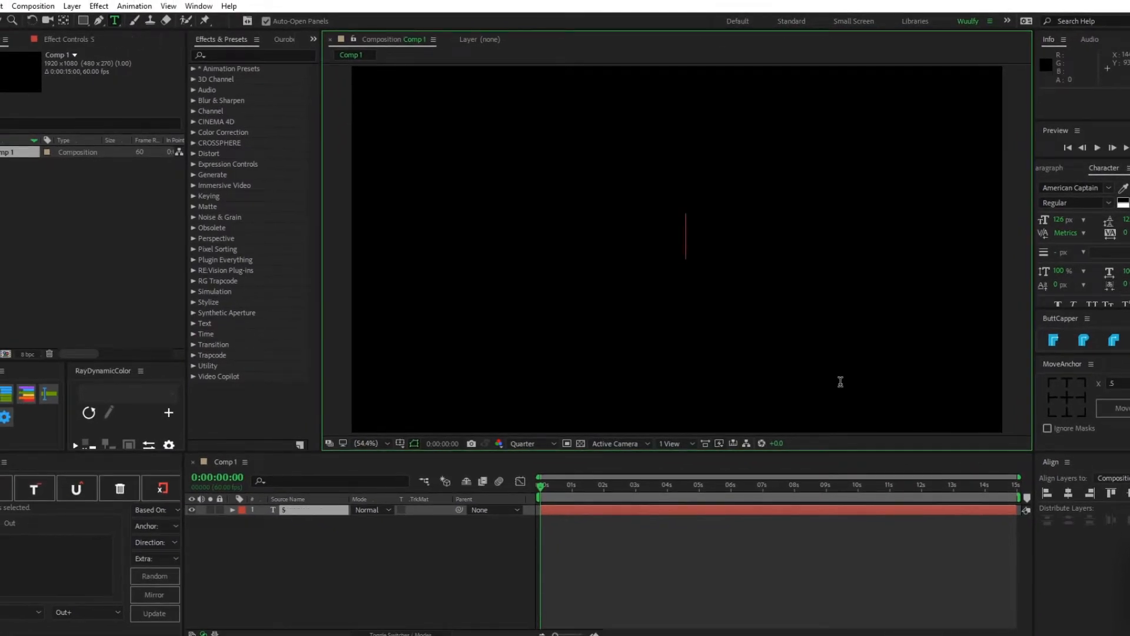
Enter "Wuulfy" as the text layer's content and set its font size to 302 px.
type("Wuulfy")
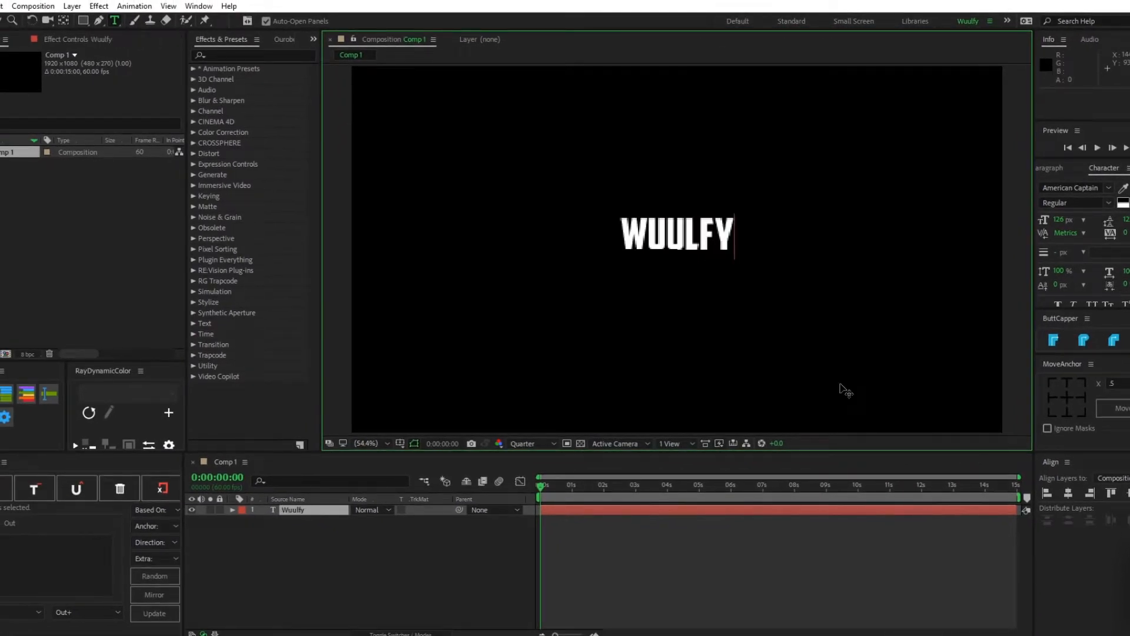
left_click(313, 519)
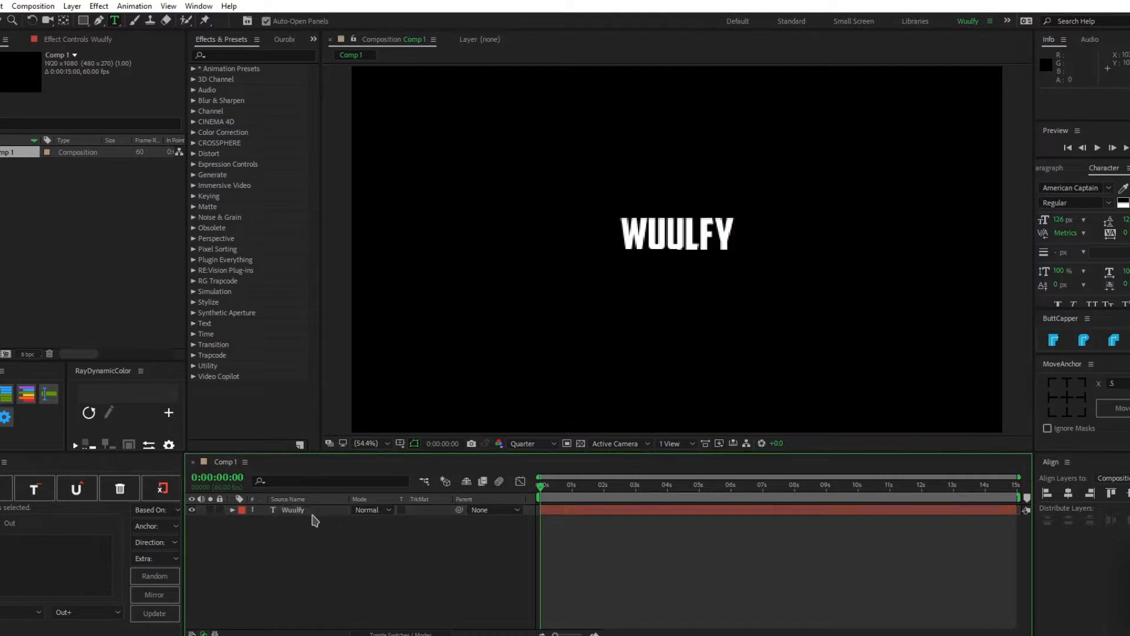
left_click(316, 511)
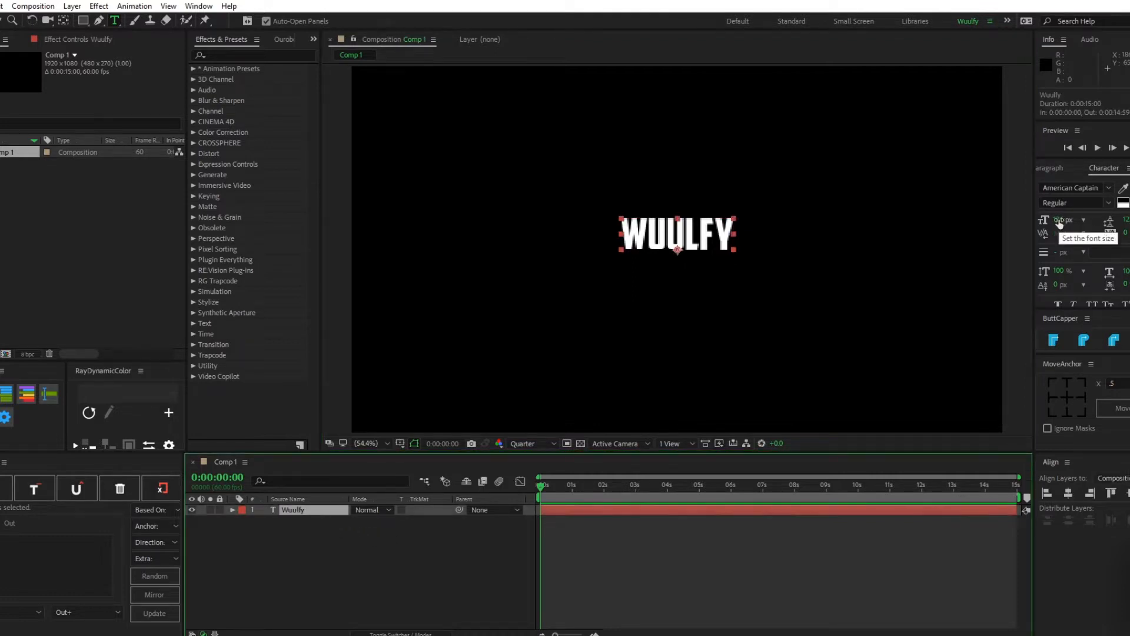
left_click_drag(1062, 222, 1058, 224)
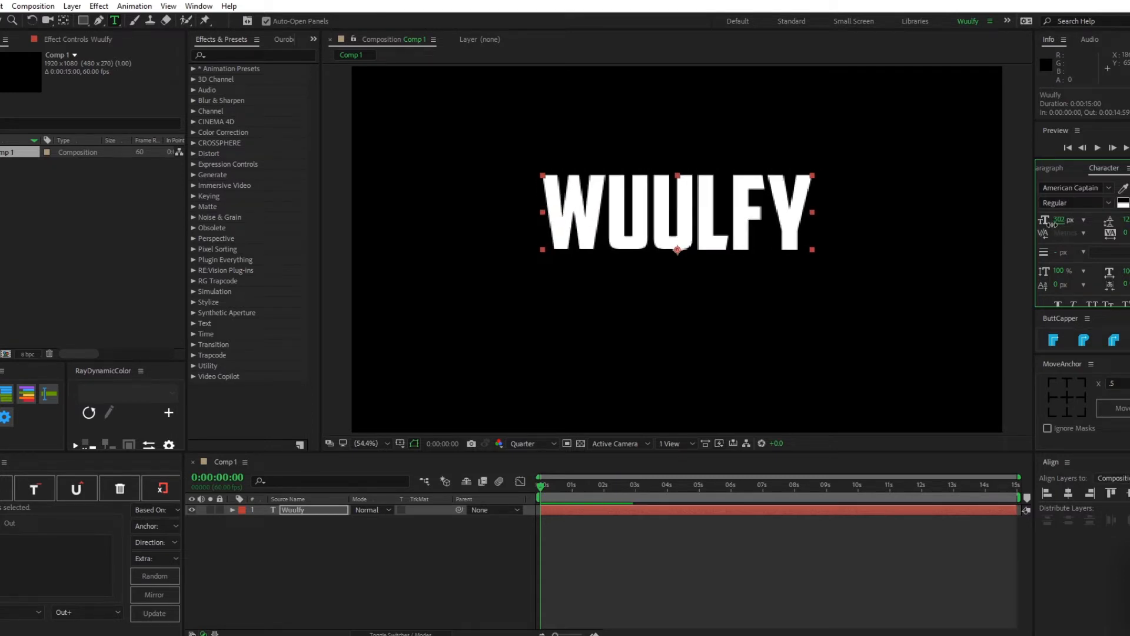
Center the text vertically in the composition and move its anchor point to the middle of the word.
left_click(1127, 493)
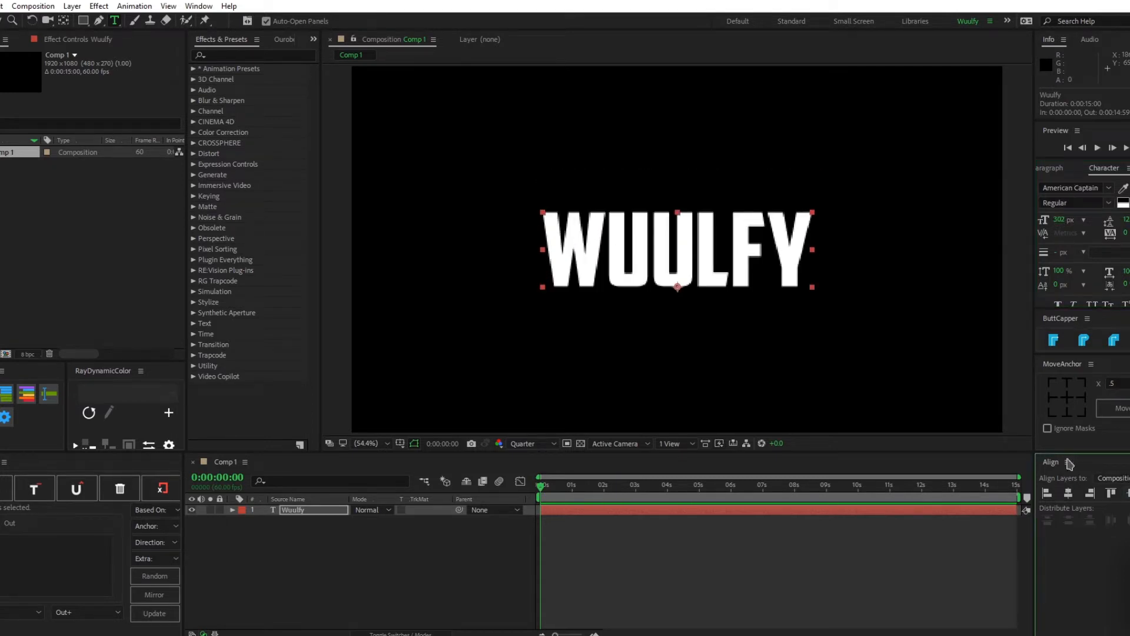
left_click(199, 7)
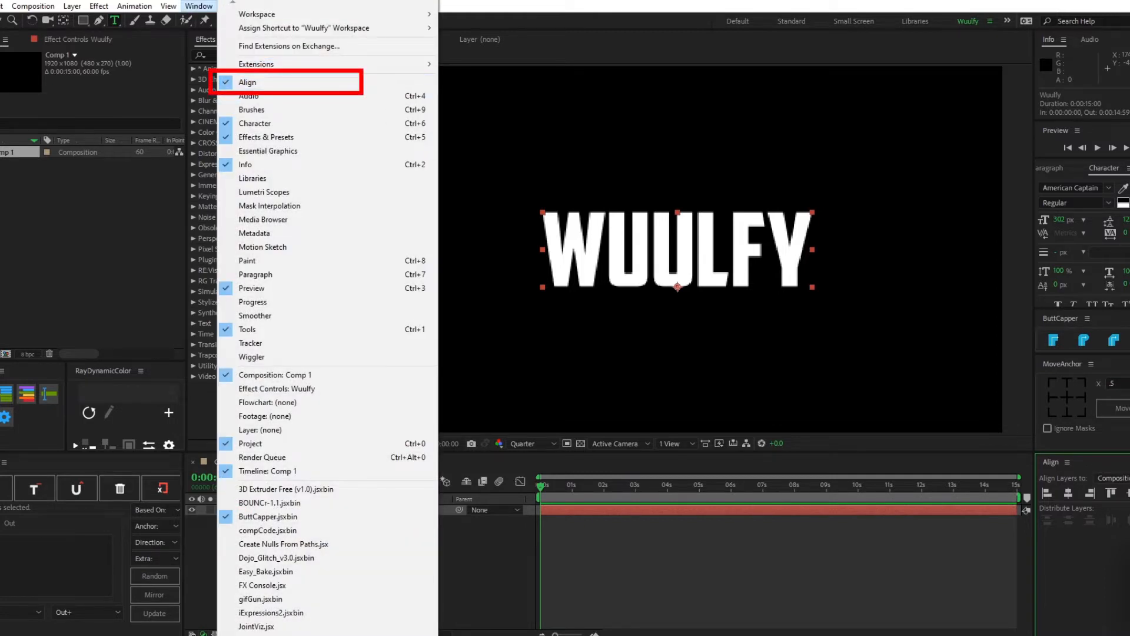
left_click(259, 84)
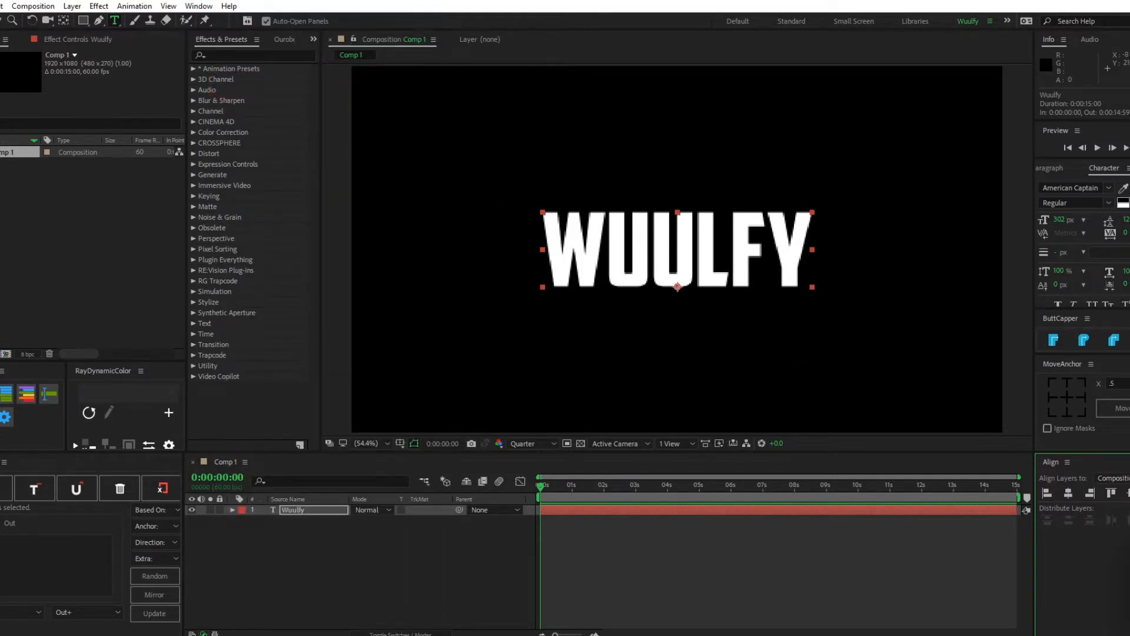
key("v")
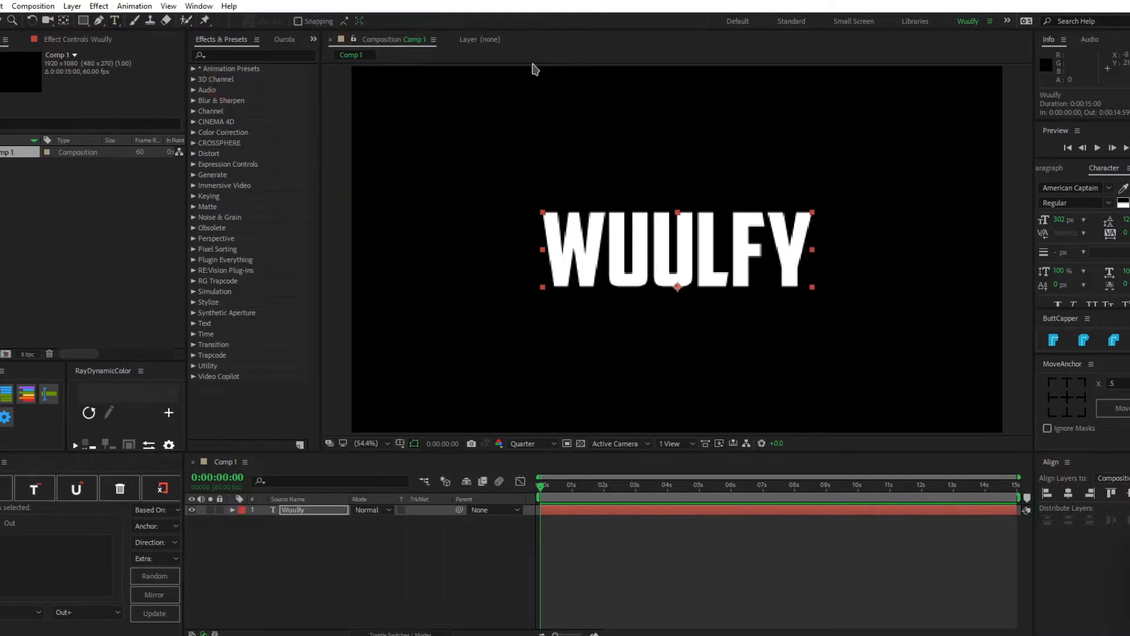
left_click(1067, 397)
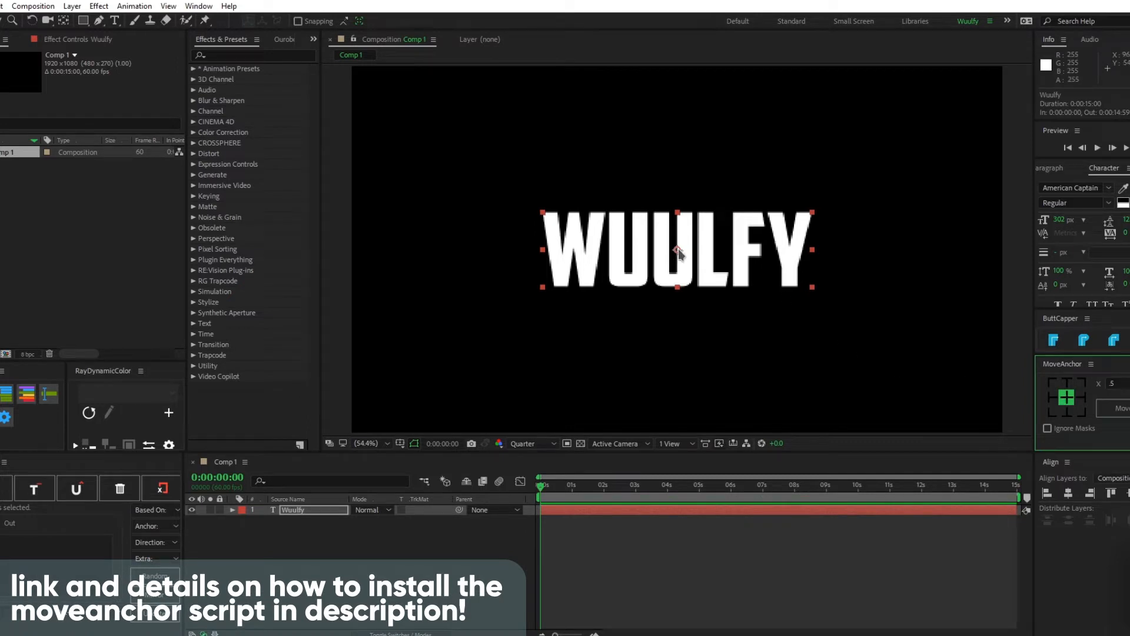
Apply the Gradient Ramp effect to the text layer and swap its start and end colors.
left_click(277, 54)
type("gradie")
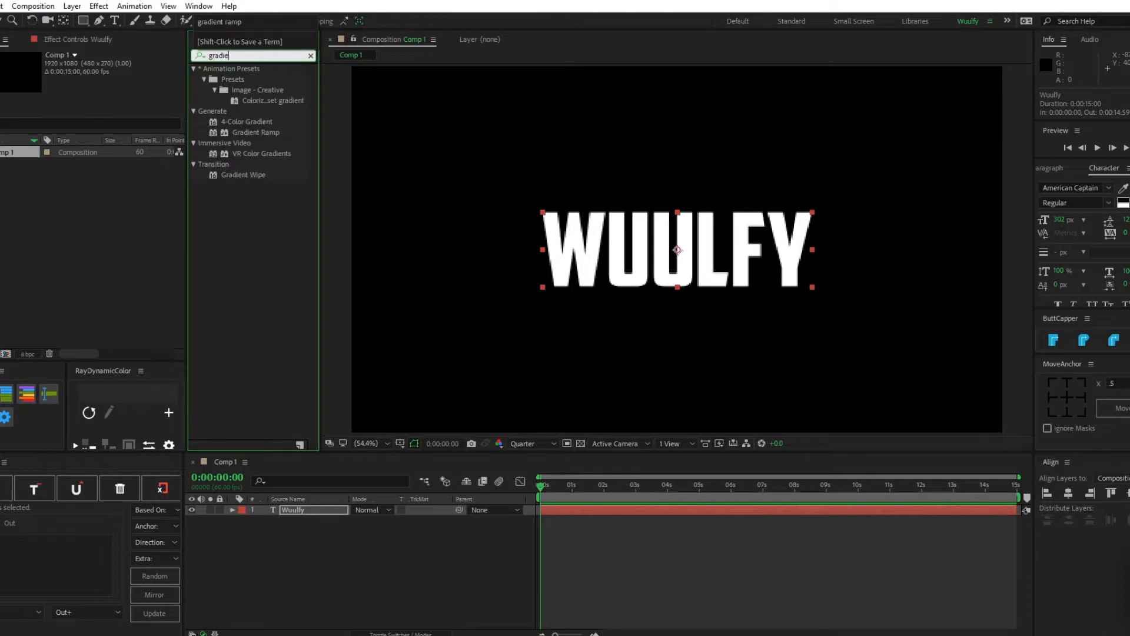
type("nt ramp")
double_click(256, 79)
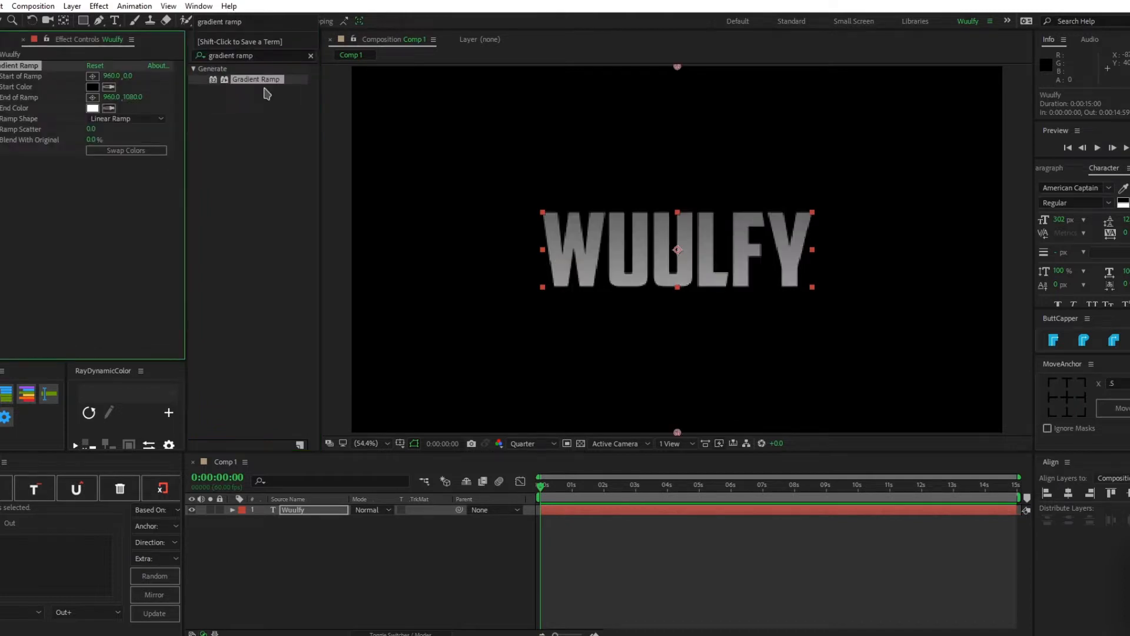
left_click(134, 150)
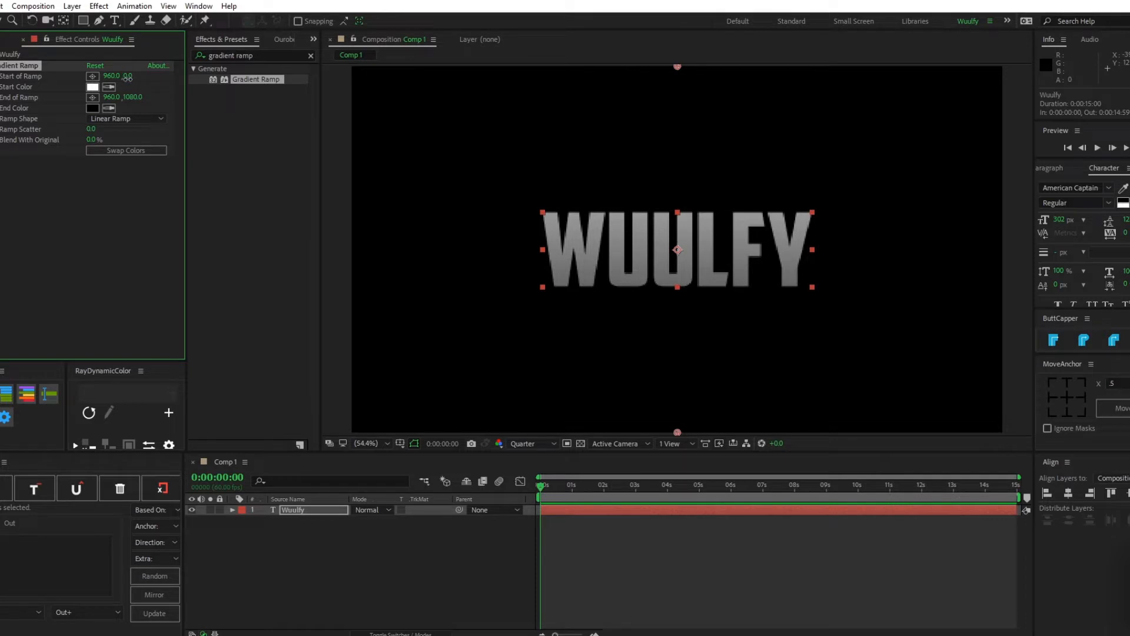
Set the gradient's Start of Ramp to 960, 422 and its End of Ramp to 960, 679.
left_click_drag(127, 77, 365, 114)
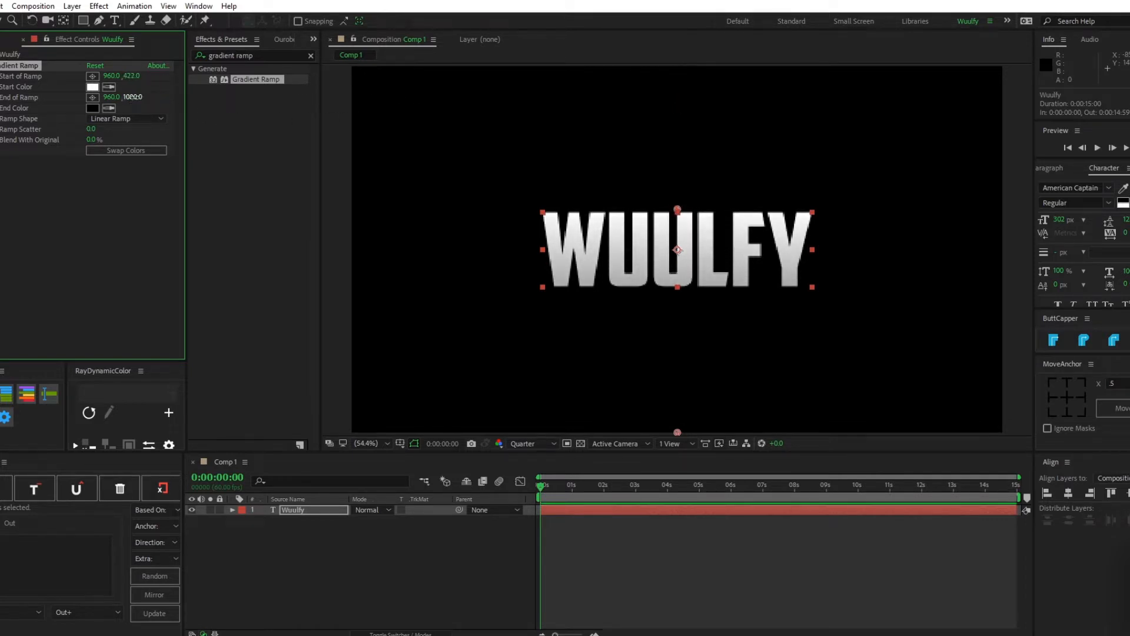
type("840")
key("Return")
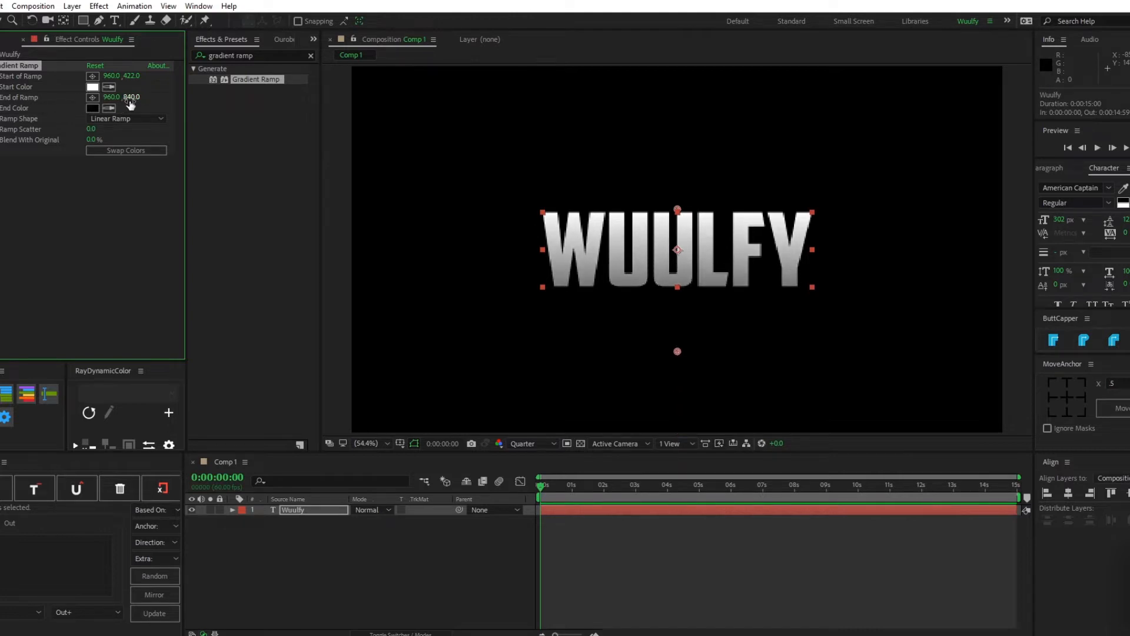
left_click_drag(130, 103, 35, 104)
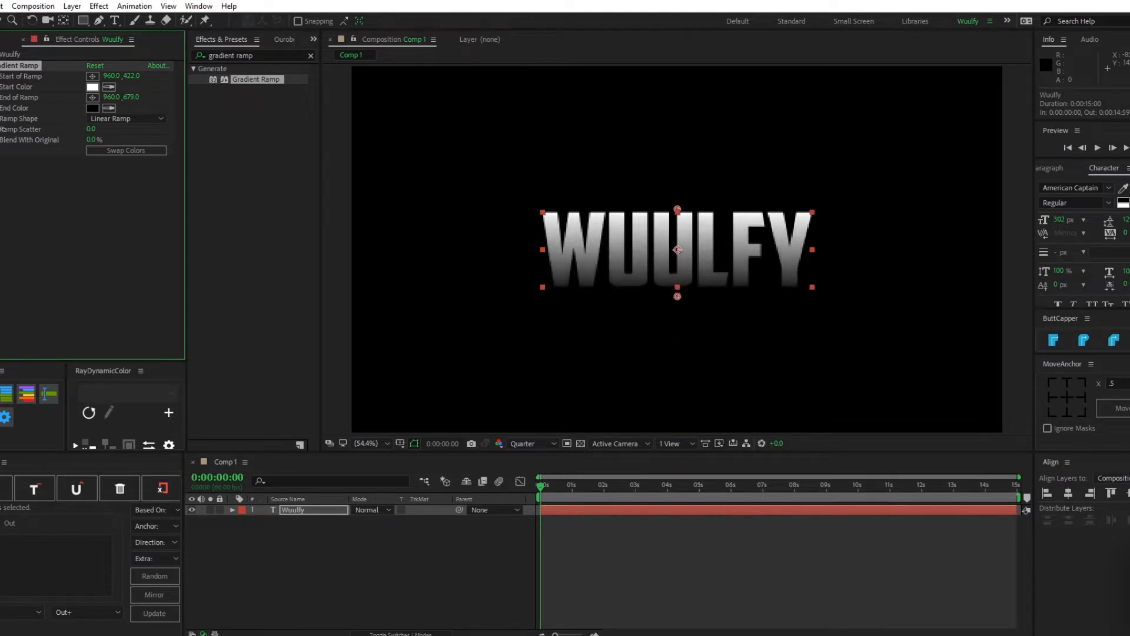
Set the gradient ramp's end color to bright blue (000CFF).
left_click(92, 108)
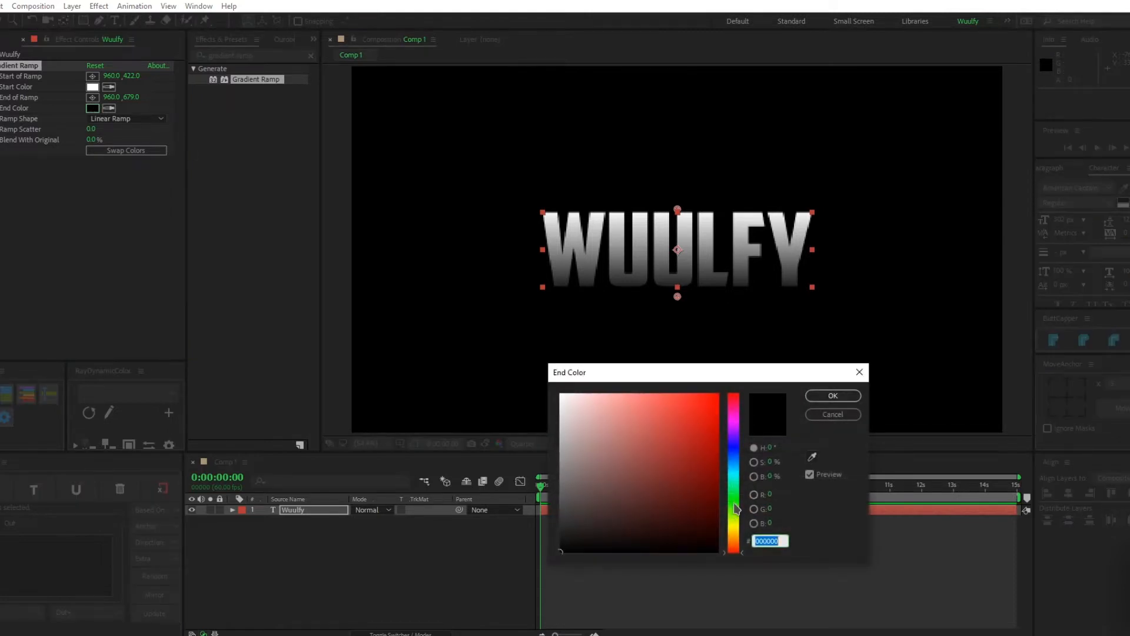
left_click(734, 448)
left_click(717, 394)
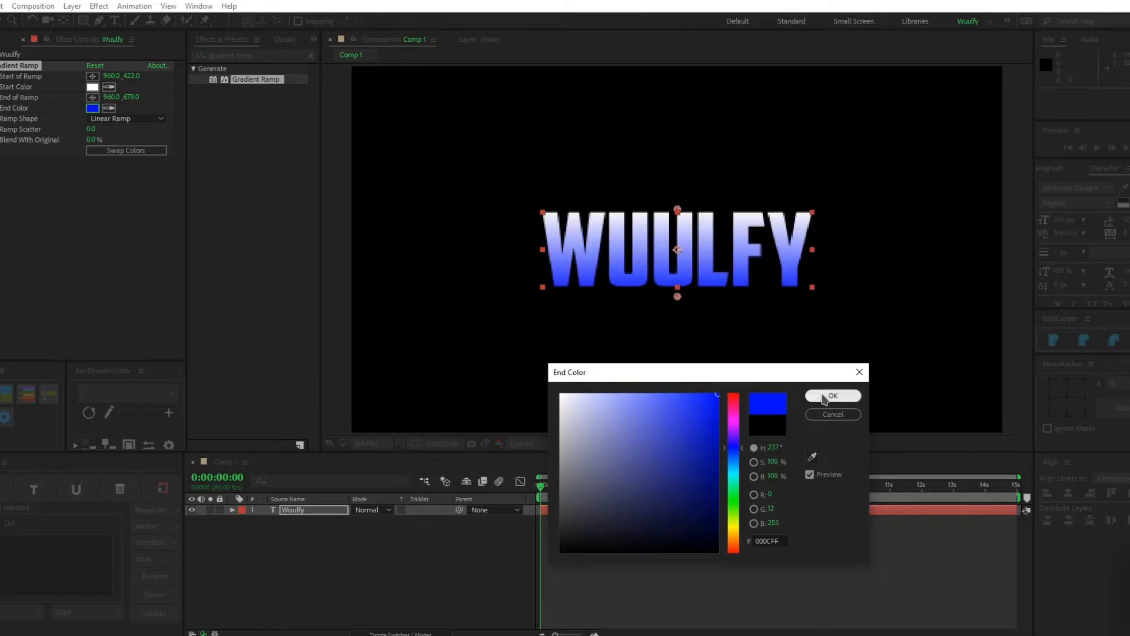
left_click(831, 396)
Change the gradient ramp's end color to dark green (154500).
left_click(94, 88)
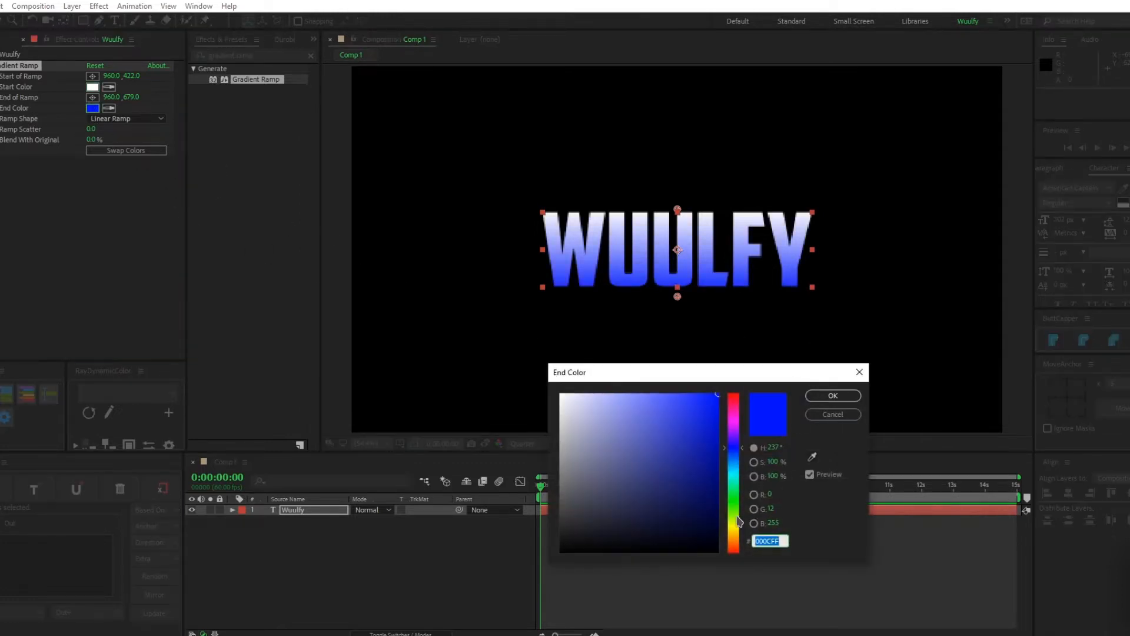
left_click_drag(736, 517, 755, 507)
mouse_move(695, 458)
left_mouse_down()
mouse_move(739, 430)
mouse_move(671, 489)
mouse_move(718, 509)
left_mouse_up()
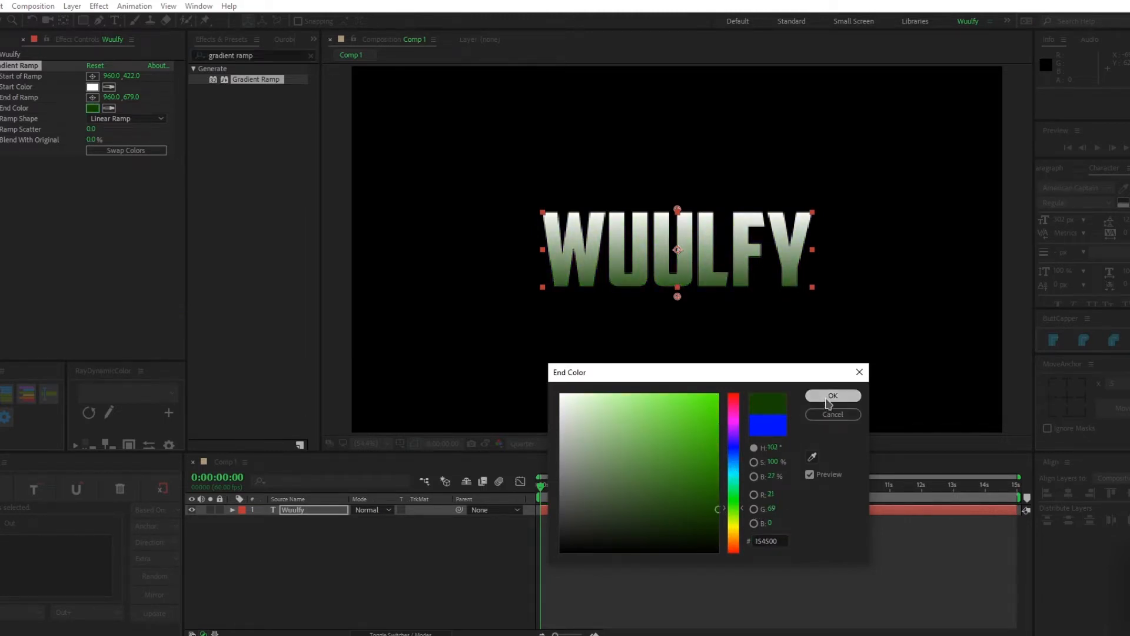
left_click(827, 403)
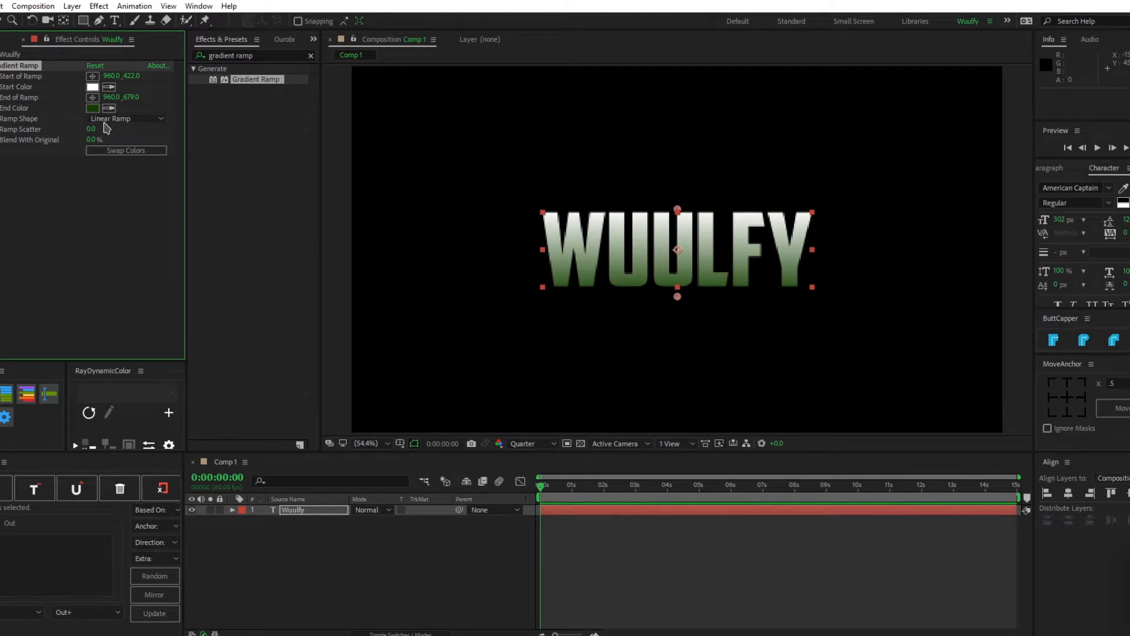
Set the gradient ramp's start color to bright teal green (21E28E).
left_click(96, 87)
left_click(734, 493)
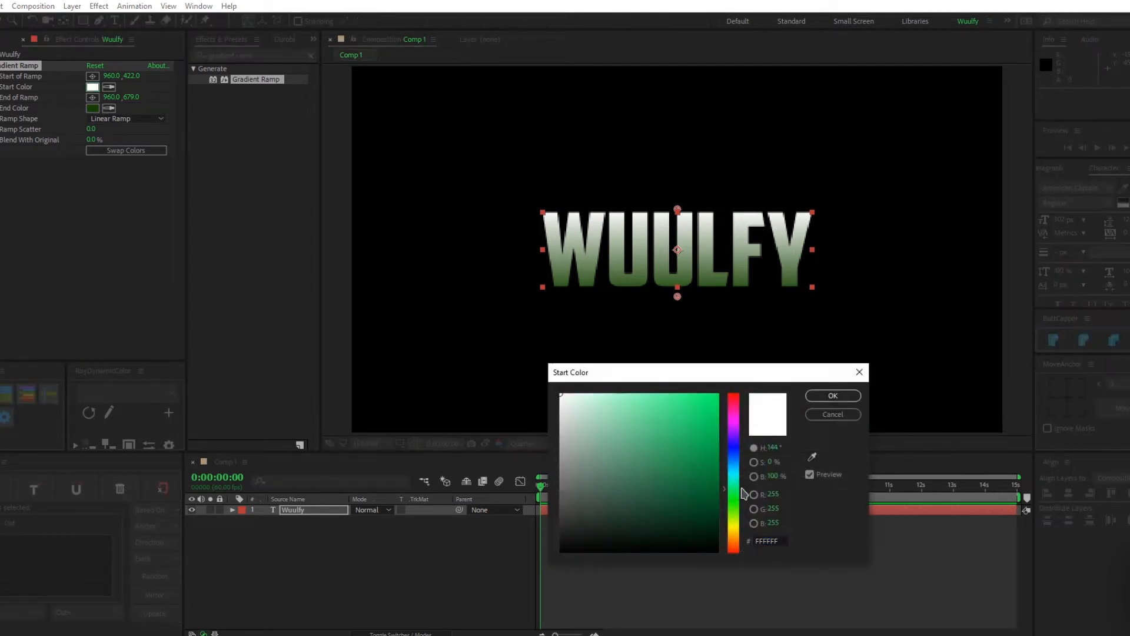
left_click_drag(696, 488, 869, 372)
mouse_move(733, 462)
left_mouse_down()
mouse_move(704, 391)
mouse_move(733, 420)
mouse_move(736, 489)
mouse_move(681, 393)
mouse_move(671, 412)
mouse_move(695, 411)
left_mouse_up()
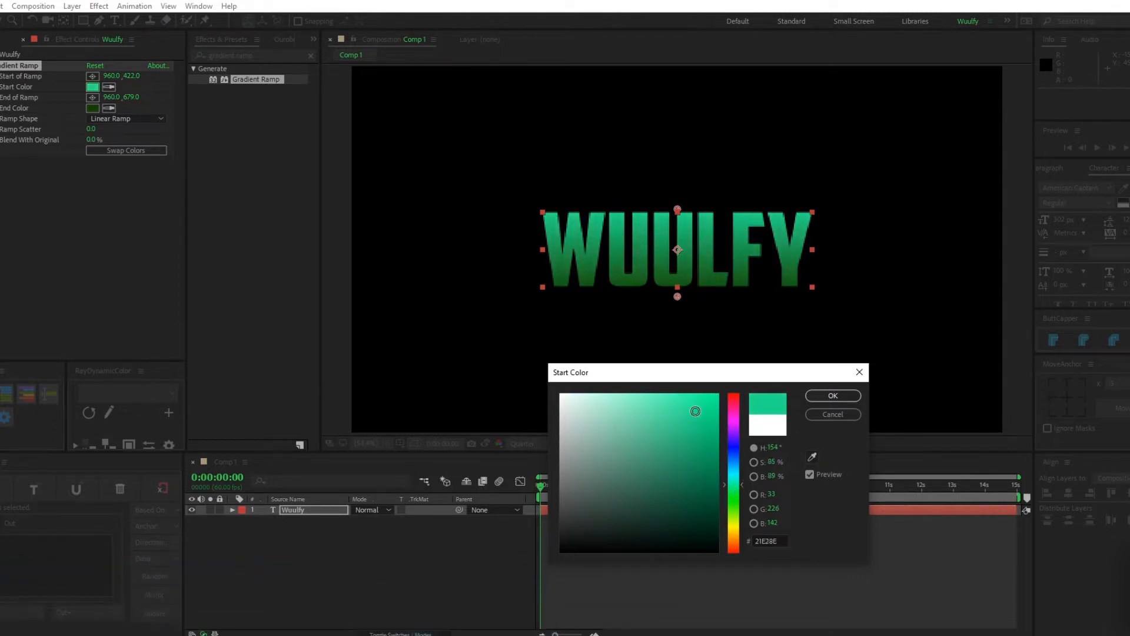
left_click(833, 394)
Set the composition preview resolution to Full and deselect the text layer.
left_click(529, 443)
left_click(550, 476)
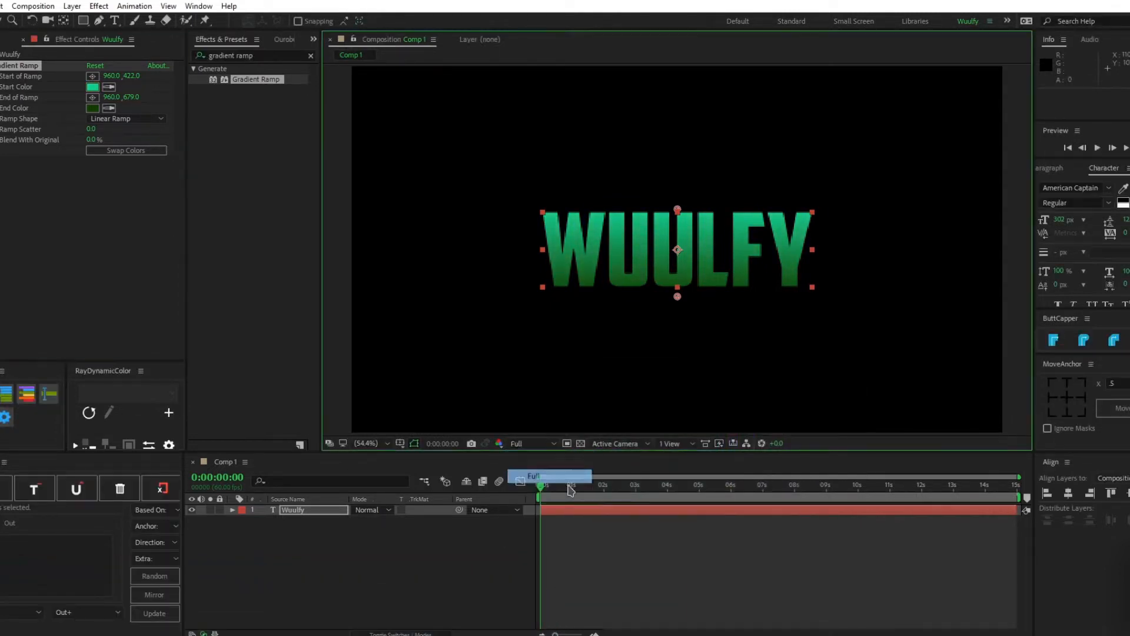
left_click(469, 327)
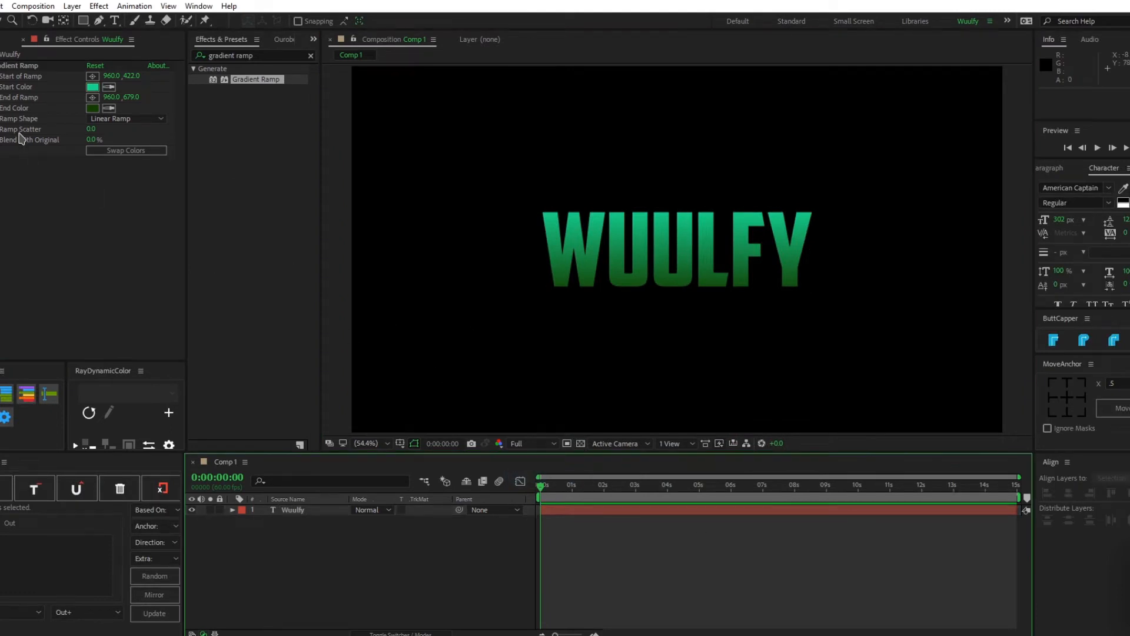
left_click(518, 445)
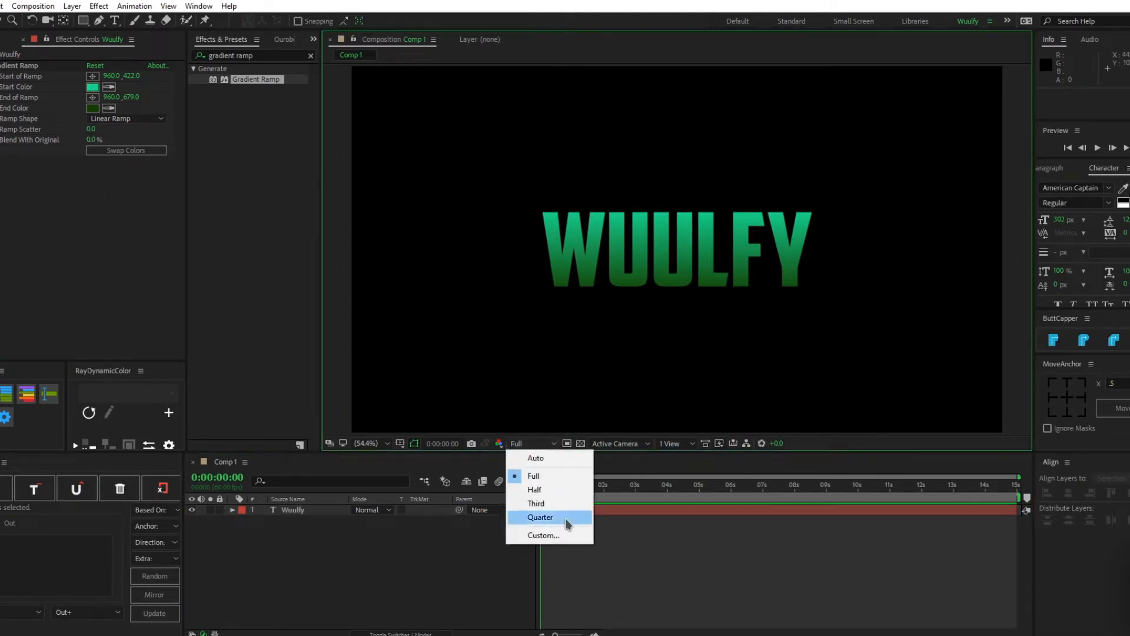
left_click(676, 541)
Darken the gradient ramp's end color to a nearly black green.
left_click(92, 108)
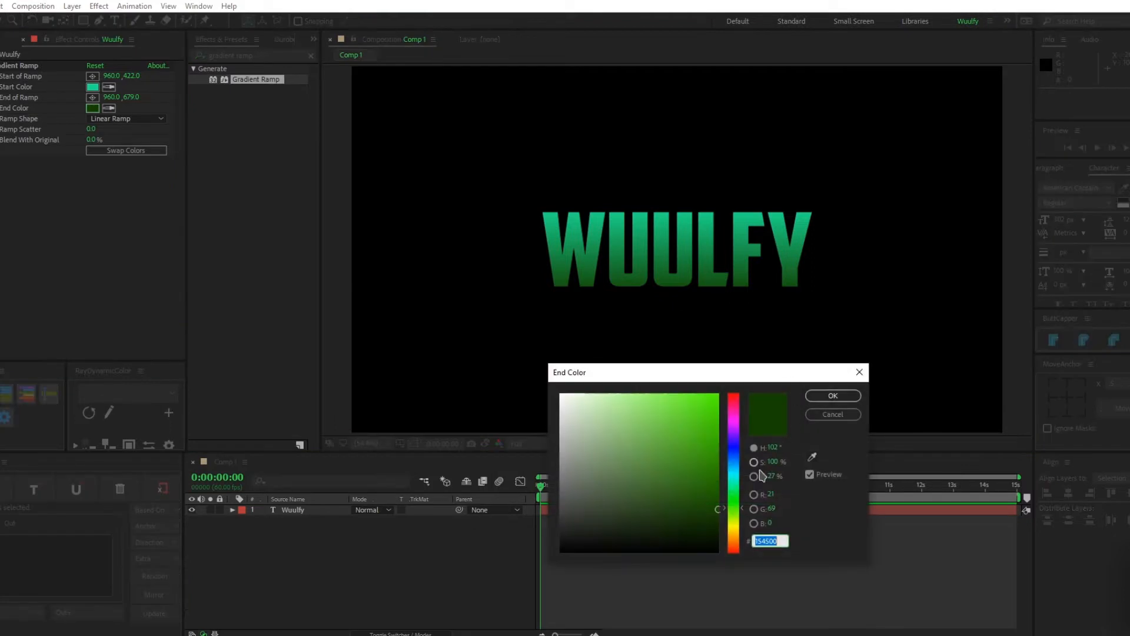
mouse_move(719, 510)
left_mouse_down()
mouse_move(715, 537)
mouse_move(754, 555)
left_mouse_up()
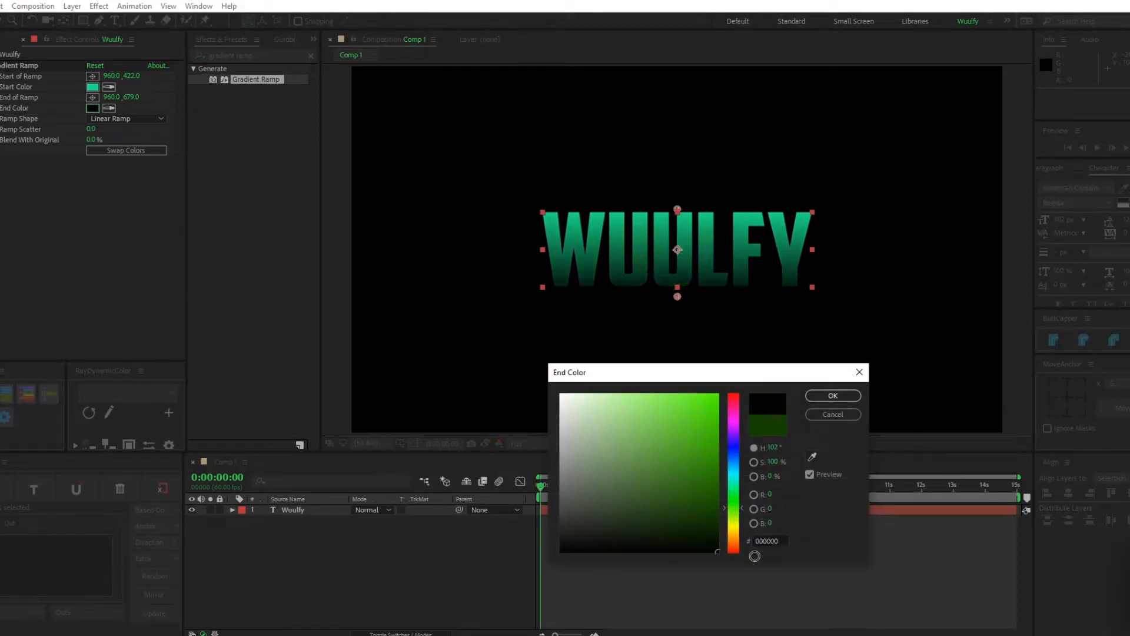
key("Return")
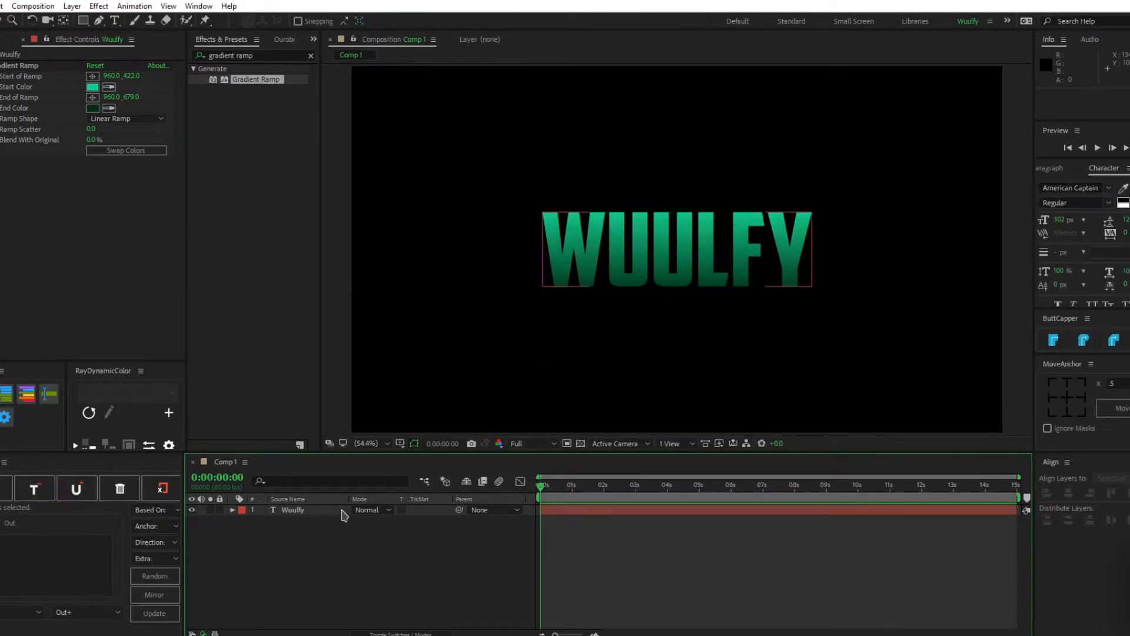
Apply the CC Light Sweep effect to the Wuulfy text layer.
left_click(338, 512)
triple_click(266, 55)
type("cc light sweep")
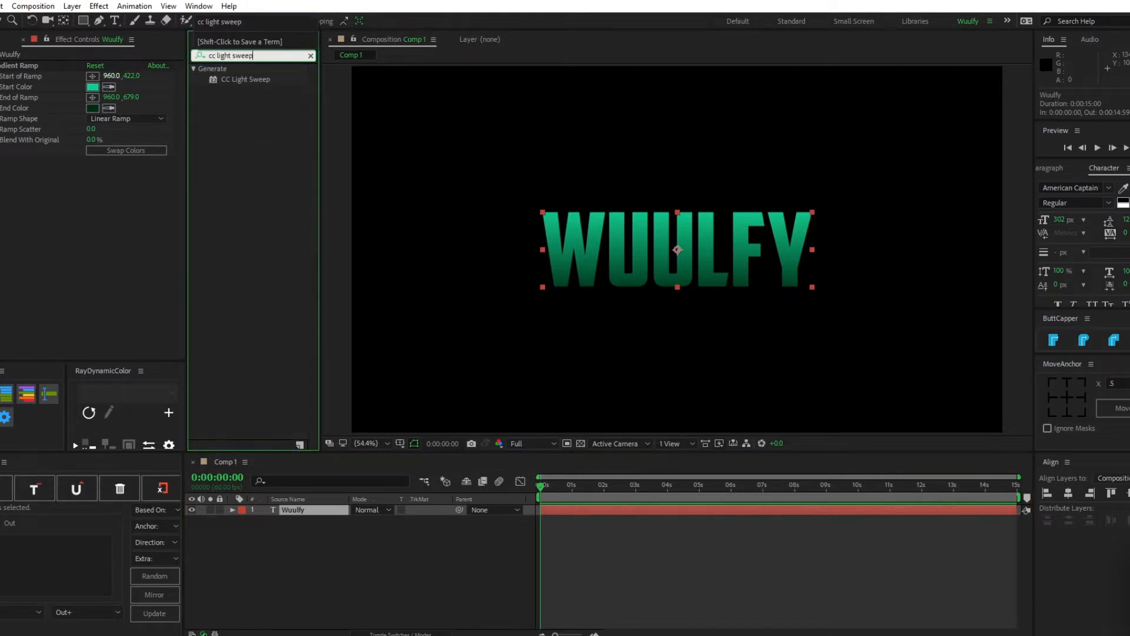
double_click(245, 79)
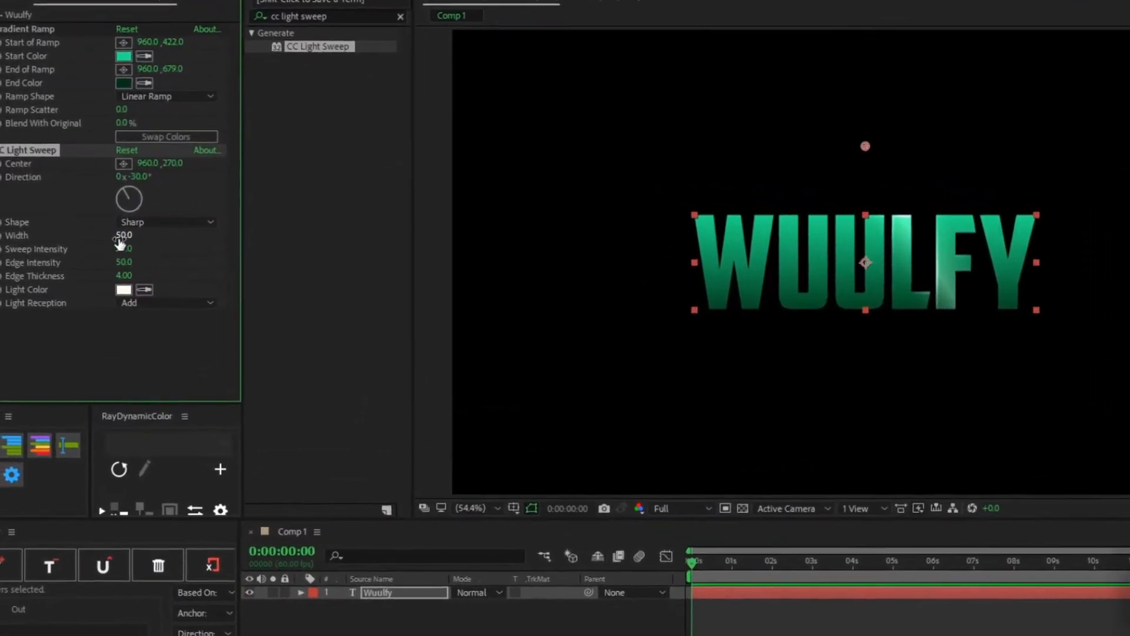
Set the light sweep's Width to 4000 and its Sweep Intensity to 0.
left_click_drag(119, 242, 1129, 246)
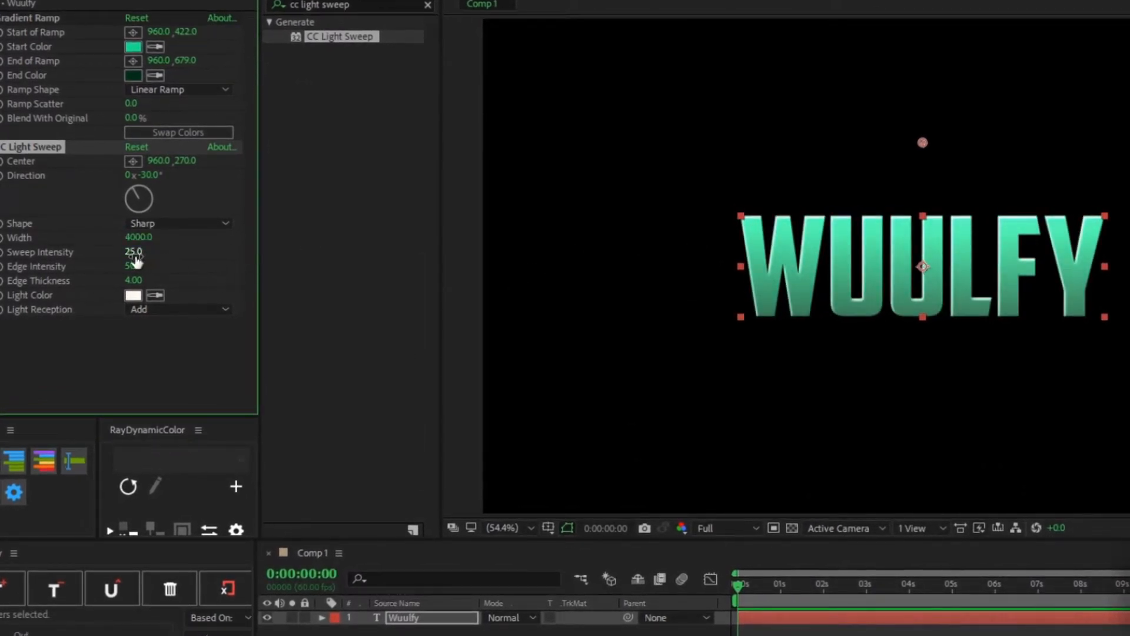
type("0")
key("Return")
Set the light sweep's Edge Intensity to 200.
left_click_drag(134, 282, 247, 265)
left_click(132, 266)
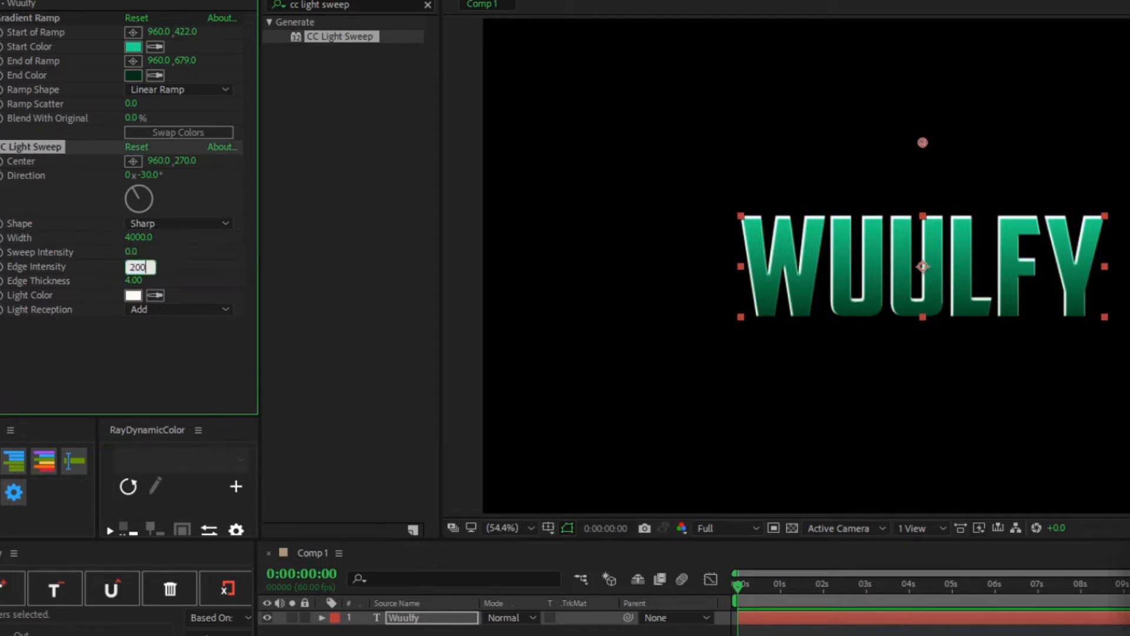
key("Return")
Set the light sweep's Direction to -45° on the Wuulfy text layer.
scroll(787, 202, "up", 5)
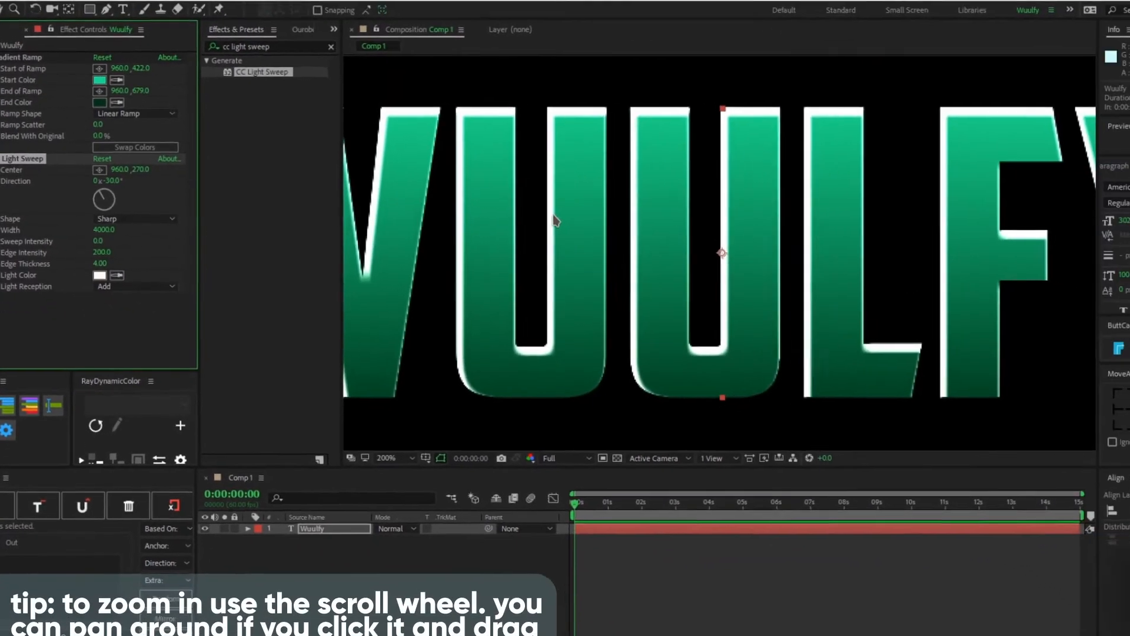
left_click_drag(553, 219, 577, 269)
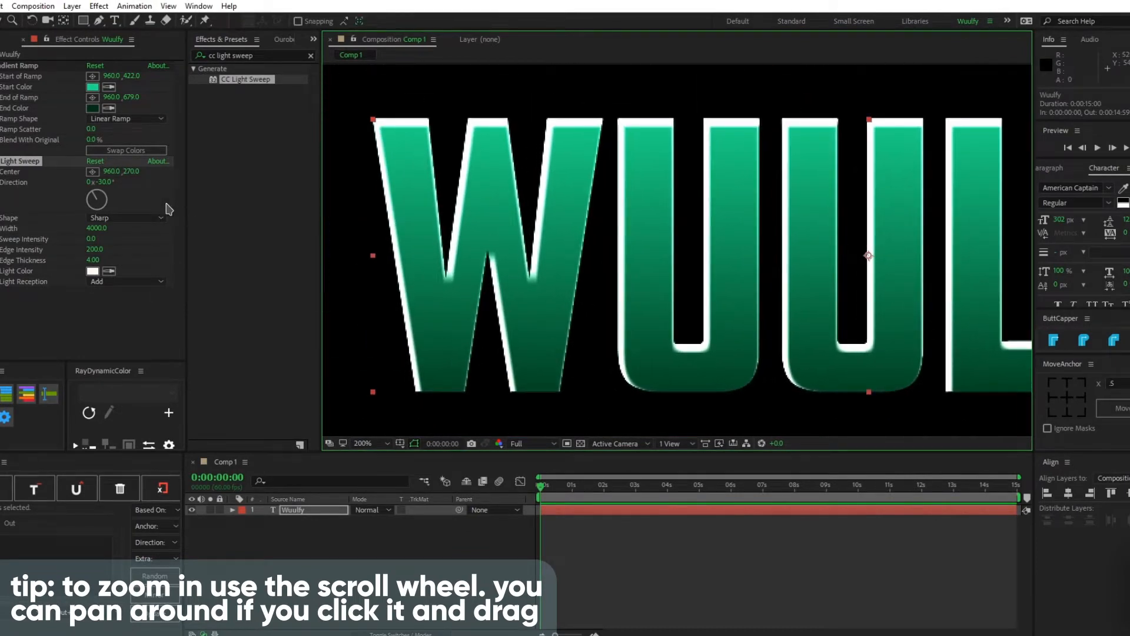
left_click(102, 183)
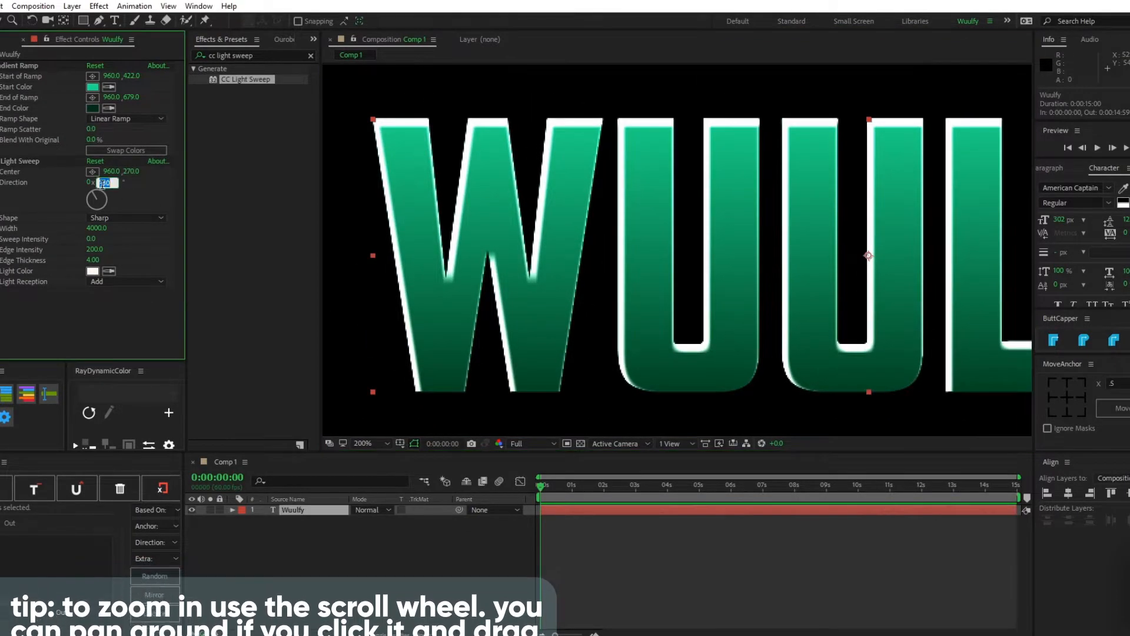
key("Return")
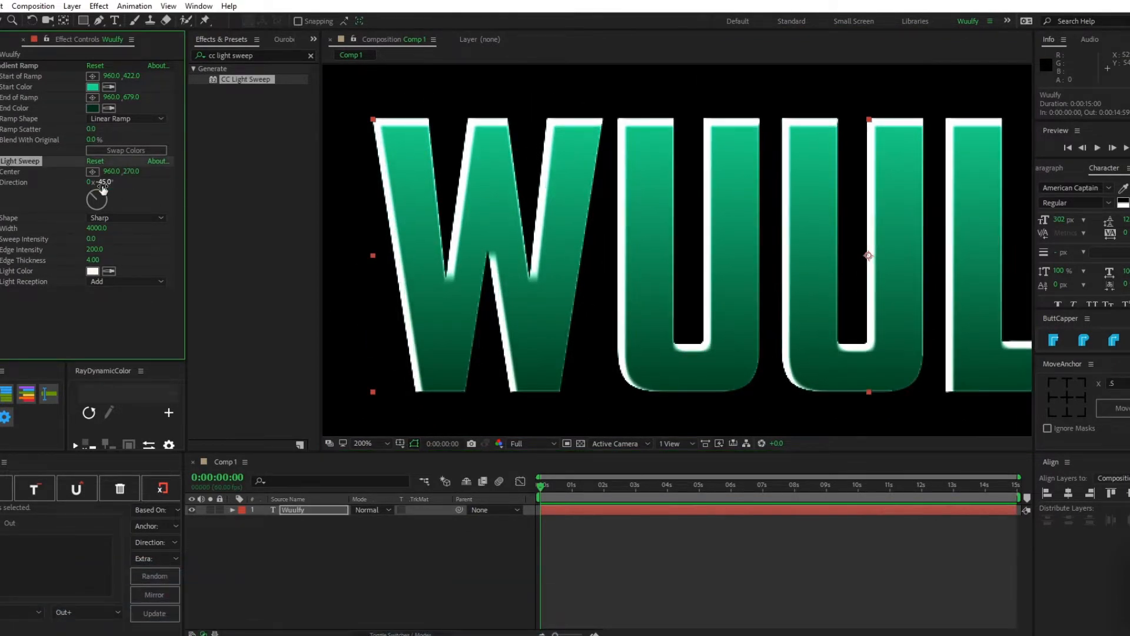
Examine the light sweep's edge highlights around the letters and fit the composition in the viewer up to 100%.
left_click_drag(531, 324, 305, 202)
left_click_drag(527, 218, 438, 308)
scroll(497, 270, "down", 1)
left_click_drag(554, 268, 517, 285)
scroll(582, 293, "down", 1)
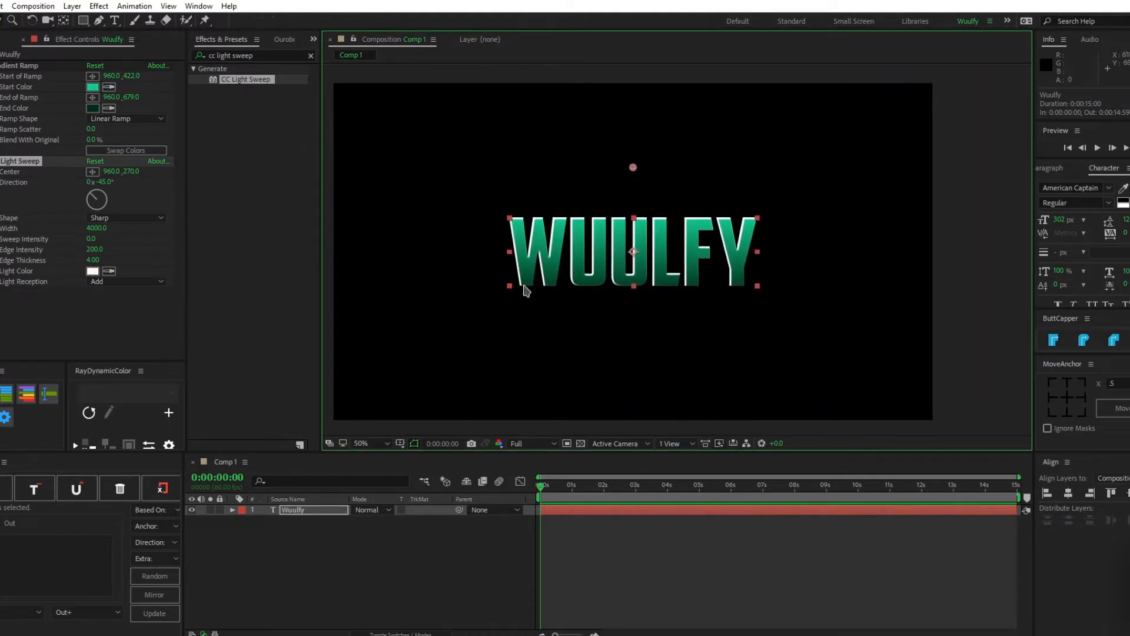
left_click(391, 559)
left_click(378, 448)
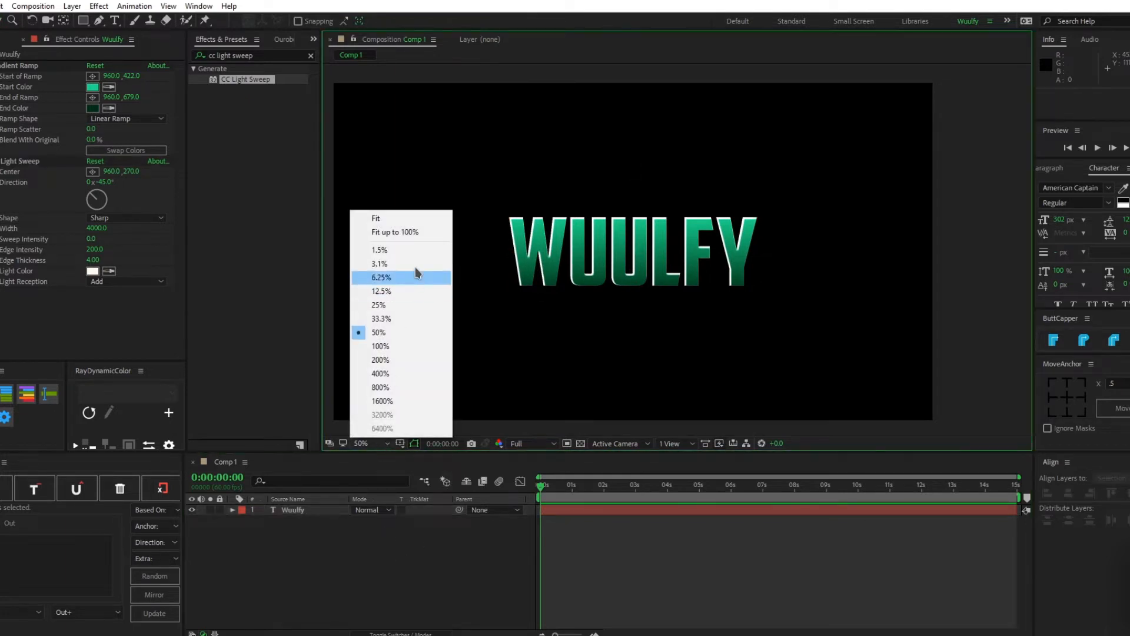
left_click(411, 235)
Create a new black solid layer above the Wuulfy text.
right_click(377, 522)
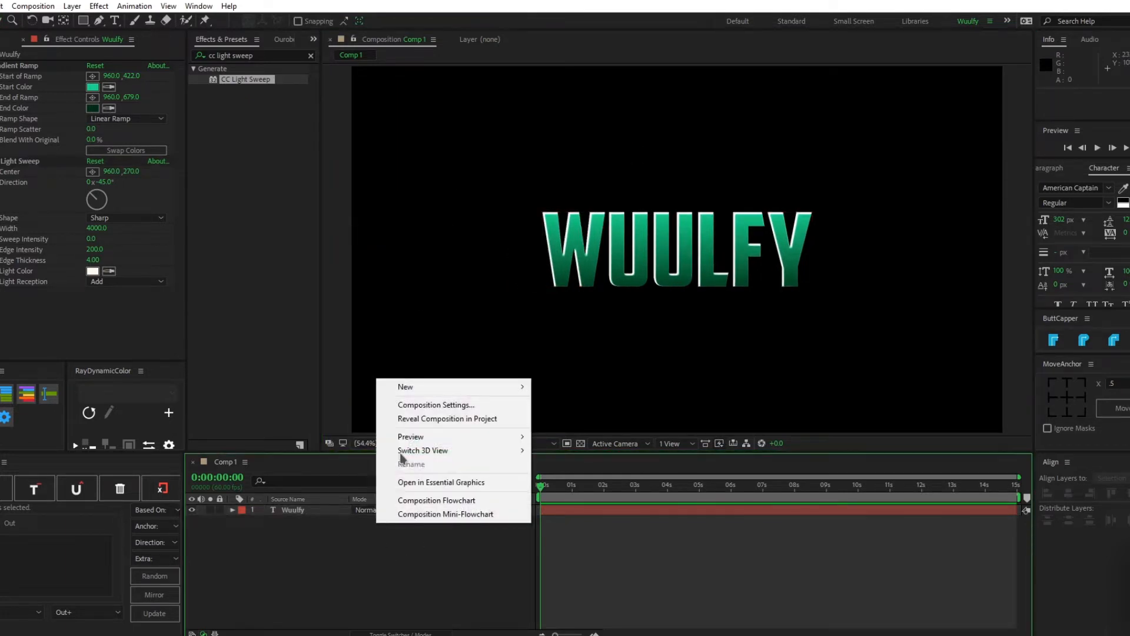
mouse_move(419, 387)
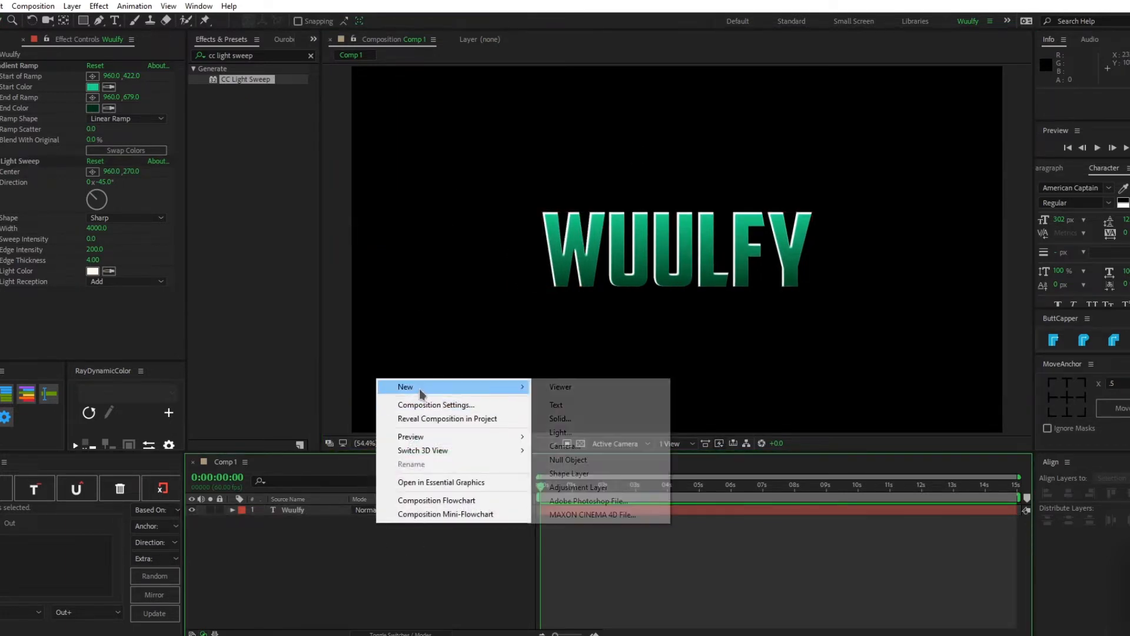
left_click(557, 419)
left_click(601, 430)
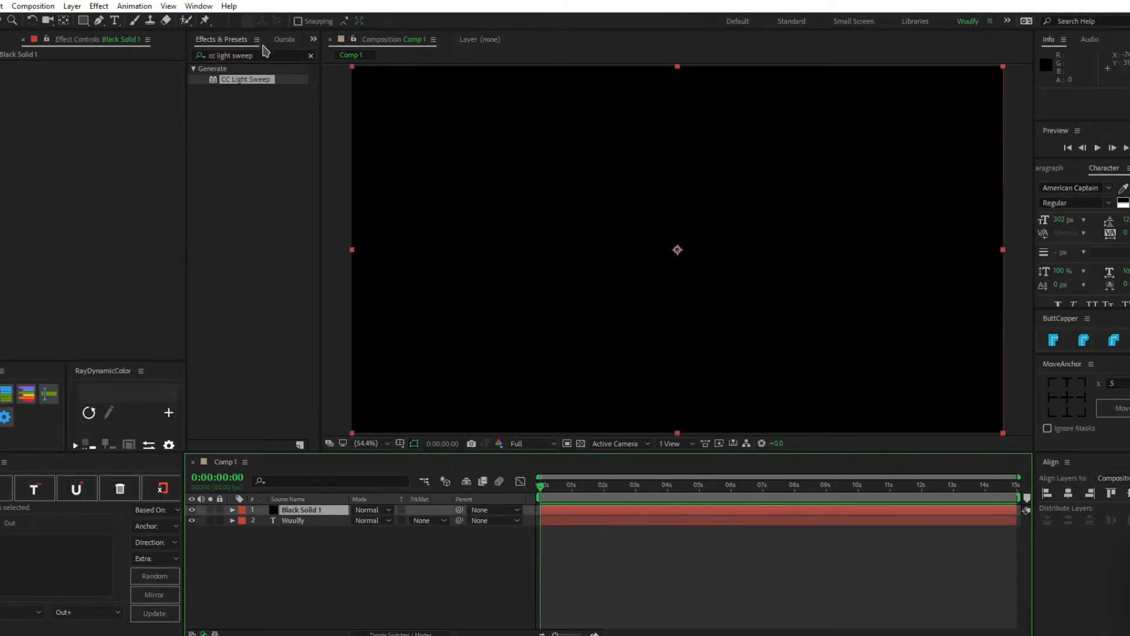
Apply the CC Grid Wipe effect to the black solid.
left_click(203, 56)
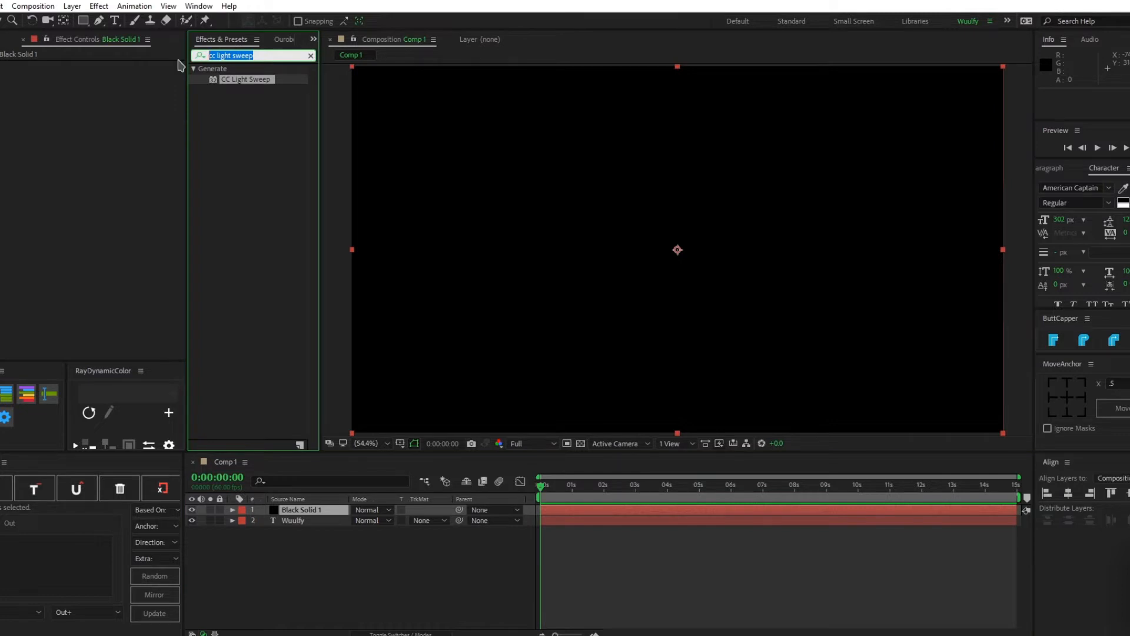
type("cc grid wipe")
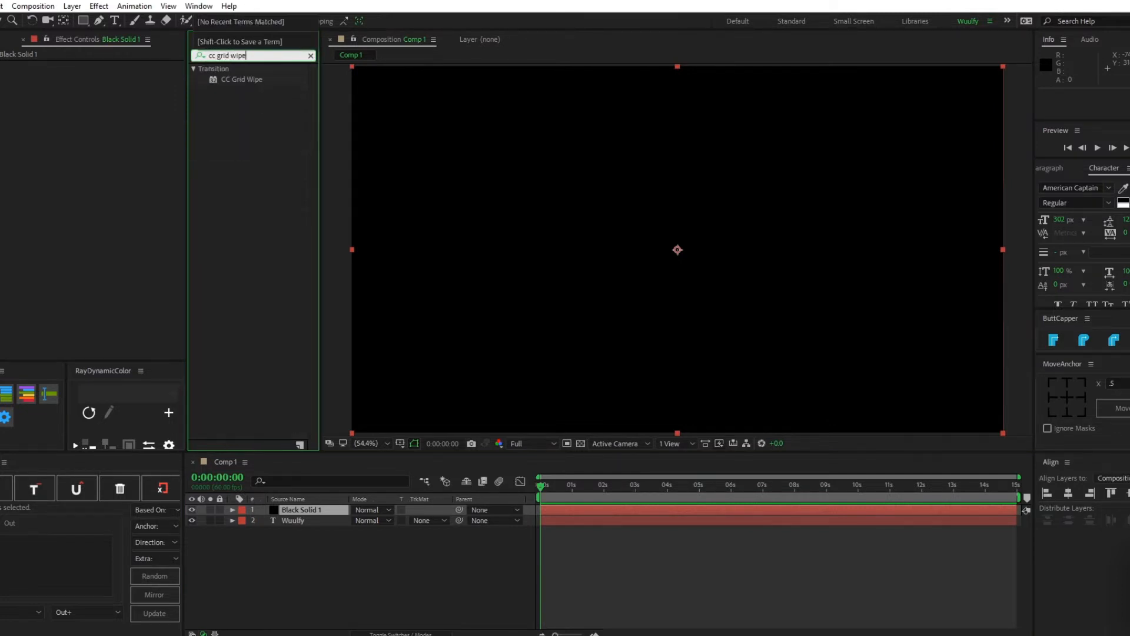
left_click_drag(241, 79, 179, 65)
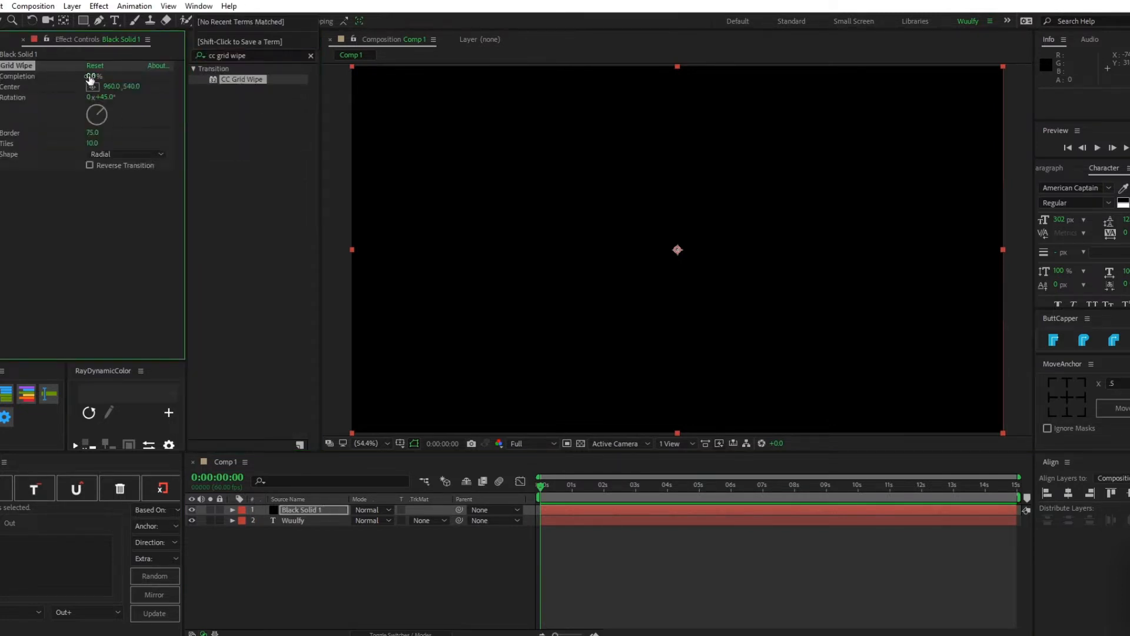
Set the grid wipe's Completion to 25%, Border to 30.3 and Tiles to 25, and hide the transparency grid.
mouse_move(89, 79)
left_mouse_down()
mouse_move(126, 78)
mouse_move(101, 83)
left_mouse_up()
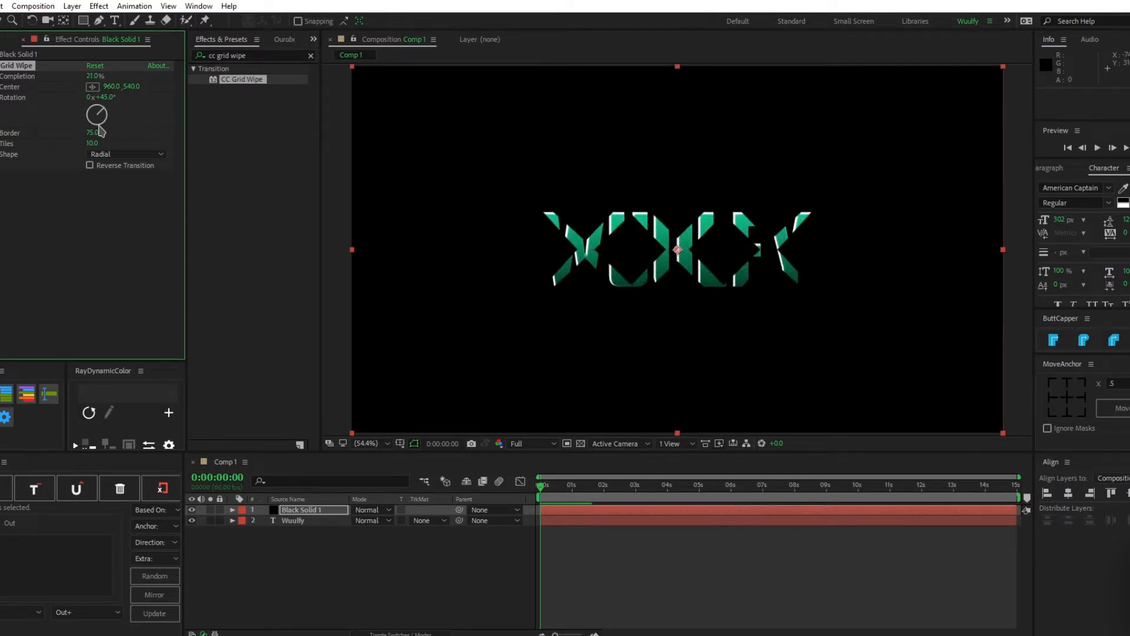
left_click_drag(92, 143, 962, 207)
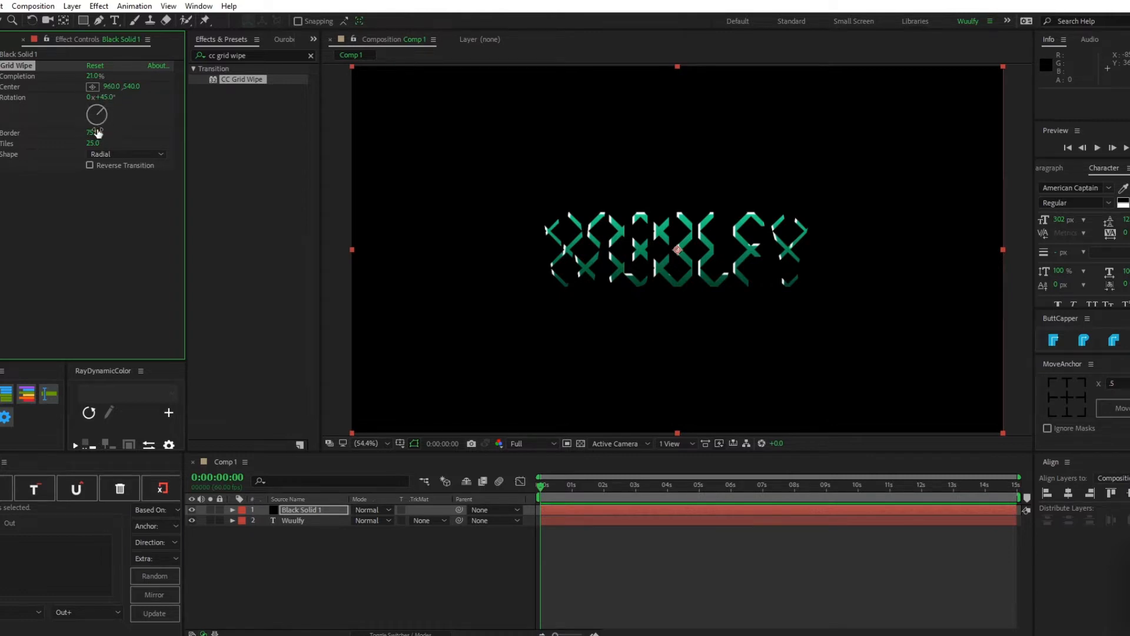
left_click_drag(98, 133, 226, 155)
left_click_drag(139, 171, 281, 210)
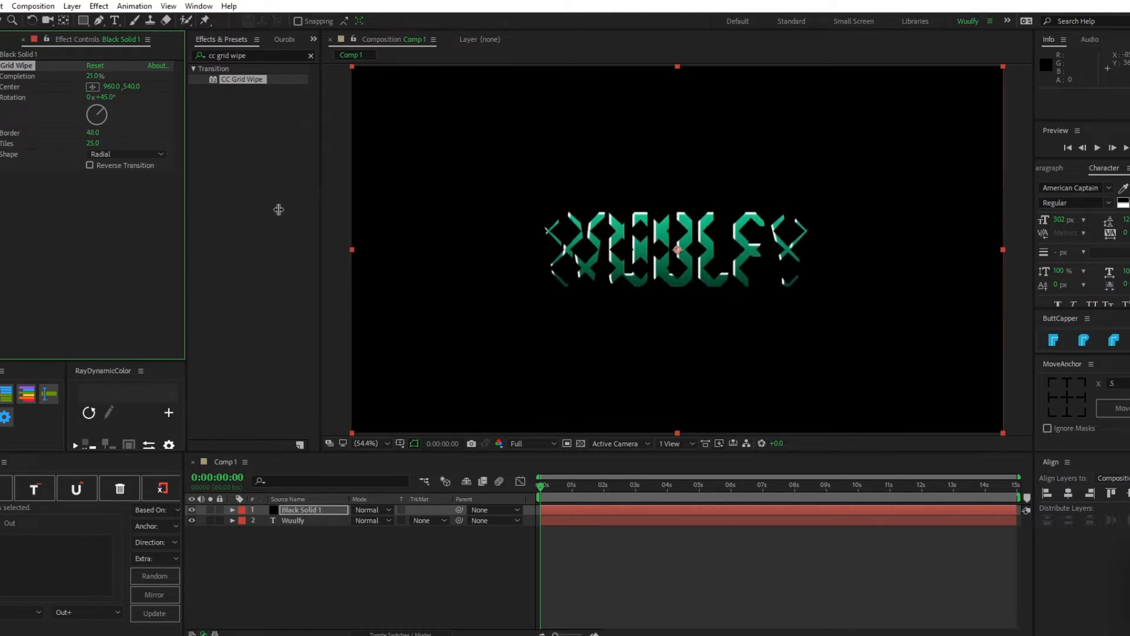
mouse_move(94, 76)
left_mouse_down()
mouse_move(84, 78)
mouse_move(96, 84)
left_mouse_up()
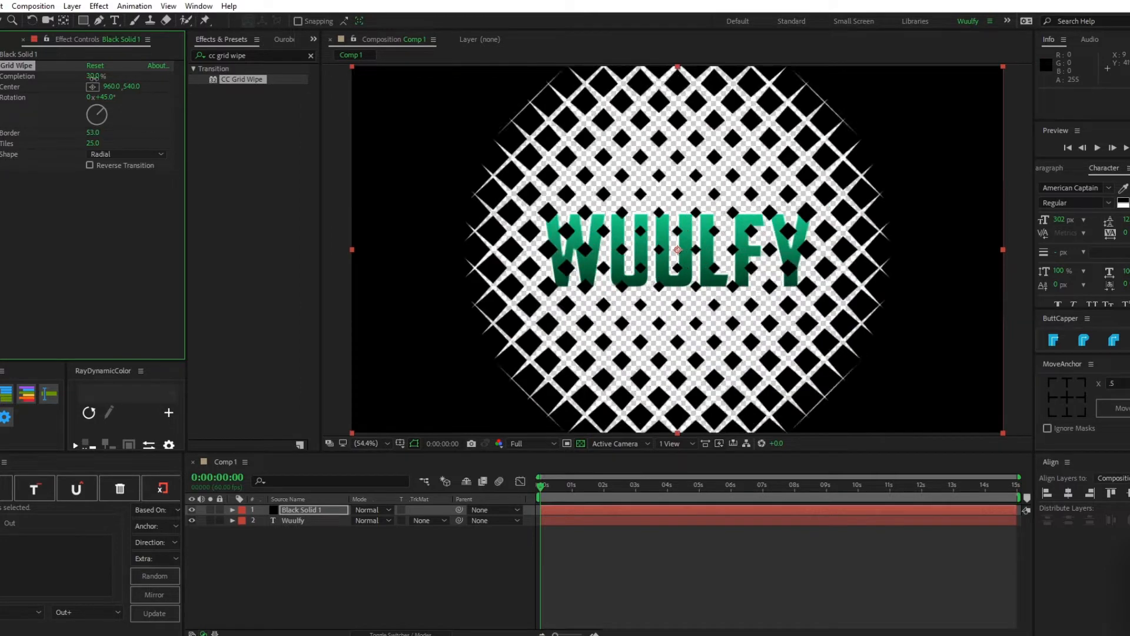
left_click(580, 443)
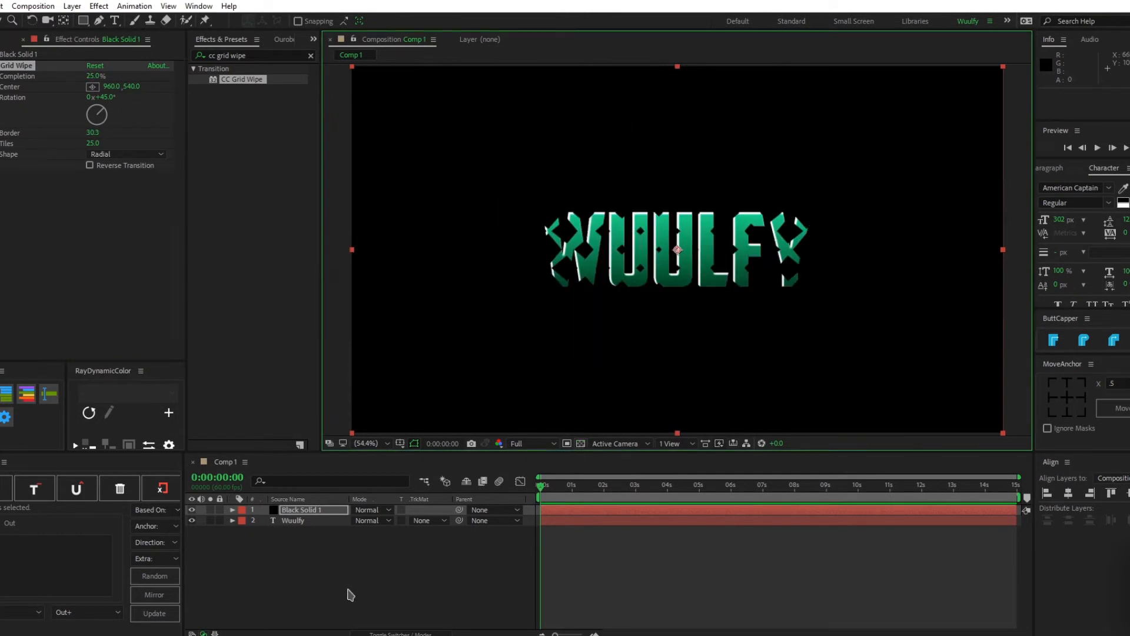
Scale the black solid layer down to 76%.
left_click(306, 509)
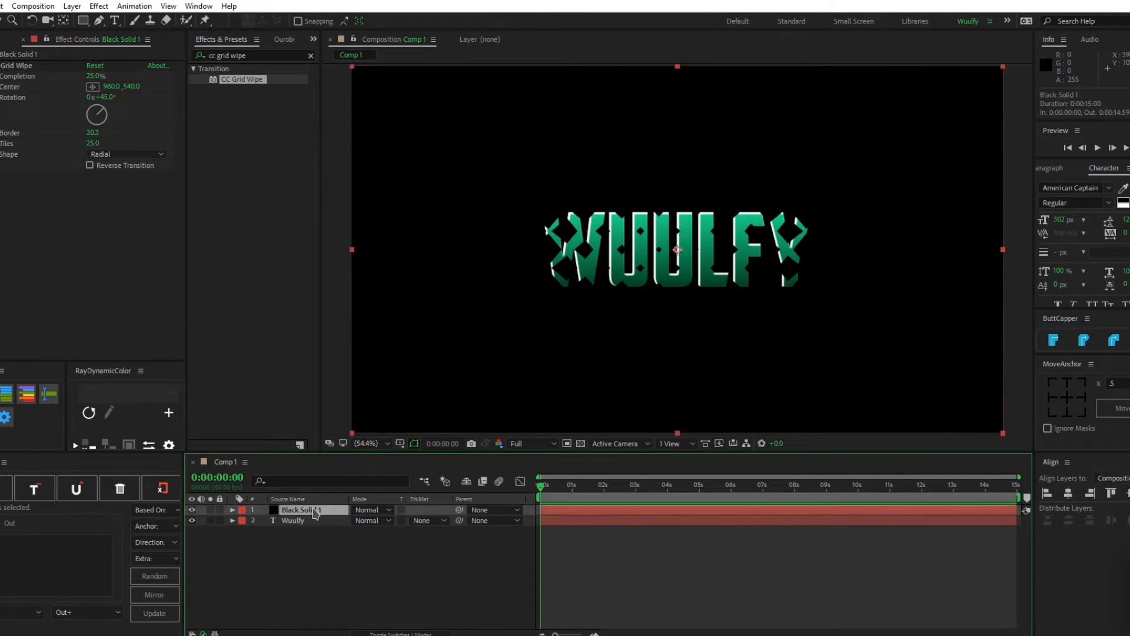
key("s")
left_click_drag(373, 525, 356, 524)
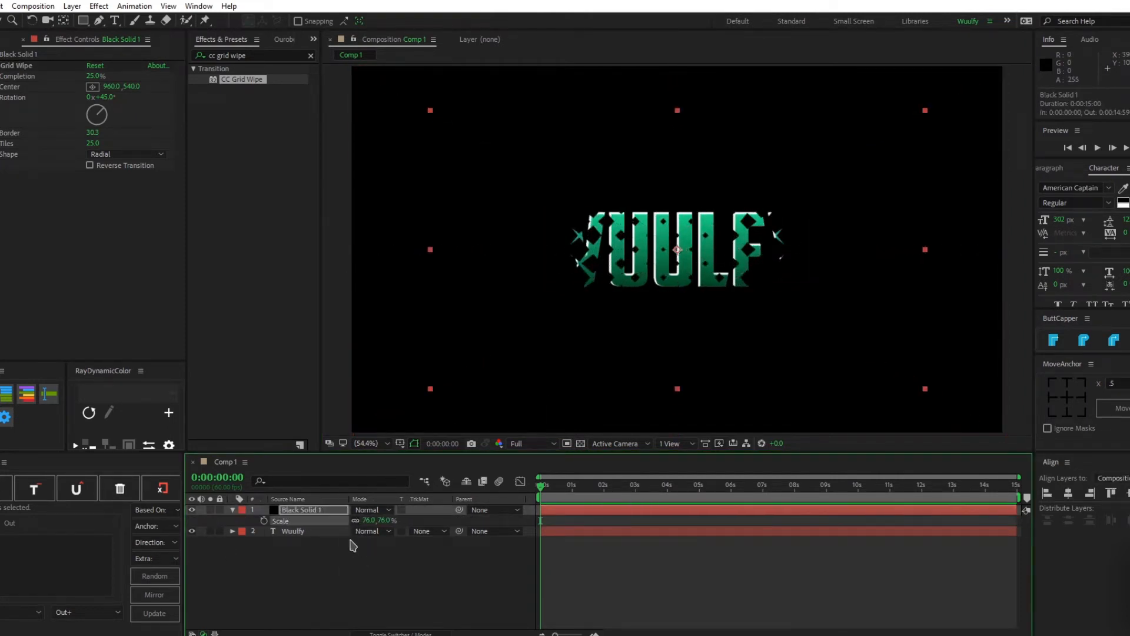
Set the Wuulfy text layer's track matte to Alpha Matte using the black solid.
left_click(421, 531)
left_click(438, 562)
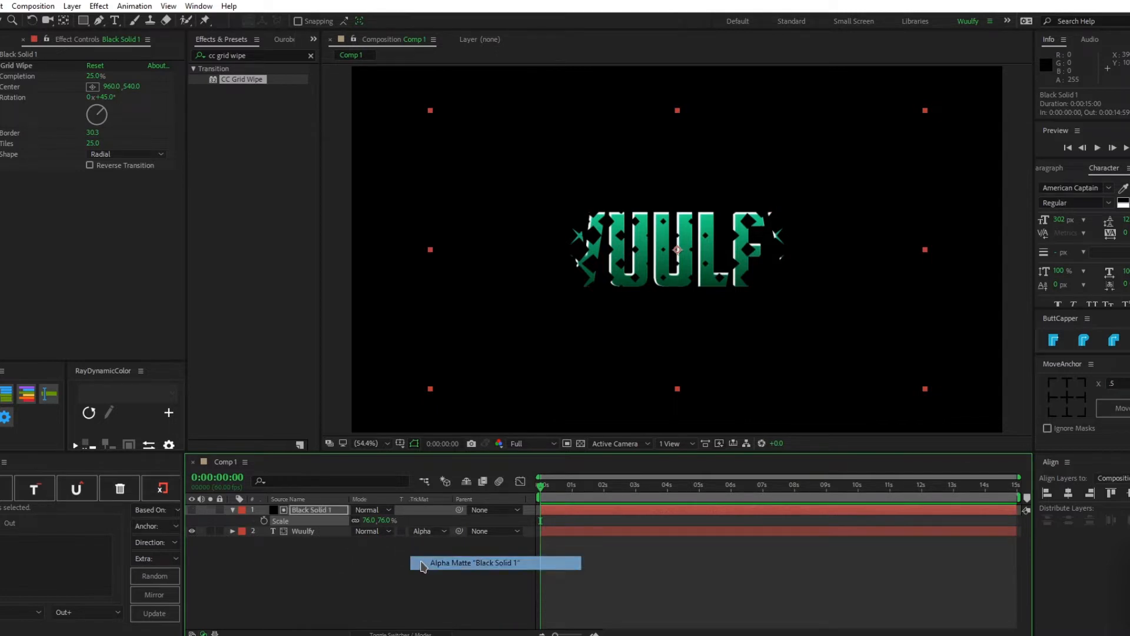
left_click(327, 575)
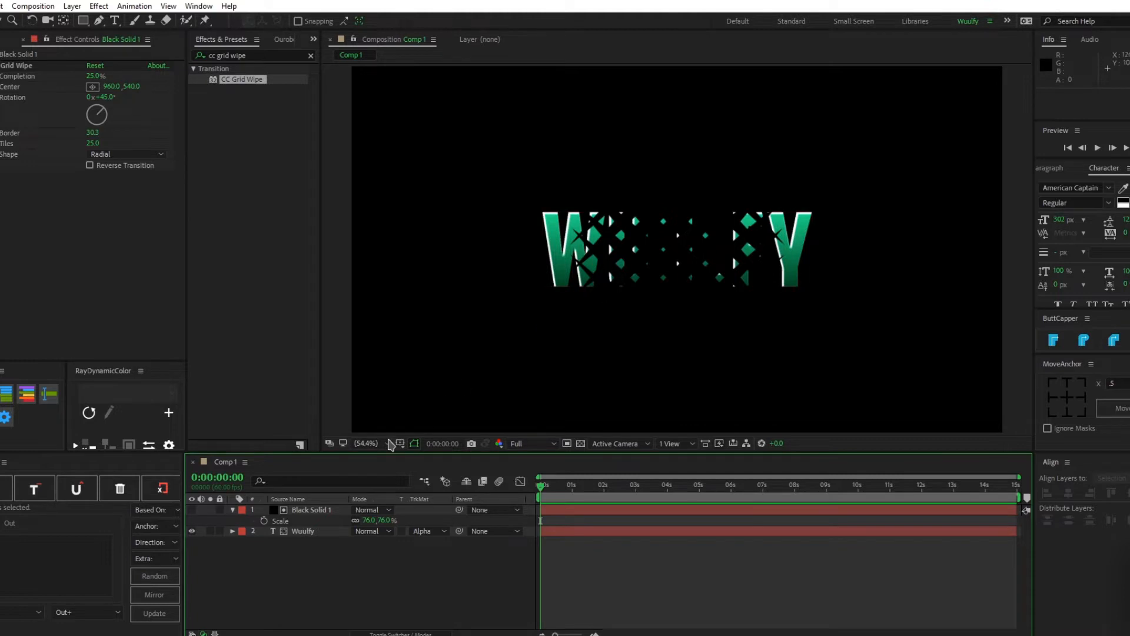
Duplicate the Wuulfy text layer and move the copy to the bottom of the layer stack.
left_click(314, 530)
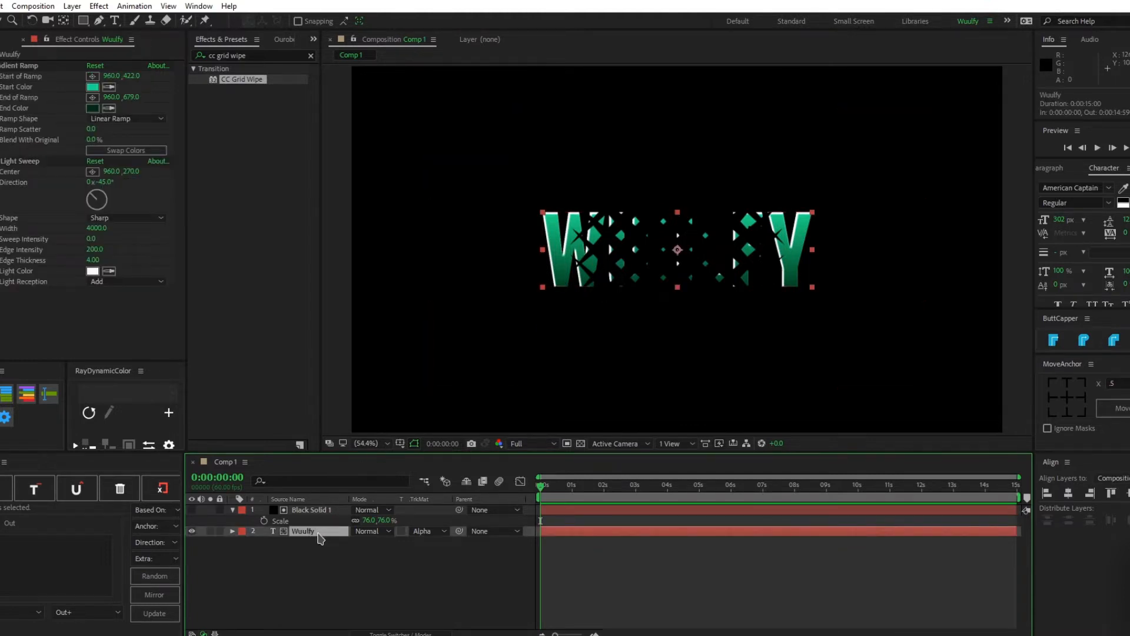
key("ctrl+d")
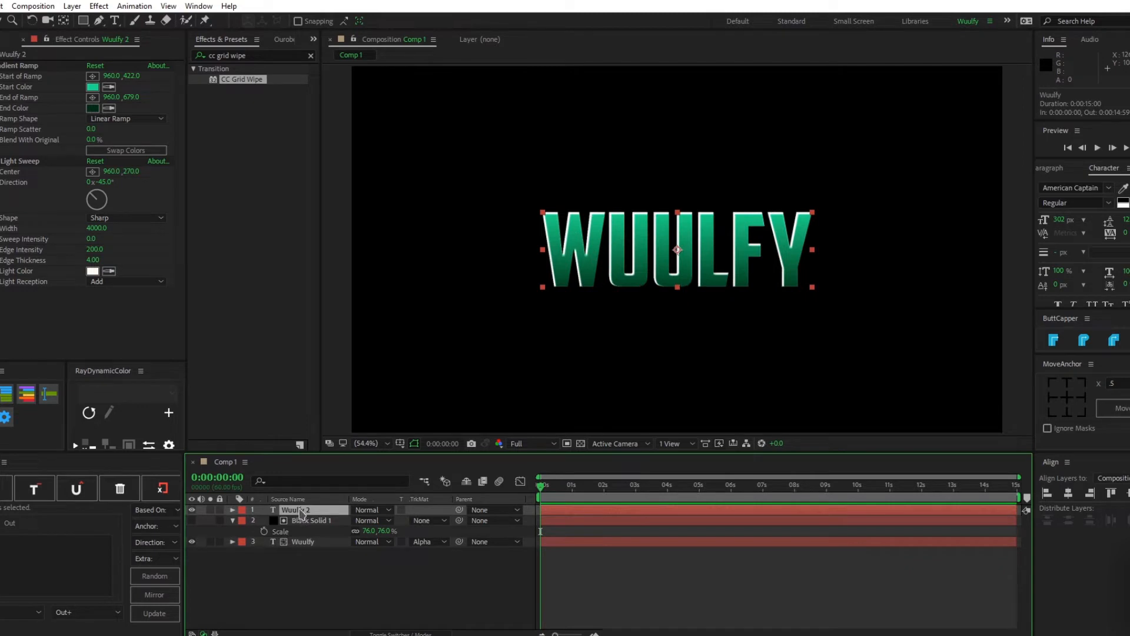
left_click_drag(300, 513, 318, 556)
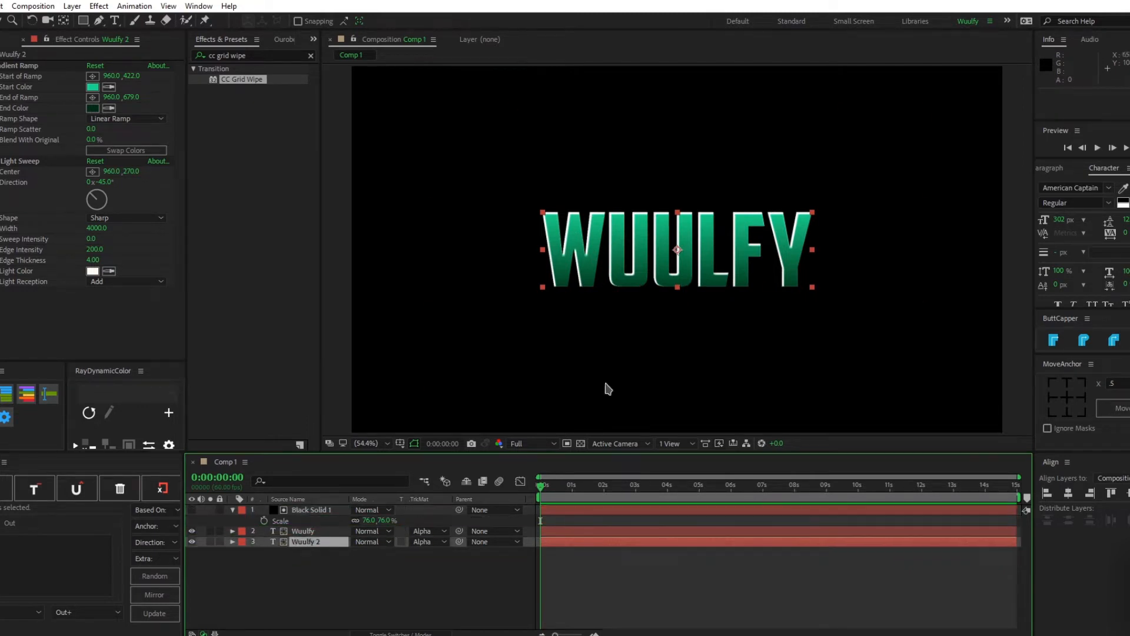
triple_click(259, 55)
type("fill")
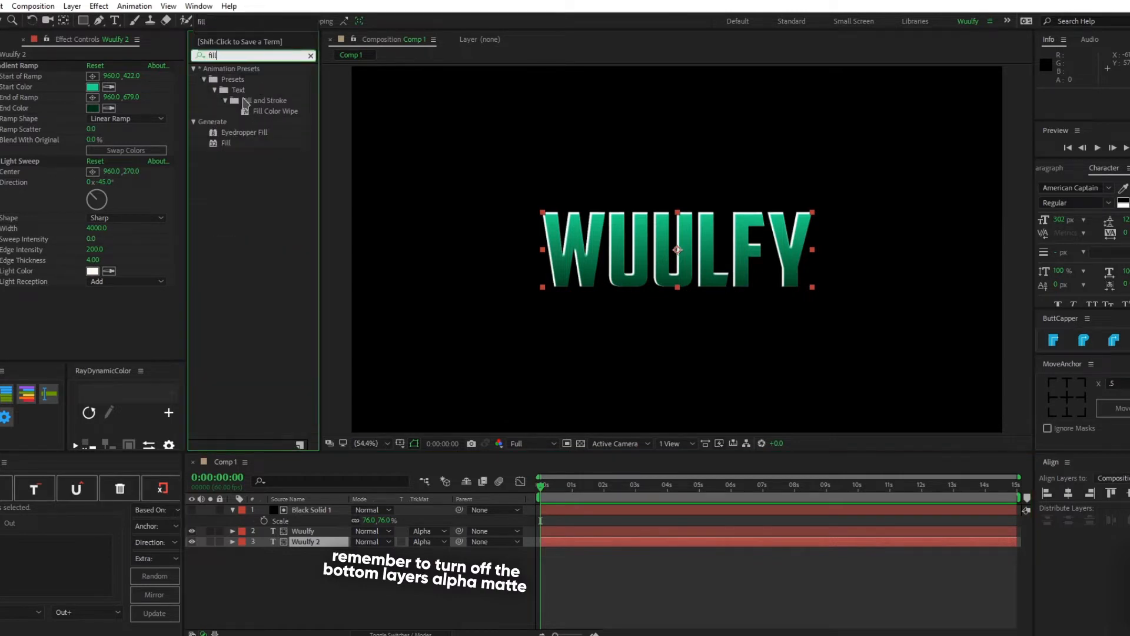
left_click(227, 144)
left_click_drag(226, 144, 24, 265)
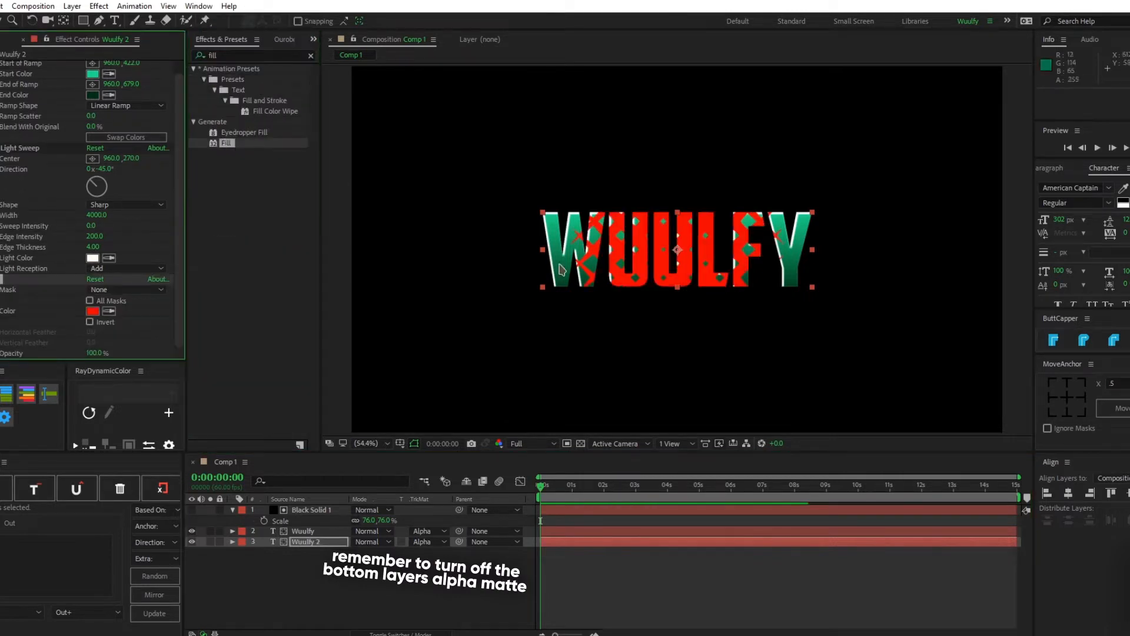
left_click(93, 313)
left_click(833, 415)
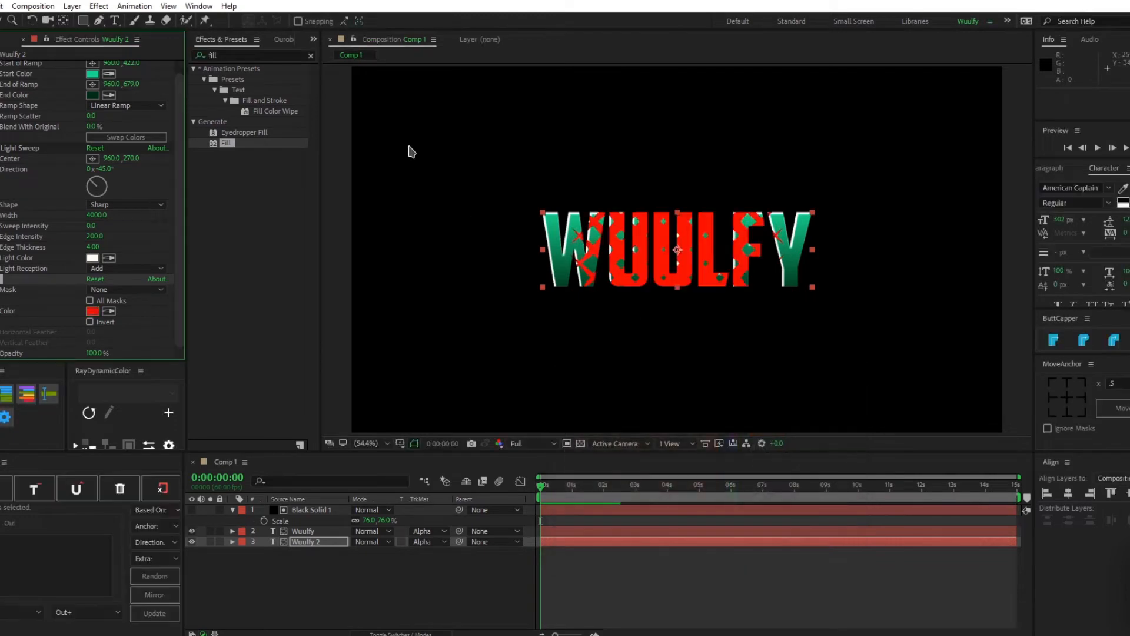
key("Delete")
Apply the Hue/Saturation effect to the duplicated Wuulfy layer at the bottom of the stack.
triple_click(242, 55)
type("hue")
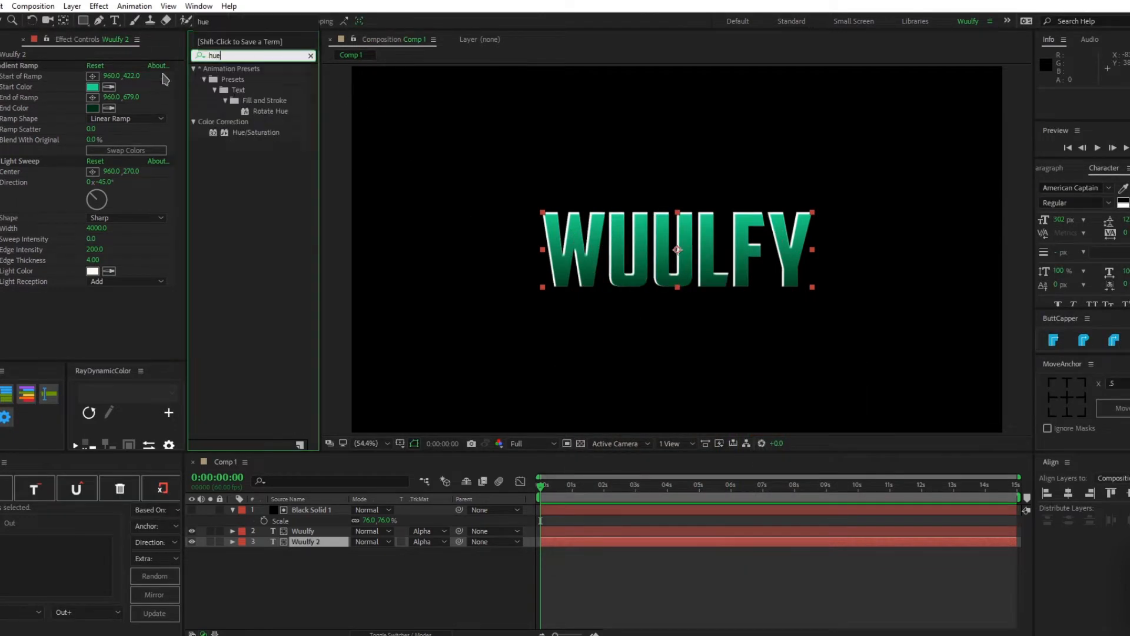
double_click(255, 132)
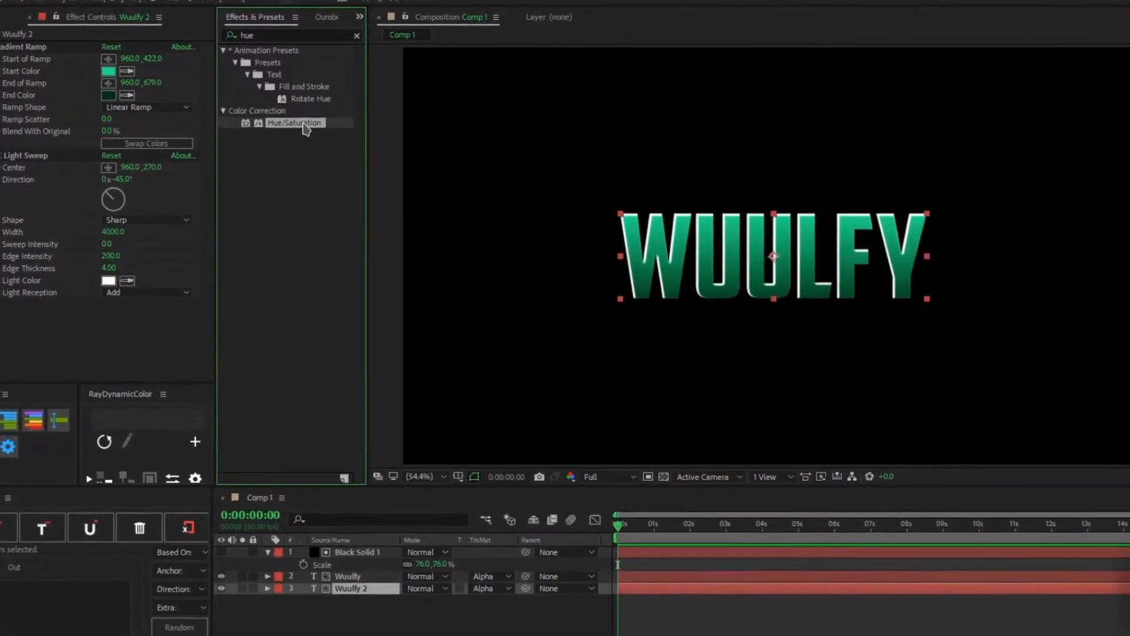
Set the bottom text copy's Master Lightness to -23 and its Master Saturation to -2.
left_click_drag(109, 340, 80, 353)
mouse_move(84, 357)
left_mouse_down()
mouse_move(149, 356)
mouse_move(93, 350)
left_mouse_up()
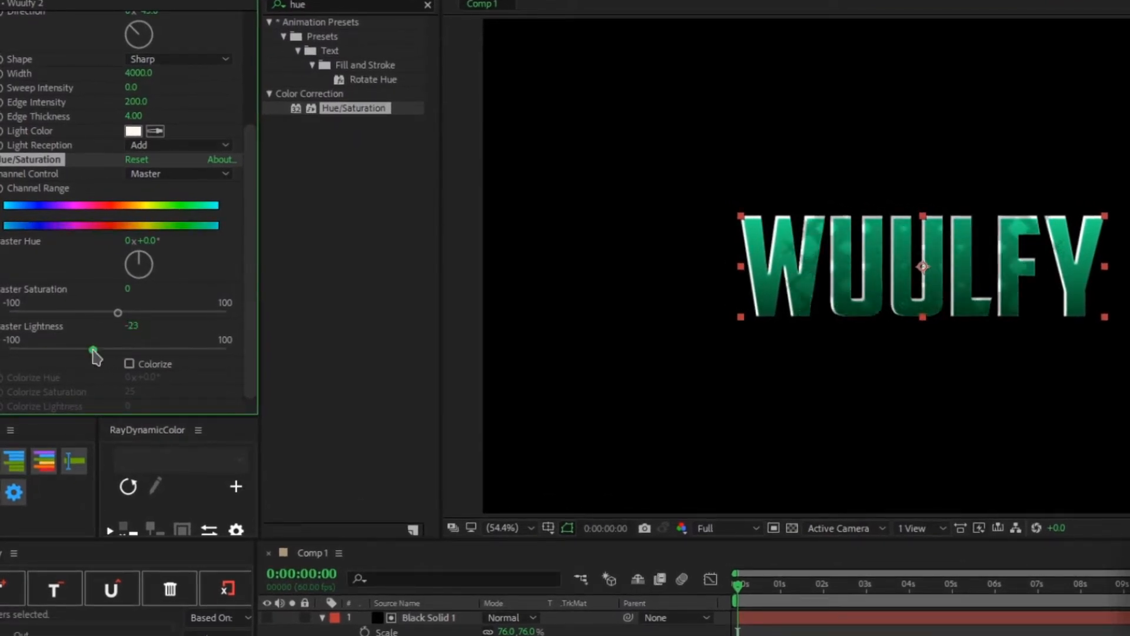
mouse_move(117, 312)
left_mouse_down()
mouse_move(152, 313)
mouse_move(106, 312)
mouse_move(115, 313)
left_mouse_up()
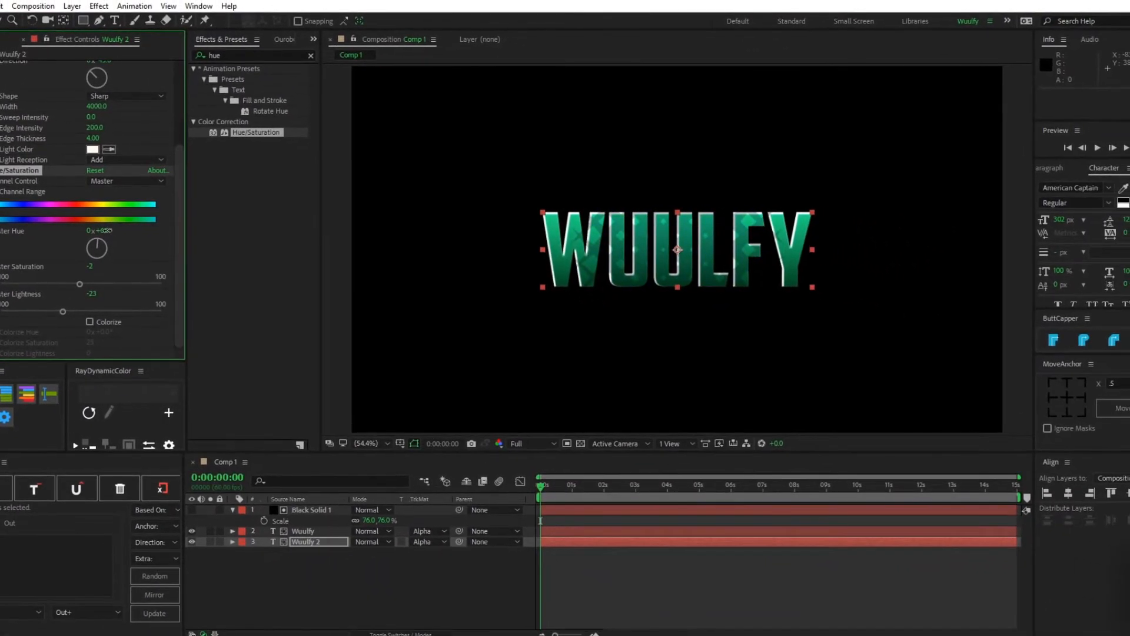
left_click(571, 568)
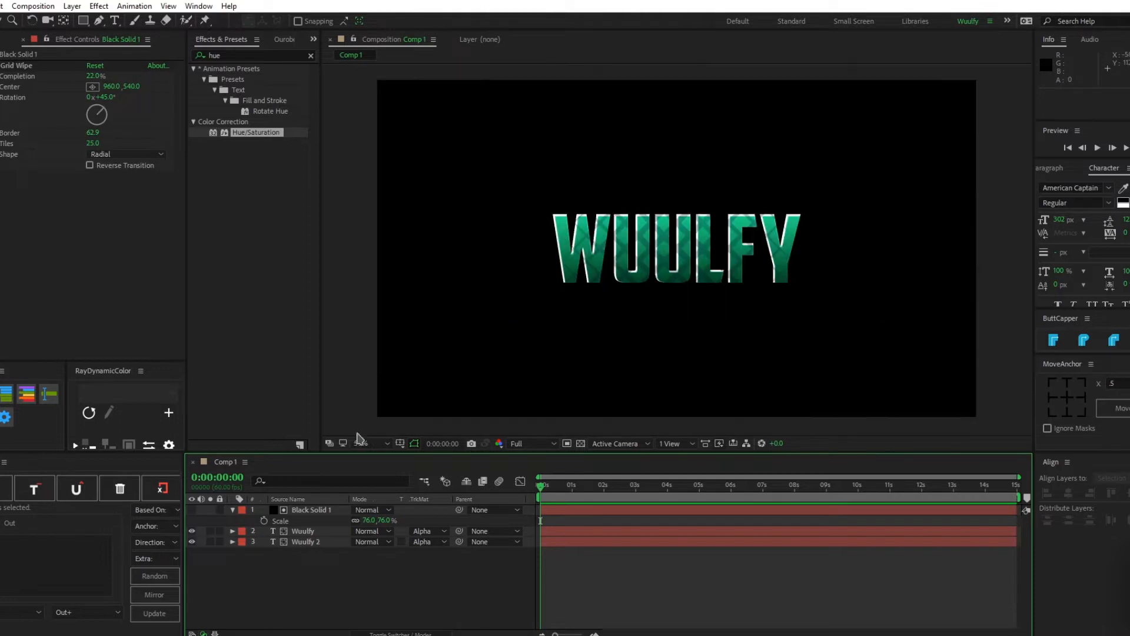
Pre-compose the black solid and both Wuulfy text layers into a new composition named raw.
left_click(360, 441)
left_click(412, 233)
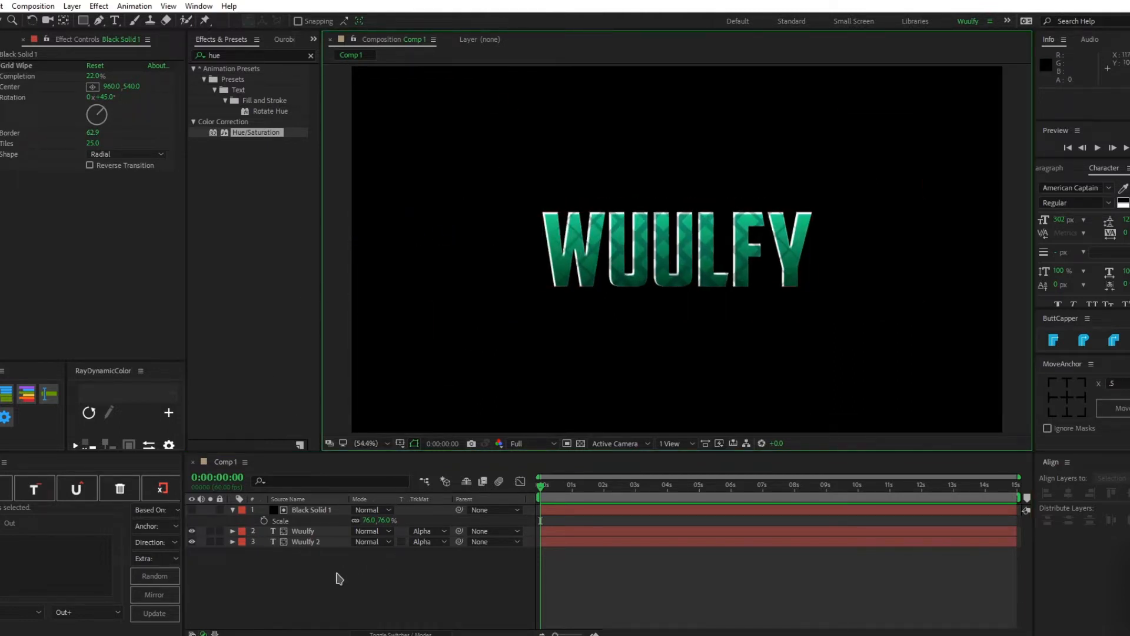
left_click_drag(322, 579, 291, 505)
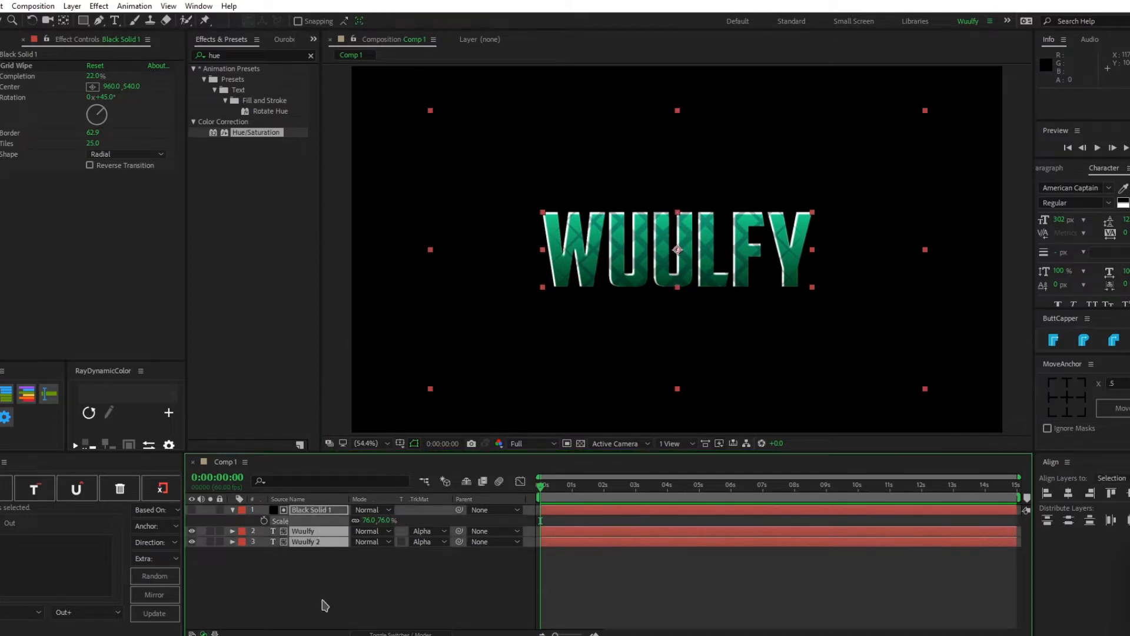
right_click(316, 556)
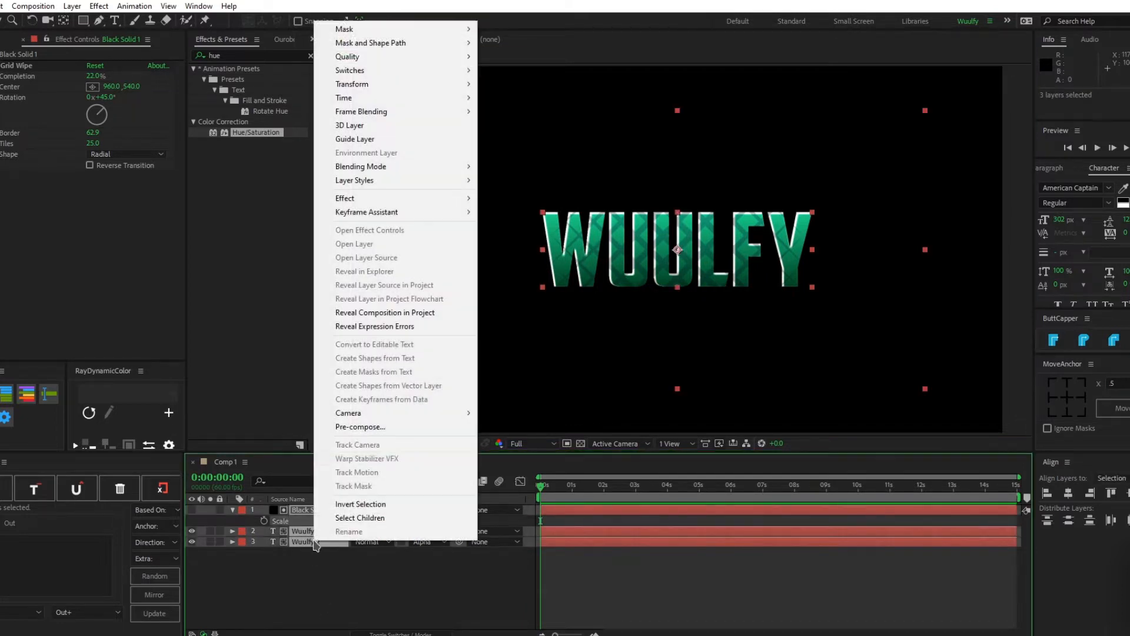
left_click(376, 427)
type("raw")
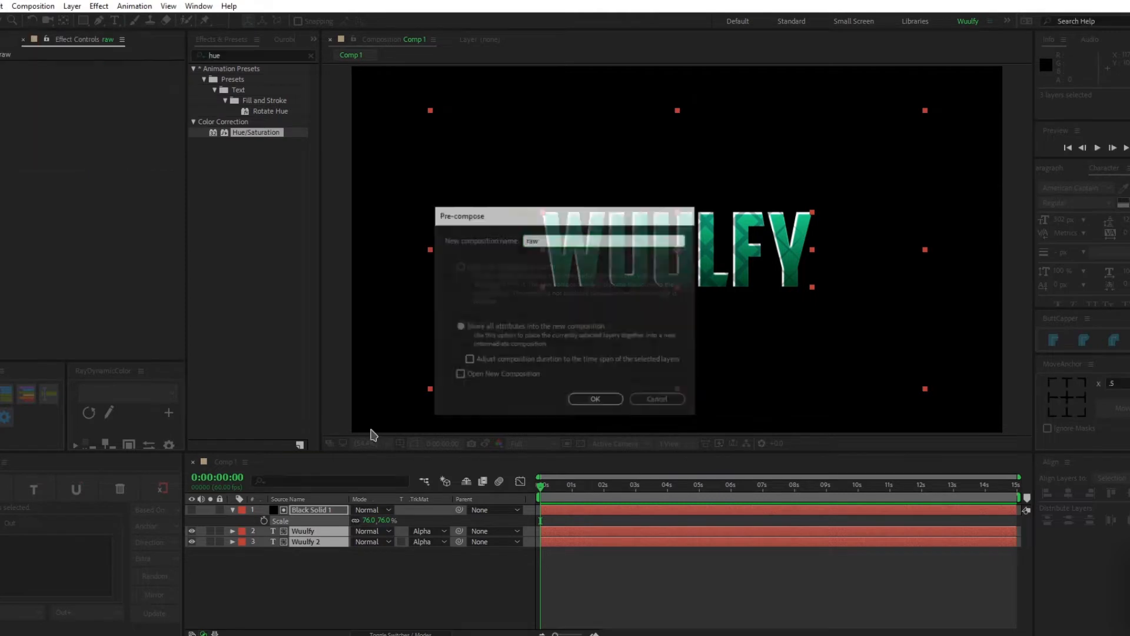
key("Return")
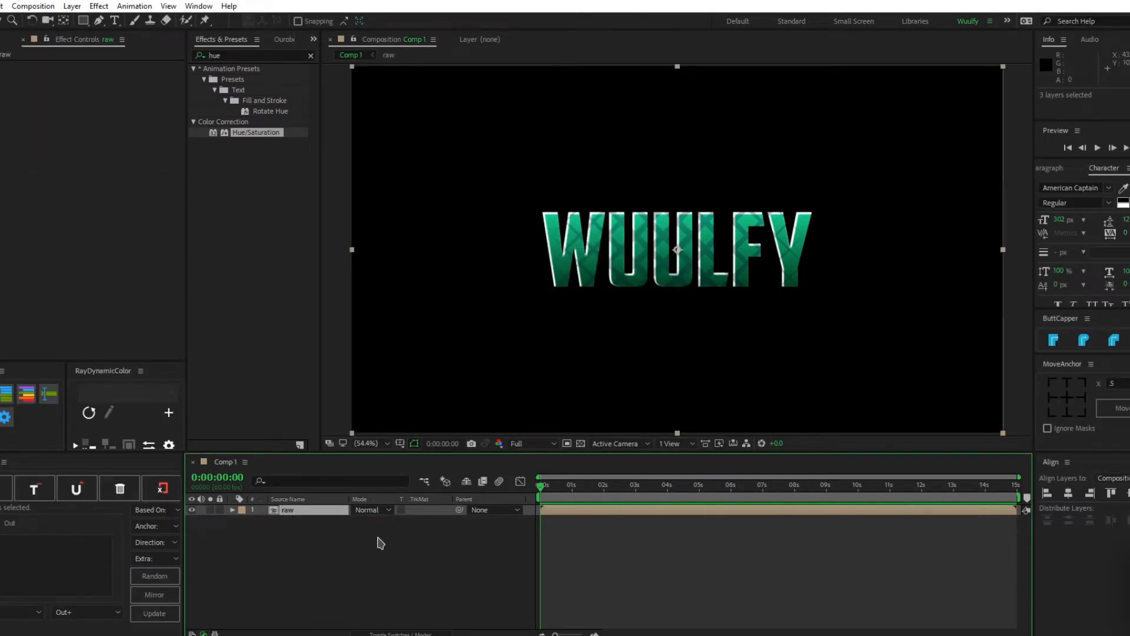
Try an Inner Shadow layer style on the raw layer with a distance of 23 and an angle of 135°.
right_click(332, 512)
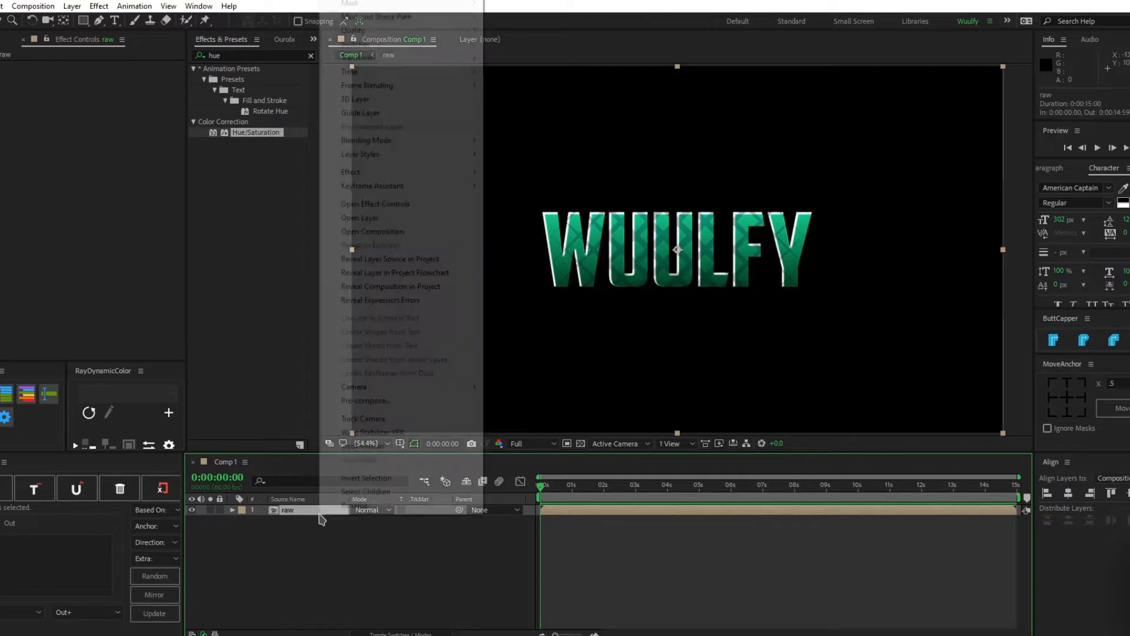
mouse_move(377, 156)
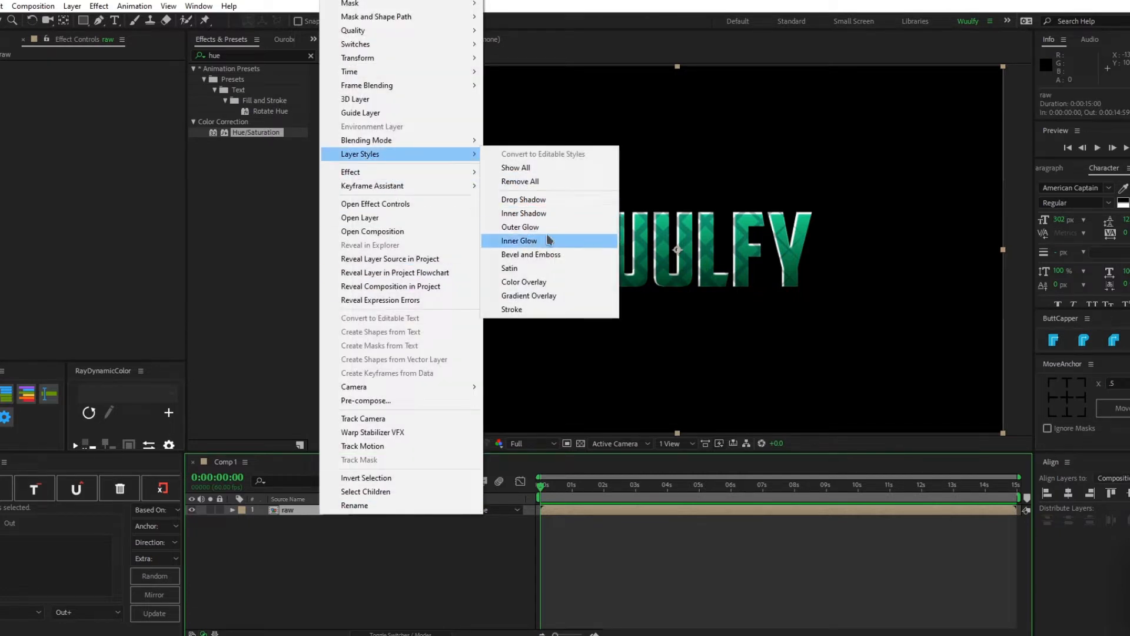
left_click(549, 214)
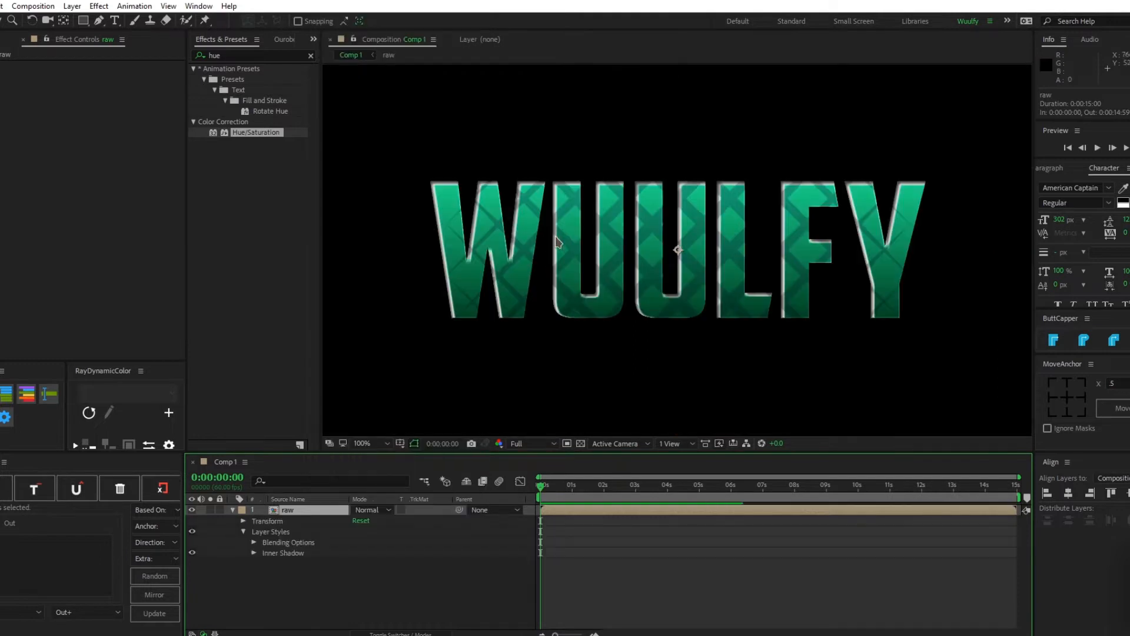
left_click(253, 566)
left_click(253, 553)
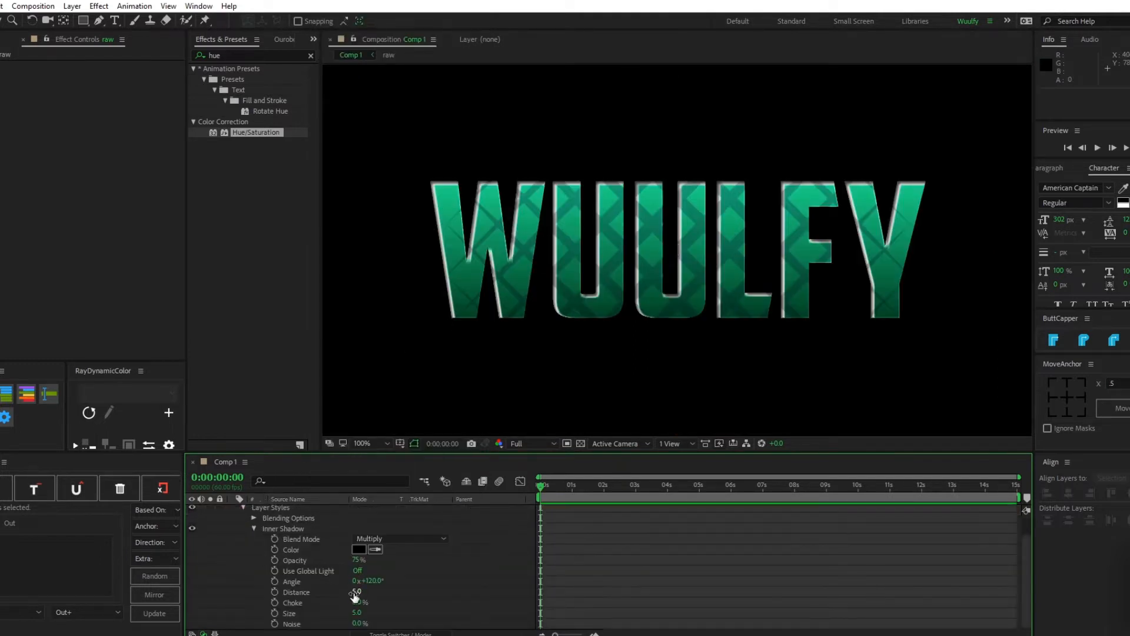
left_click_drag(357, 591, 361, 593)
left_click(371, 580)
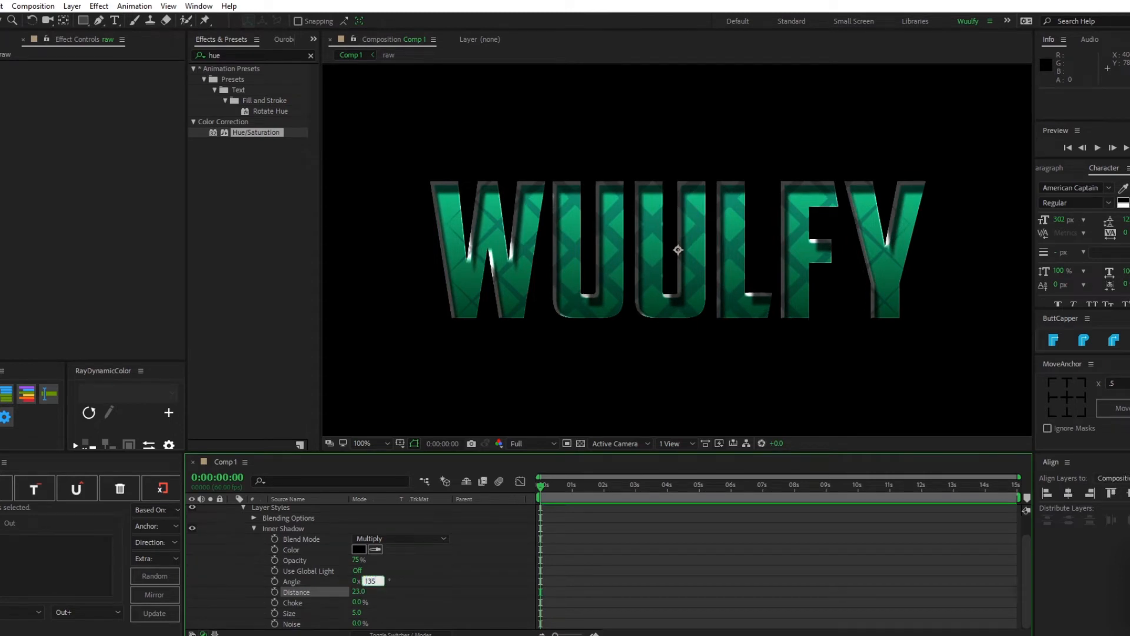
type("135")
key("Return")
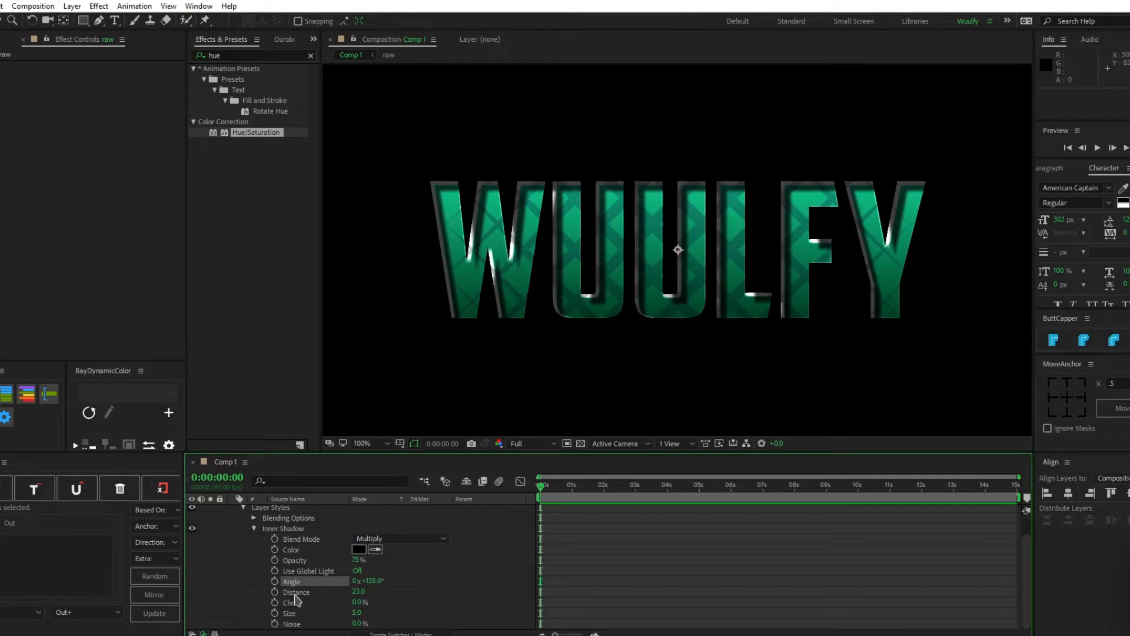
Try different Inner Shadow angles, including 360° and -57°, and end on -60°.
left_click_drag(361, 581, 465, 570)
left_click(377, 581)
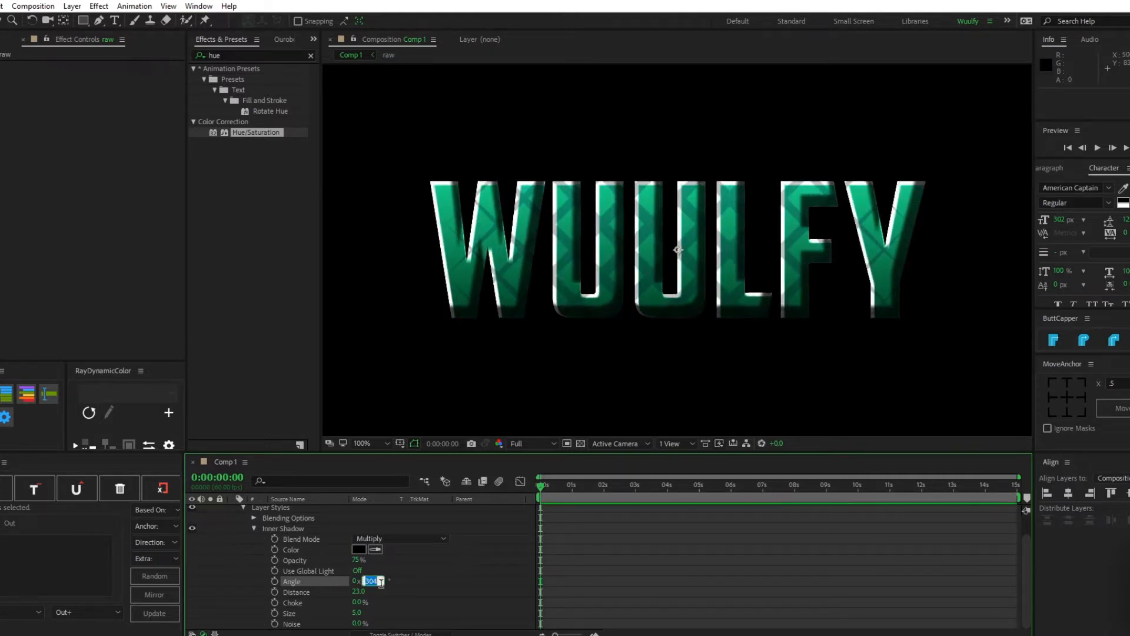
type("360")
key("Return")
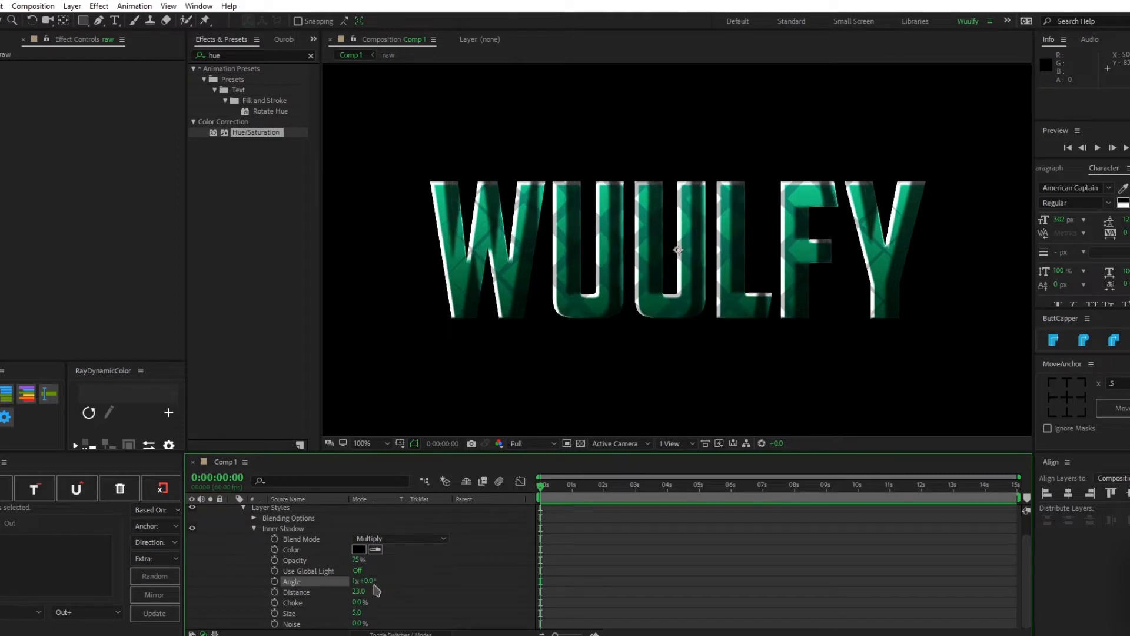
left_click(353, 580)
type("-57")
key("Return")
left_click(371, 580)
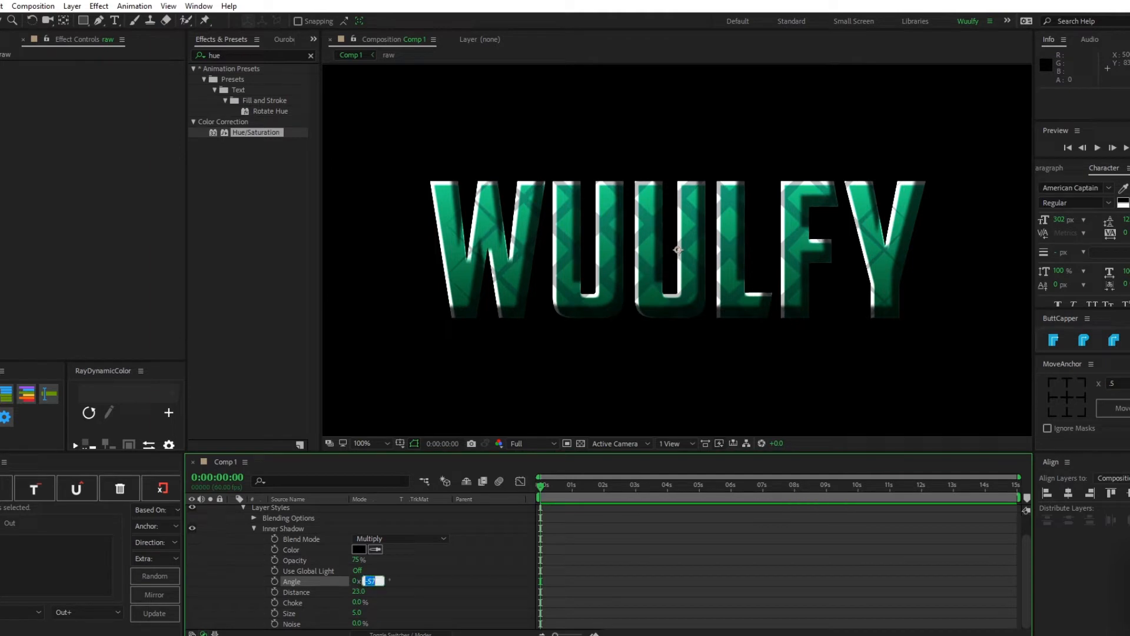
key("Return")
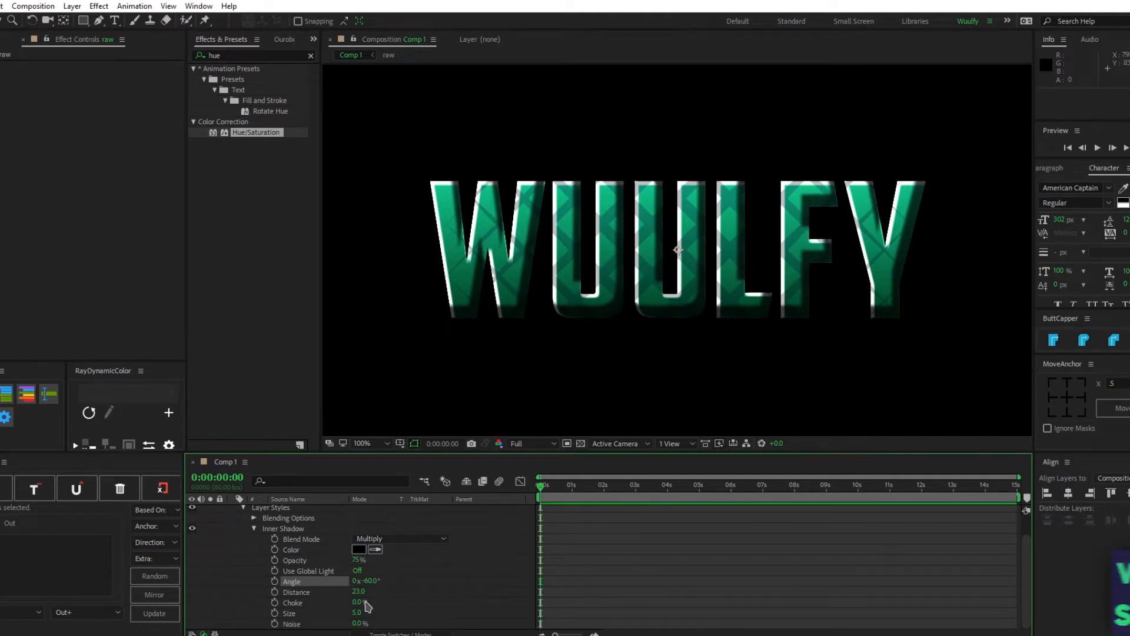
Adjust the Inner Shadow's opacity, and delete the Inner Shadow style from the raw layer.
left_click_drag(357, 560, 350, 595)
left_click(298, 530)
key("Delete")
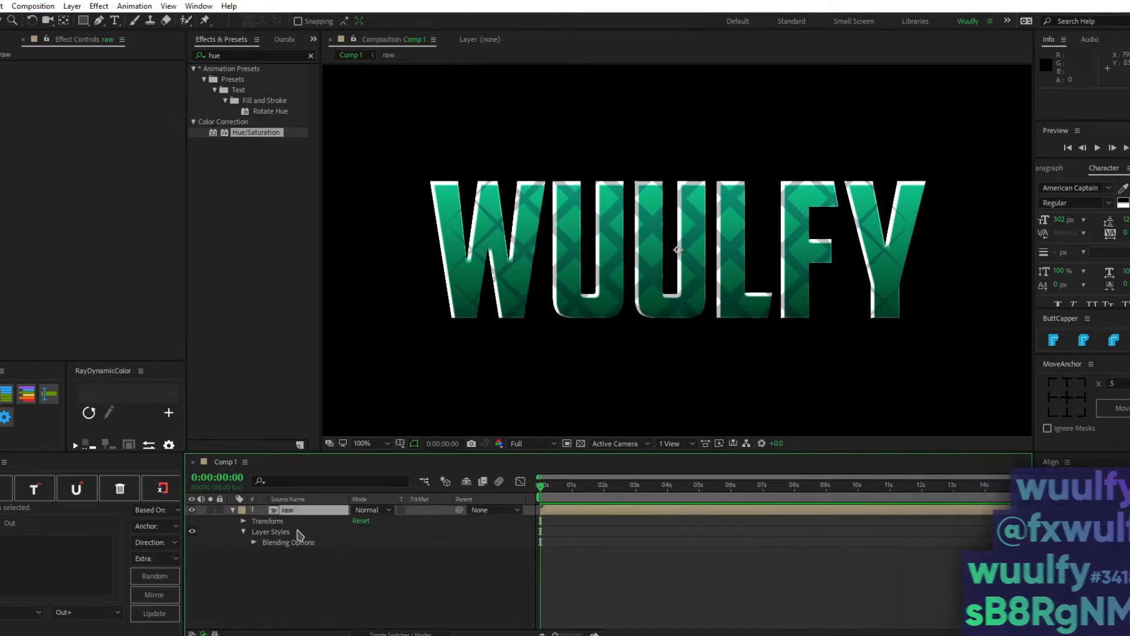
Add a Bevel and Emboss layer style to the raw layer and set its size to 47.
right_click(308, 511)
mouse_move(388, 155)
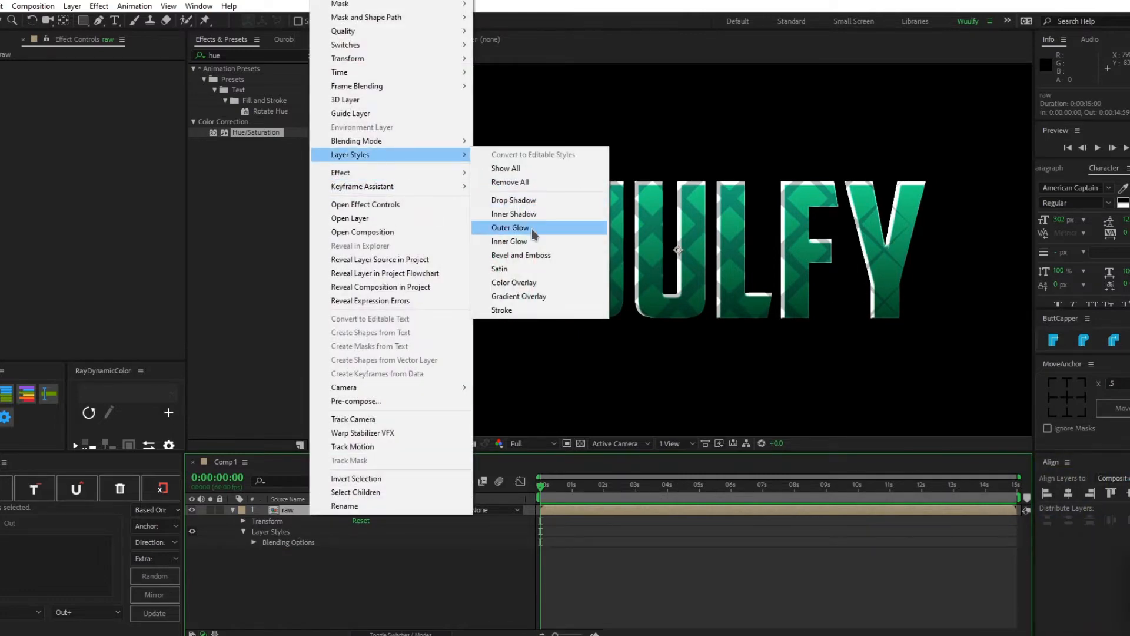
left_click(521, 255)
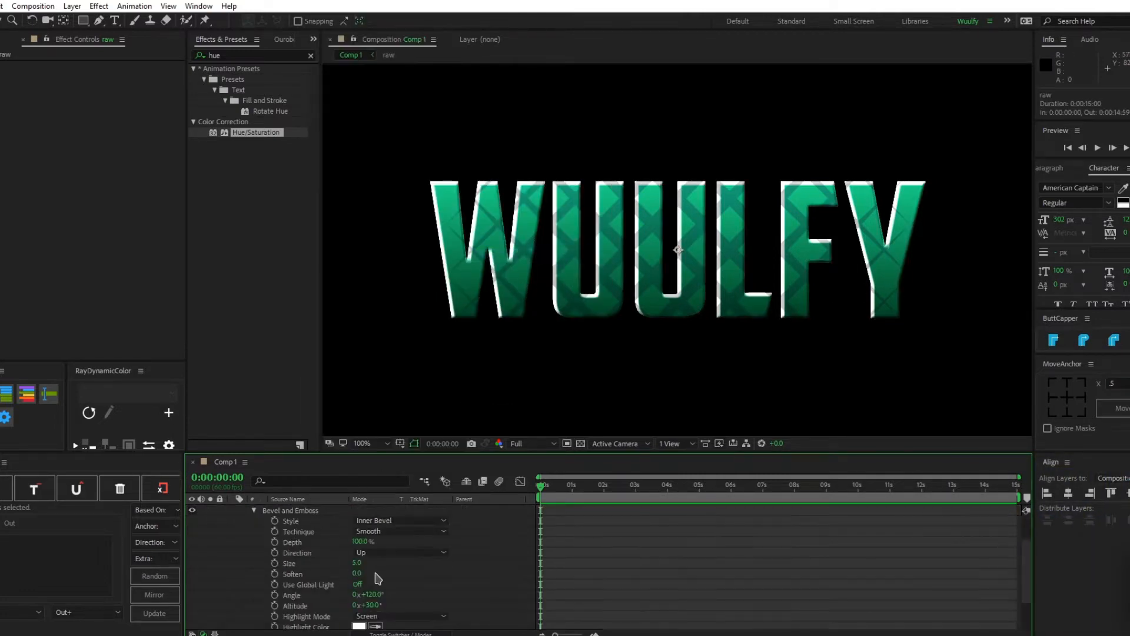
mouse_move(356, 563)
left_mouse_down()
mouse_move(388, 560)
mouse_move(378, 561)
left_mouse_up()
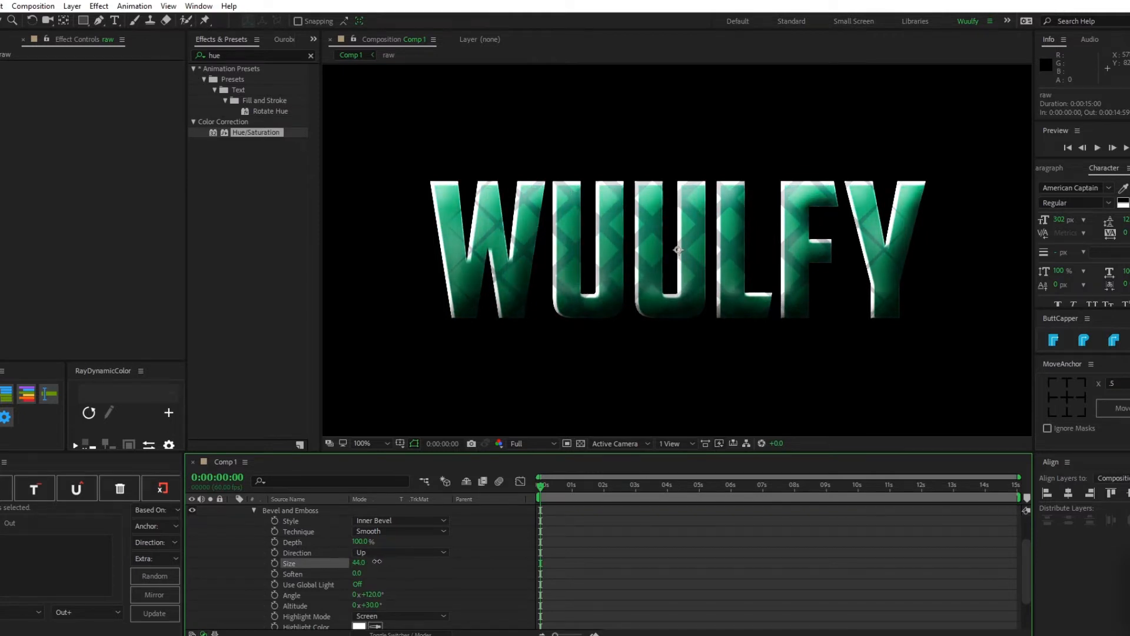
Set the Bevel and Emboss depth to 25% and collapse the raw layer's properties.
left_click(360, 541)
type("1")
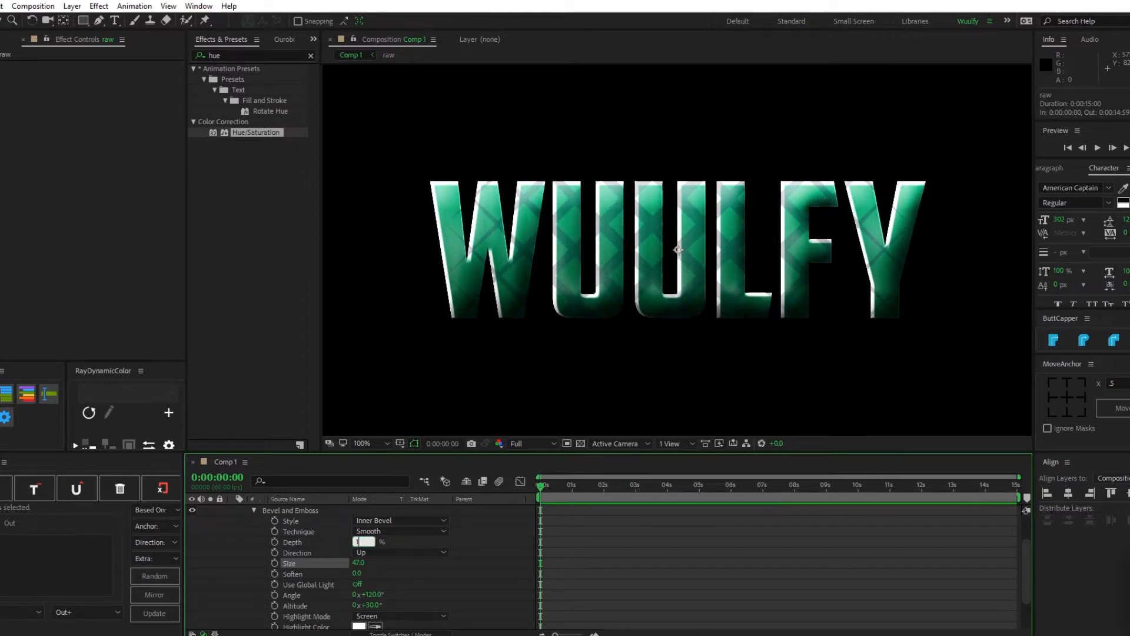
type("0")
key("Return")
left_click(360, 542)
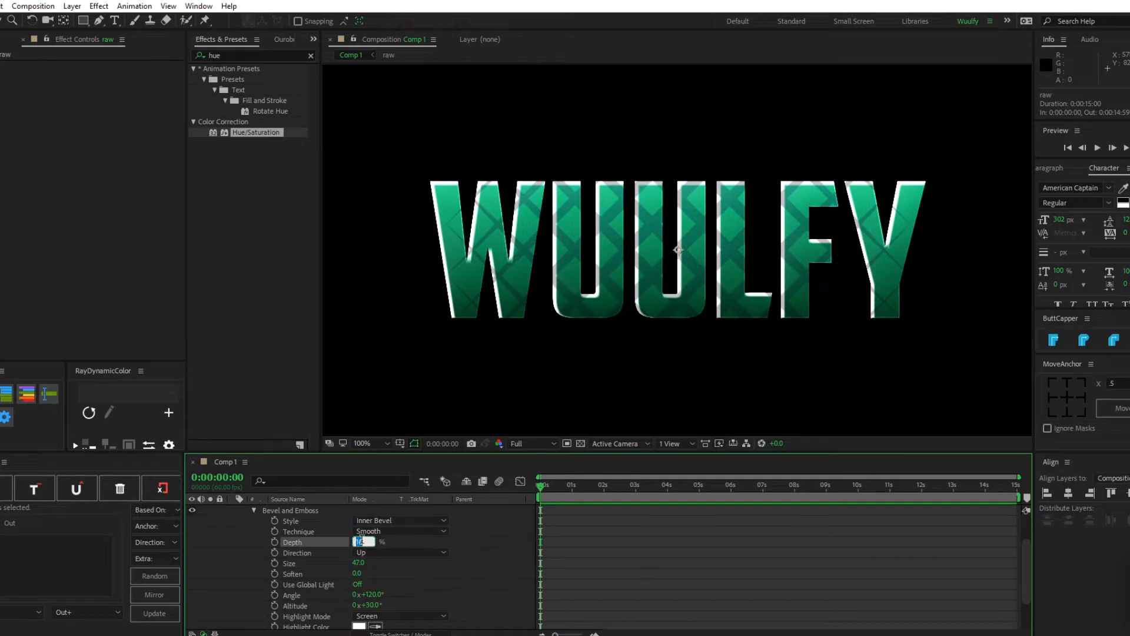
type("25")
key("Return")
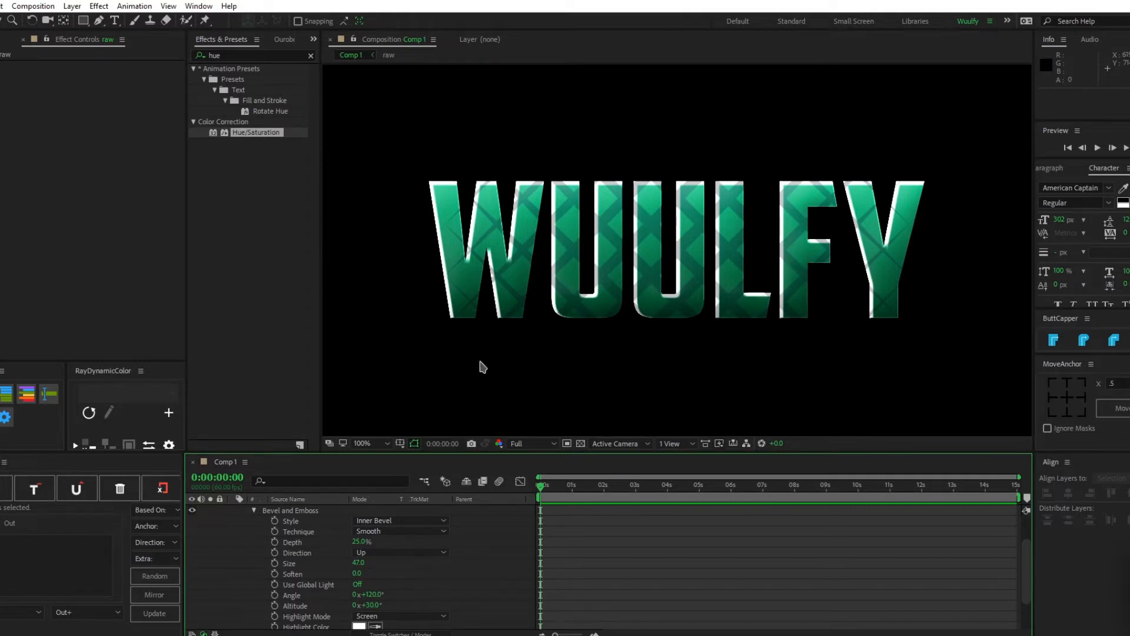
scroll(349, 573, "up", 3)
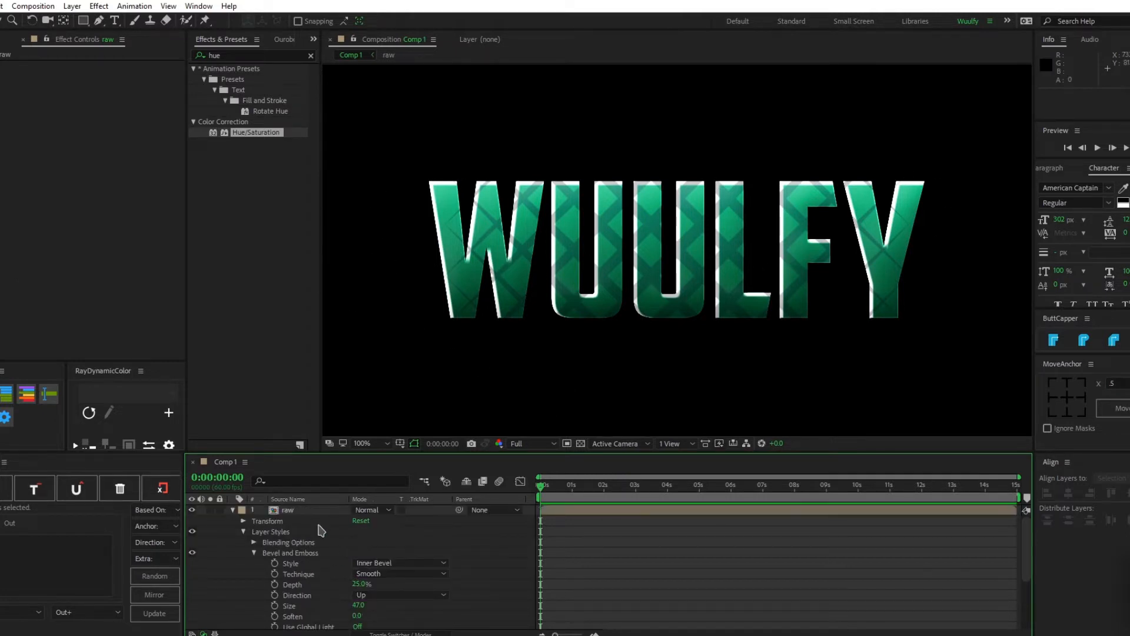
left_click(274, 511)
left_click(233, 510)
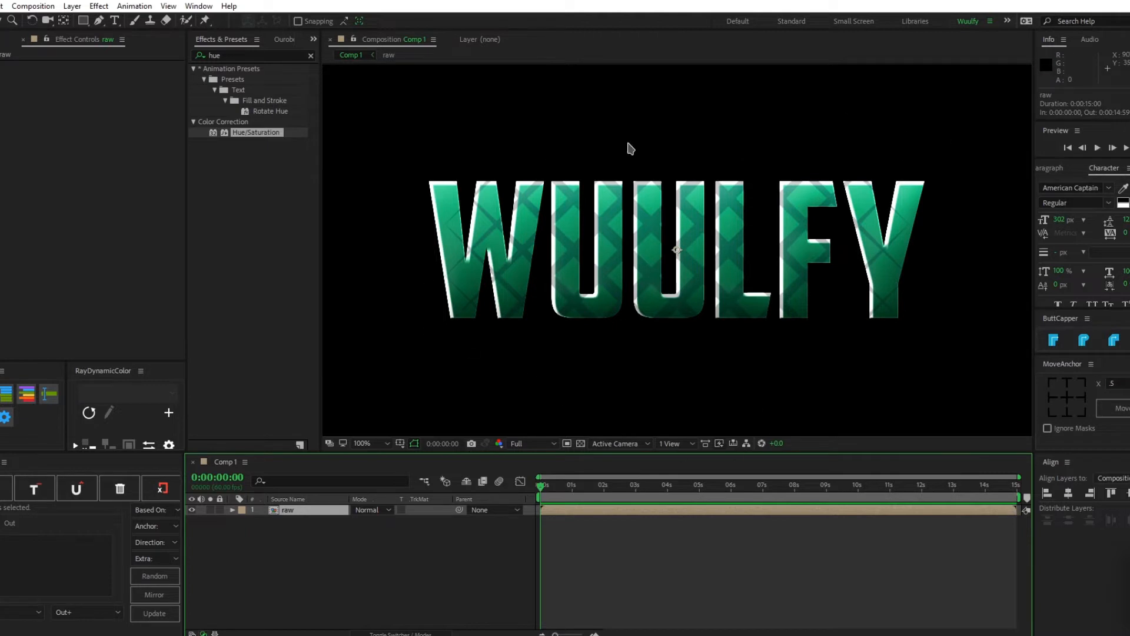
Add a Stroke layer style to the raw layer and set its size to 4.
right_click(328, 512)
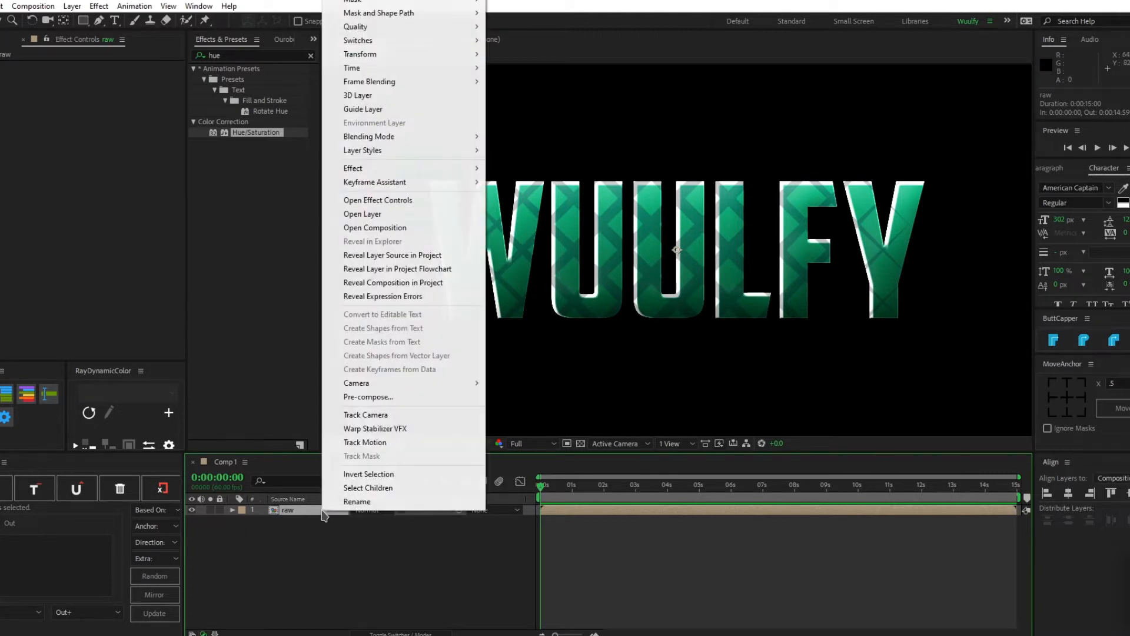
mouse_move(398, 154)
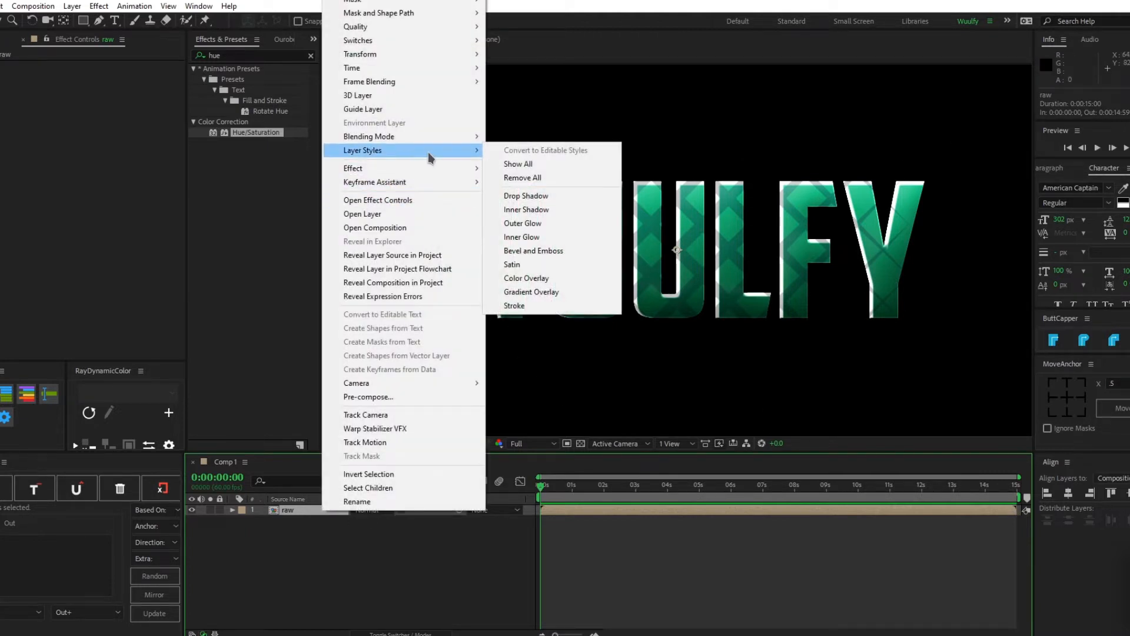
left_click(571, 304)
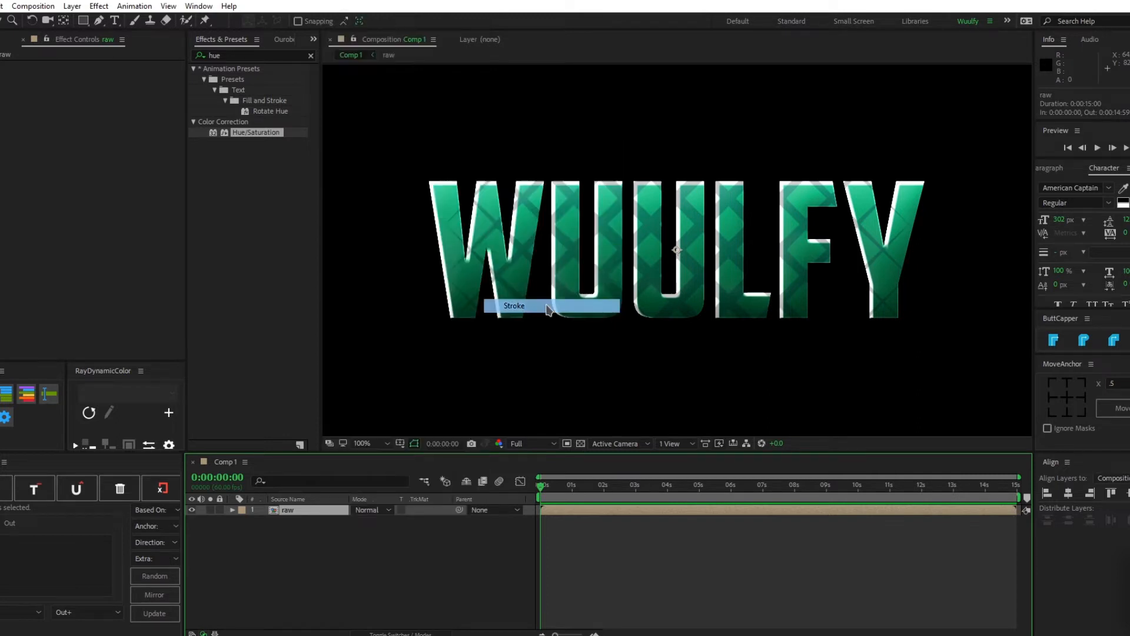
left_click(251, 624)
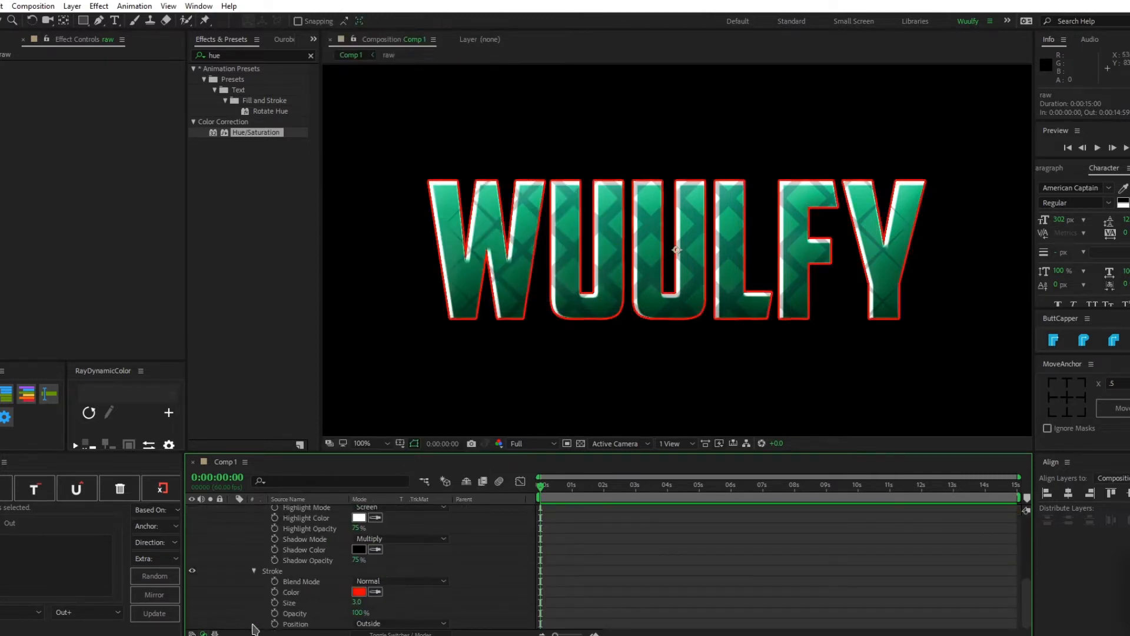
mouse_move(355, 604)
left_mouse_down()
mouse_move(677, 587)
mouse_move(383, 621)
left_mouse_up()
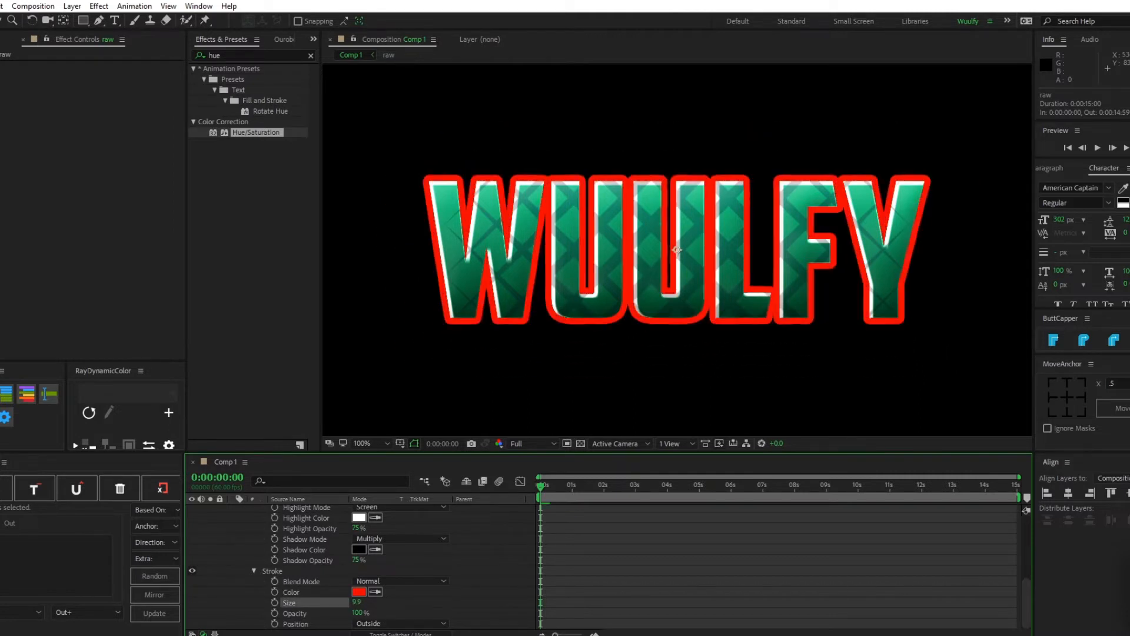
left_click(356, 602)
type("3")
key("Return")
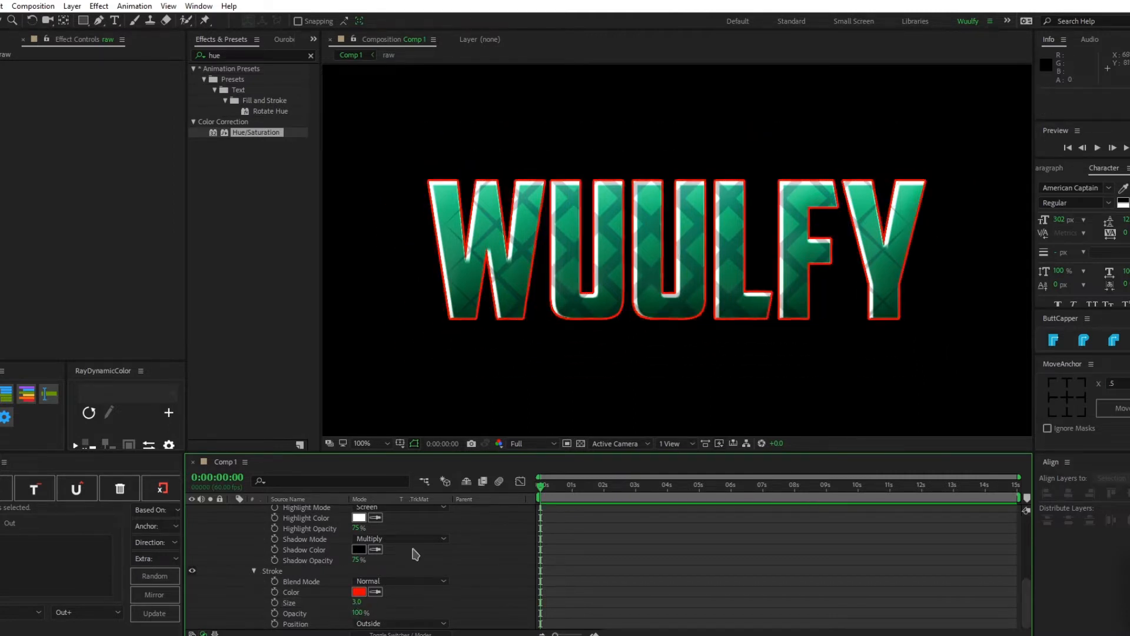
left_click(356, 601)
type("4")
key("Return")
Sample a dark green from the lower part of the letters as the raw layer's Stroke color.
key("comma")
key("comma")
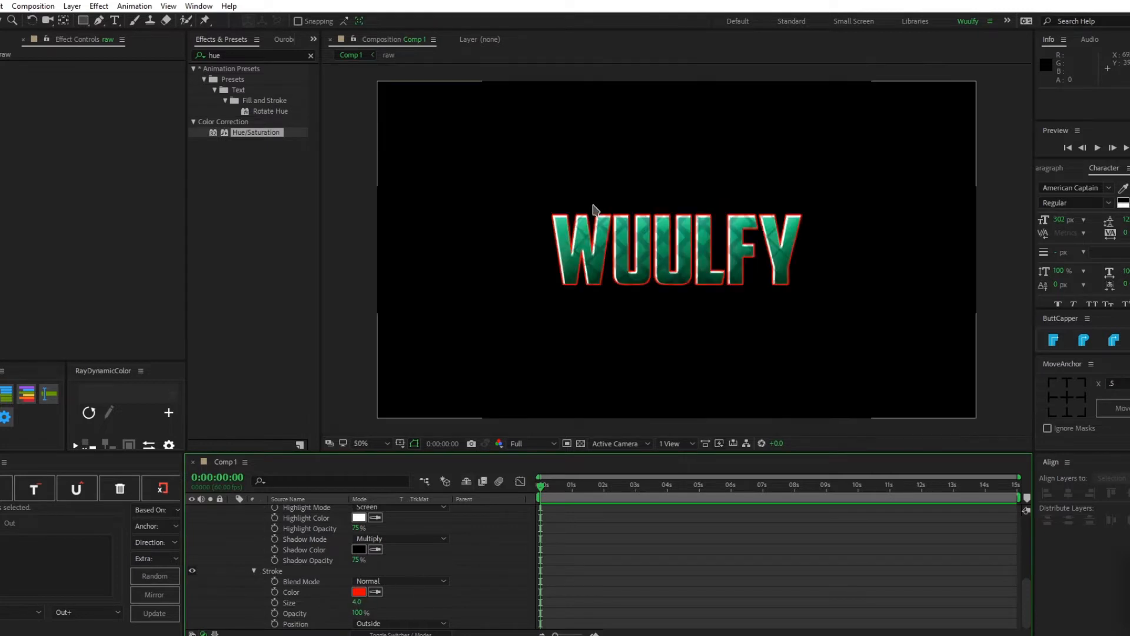
left_click(371, 443)
left_click(396, 356)
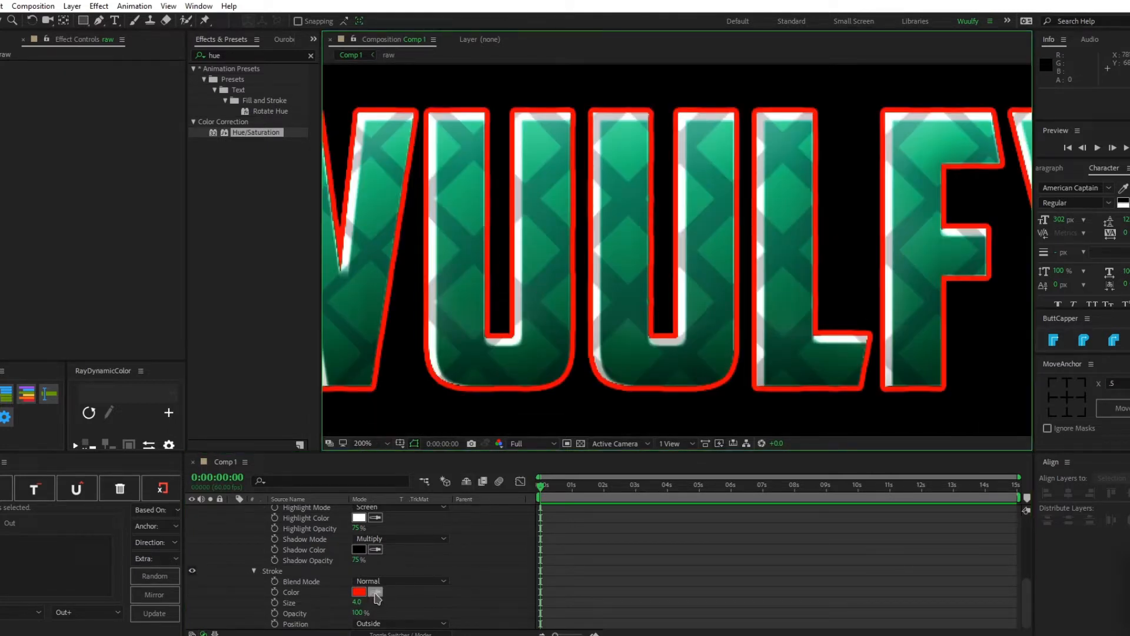
left_click(375, 592)
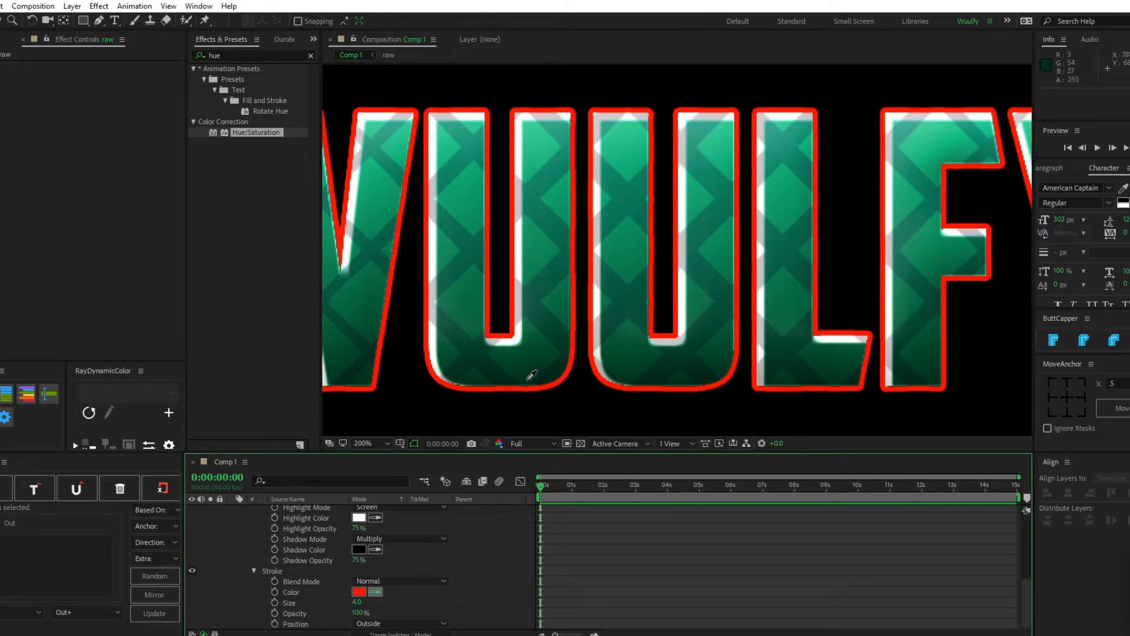
left_click(533, 374)
Darken the Stroke color to a very dark green, about 002A18.
left_click(359, 592)
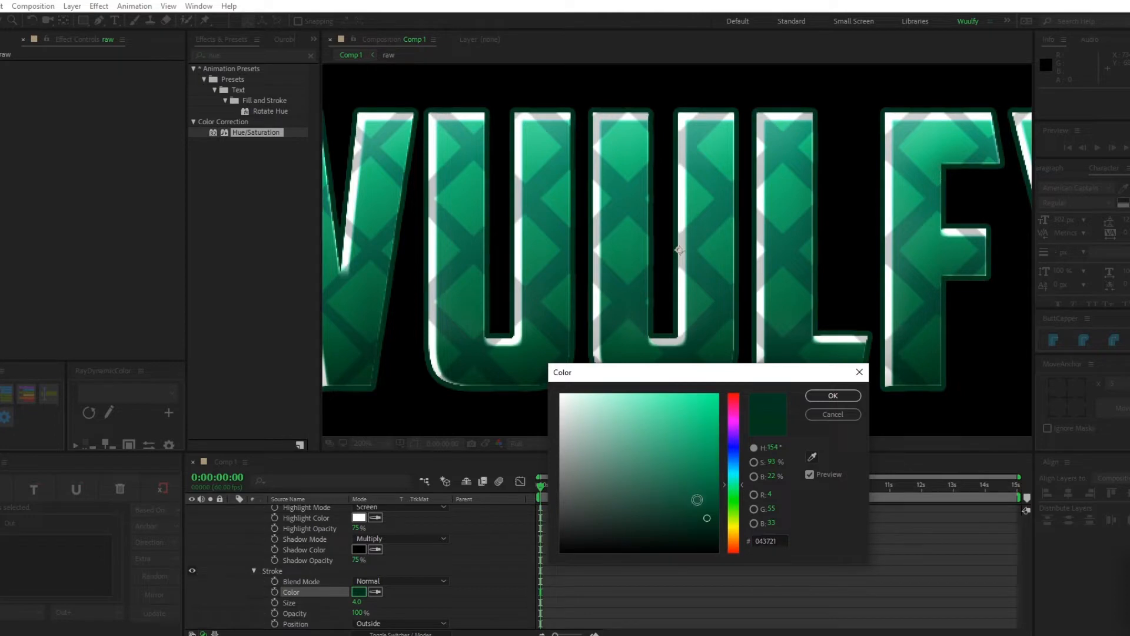
mouse_move(708, 521)
left_mouse_down()
mouse_move(718, 536)
mouse_move(750, 539)
left_mouse_up()
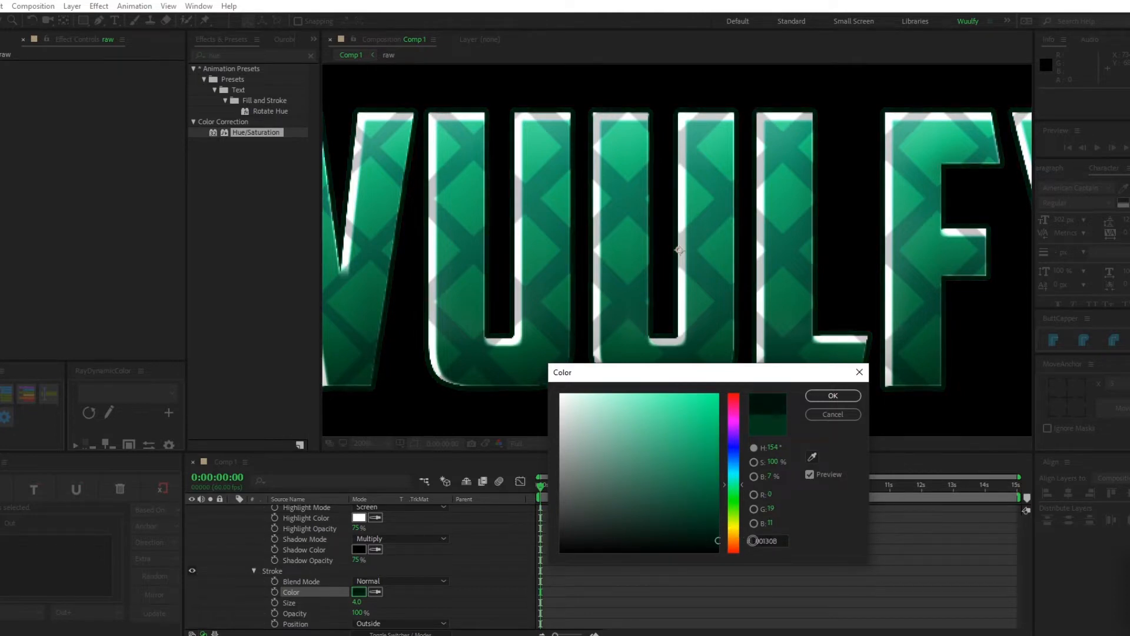
left_click(718, 539)
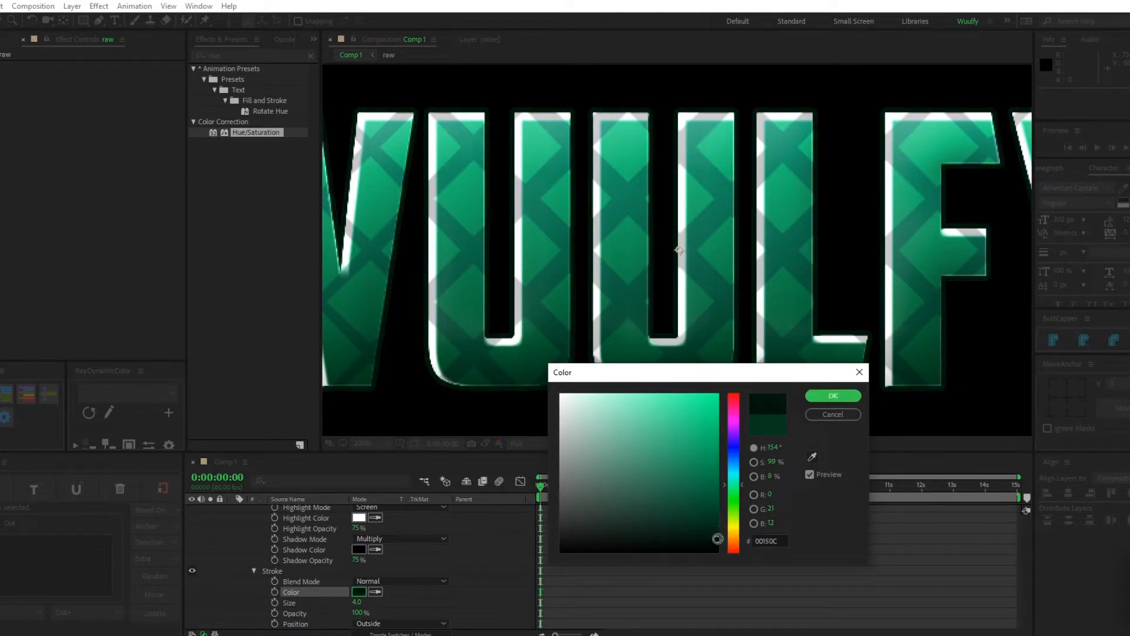
left_click_drag(717, 538, 743, 529)
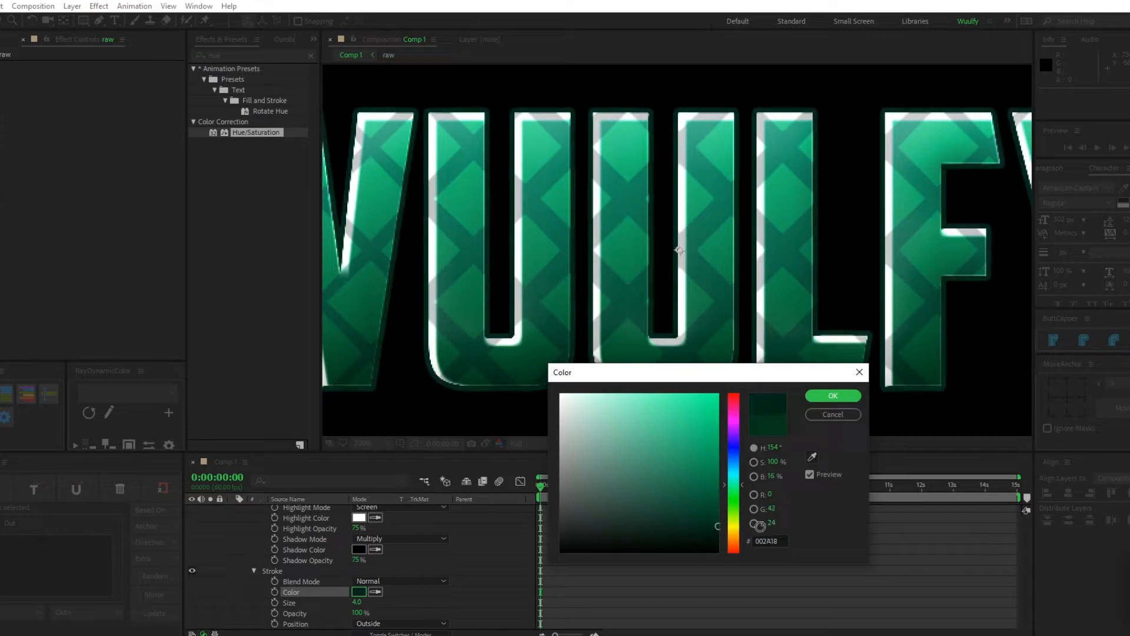
left_click(833, 395)
Set the Stroke size to 5.5 and collapse the raw layer's properties.
key("comma")
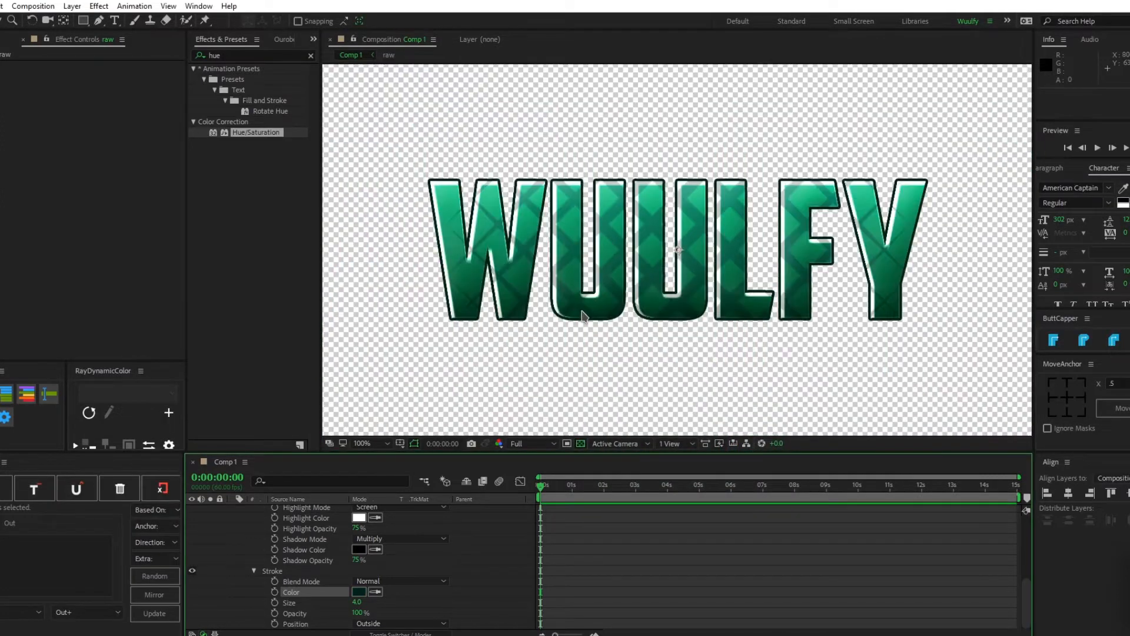
key("comma")
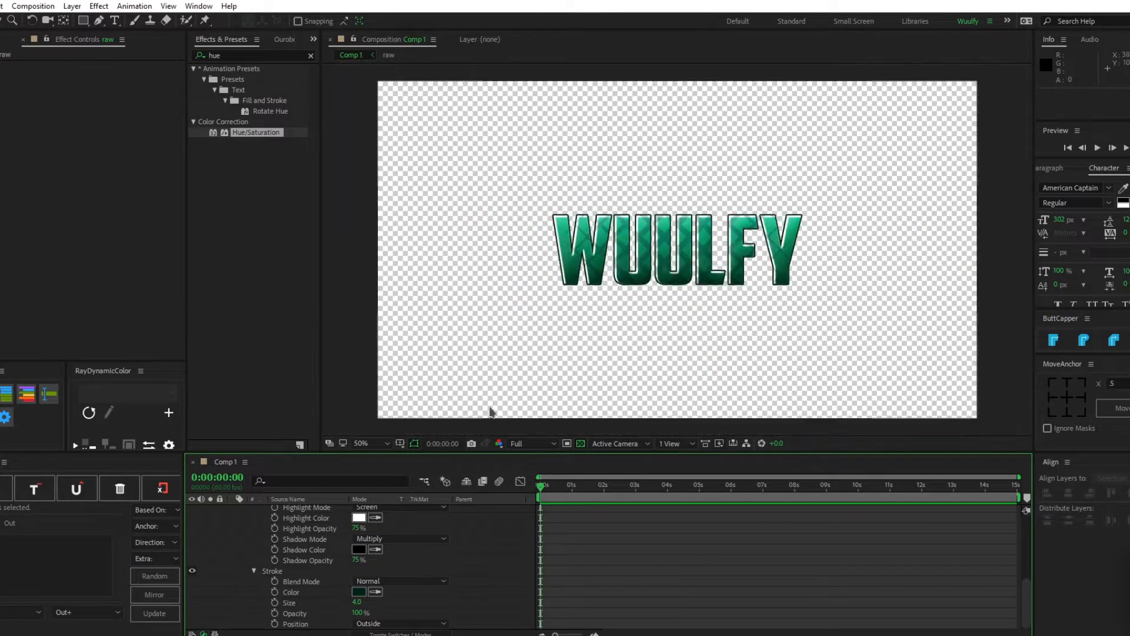
left_click(369, 443)
left_click(390, 233)
left_click_drag(356, 601, 373, 603)
left_click(357, 602)
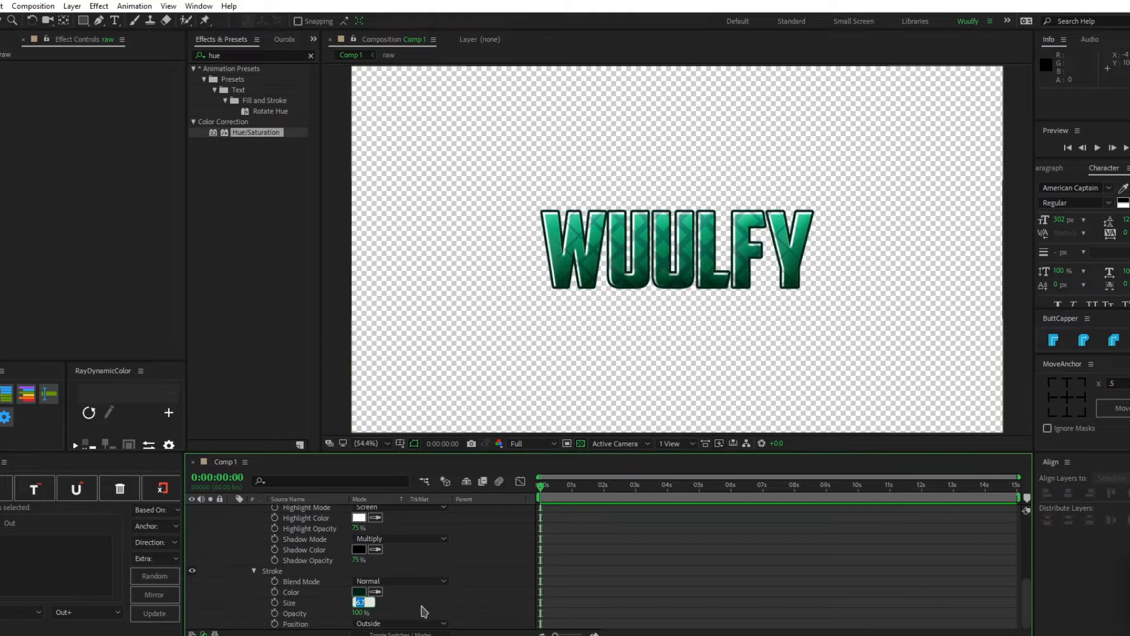
type("5.5")
key("Return")
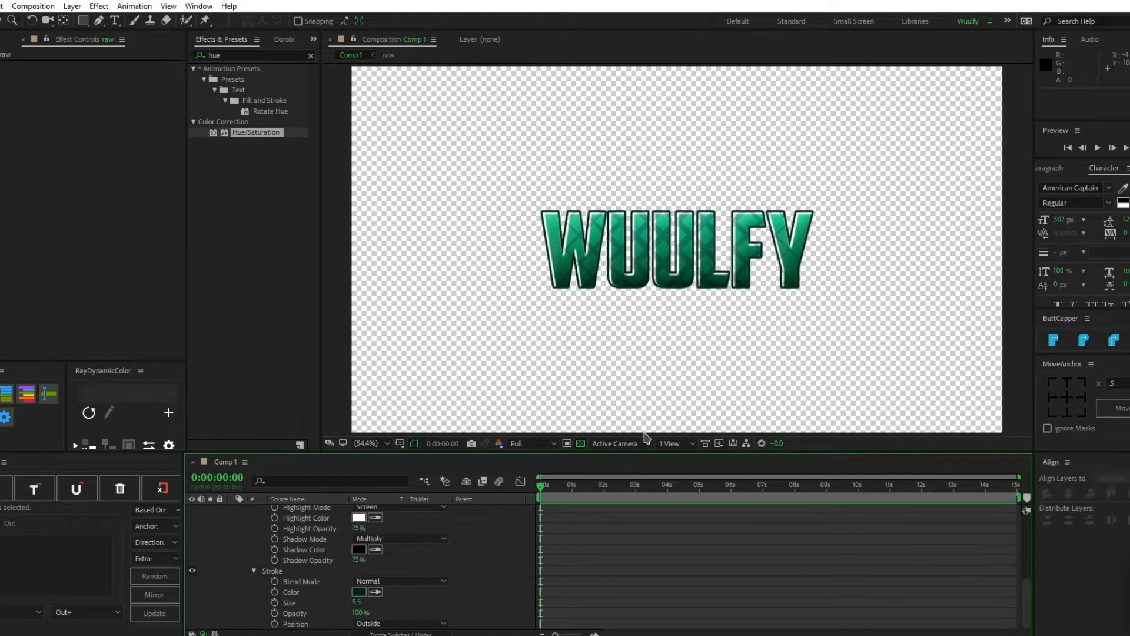
scroll(229, 529, "up", 5)
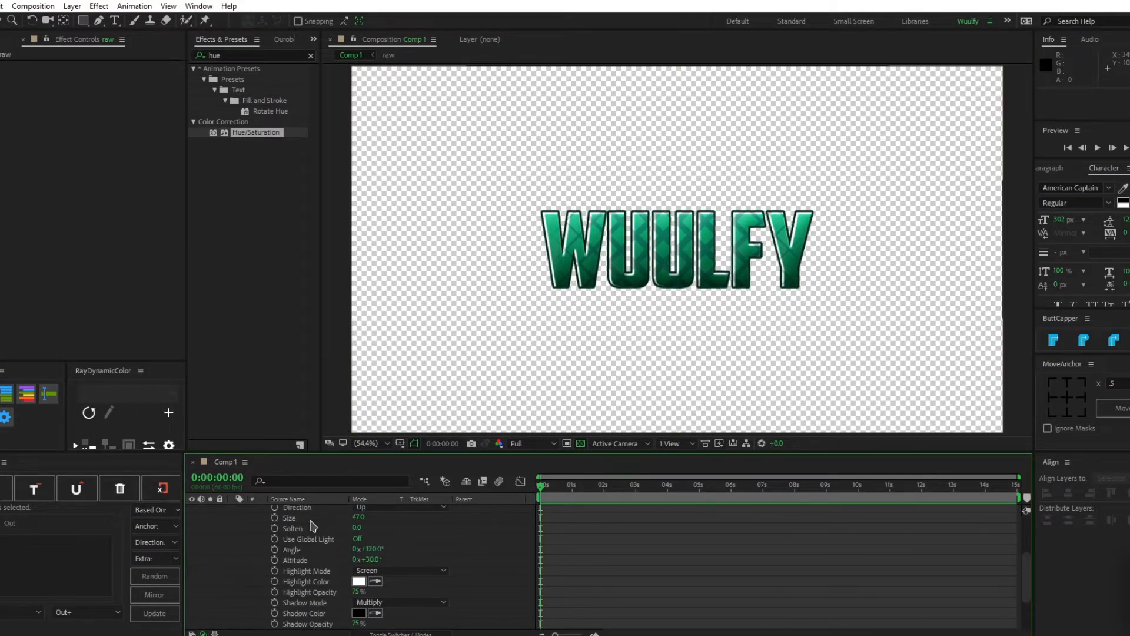
scroll(229, 510, "up", 2)
left_click(232, 510)
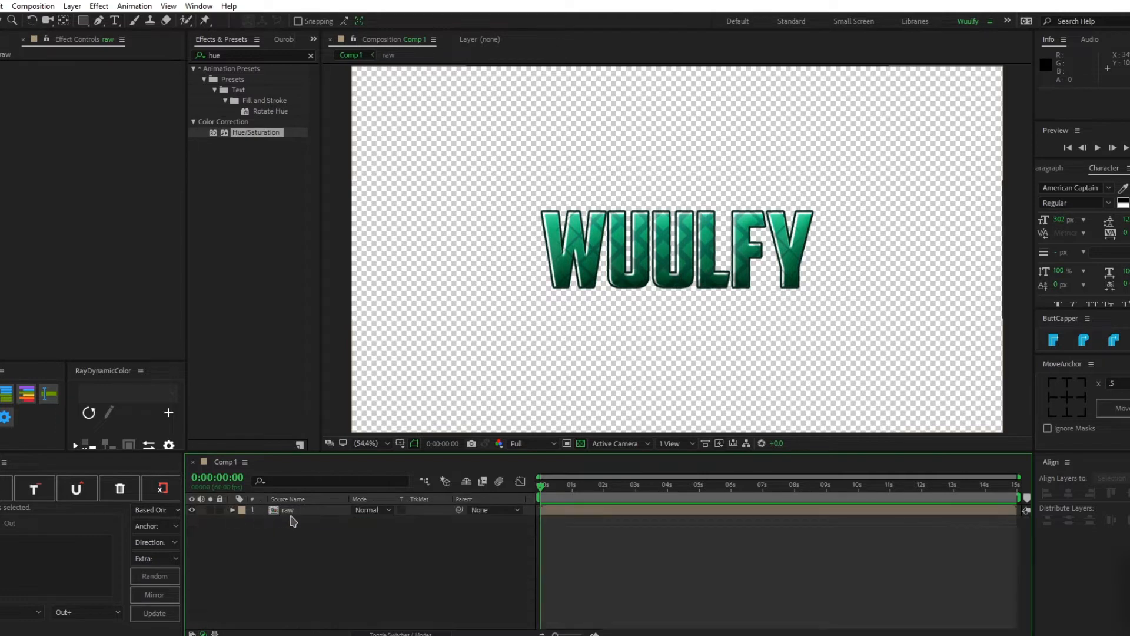
Duplicate the raw layer, hide the upper copy, and pre-compose both layers as "wuulfy".
left_click(297, 512)
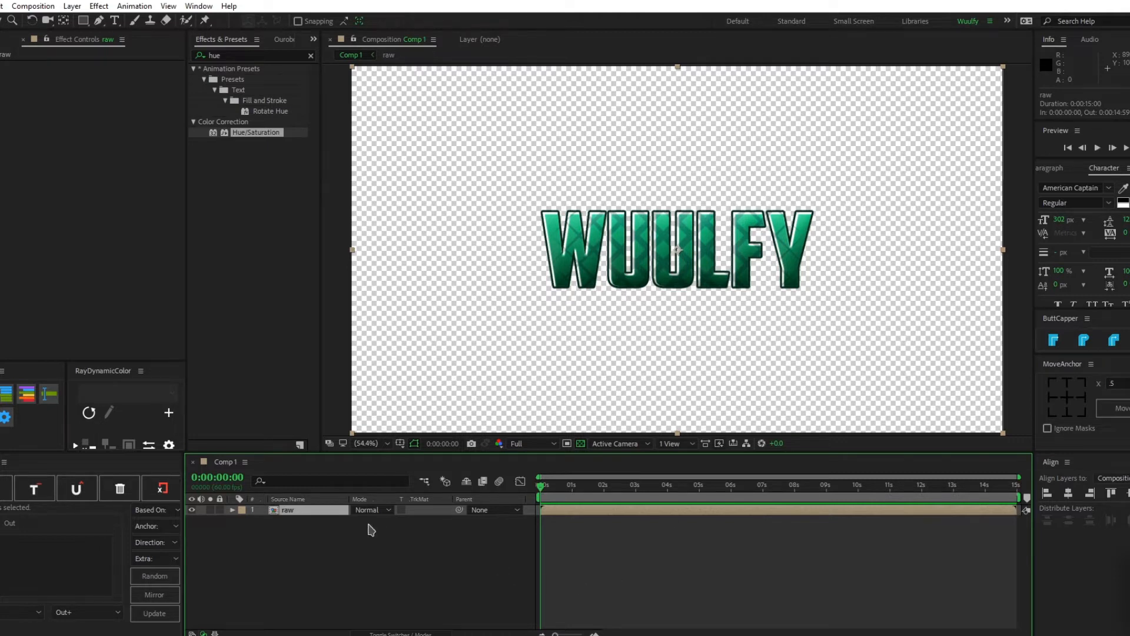
key("ctrl+d")
left_click(192, 510)
left_click(303, 521, "shift")
right_click(305, 521)
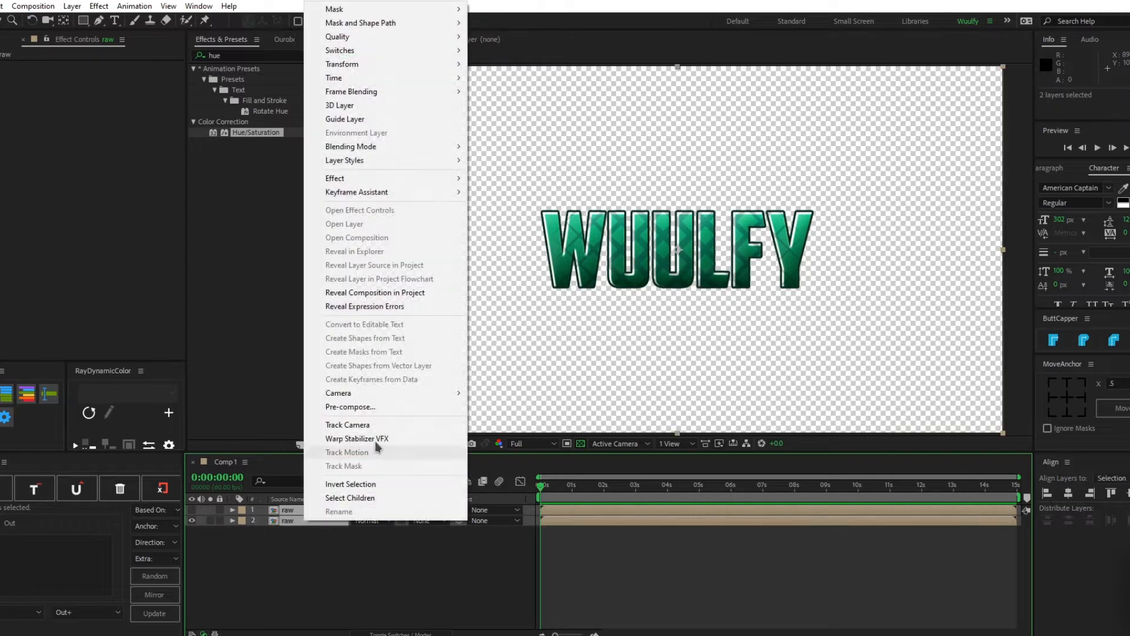
left_click(366, 406)
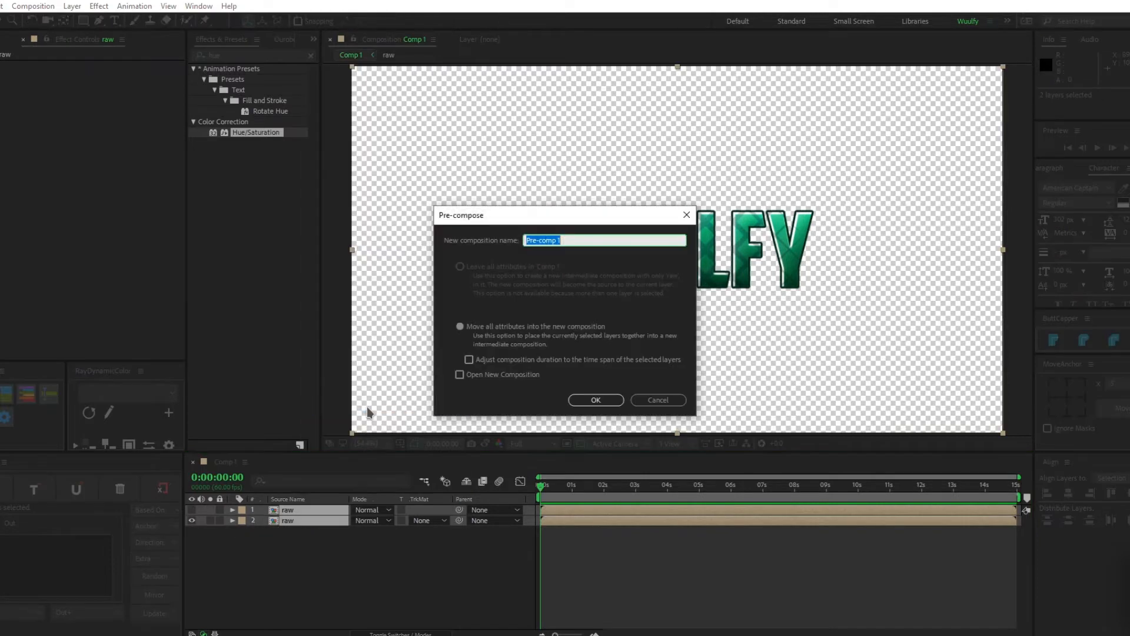
type("wuulfy")
key("Return")
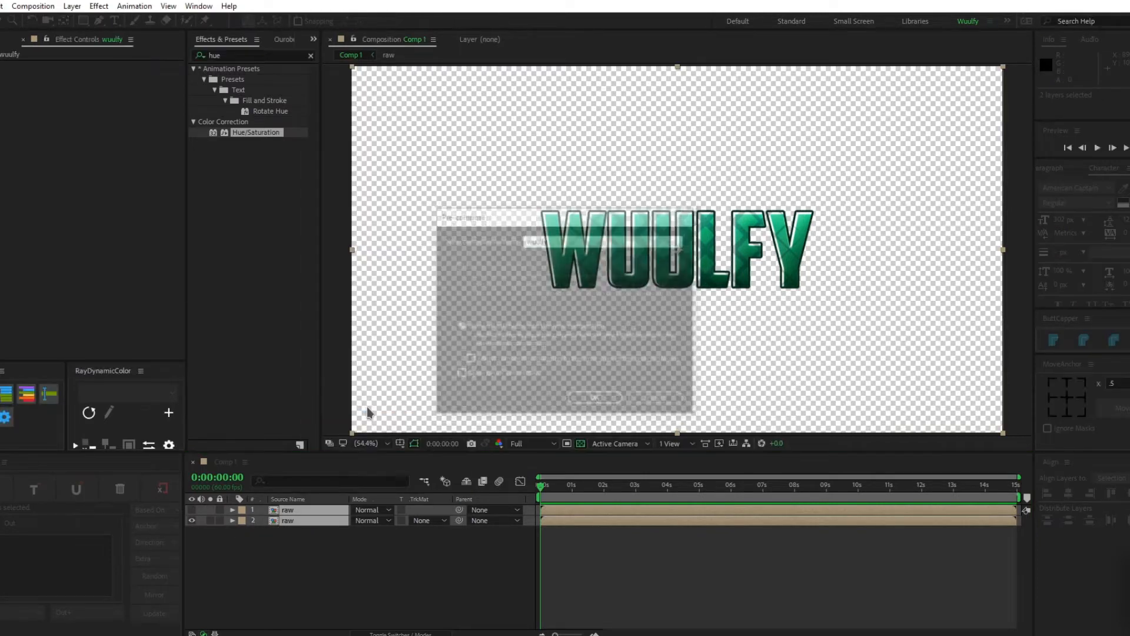
Delete the hidden raw copy inside the wuulfy composition and return to Comp 1.
left_click(303, 537)
double_click(295, 515)
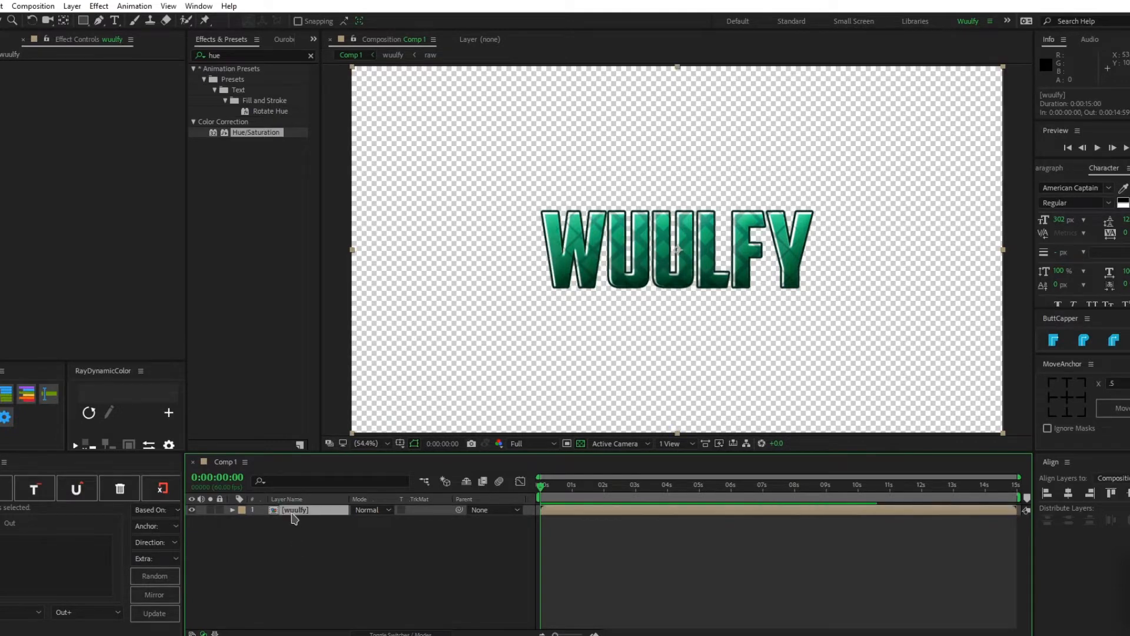
left_click(313, 511)
key("Delete")
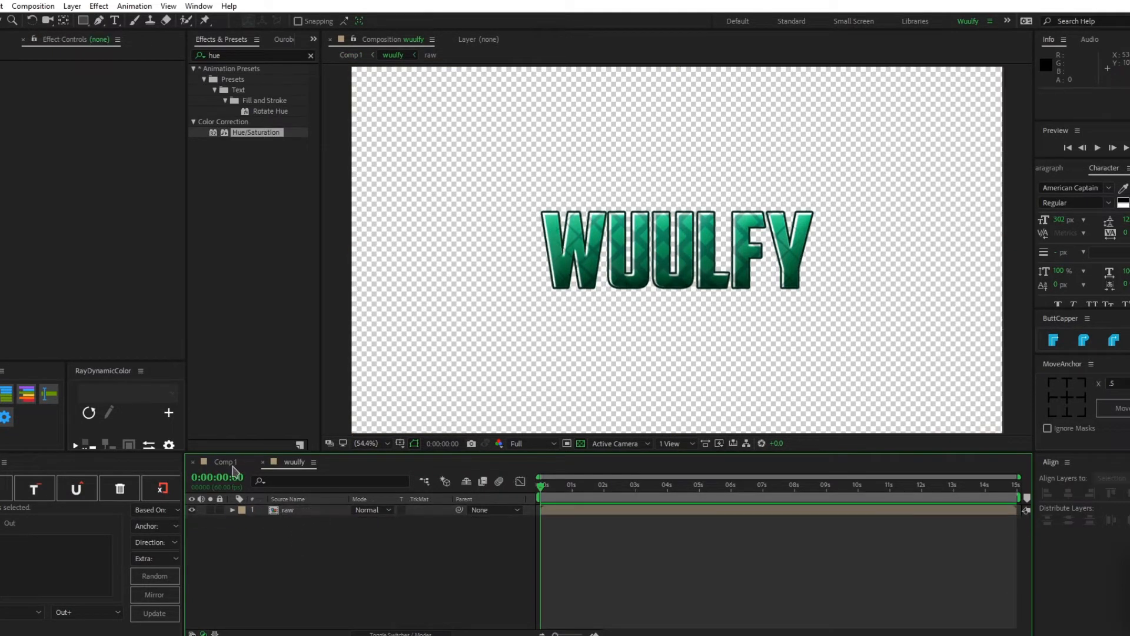
left_click(218, 463)
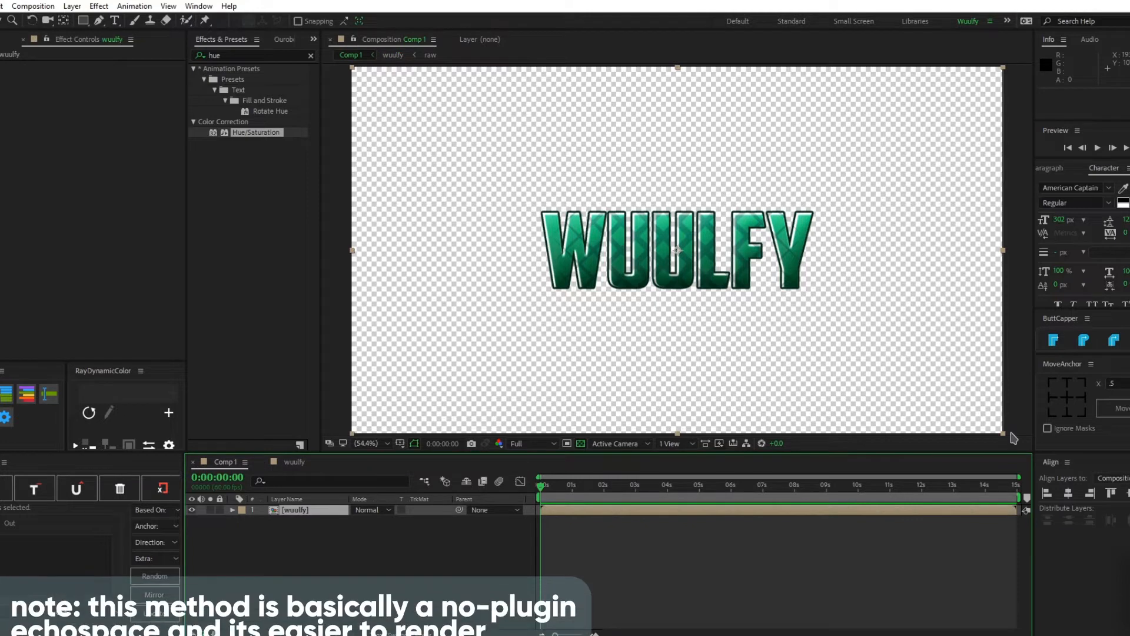
Move the wuulfy layer's anchor point to its bottom center, and add a duplicate beneath it scaled to 99%.
left_click(1068, 413)
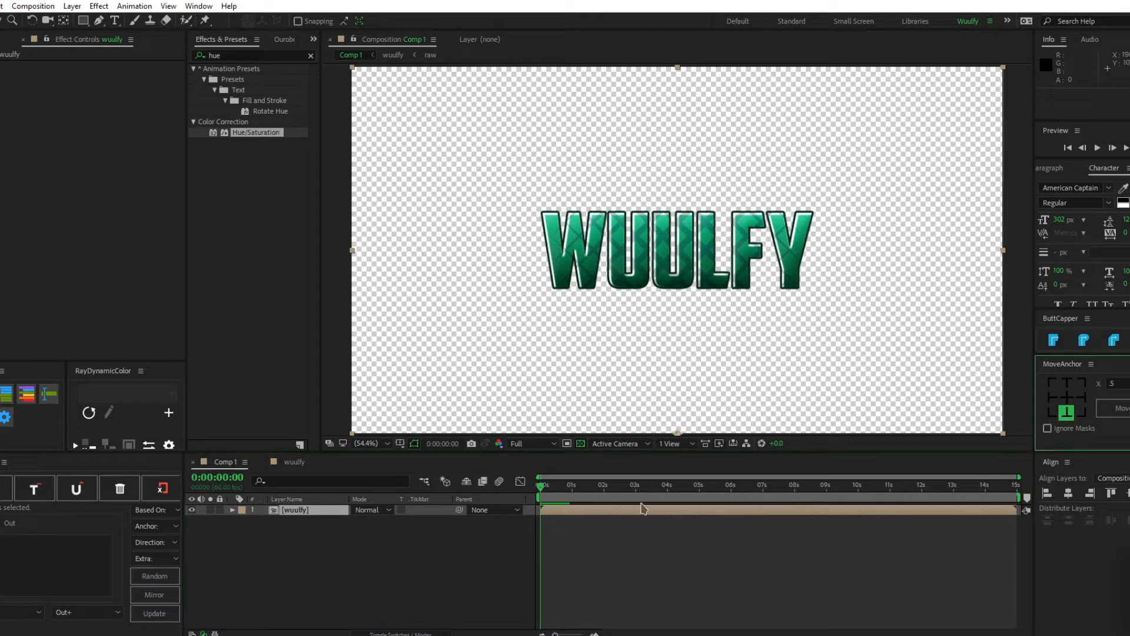
left_click(304, 514)
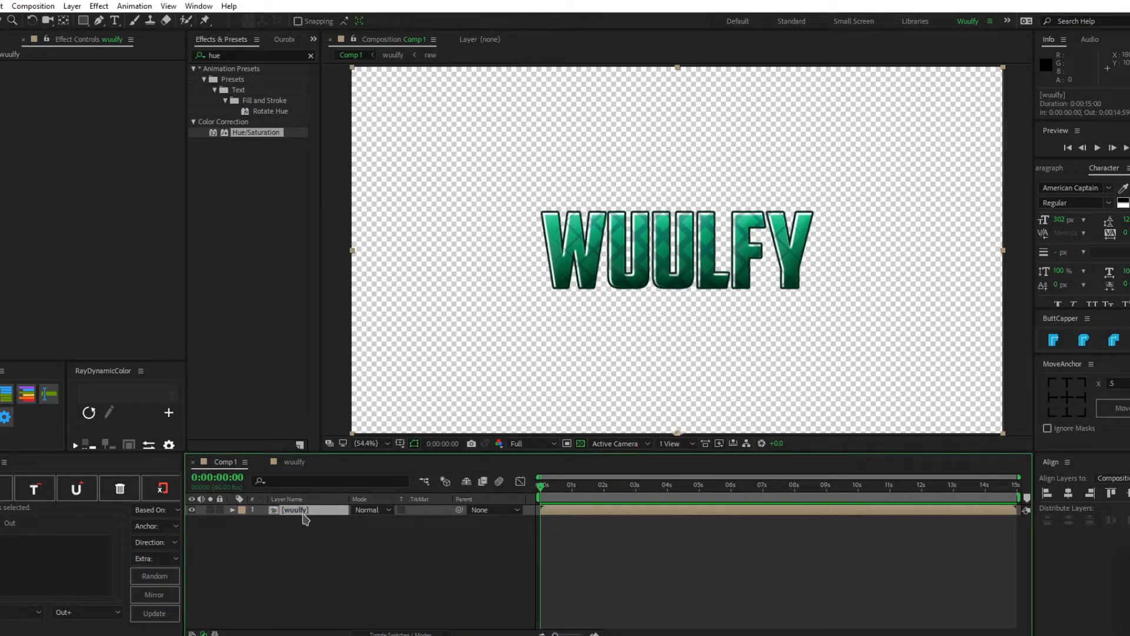
key("ctrl+d")
left_click(307, 520)
key("s")
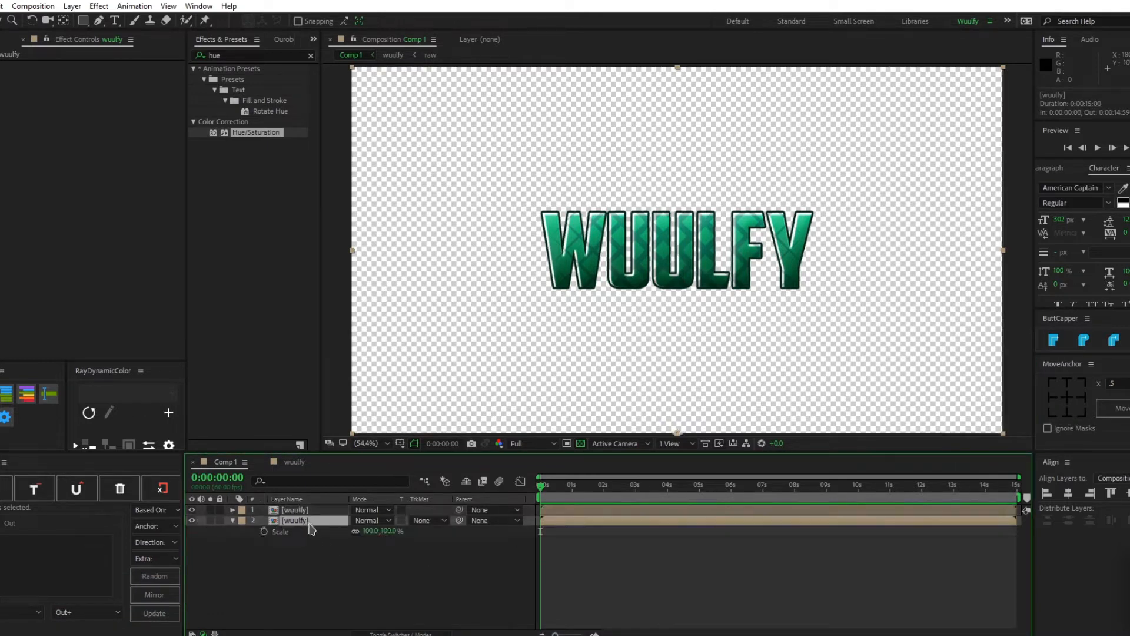
left_click(369, 531)
key("Down")
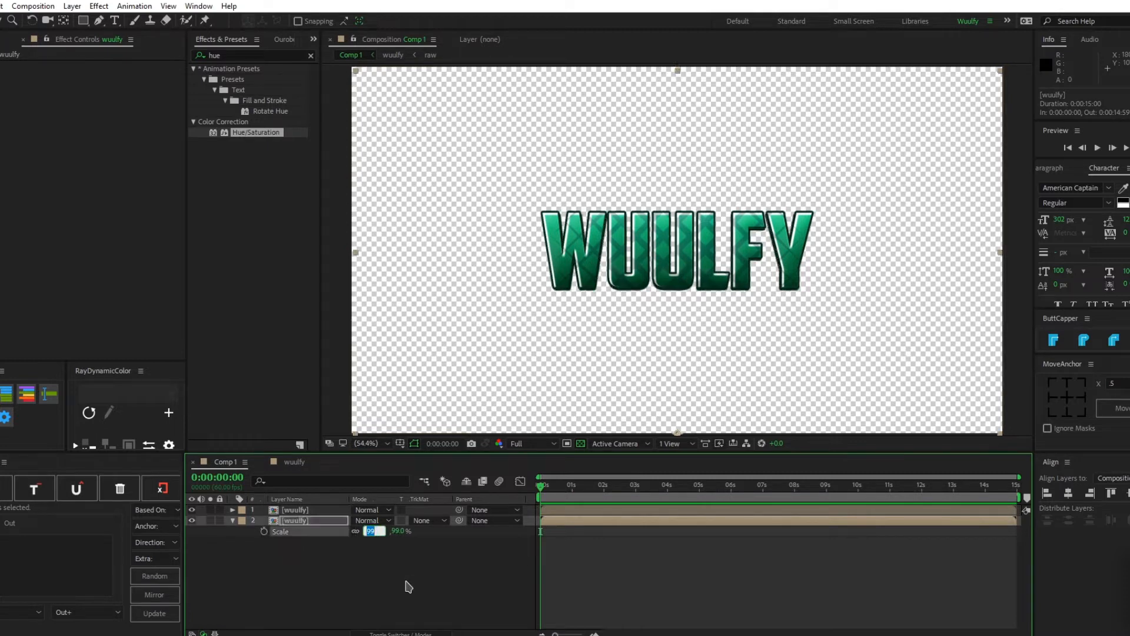
scroll(685, 279, "up", 1)
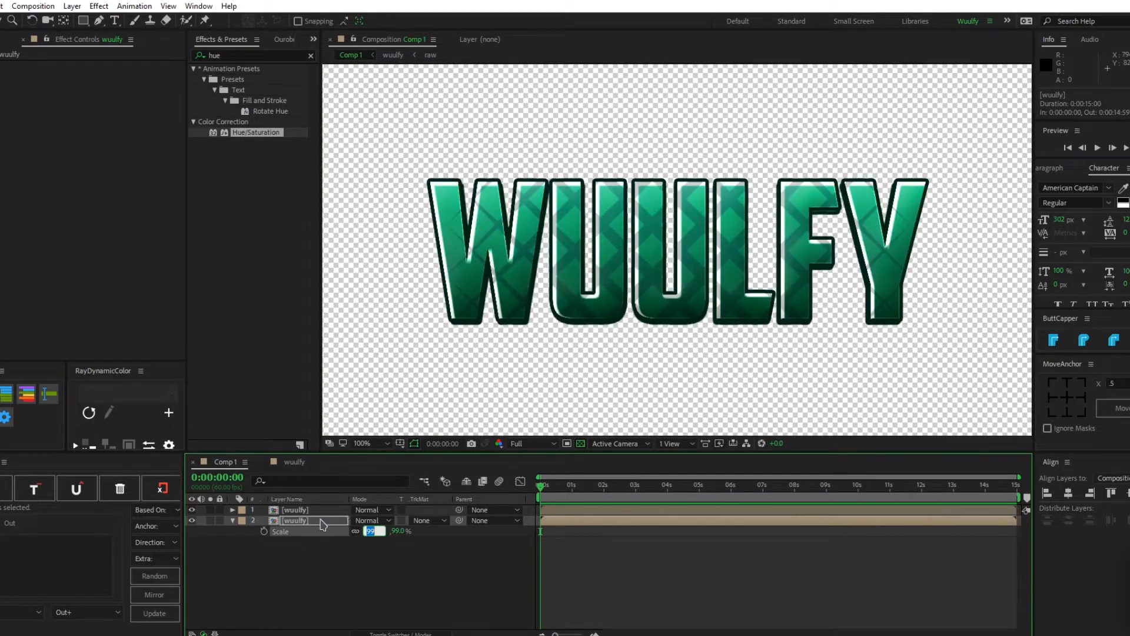
key("Return")
Add two more wuulfy duplicates at the back of the stack, scaled to 98% and 97%.
key("ctrl+d")
left_click(370, 541)
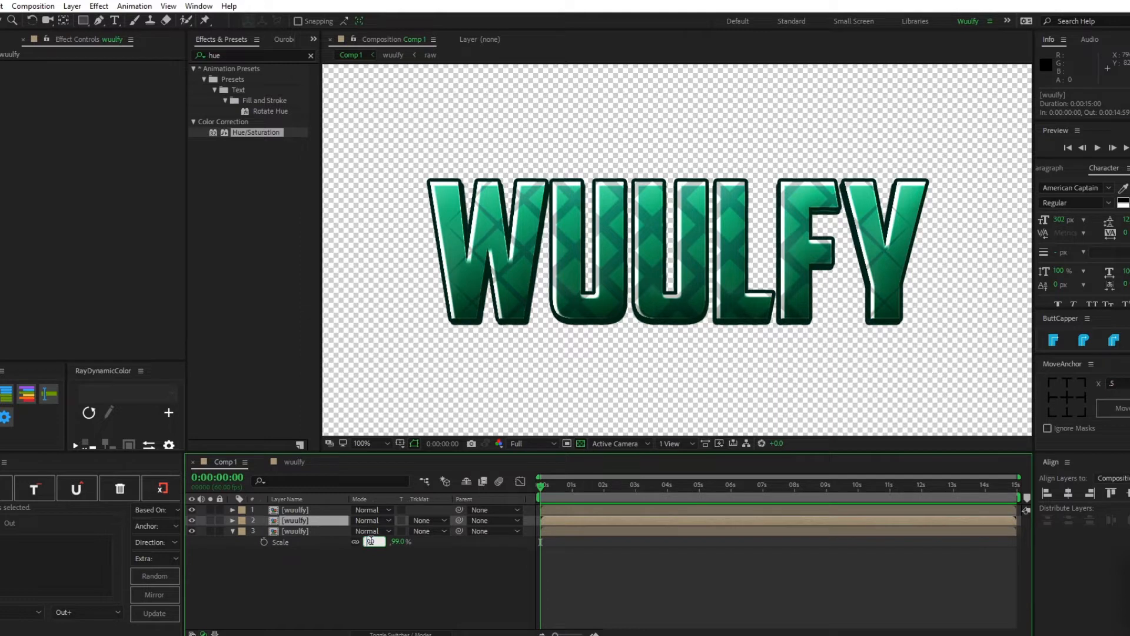
key("Down")
key("Return")
key("ctrl+d")
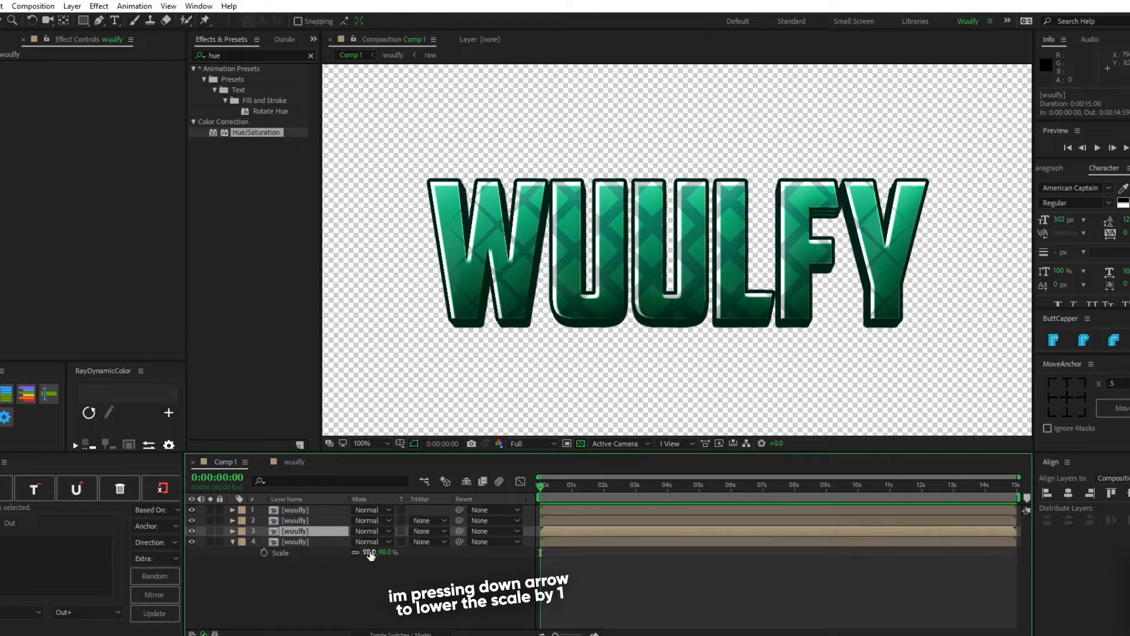
left_click(370, 553)
key("Down")
key("Return")
Extend the stack of wuulfy duplicates with two further copies at the back, scaled to 96% and 95%.
key("ctrl+d")
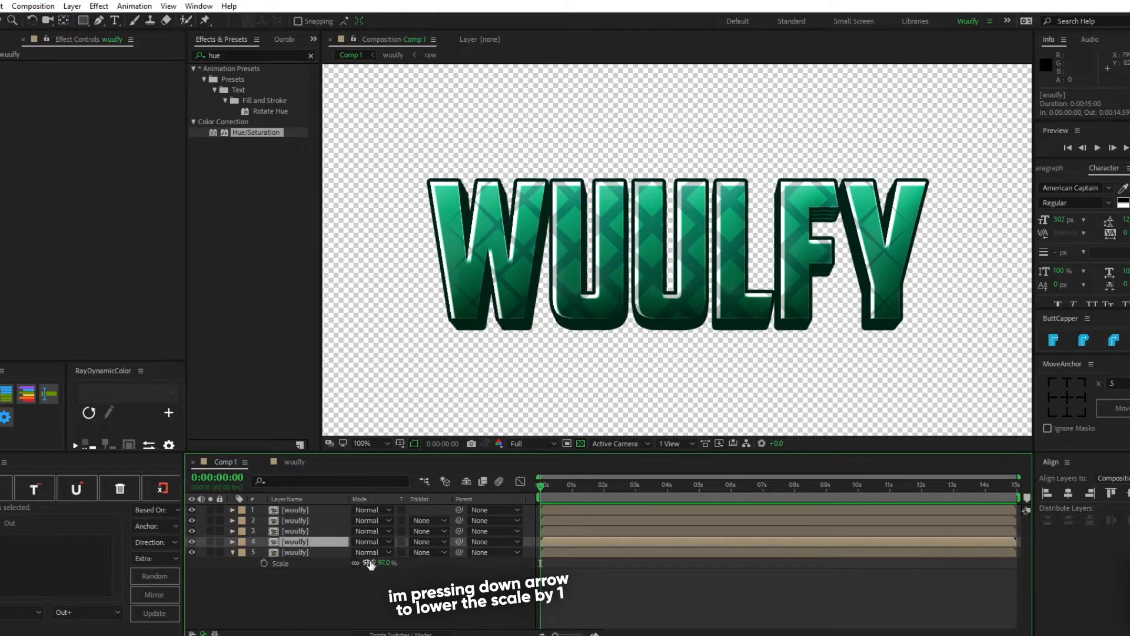
left_click(370, 564)
key("Down")
key("Return")
key("ctrl+d")
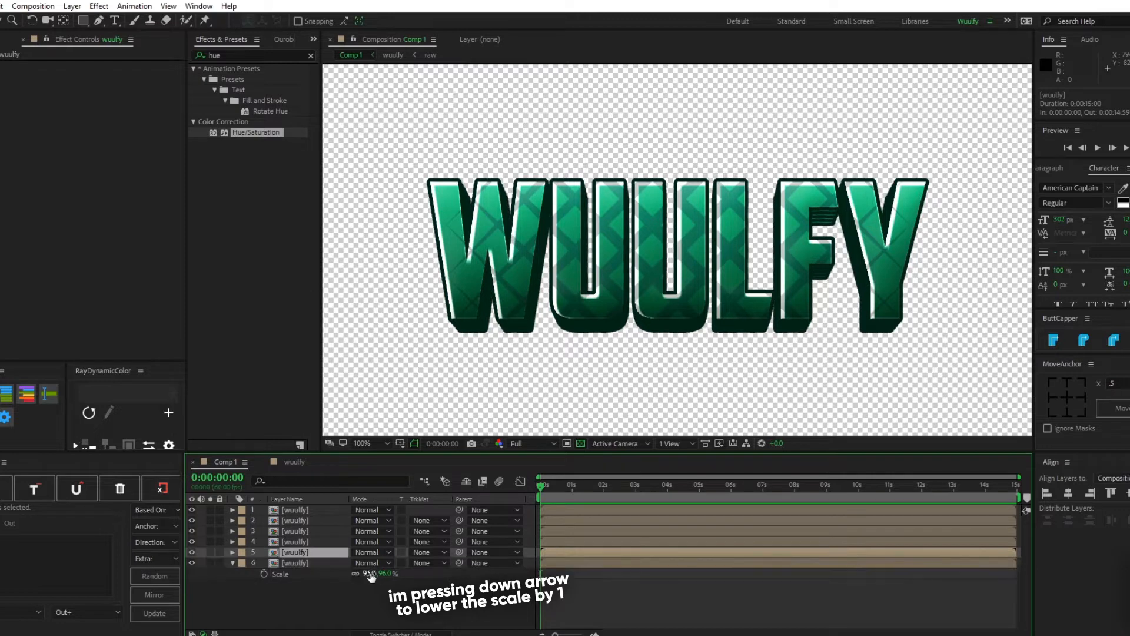
left_click(369, 573)
key("Down")
key("Return")
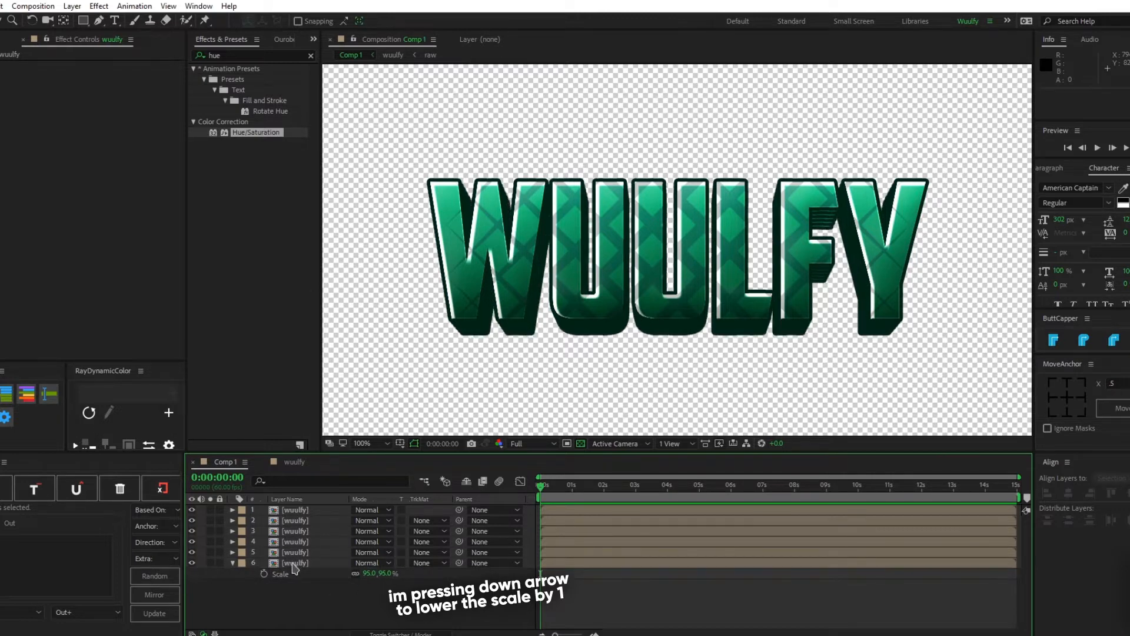
Duplicate the rearmost wuulfy layer twice more, scaling the successive back copies to 94% and 93%.
left_click(293, 563)
key("ctrl+d")
left_click(369, 584)
key("Down")
left_click(364, 597)
left_click(321, 574)
key("ctrl+d")
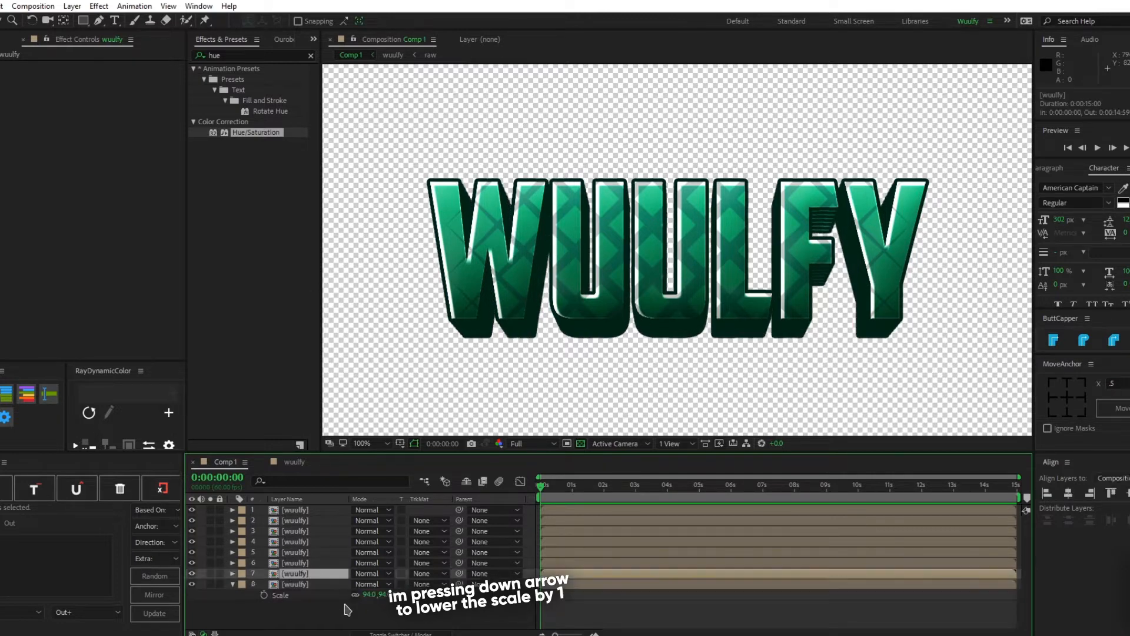
left_click(368, 594)
key("Down")
key("Return")
Pre-compose the seven scaled wuulfy duplicates beneath the front layer into a composition named "extrusion".
scroll(505, 352, "down", 2)
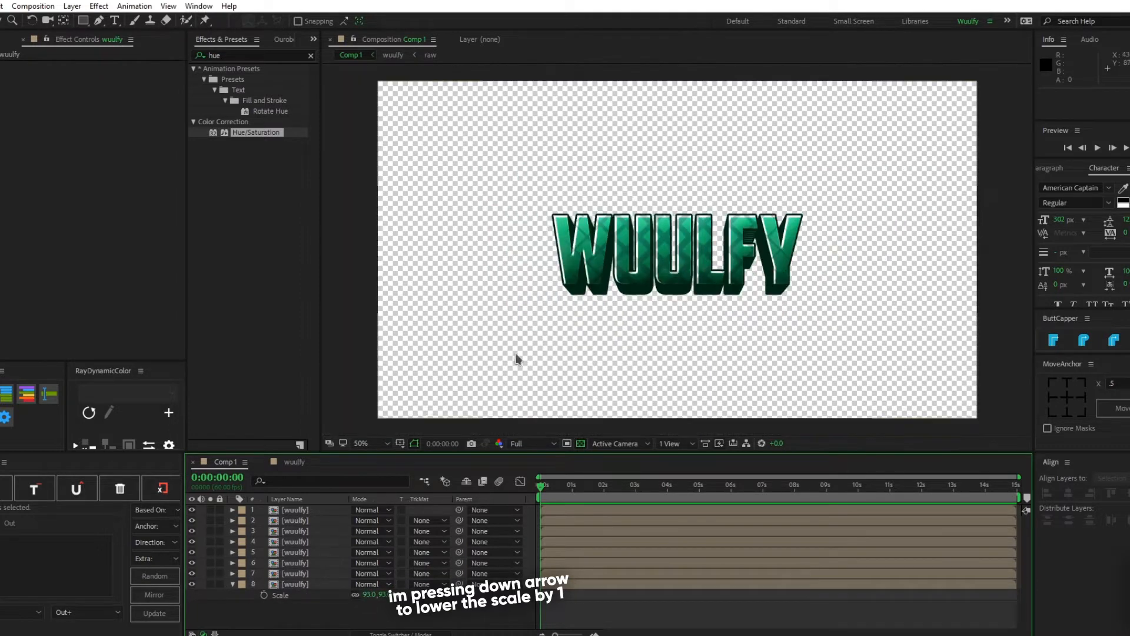
scroll(568, 292, "up", 5)
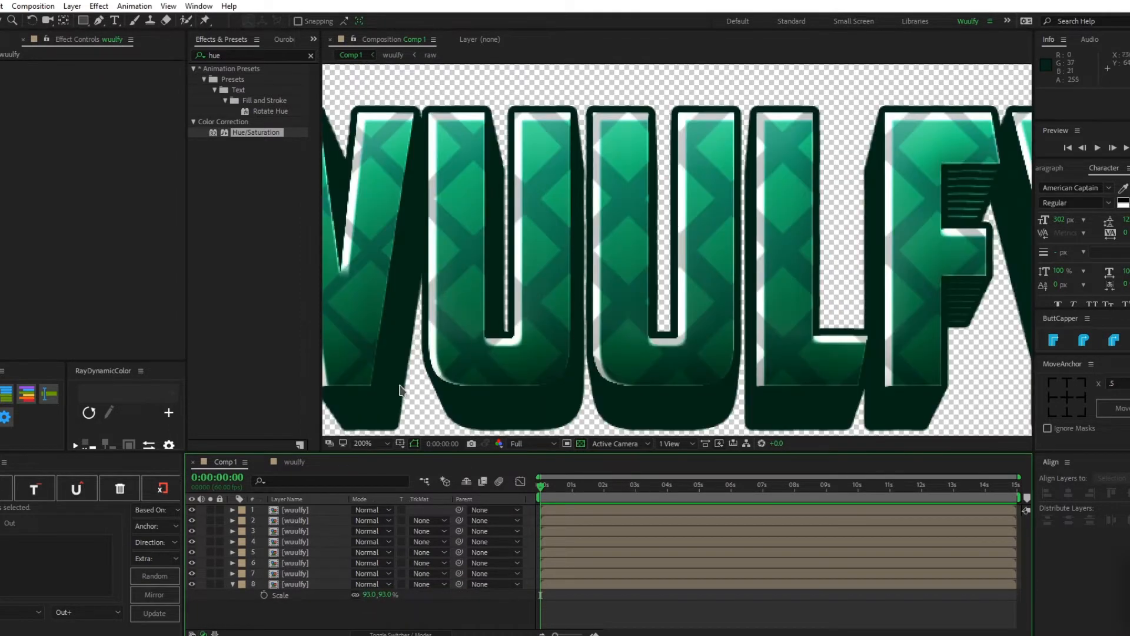
scroll(645, 253, "down", 2)
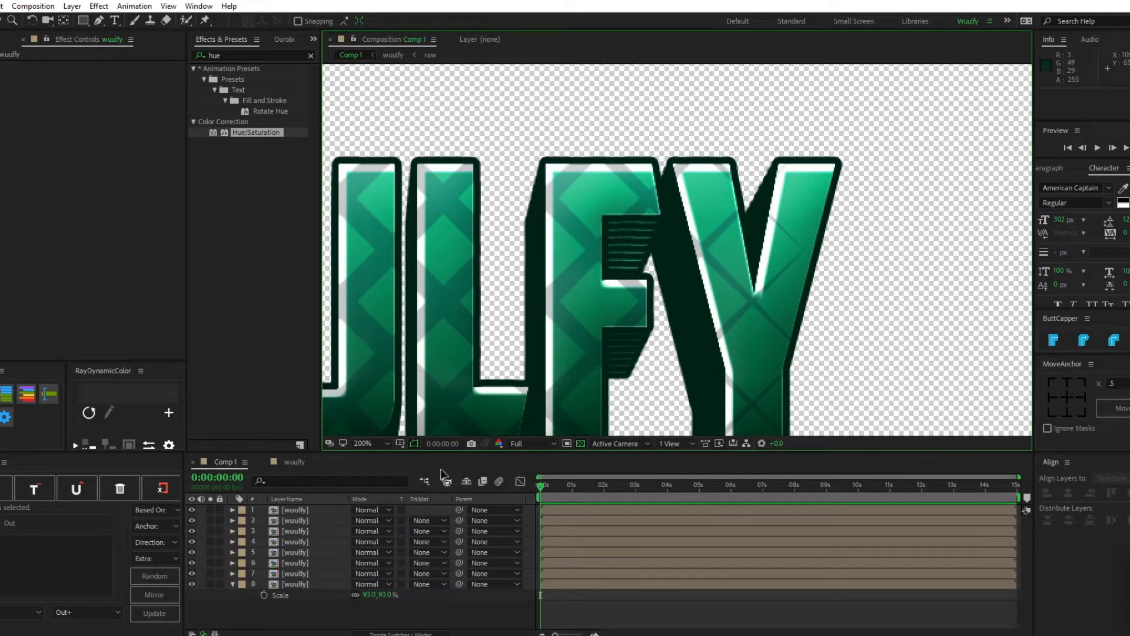
left_click(322, 584)
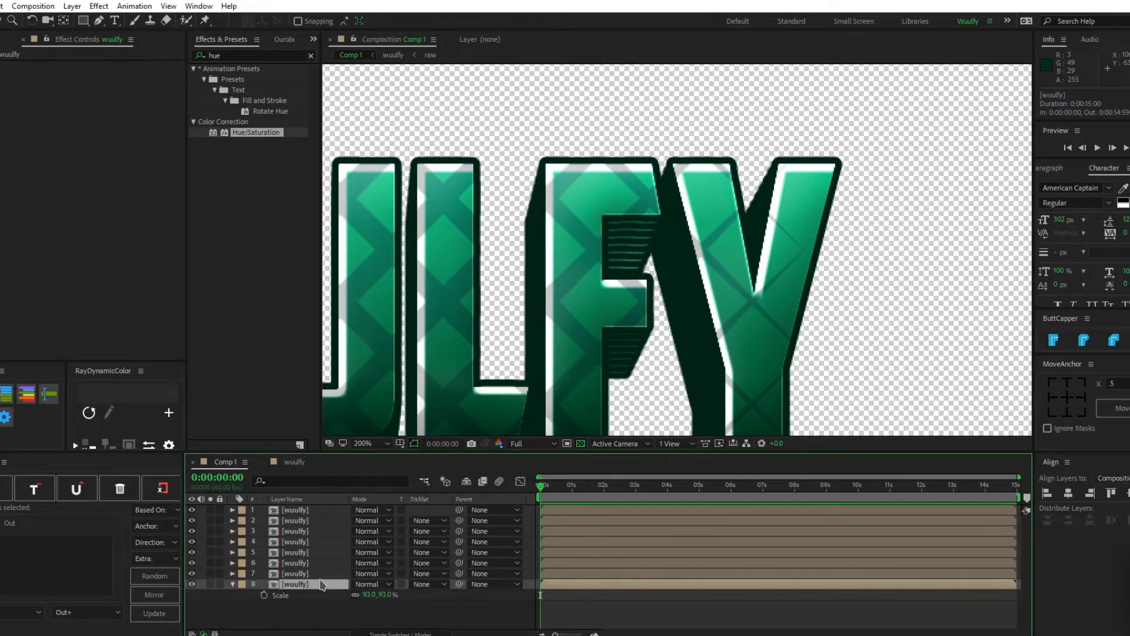
left_click(302, 522, "shift")
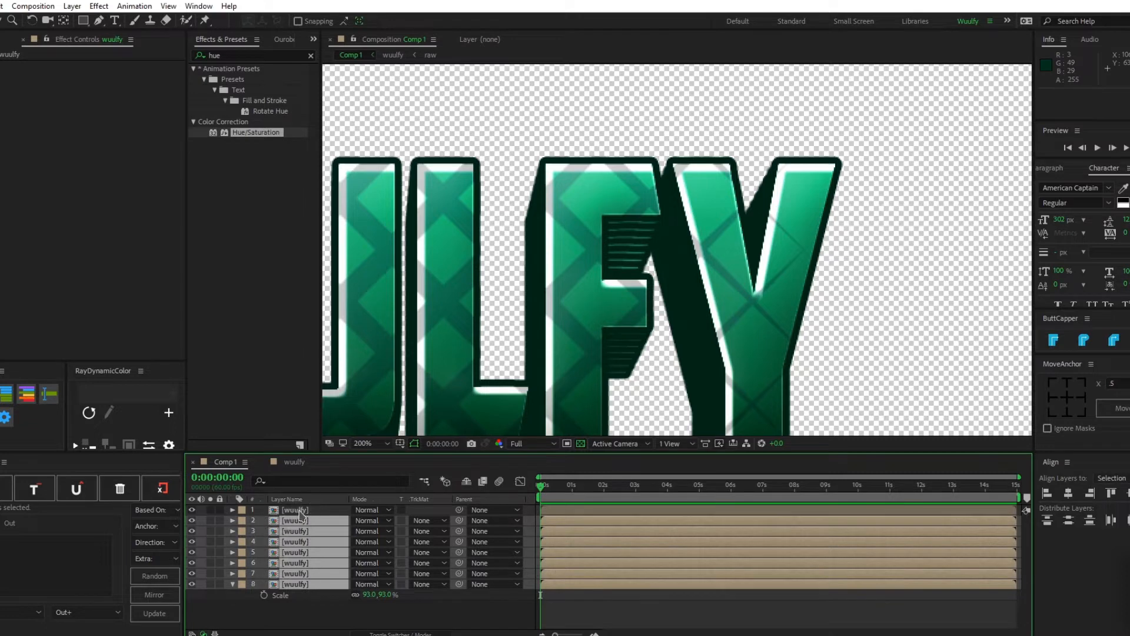
right_click(300, 518)
left_click(364, 408)
type("extrusion")
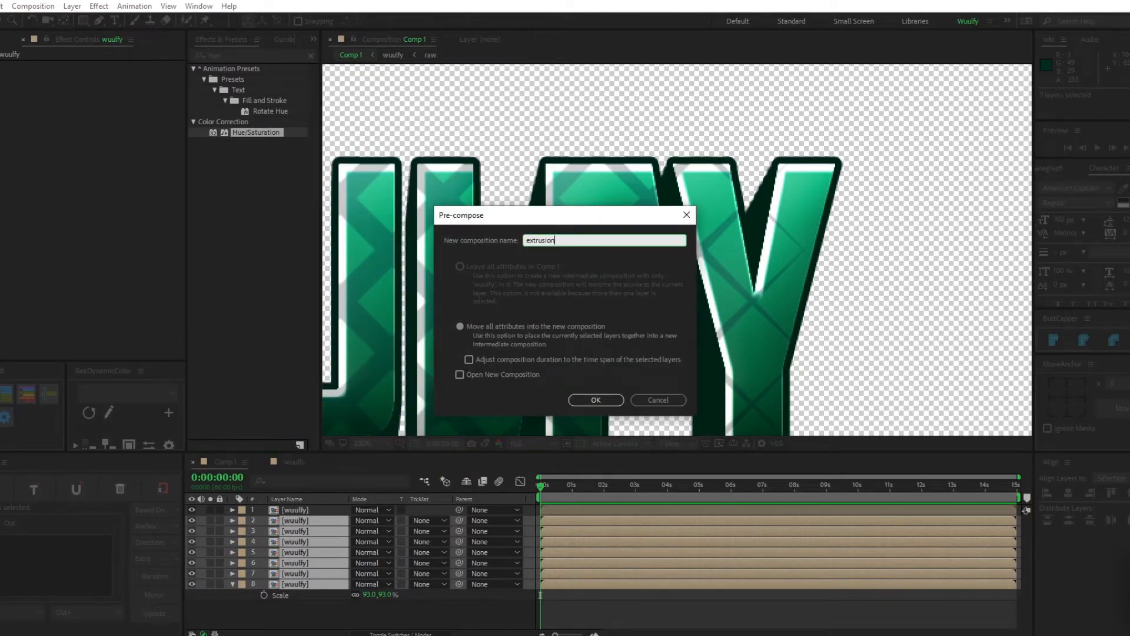
key("Return")
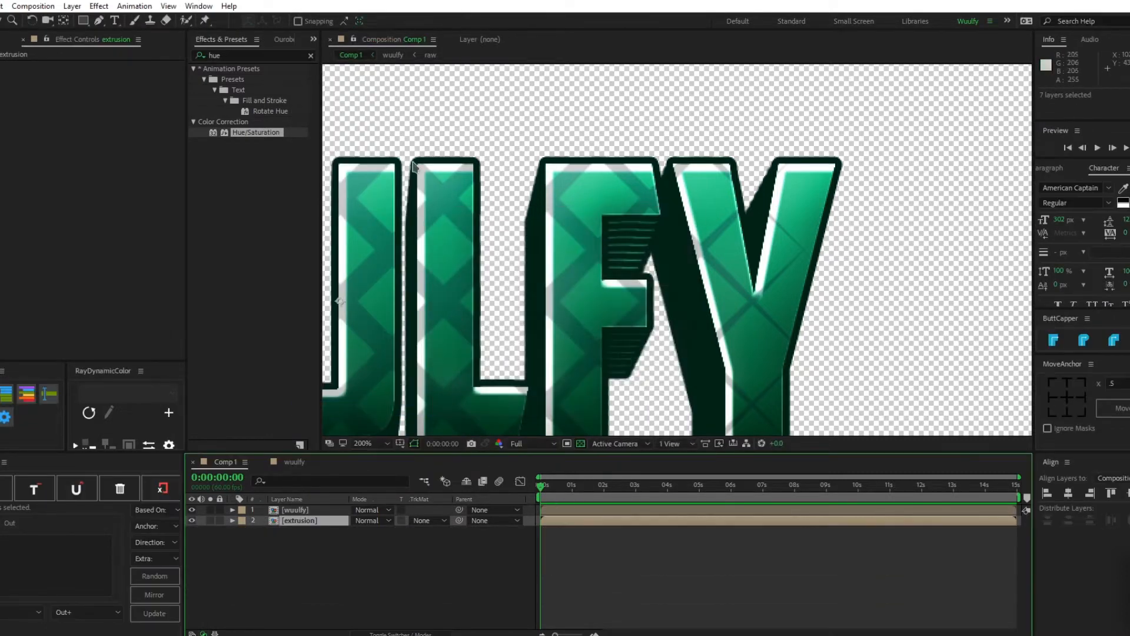
Apply the Fill effect to the extrusion layer and sample its color from the dark green side of the letters.
left_click(269, 55)
type("fill")
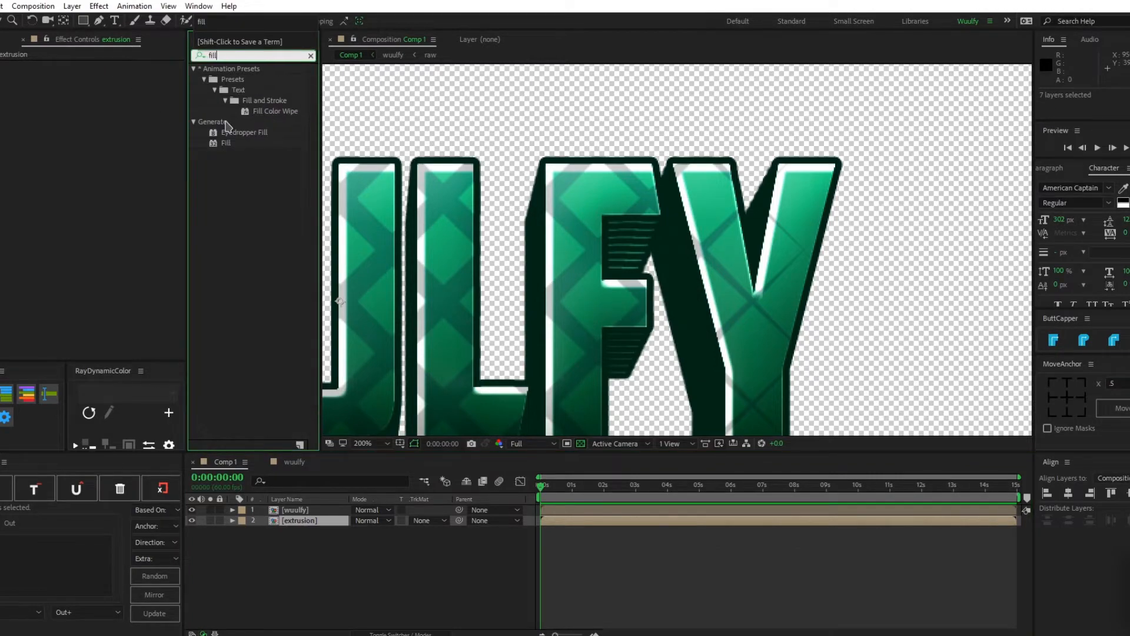
double_click(228, 147)
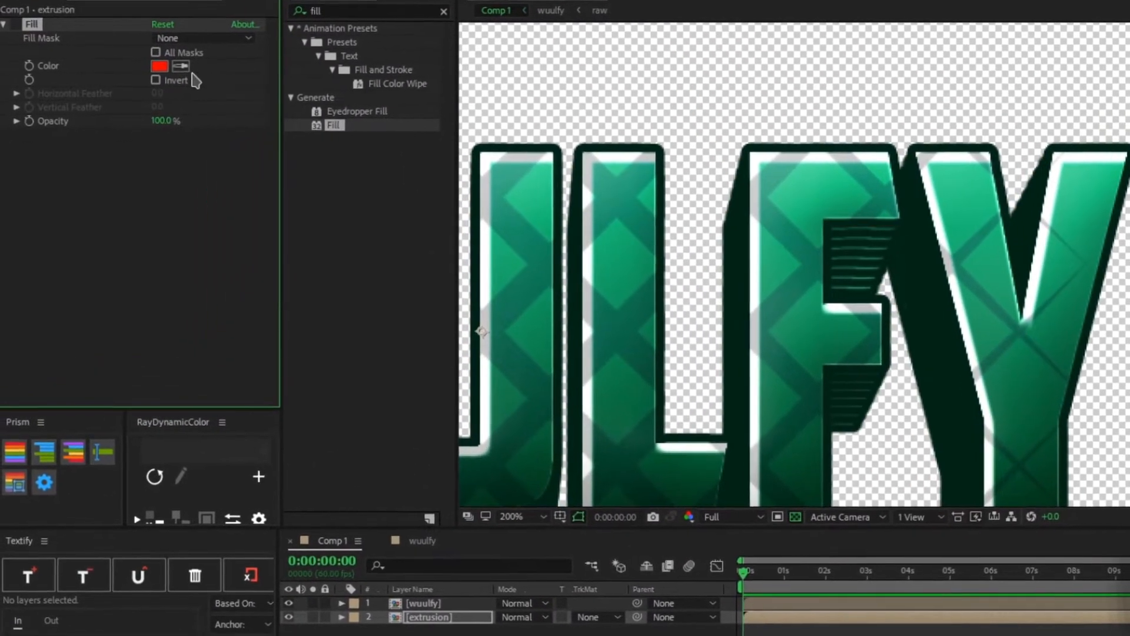
left_click(180, 66)
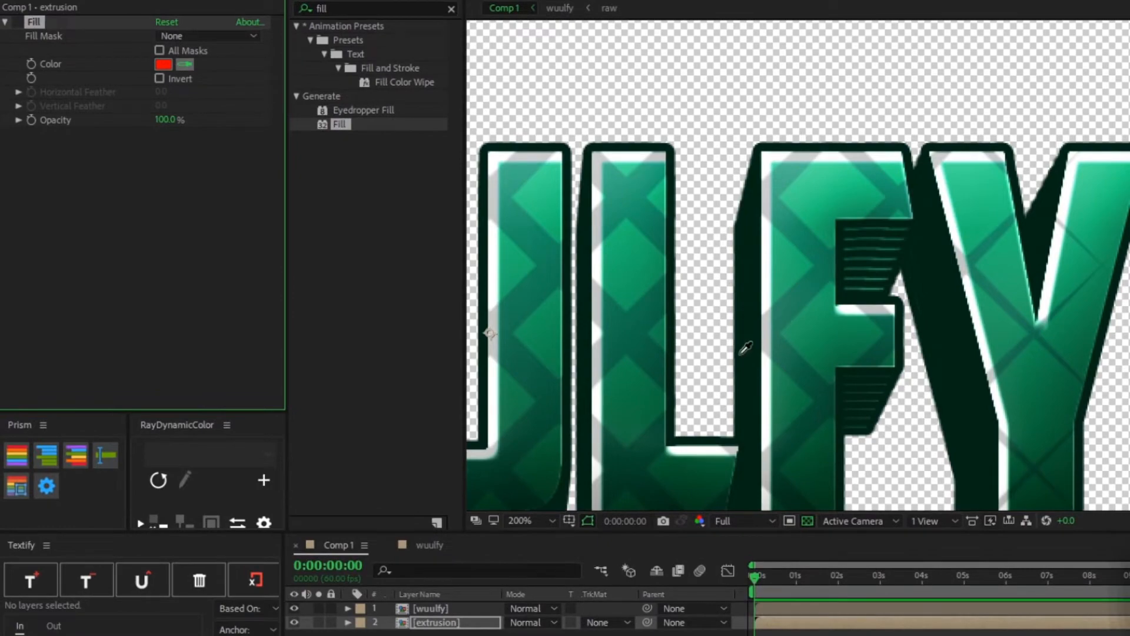
left_click(747, 330)
Darken the extrusion layer's Fill color to 7% brightness (00120A).
left_click(16, 22)
left_click_drag(580, 292, 849, 101)
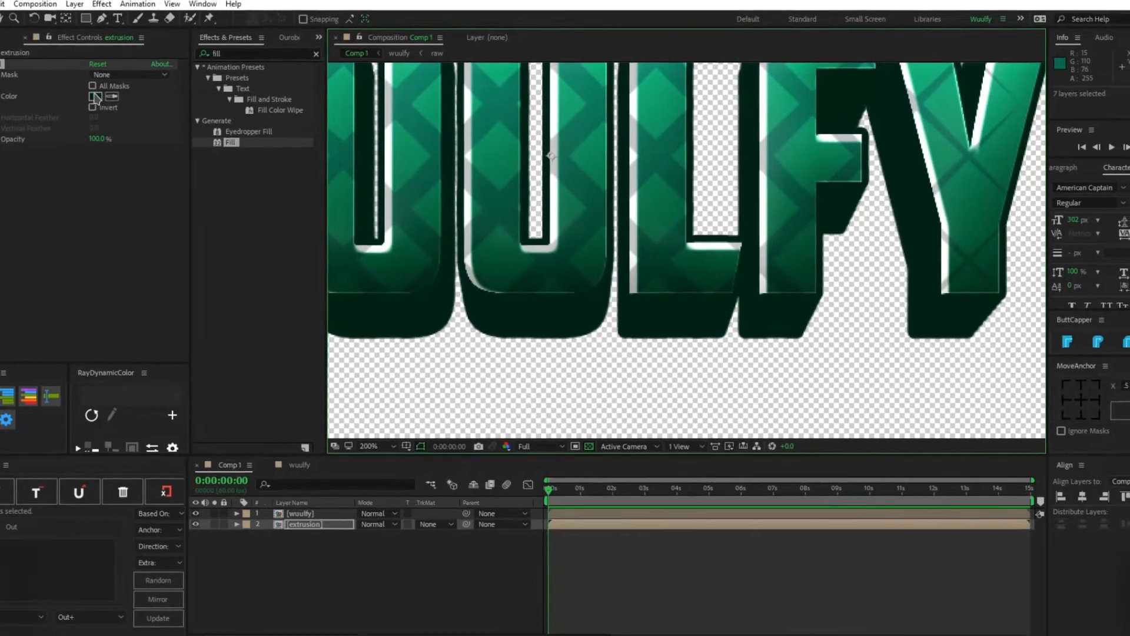
left_click(103, 93)
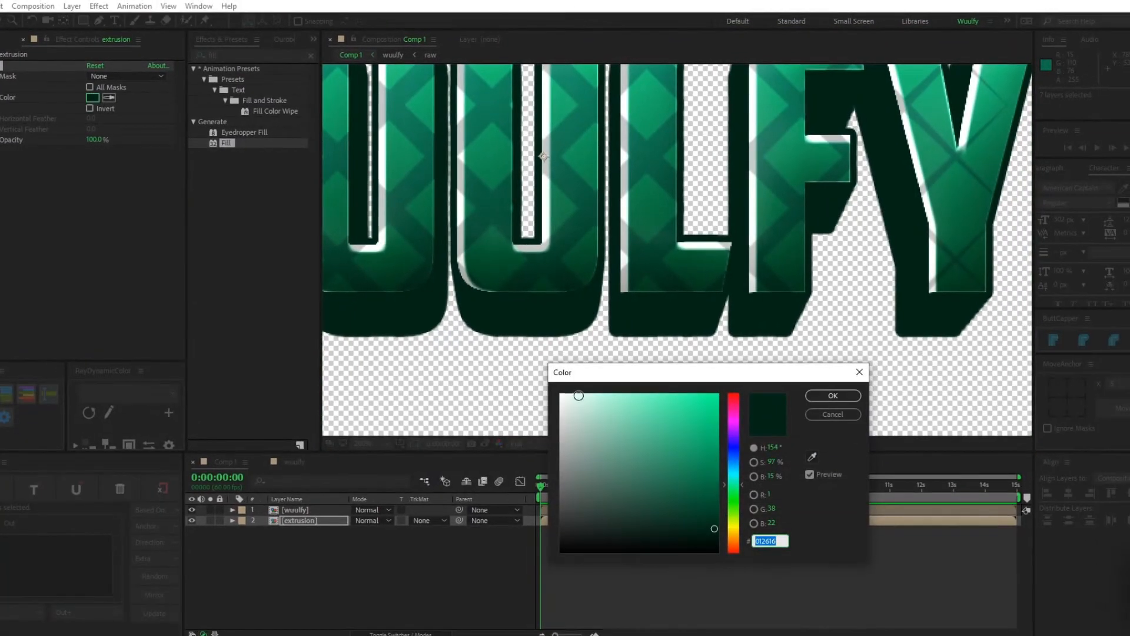
left_click_drag(776, 476, 772, 476)
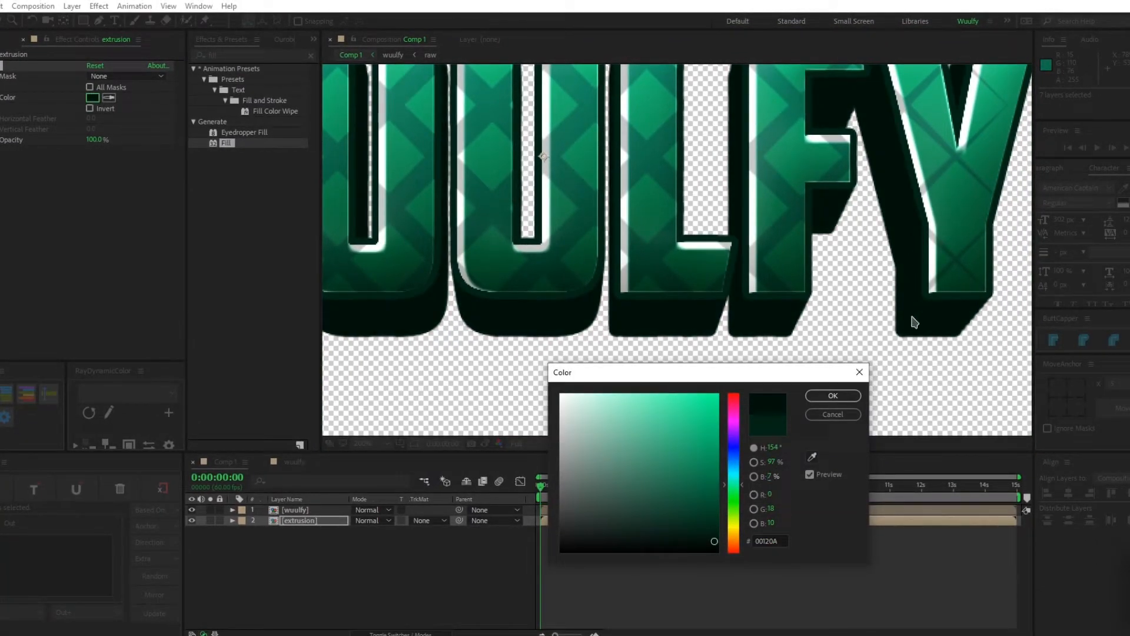
left_click(833, 395)
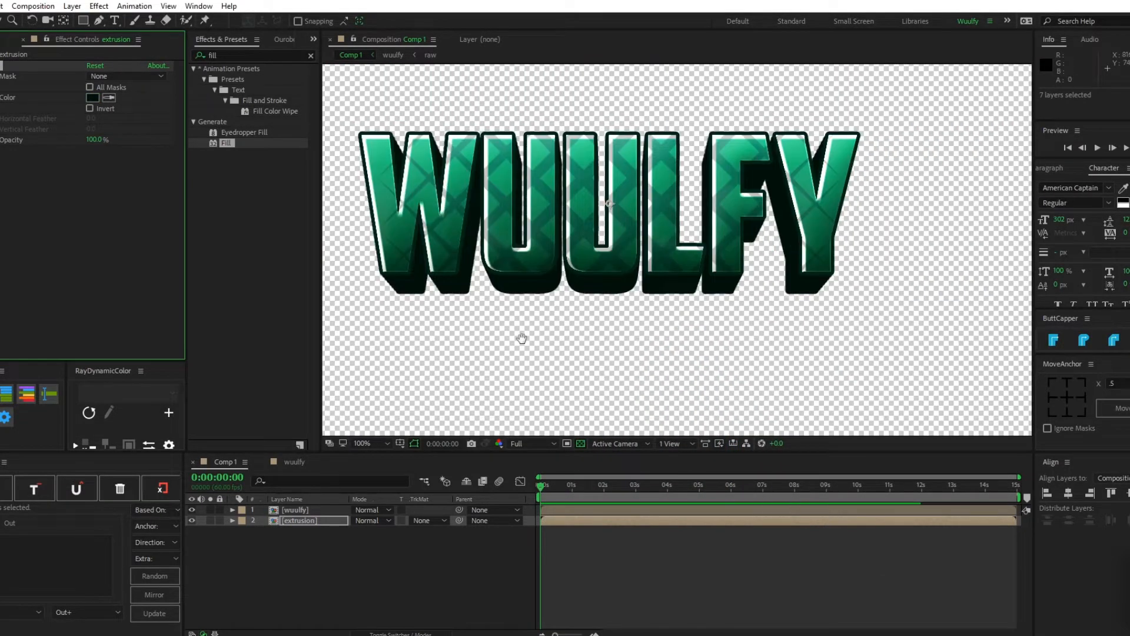
Fit the composition in view and pre-compose the wuulfy and extrusion layers together as "warp".
left_click_drag(522, 339, 571, 392)
left_click(619, 565)
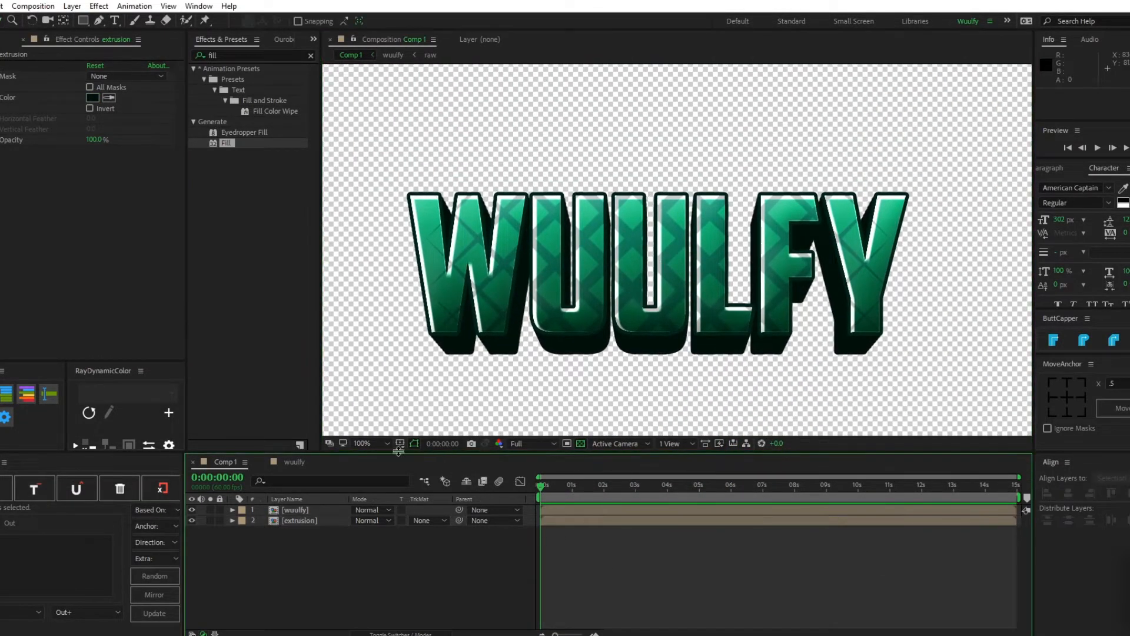
left_click(371, 442)
left_click(418, 231)
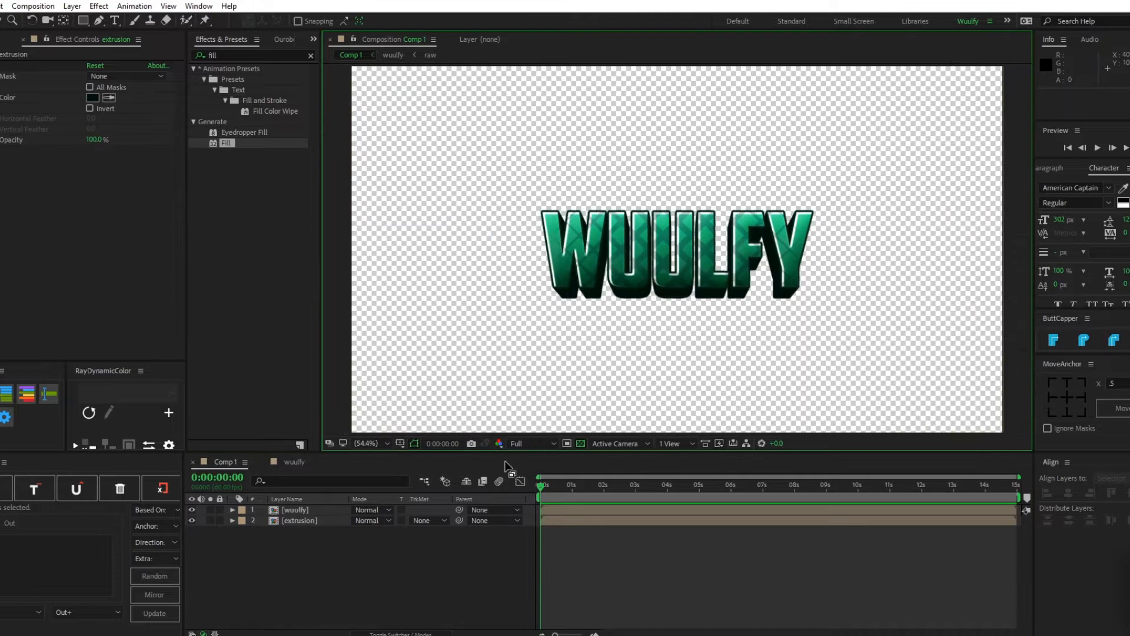
left_click(580, 443)
left_click_drag(422, 568, 497, 511)
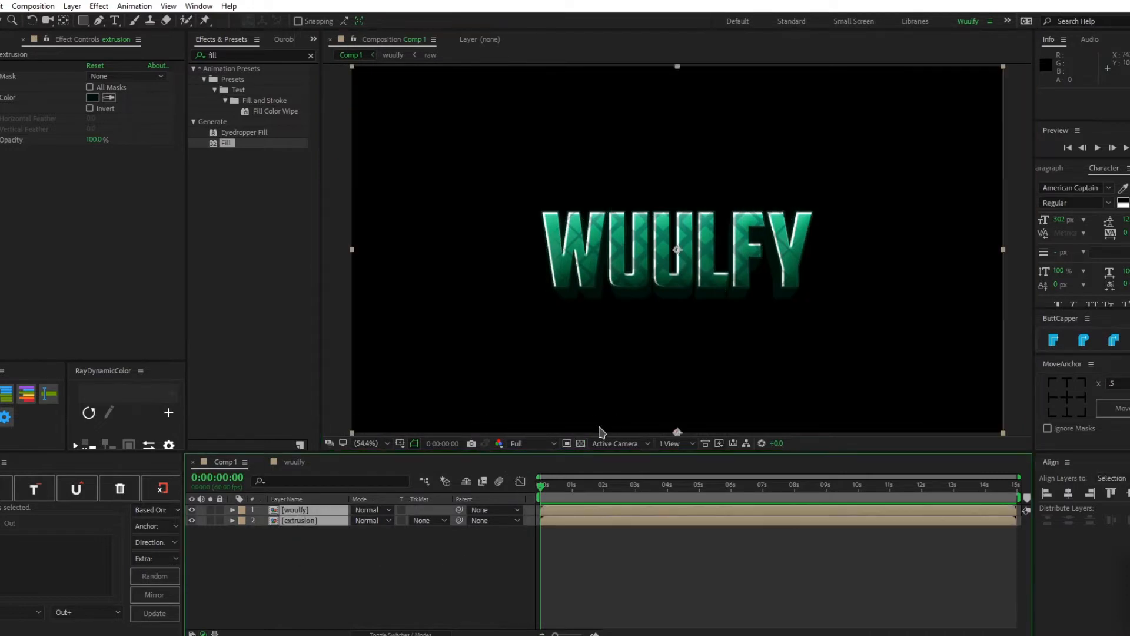
right_click(286, 527)
left_click(350, 487)
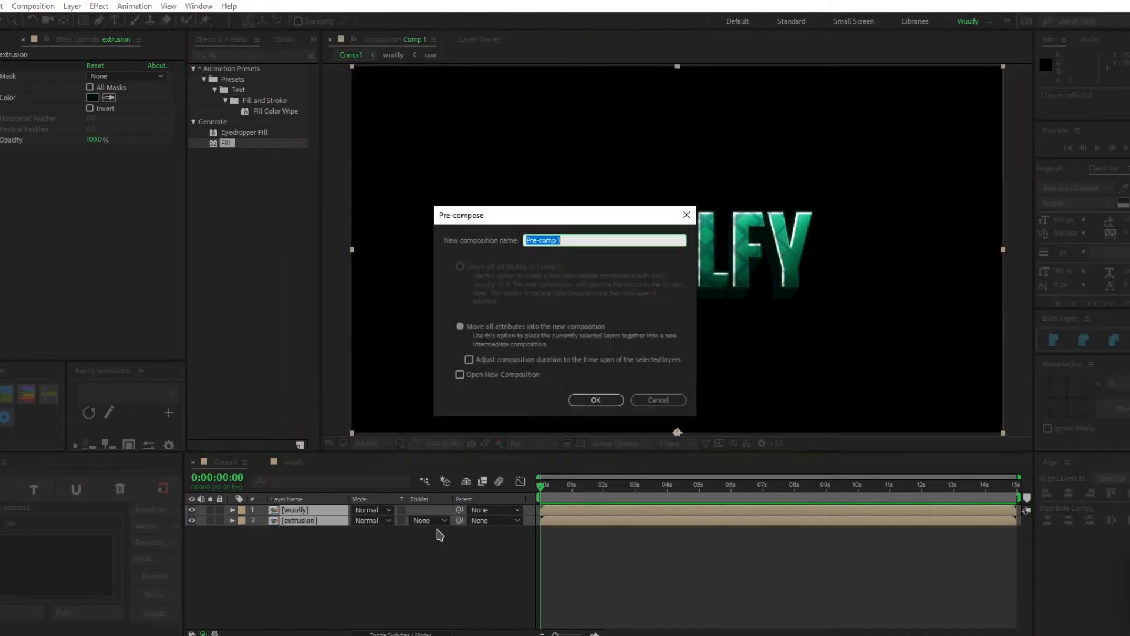
type("warp")
key("Return")
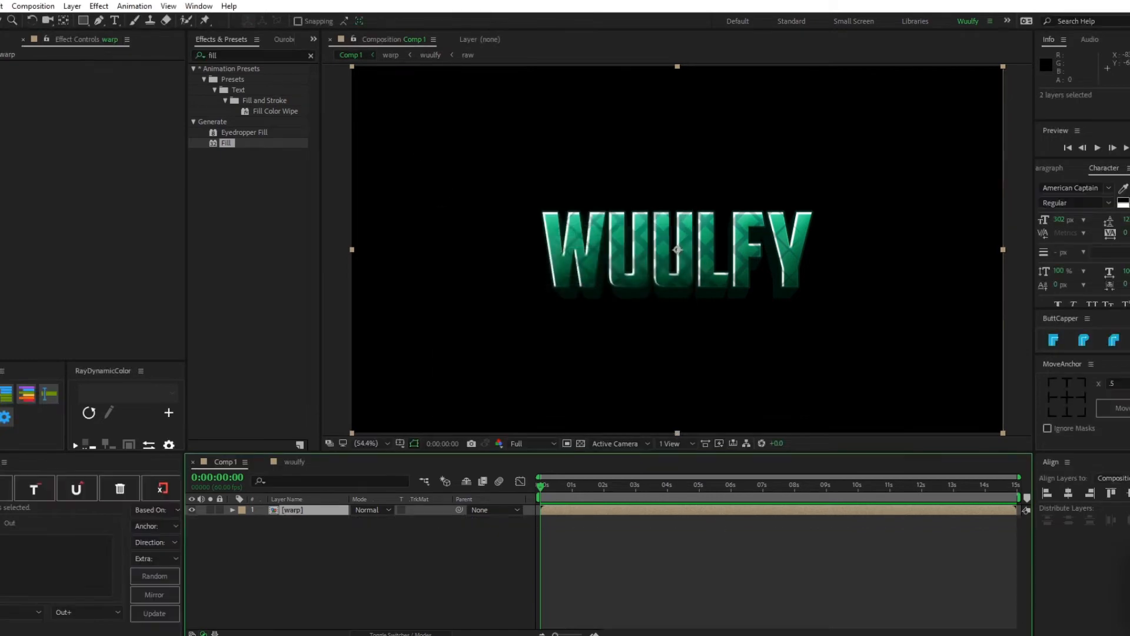
Show the transparency grid and apply the Warp effect to the warp layer, with Arc style, bend 0 and vertical distortion 17.
left_click(251, 55)
type("warp")
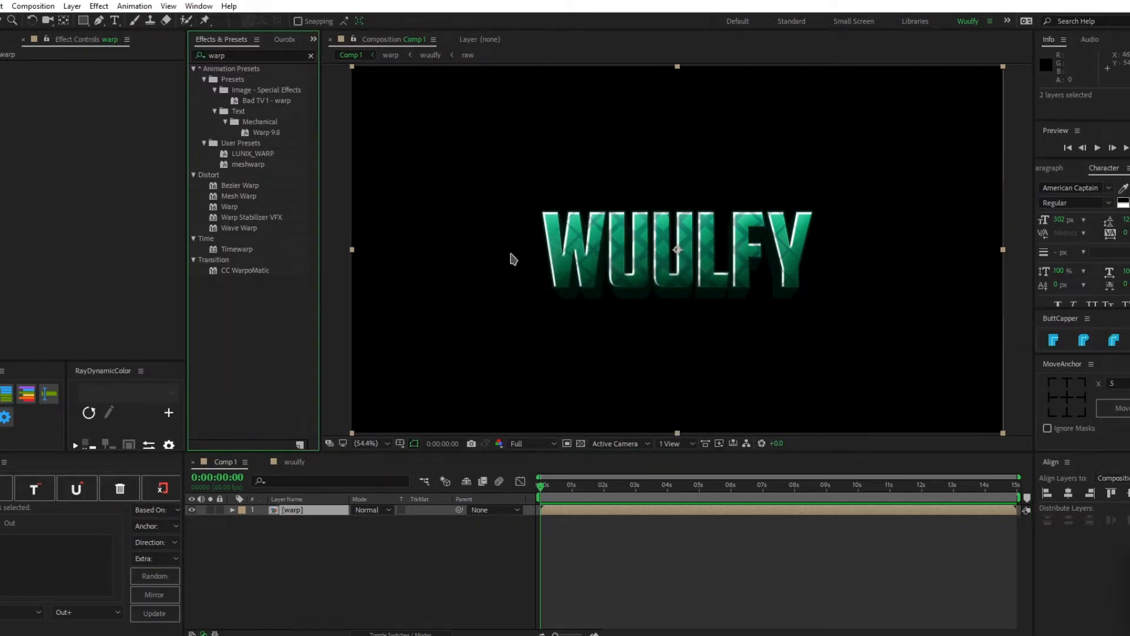
left_click(580, 443)
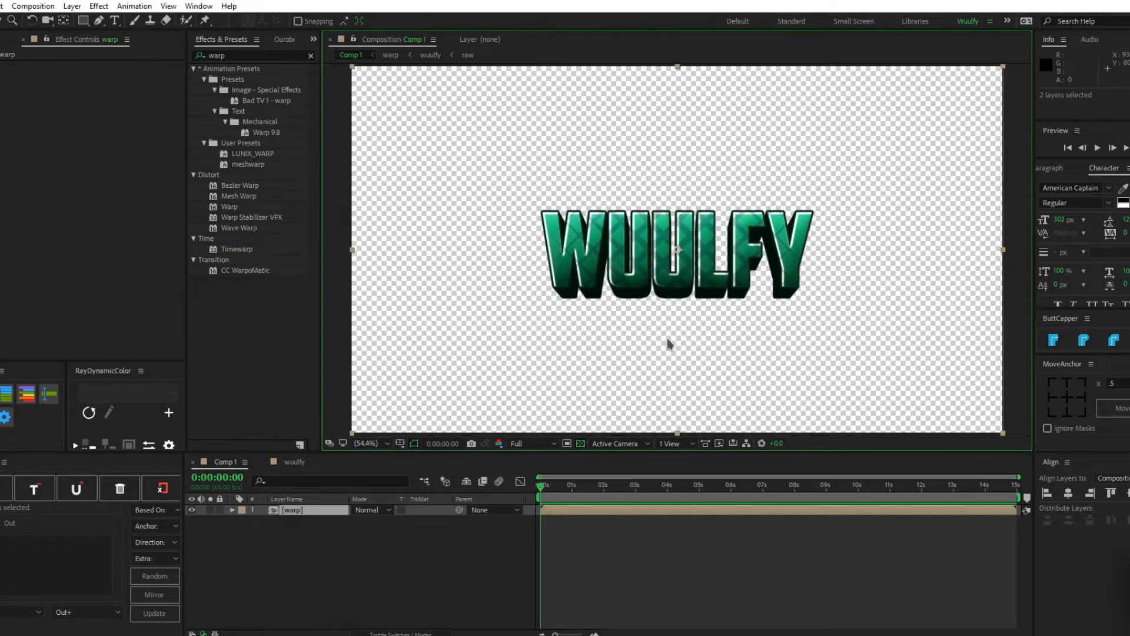
double_click(230, 206)
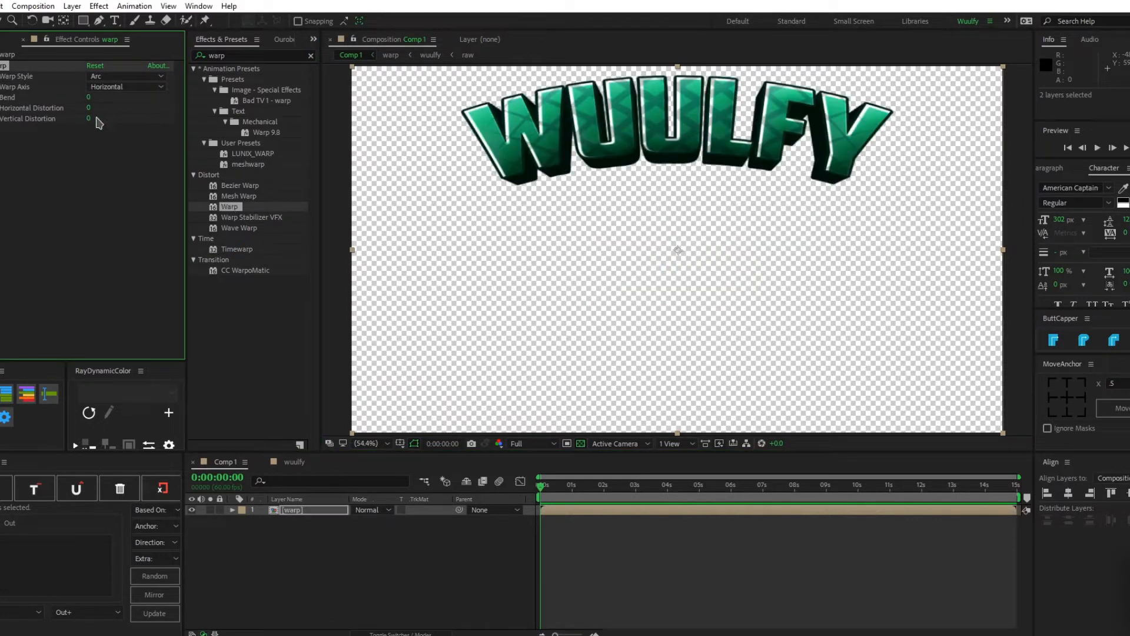
mouse_move(89, 119)
left_mouse_down()
mouse_move(104, 121)
mouse_move(78, 126)
left_mouse_up()
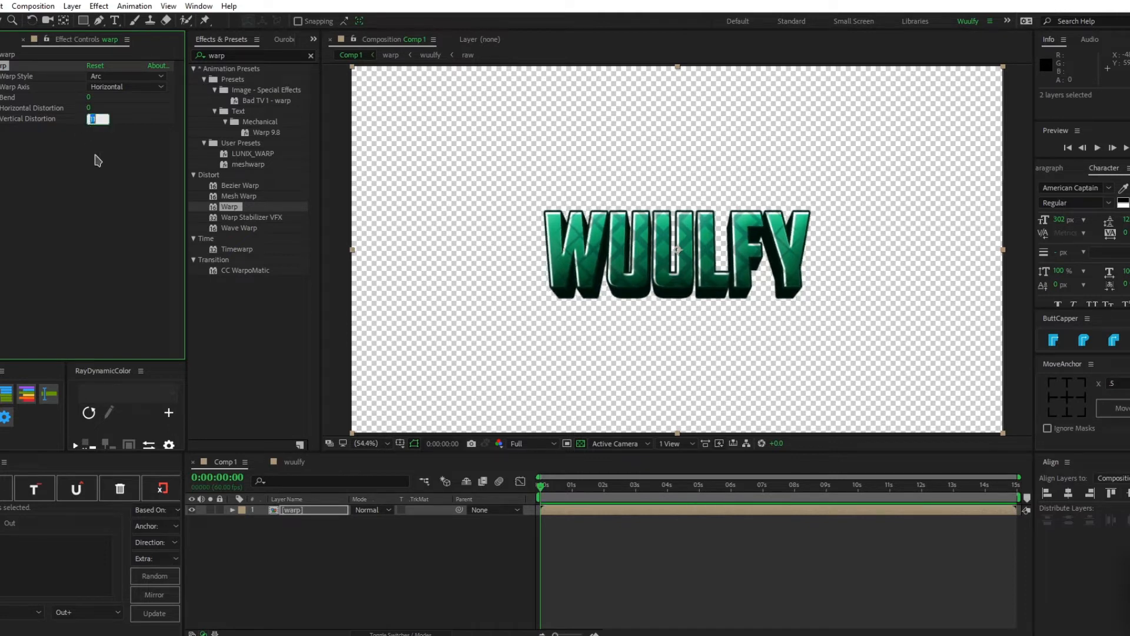
type("15")
key("Return")
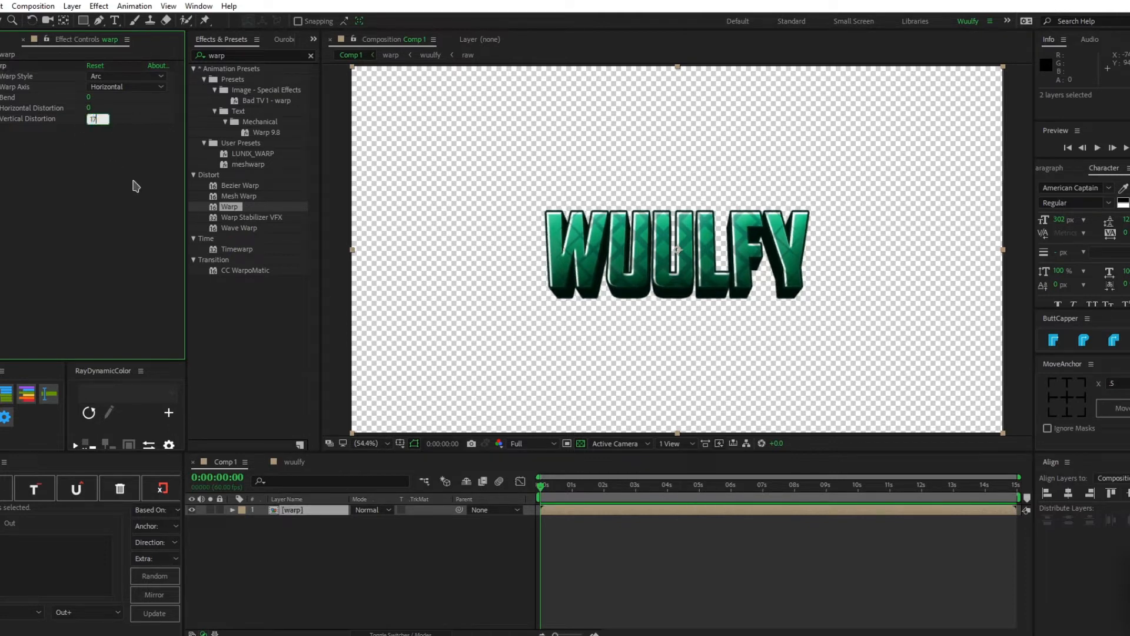
left_click(564, 525)
key("slash")
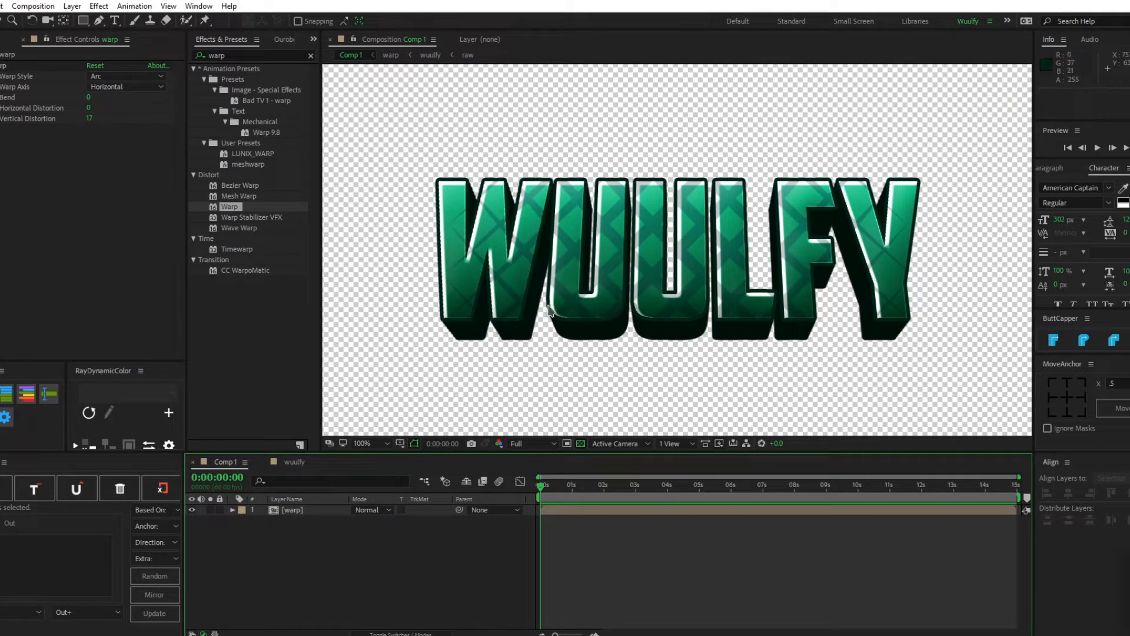
Try rotating the warp layer and undo the rotation.
key("comma")
key("comma")
left_click(352, 511)
key("r")
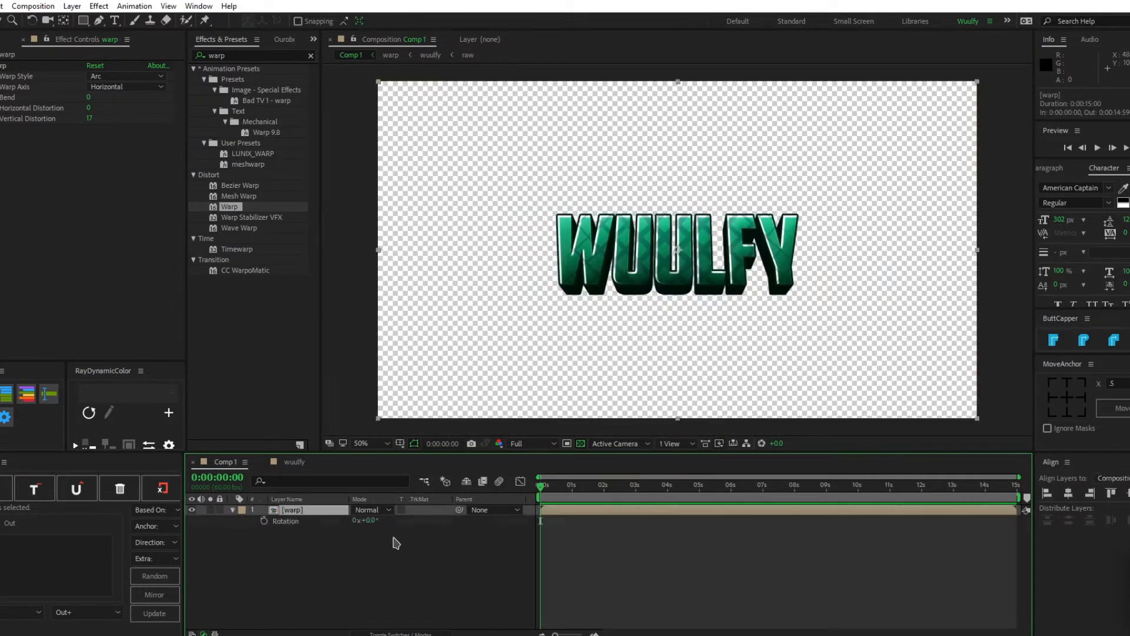
left_click_drag(372, 525, 669, 582)
key("ctrl+z")
left_click(407, 604)
Add a white (FFFFFF) outside Stroke layer style of size 4 to the warp layer and turn off the transparency grid.
left_click(310, 512)
right_click(302, 517)
mouse_move(375, 154)
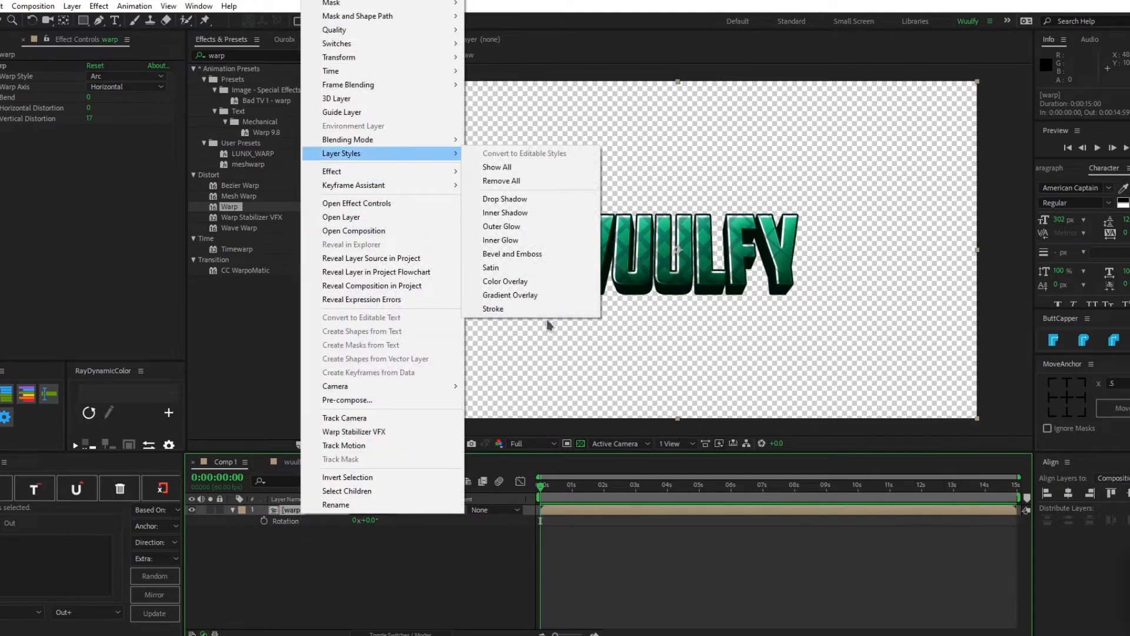
left_click(512, 309)
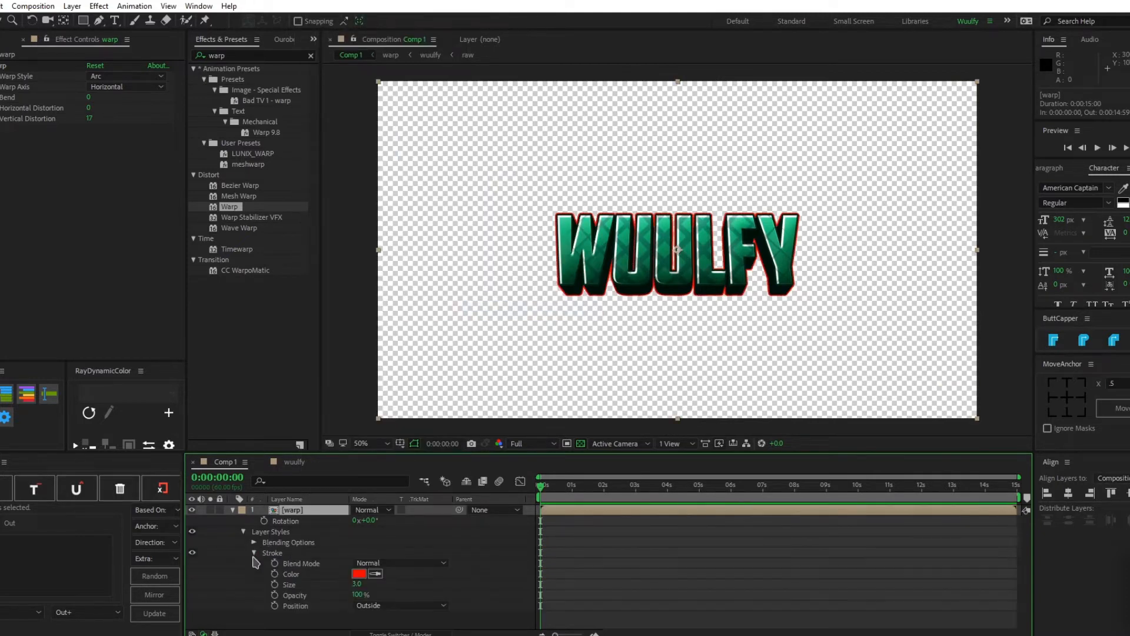
left_click(359, 573)
left_click(664, 390)
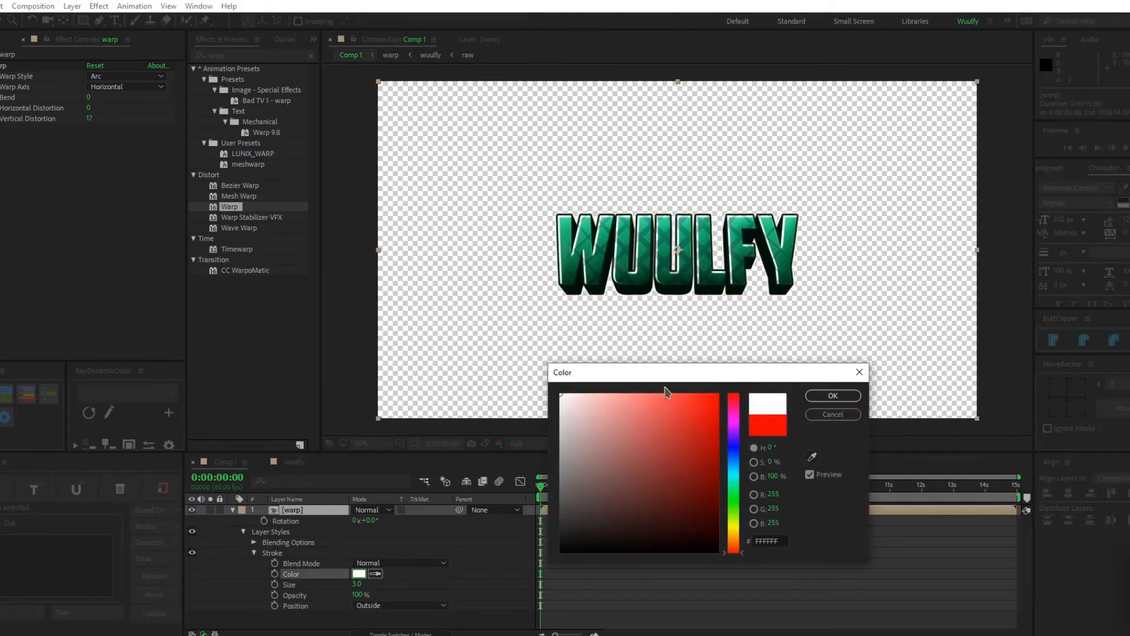
left_click(832, 396)
left_click(581, 443)
key("slash")
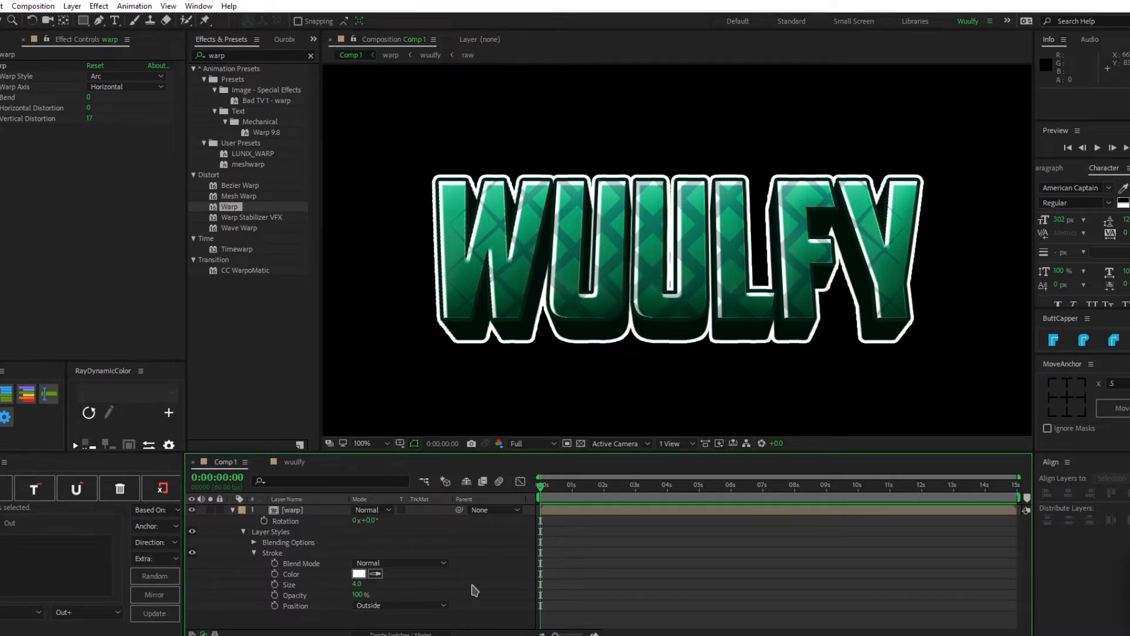
Keyframe the warp layer's rotation from 0° at the start to one full turn (360°) at 0:00:01:02.
left_click(318, 510)
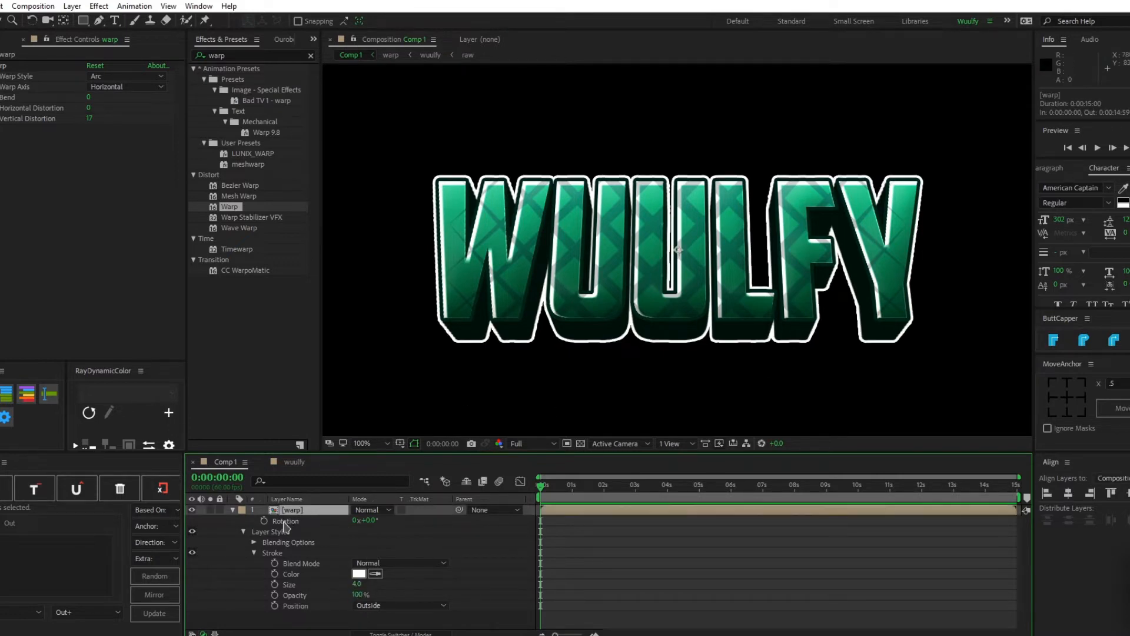
left_click(264, 520)
left_click(572, 491)
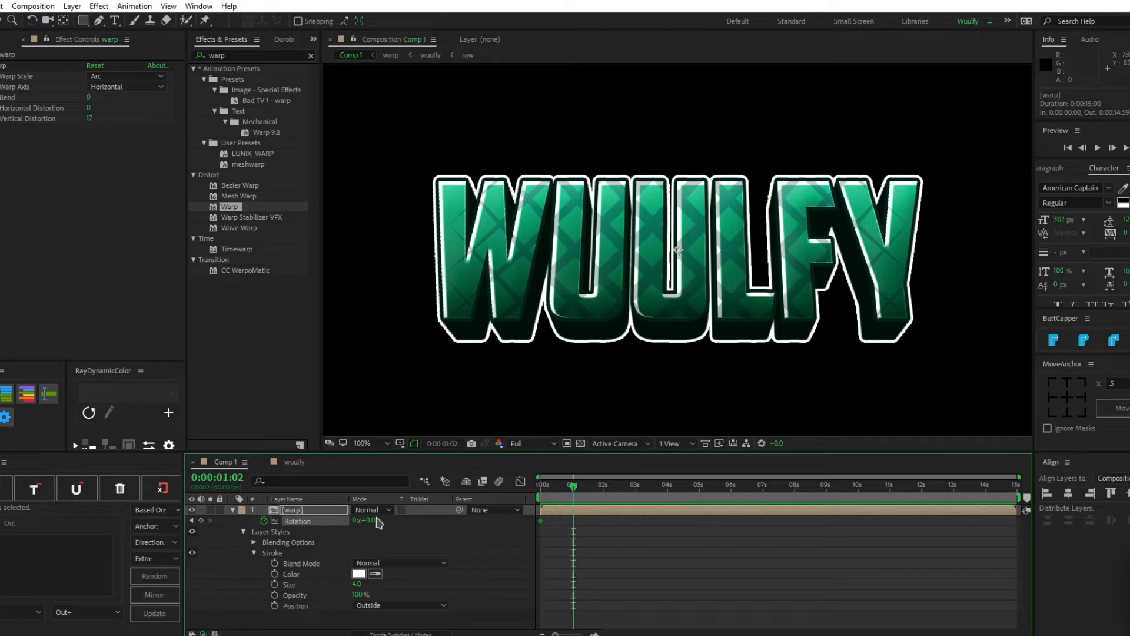
type("360")
key("Return")
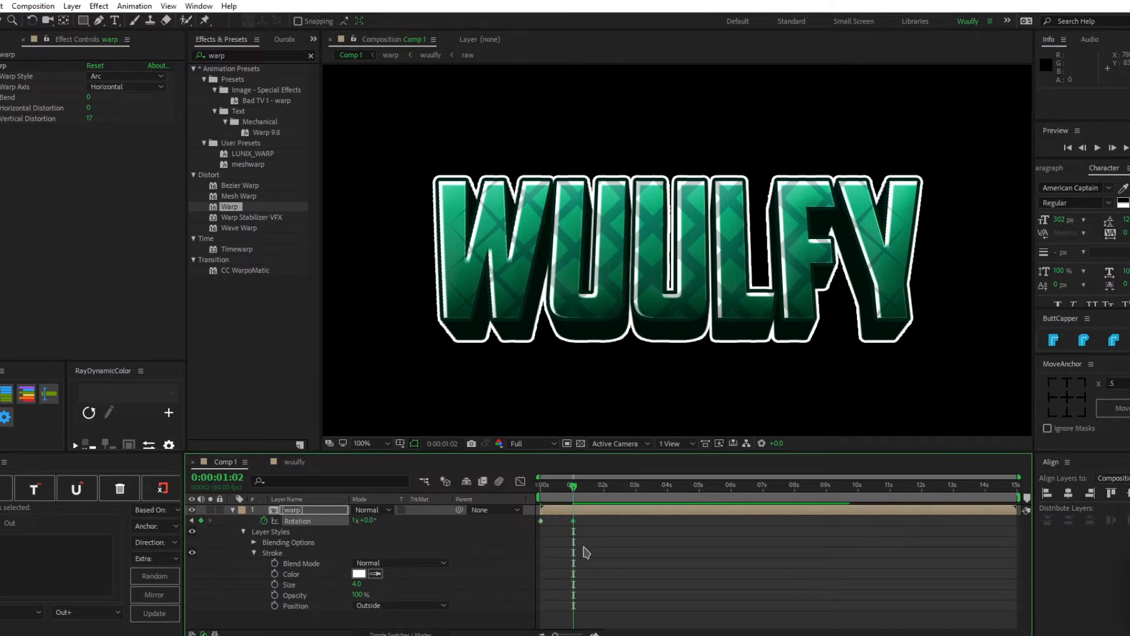
Ease both rotation keyframes in the speed graph, extending their handles inward for a steep peak midway through the spin.
left_click(520, 482)
left_click_drag(672, 505, 500, 622)
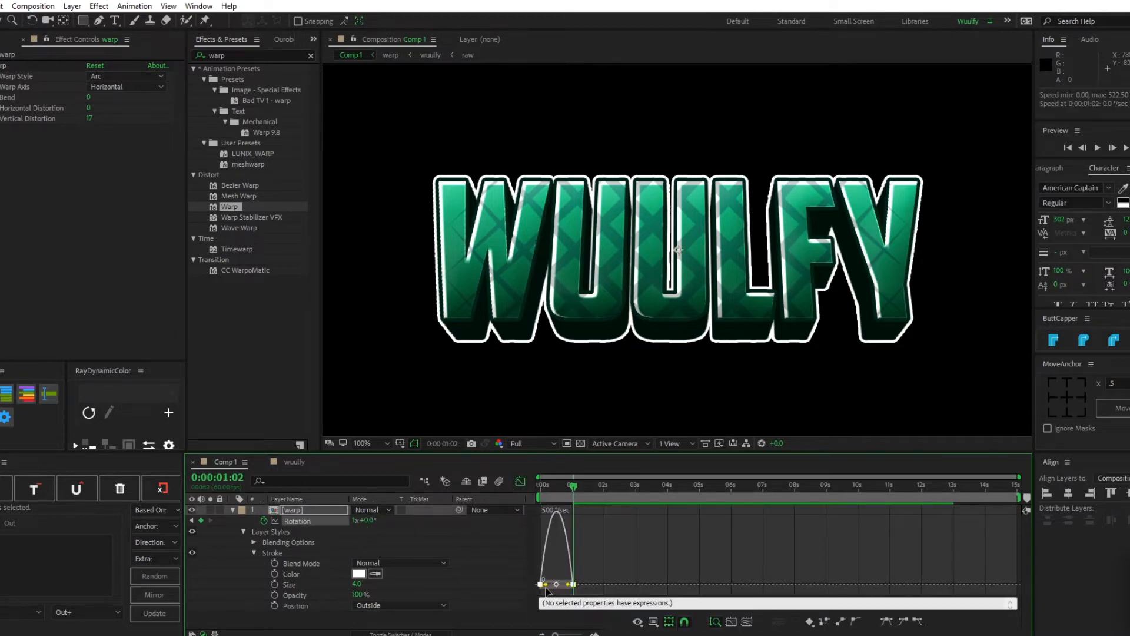
left_click_drag(546, 587, 556, 587)
key("ctrl+z")
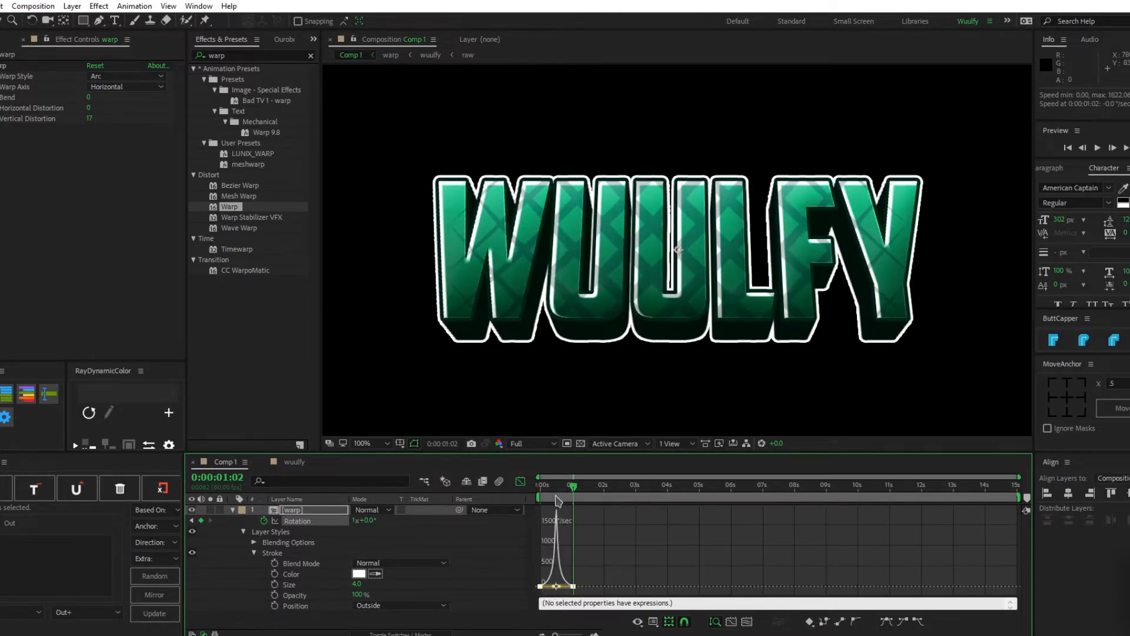
Preview the spin, move the ending rotation keyframe to just before the 2-second mark, replay it, and close the graph editor.
key("space")
key("comma")
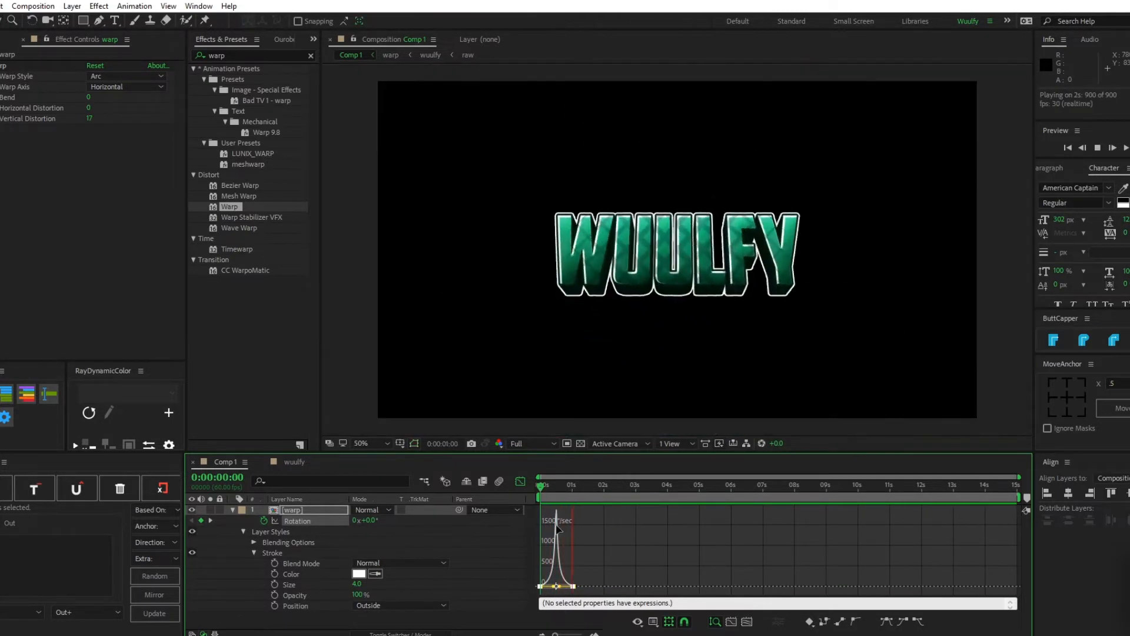
key("space")
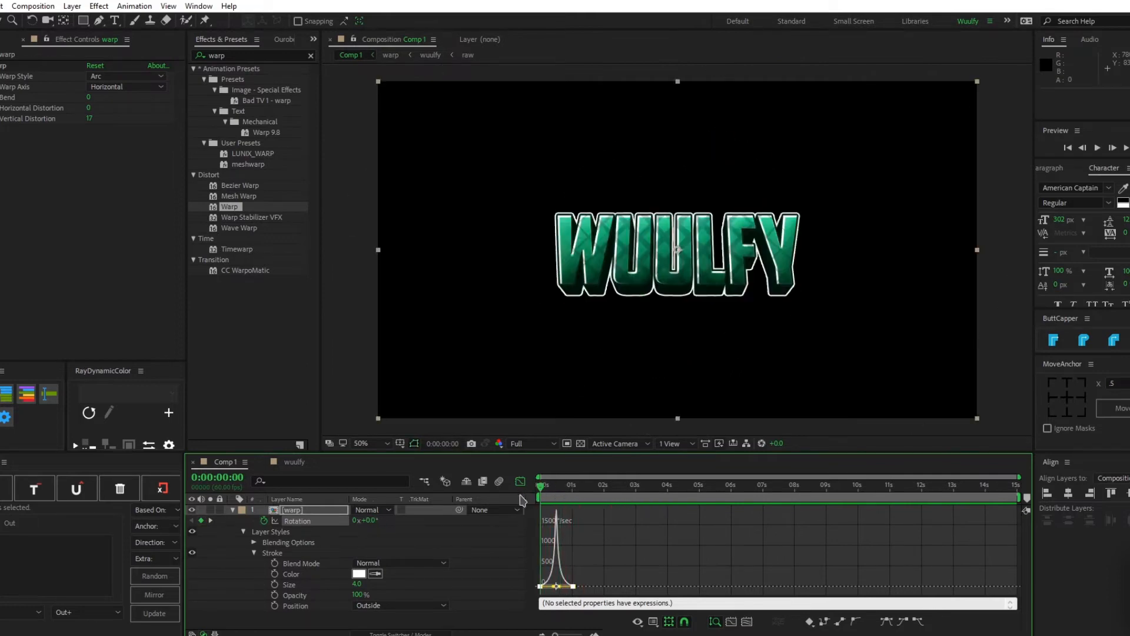
left_click_drag(575, 585, 599, 584)
key("space")
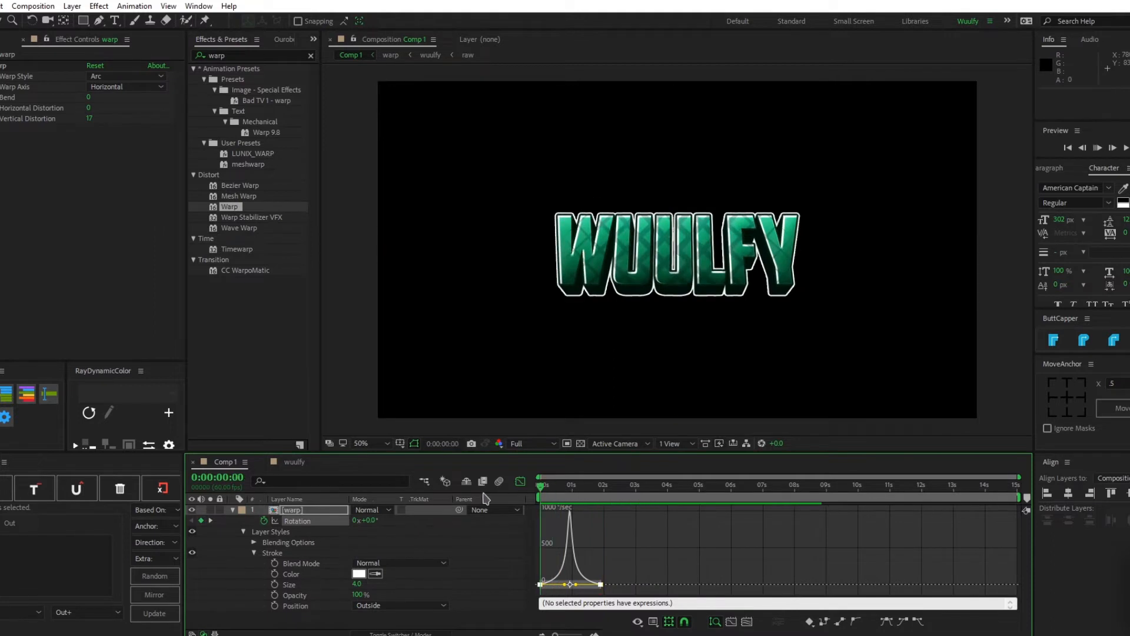
key("space")
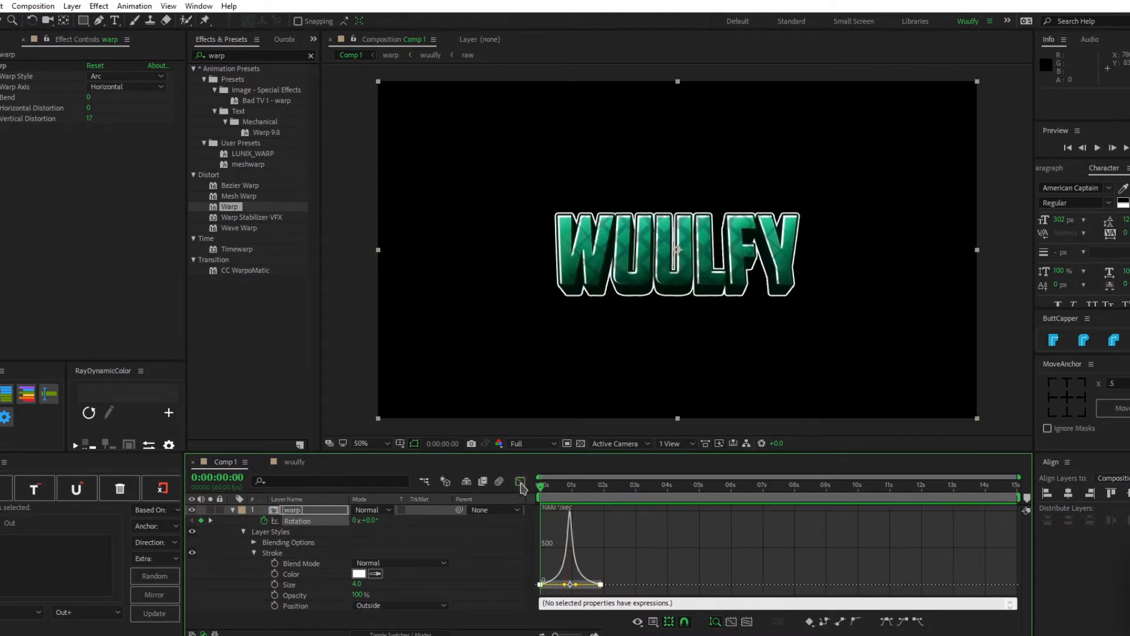
left_click(520, 481)
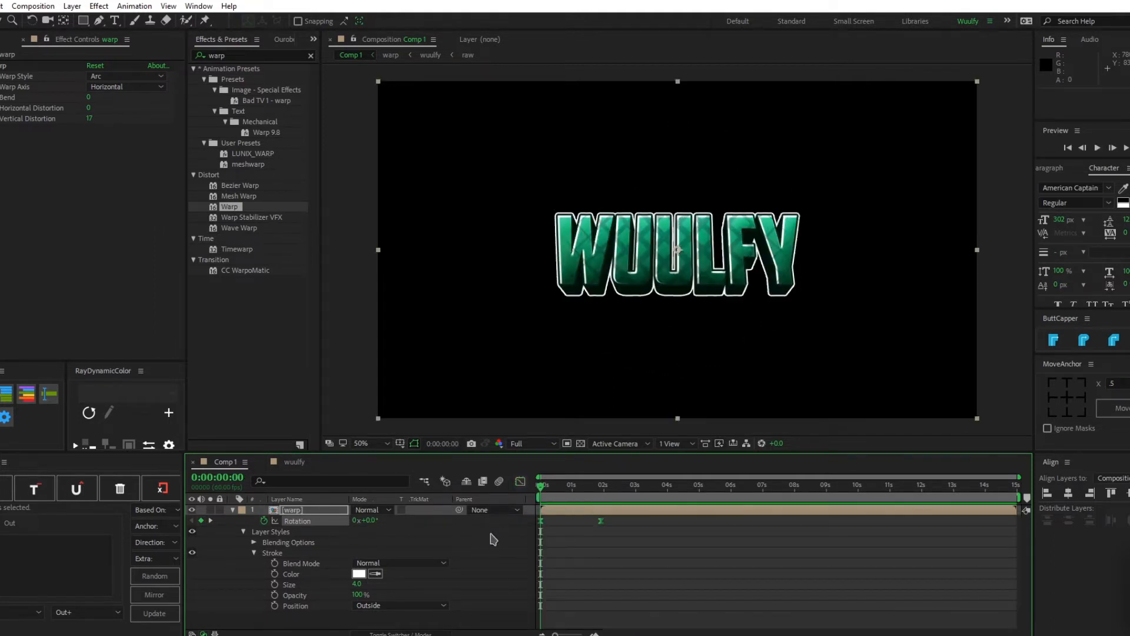
Open the nested extrusion composition through the warp precomp and delete everything except one wuulfy layer.
double_click(562, 512)
double_click(316, 522)
left_click_drag(325, 592, 302, 525)
key("Delete")
scroll(737, 331, "up", 2)
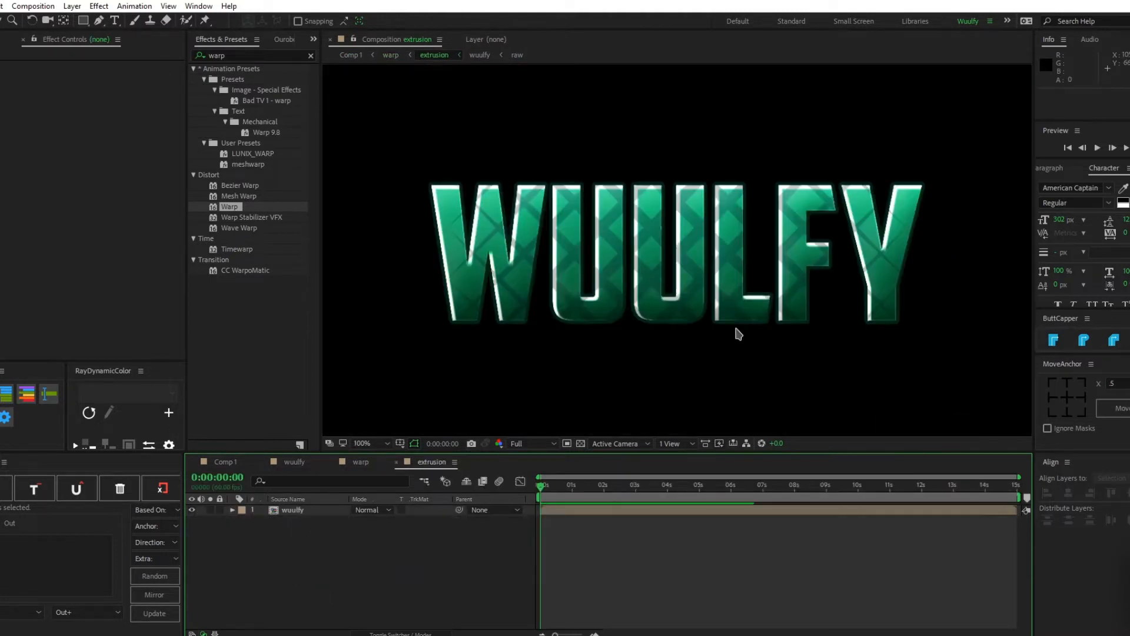
Set the wuulfy layer's scale to 100% and centre its anchor point.
left_click(288, 514)
key("ctrl+d")
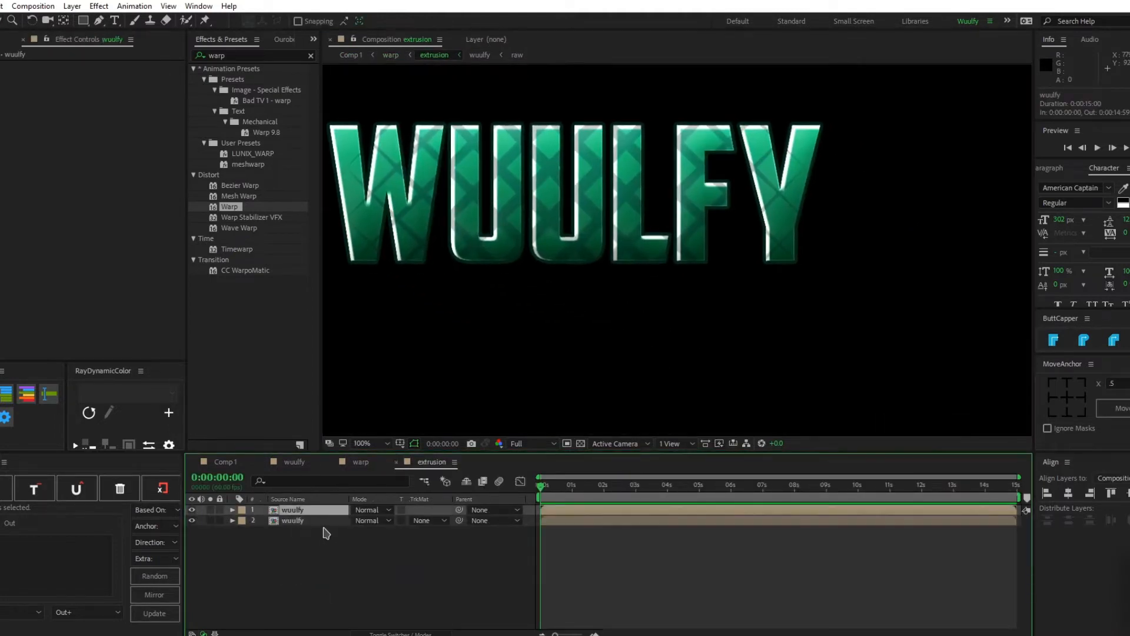
key("ctrl+z")
key("s")
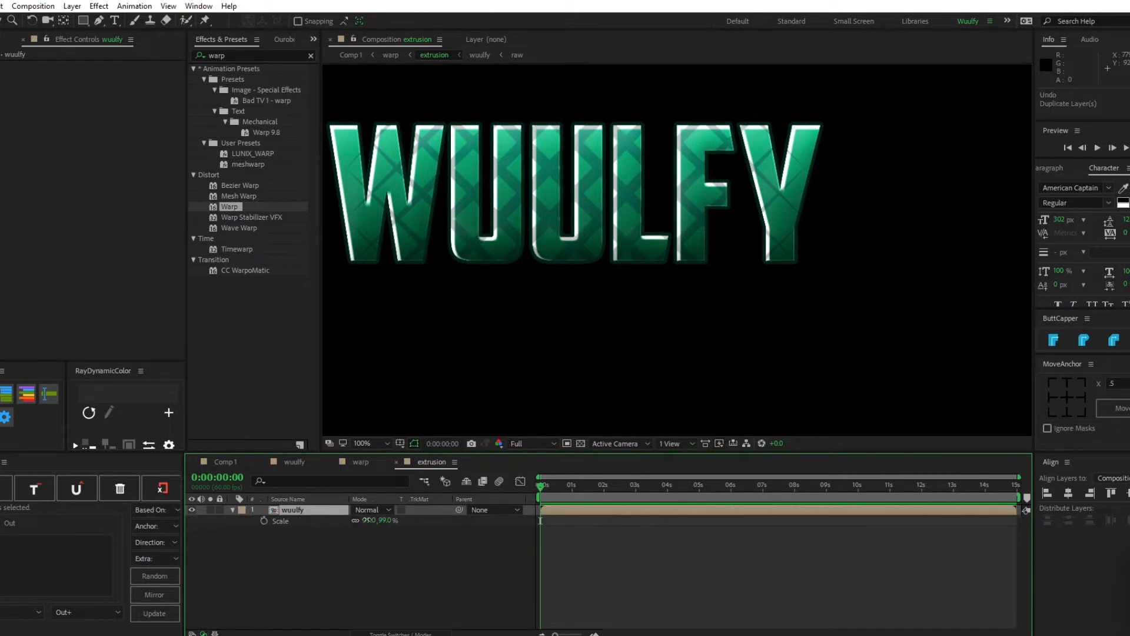
type("100")
key("Return")
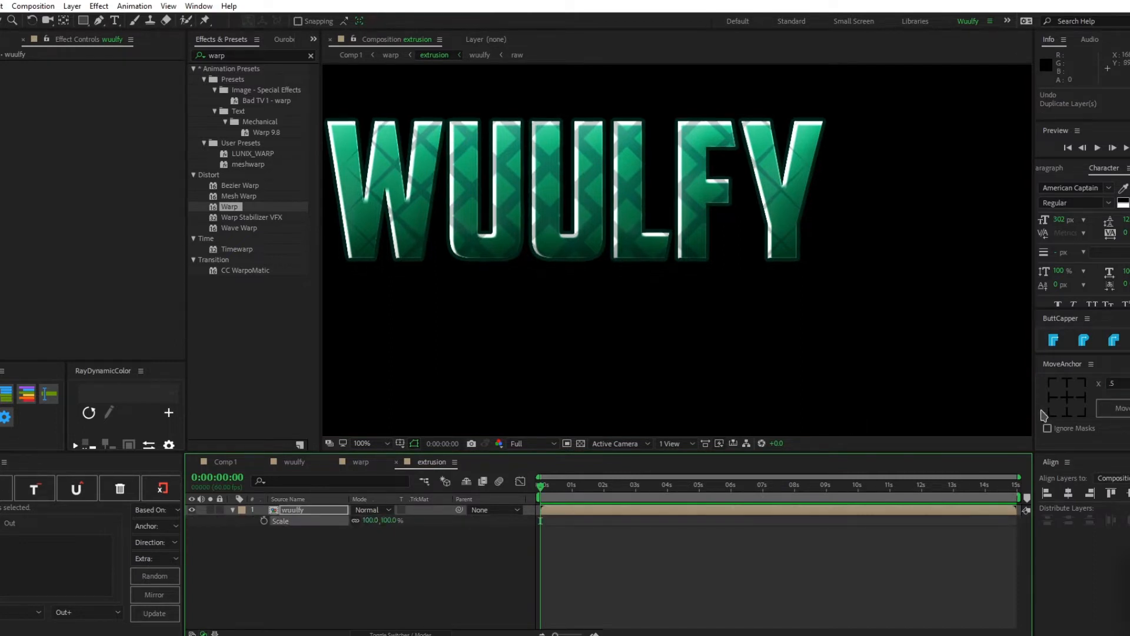
left_click(1071, 398)
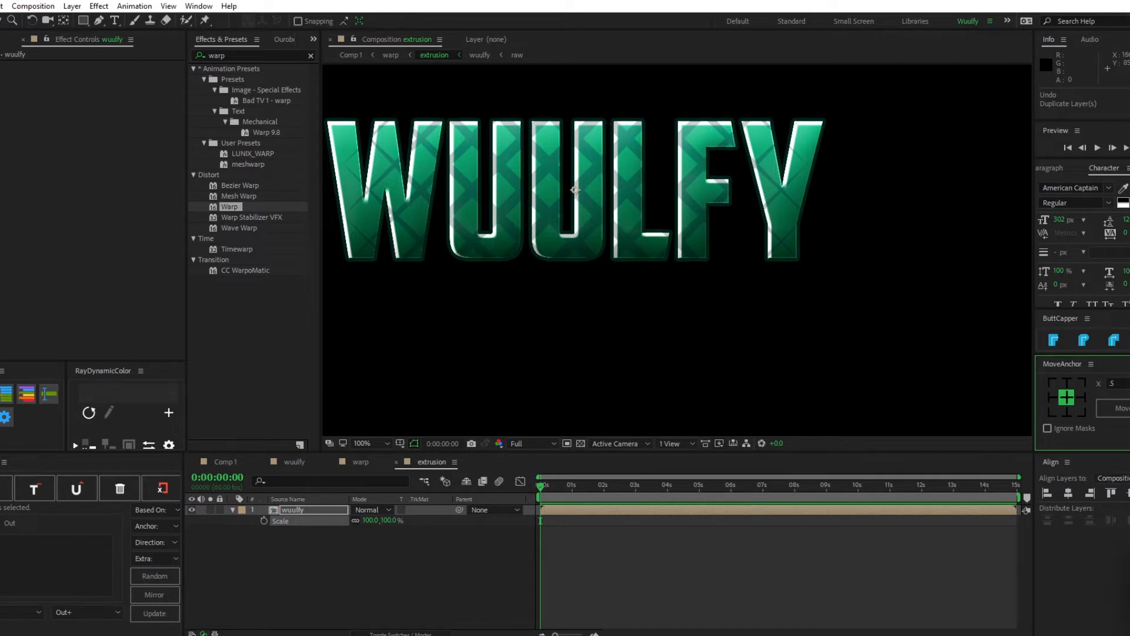
Try duplicating the wuulfy layer and nudging the lower copy diagonally down and right, and delete that copy.
left_click(323, 516)
key("ctrl+d")
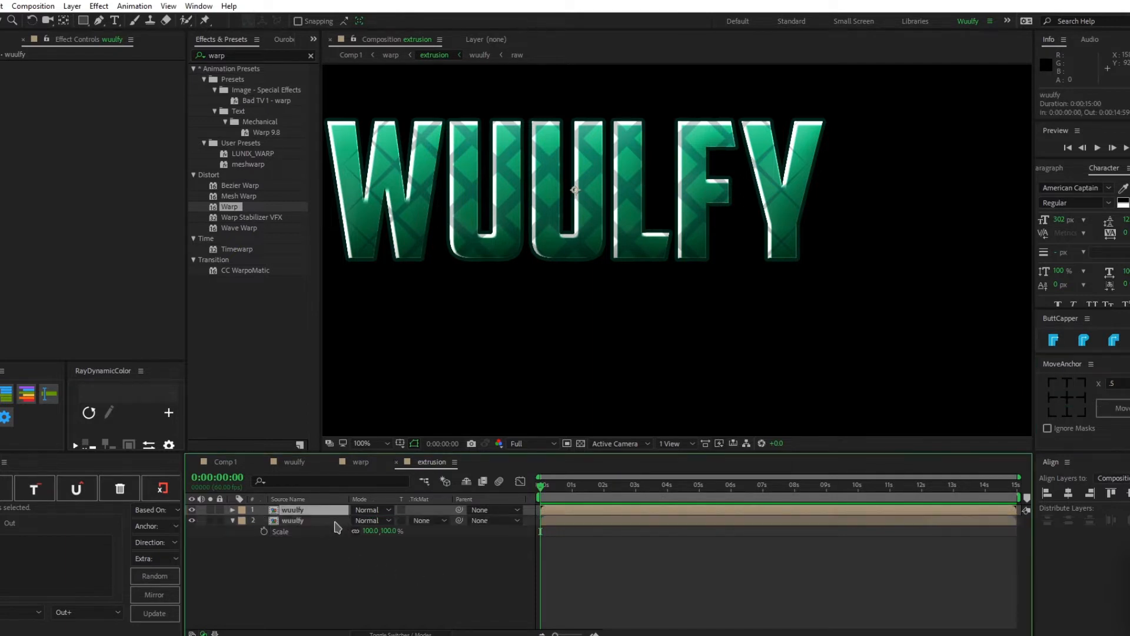
key("Return")
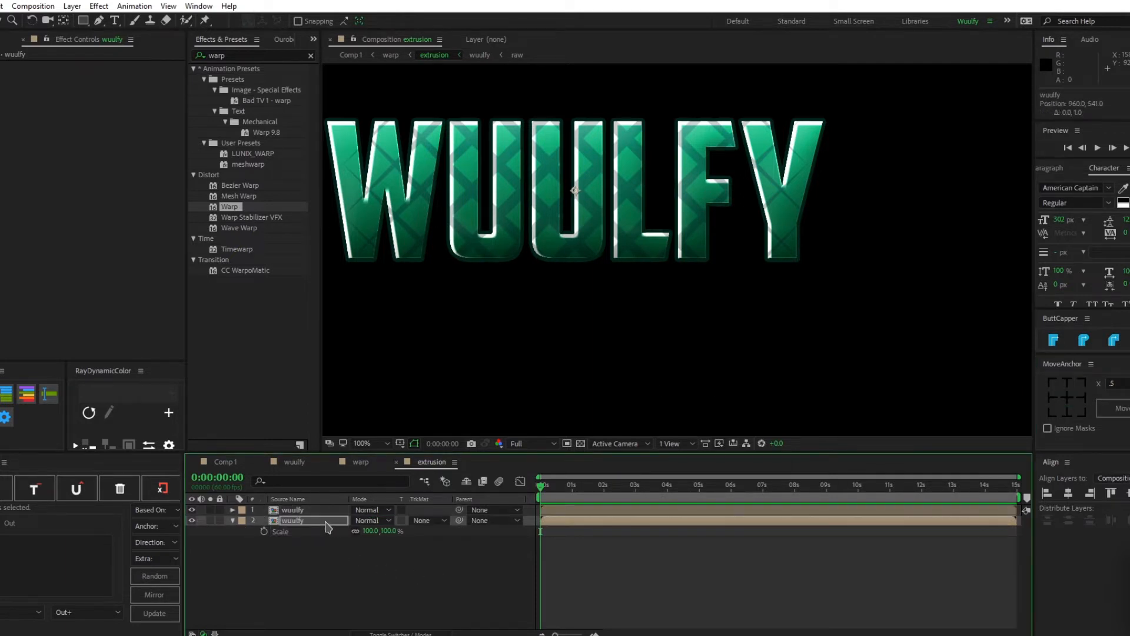
key("Down")
key("Down")
key("Down")
key("Down")
key("Down")
key("Down")
key("Down")
key("Down")
key("Down")
key("Down")
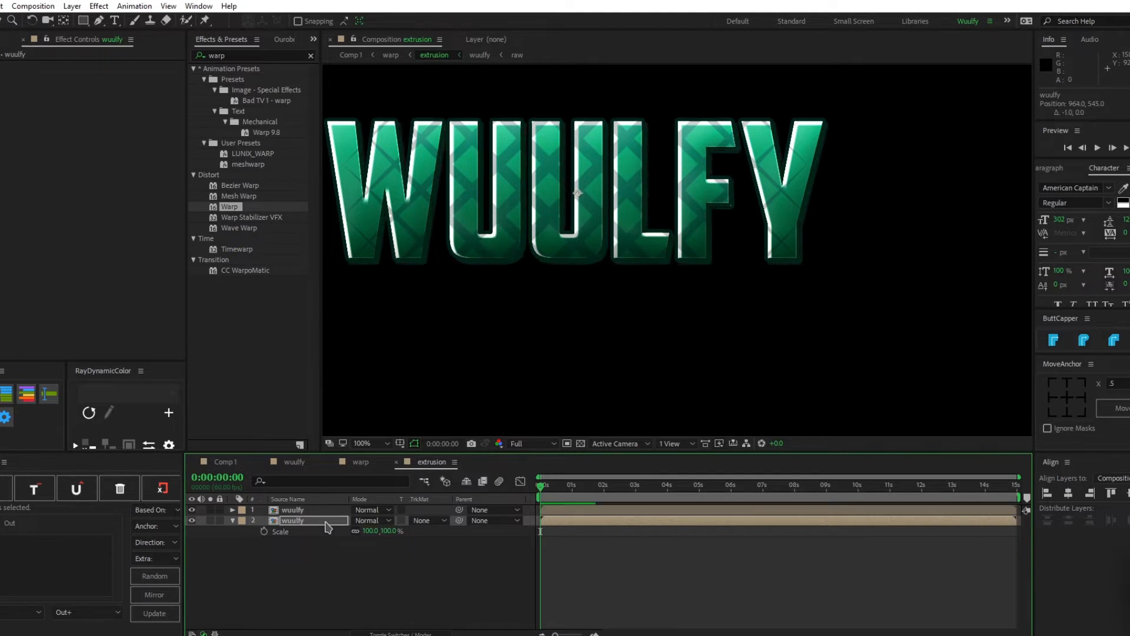
key("Left")
left_click(325, 522)
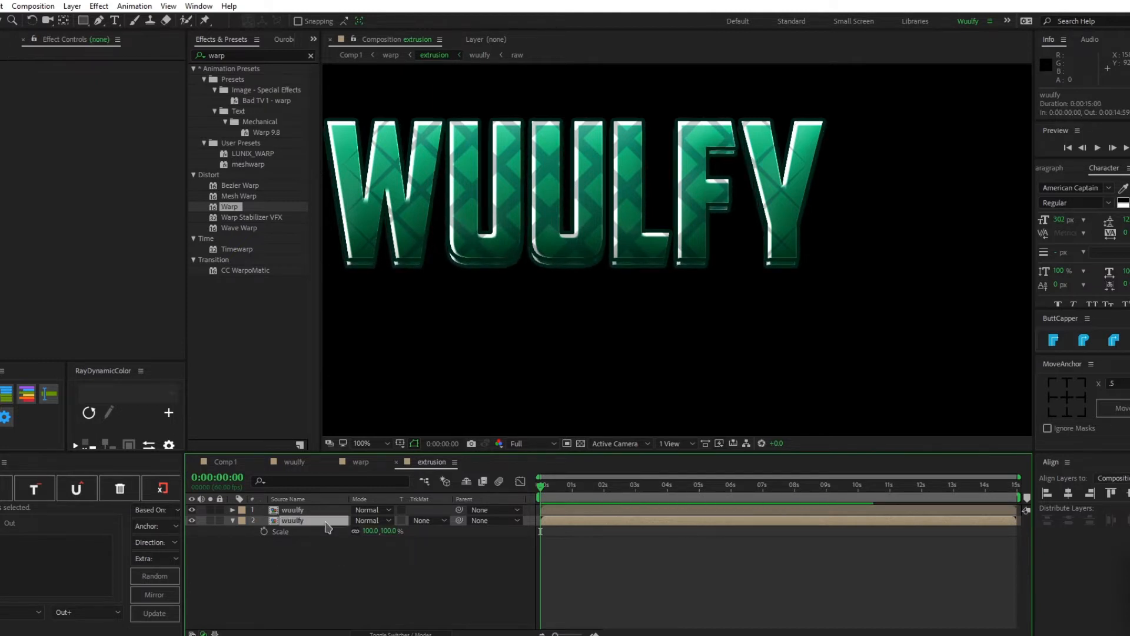
key("Delete")
Duplicate the wuulfy layer and nudge the lower copy 2 px right and 2 px down.
left_click(325, 512)
key("ctrl+d")
left_click(322, 528)
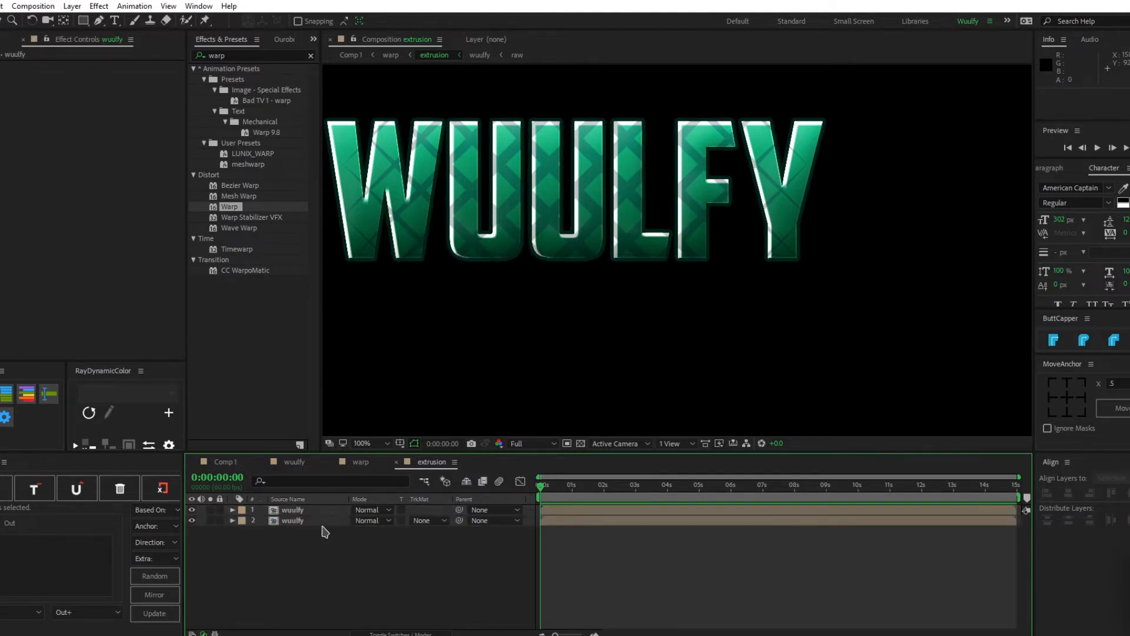
left_click(325, 521)
key("Return")
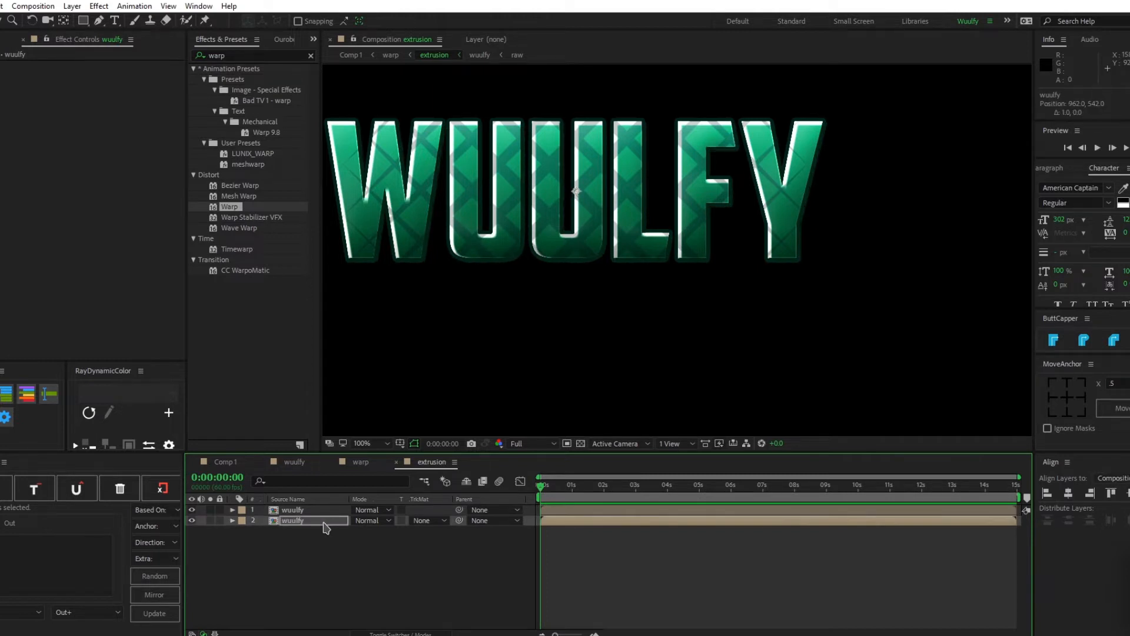
Stack three more copies directly beneath the top wuulfy layer, each nudged about 2 px further right and down.
key("Return")
key("ctrl+d")
key("Return")
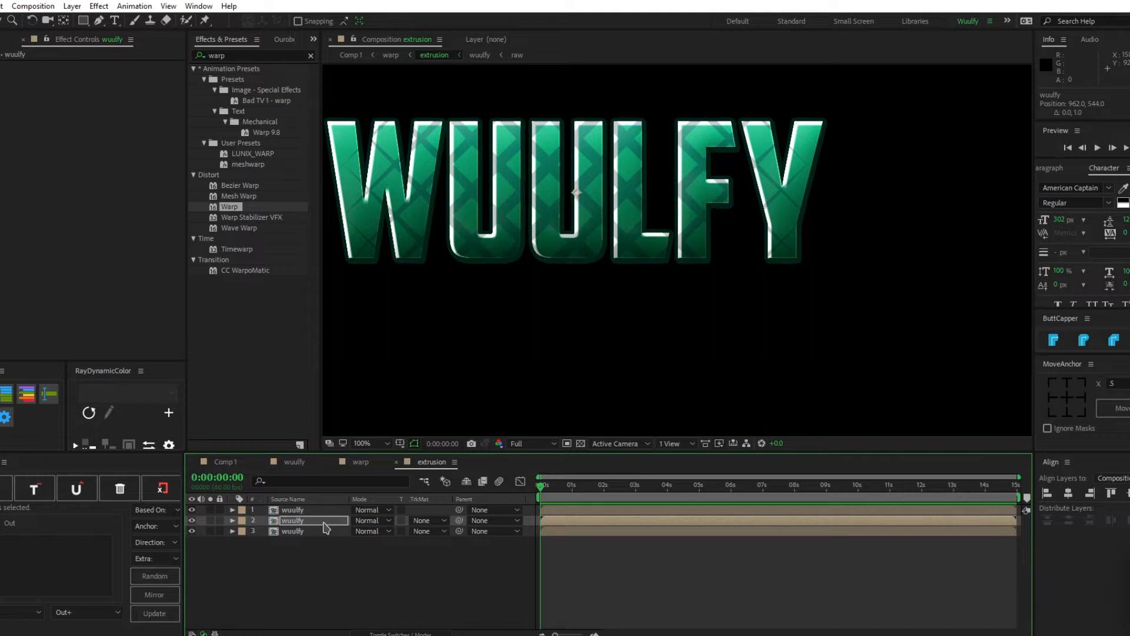
key("Return")
key("ctrl+d")
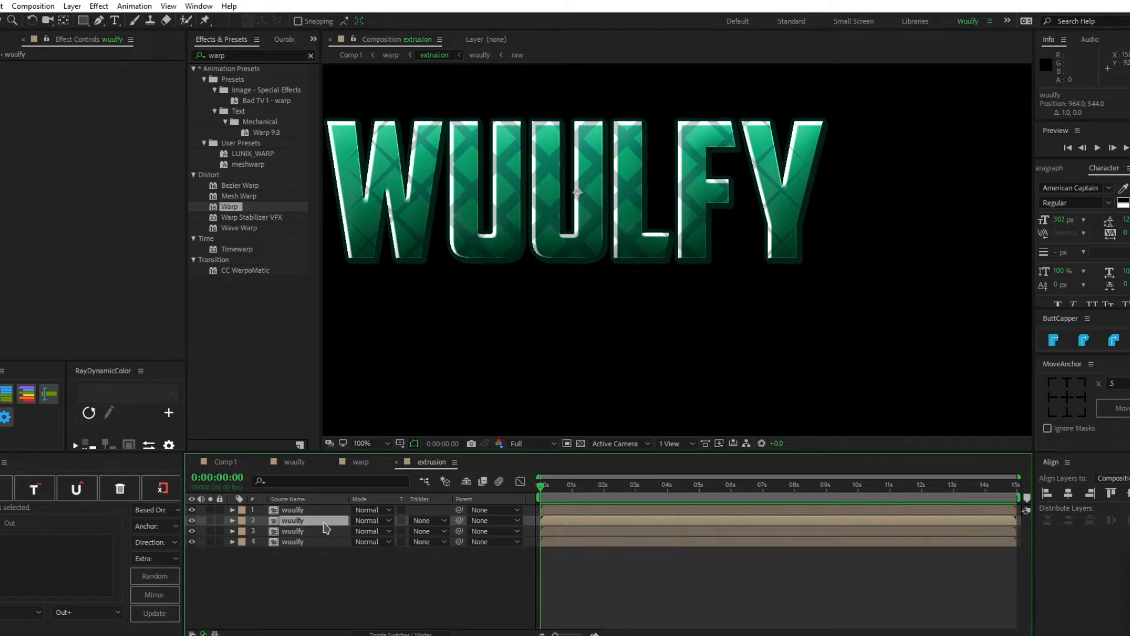
key("Return")
key("Return")
key("ctrl+d")
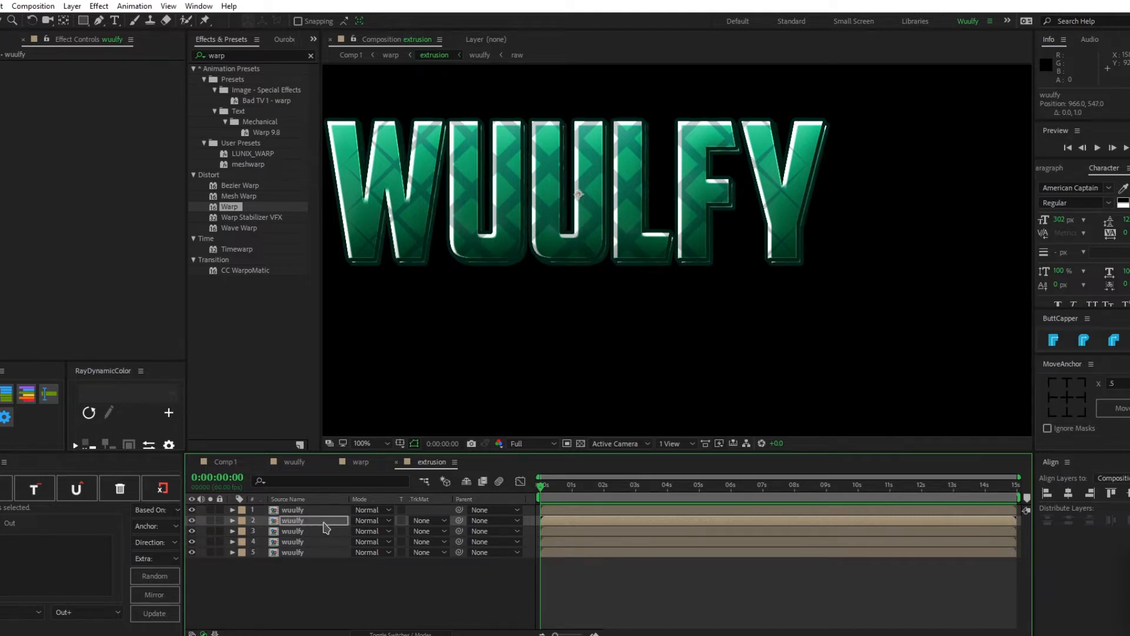
Keep stacking offset wuulfy copies until the position reaches 990, 570, and turn on the transparency grid to inspect the layered extrusion.
key("Return")
key("ctrl+d")
key("Down")
key("Down")
key("Right")
key("Right")
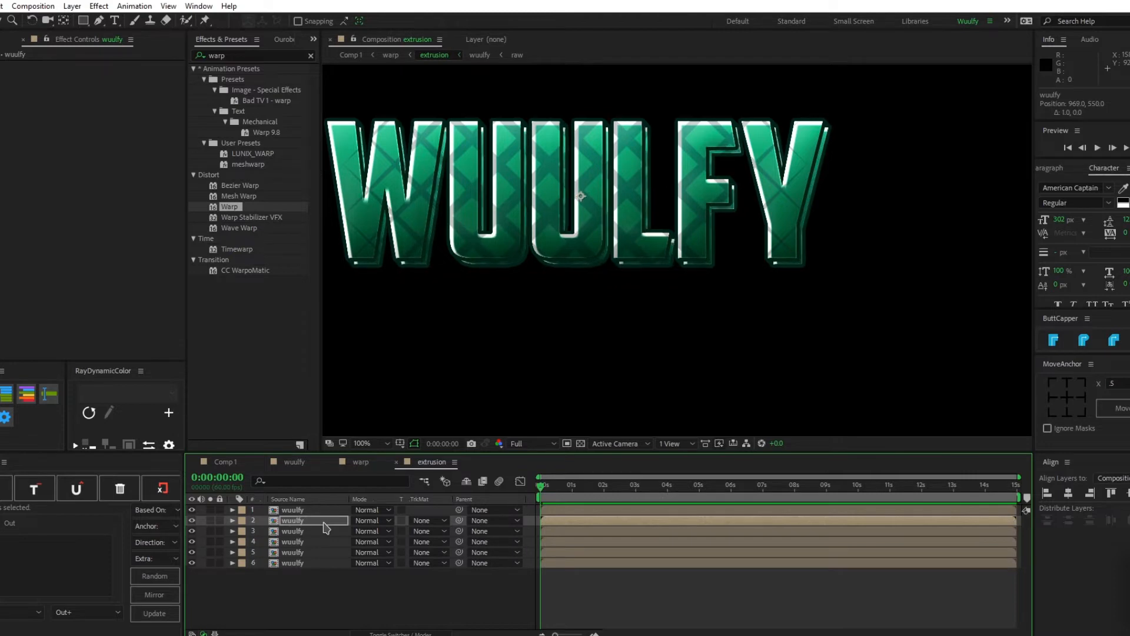
left_click_drag(728, 179, 745, 229)
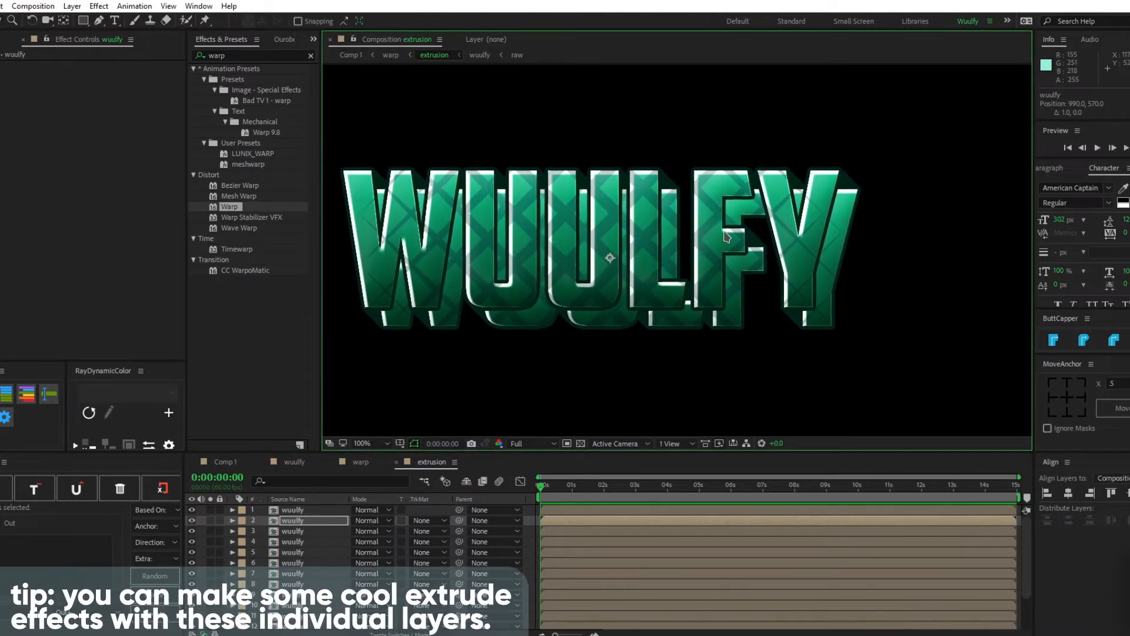
left_click(581, 444)
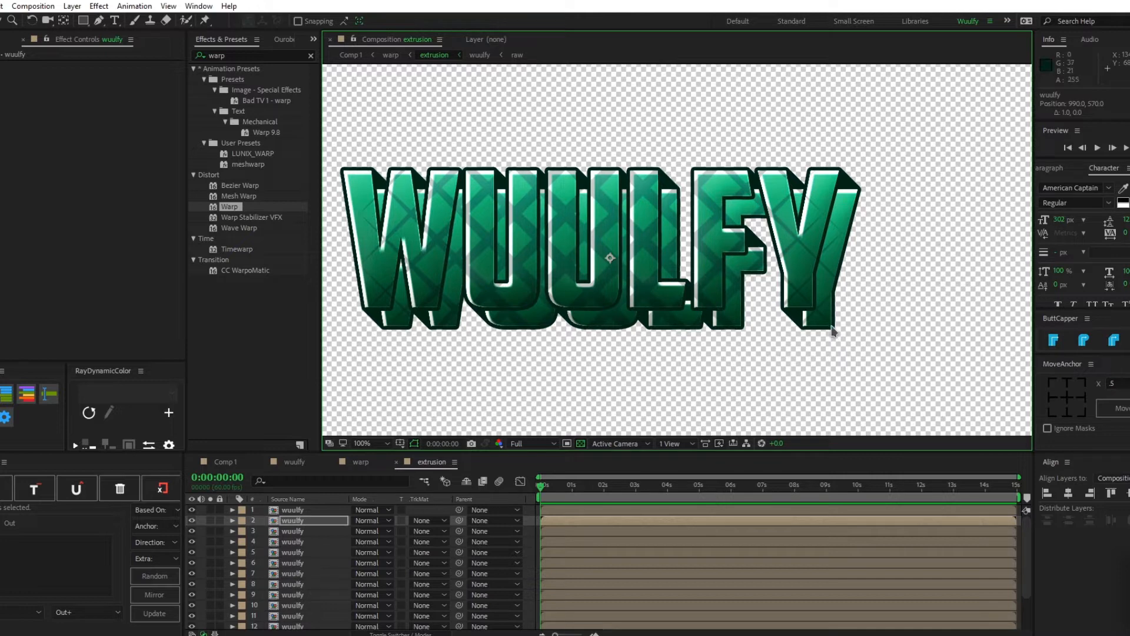
In Comp 1, set the warp layer's Vertical Distortion to 0 and remove its Warp effect.
left_click(224, 461)
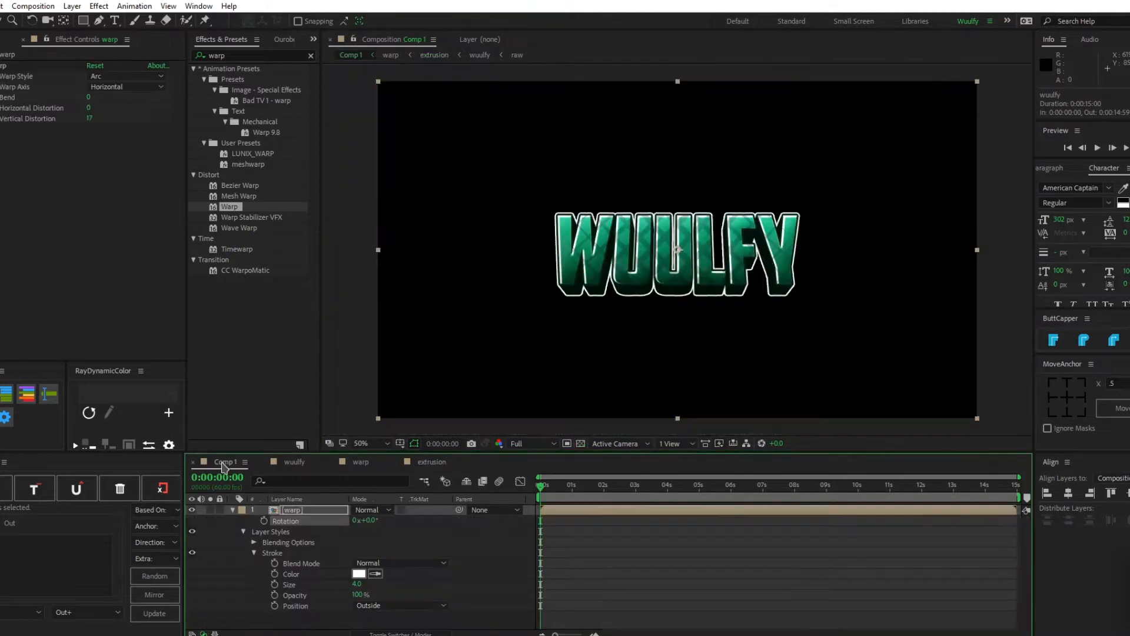
left_click(90, 121)
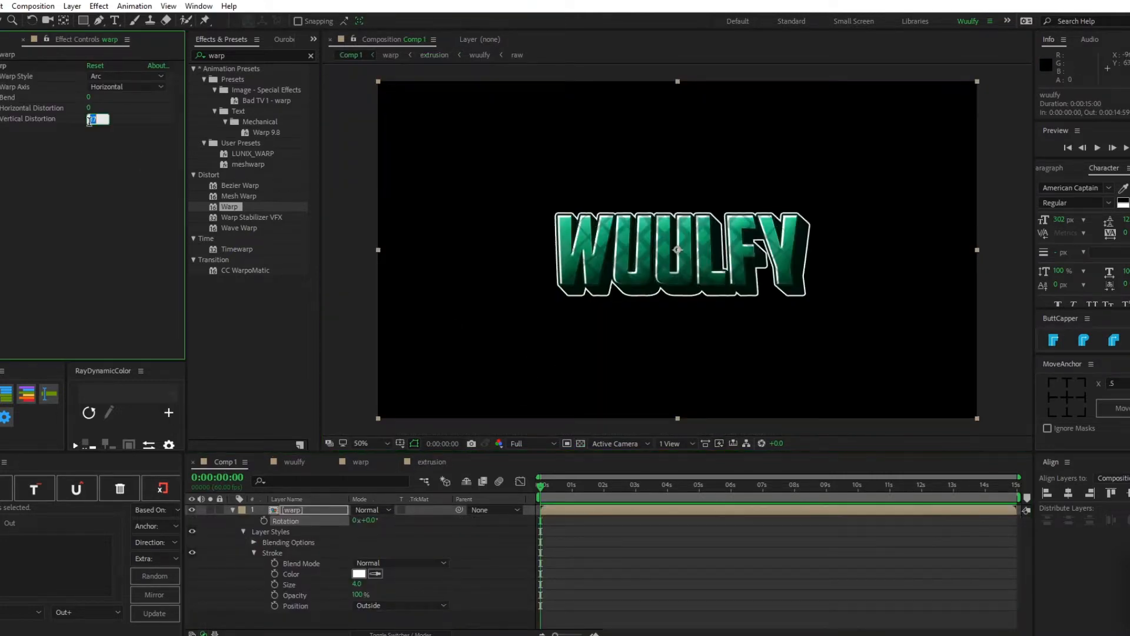
type("0")
key("Return")
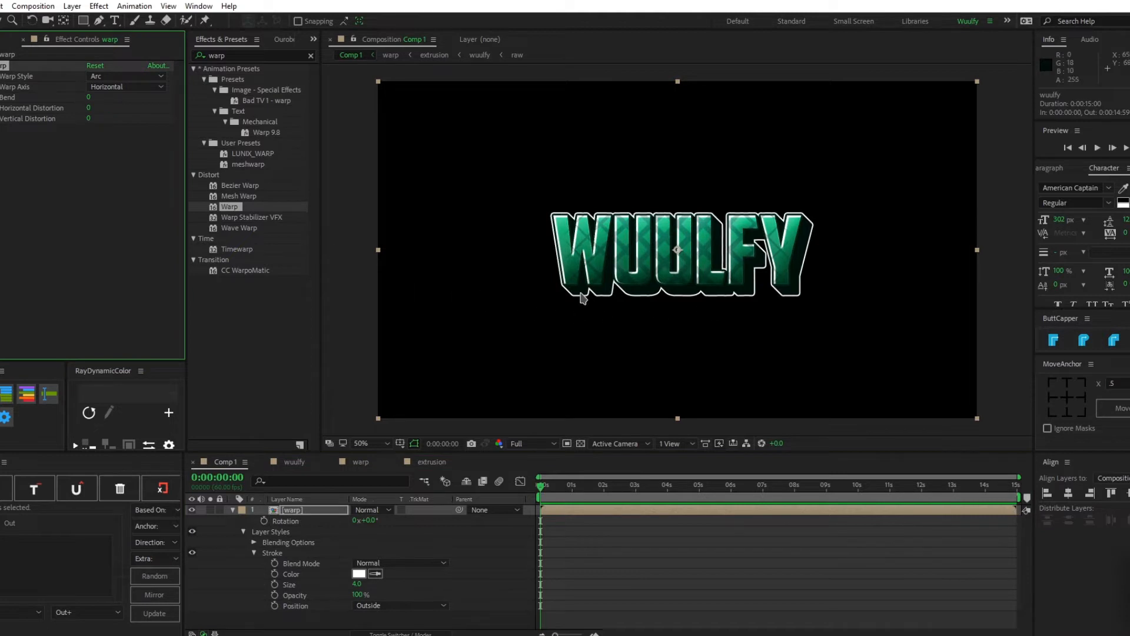
key("Delete")
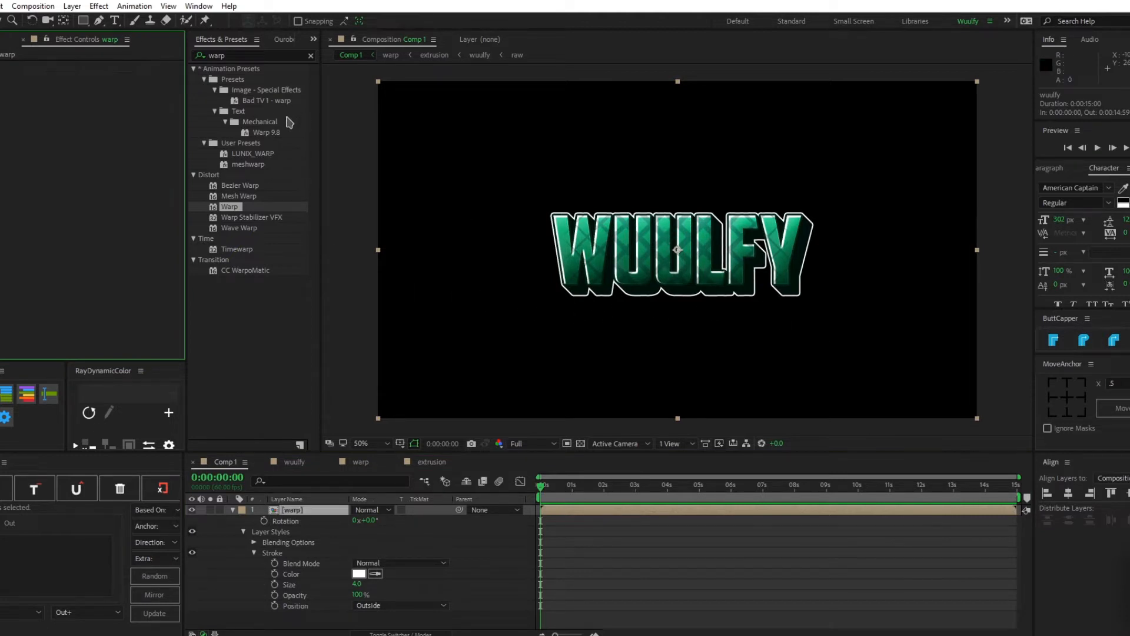
Apply the Transform effect to the warp layer and set its Skew to -6.
left_click_drag(239, 56, 150, 70)
type("transform")
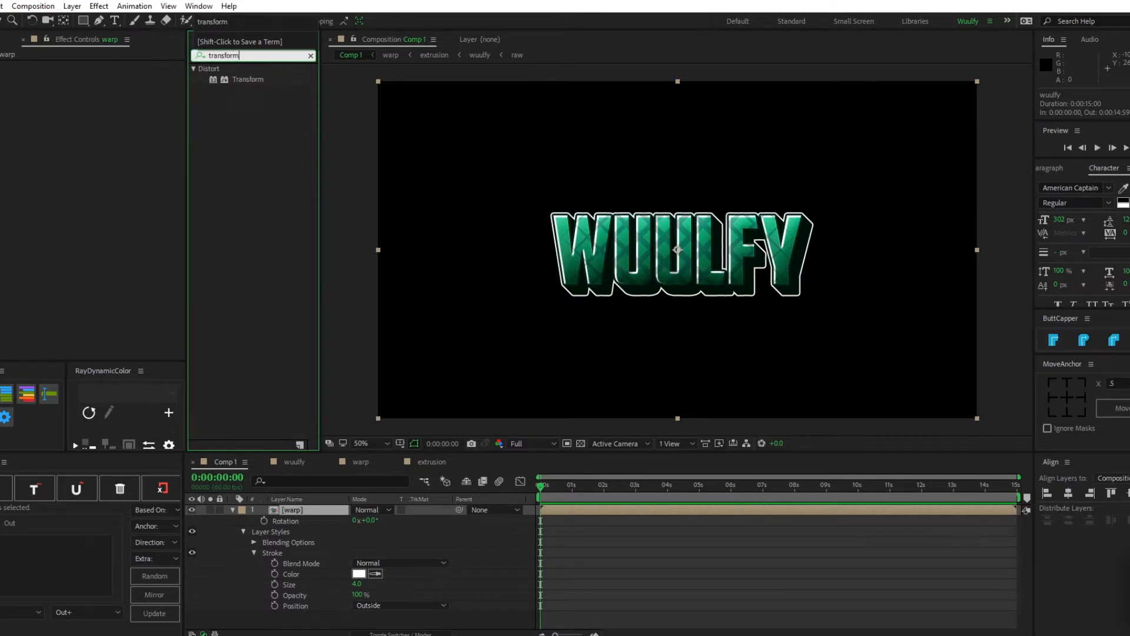
key("Down")
key("Return")
left_click(94, 129)
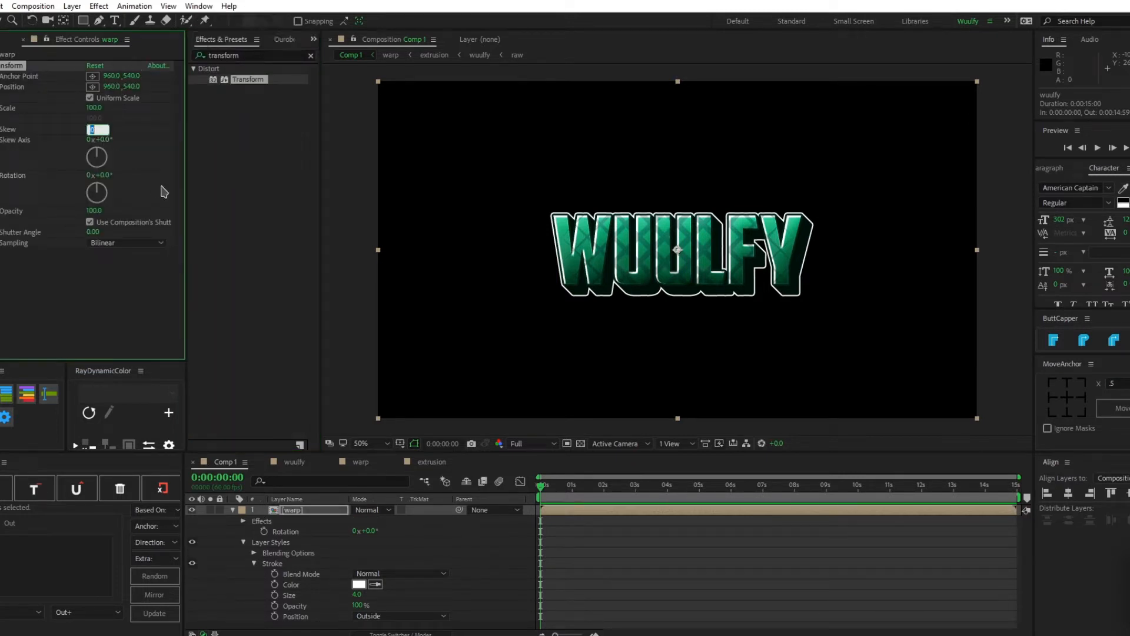
key("Down")
key("Down")
key("Down")
key("Down")
key("Down")
key("Down")
key("Down")
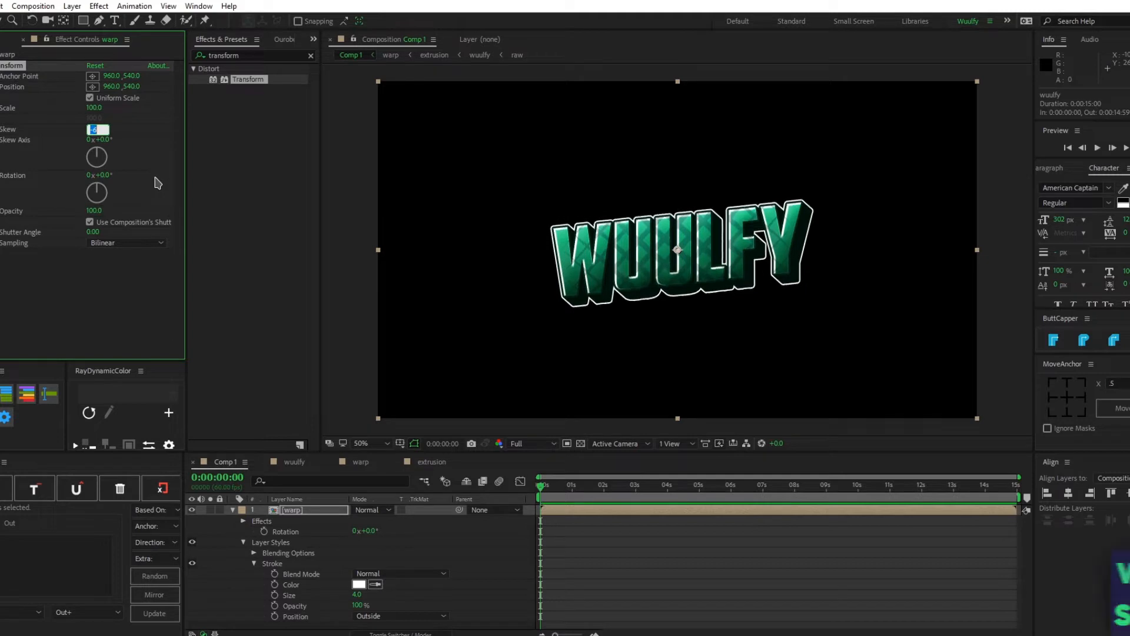
left_click(580, 533)
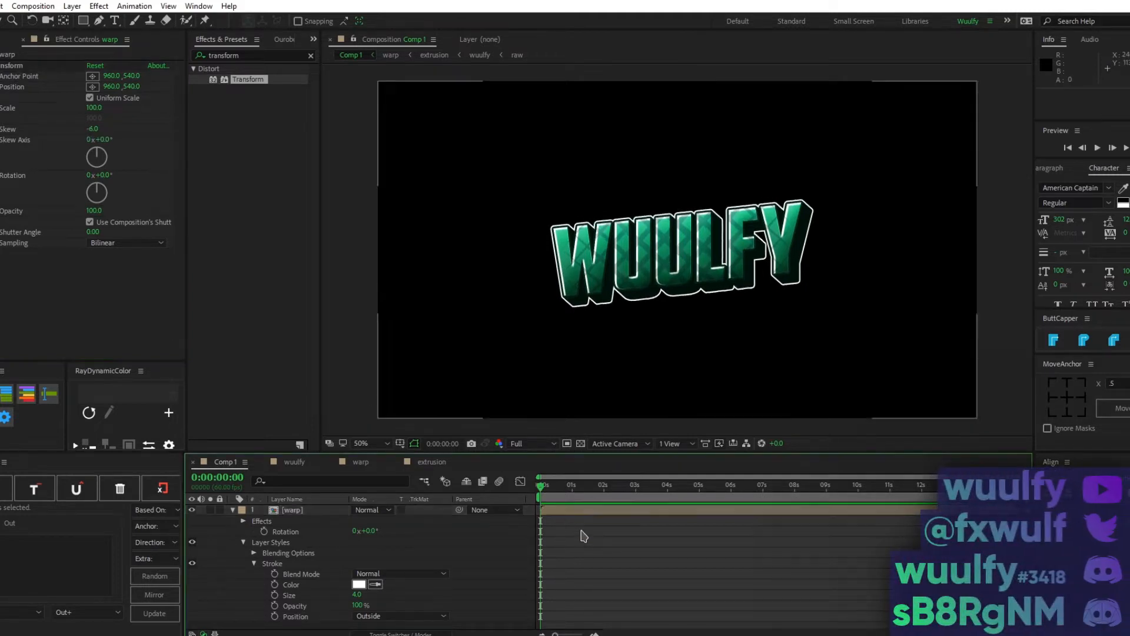
Try rotating the skewed warp layer, undo the rotation, and delete the Transform effect.
left_click_drag(378, 534, 591, 524)
key("ctrl+z")
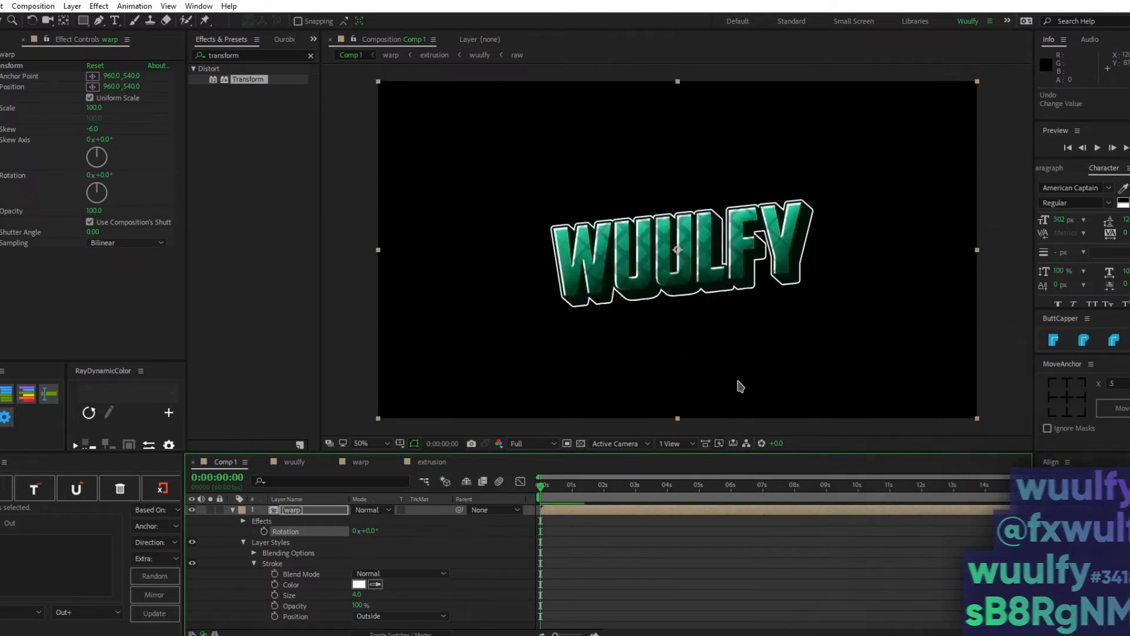
left_click(721, 571)
left_click(3, 66)
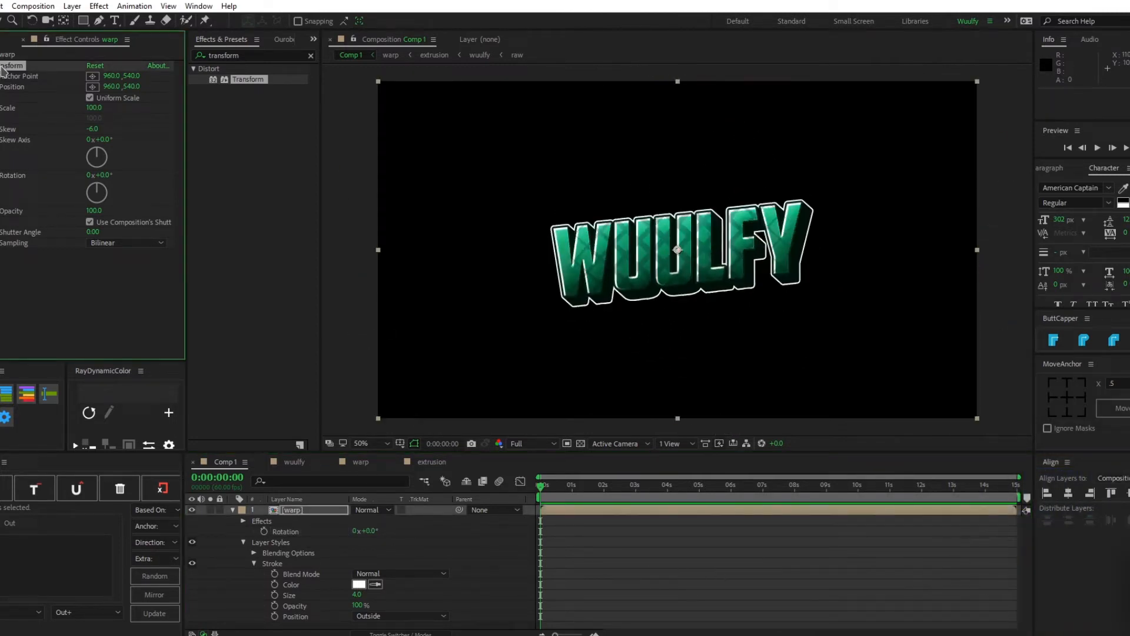
key("Delete")
Apply the Warp effect to the warp layer with the Arch style and a Bend of 13.
left_click(207, 55)
type("warp")
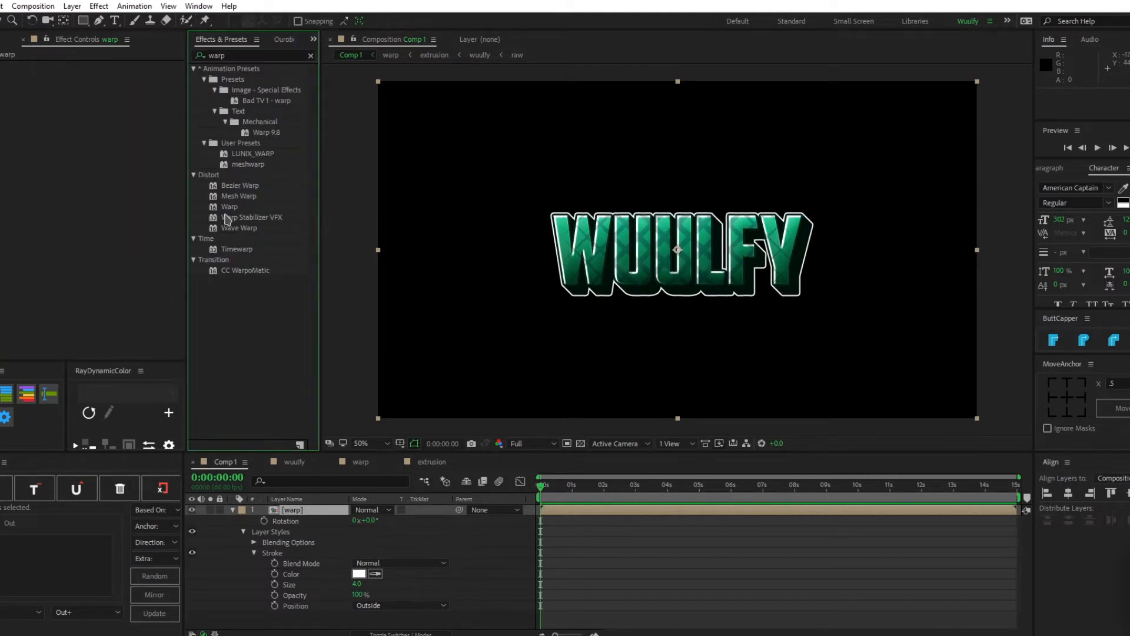
double_click(229, 206)
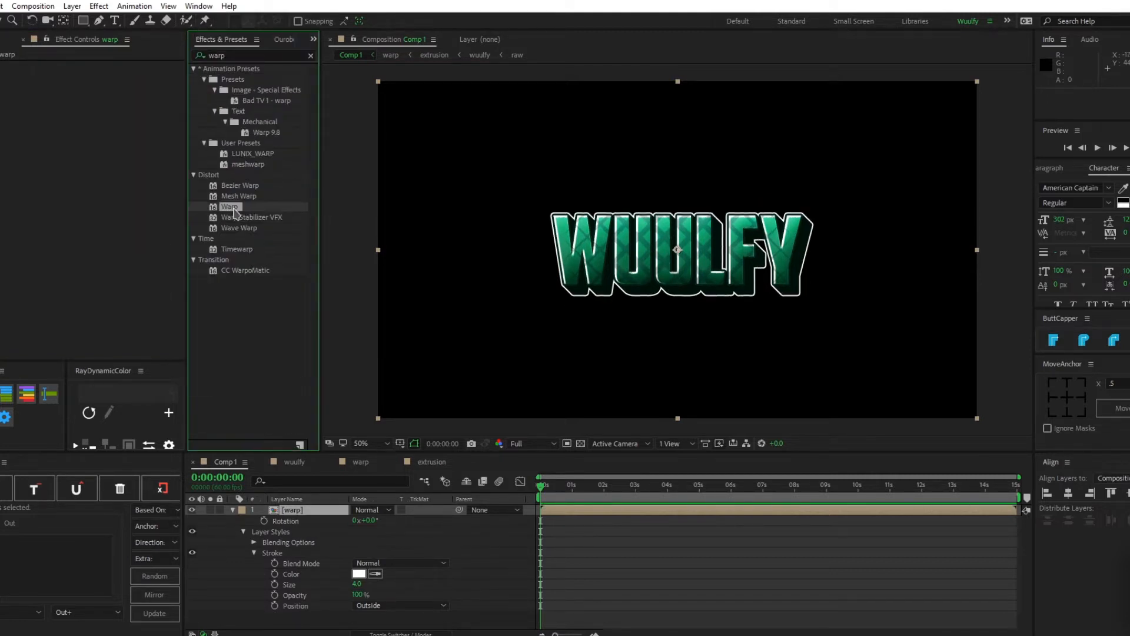
left_click(94, 97)
type("0")
left_click(124, 76)
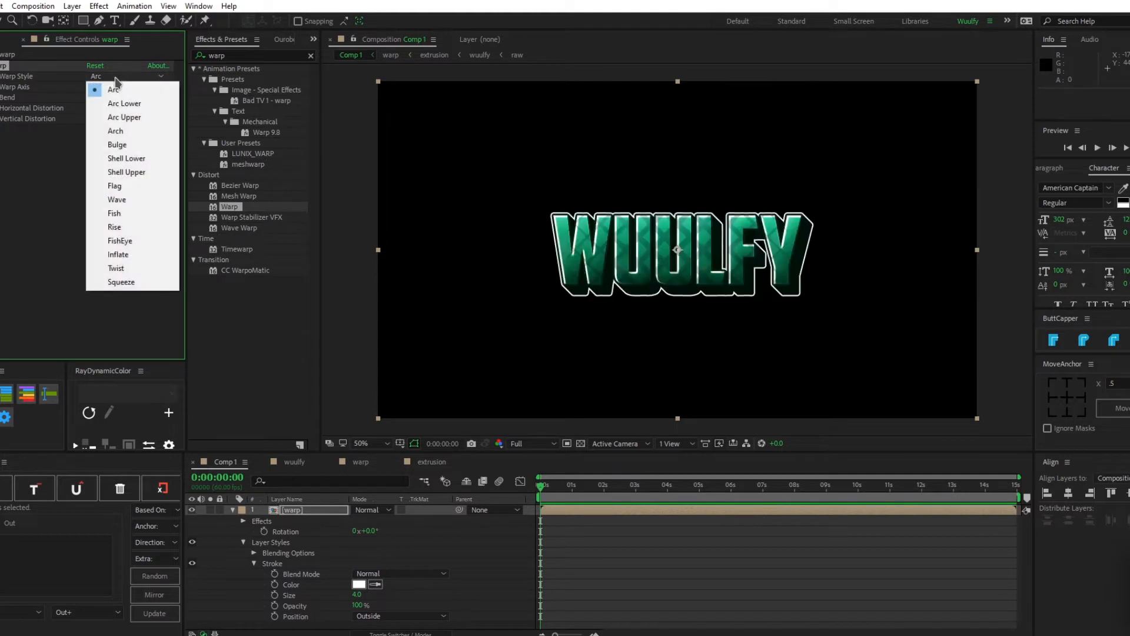
left_click(123, 139)
left_click_drag(88, 101, 96, 98)
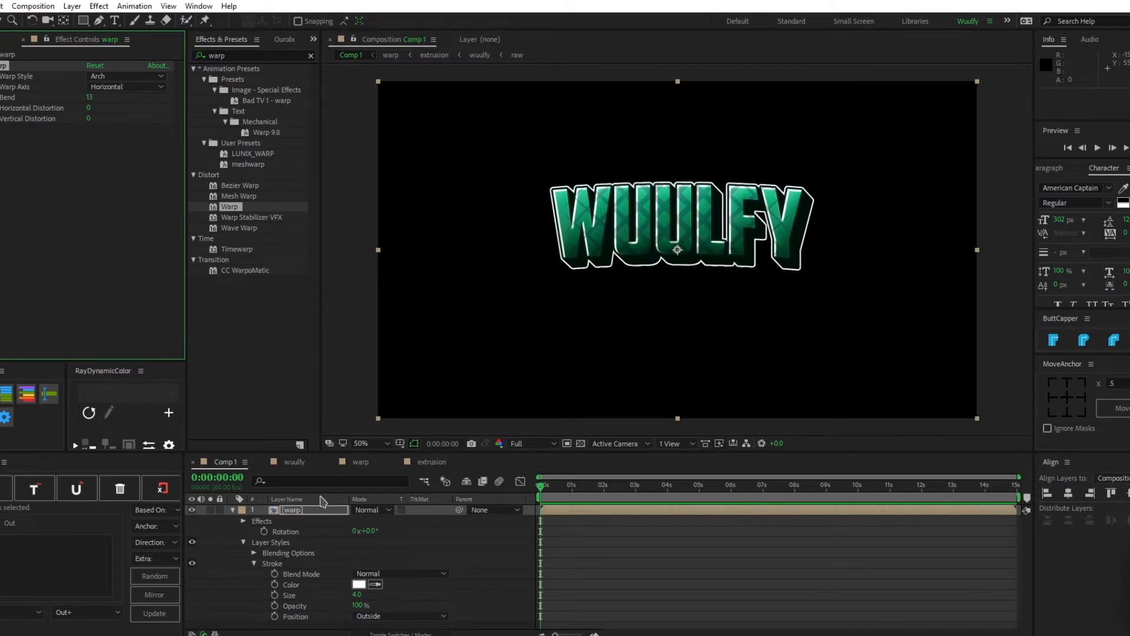
Unlink the warp layer's scale and set its vertical scale to 103%.
key("s")
left_click(356, 520)
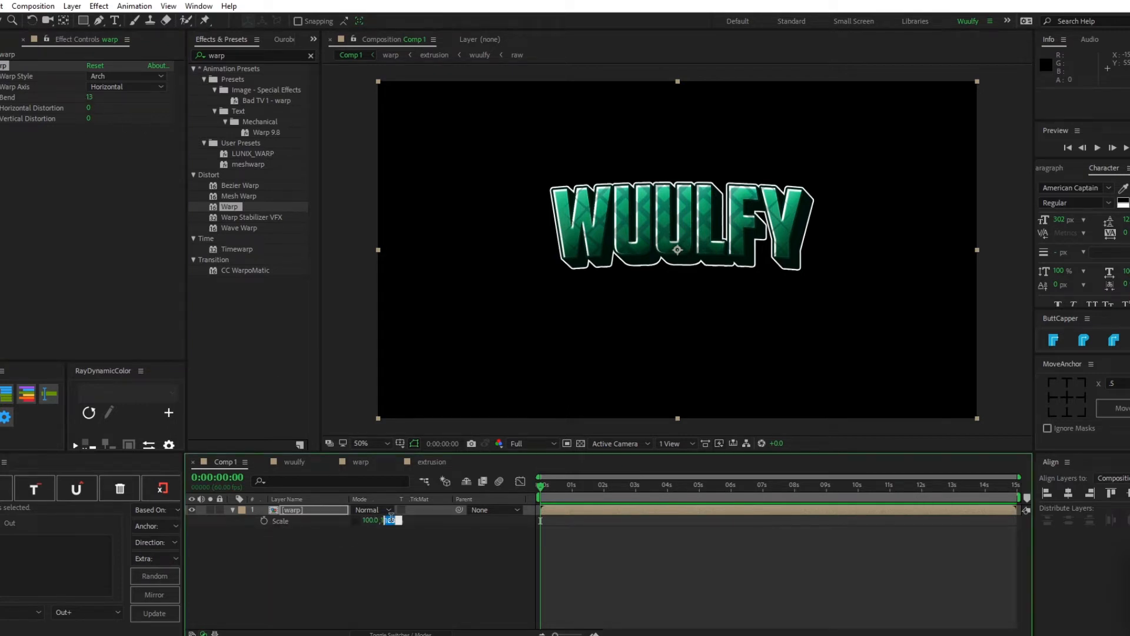
left_click(388, 522)
type("104")
key("Return")
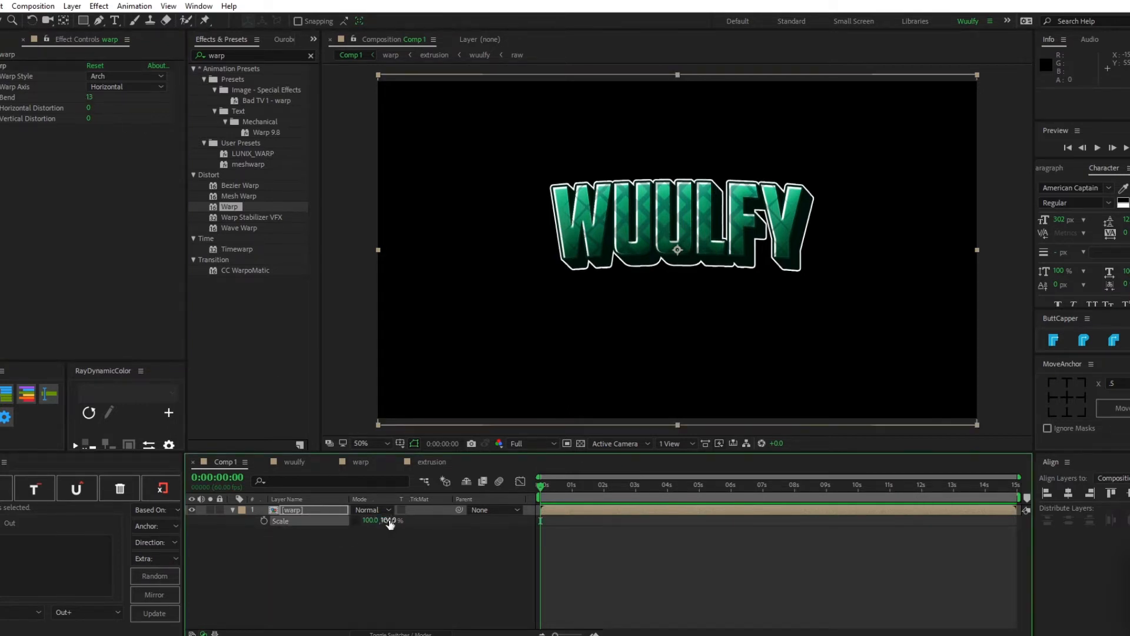
type("03")
key("Return")
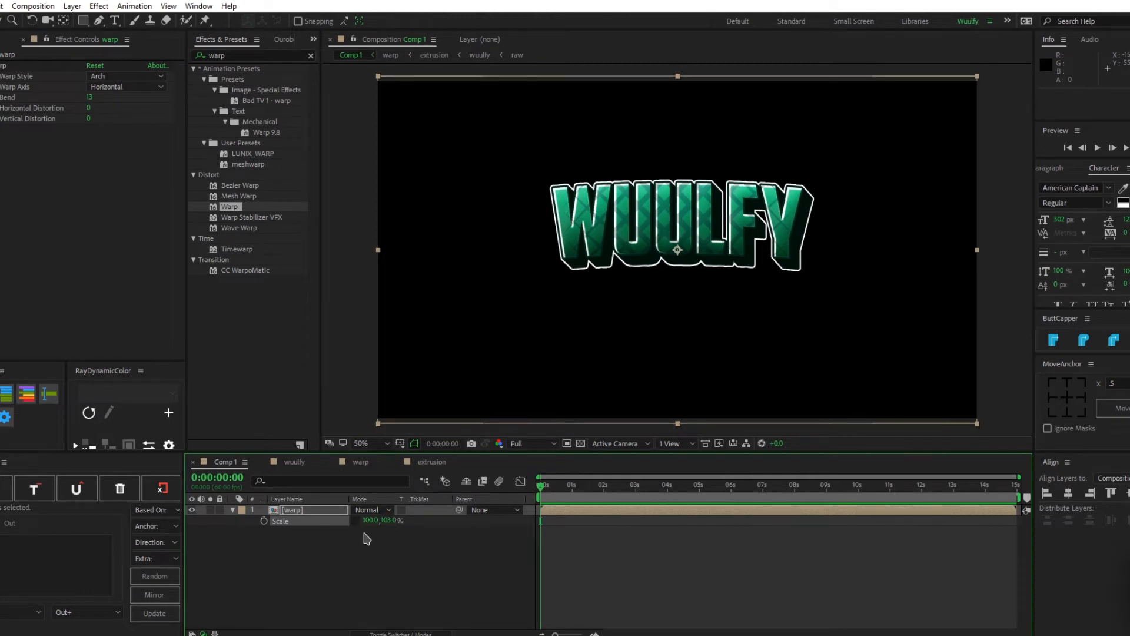
Try rotating the arched warp layer, undo the rotation, scale and bend changes, and delete the Warp effect.
key("a")
left_click_drag(379, 520, 500, 508)
key("r")
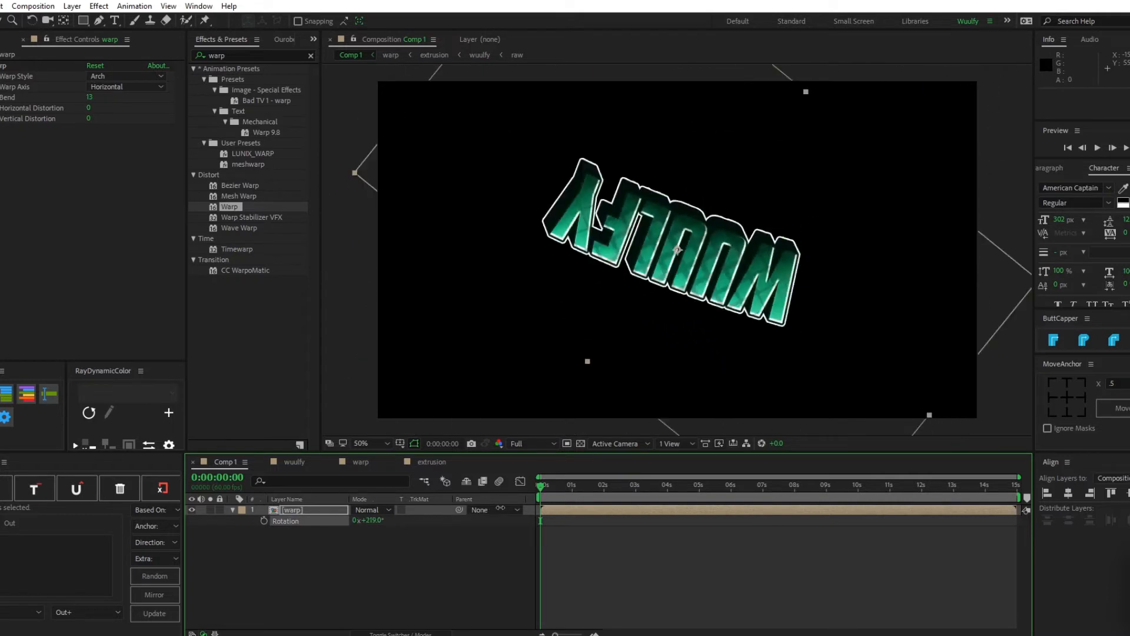
key("ctrl+z")
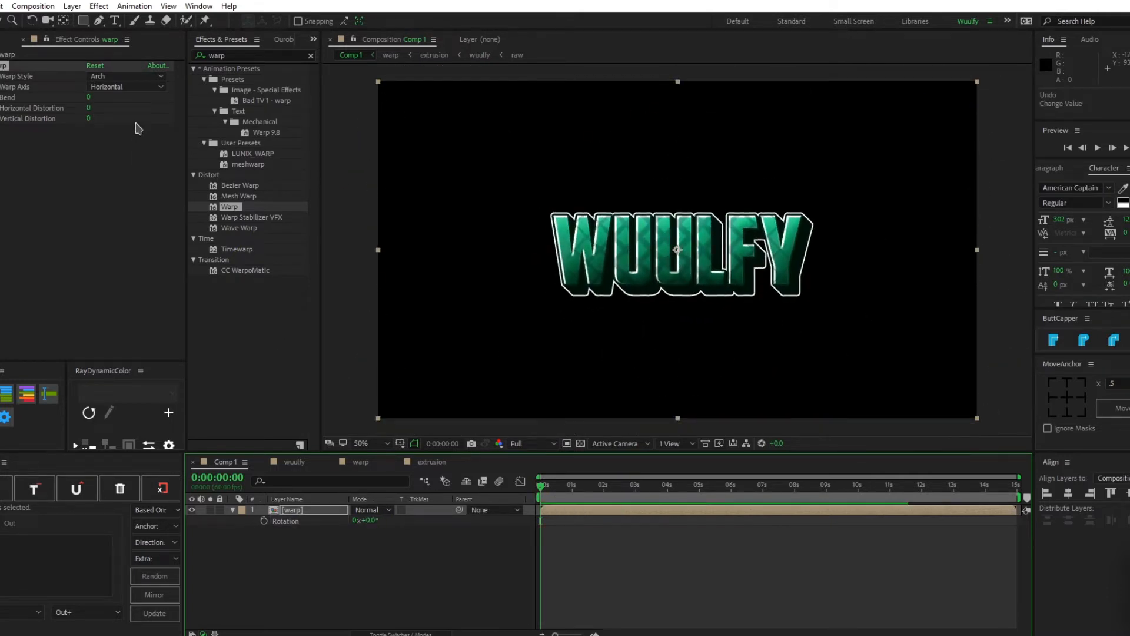
key("Delete")
Apply the Mesh Warp effect to the warp layer below its Arc warp and set Columns to 6.
double_click(238, 195)
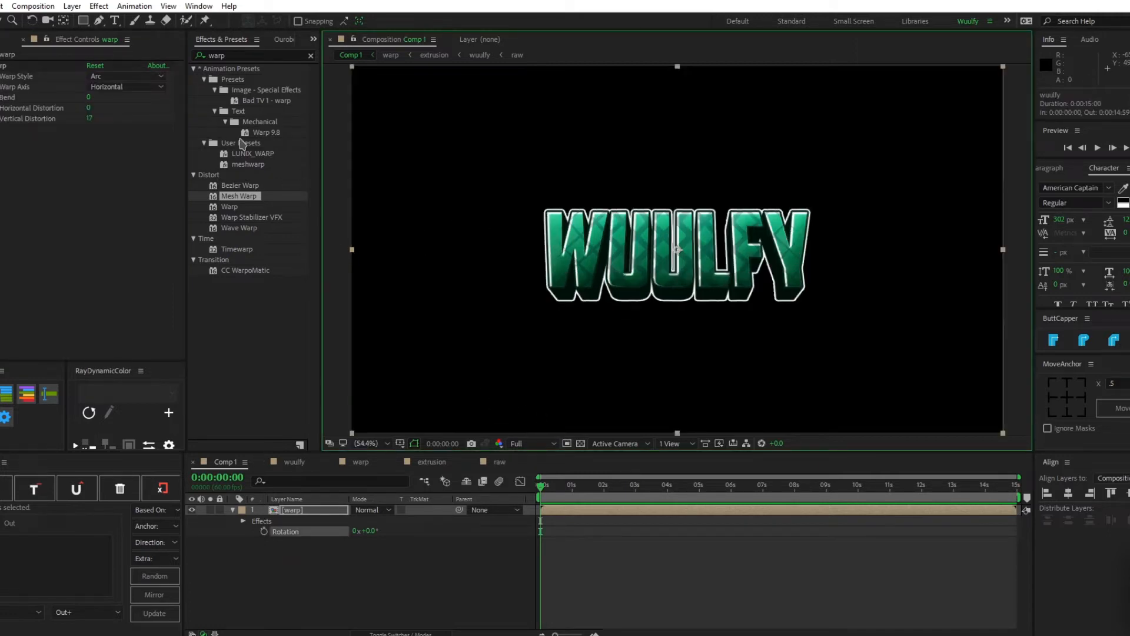
left_click_drag(246, 202, 365, 217)
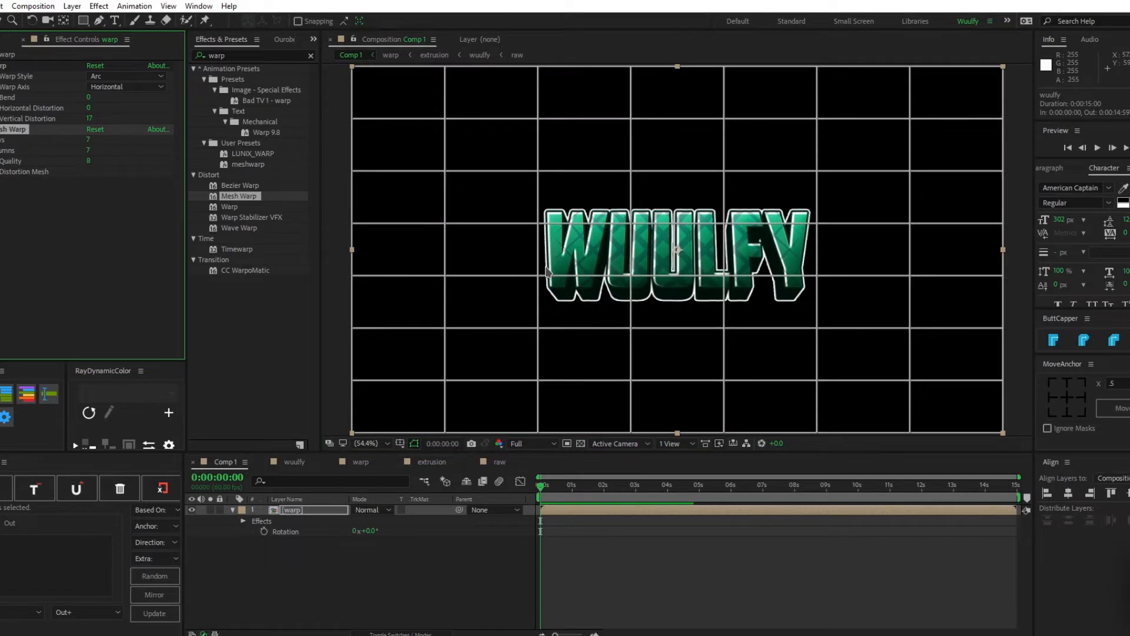
left_click(88, 150)
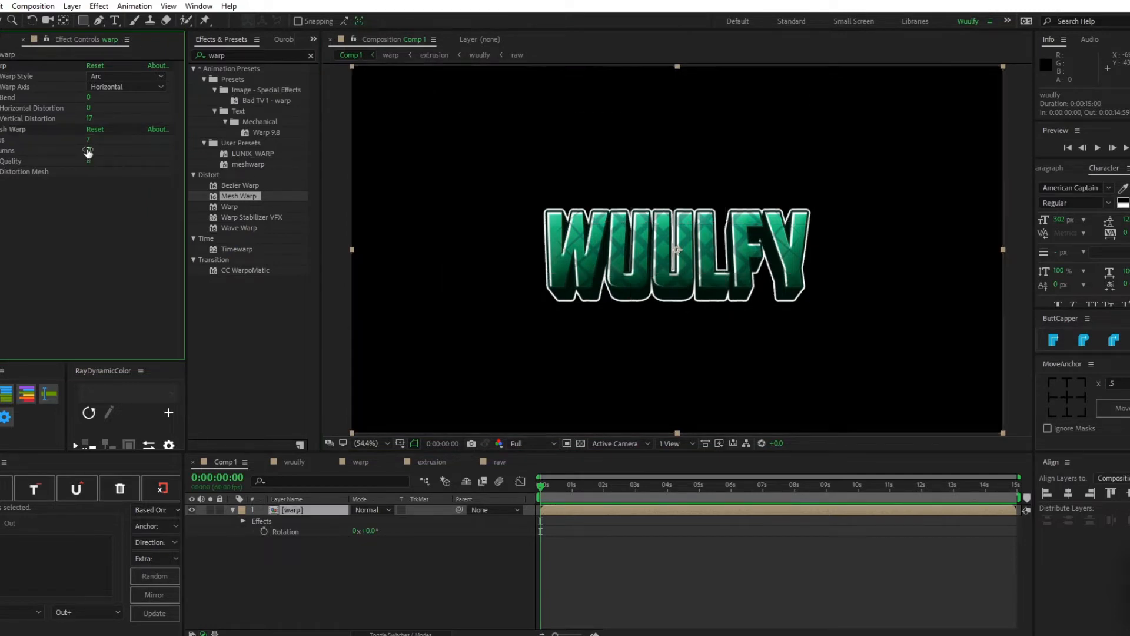
key("Down")
key("Down")
key("Up")
key("Up")
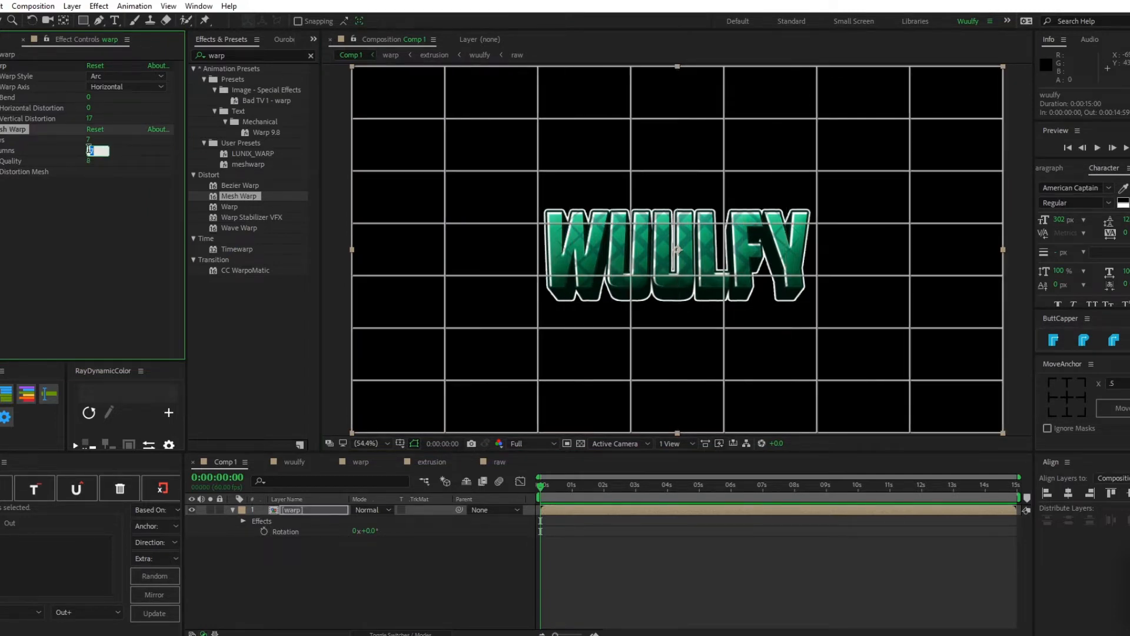
key("Down")
key("Down")
key("Up")
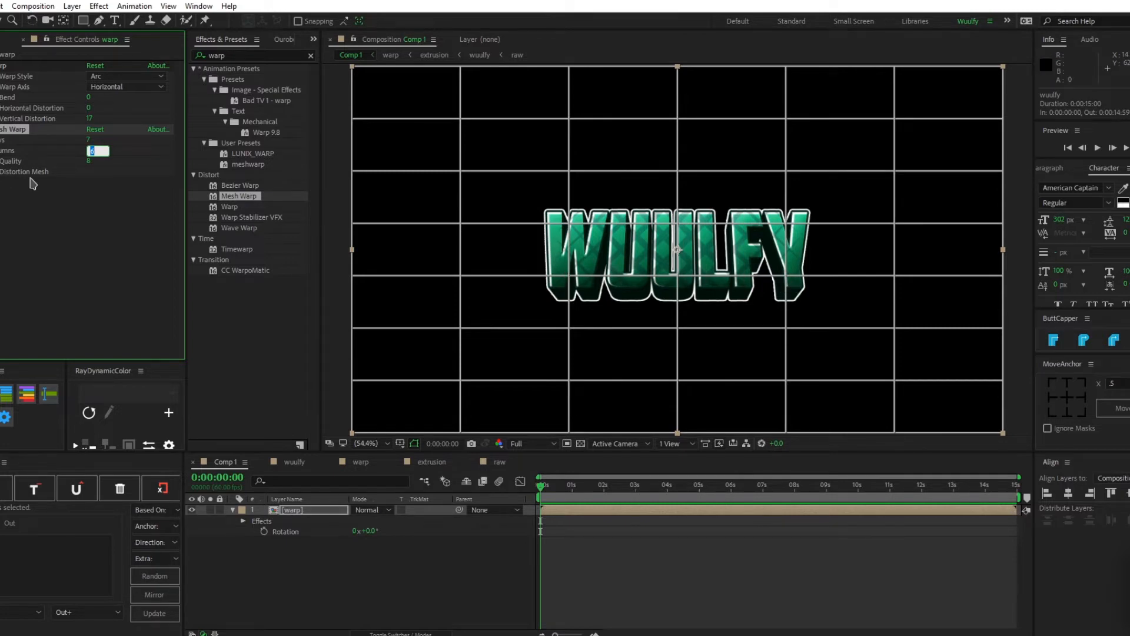
left_click(81, 165)
Set the Mesh Warp's Rows to 3 and Quality to 10.
left_click(88, 139)
key("Up")
key("Up")
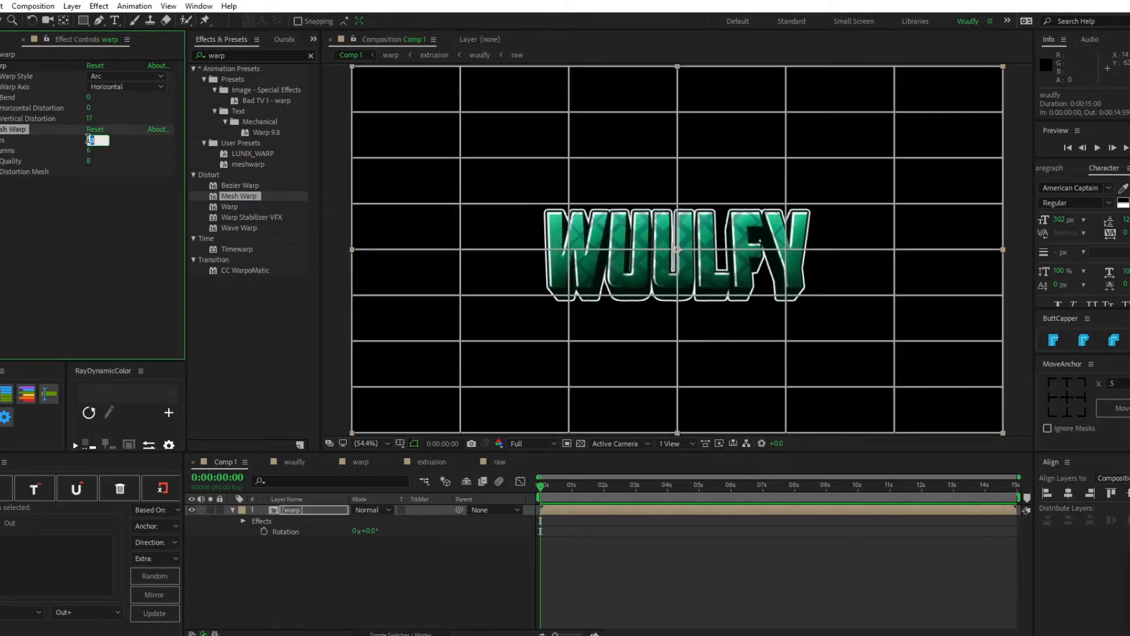
key("Down")
key("Down")
key("Down")
key("Down")
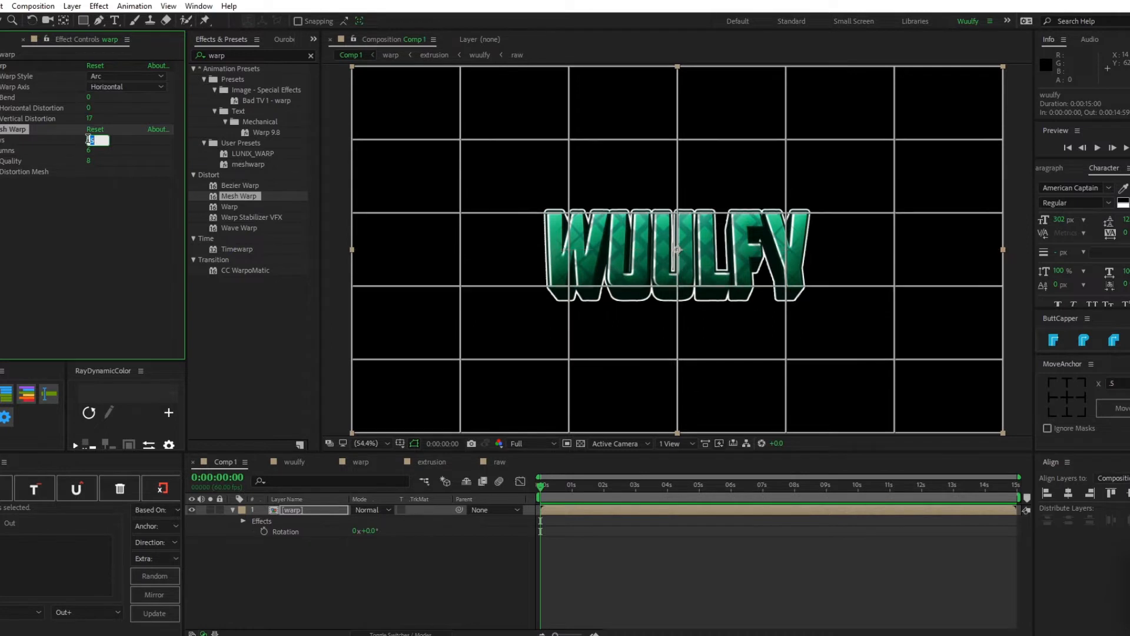
key("Down")
key("Down")
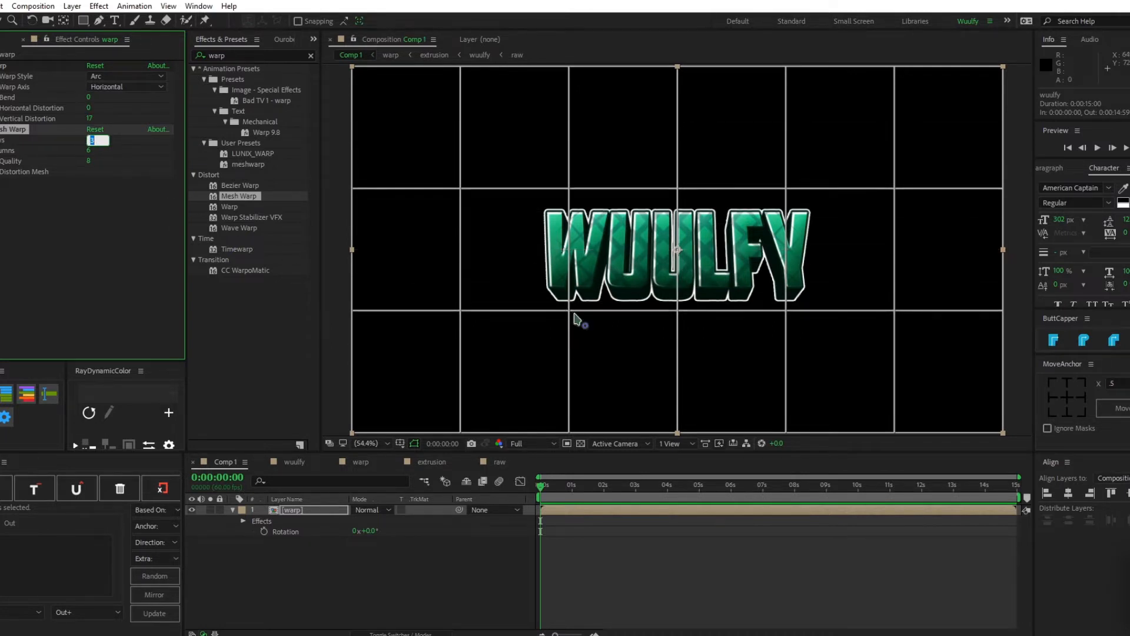
left_click(156, 204)
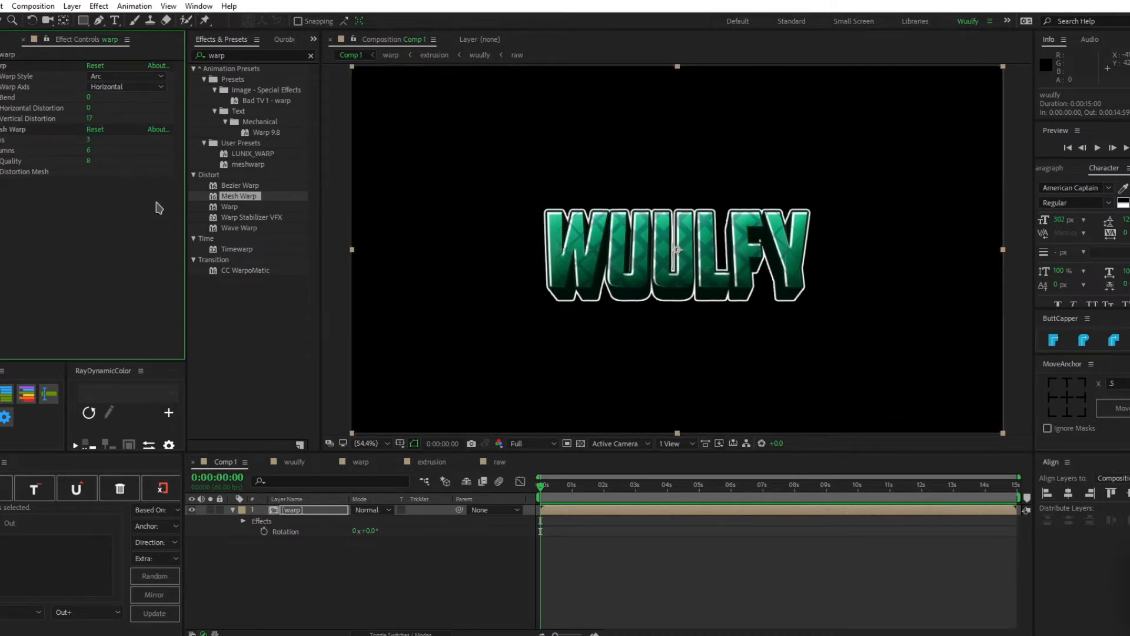
left_click(88, 161)
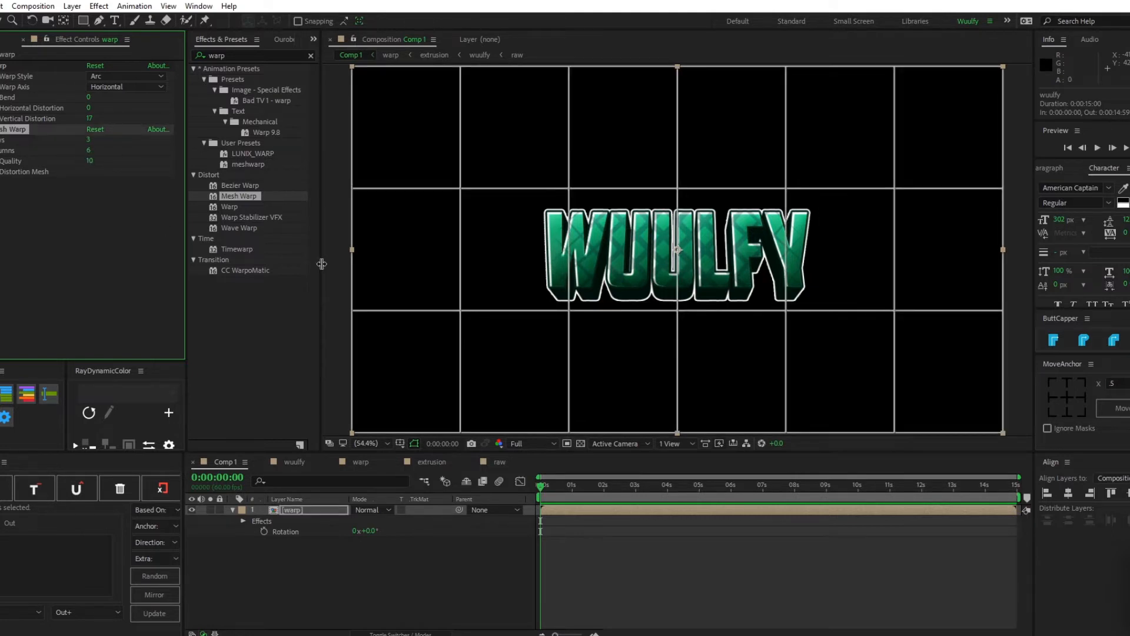
Lower the bottom-row mesh points beneath the Y and the W slightly, and the far-left one a little more.
left_click(569, 311)
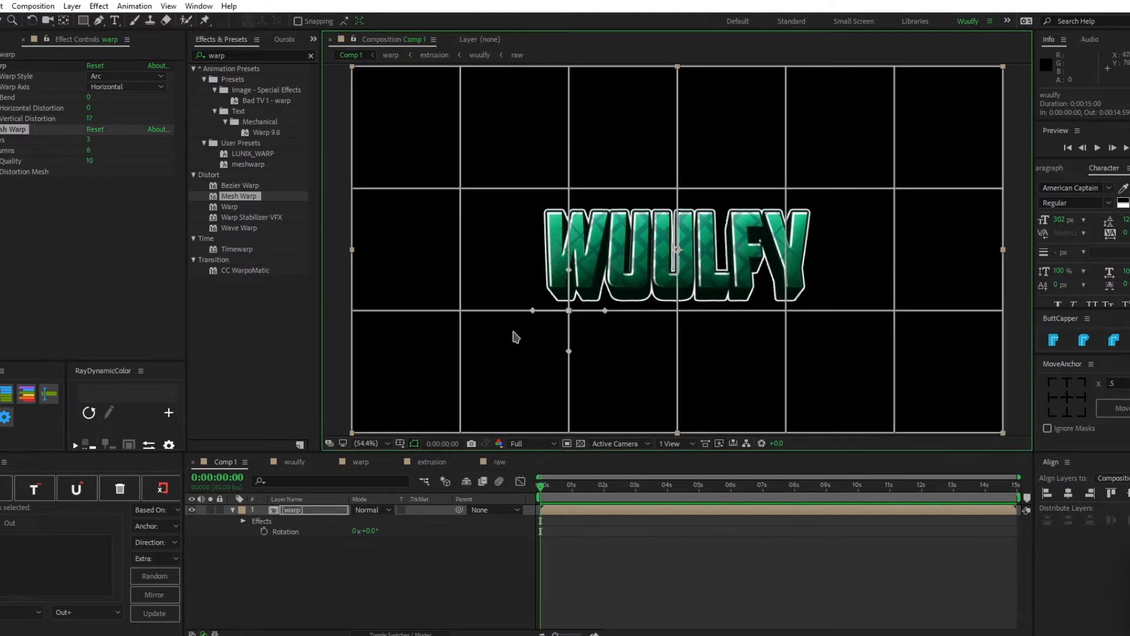
left_click(786, 311)
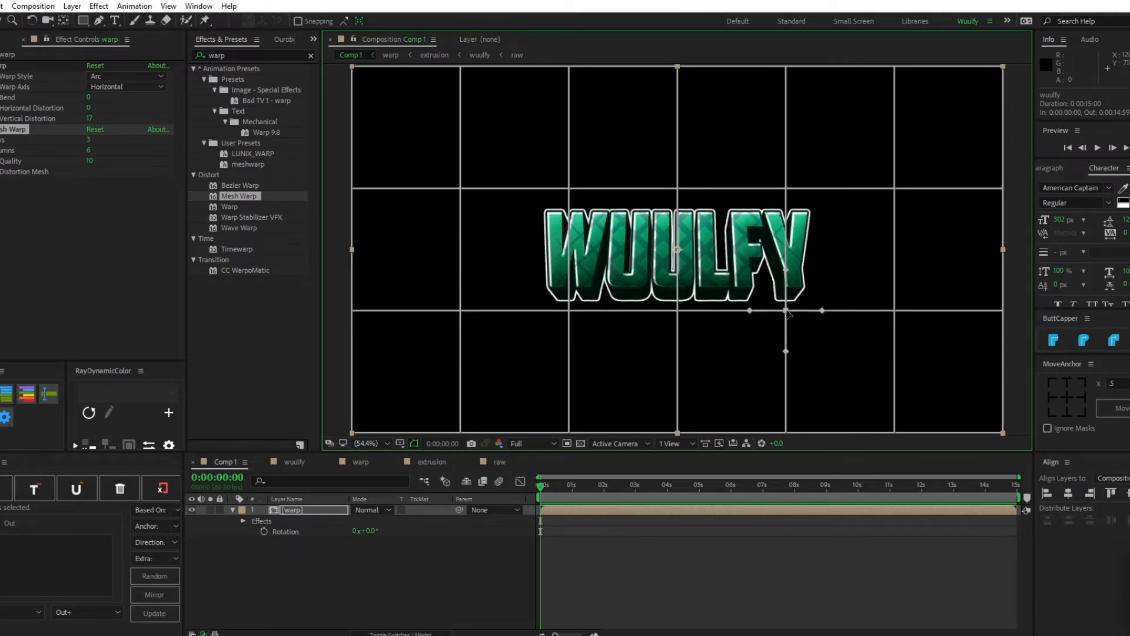
left_click_drag(786, 311, 787, 318)
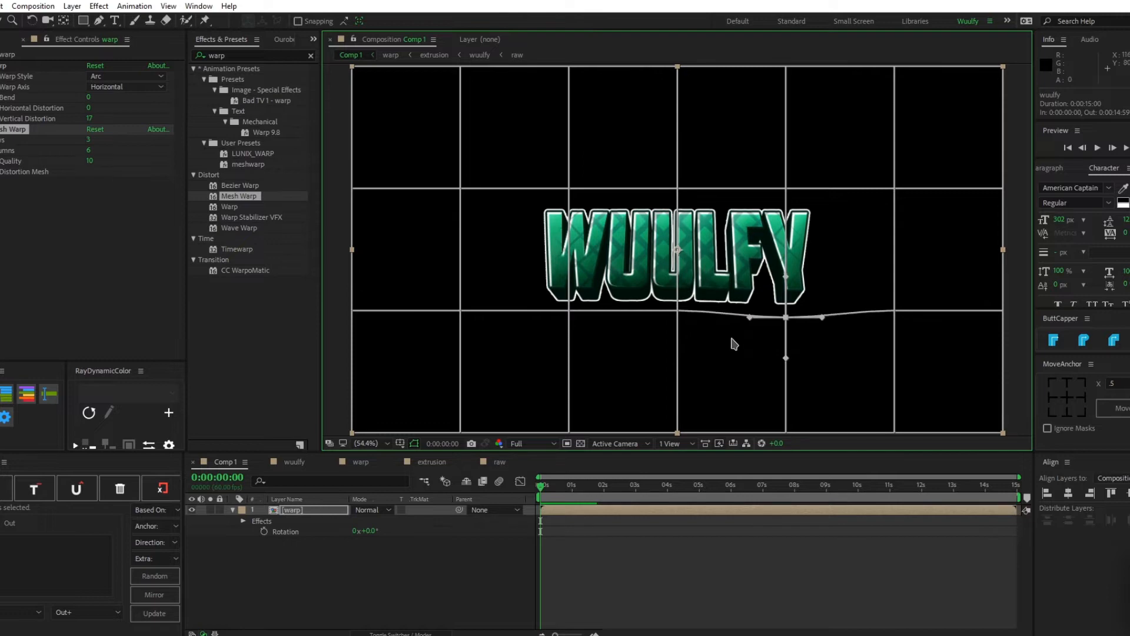
left_click_drag(569, 310, 569, 317)
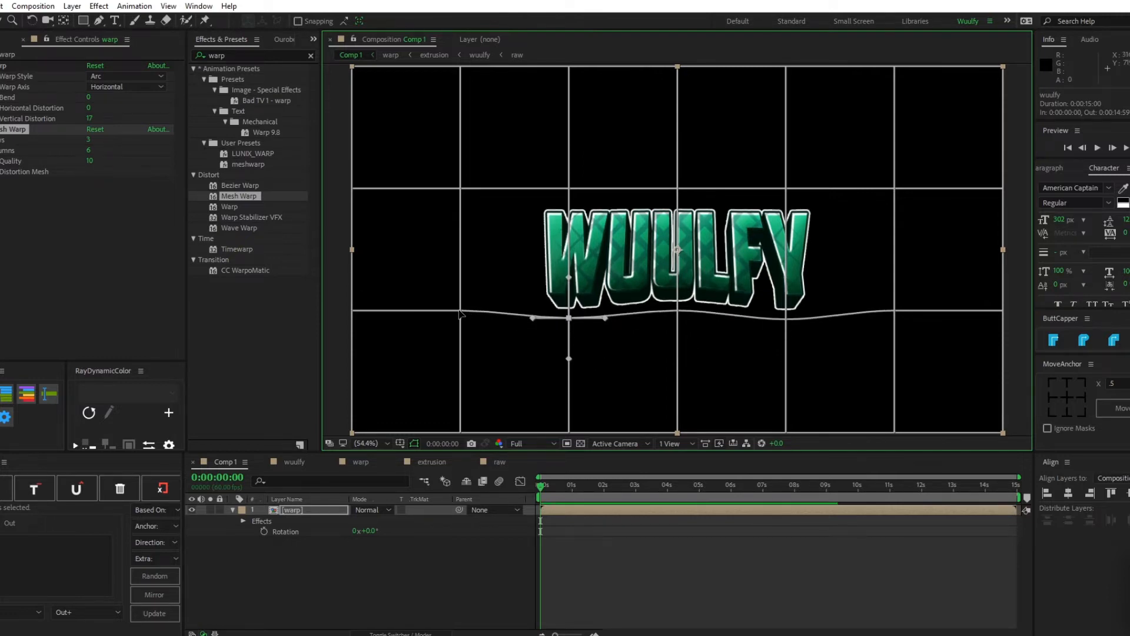
left_click_drag(460, 311, 460, 326)
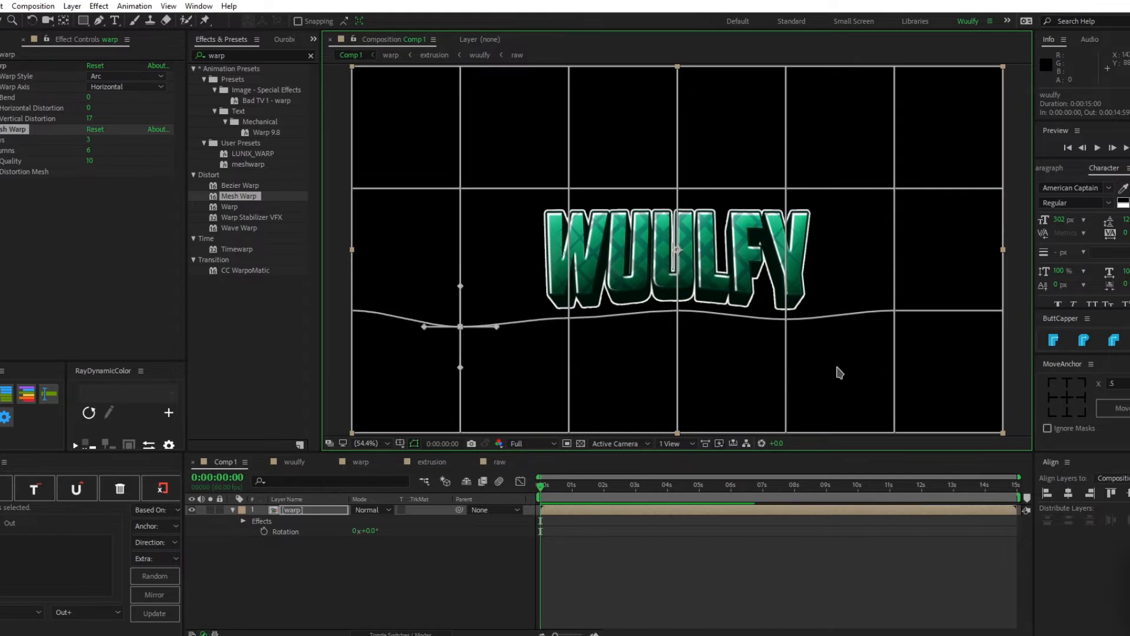
Nudge the far-right mesh point of the lower grid line down to mirror the one on the far left.
left_click(894, 310)
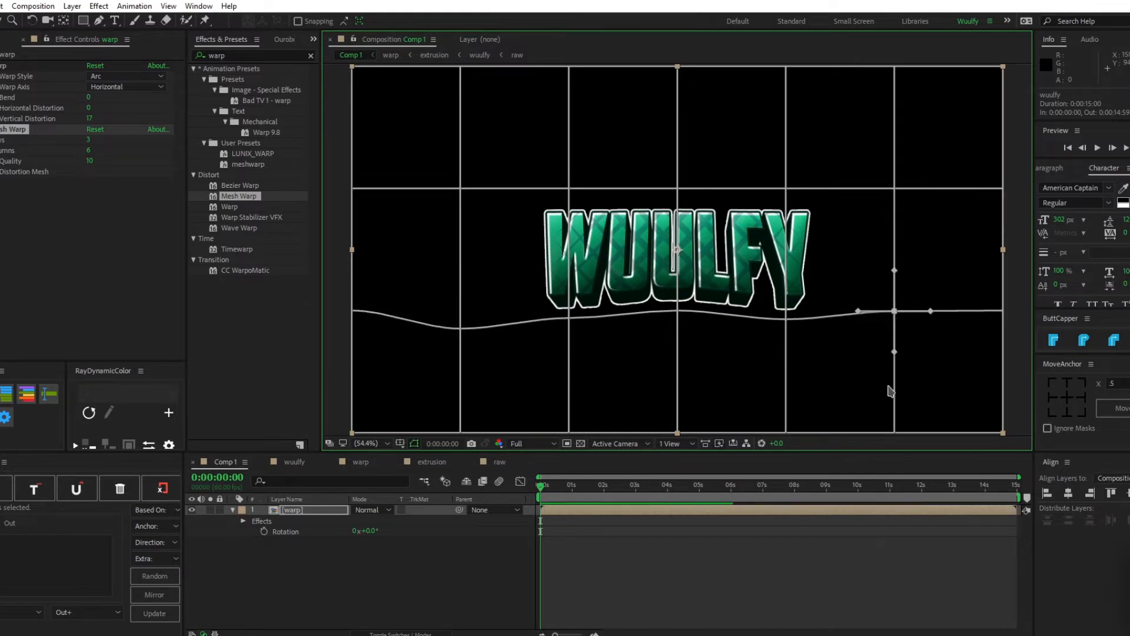
key("Down")
key("Down")
key("Down")
key("Down")
key("Down")
key("Down")
key("Down")
key("Down")
key("Down")
key("Down")
key("Down")
key("Down")
key("Down")
key("Down")
key("Down")
key("Down")
key("Down")
key("Down")
key("Down")
key("Down")
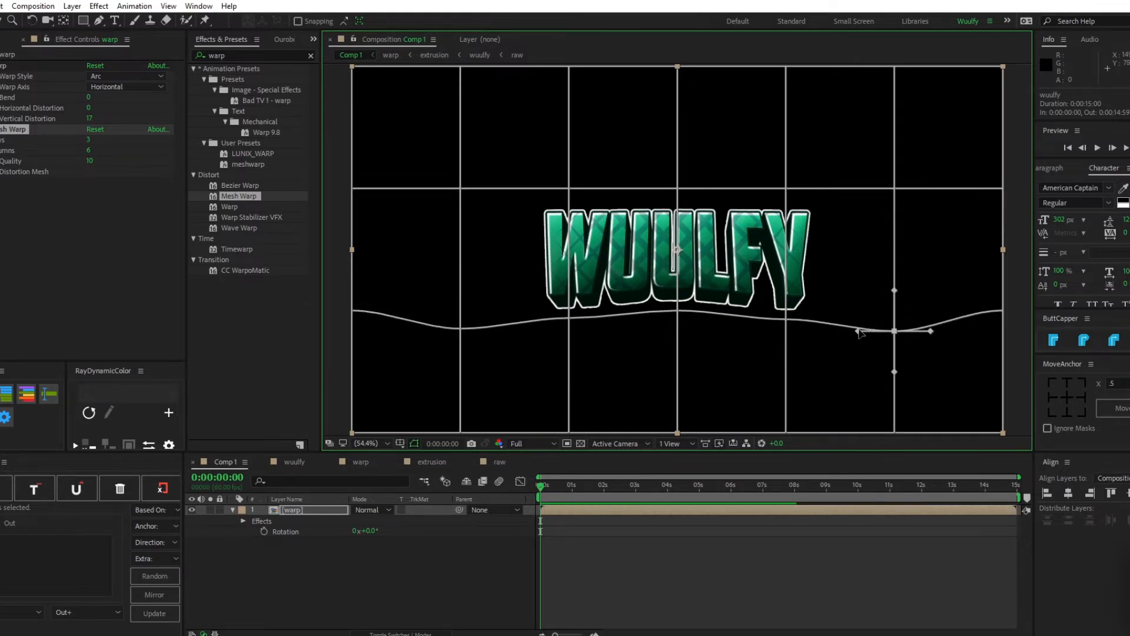
Tilt the horizontal handles of the lower mesh points beneath the Y and W into a smooth arch, and deselect the layer.
left_click(786, 320)
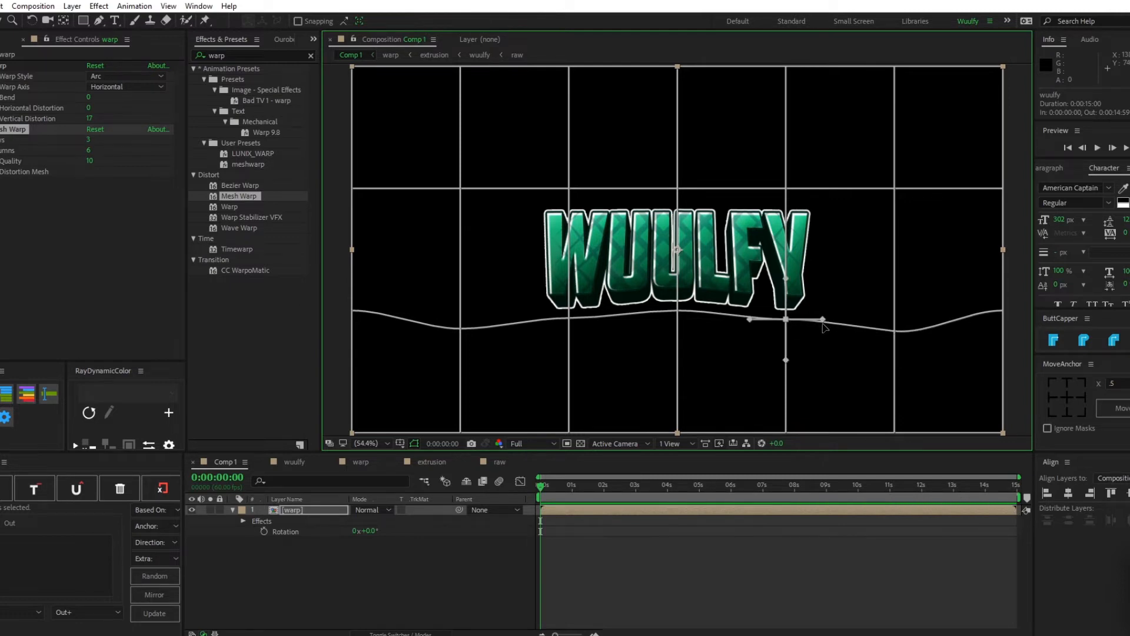
left_click_drag(823, 322, 825, 325)
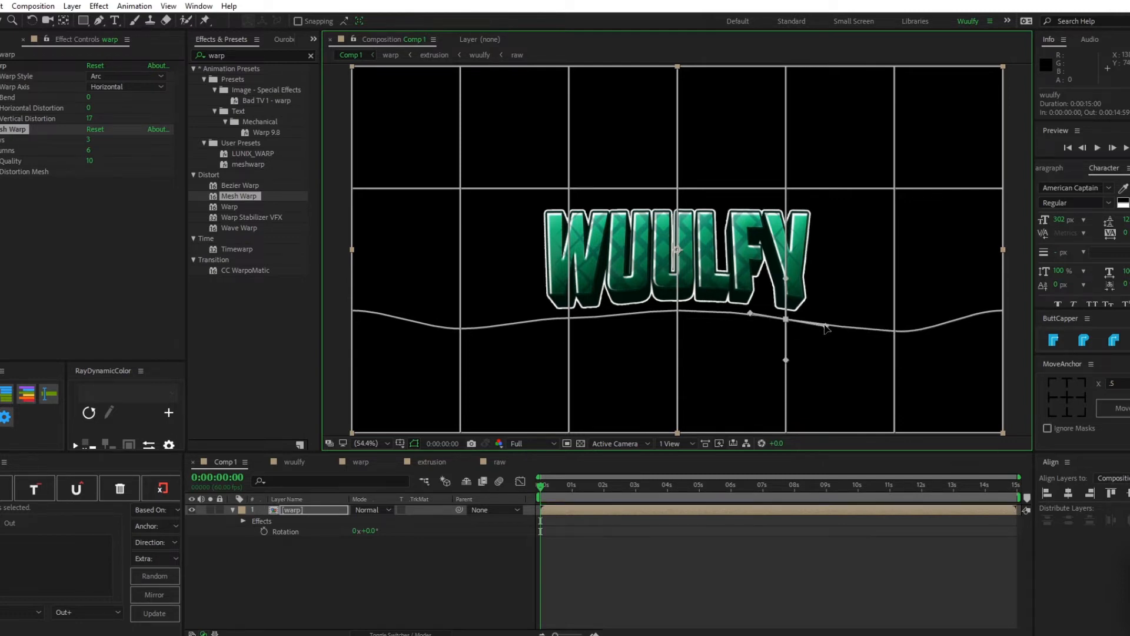
left_click(569, 318)
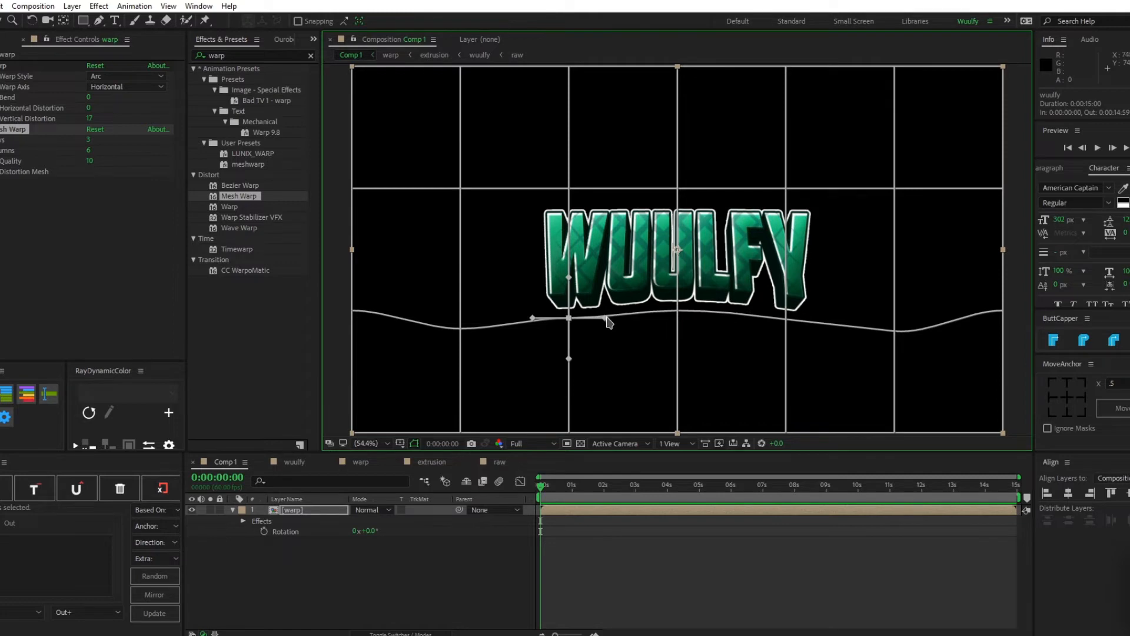
left_click_drag(607, 316, 608, 316)
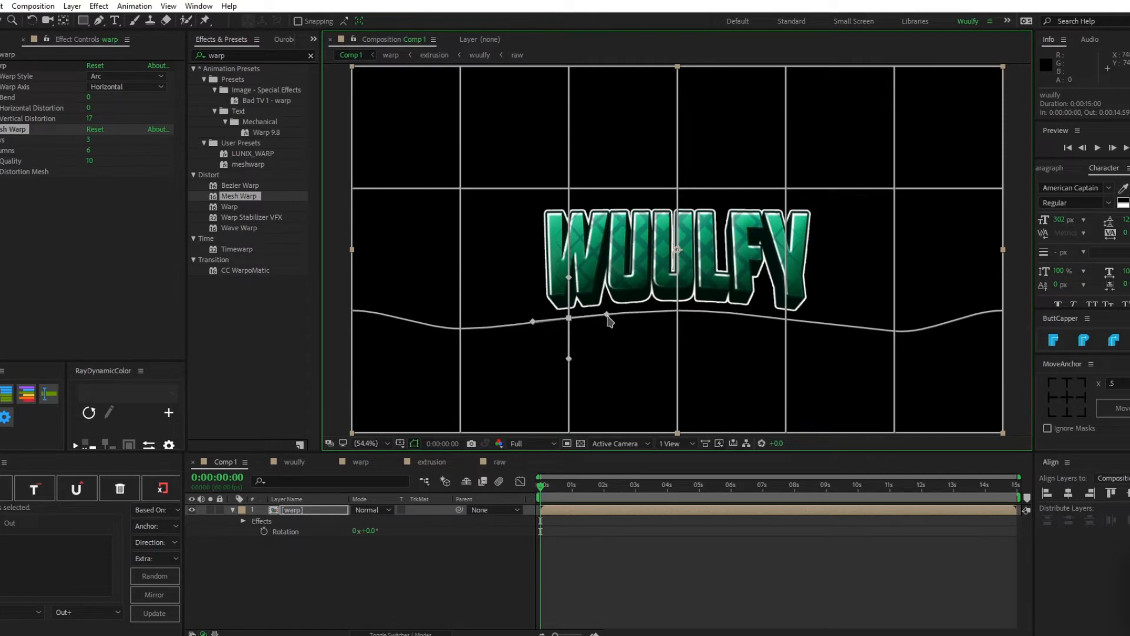
left_click(614, 588)
Try rotating the mesh-warped title layer and undo the rotation.
key("/")
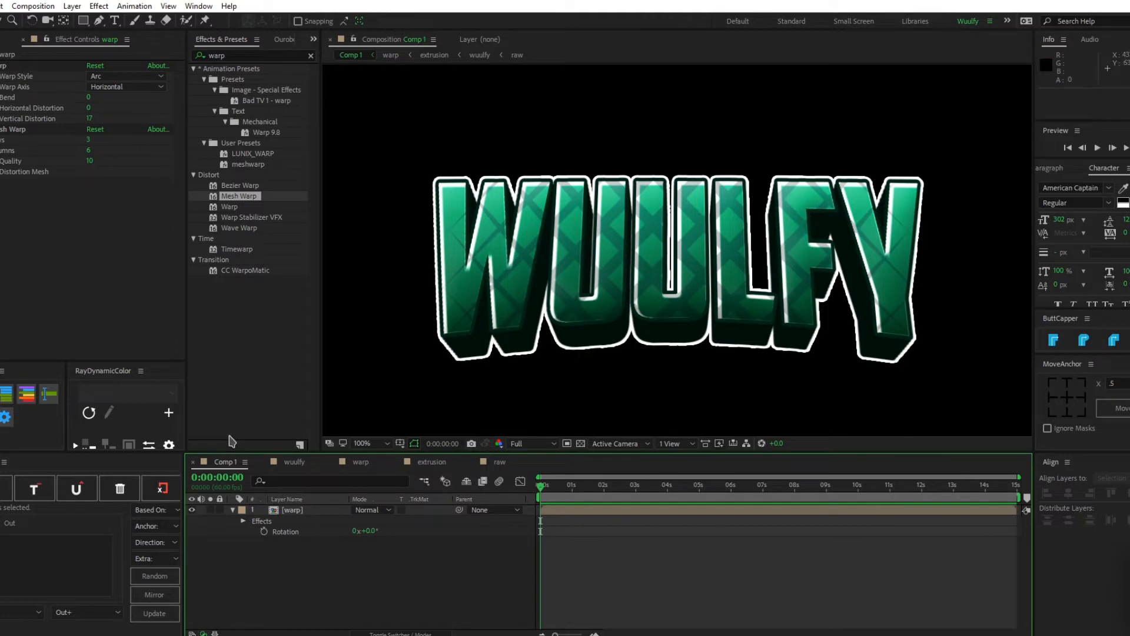
left_click_drag(370, 531, 561, 518)
scroll(688, 315, "down", 1)
key("ctrl+z")
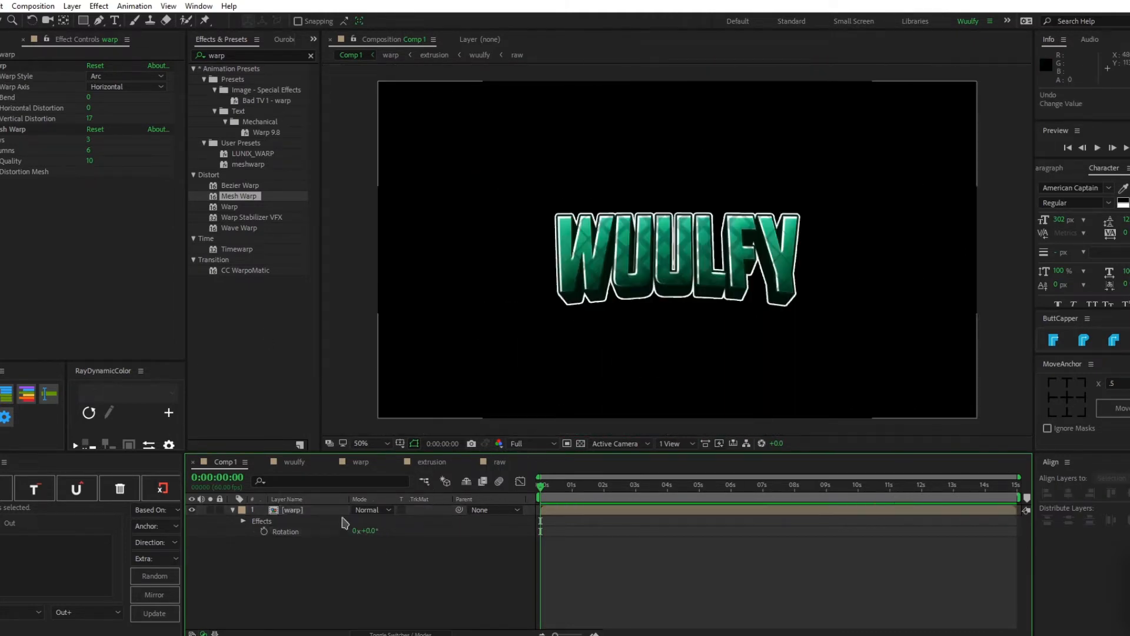
Try placing Mesh Warp ahead of Warp in the effect order, restore the original order, and deselect the layer.
left_click_drag(87, 121, 110, 124)
left_click_drag(5, 65, 37, 159)
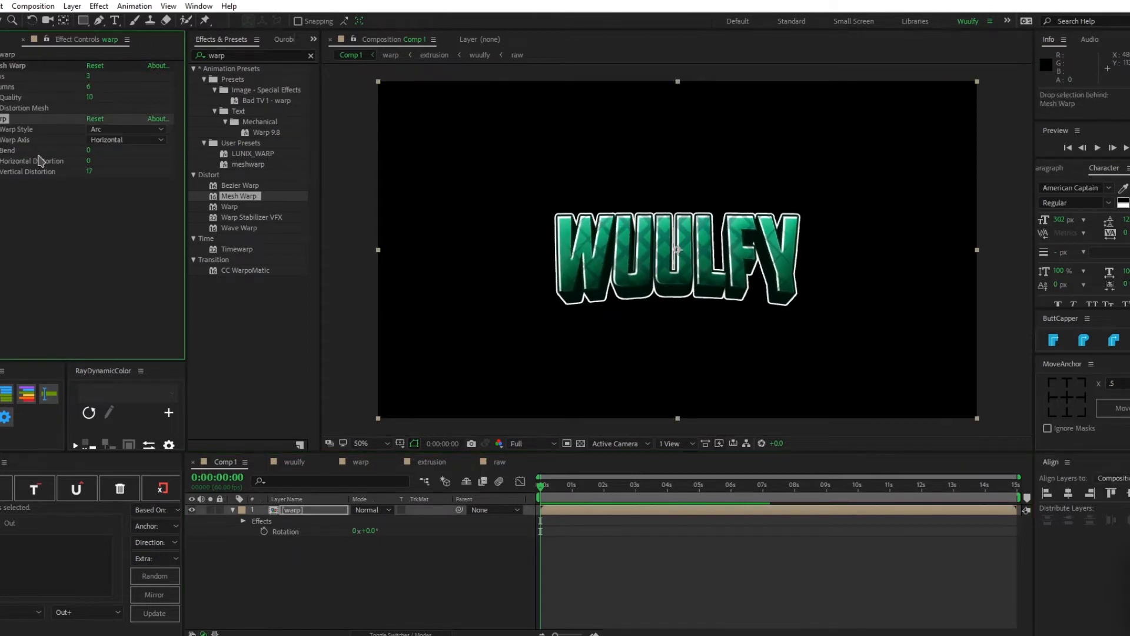
left_click_drag(1, 114, 7, 61)
left_click_drag(8, 121, 21, 148)
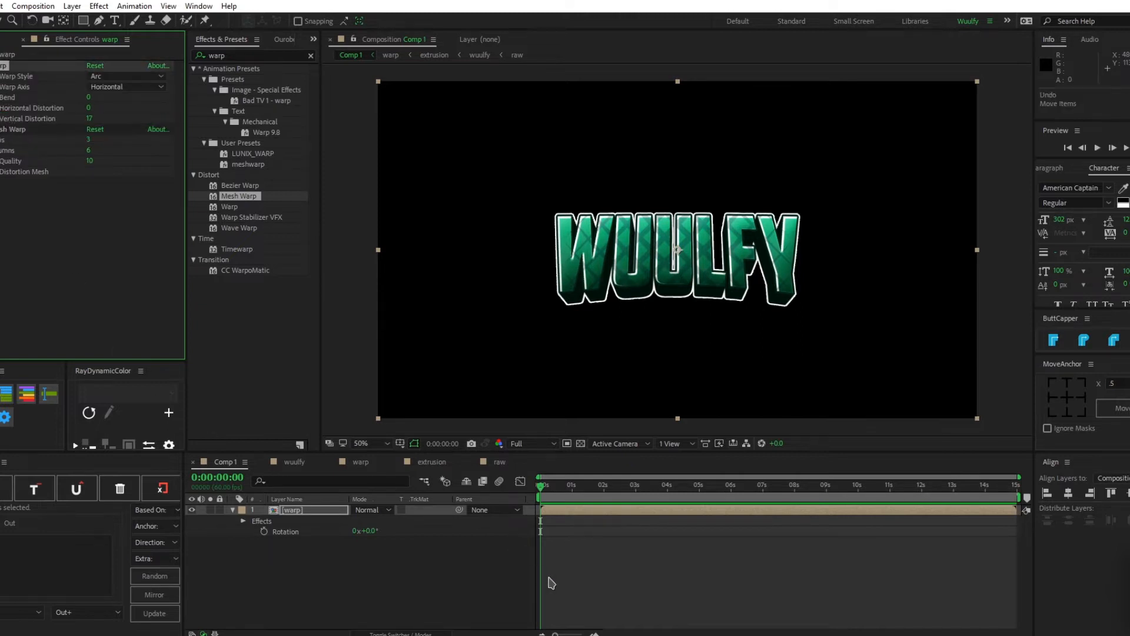
left_click(624, 597)
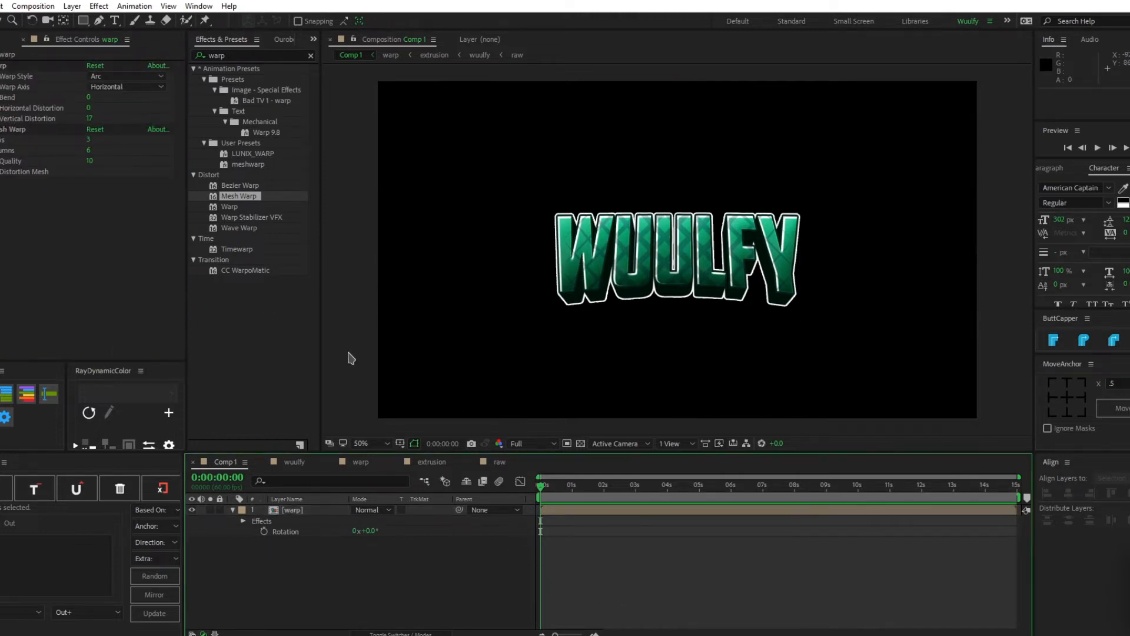
Create a new 1920 x 1080, 60 fps composition named "editor" in the project.
left_click(2, 39)
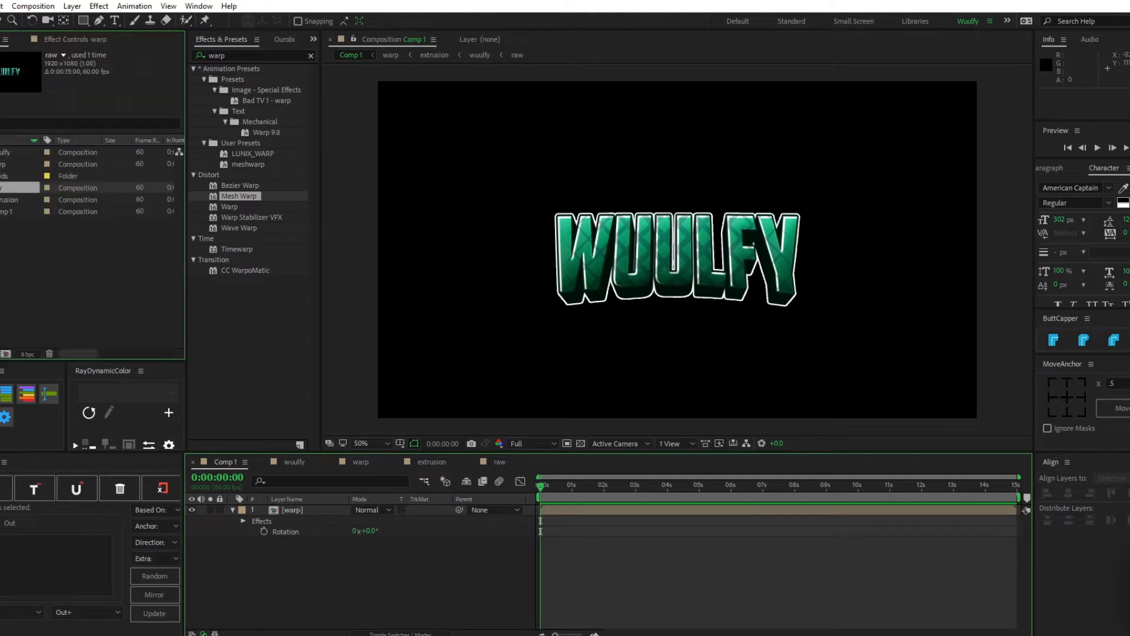
left_click(80, 285)
right_click(81, 289)
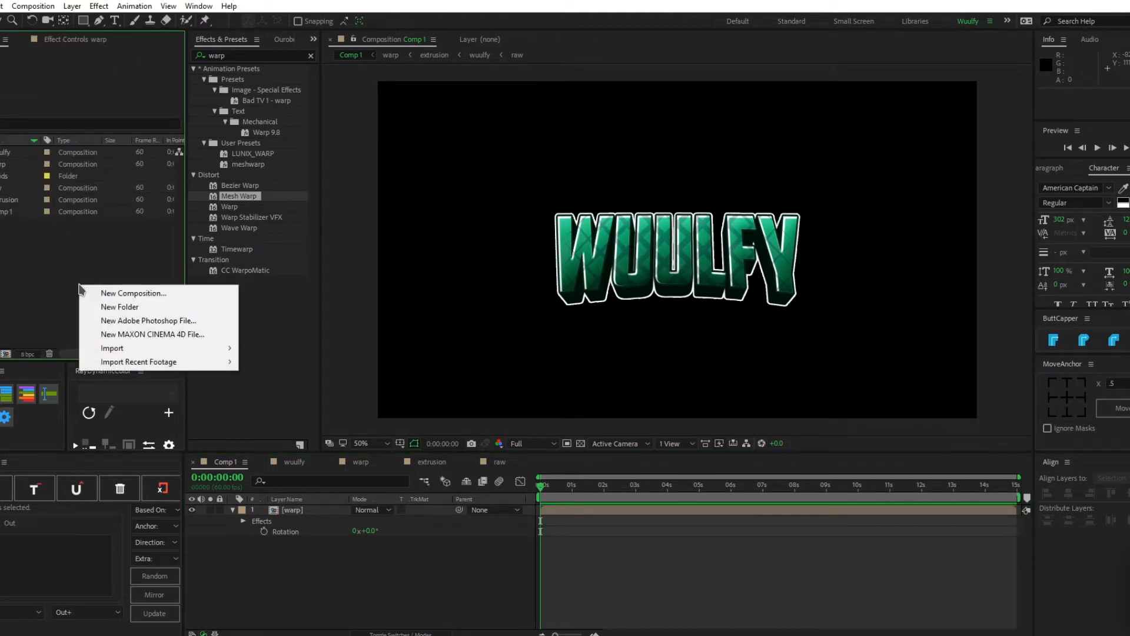
left_click(112, 291)
type("editor")
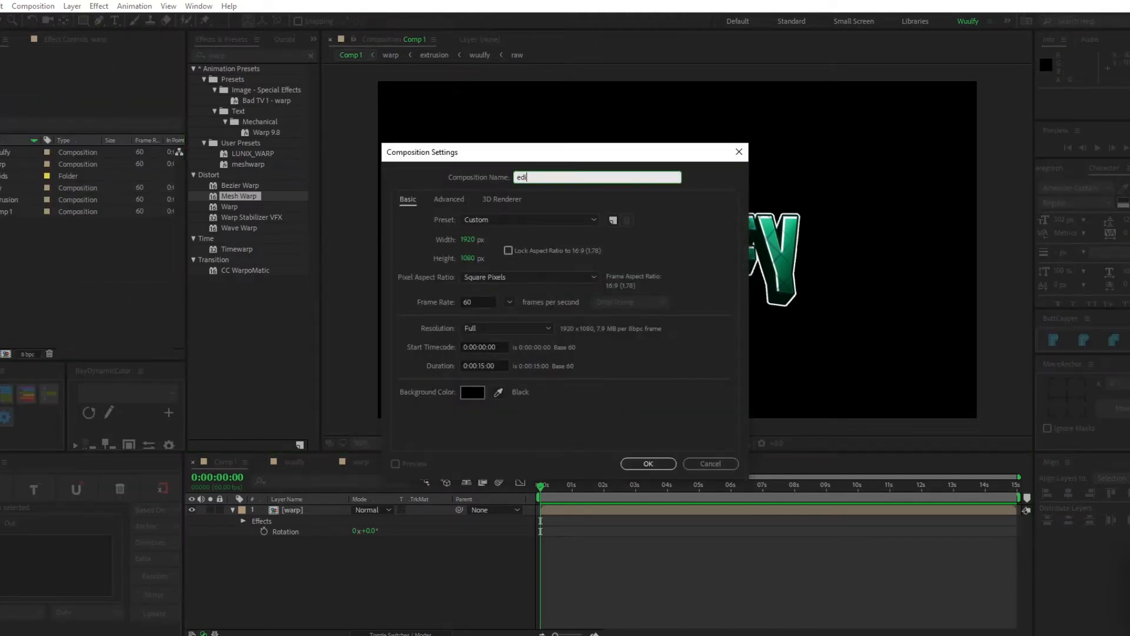
key("Return")
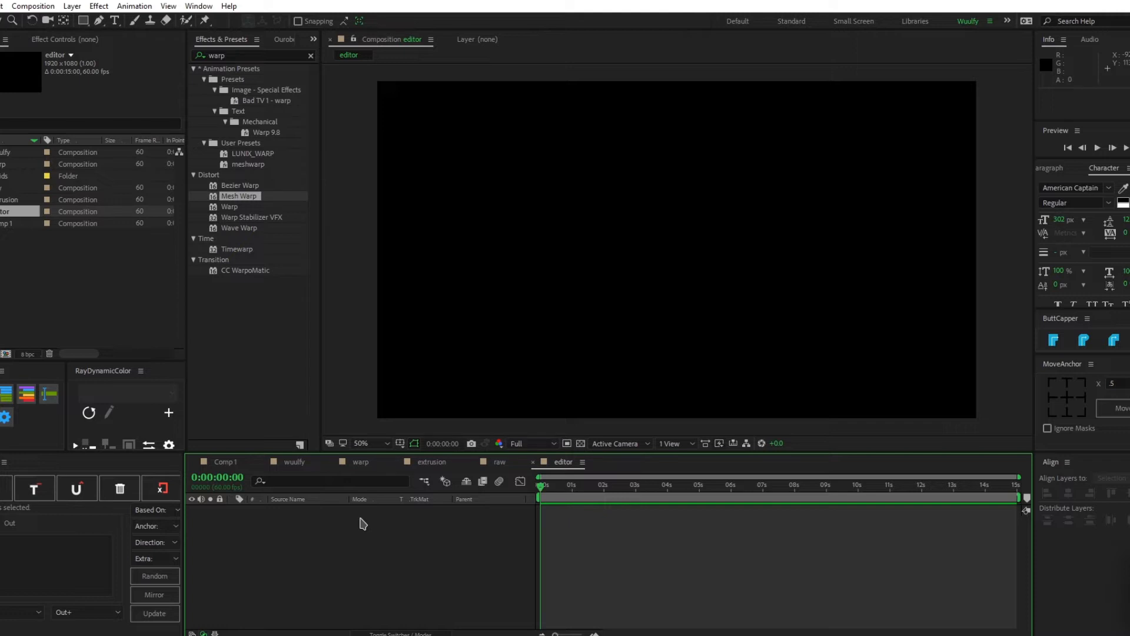
Add a text layer reading "Welcome to the text editor" to the editor composition.
right_click(362, 523)
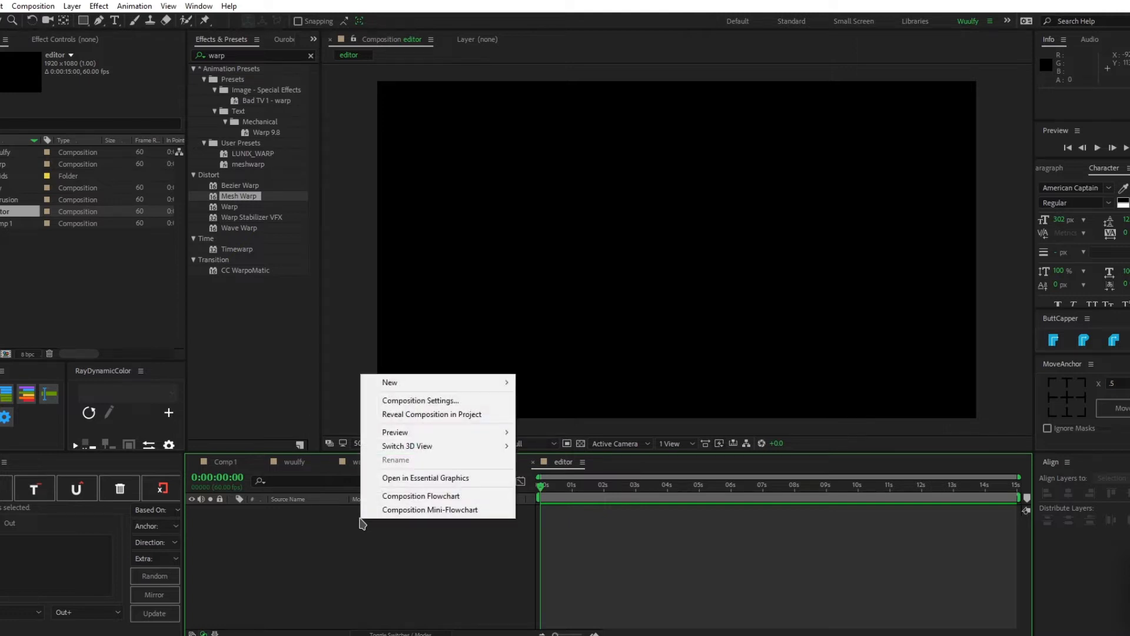
mouse_move(412, 382)
left_click(556, 402)
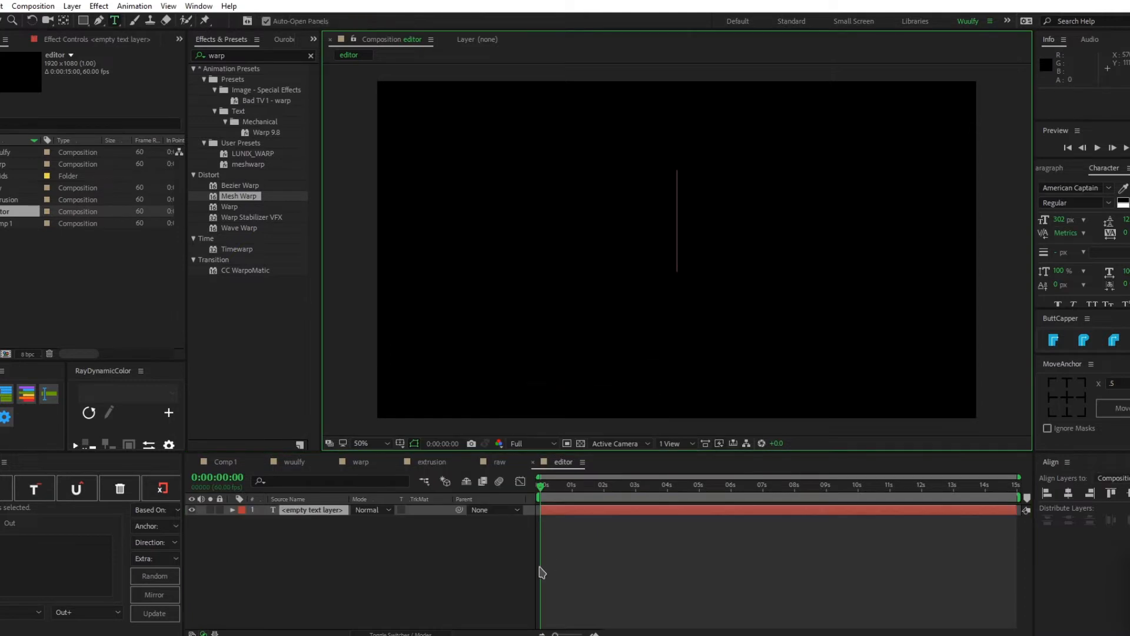
type("WELXCOM")
key("BackSpace")
key("BackSpace")
key("BackSpace")
key("BackSpace")
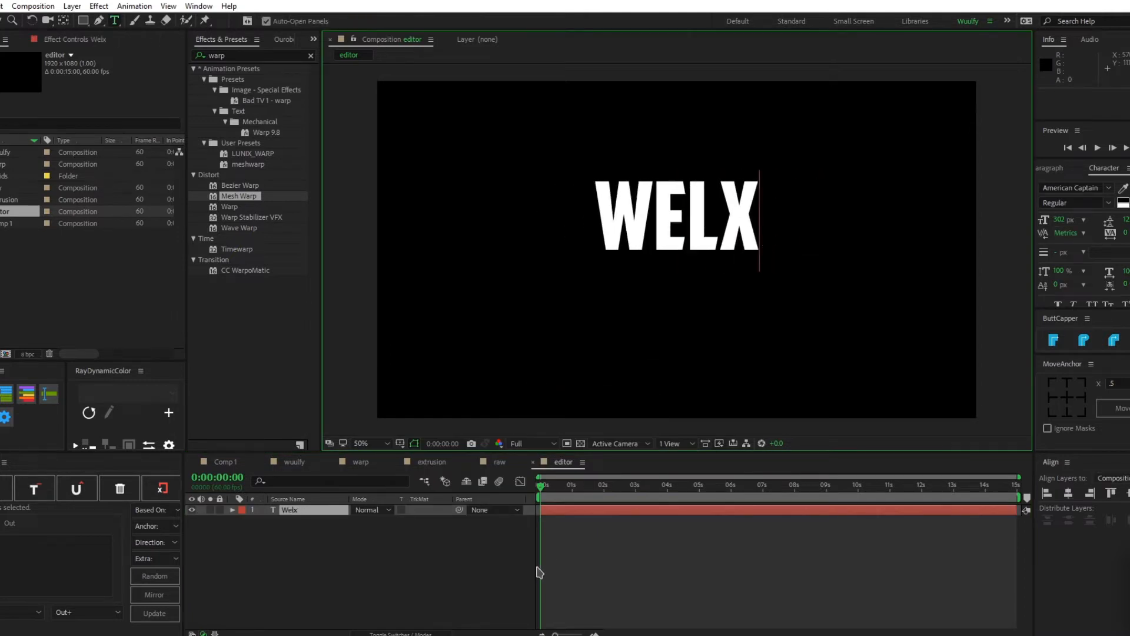
type("COme to the text edito")
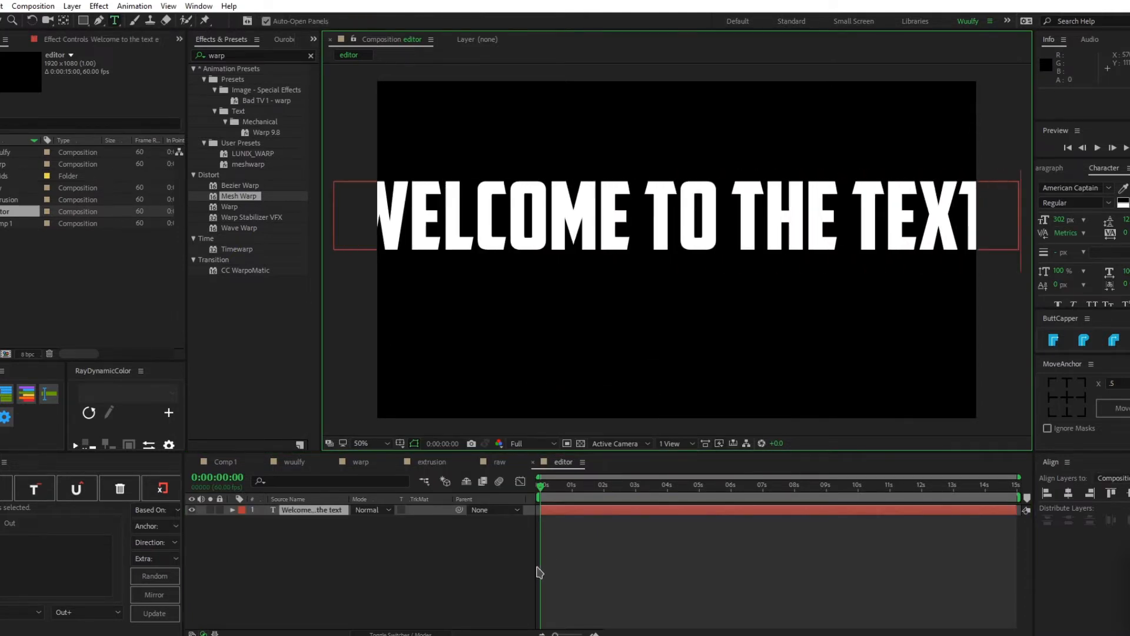
type("r")
Scale the heading text layer to 51% and centre its anchor point on the text.
right_click(402, 562)
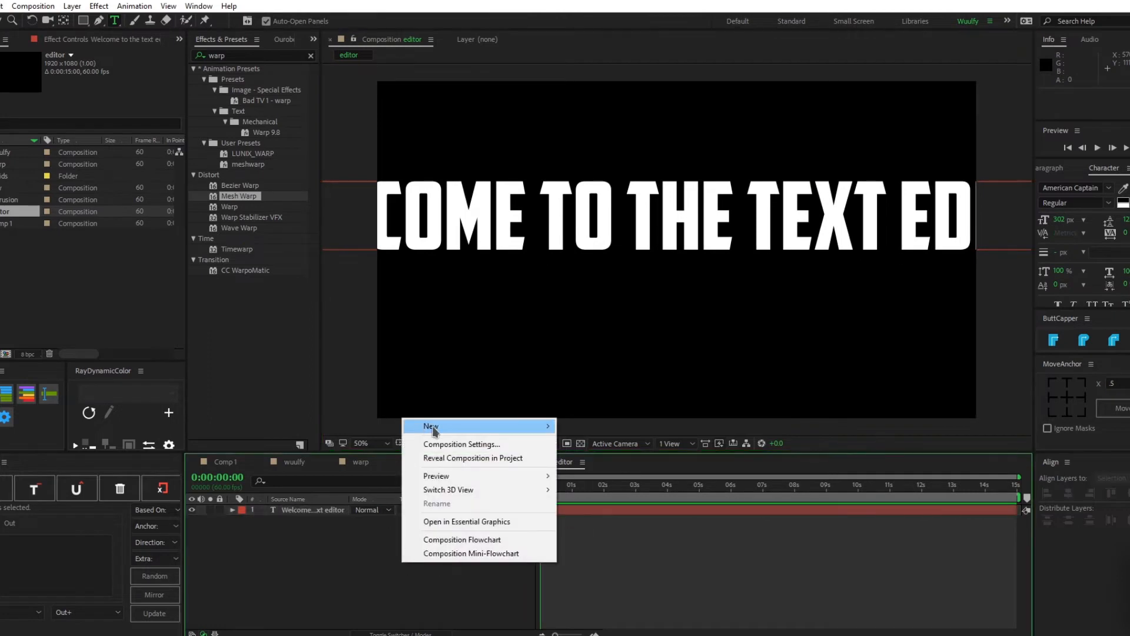
mouse_move(431, 426)
left_click(502, 510)
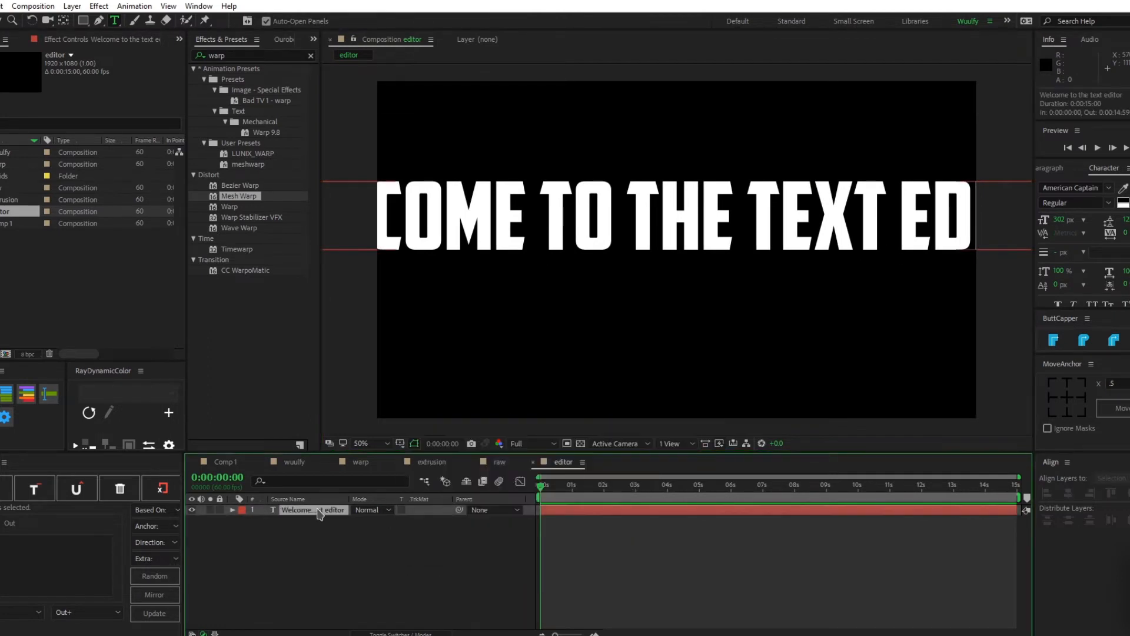
key("s")
left_click_drag(376, 520, 347, 527)
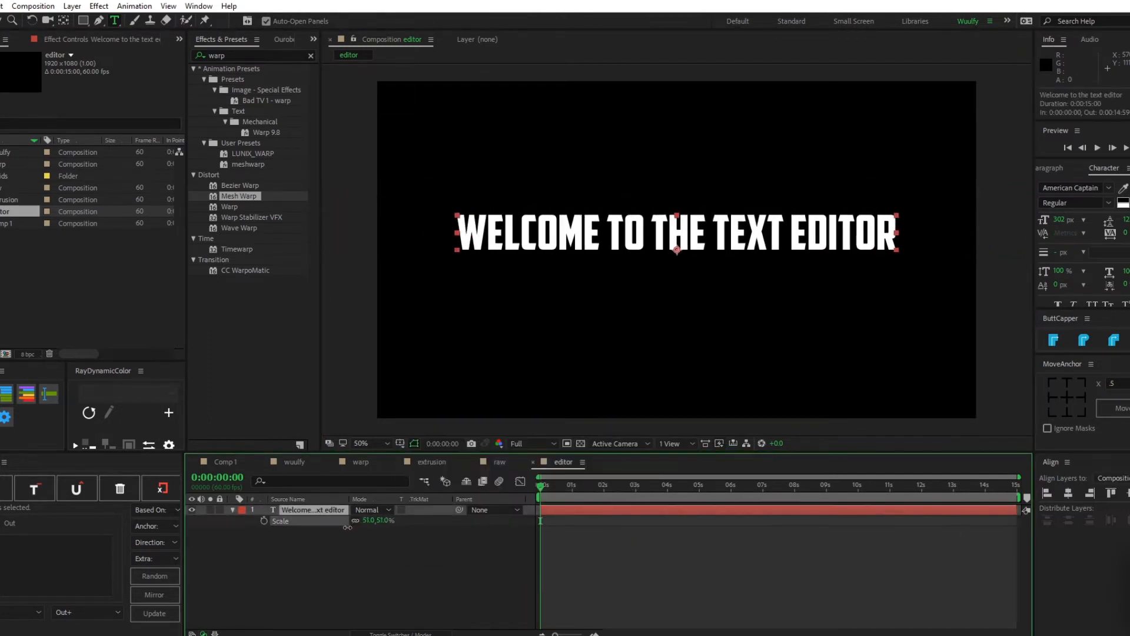
left_click(1067, 398)
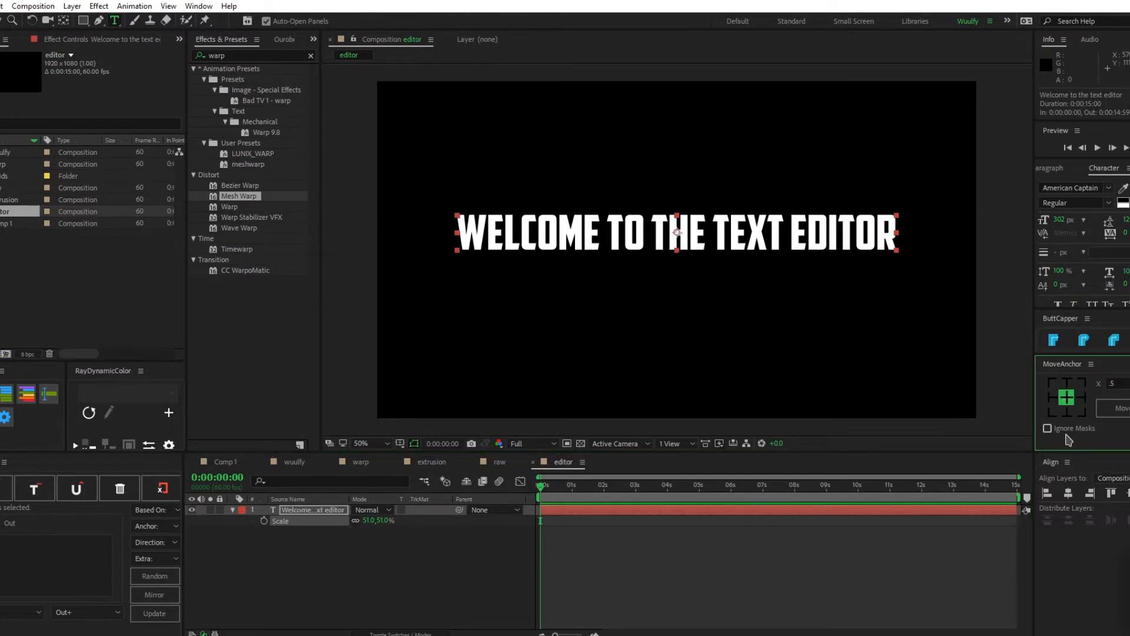
Align the heading with the composition's top edge, lower it to a vertical position of 90.8, and deselect it.
left_click(1102, 534)
left_click(1111, 493)
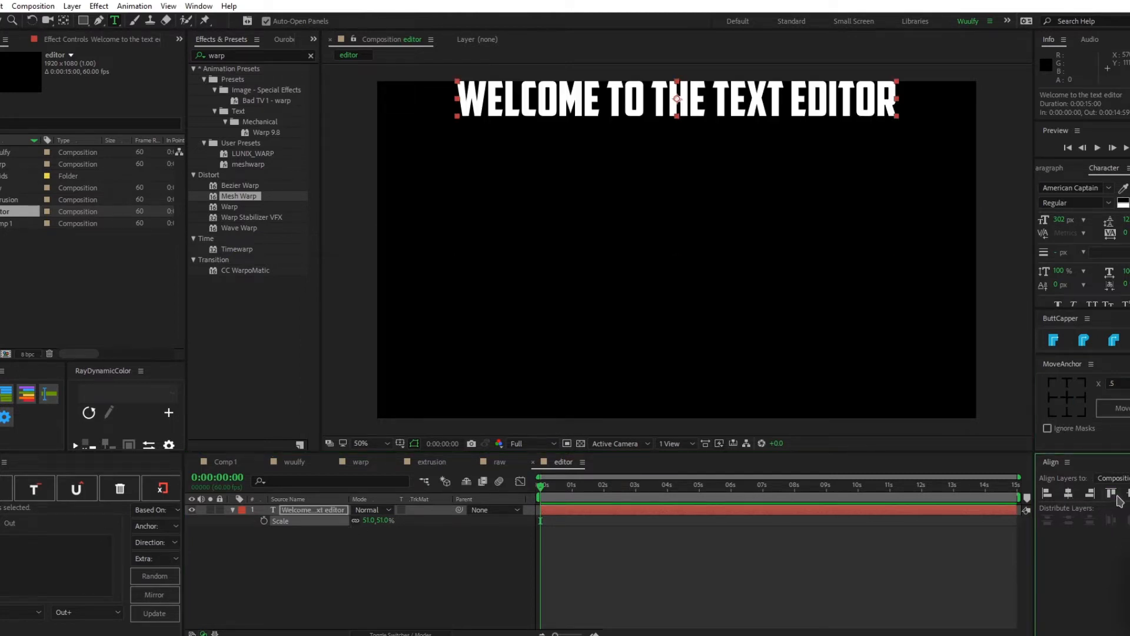
key("p")
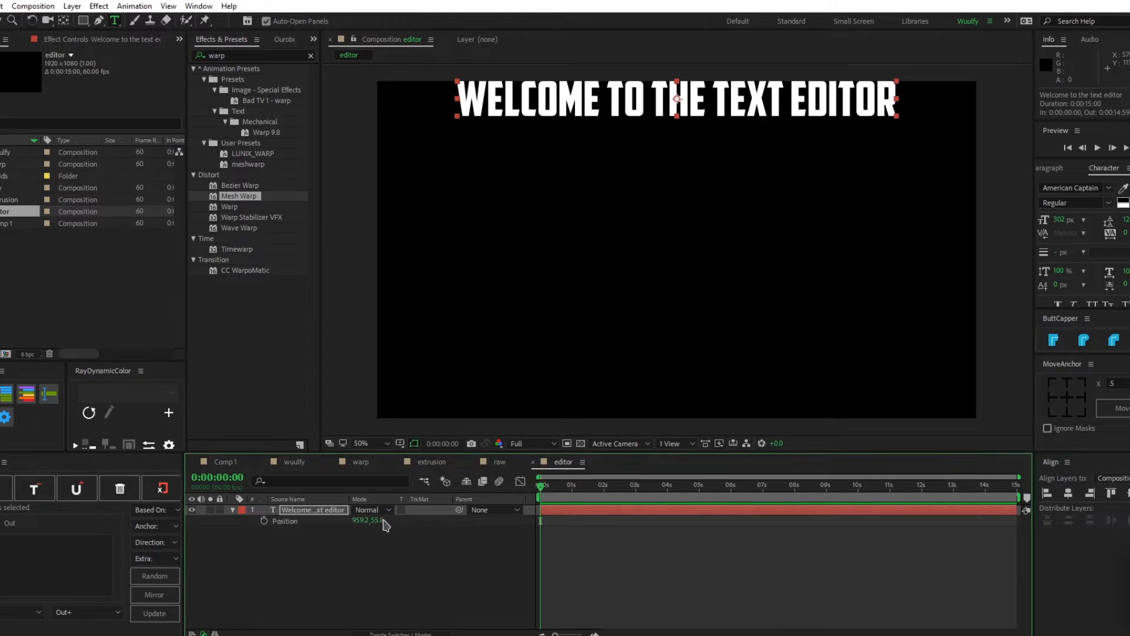
left_click_drag(379, 521, 401, 521)
left_click(378, 571)
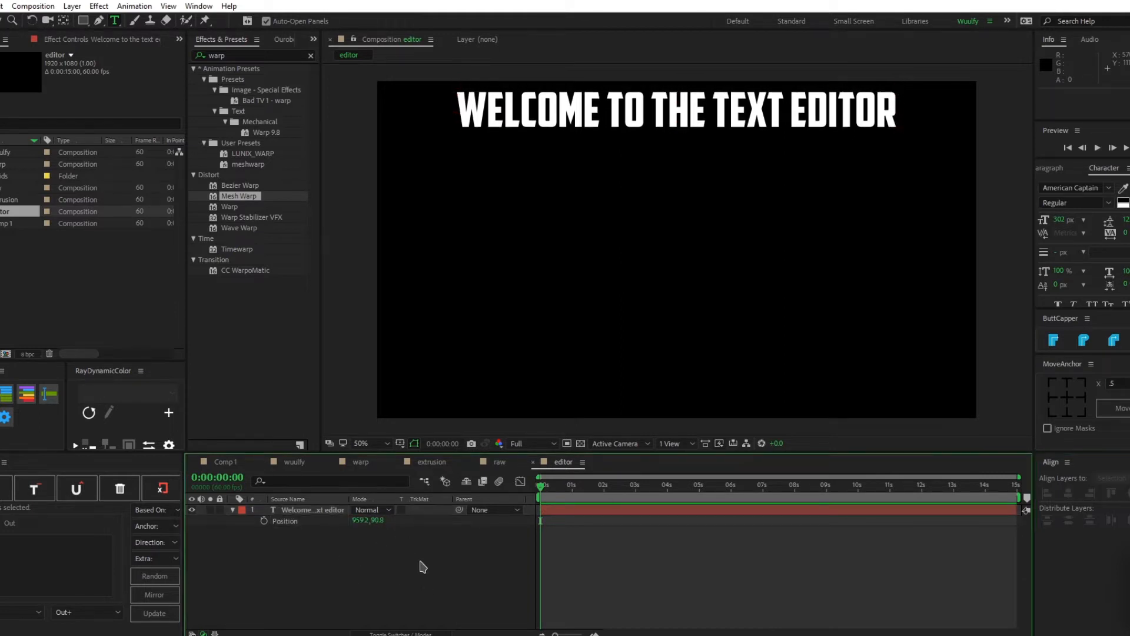
Place Comp 1 in the editor composition beneath the heading text layer.
right_click(395, 582)
left_click(247, 566)
left_click_drag(11, 223, 556, 535)
Try rotating the Comp 1 layer, undo the rotation, and deselect the layer.
key("r")
left_click_drag(357, 542, 379, 608)
key("ctrl+z")
left_click(379, 607)
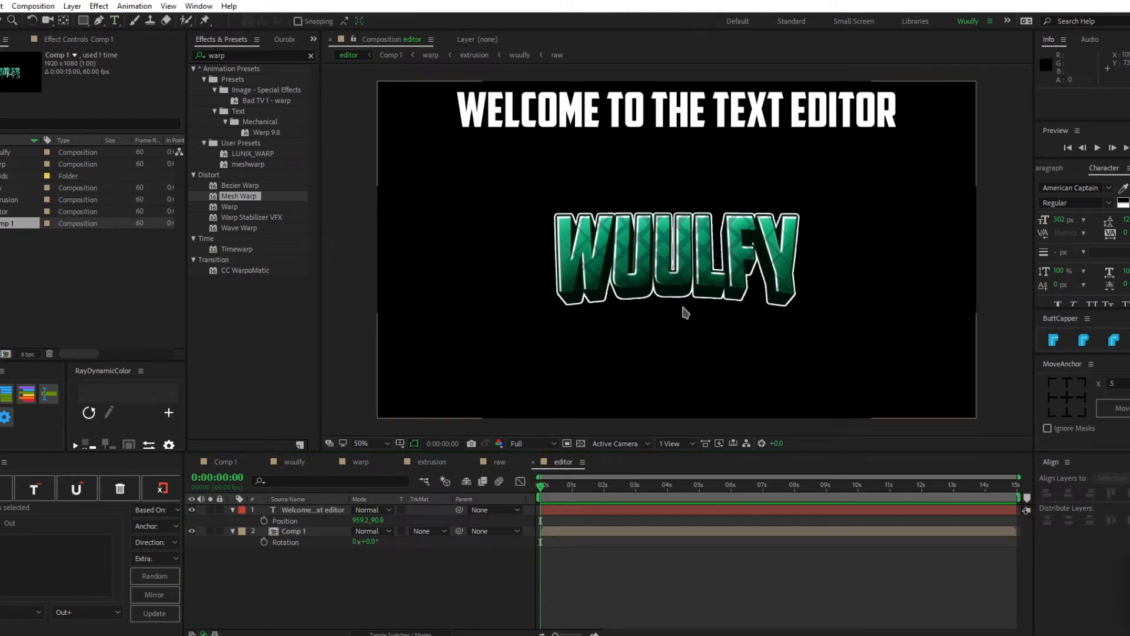
Add a second text layer reading "wuulfy!!" above the heading layer.
right_click(362, 570)
mouse_move(388, 436)
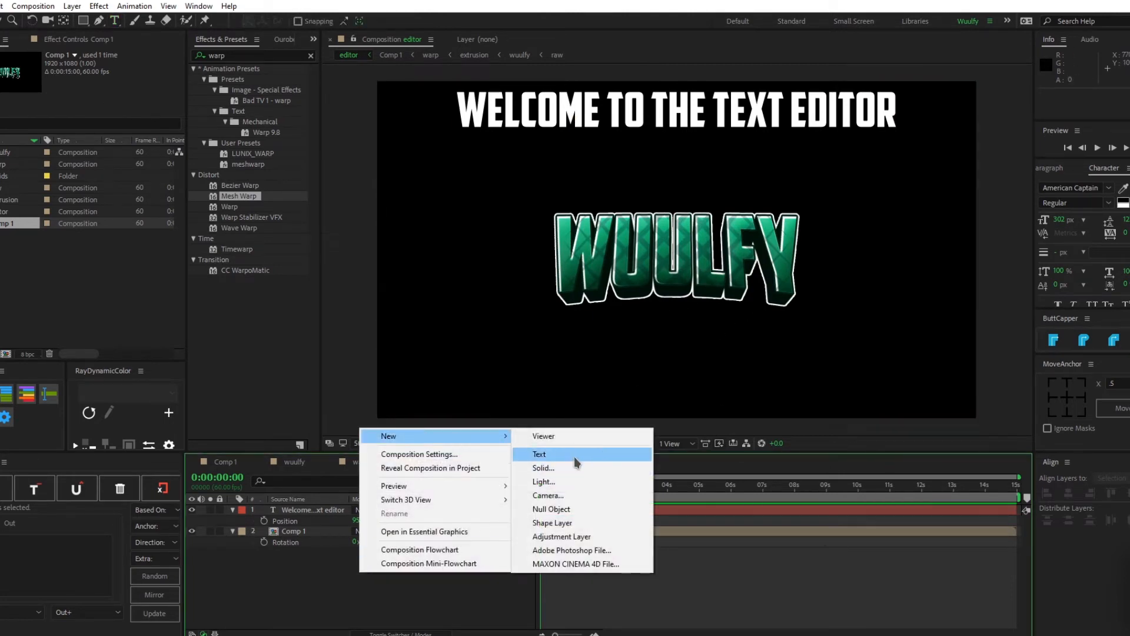
left_click(574, 456)
type("wuulfy!!")
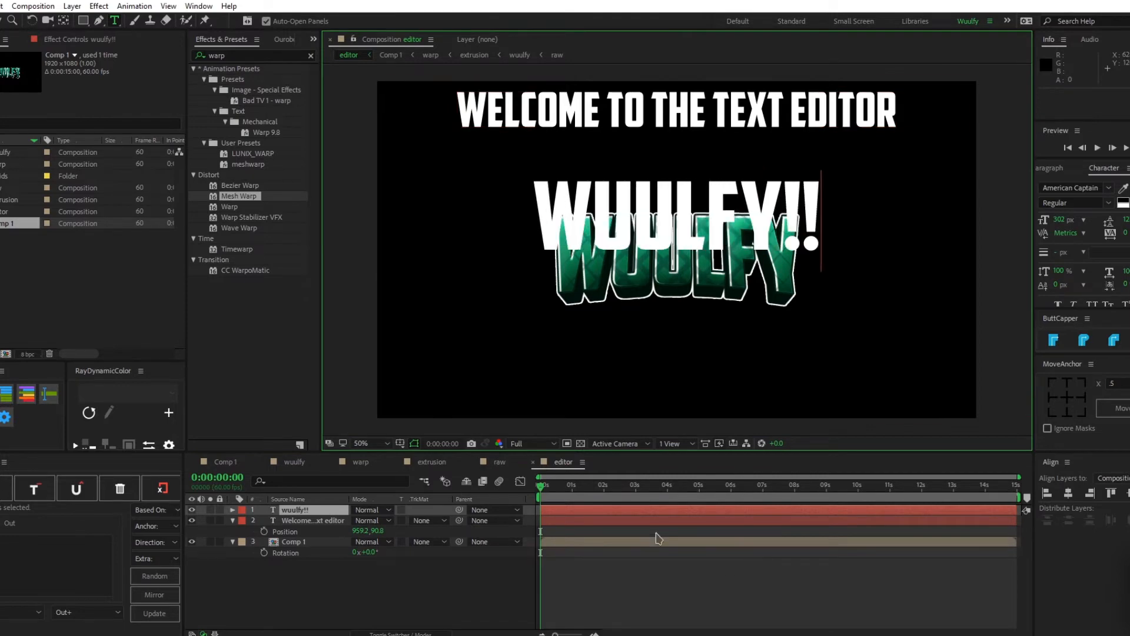
Move the "wuulfy!!" text to position 960, 1062 near the composition's lower edge and scale it to 52%.
left_click(325, 511)
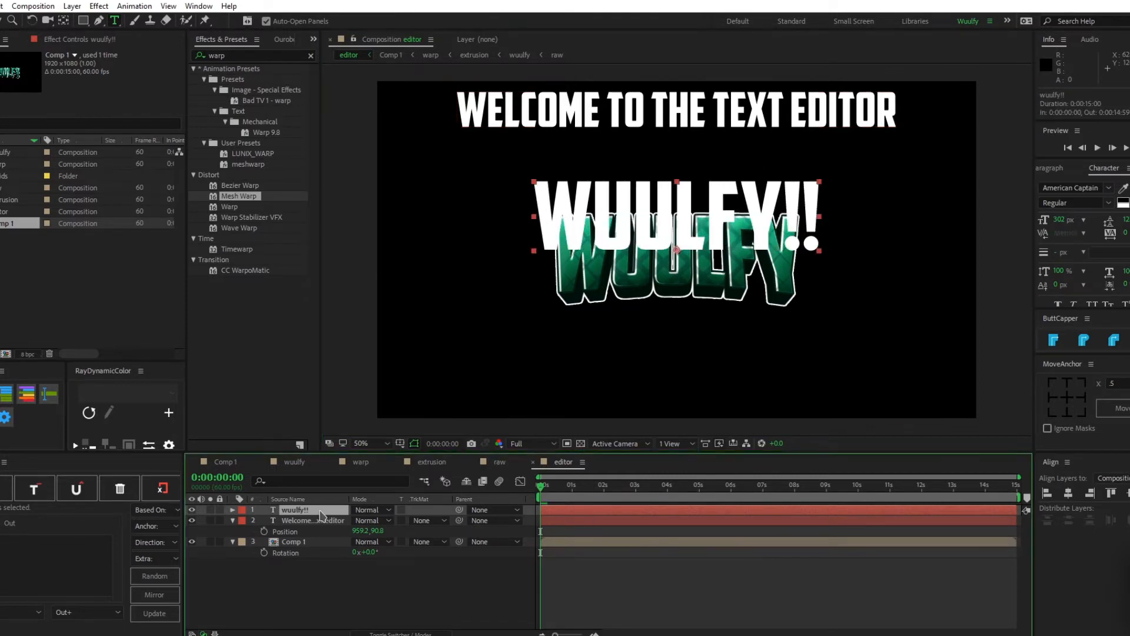
key("p")
left_click_drag(382, 520, 497, 522)
key("s")
left_click_drag(372, 523, 379, 576)
left_click(382, 598)
left_click(299, 511)
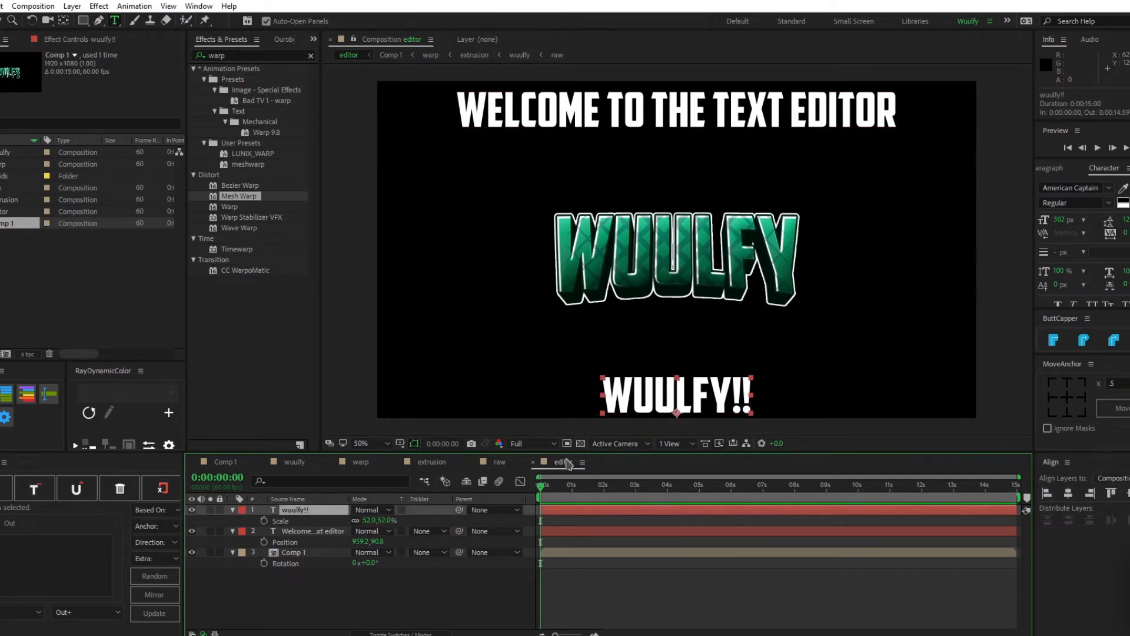
Dock the editor timeline as a separate panel above the other timelines and bring up the raw composition below it.
left_click_drag(566, 468, 532, 446)
left_click_drag(519, 244, 527, 327)
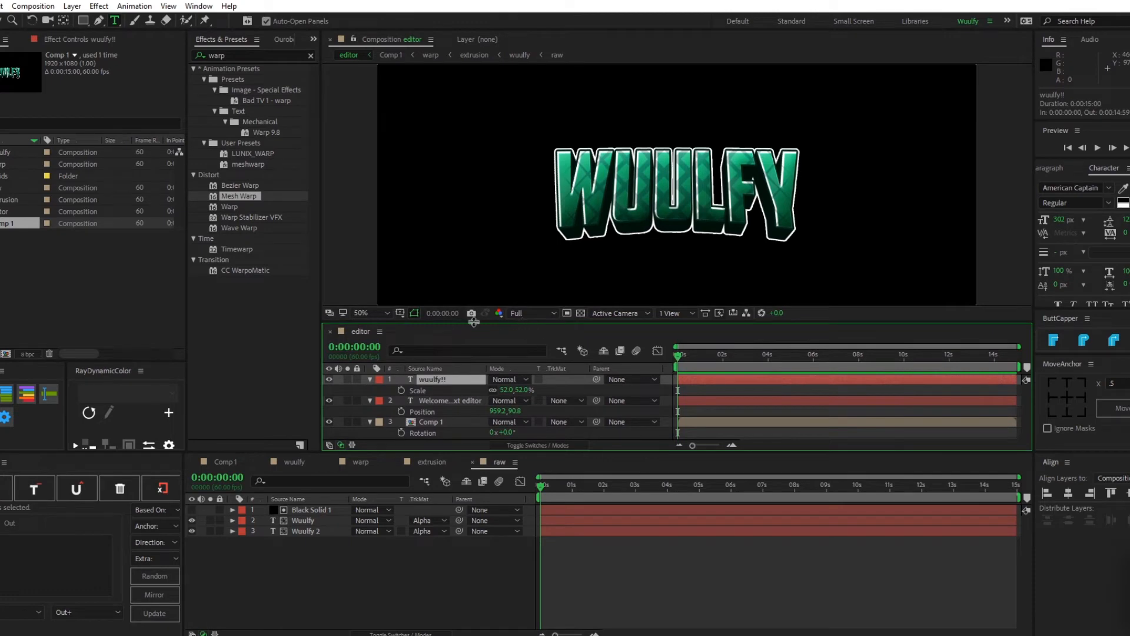
key("v")
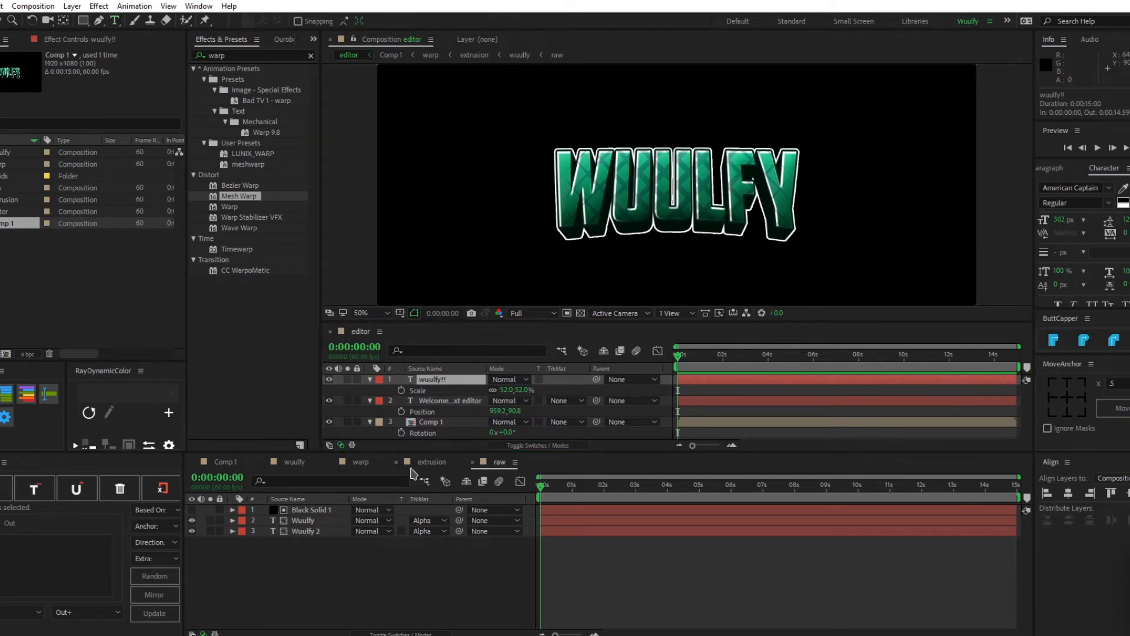
left_click(496, 462)
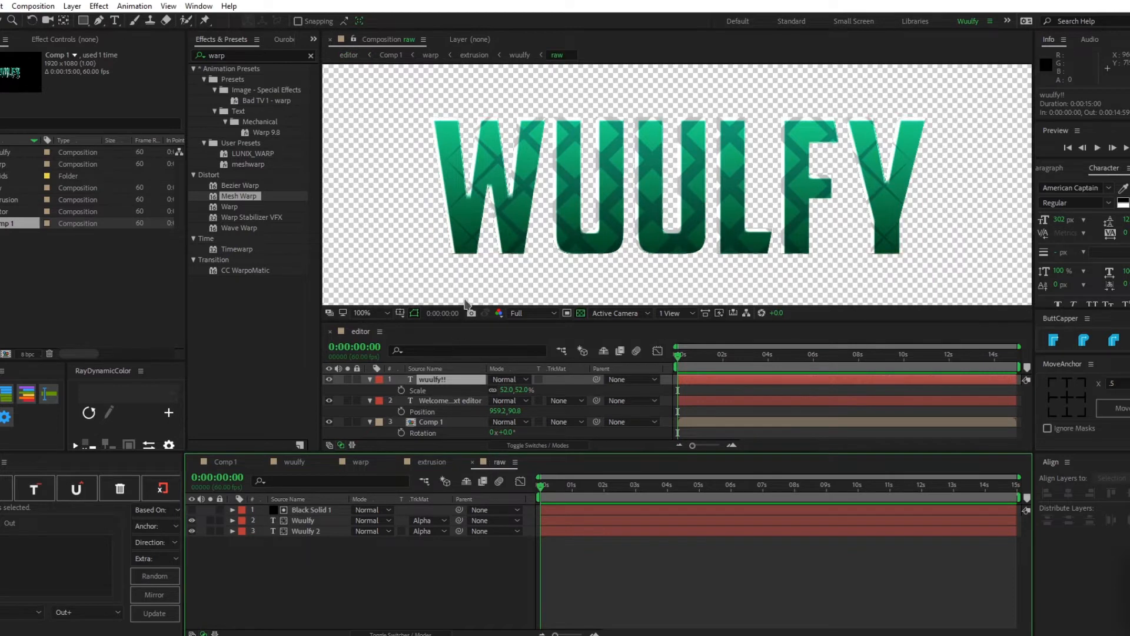
Show the layer switches in the editor timeline and expand the "wuulfy!!" layer's text properties to reach its Source Text.
left_click(434, 381)
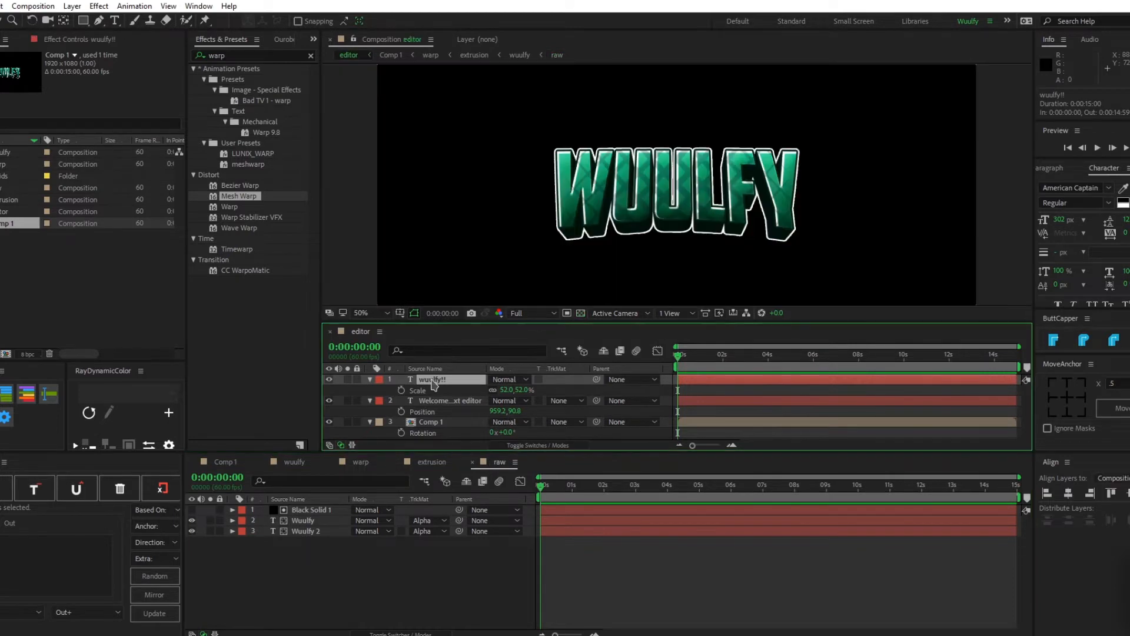
left_click(564, 445)
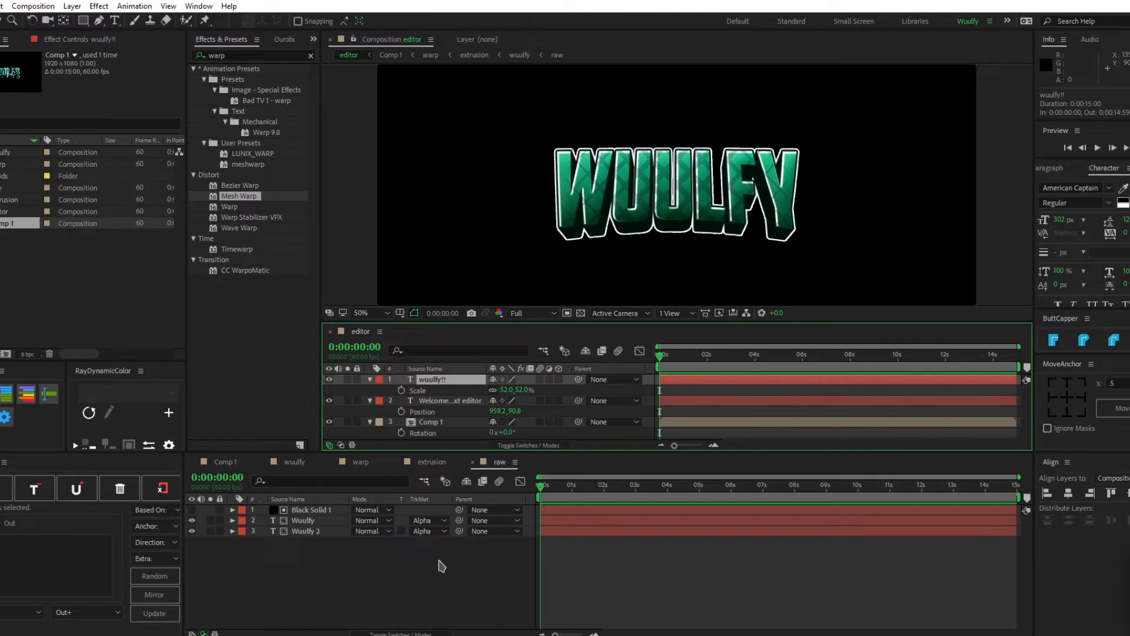
left_click(490, 557)
left_click(370, 379)
left_click(370, 379)
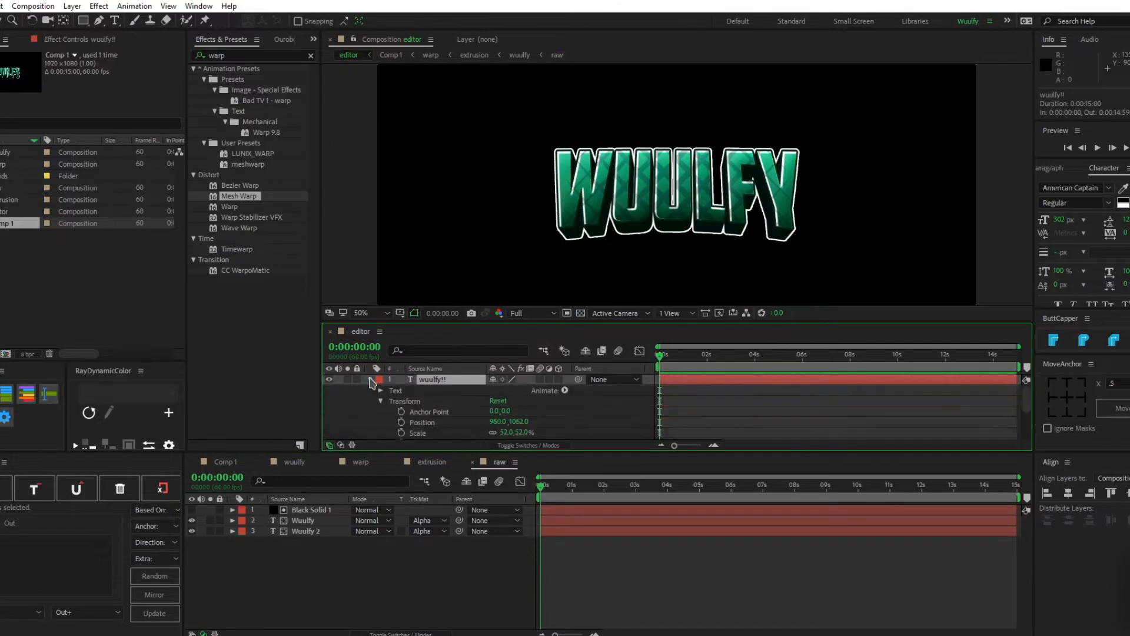
left_click(380, 401)
left_click(381, 391)
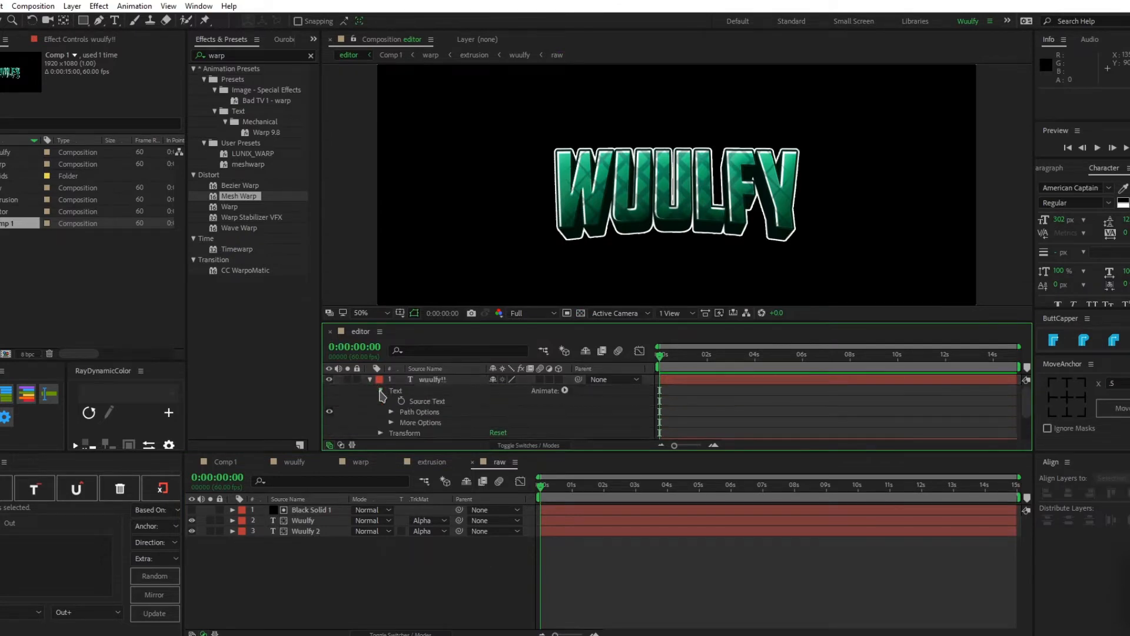
left_click(430, 403)
key("Return")
Expand the text properties of the Wuulfy and Wuulfy 2 layers in raw to expose each Source Text.
left_click_drag(290, 548, 221, 516)
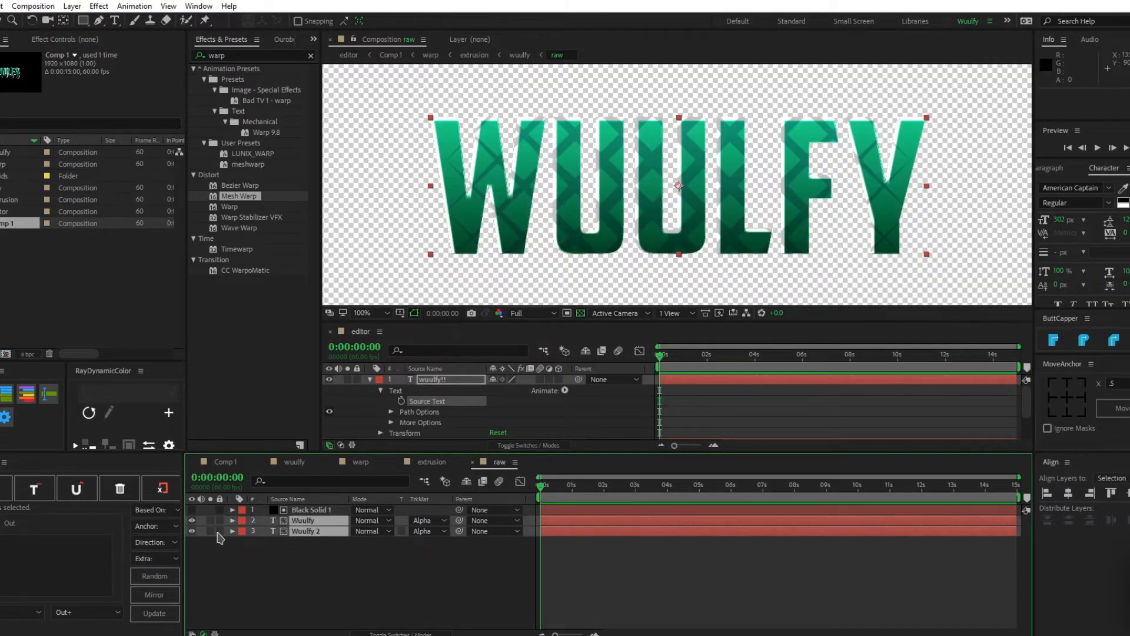
left_click(233, 531)
left_click(271, 540)
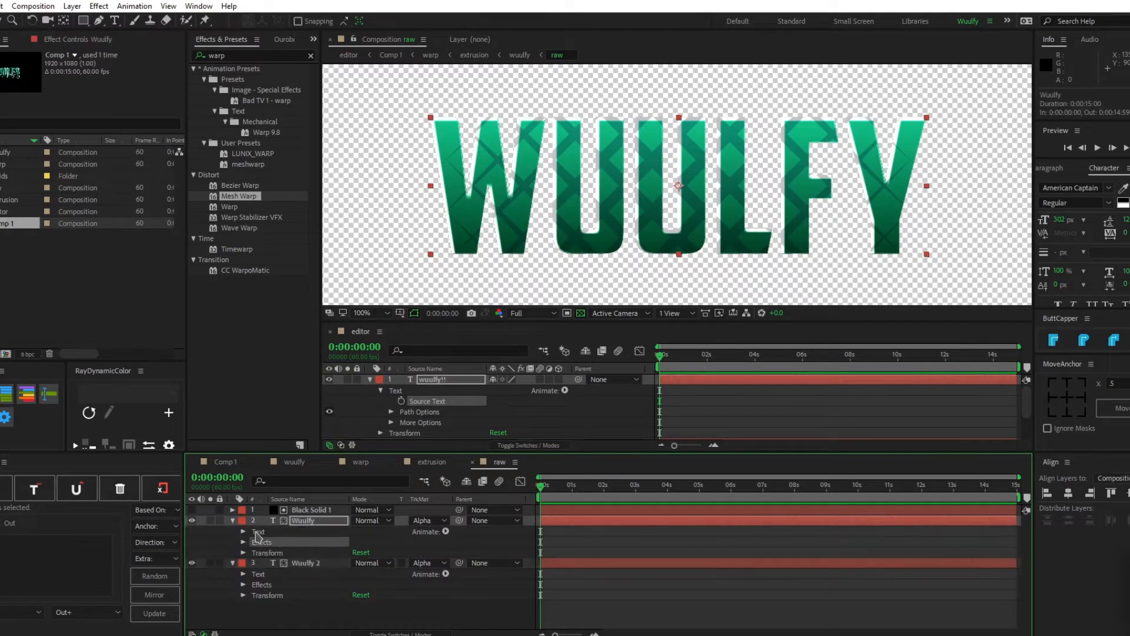
left_click(243, 531)
left_click(243, 607)
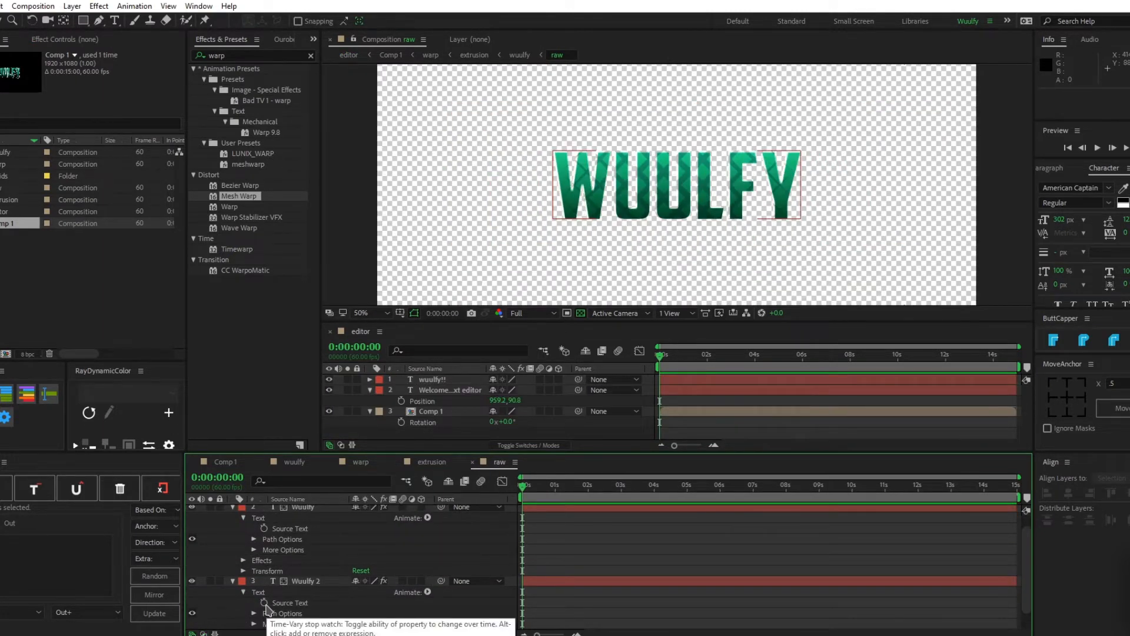
Enable expressions on the Source Text of both Wuulfy 2 and Wuulfy, keeping the default text.sourceText.
left_click(265, 602, "alt")
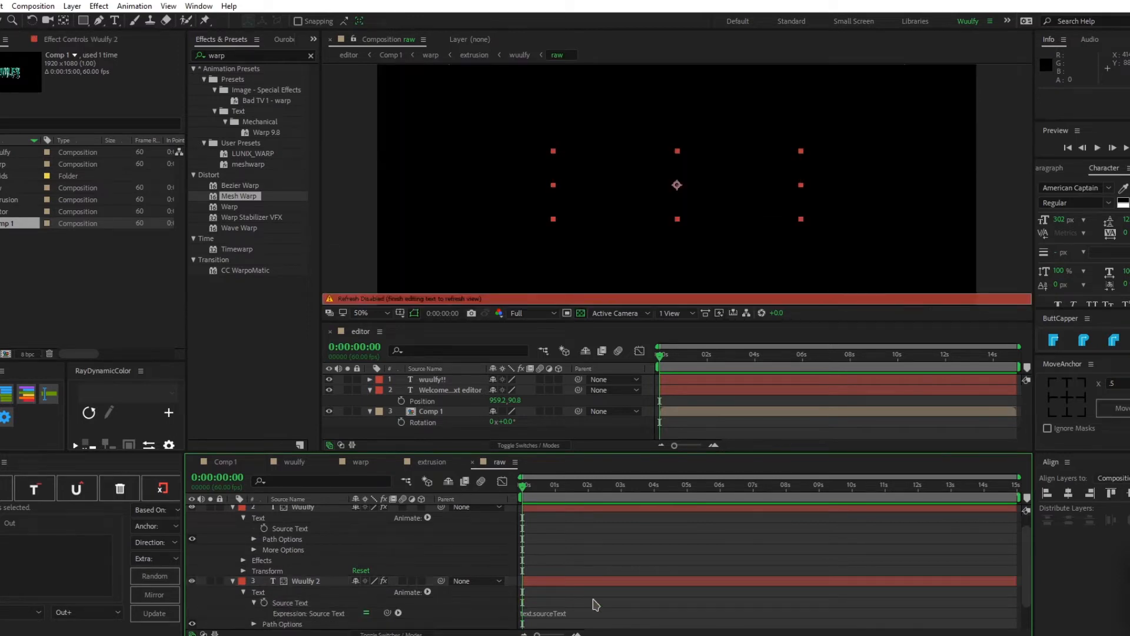
left_click(264, 528, "alt")
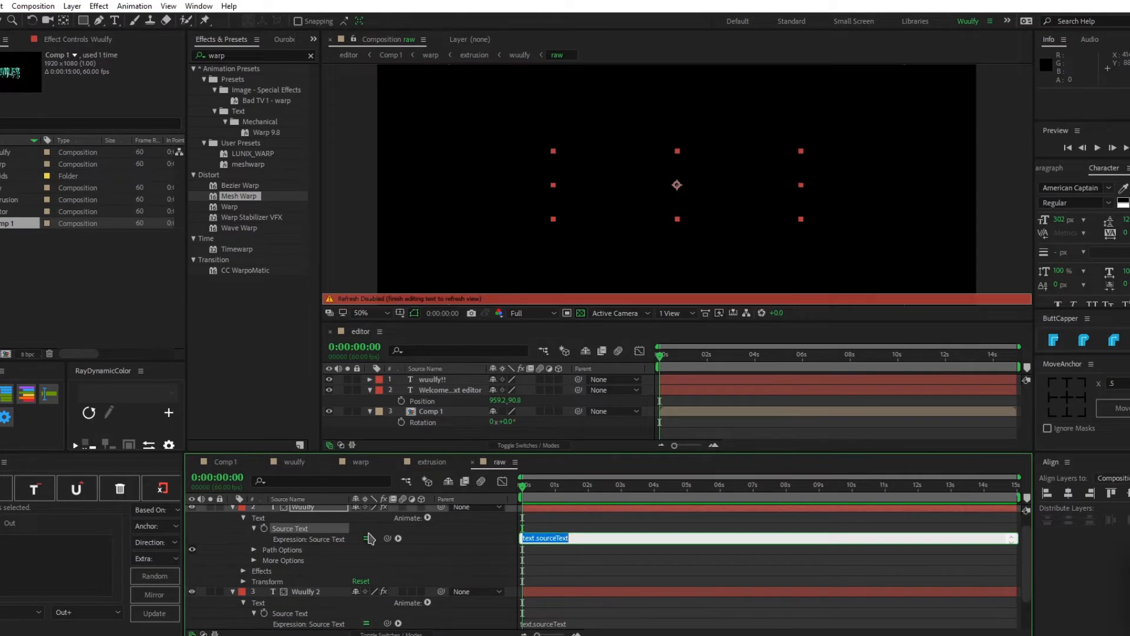
right_click(365, 523)
left_click(662, 546)
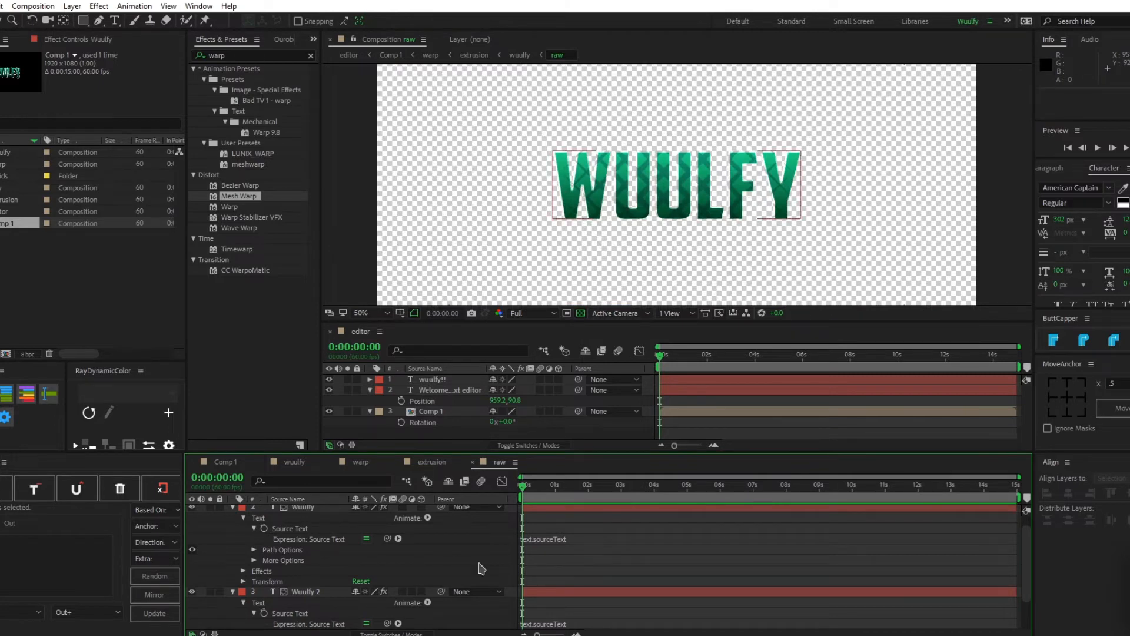
Collapse the "Welcome to the text editor" layer in editor and expand the "wuulfy!!" layer down to its Source Text.
left_click(441, 391)
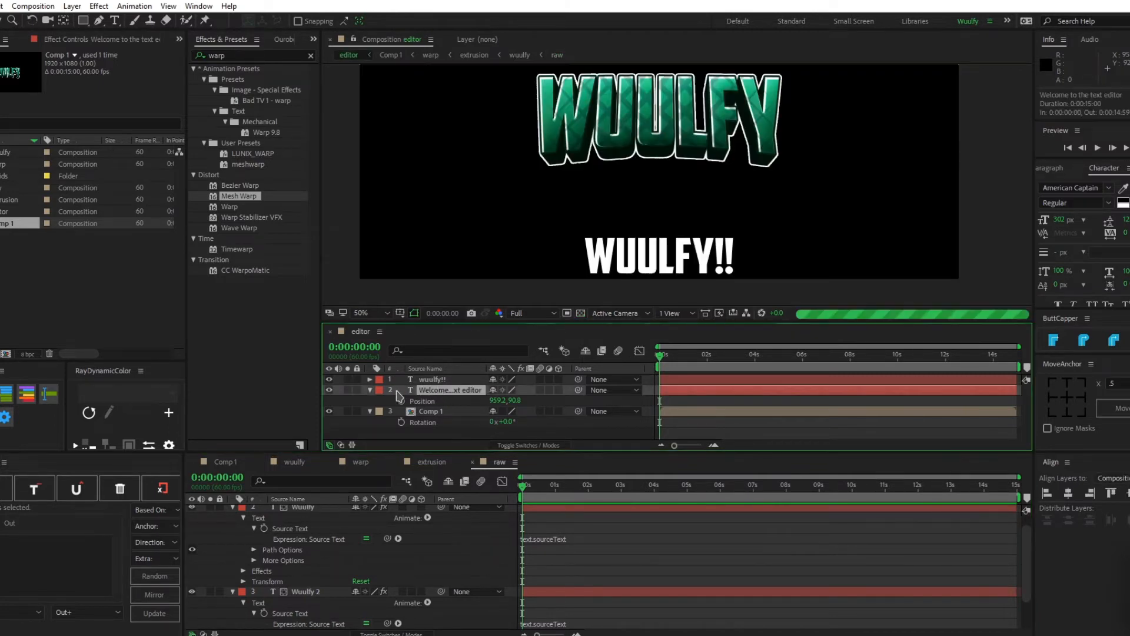
left_click(370, 390)
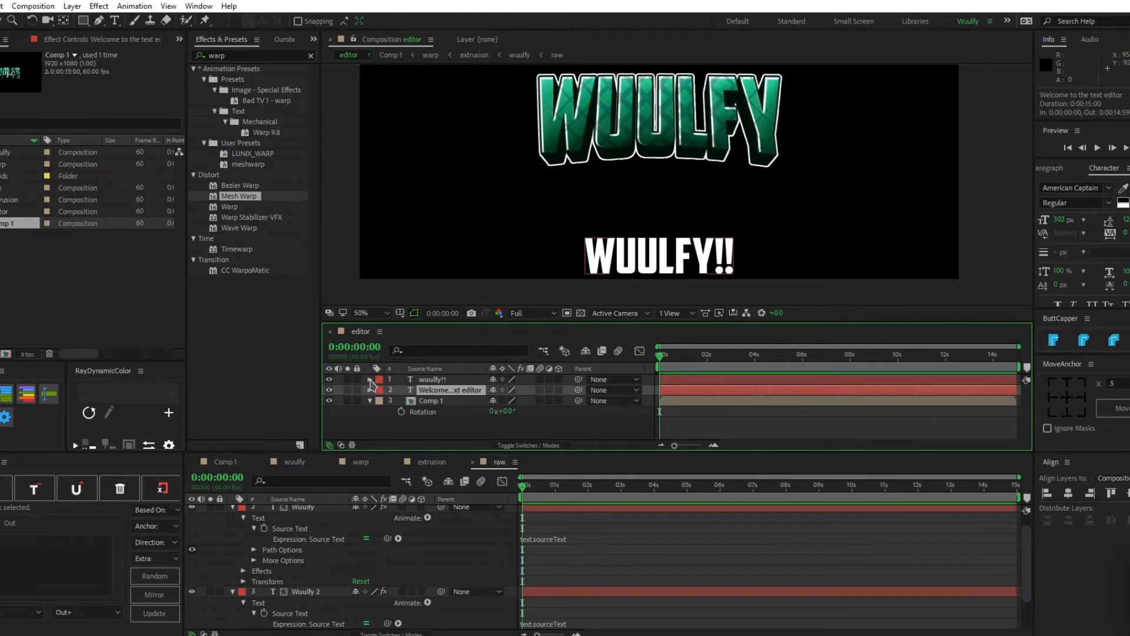
left_click(421, 380)
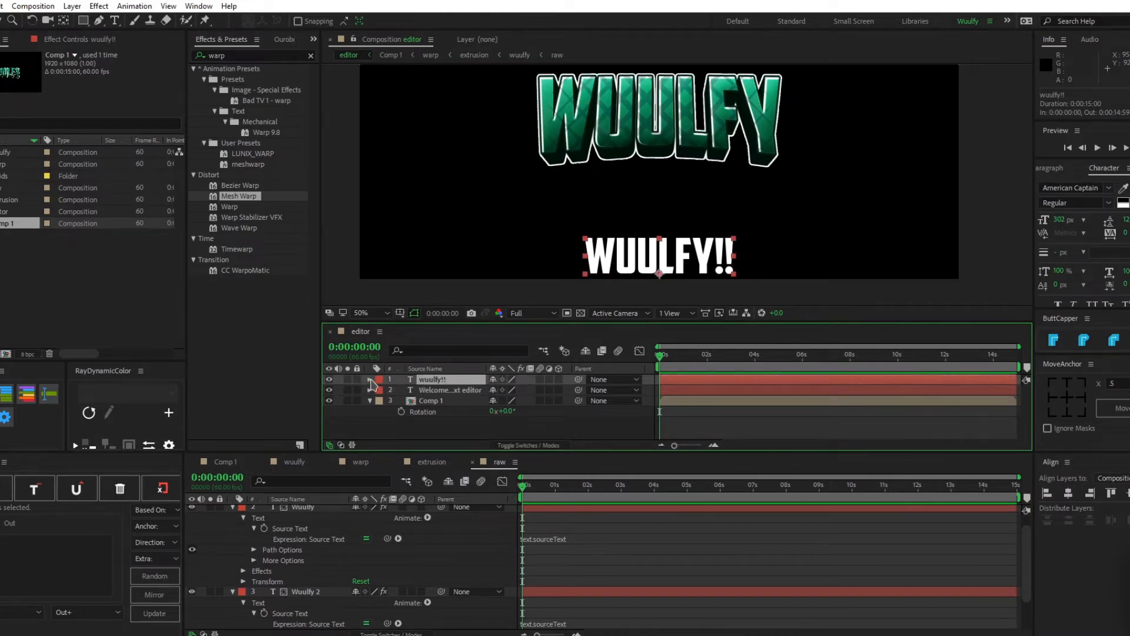
left_click(370, 379)
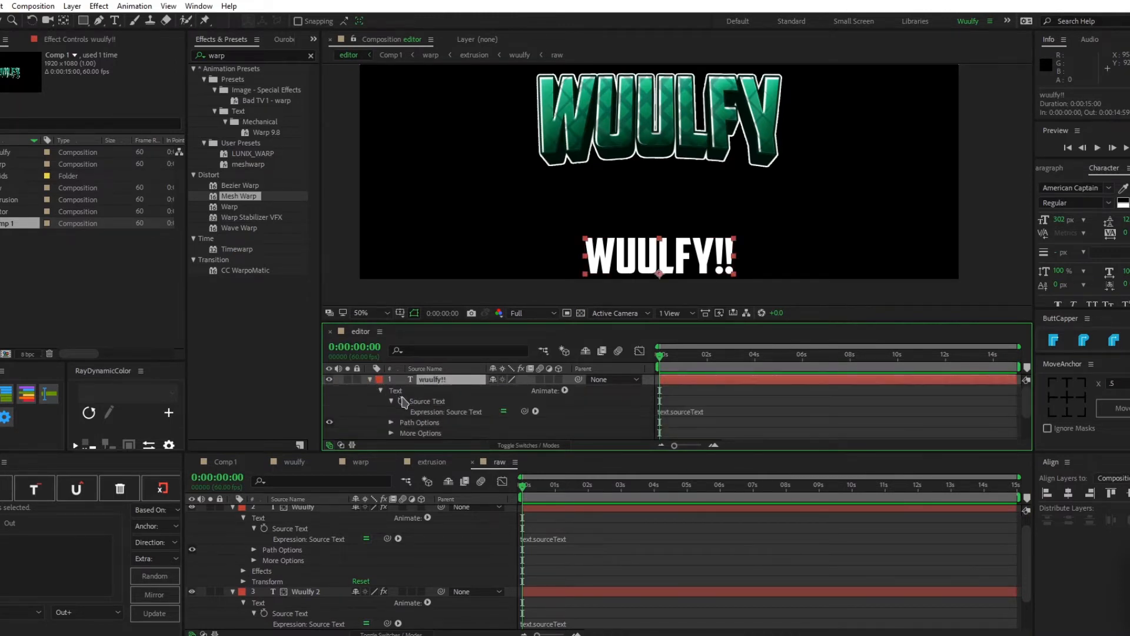
left_click(427, 402)
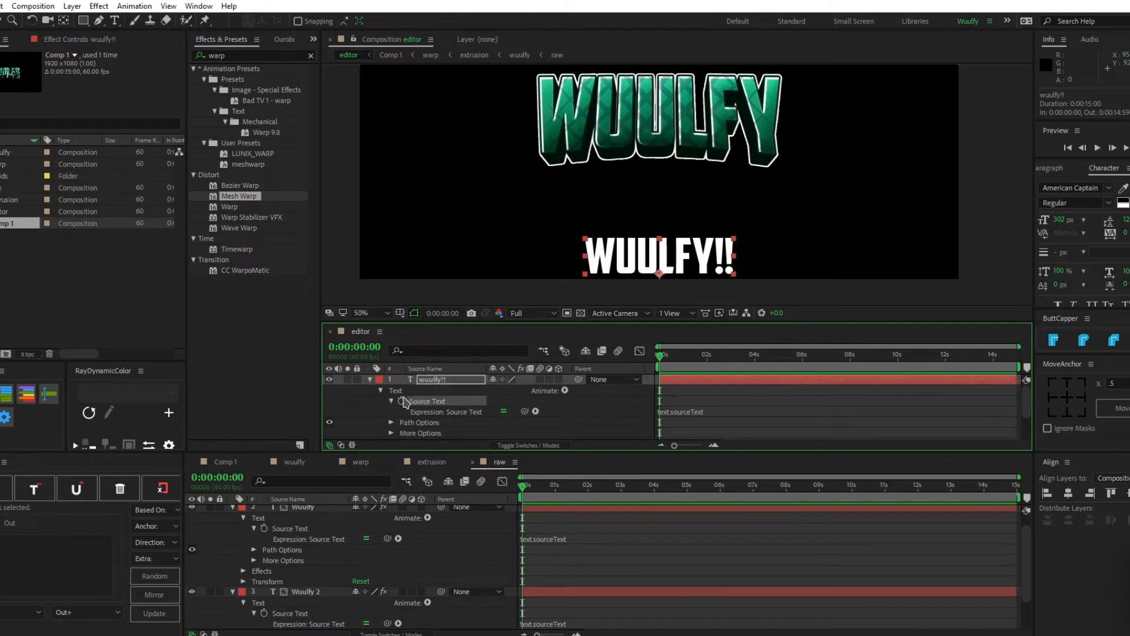
left_click(504, 432)
Link the Source Text expressions of Wuulfy and Wuulfy 2 in raw to the Source Text of editor's "wuulfy!!" layer with the pick whip.
left_click(393, 547)
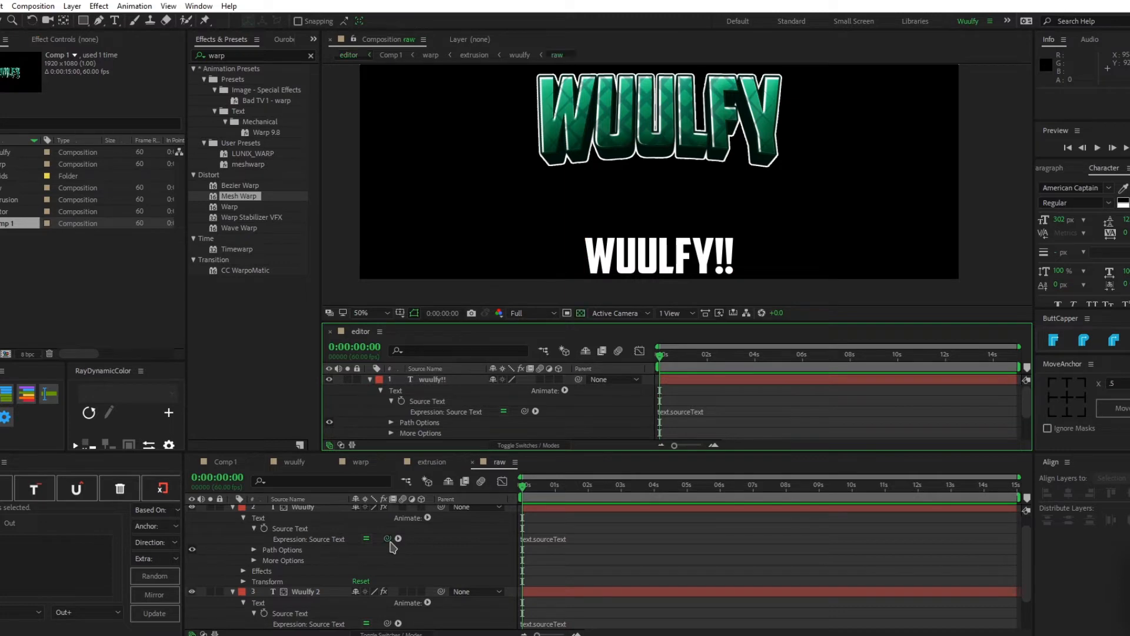
scroll(435, 420, "down", 1)
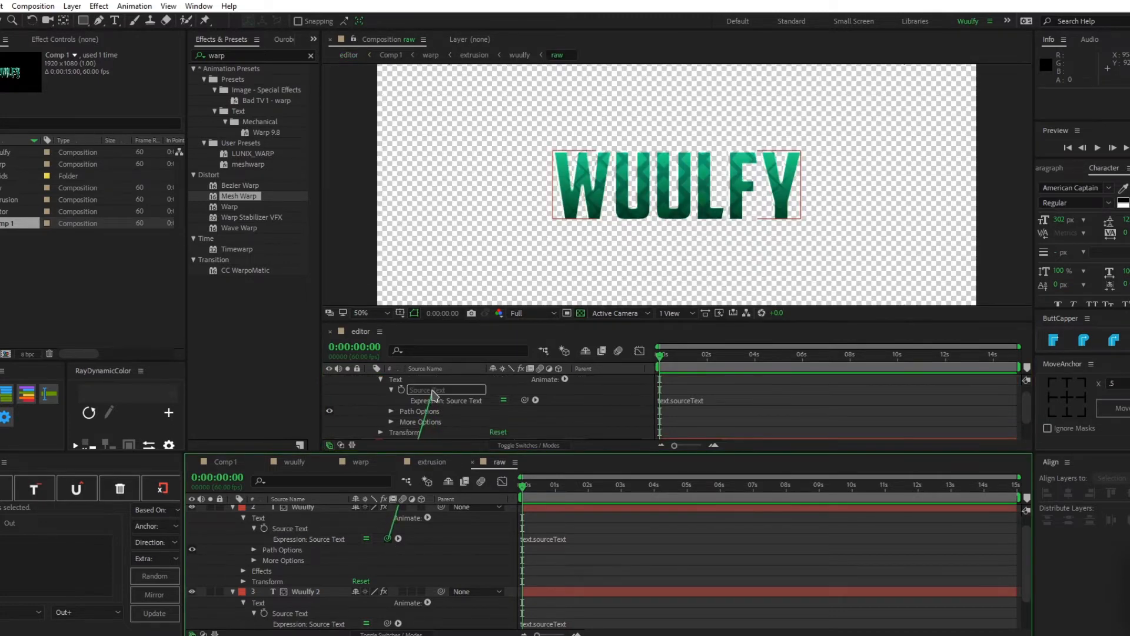
scroll(387, 556, "up", 1)
left_click_drag(387, 552, 429, 401)
left_click(423, 566)
scroll(406, 577, "down", 2)
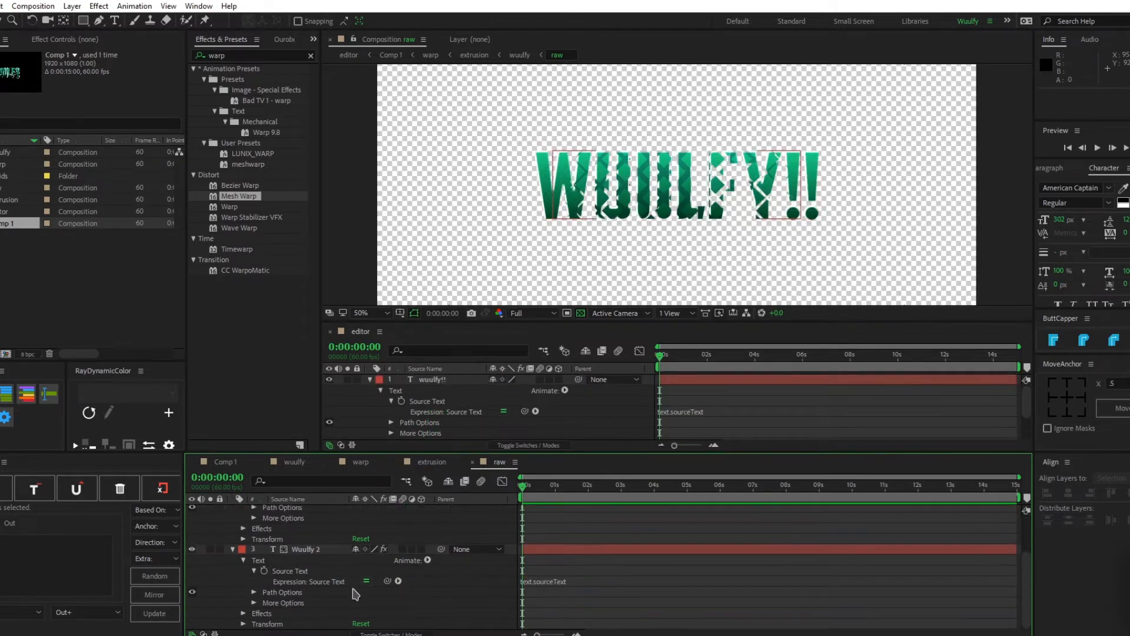
left_click_drag(403, 522, 456, 405)
left_click(686, 576)
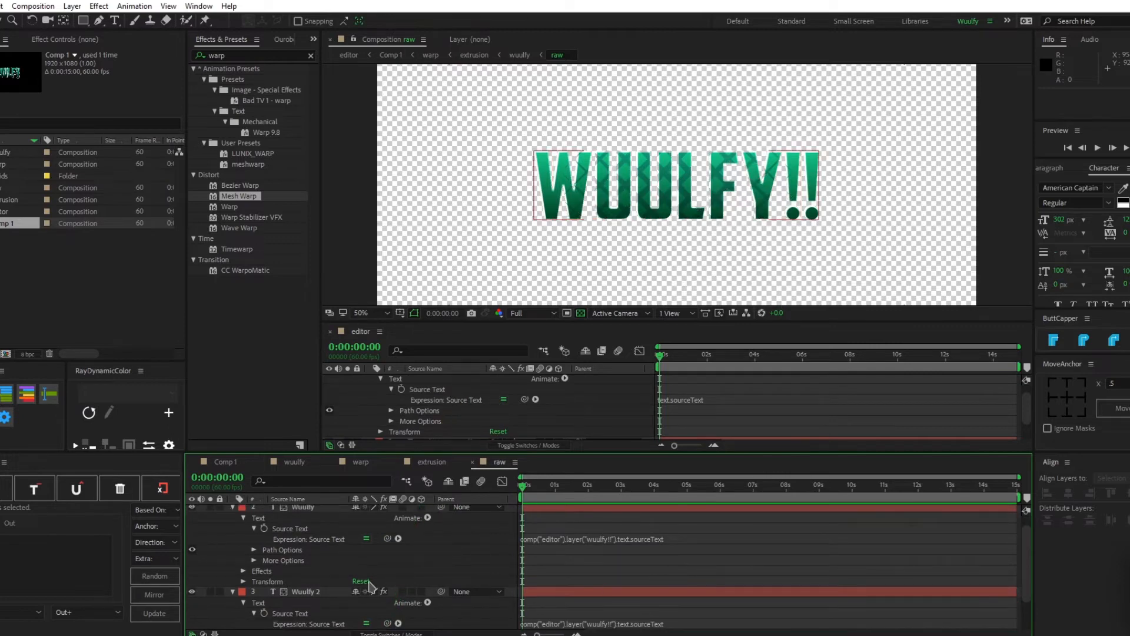
Collapse the layer properties in the raw composition and close the separate editor timeline.
key("u")
key("u")
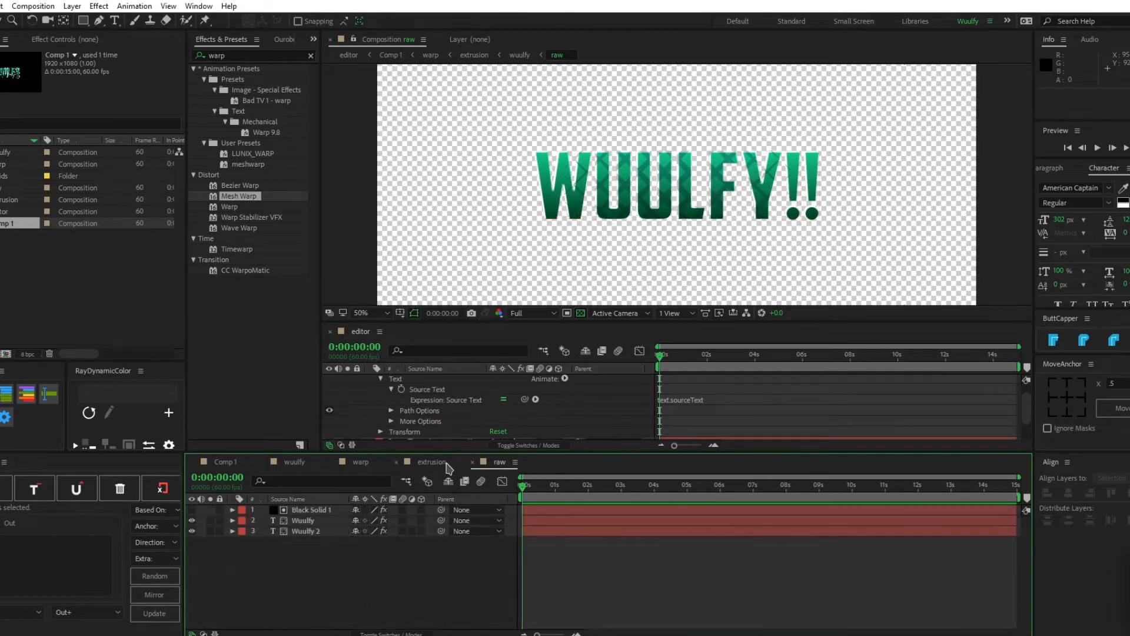
left_click(330, 331)
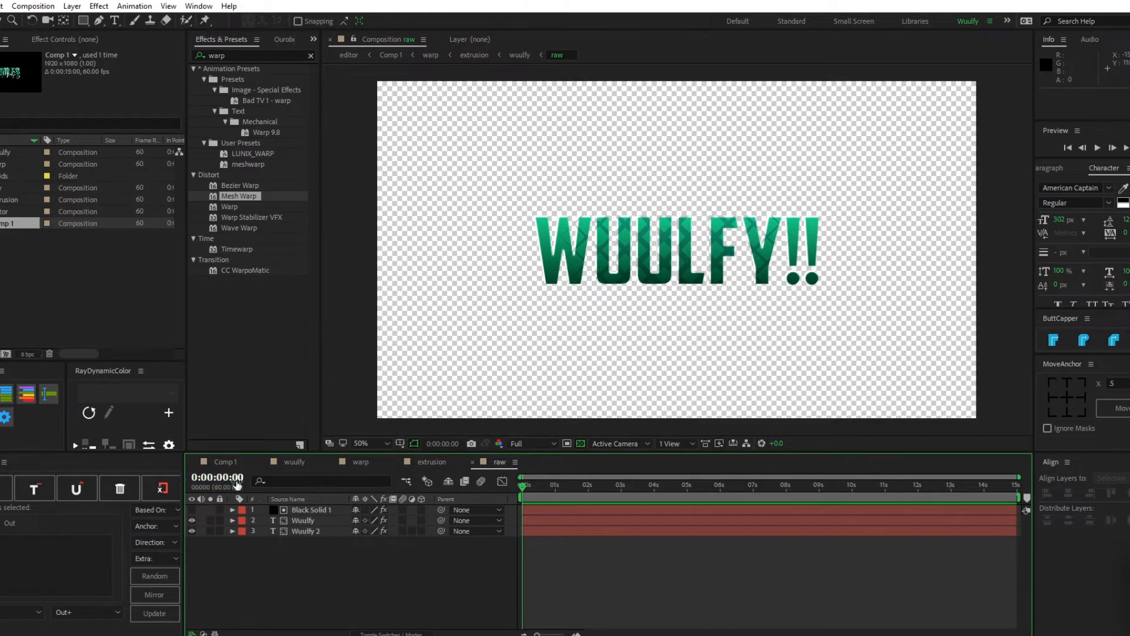
Check the title in Comp 1 and extrusion, and reopen the editor composition from the project.
left_click(218, 462)
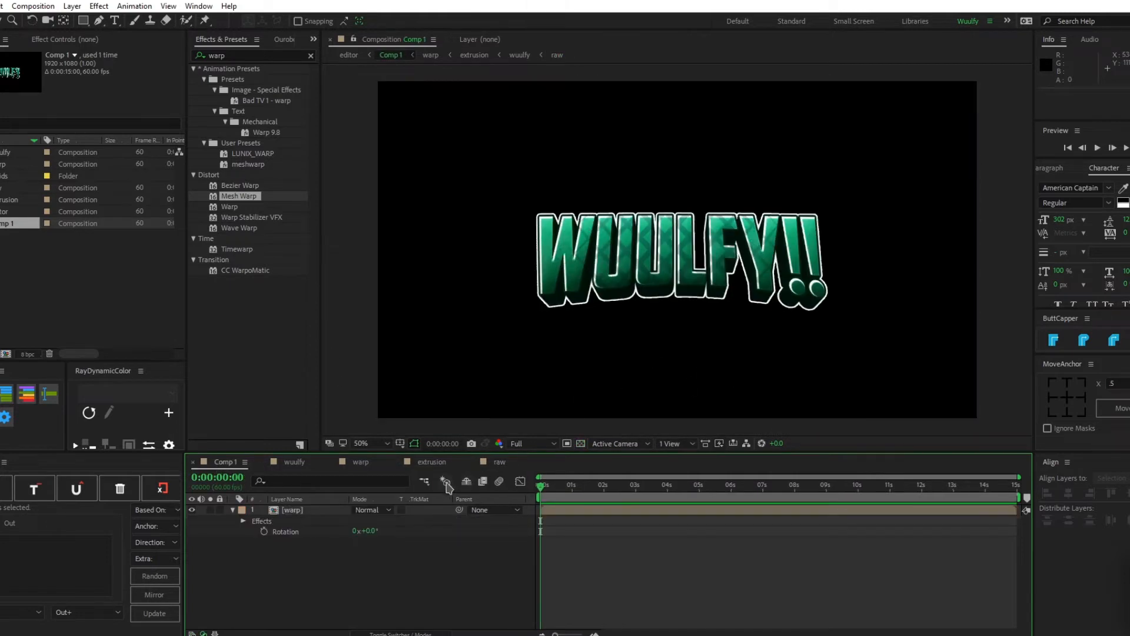
left_click(451, 462)
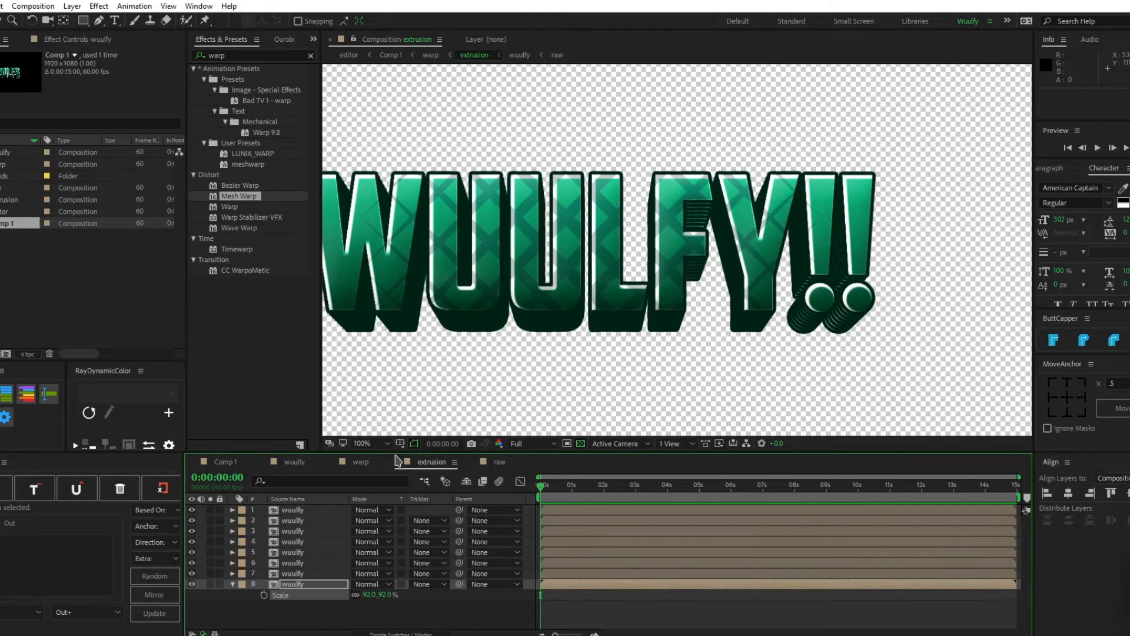
double_click(9, 211)
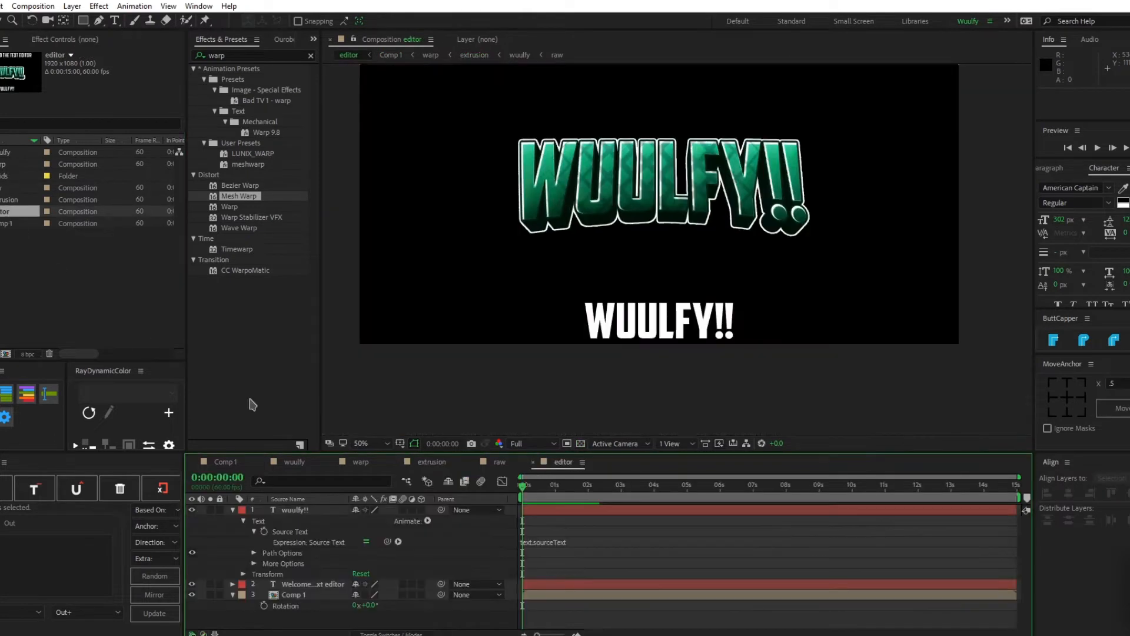
Test the linked title by replacing the "wuulfy!!" layer's text with "tutorial", and clear that text again.
double_click(296, 510)
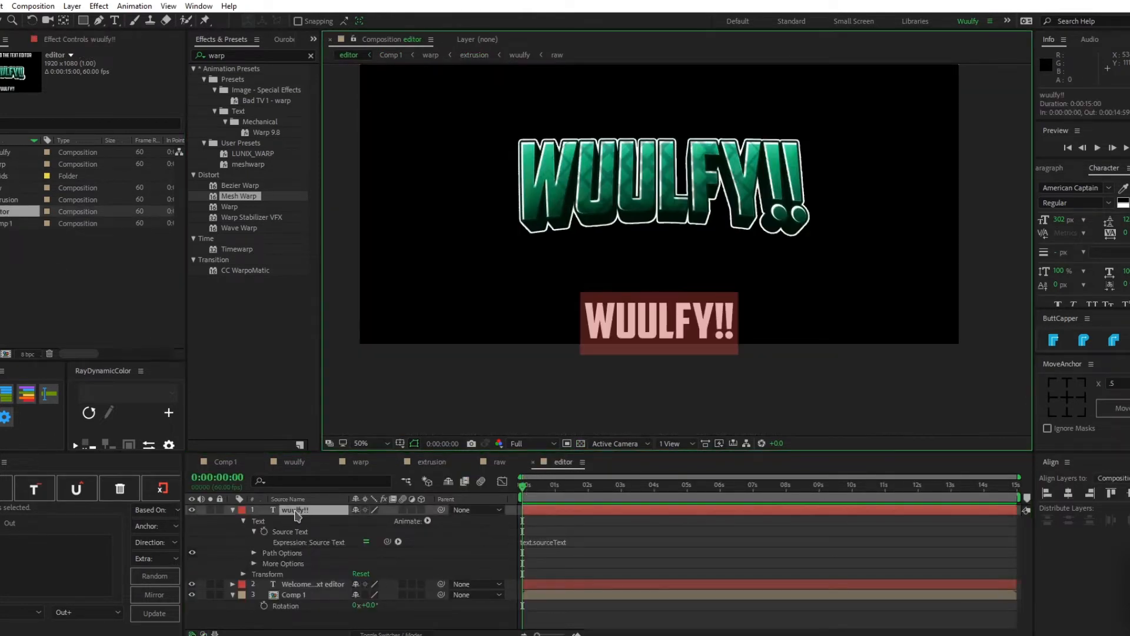
type("tutorial")
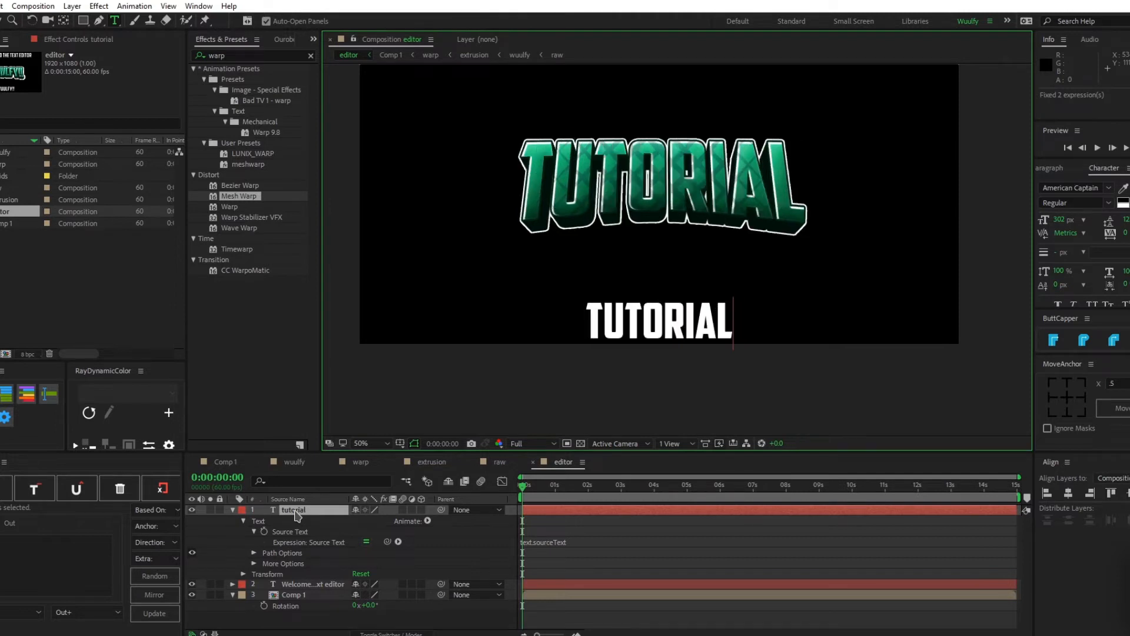
key("BackSpace")
key("BackSpace")
key("BackSpace")
key("BackSpace")
key("BackSpace")
key("BackSpace")
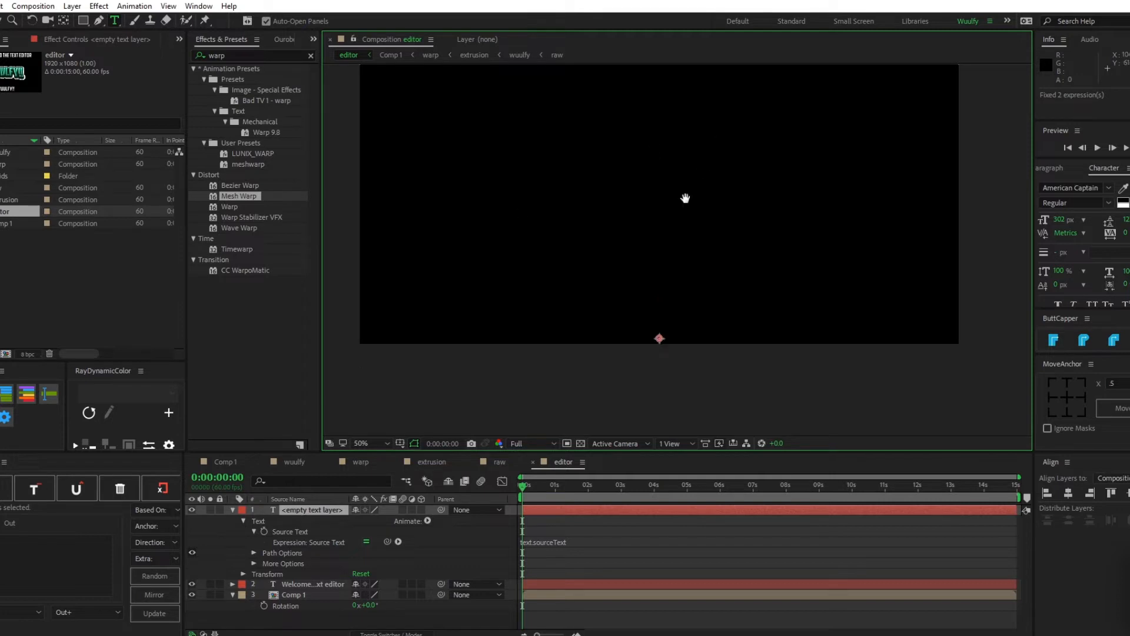
Enter "text editor" in the empty text layer of the editor composition.
left_click_drag(685, 198, 675, 290)
left_click(314, 512)
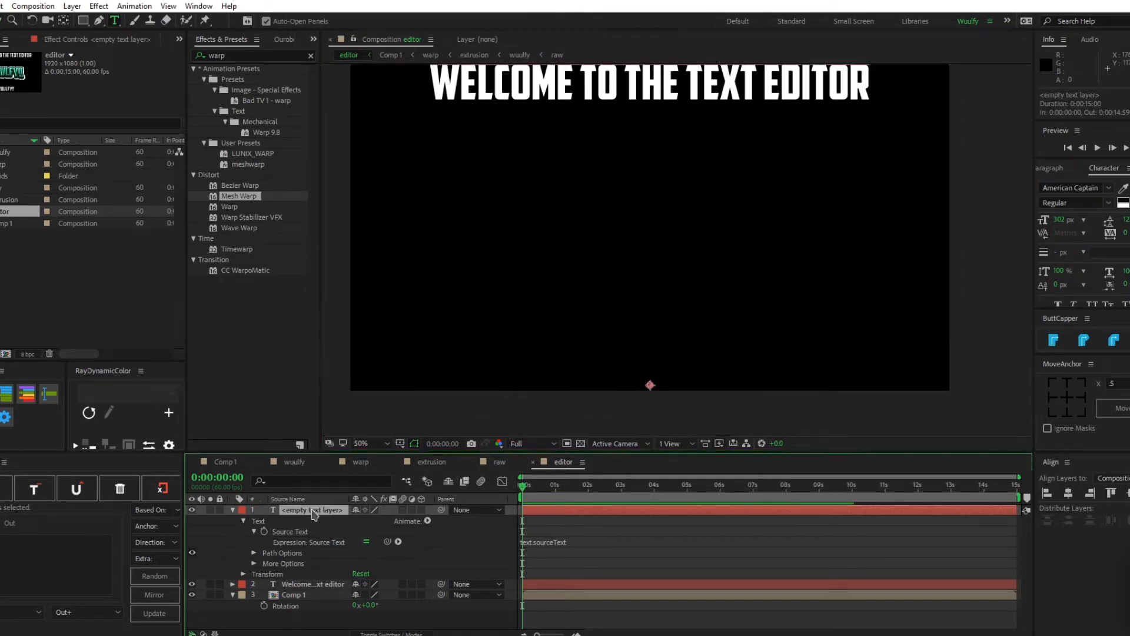
double_click(314, 511)
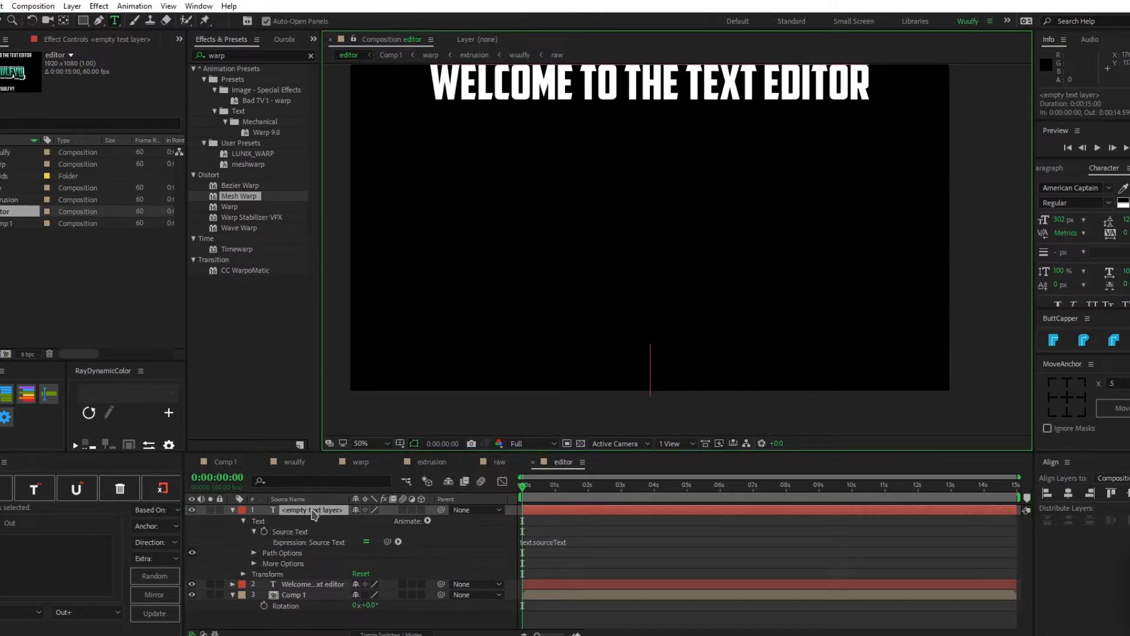
type("text edi")
key("BackSpace")
type("it")
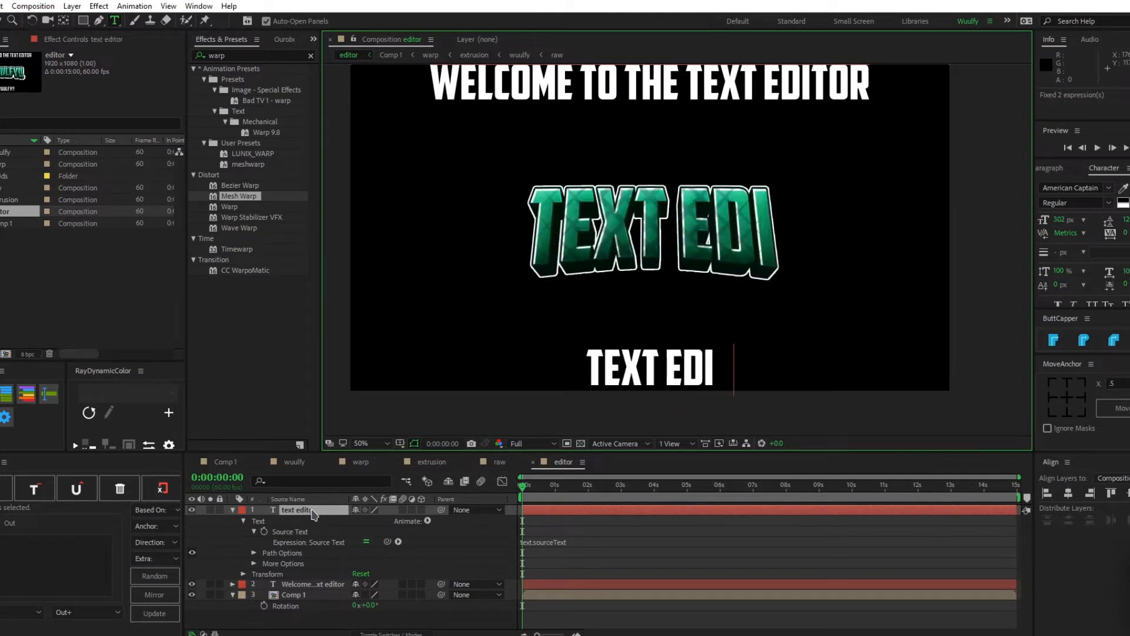
type("or")
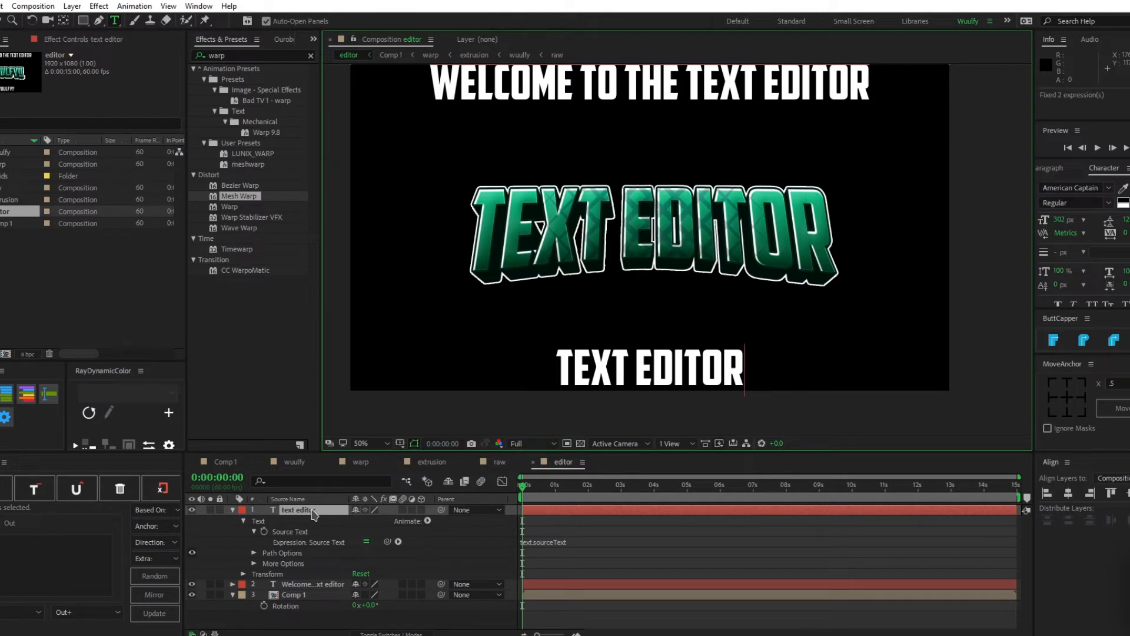
Open Comp 1 and try changing the rotation of the warp layer.
left_click(225, 462)
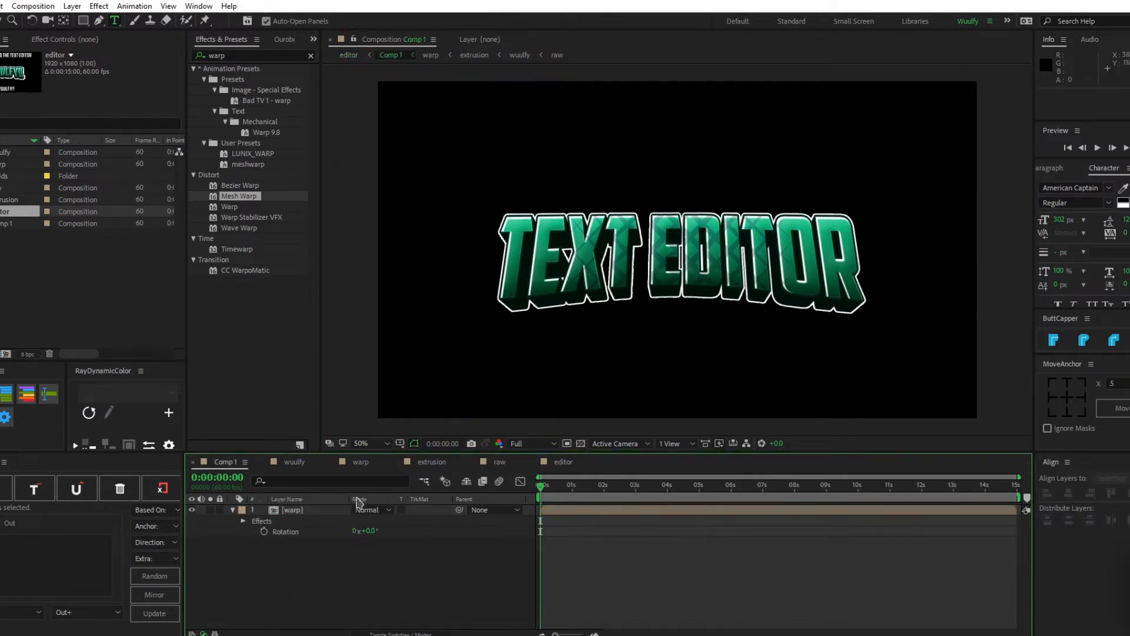
mouse_move(371, 532)
left_mouse_down()
mouse_move(406, 471)
mouse_move(385, 547)
left_mouse_up()
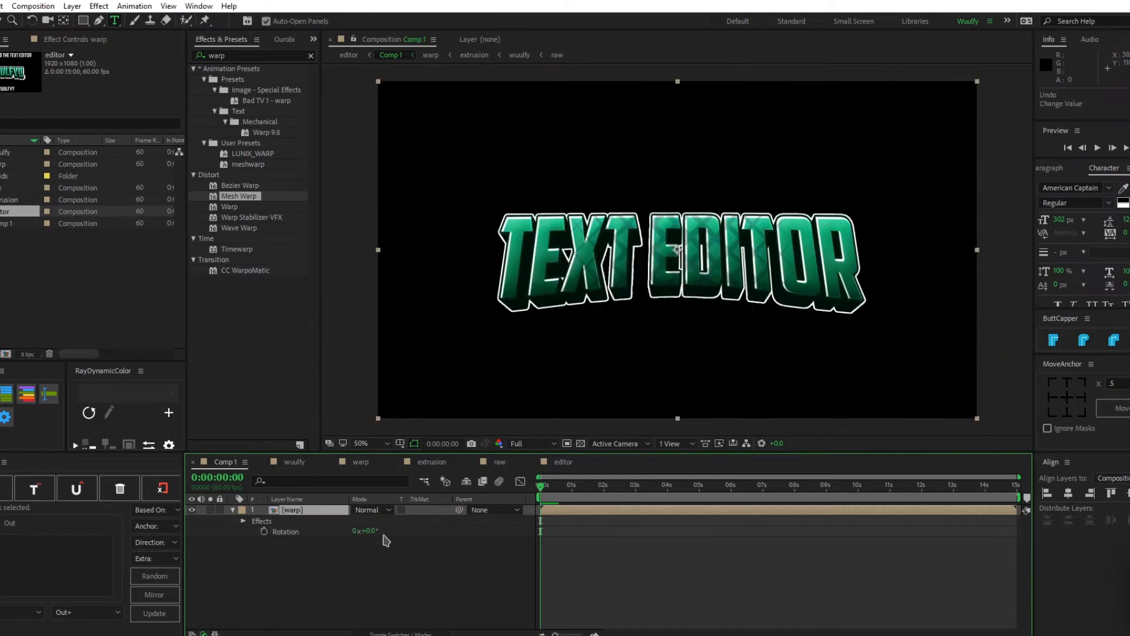
left_click(366, 560)
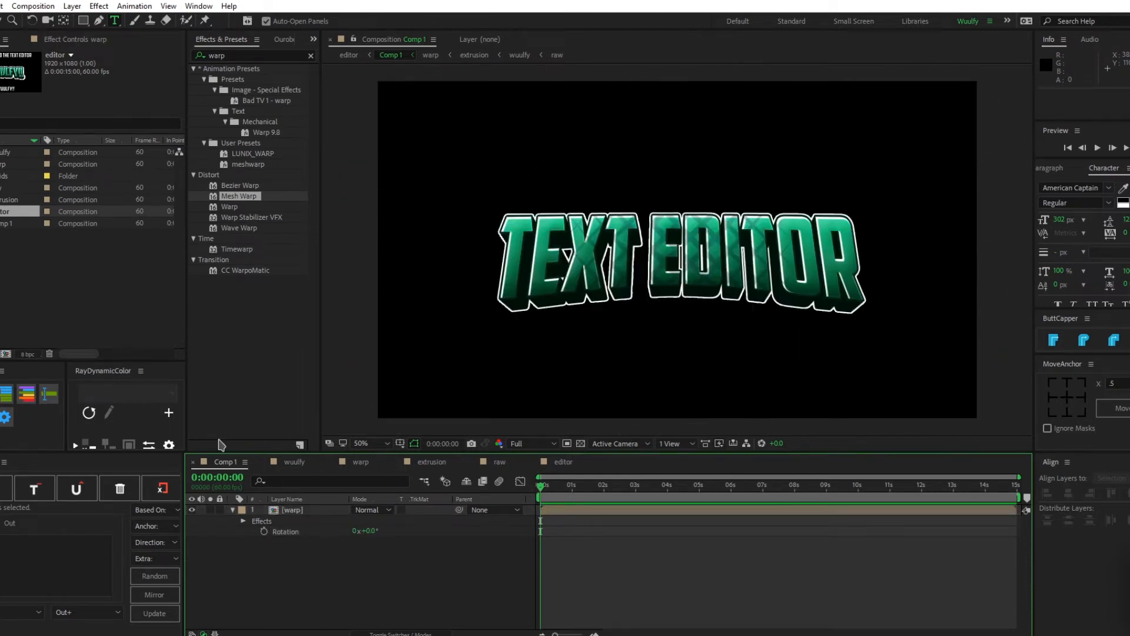
Create a new composition named "textraw" with the default 1920 × 1080, 60 fps, 15-second settings.
left_click(124, 322)
right_click(122, 320)
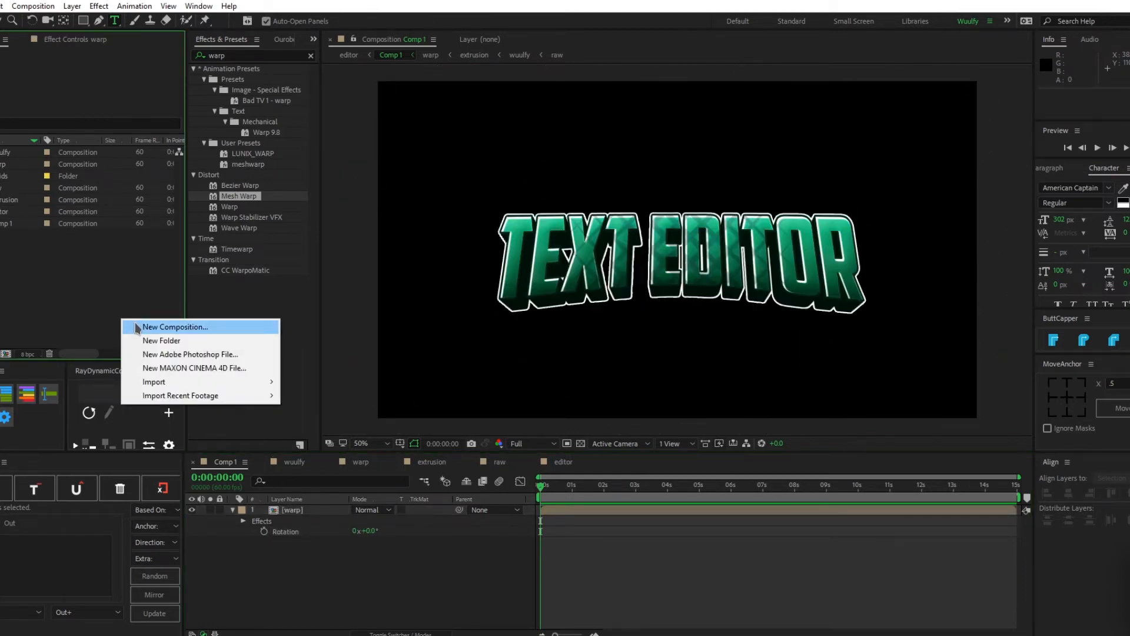
left_click(170, 327)
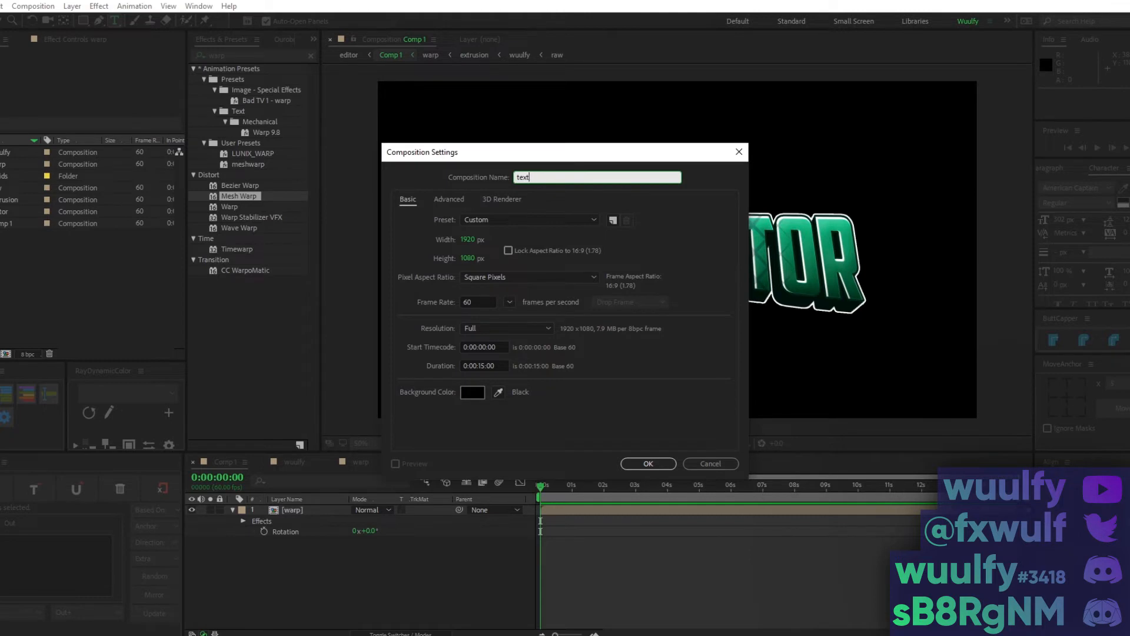
type("textraw")
key("Return")
Add a new empty text layer to the textraw composition.
right_click(323, 379)
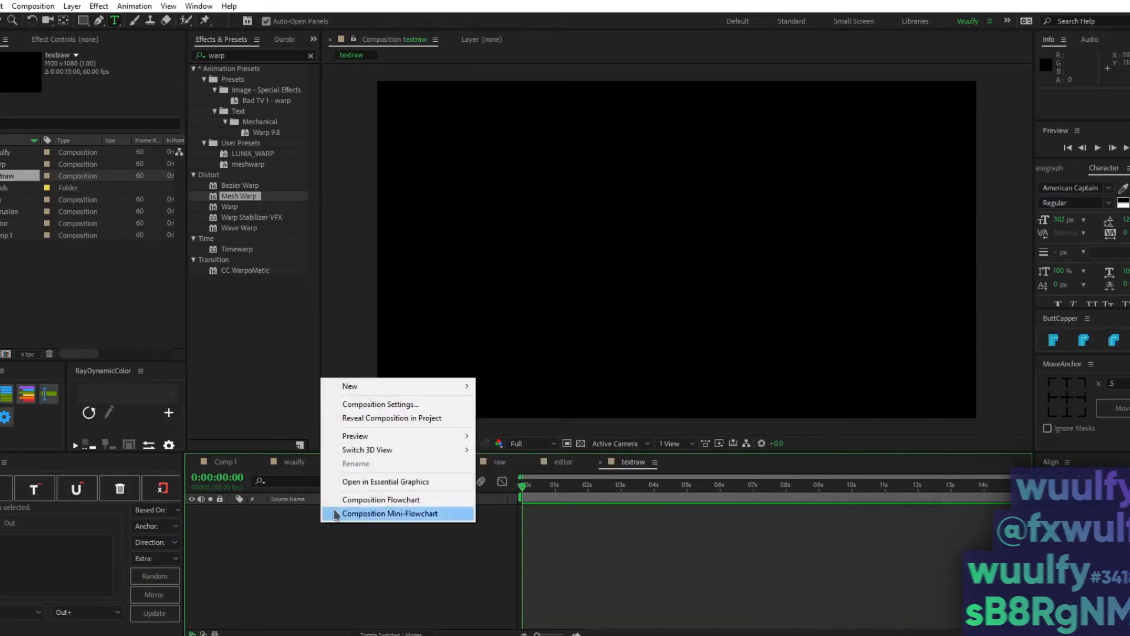
mouse_move(393, 391)
left_click(533, 406)
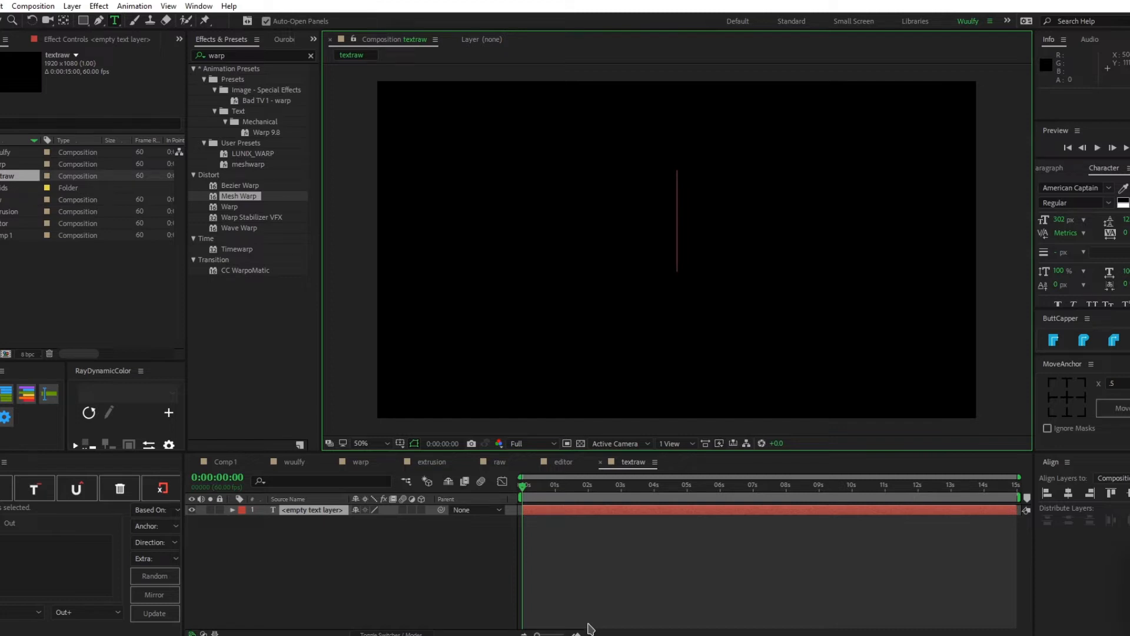
Try random filler text in the new textraw text layer and clear it.
type("heheviiifheigow")
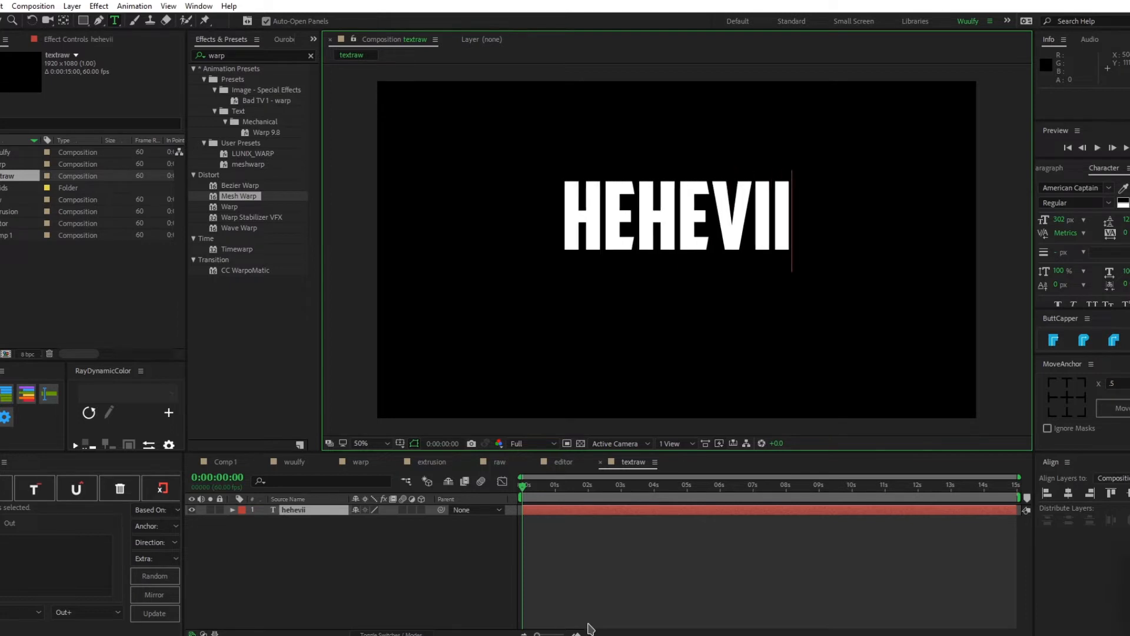
key("ctrl+a")
key("BackSpace")
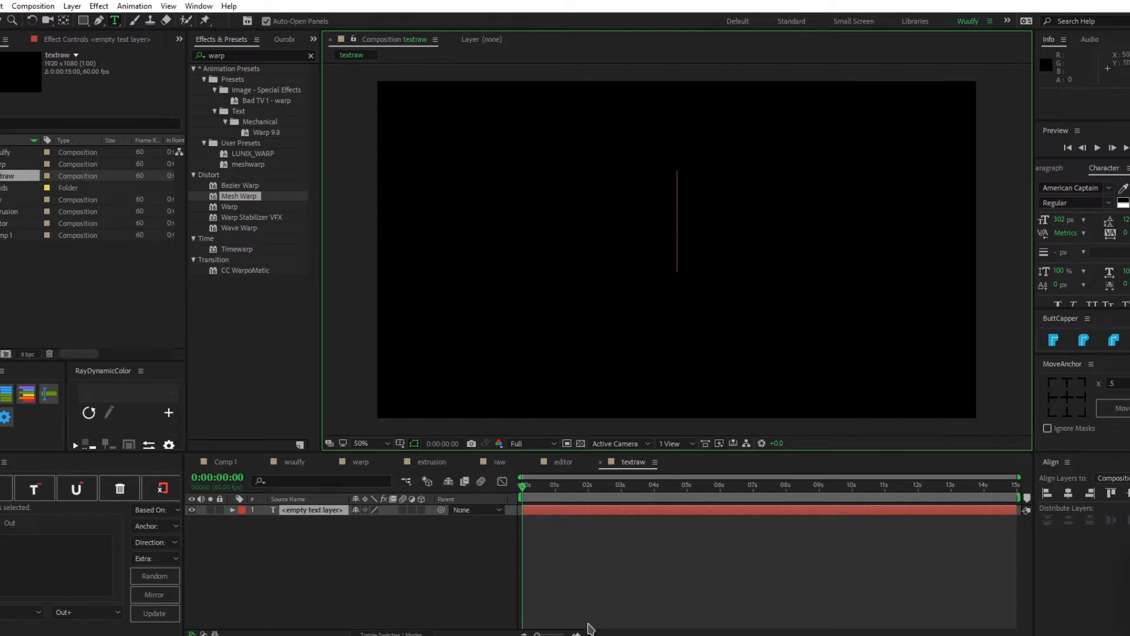
Create three separate single-letter text layers in the textraw composition: w, u and a second u.
type("W")
right_click(412, 547)
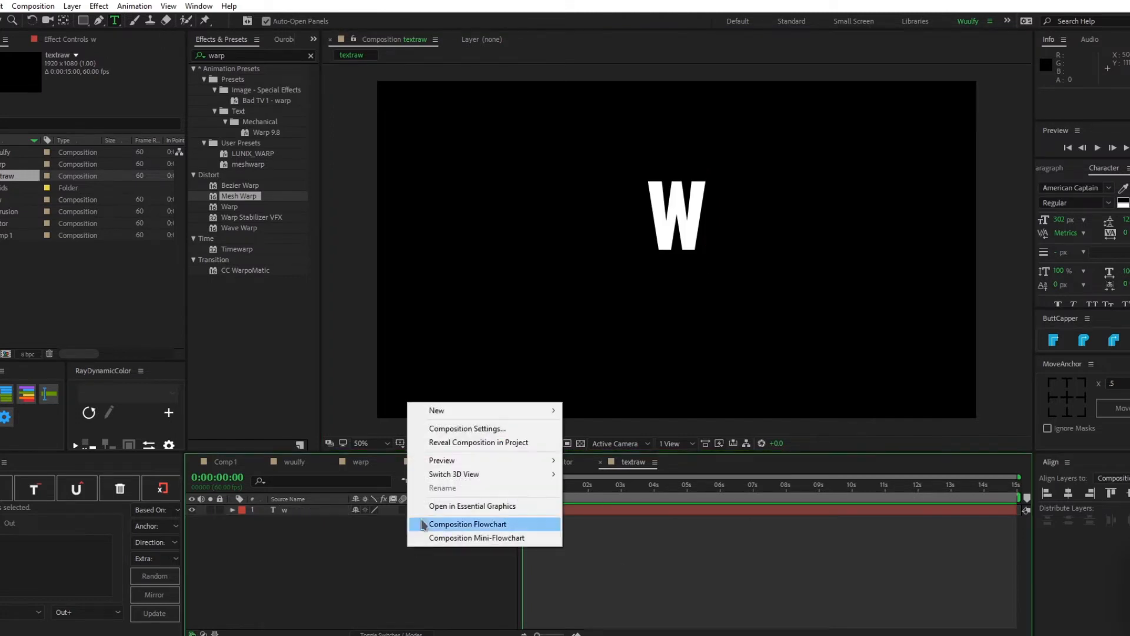
mouse_move(459, 405)
left_click(616, 429)
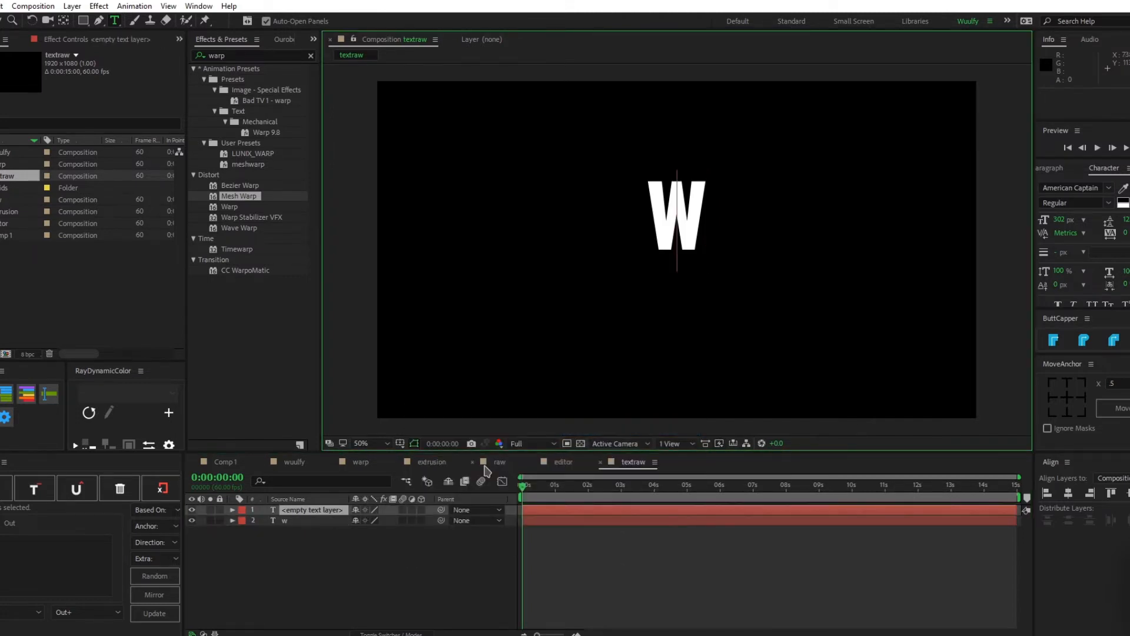
type("u")
right_click(345, 553)
mouse_move(445, 421)
left_click(524, 433)
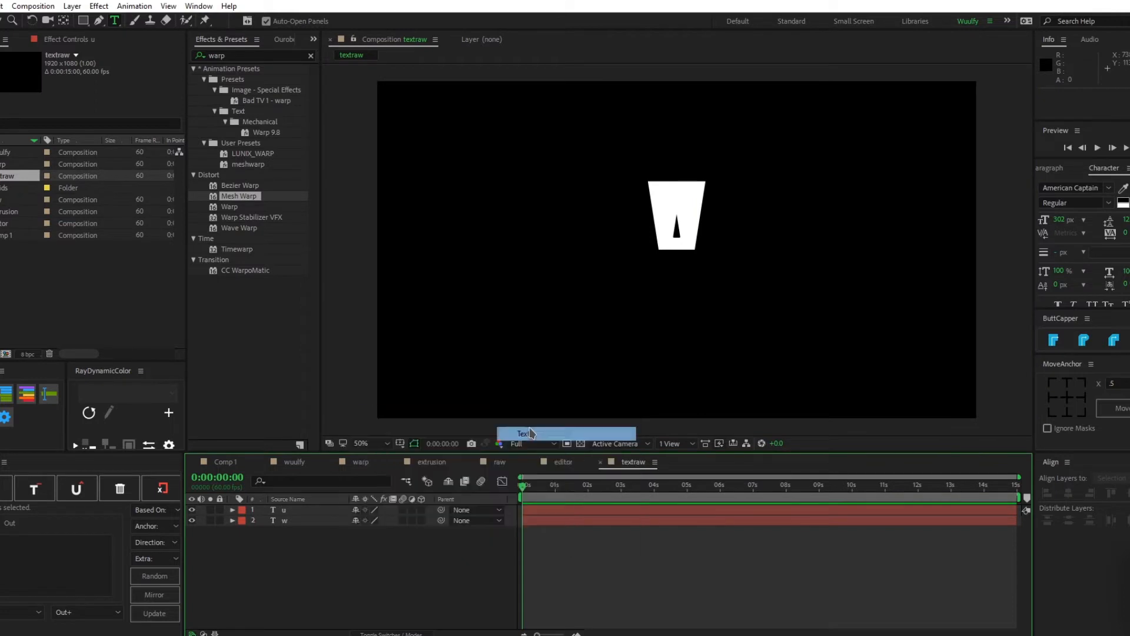
type("u")
Add three more single-letter text layers for the letters l, f and y.
right_click(301, 556)
left_click(309, 547)
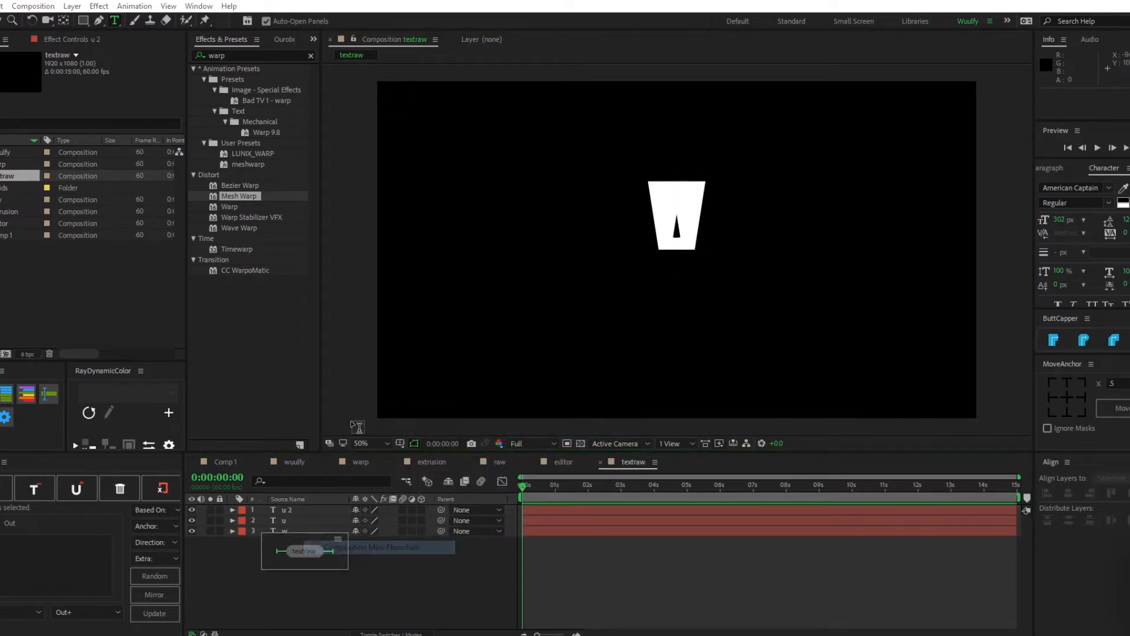
right_click(376, 575)
mouse_move(542, 440)
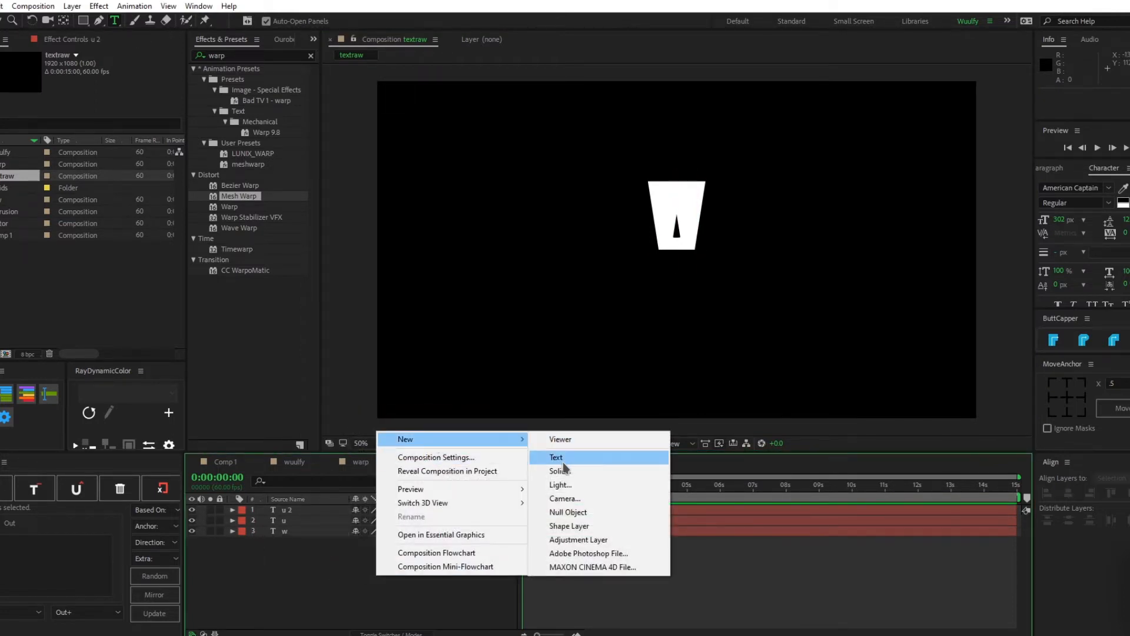
left_click(564, 458)
right_click(335, 585)
mouse_move(376, 442)
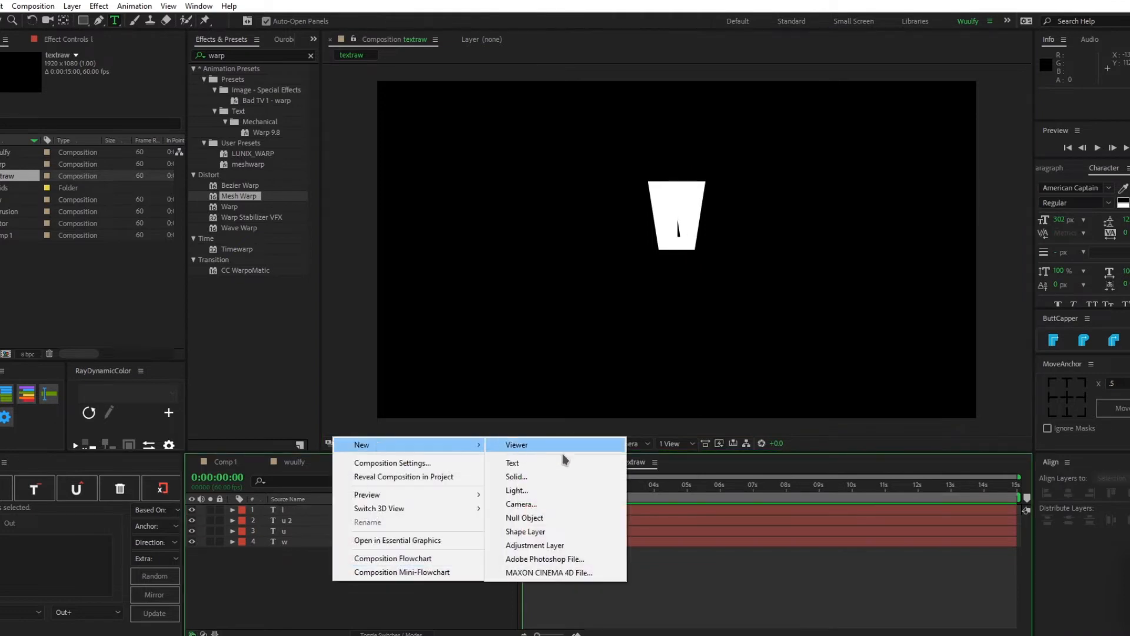
left_click(564, 459)
right_click(339, 600)
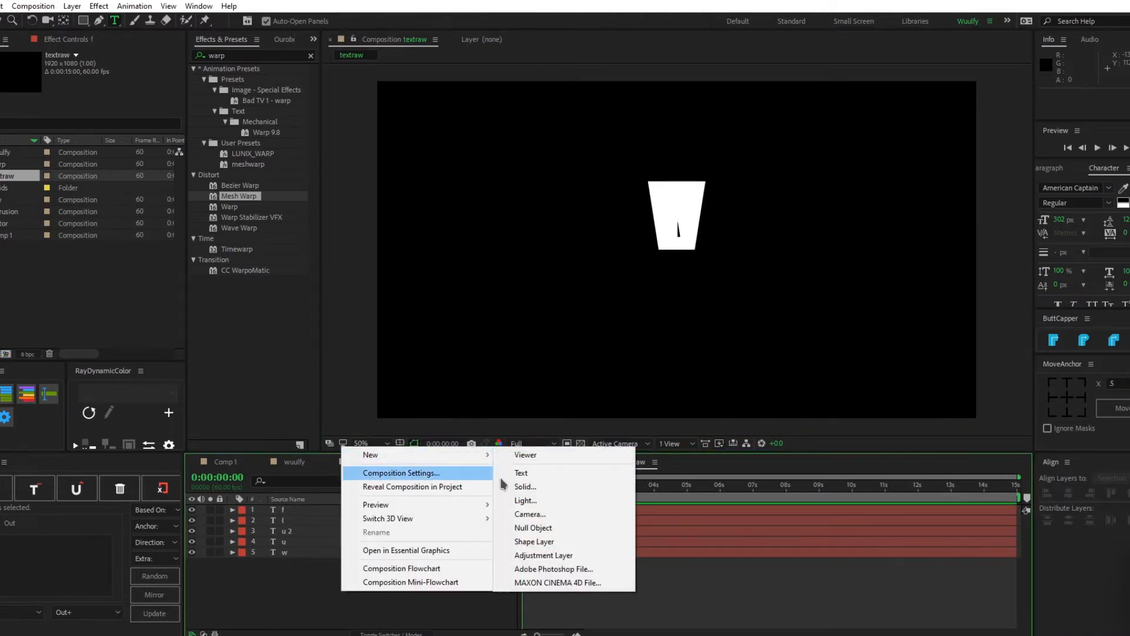
left_click(529, 469)
type("y")
Add a text layer containing the full word wuulfy as an alignment reference.
right_click(288, 619)
mouse_move(328, 397)
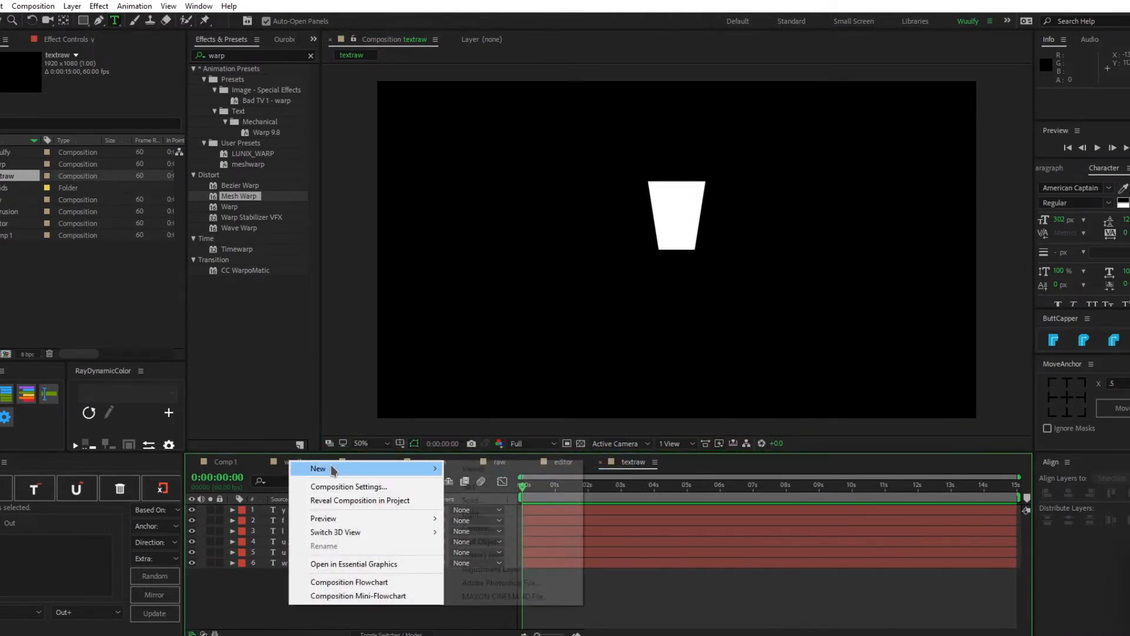
left_click(505, 488)
type("wuulfy")
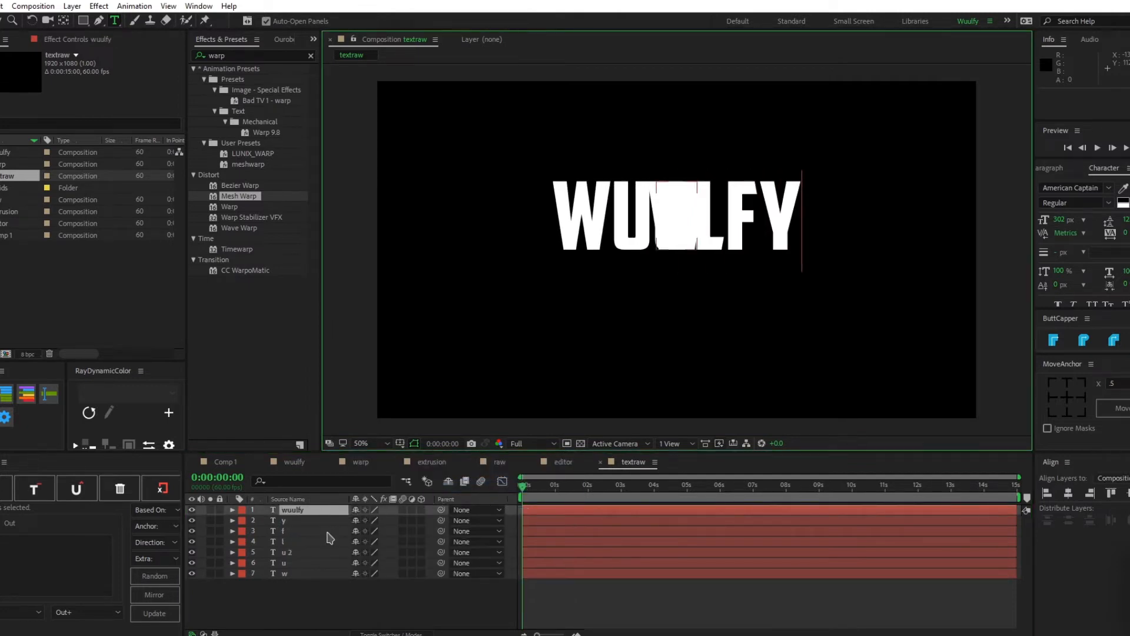
Centre the wuulfy layer and every letter layer vertically in the composition.
left_click_drag(328, 588, 276, 506)
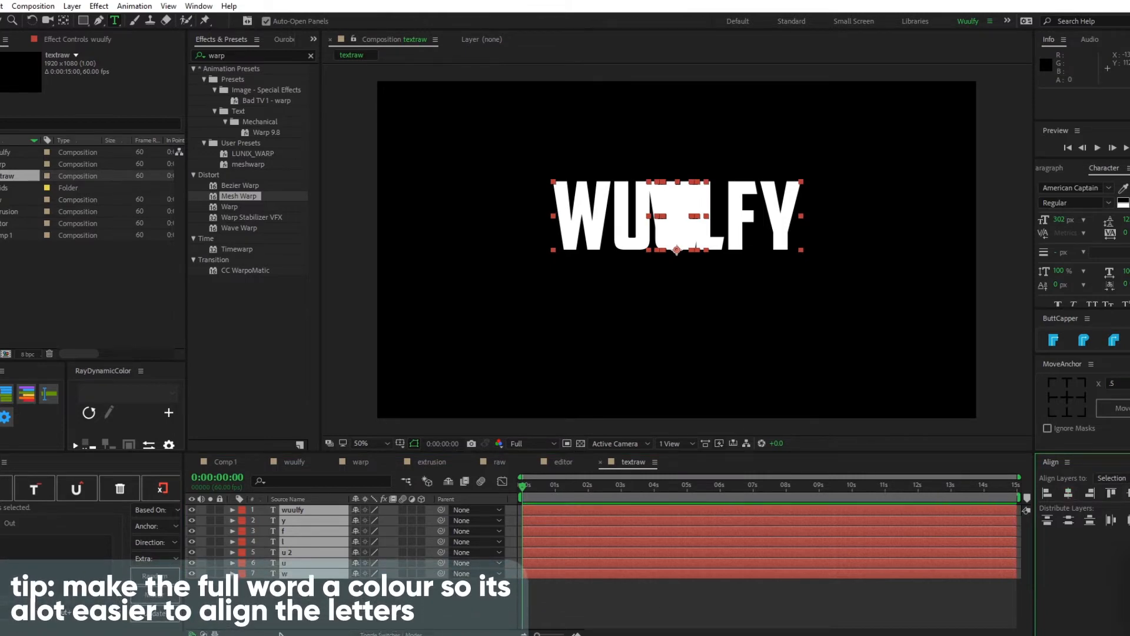
left_click(293, 509)
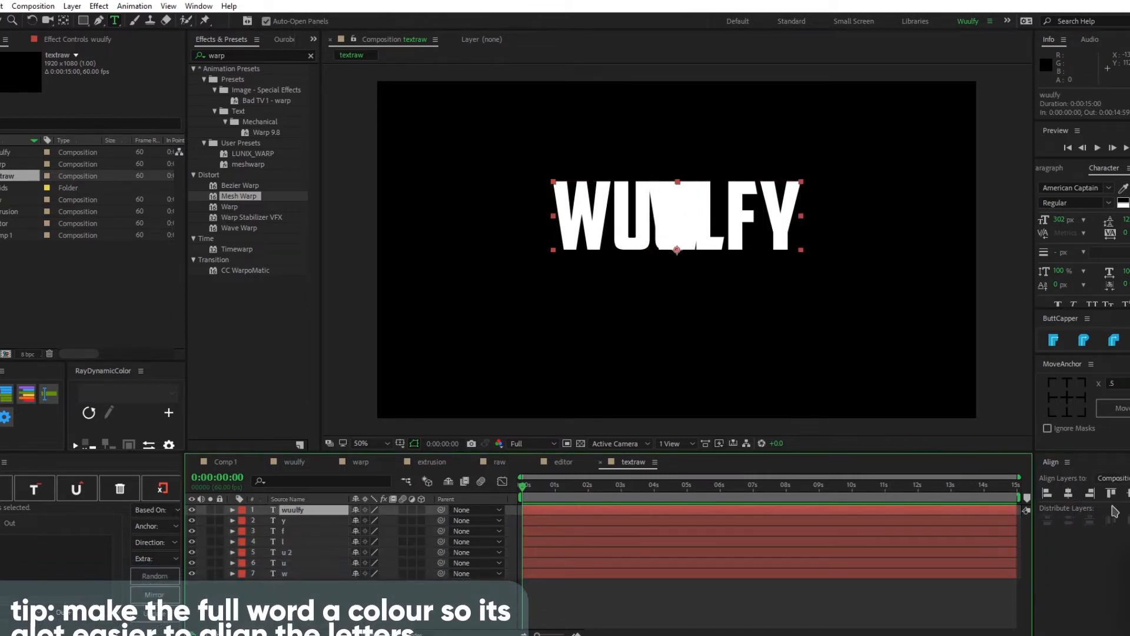
left_click(312, 521)
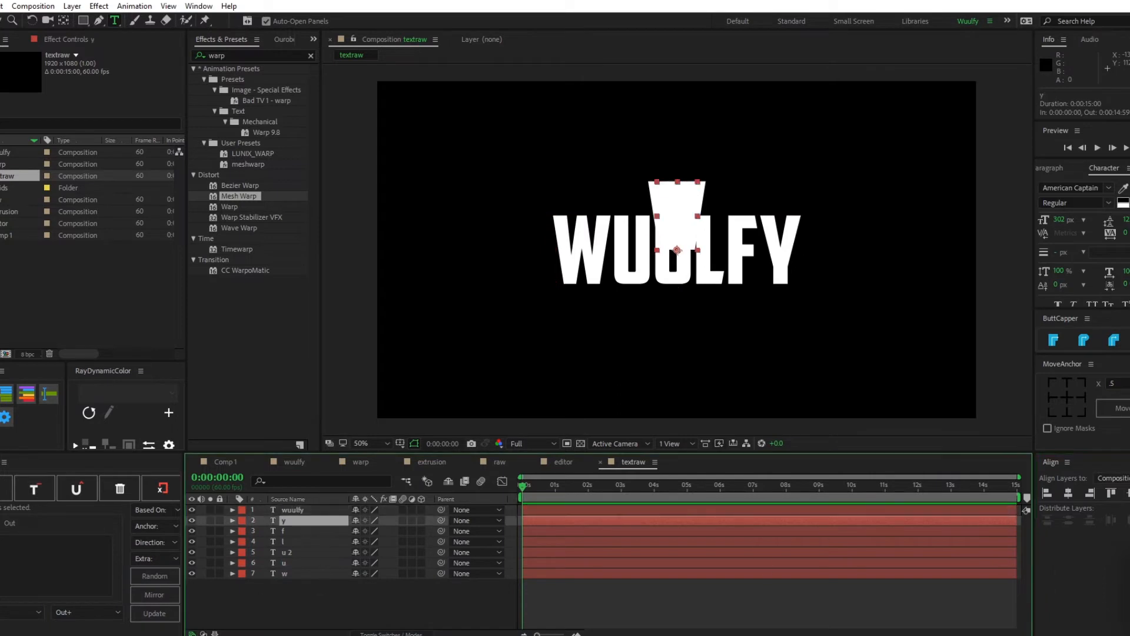
left_click(1129, 493)
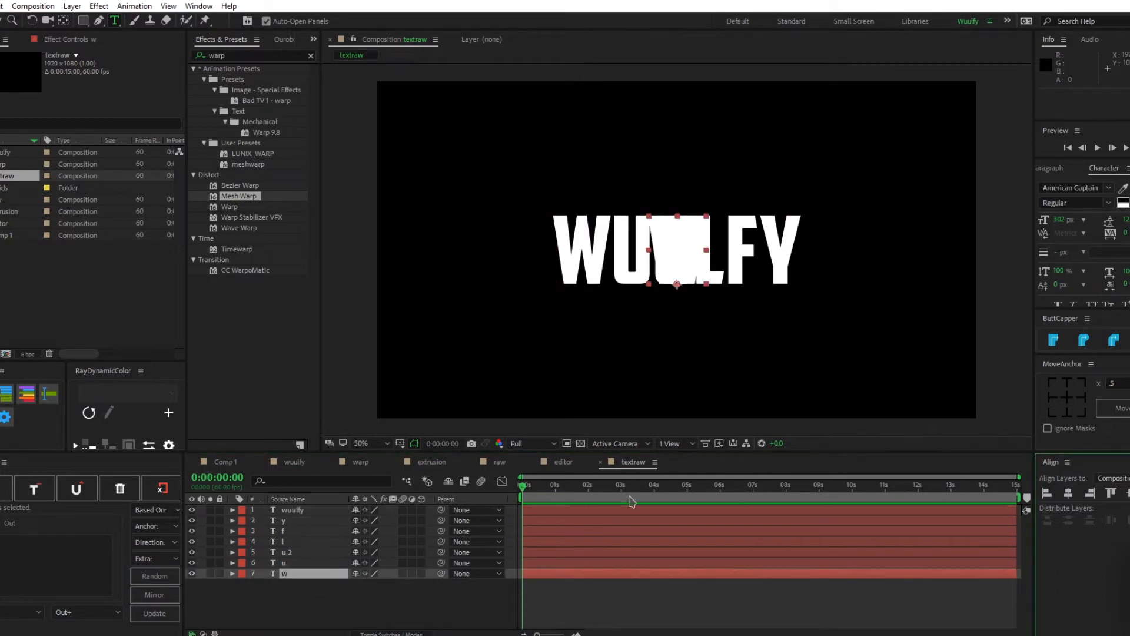
Move the w layer to X position 657.6 so it covers the W of the full word.
left_click(302, 574)
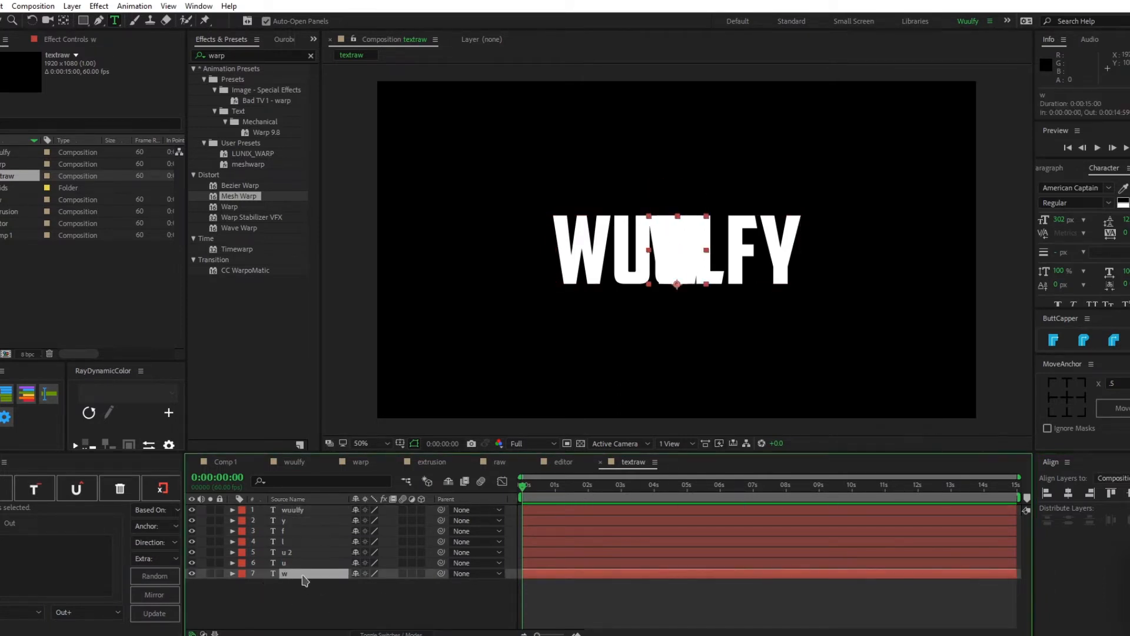
left_click_drag(357, 587, 195, 604)
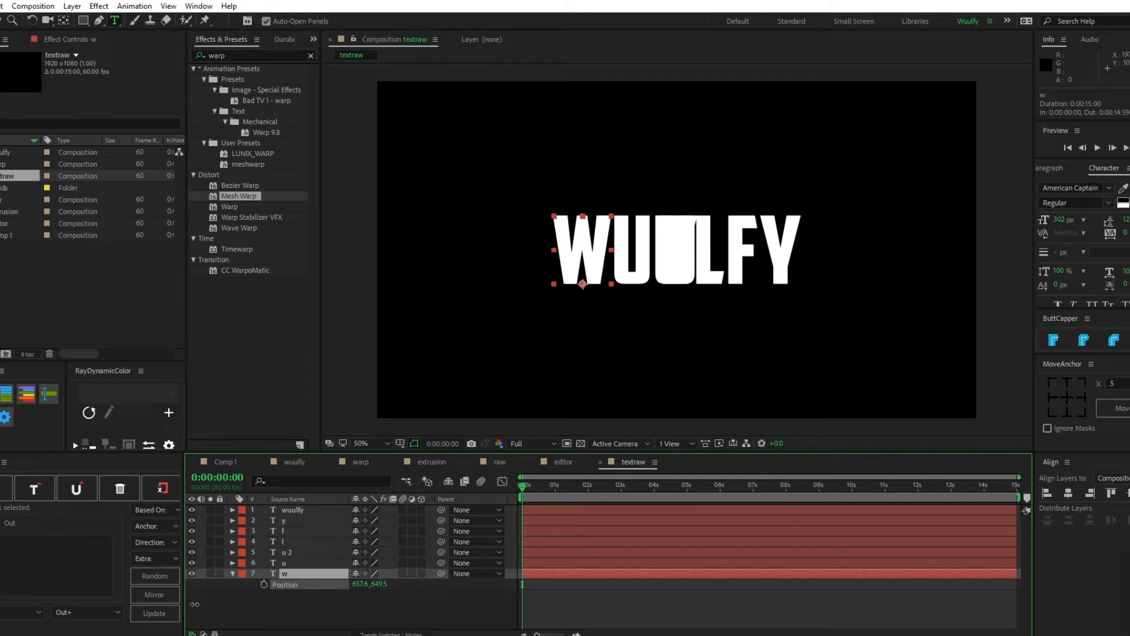
key("Return")
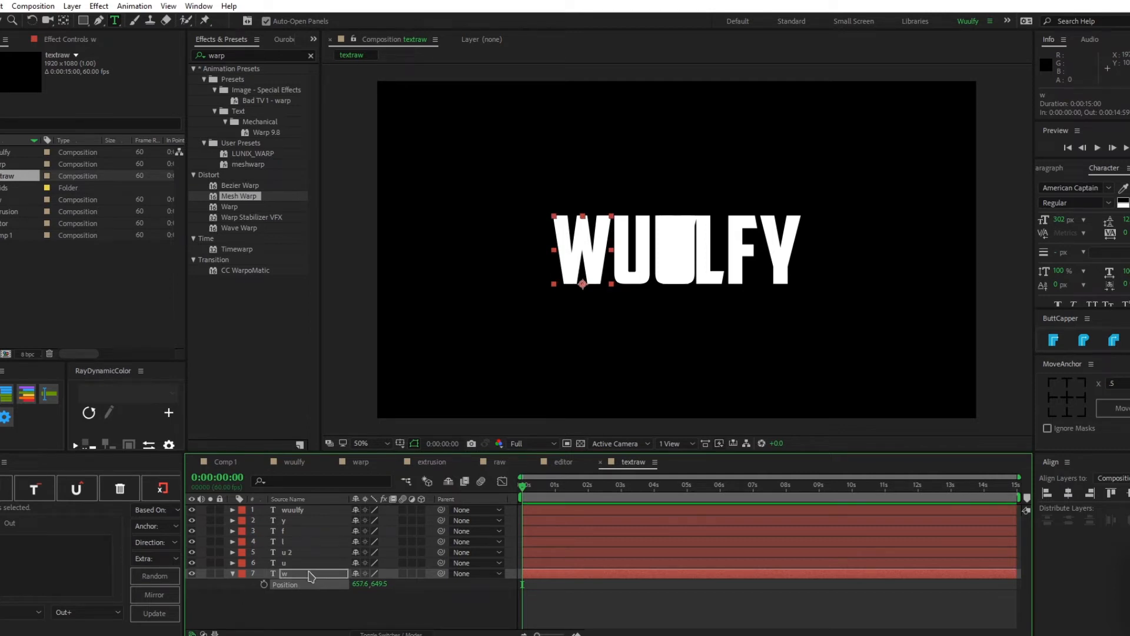
Move the u layer to X position 816.6 so it covers the word's first U.
left_click(304, 563)
key("p")
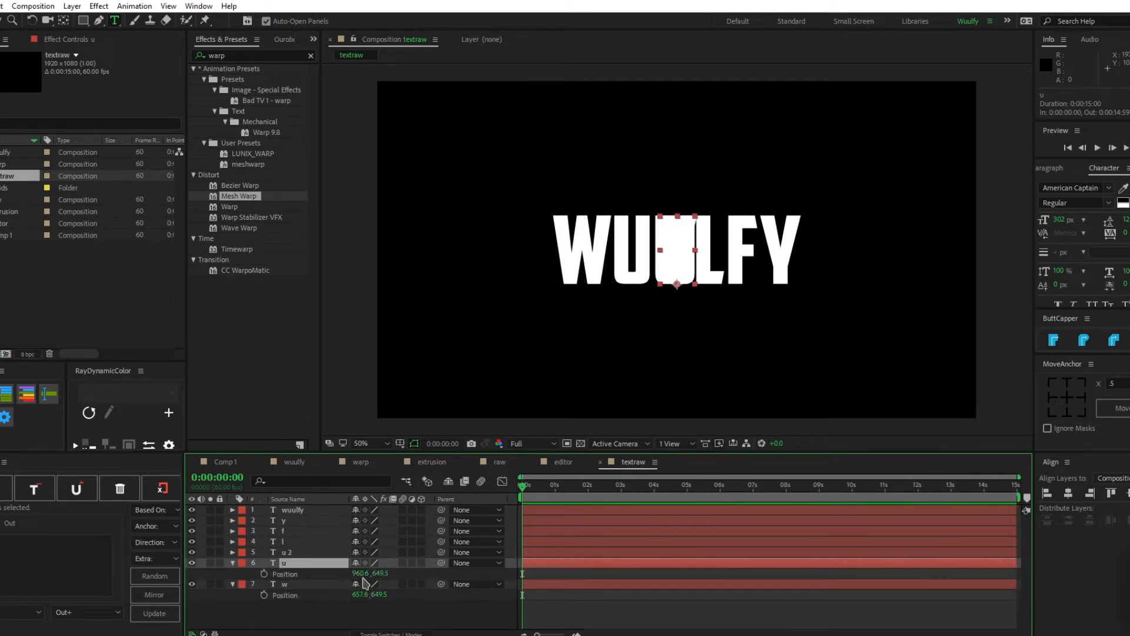
left_click_drag(299, 585, 277, 589)
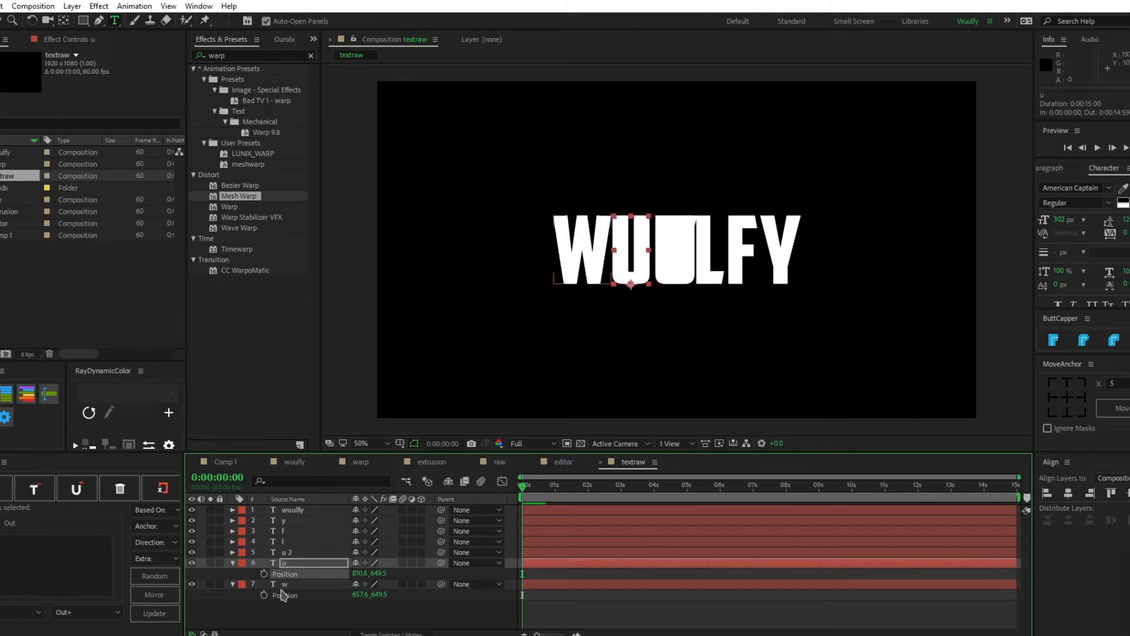
key("Right")
key("Right")
key("Right")
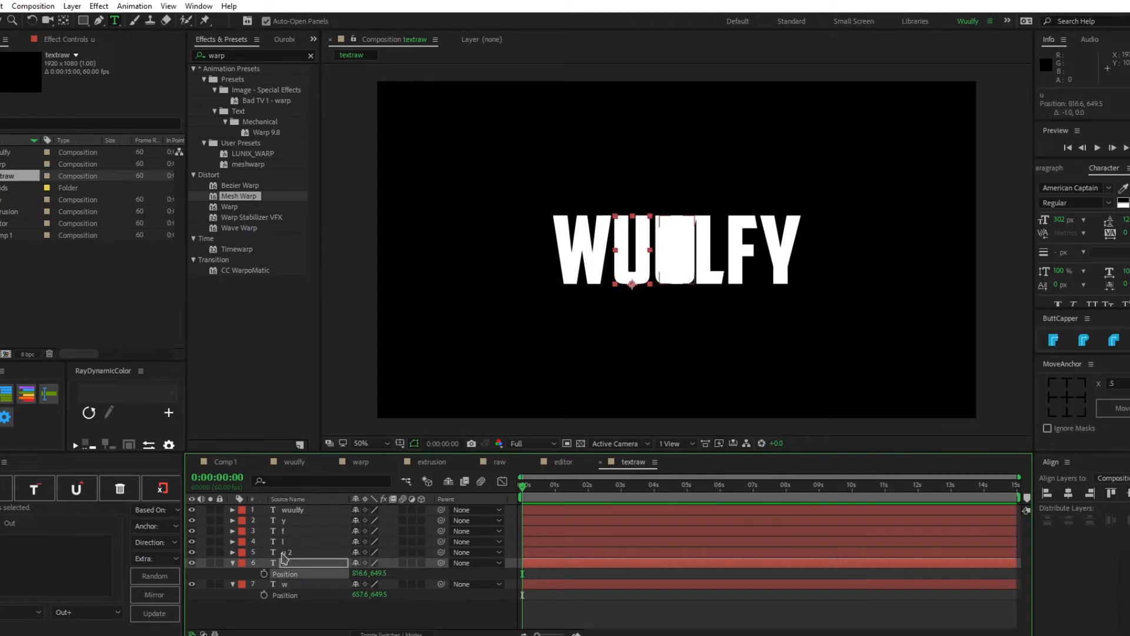
Show Position for the u 2, l, f and y layers and move them together clear of the word, to X about 1508.
left_click(286, 552)
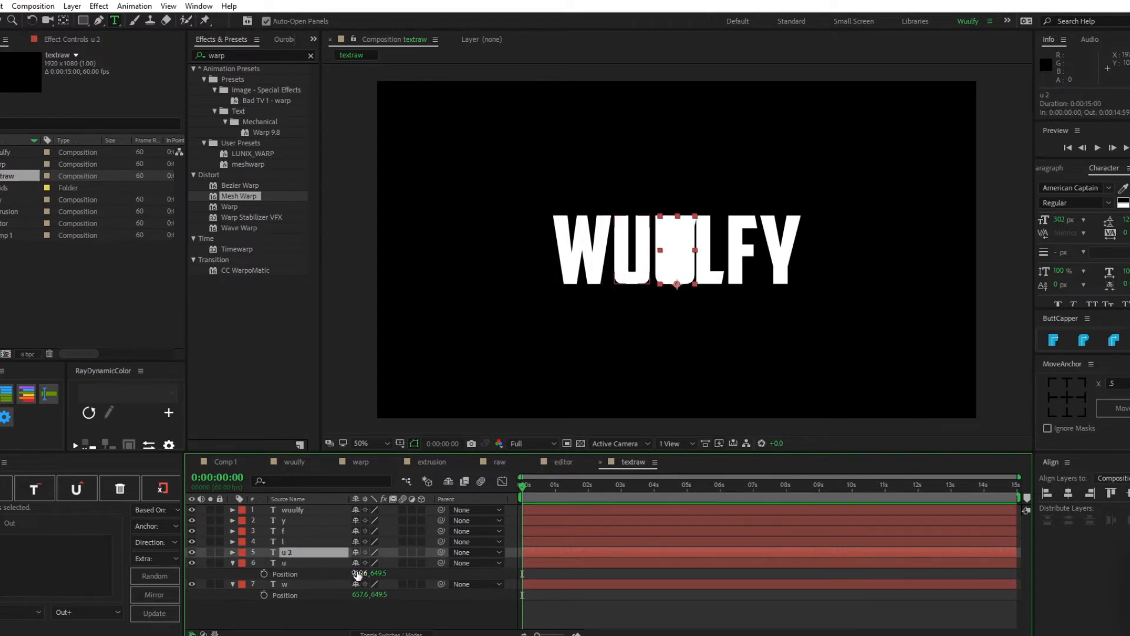
left_click(295, 521, "shift")
key("p")
left_click_drag(360, 532, 392, 532)
Move the u 2 layer to X position 948.6 so it covers the word's second U.
left_click(319, 574)
left_click(402, 600)
left_click_drag(360, 594, 24, 614)
key("Left")
key("Left")
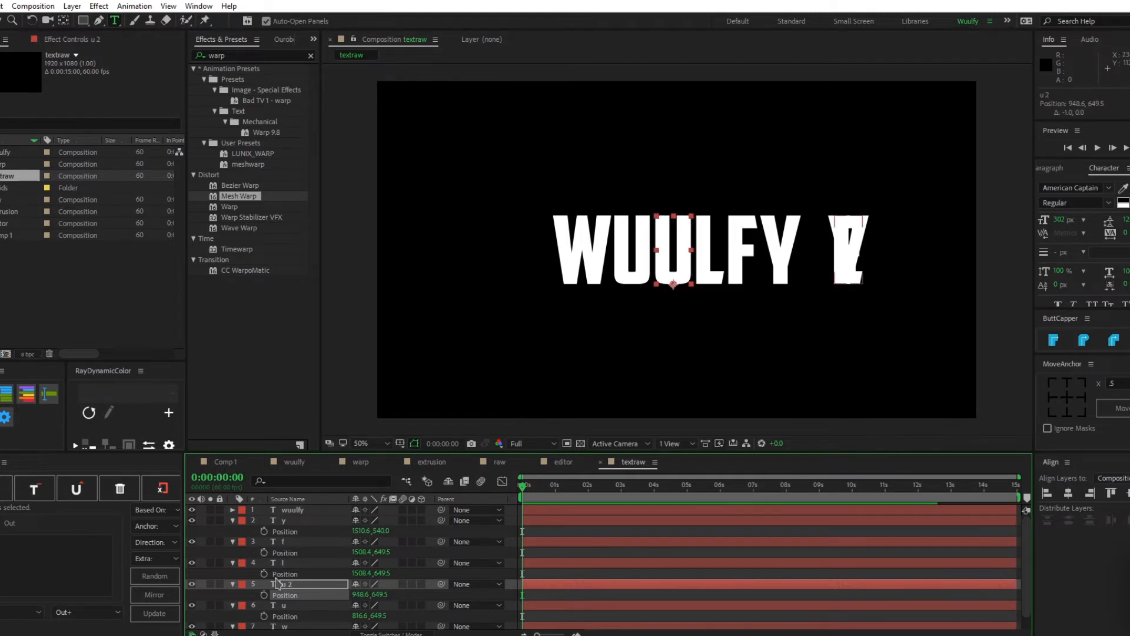
Move the l layer to X position 1064.4 so it covers the word's L.
left_click(285, 573)
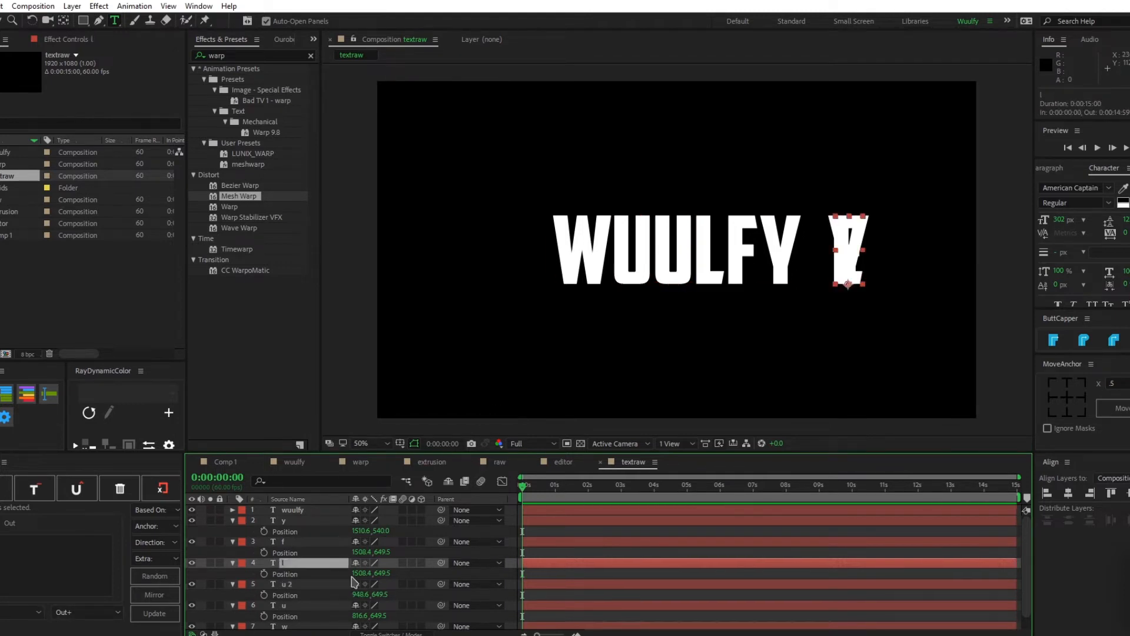
left_click_drag(360, 573, 119, 630)
key("Left")
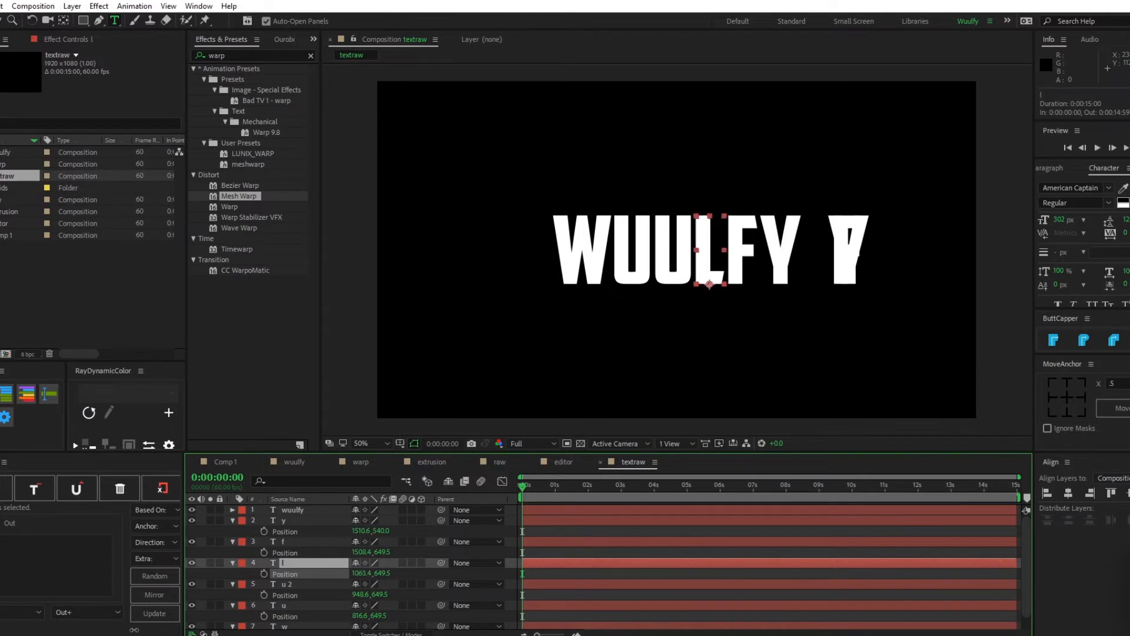
key("Left")
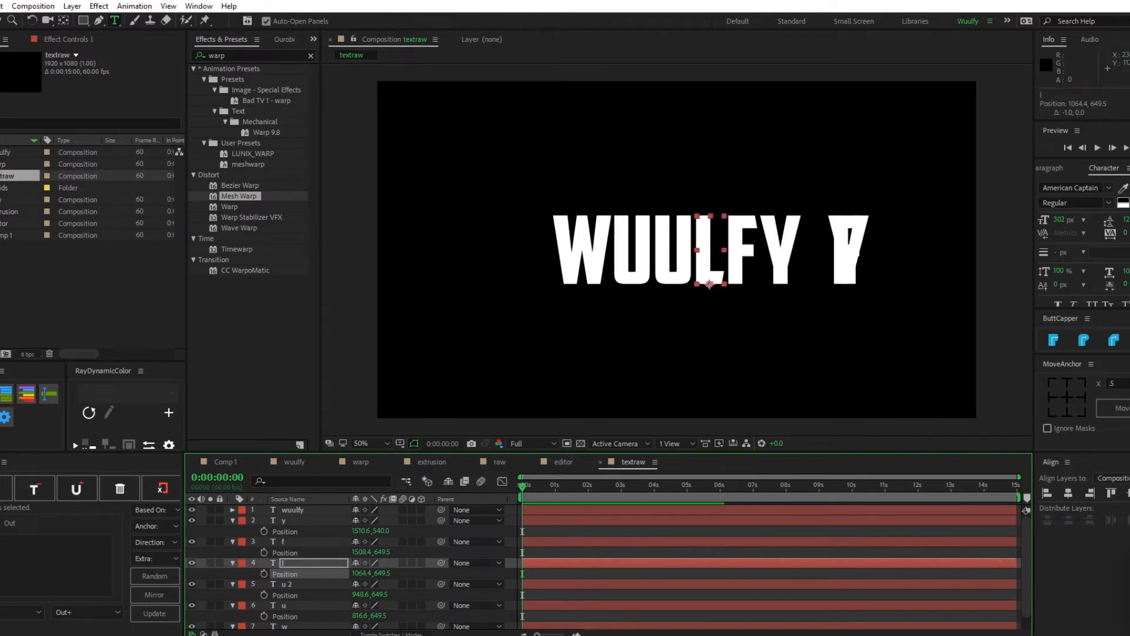
Roughly place the f layer over the word's F at X position about 1170.
left_click(290, 532)
left_click(298, 541)
left_click_drag(364, 554, 205, 610)
key("Left")
key("Left")
key("Left")
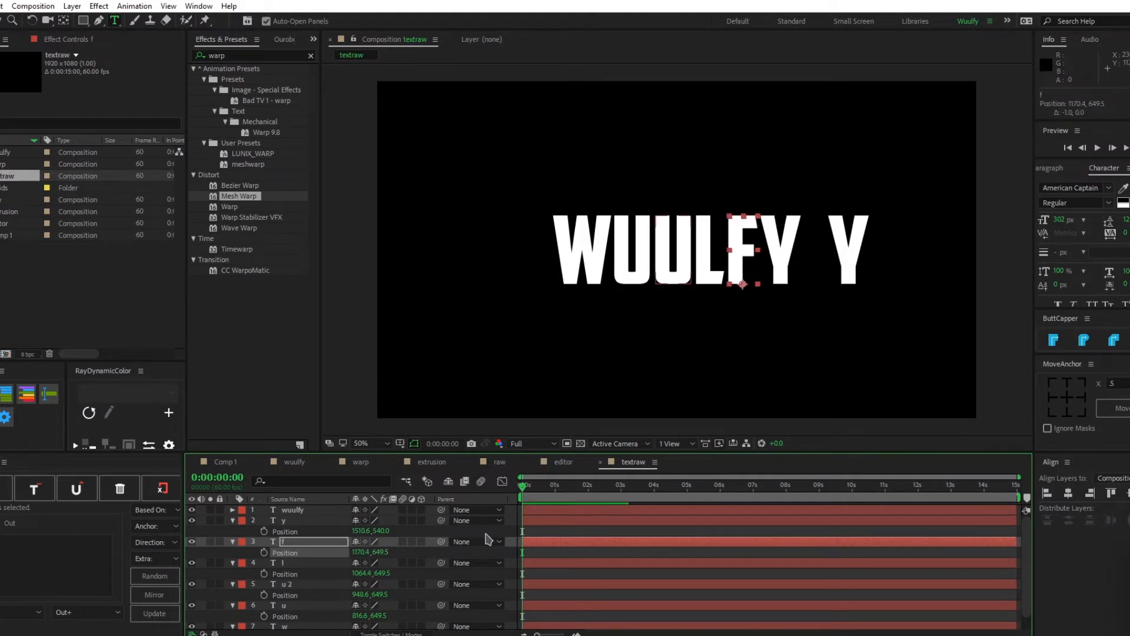
key("Right")
Fine-tune the f layer to X position 1169.9 so its edges match the word's F exactly.
scroll(758, 243, "up", 2)
scroll(757, 243, "up", 1)
left_click_drag(757, 243, 222, 250)
key("Right")
key("Left")
key("Left")
key("Left")
key("Left")
key("Left")
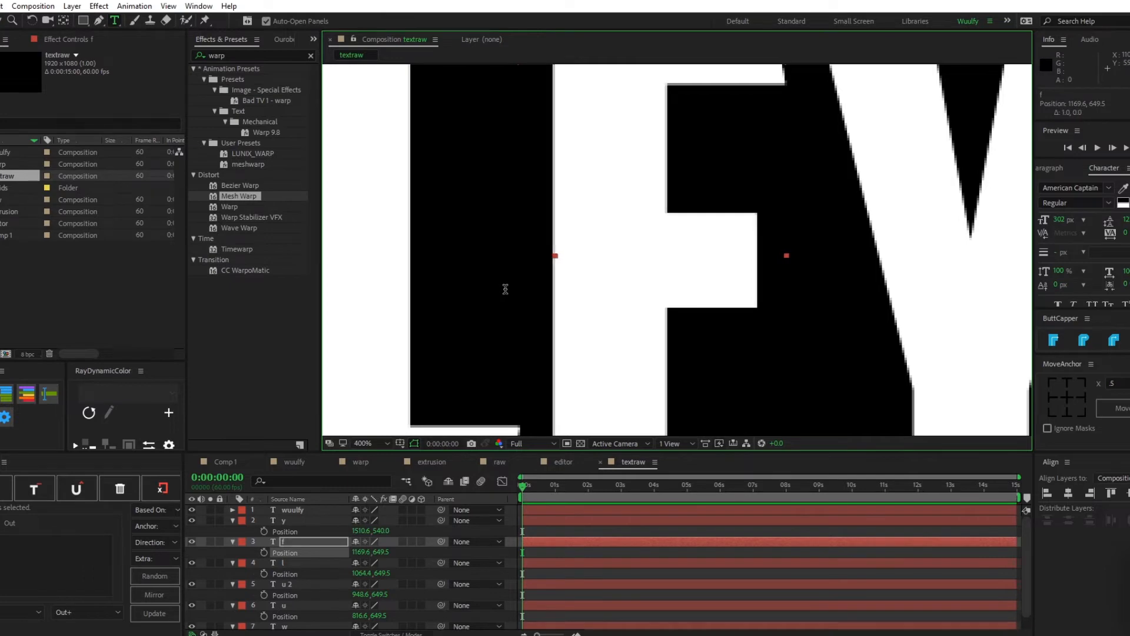
key("Right")
key("Right")
scroll(504, 287, "down", 1)
Move the y layer to X position 1292.6 so it covers the word's Y exactly.
left_click(323, 518)
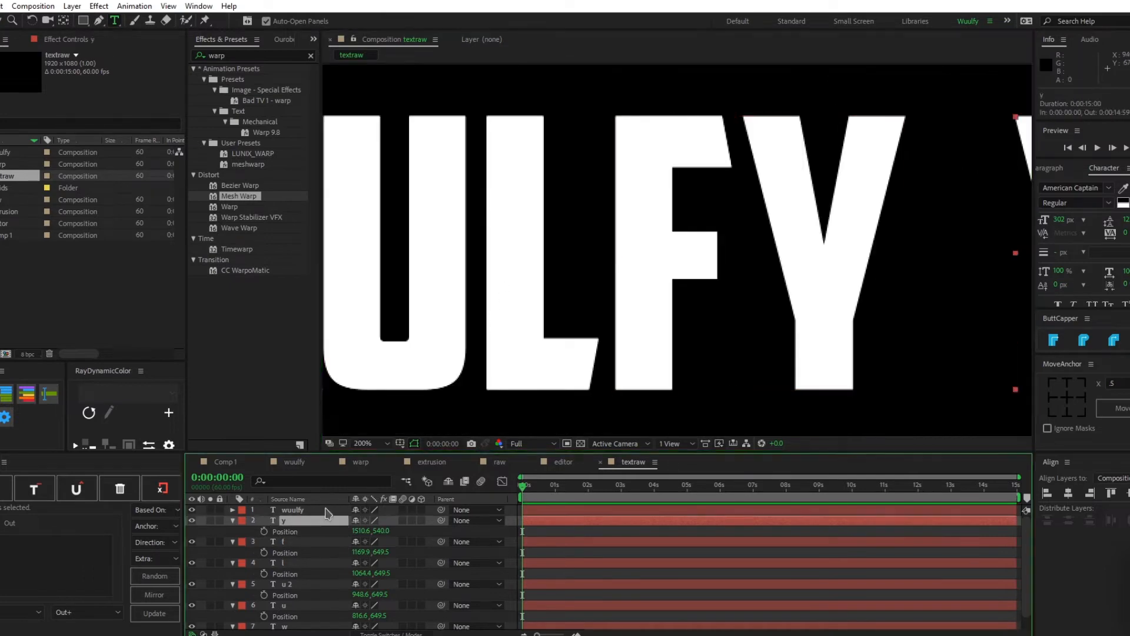
left_click_drag(775, 293, 638, 323)
key("Left")
key("Left")
key("Left")
key("Left")
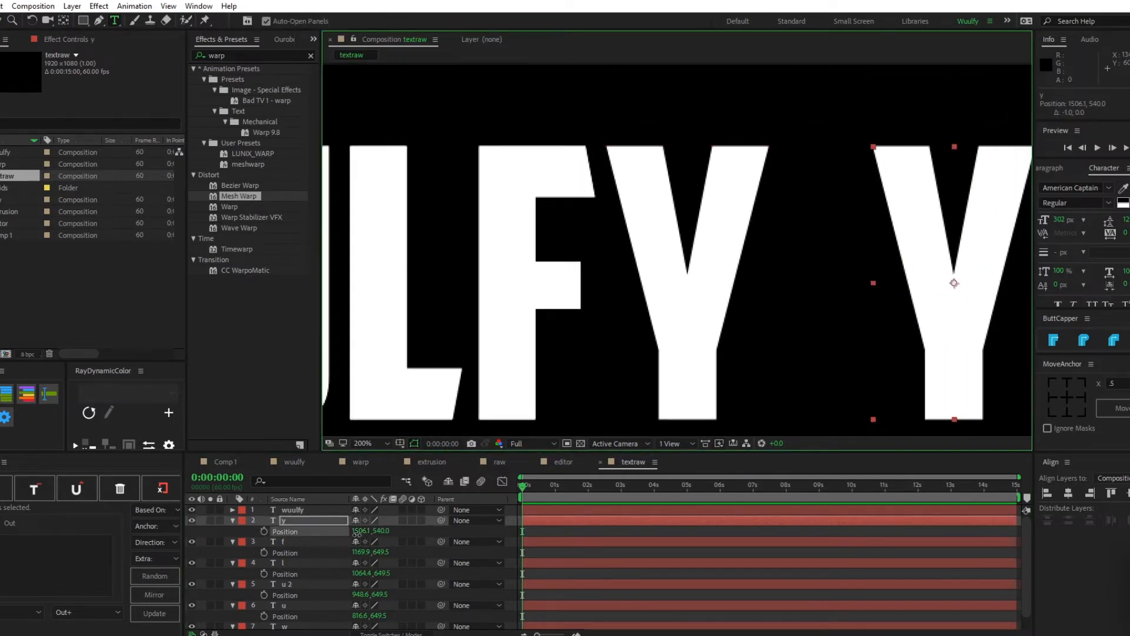
left_click_drag(359, 532, 229, 560)
key("Left")
key("Left")
key("Left")
key("Left")
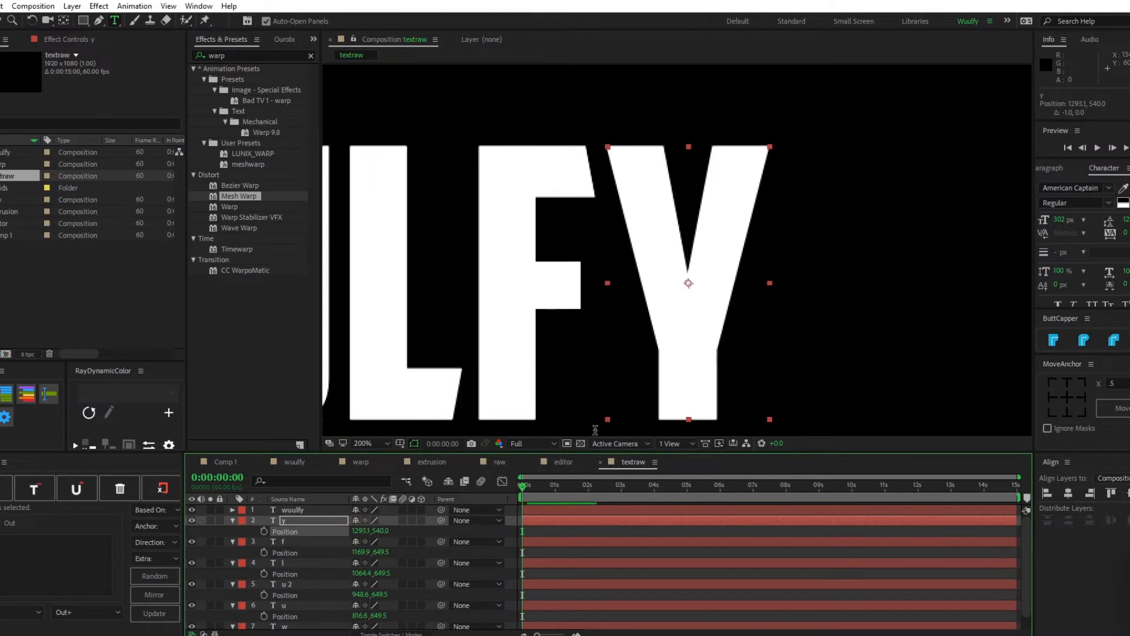
key("comma")
key("comma")
key("comma")
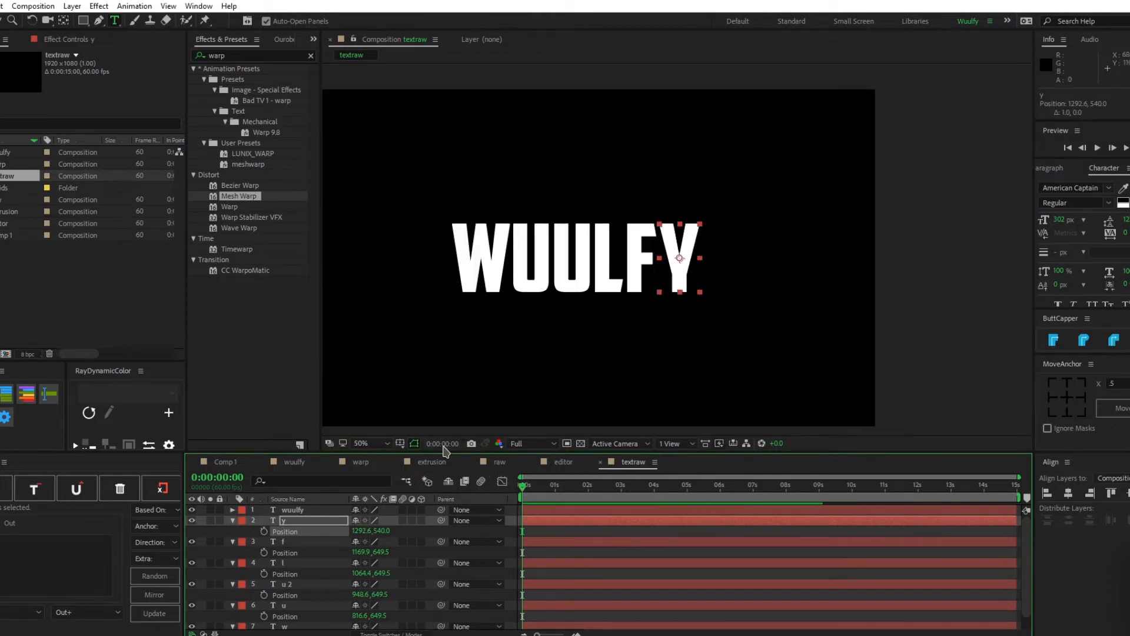
Collapse the layers' properties and delete the full-word wuulfy reference layer.
left_click(371, 443)
left_click(397, 234)
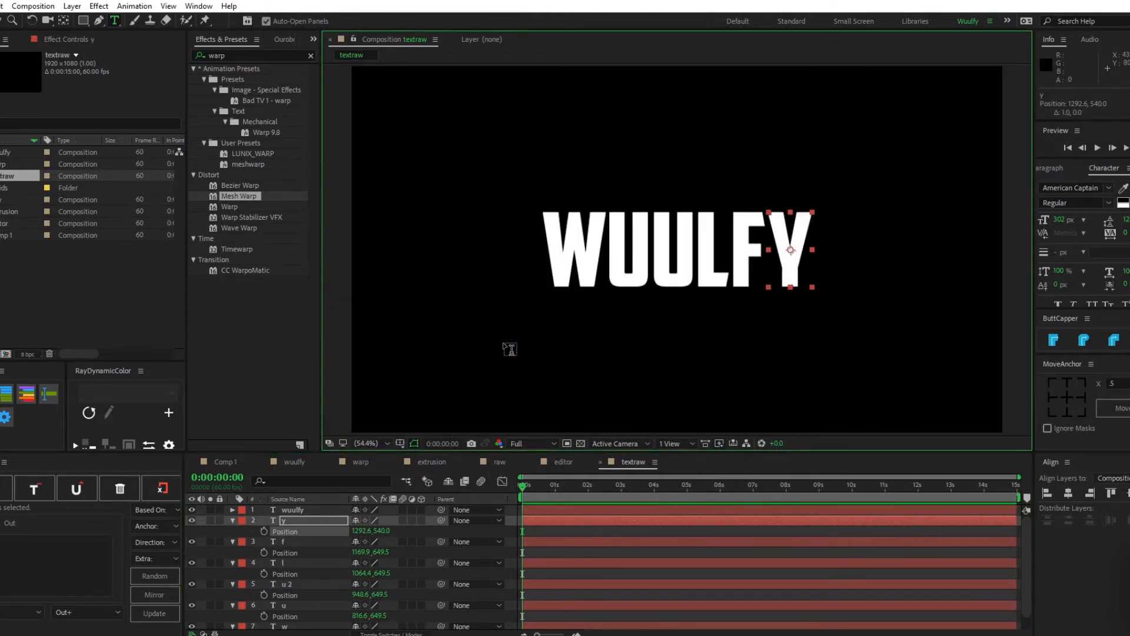
left_click(442, 530)
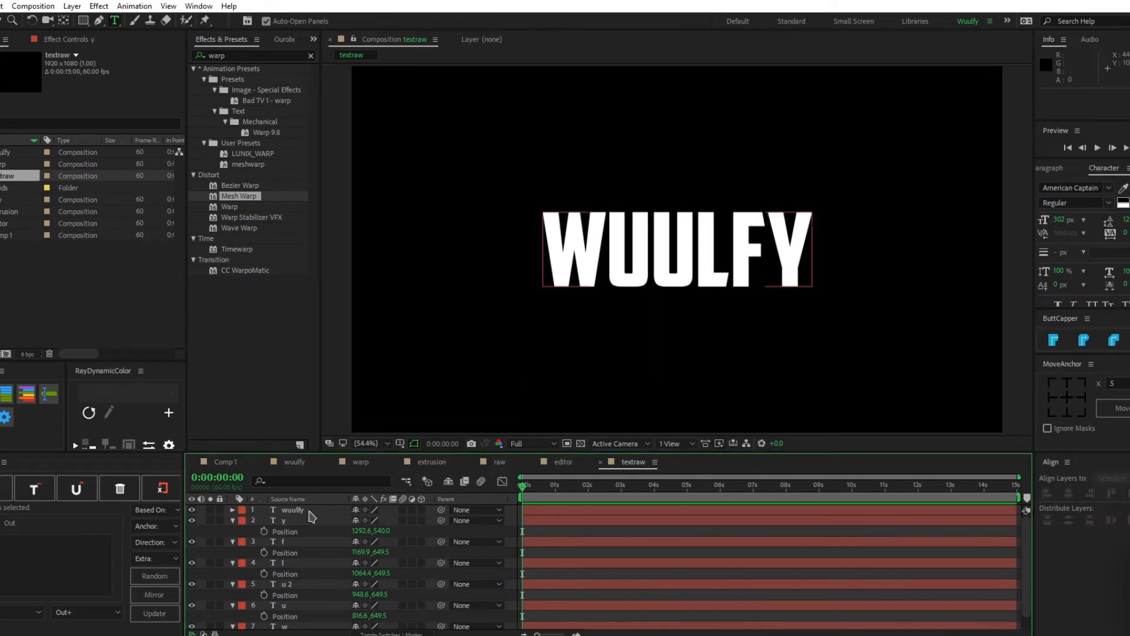
key("u")
left_click(307, 511)
key("Delete")
Try scaling the w layer around its current anchor point and undo the scale change.
left_click_drag(299, 590, 329, 507)
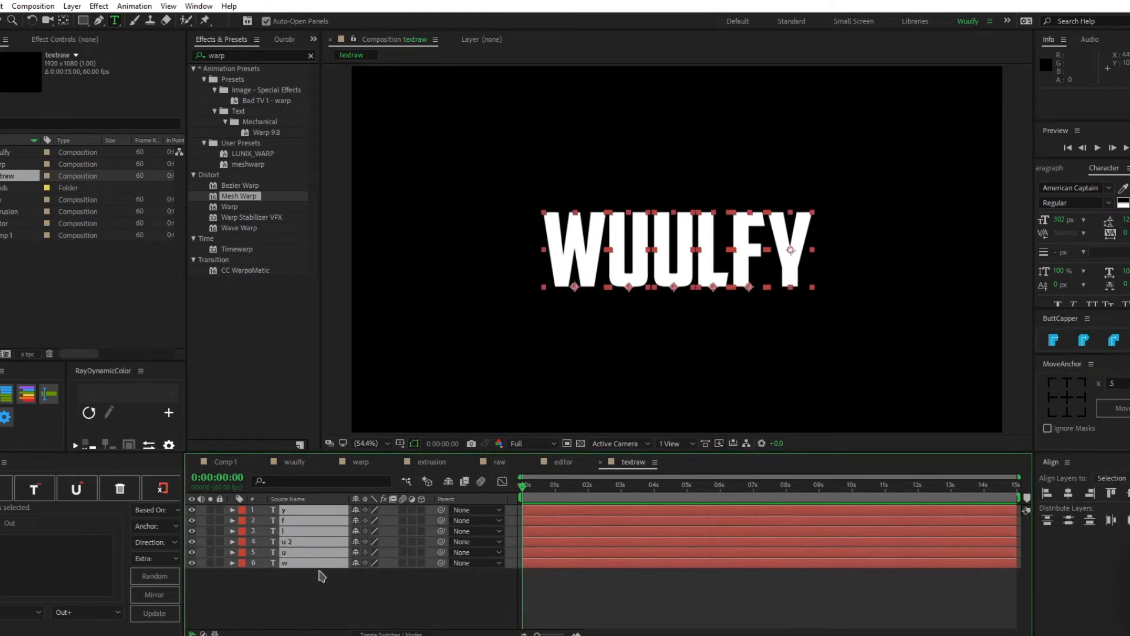
left_click(320, 576)
left_click(303, 566)
key("s")
left_click_drag(370, 575, 412, 577)
key("ctrl+z")
Centre the anchor points of all six letter layers with MoveAnchor.
key("ctrl+a")
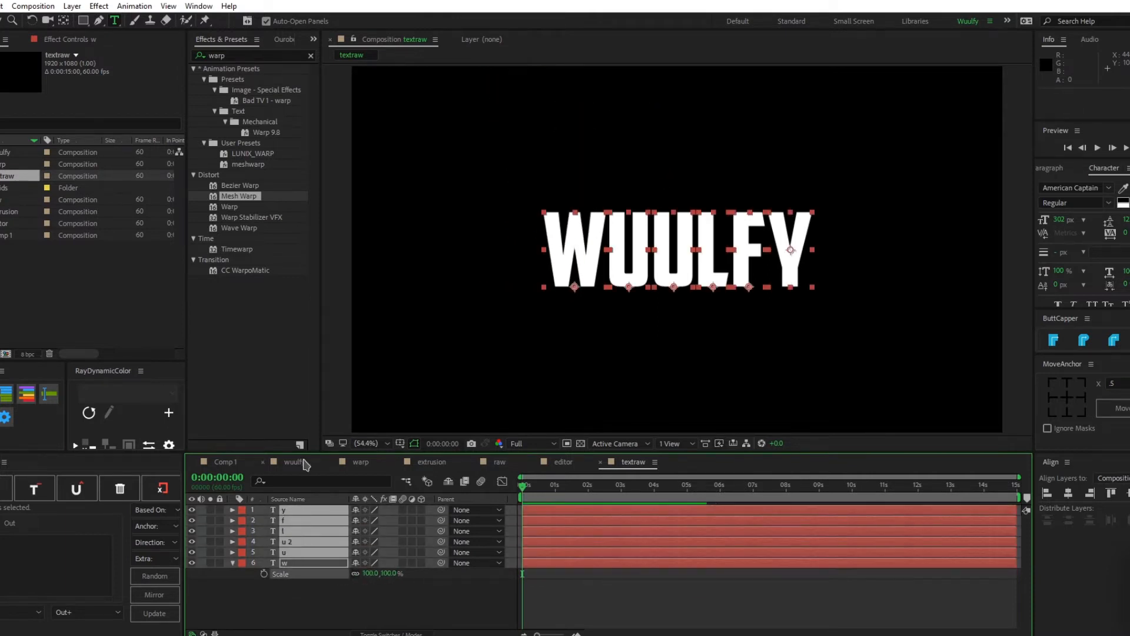
left_click(1066, 398)
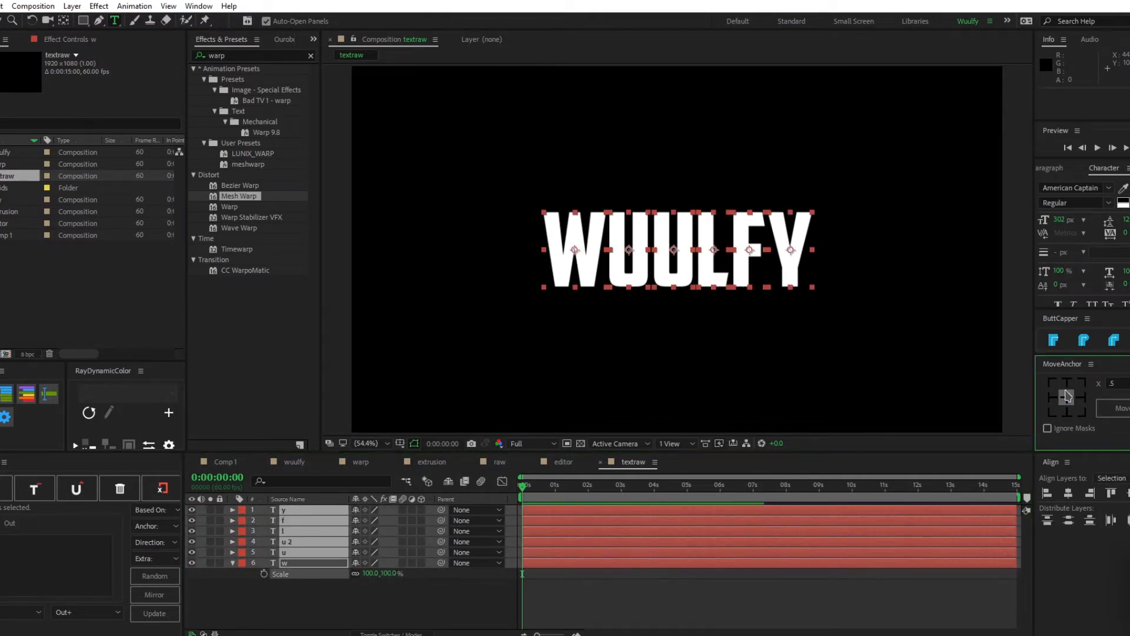
Keyframe the w layer's Scale to grow from 0% at the first frame to 100% shortly after the start.
left_click(737, 612)
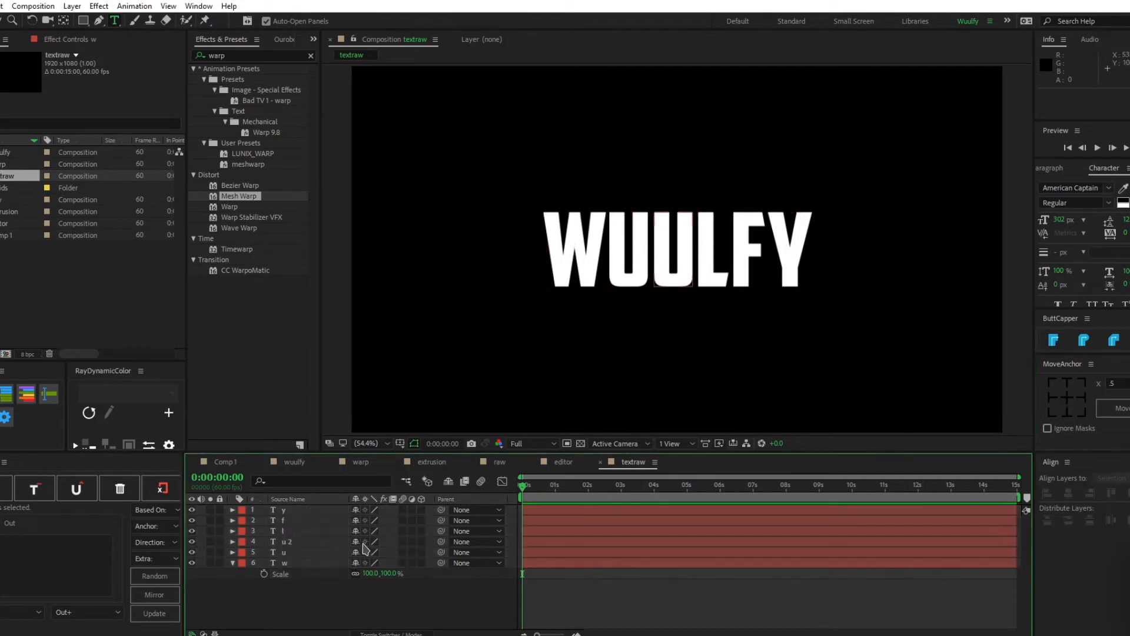
left_click(302, 574)
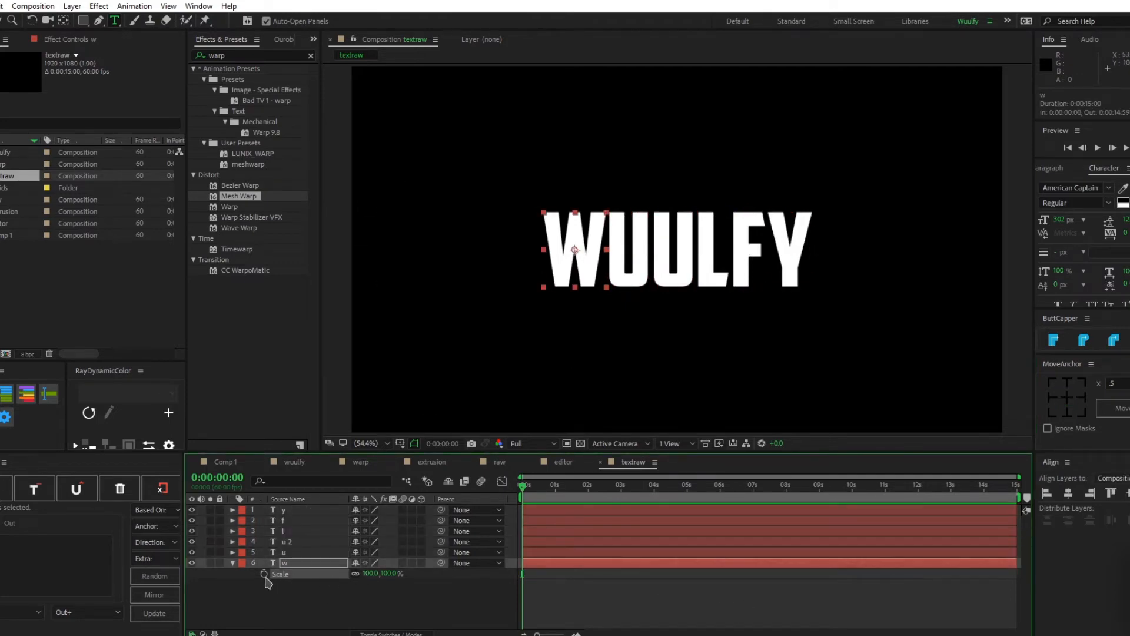
left_click_drag(536, 634, 554, 634)
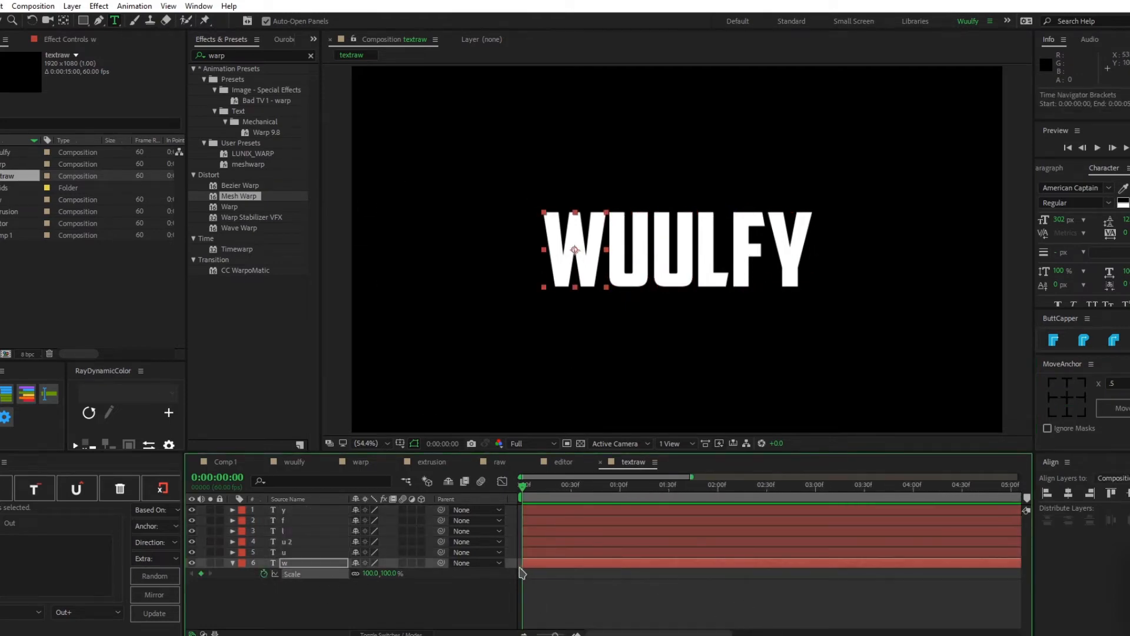
mouse_move(522, 573)
left_mouse_down()
mouse_move(553, 576)
mouse_move(521, 564)
left_mouse_up()
left_click(372, 572)
type("0")
key("Return")
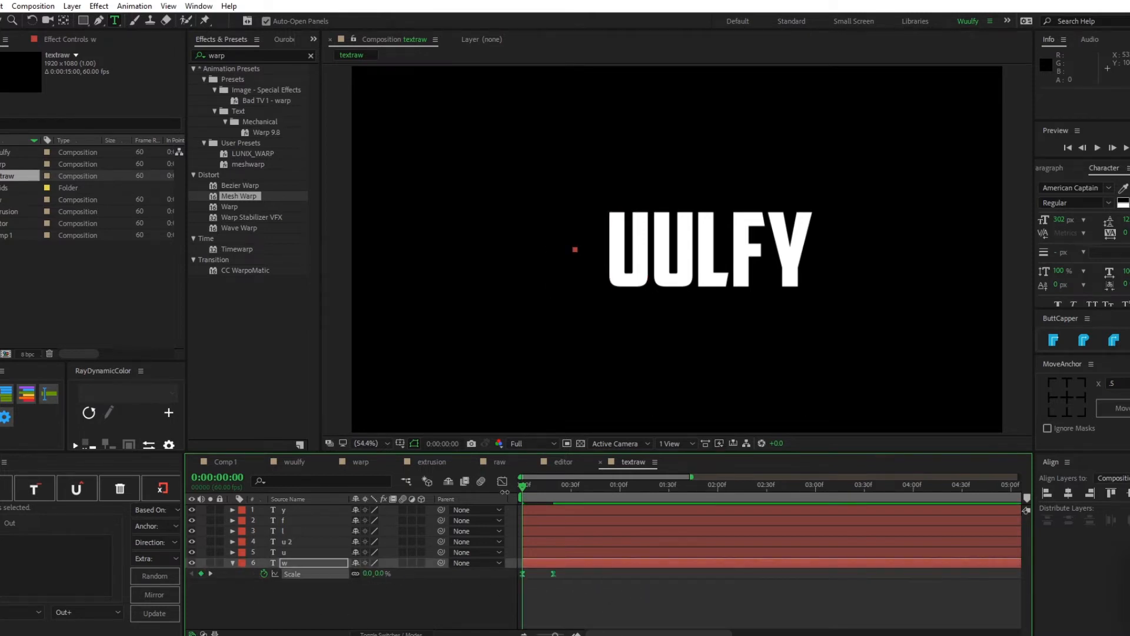
Stretch the w layer's scale animation in the graph editor so its end keyframe falls just before one second, and preview it.
left_click(502, 481)
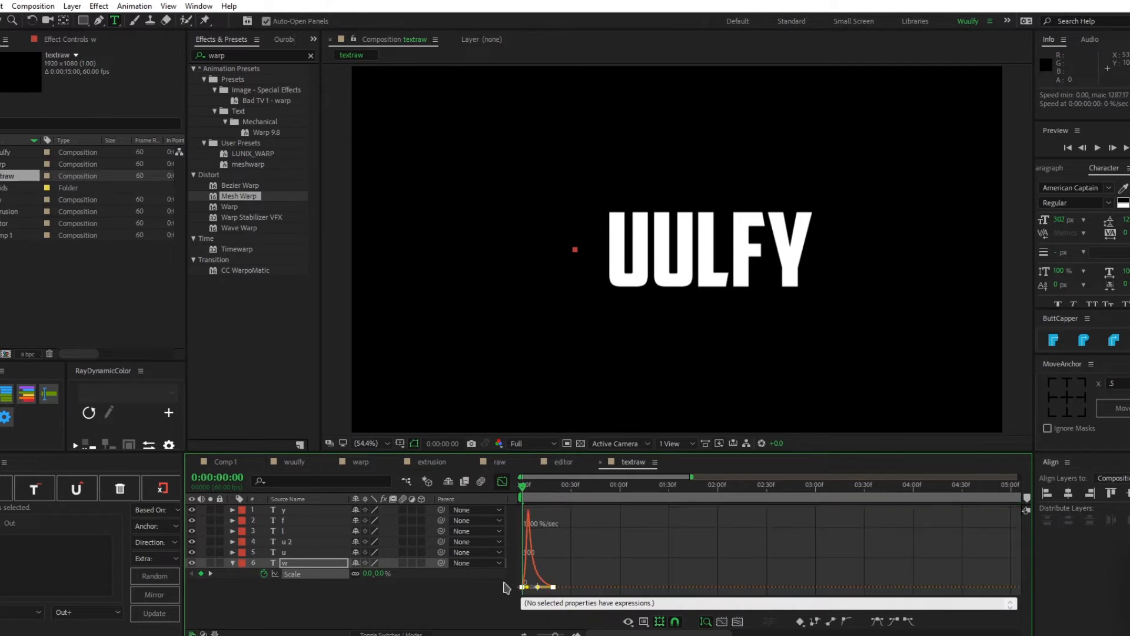
key("space")
left_click(562, 584)
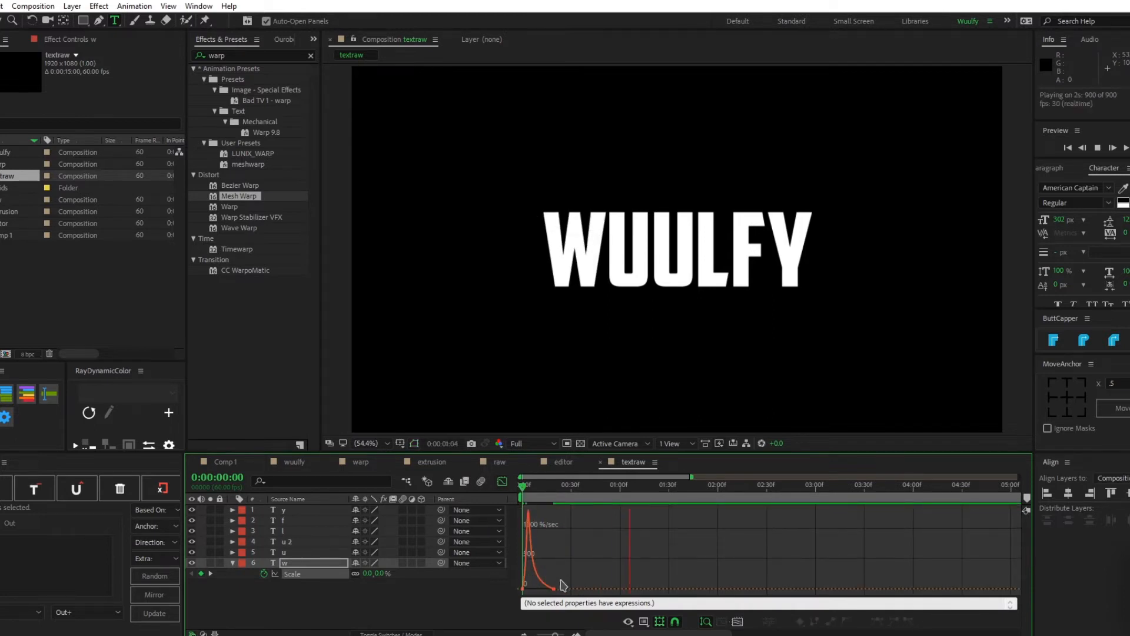
key("space")
mouse_move(616, 560)
left_mouse_down()
mouse_move(518, 593)
mouse_move(614, 577)
left_mouse_up()
key("space")
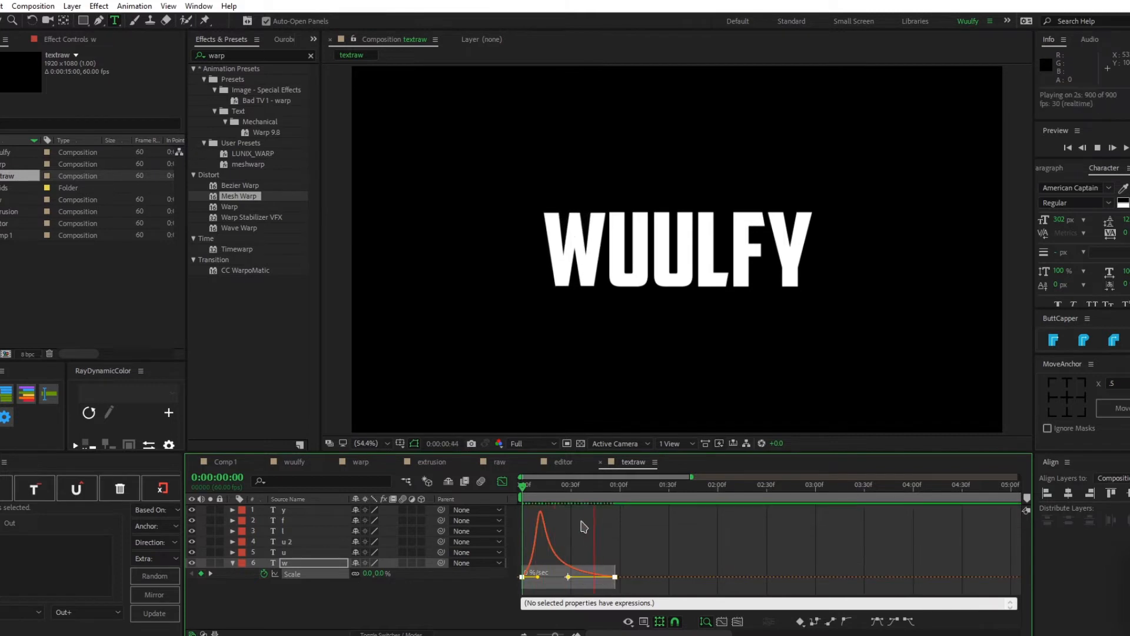
left_click(502, 482)
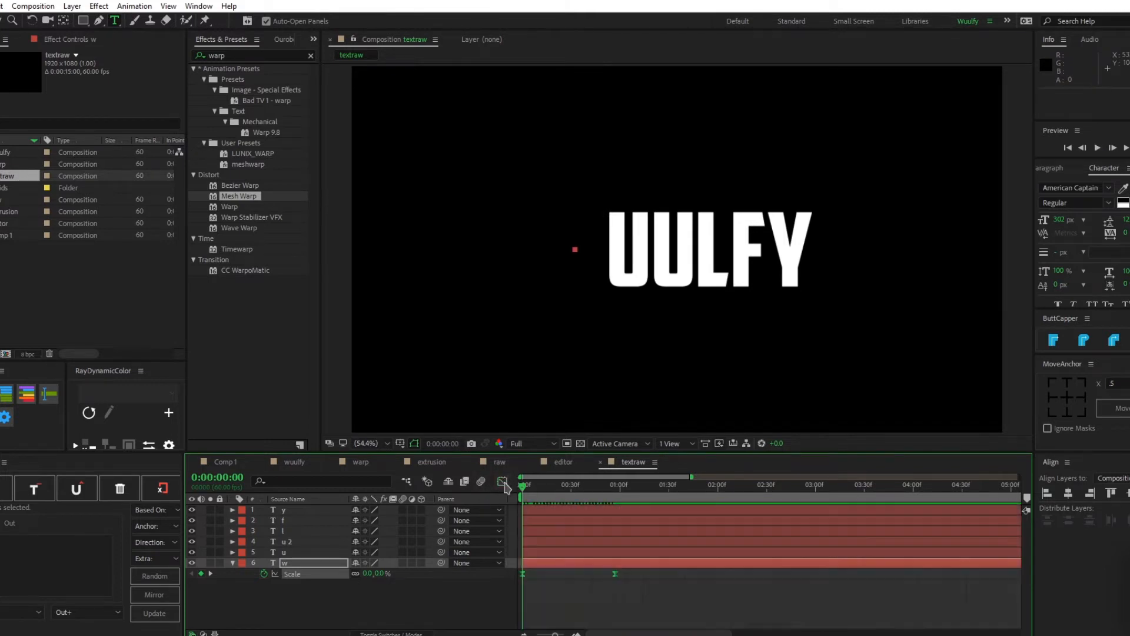
Copy the w layer's two scale keyframes onto the other five letter layers and preview the animation.
left_click(613, 554)
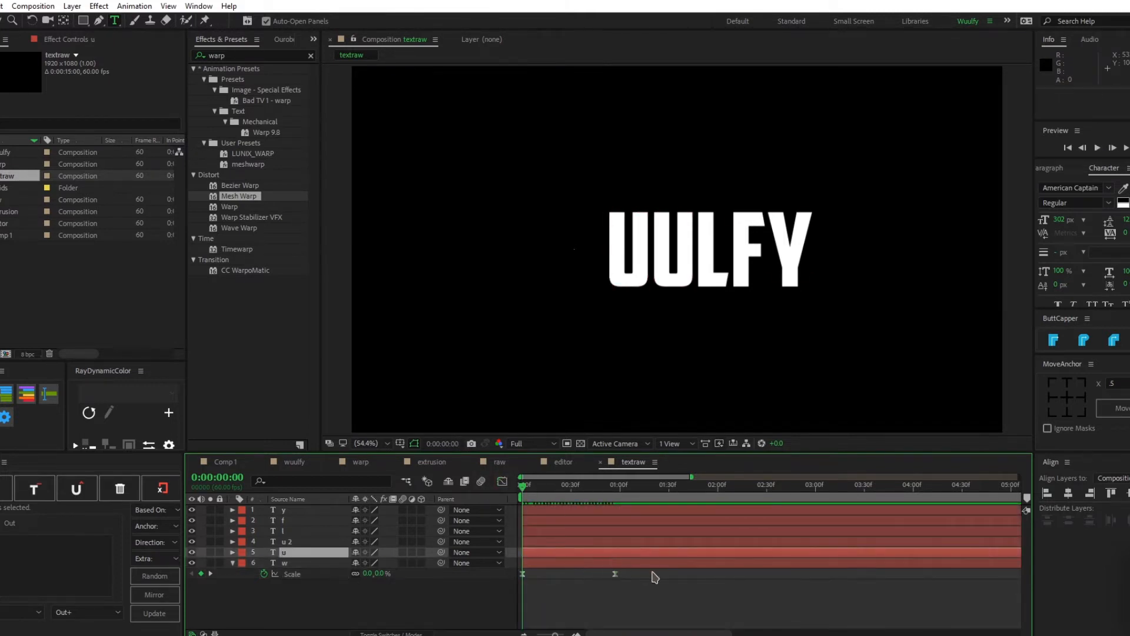
left_click_drag(639, 575, 518, 582)
key("ctrl+c")
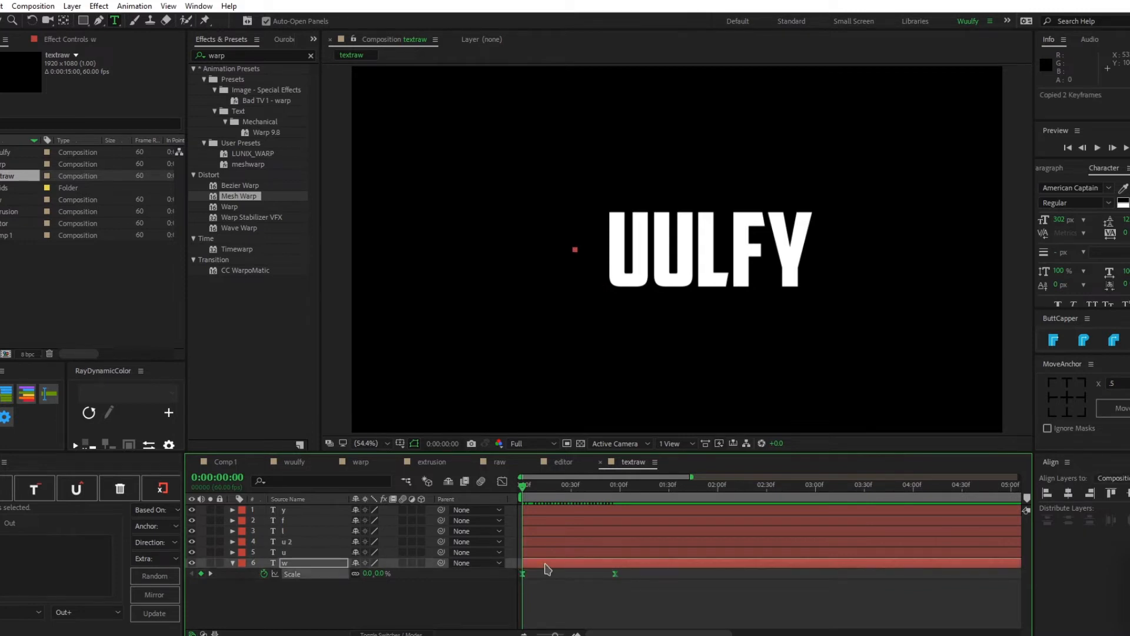
left_click(563, 554)
left_click(552, 512, "shift")
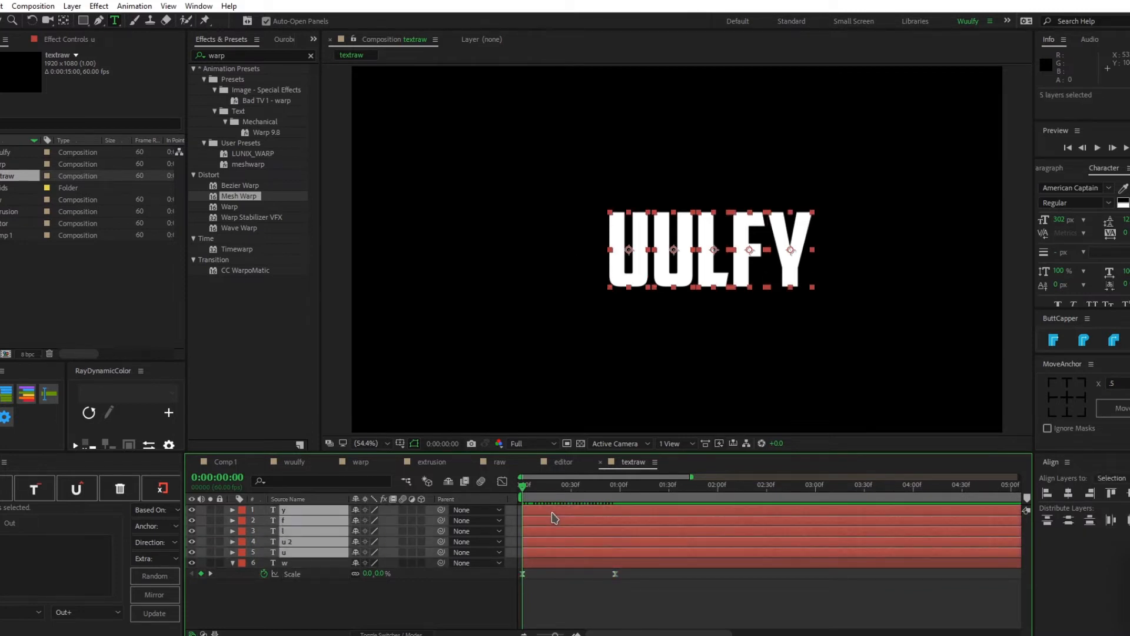
key("ctrl+v")
key("u")
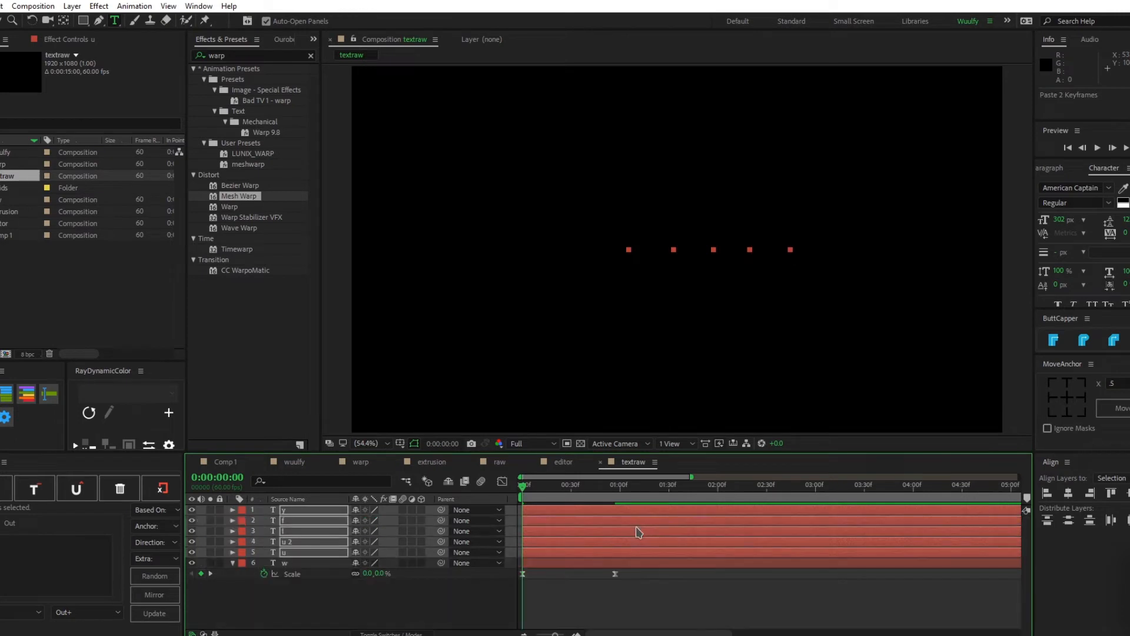
key("space")
left_click(643, 600)
key("space")
left_click_drag(543, 487, 520, 495)
key("space")
key("space")
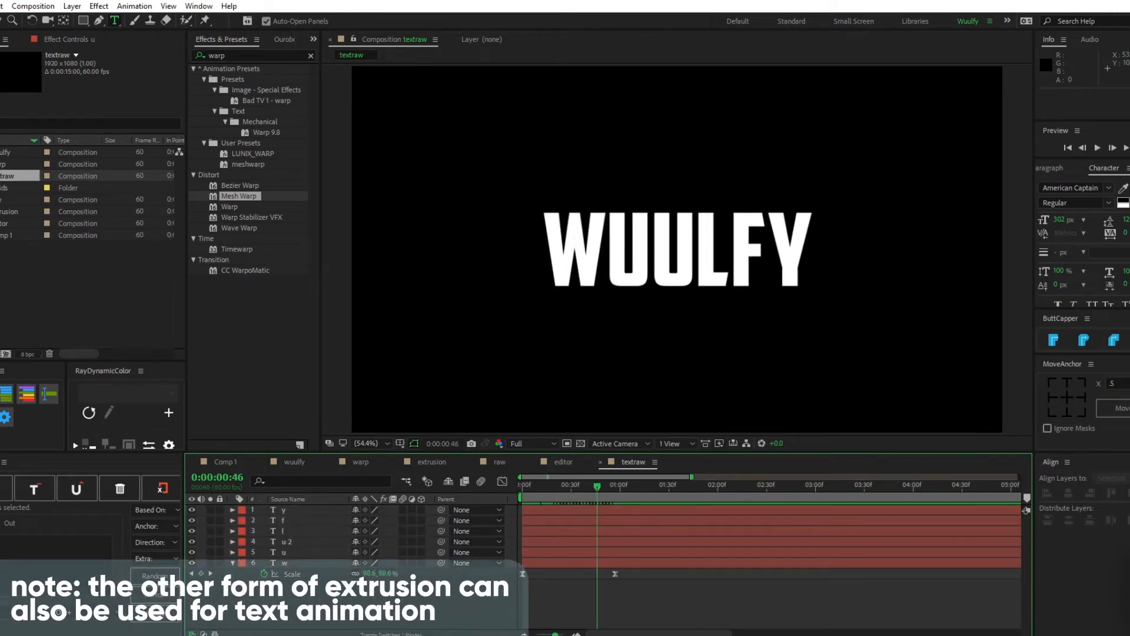
Stagger the letter layers two frames apart, starting u at frame 2, u 2 at 4, l at 6, f at 8 and y at 10.
left_click_drag(555, 635, 593, 634)
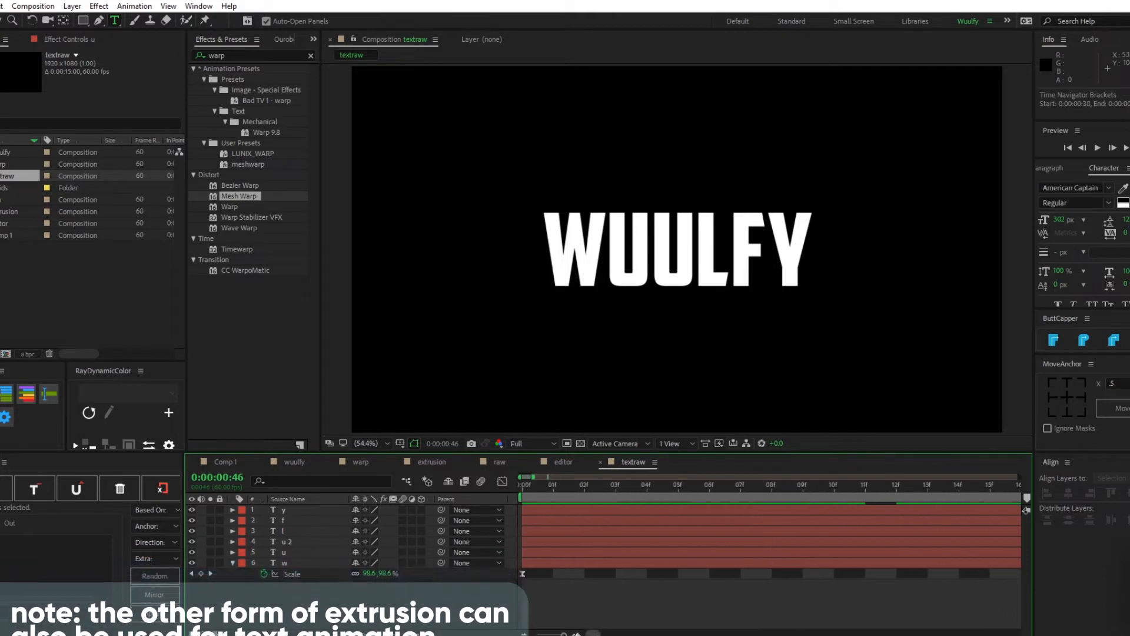
left_click_drag(544, 552, 707, 545)
left_click_drag(570, 531, 765, 547)
left_click_drag(580, 521, 828, 556)
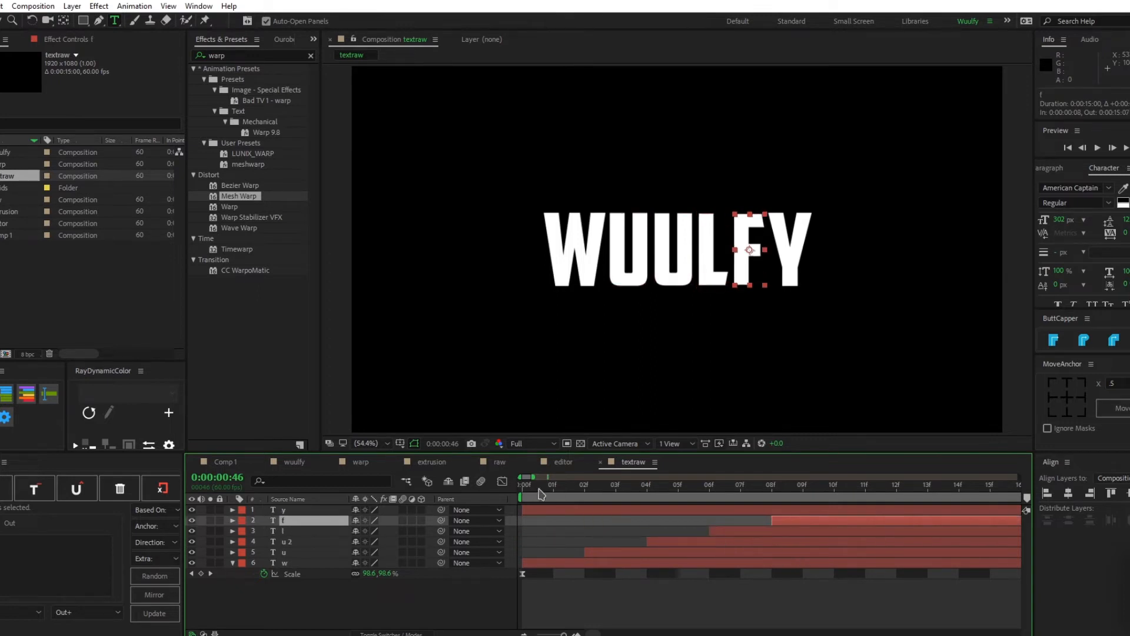
left_click_drag(538, 510, 850, 560)
Preview the staggered scale-up of the six letters from the first frame and examine the timing.
key("Home")
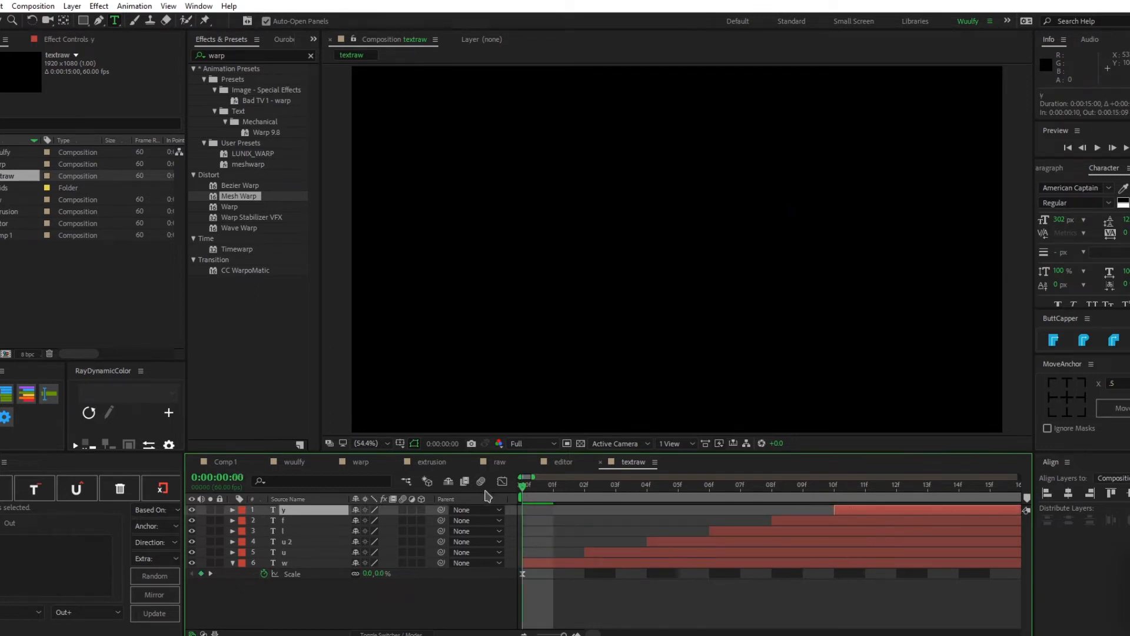
key("space")
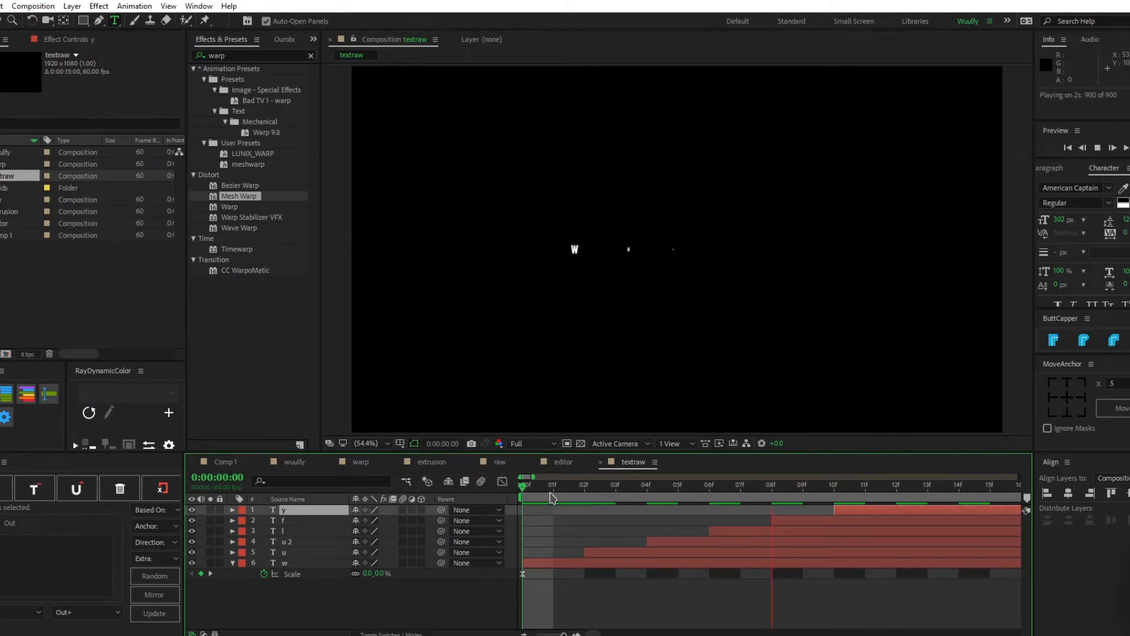
key("space")
left_click(291, 564)
left_click(300, 511, "shift")
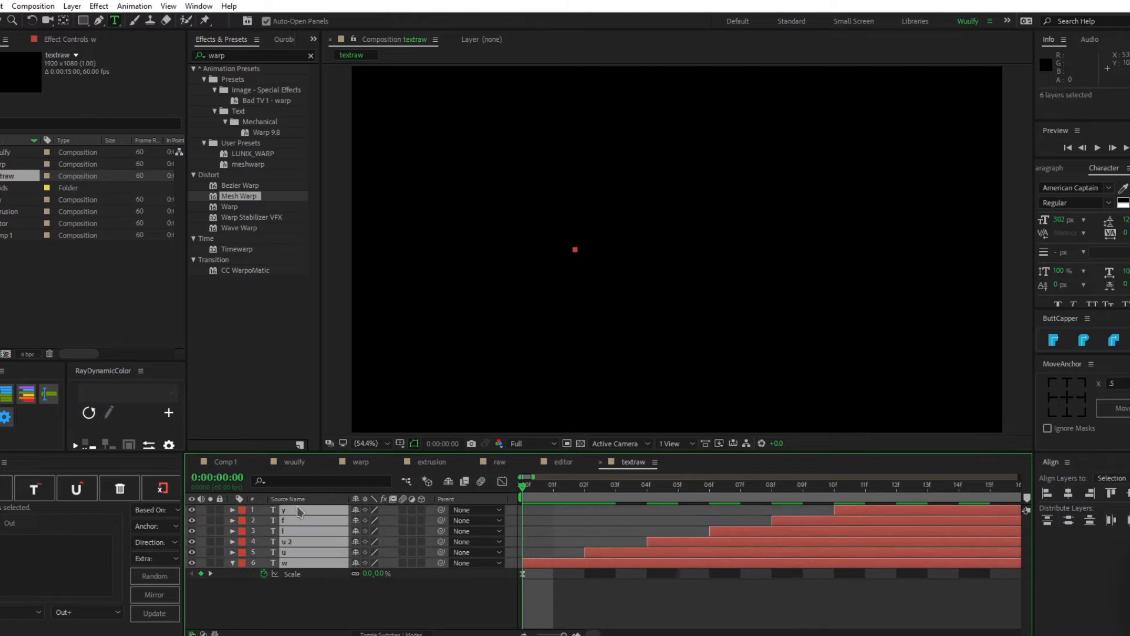
key("space")
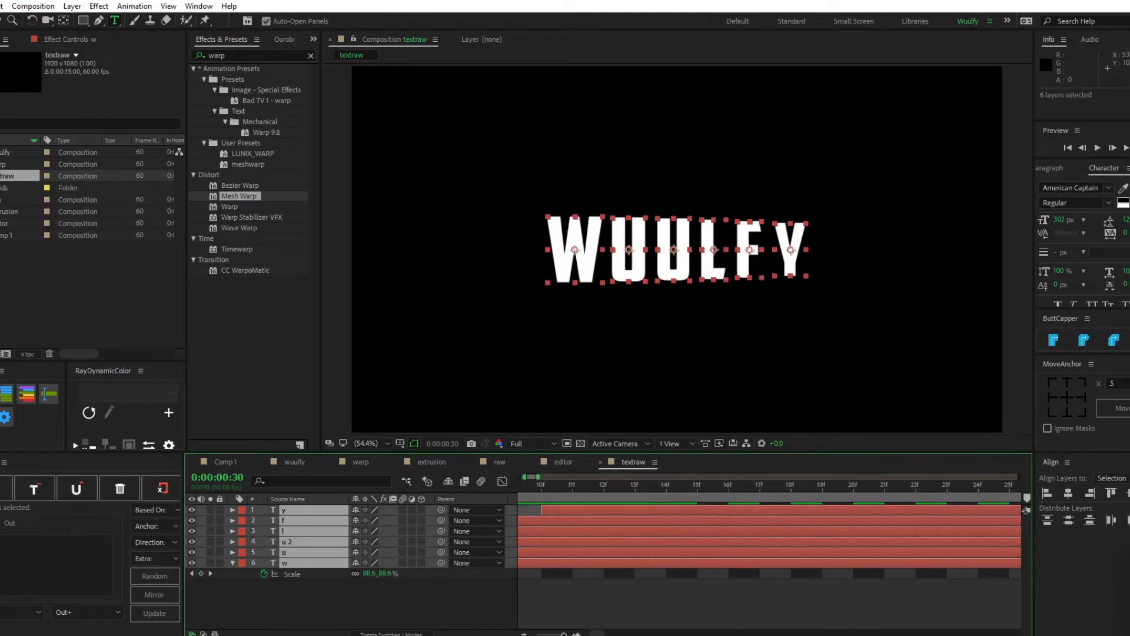
left_click_drag(776, 557, 775, 559)
left_click(725, 598)
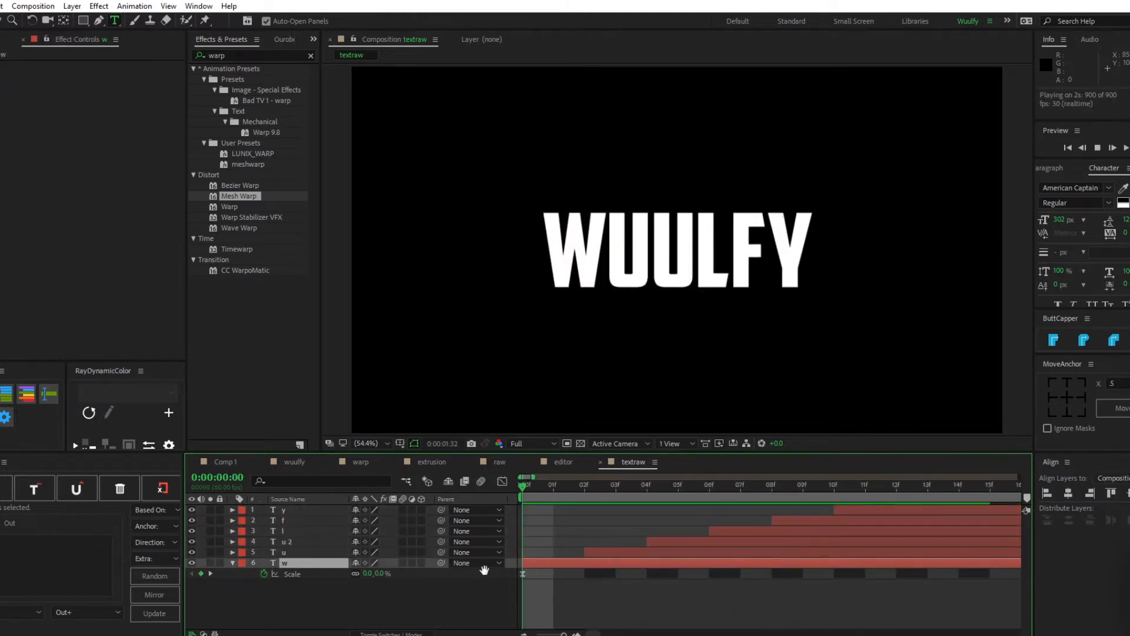
key("space")
Pre-compose all six letter layers into a new composition named raw1.
key("ctrl+a")
right_click(302, 522)
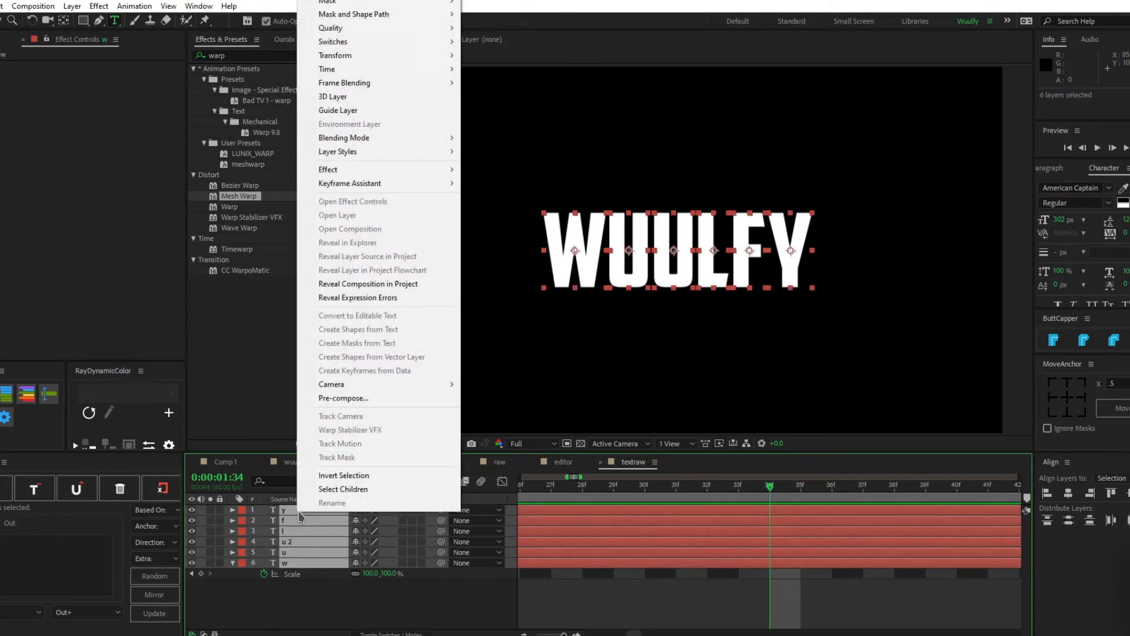
left_click(362, 400)
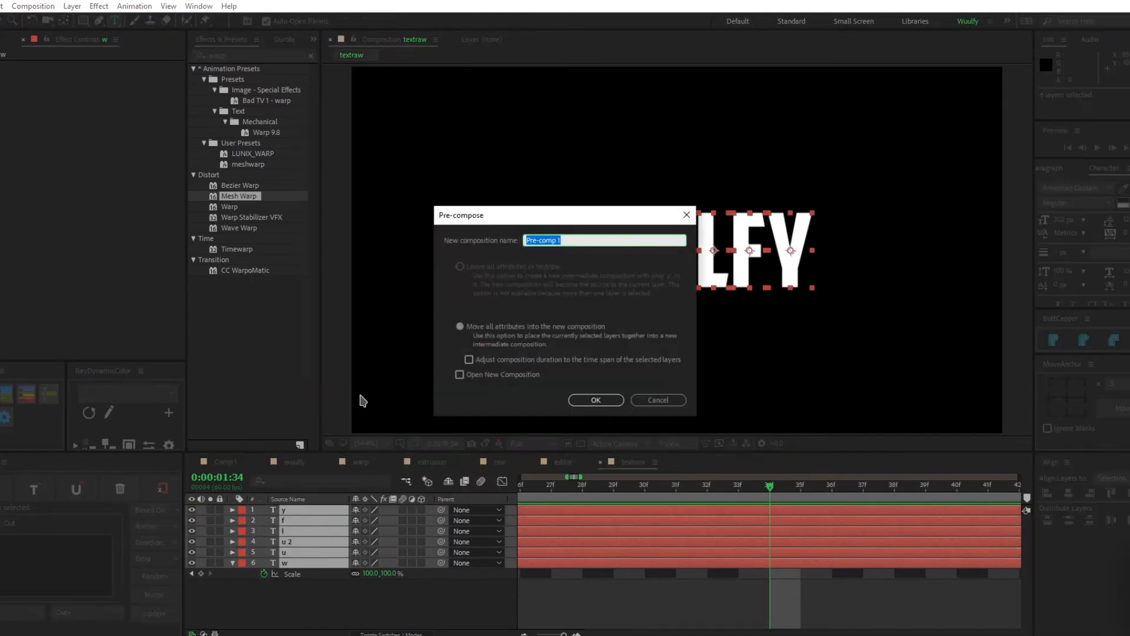
type("rar")
key("BackSpace")
type("w1")
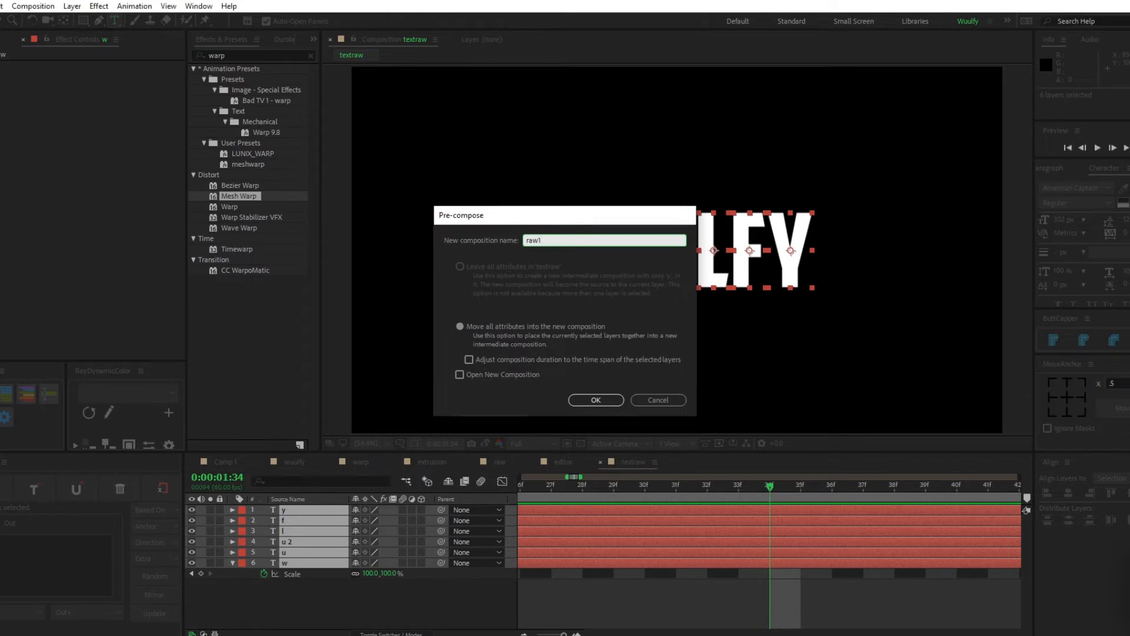
key("Return")
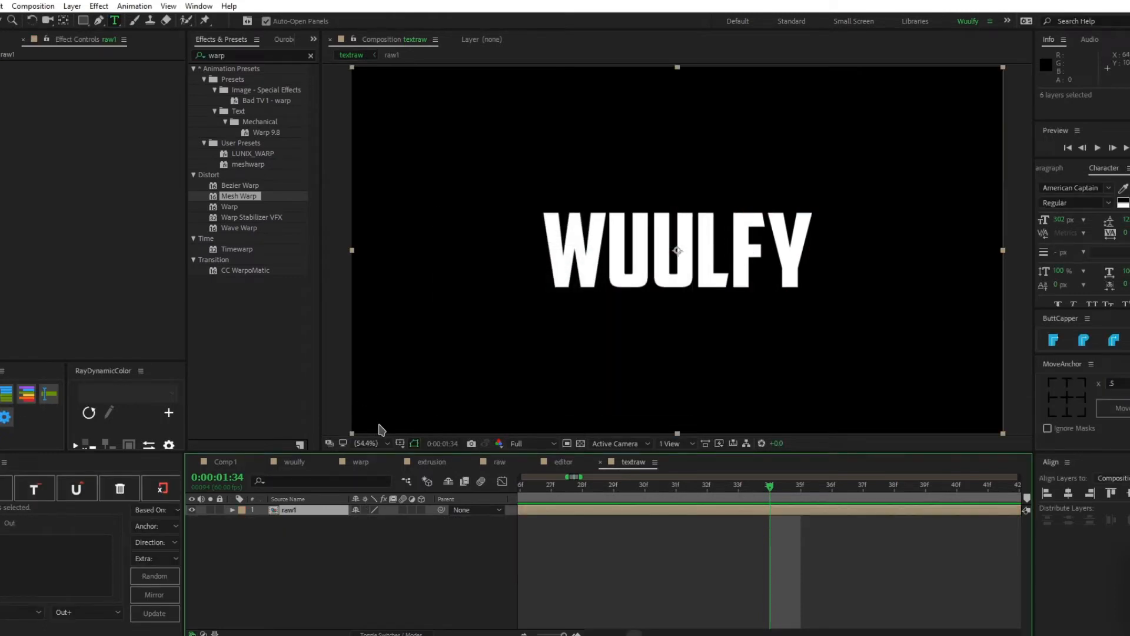
Paste the copied Gradient Ramp and Light Sweep effects onto the raw1 layer and preview the styled animation.
key("ctrl+v")
left_click_drag(564, 634, 558, 635)
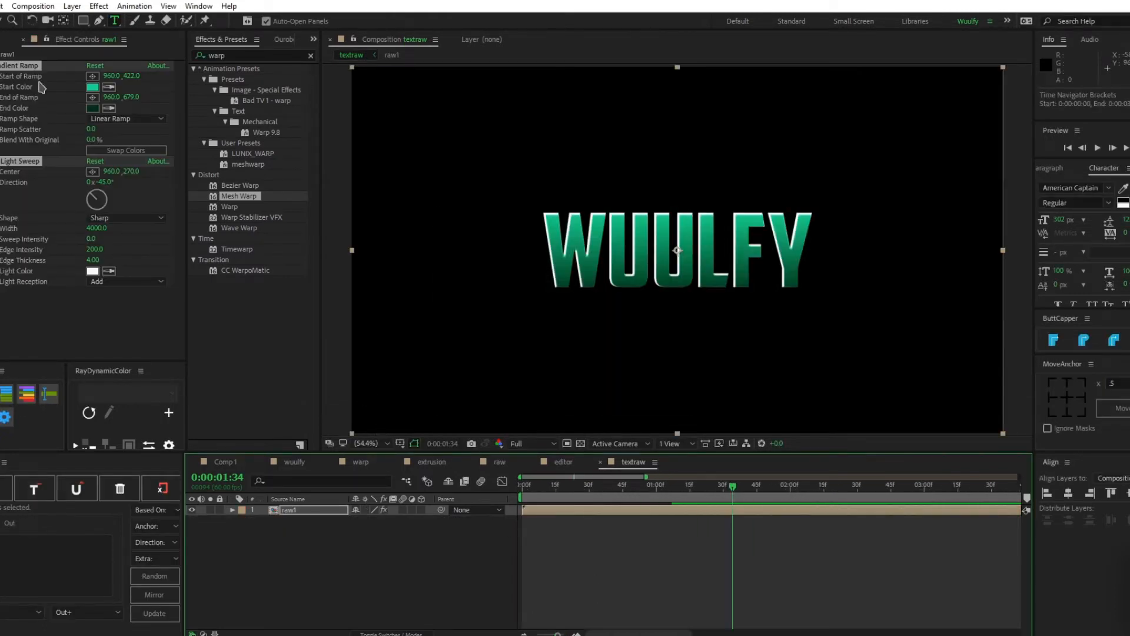
left_click_drag(732, 530, 459, 532)
key("space")
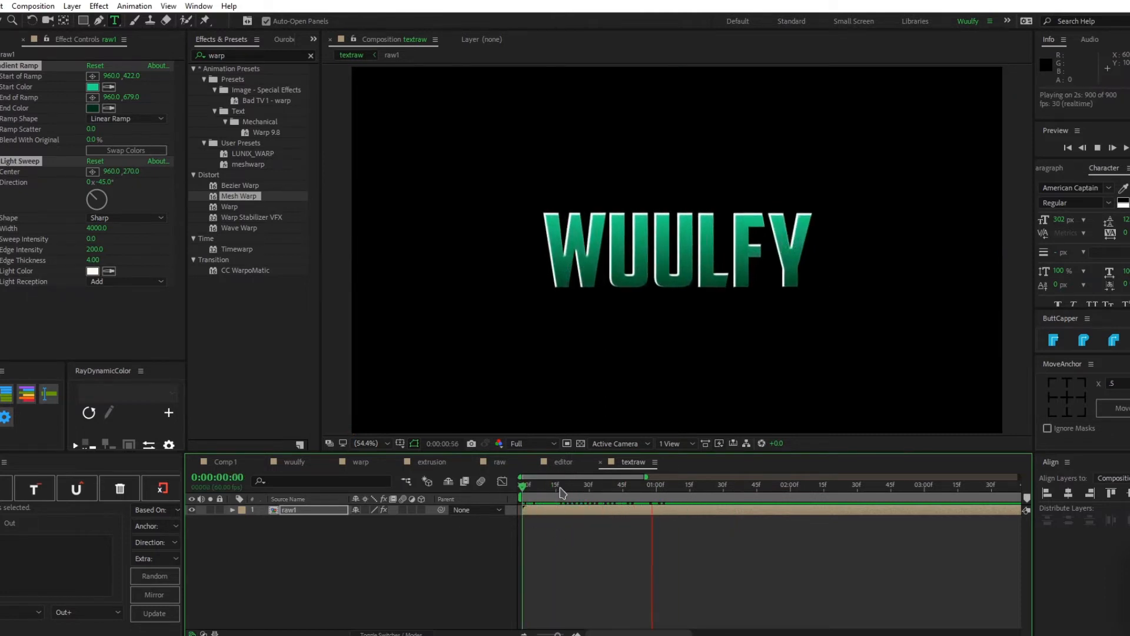
left_click_drag(555, 488, 442, 495)
key("space")
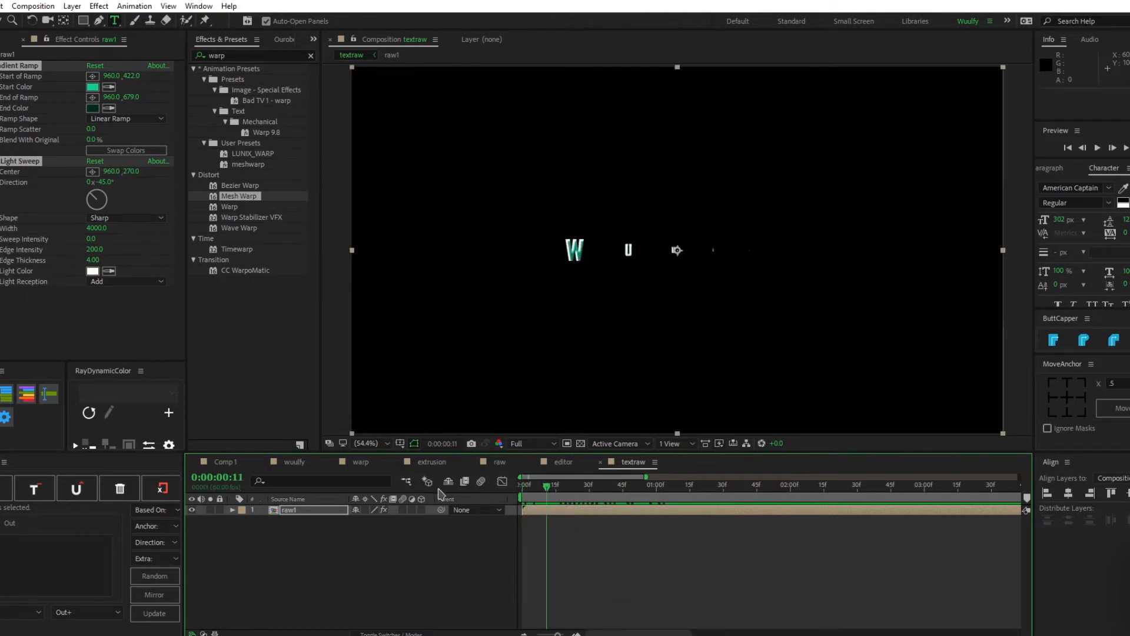
key("space")
left_click(555, 536)
Copy the Black Solid 1 layer with its Grid Wipe effect from the raw composition into textraw, above raw1.
left_click(498, 462)
left_click(336, 511)
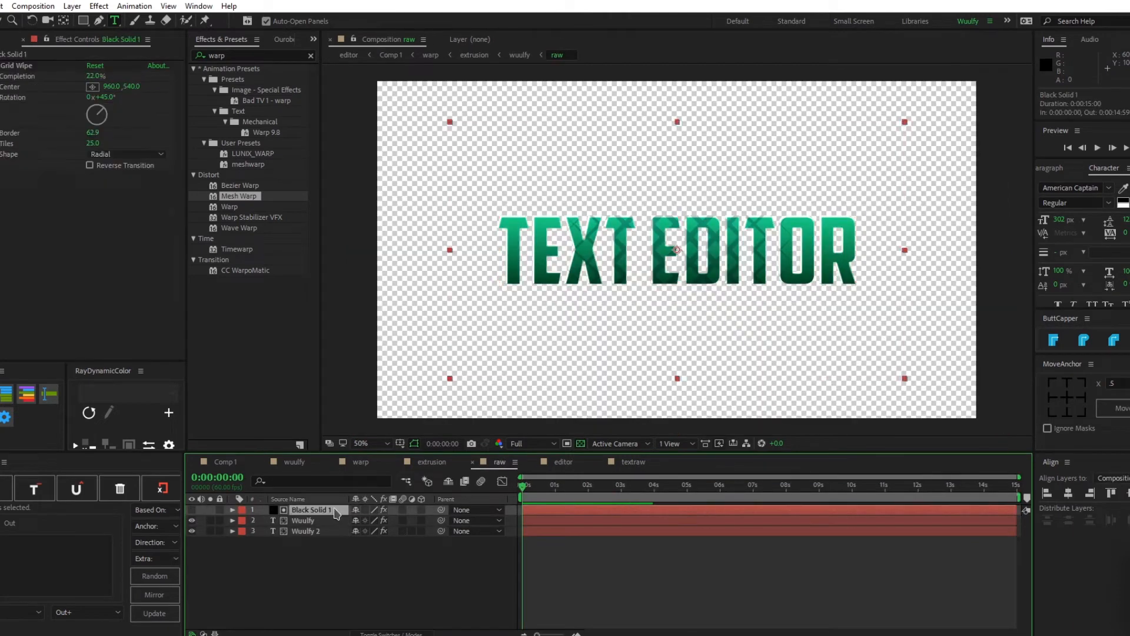
key("ctrl+c")
left_click(634, 462)
key("ctrl+v")
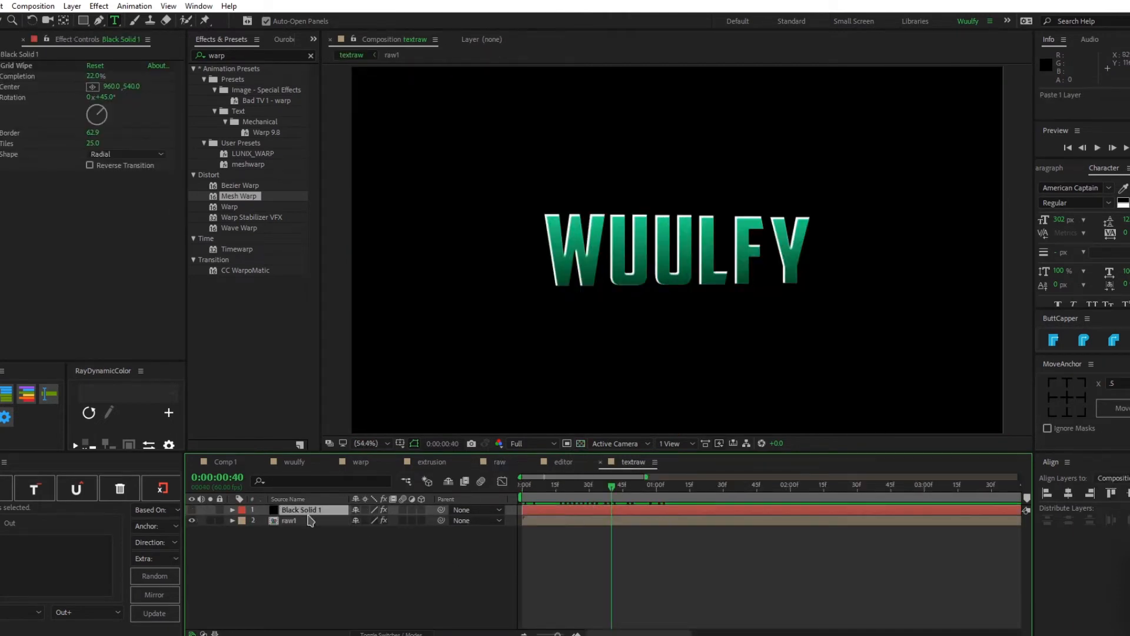
Set the raw1 layer's track matte to the alpha of Black Solid 1.
key("F4")
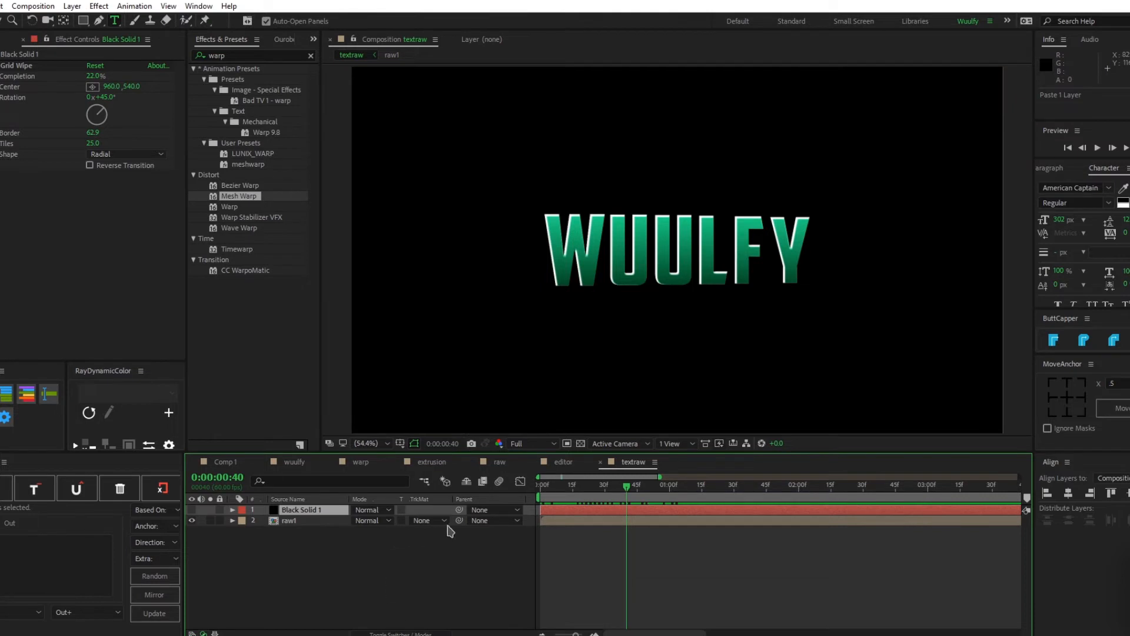
left_click(450, 521)
left_click(430, 520)
left_click(454, 549)
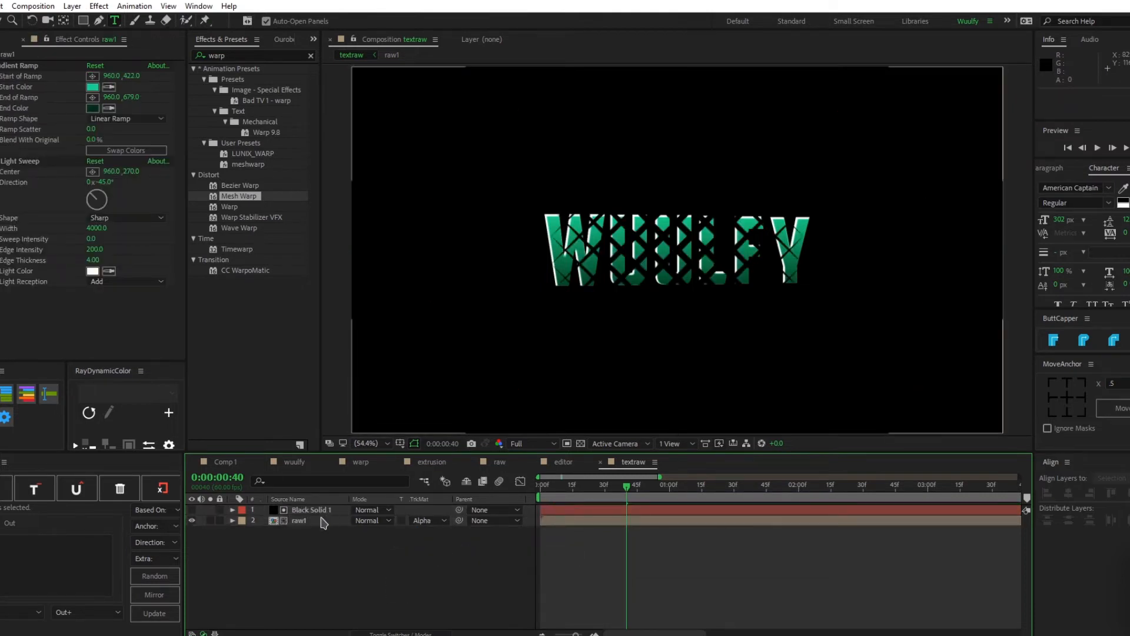
Duplicate the raw1 layer and set the lower copy to No Track Matte.
key("ctrl+d")
left_click(452, 531)
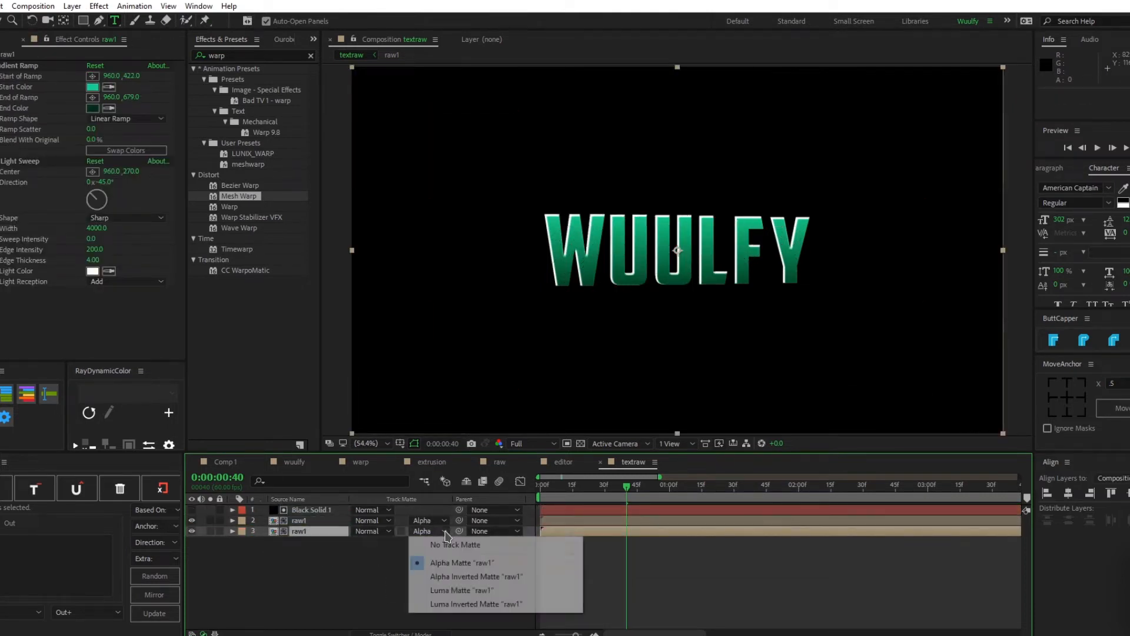
left_click(459, 541)
Find the Hue/Saturation effect and apply it to the lower raw1 layer.
left_click(249, 53)
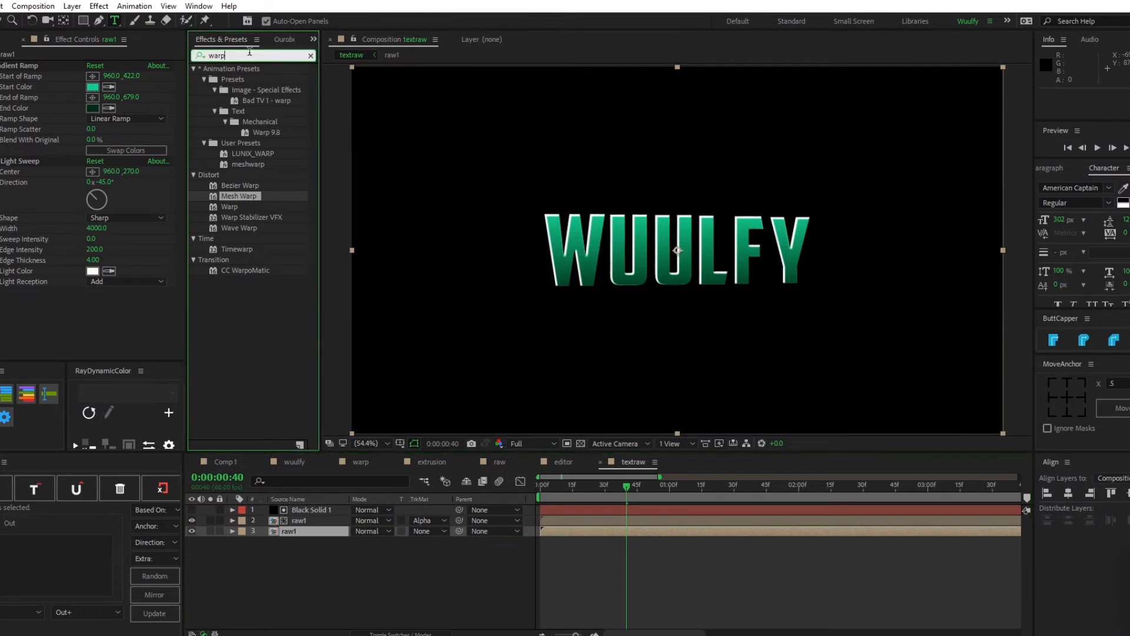
type("h")
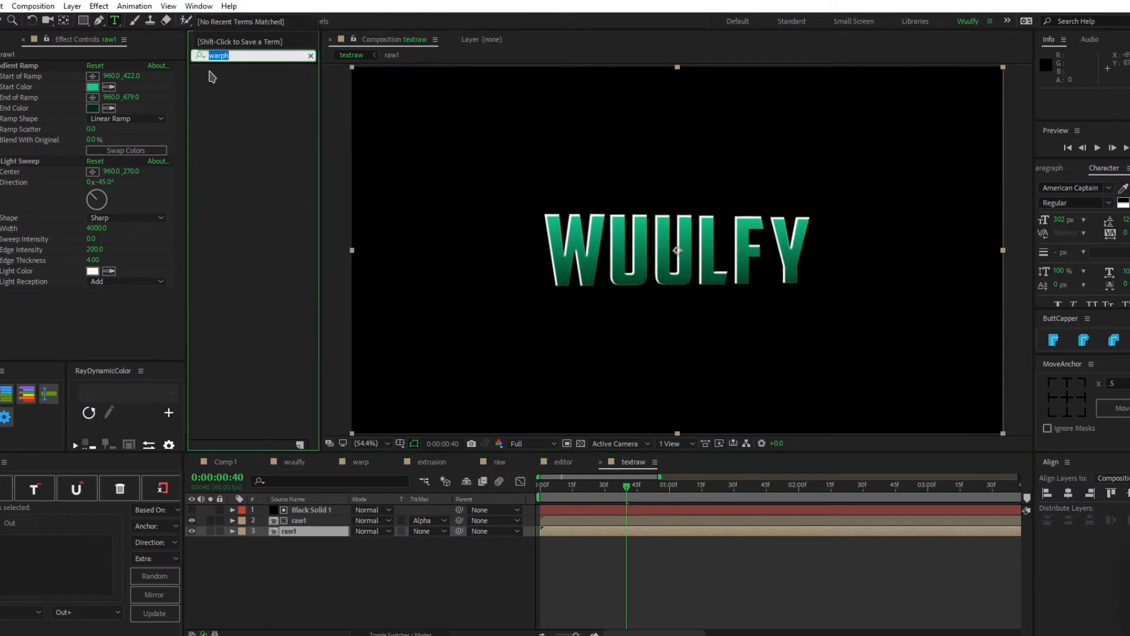
type("hue")
double_click(259, 132)
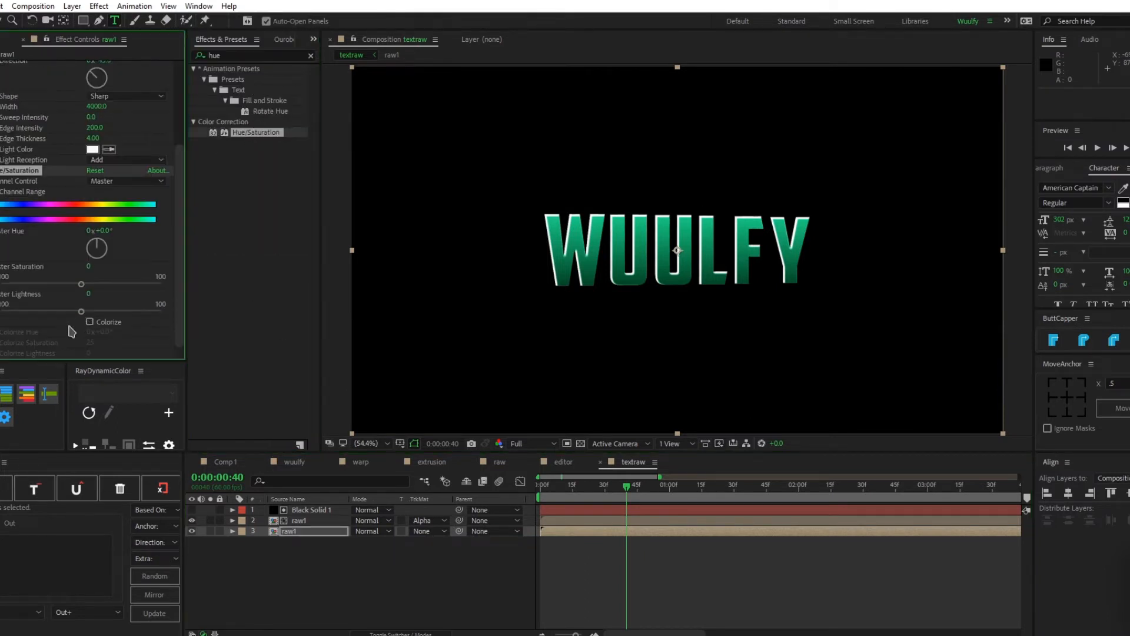
Lower the Master Lightness of the lower raw1 layer's Hue/Saturation effect to -13 and preview the texture contrast.
left_click_drag(81, 311, 60, 318)
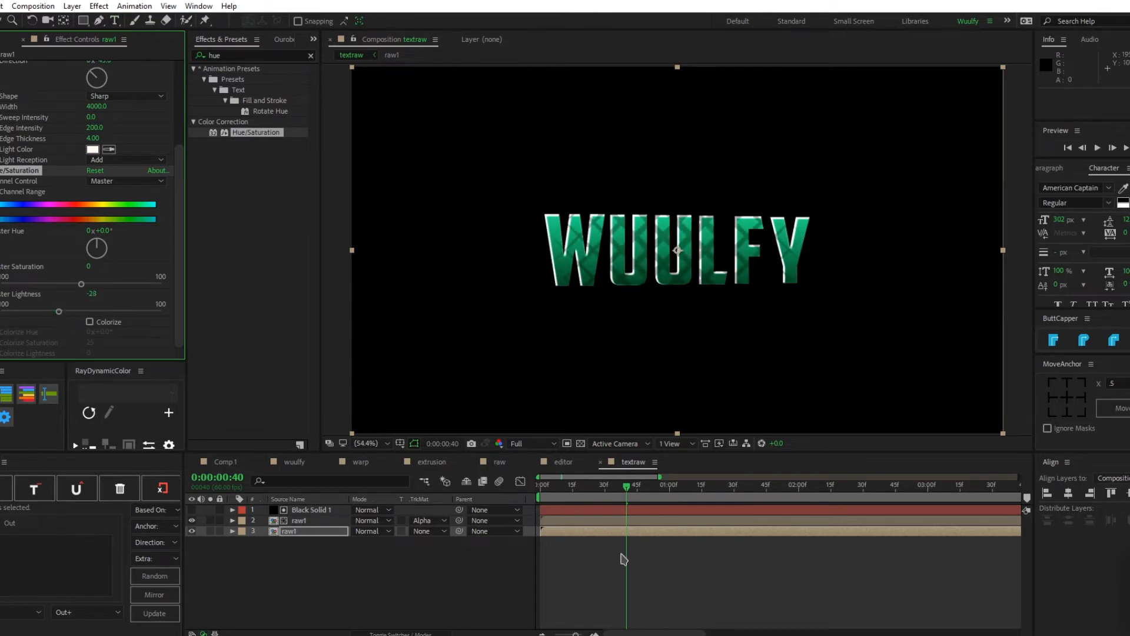
key("space")
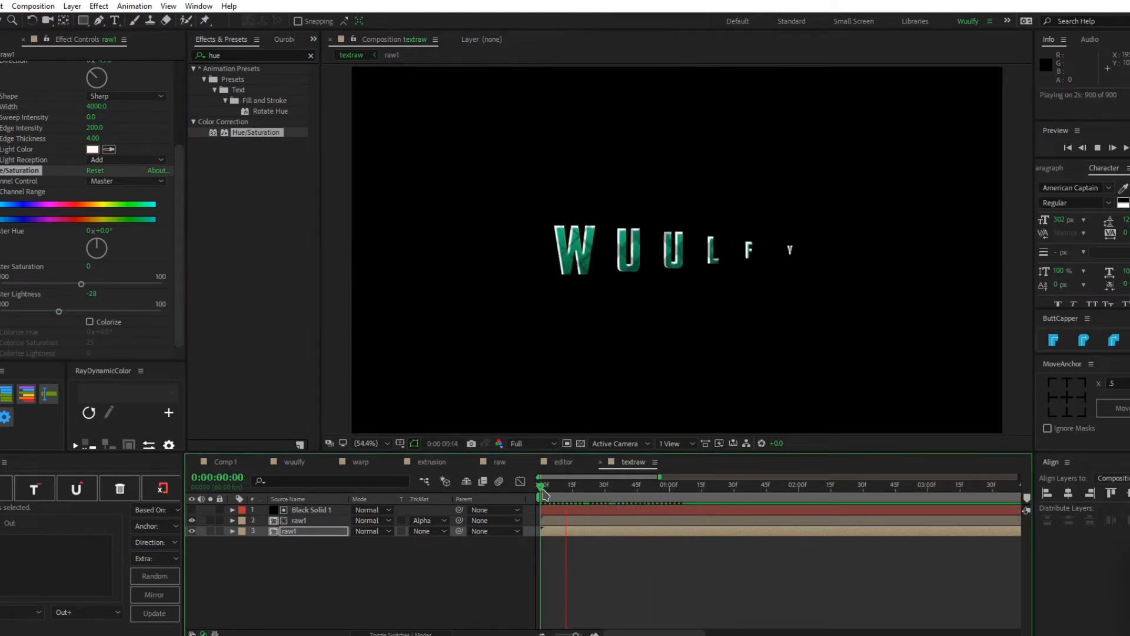
key("space")
left_click_drag(59, 312, 71, 312)
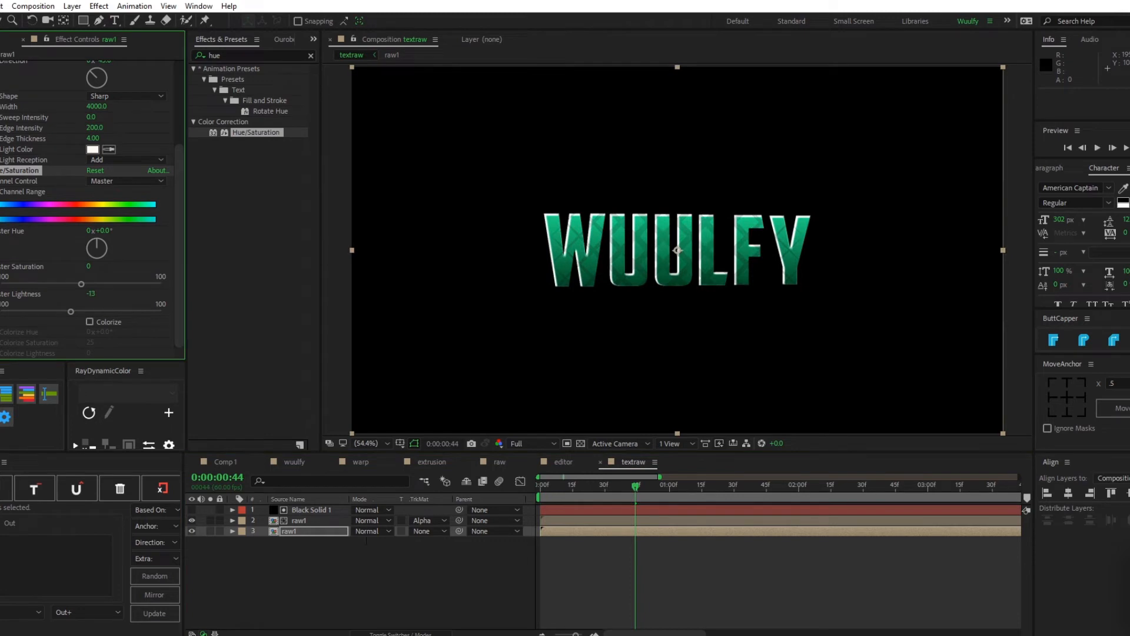
left_click(537, 526)
key("space")
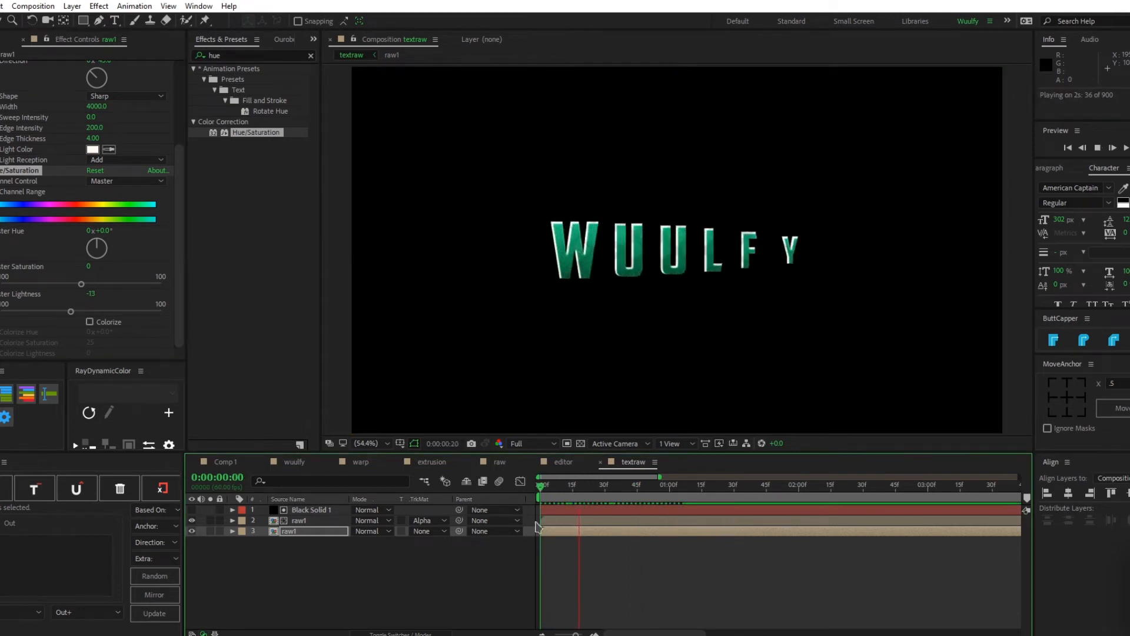
Pre-compose Black Solid 1 and both raw1 layers into a new composition named echospace.
left_click_drag(377, 568, 322, 500)
right_click(322, 515)
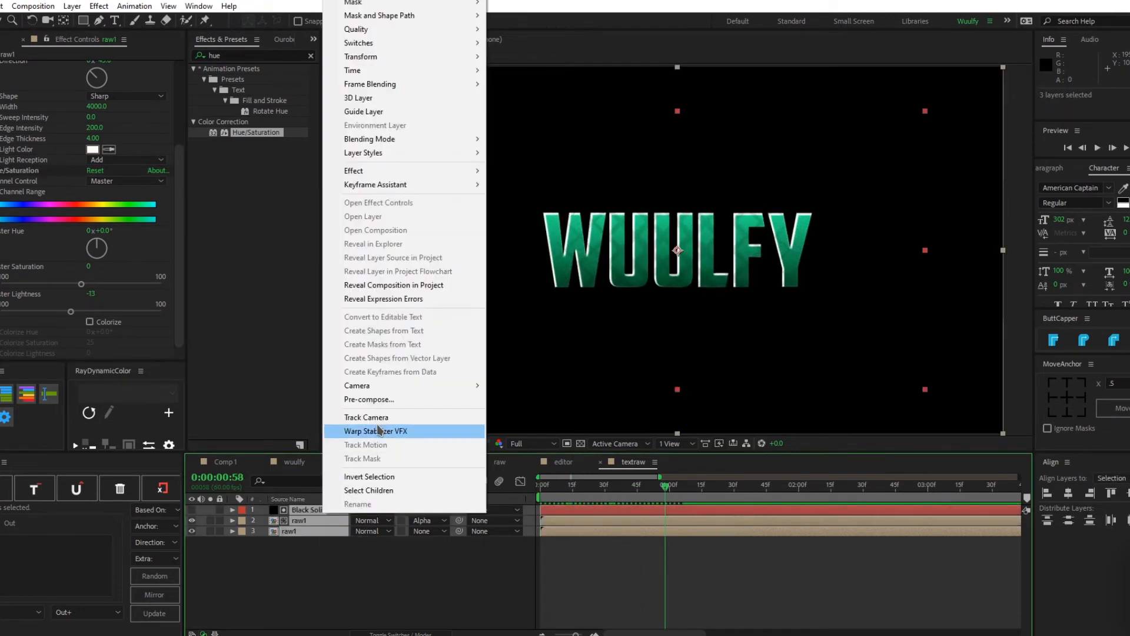
left_click(389, 400)
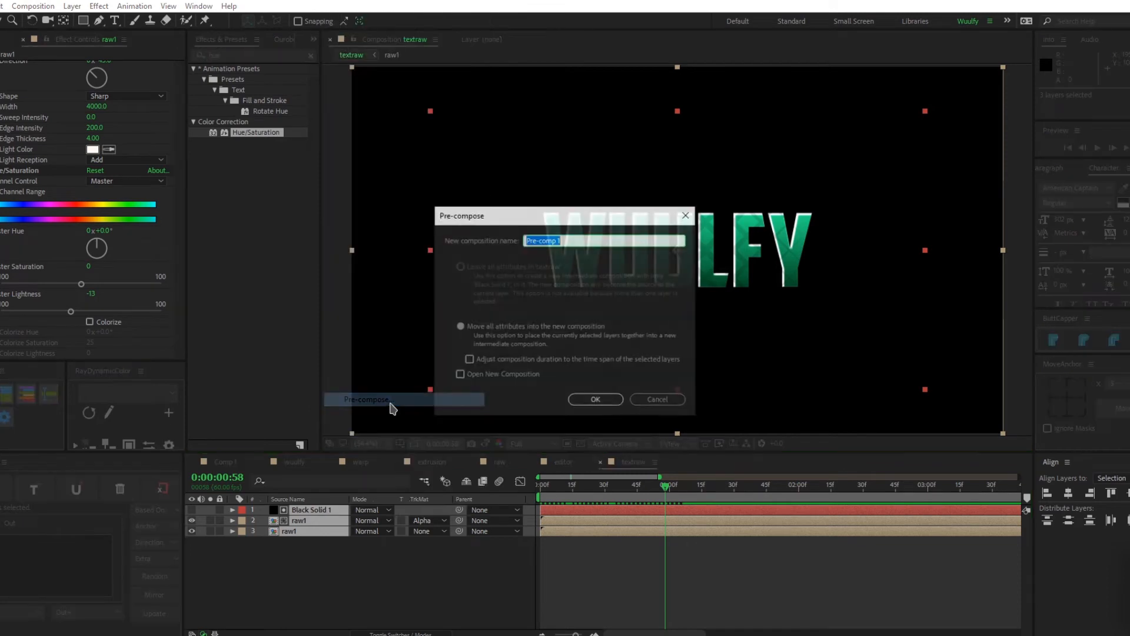
type("echospace")
key("Return")
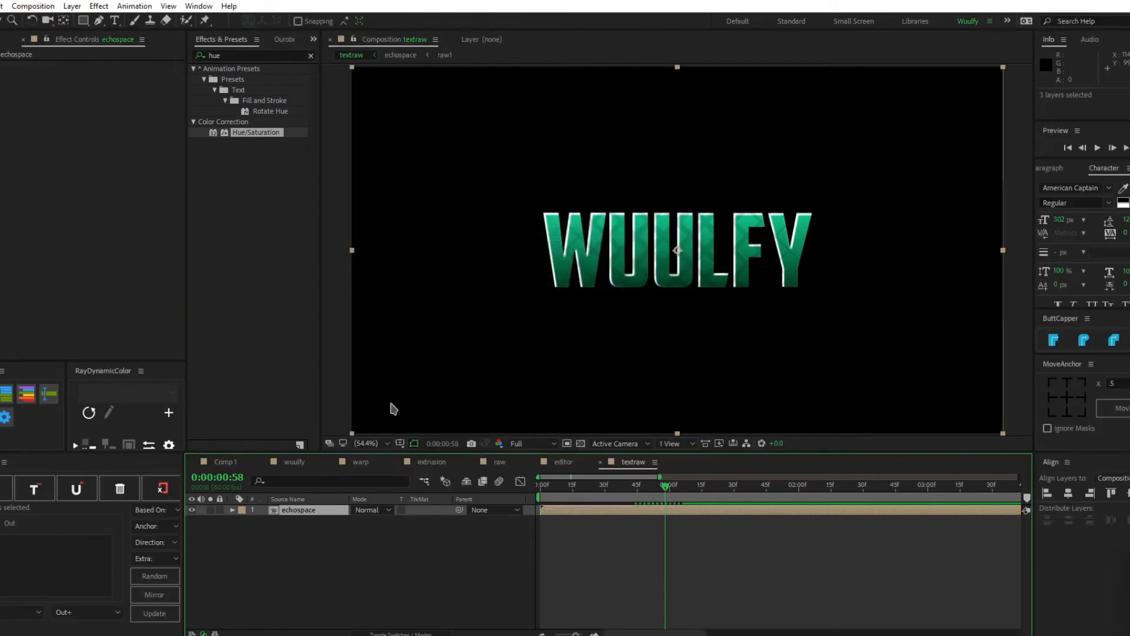
Find the Trapcode Echospace effect and apply it to the echospace layer.
key("ctrl+f")
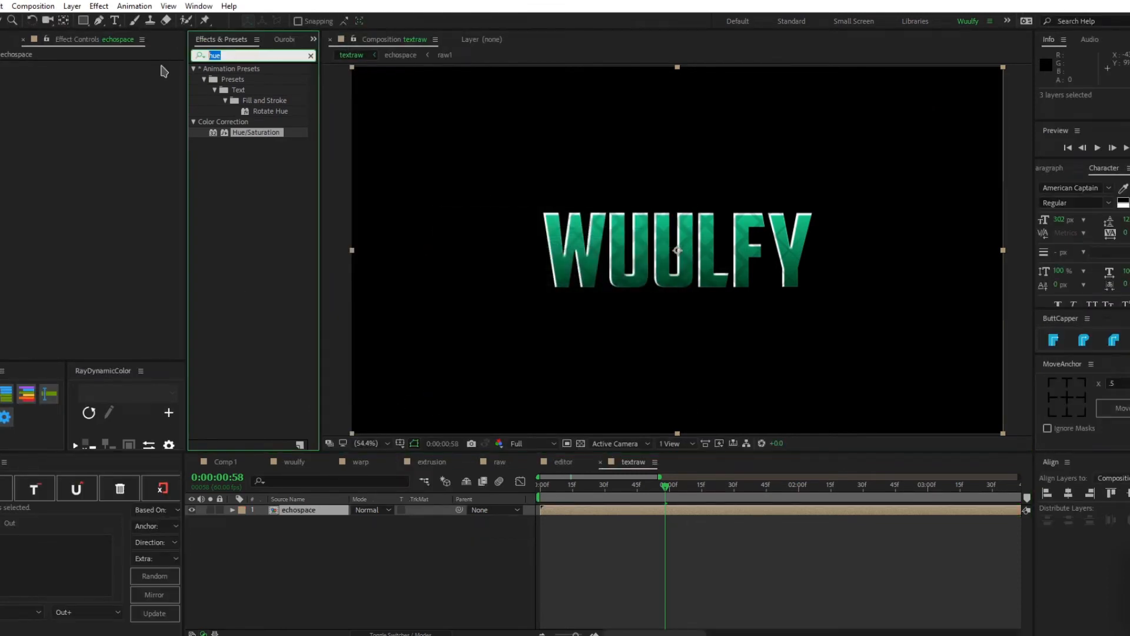
type("echo")
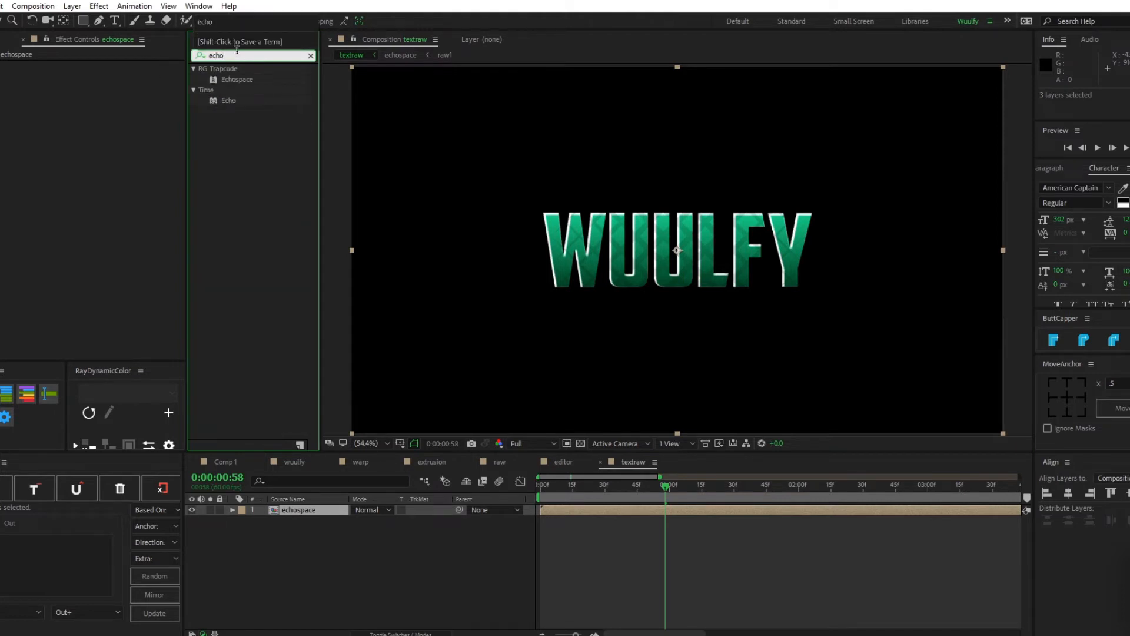
left_click_drag(238, 84, 394, 190)
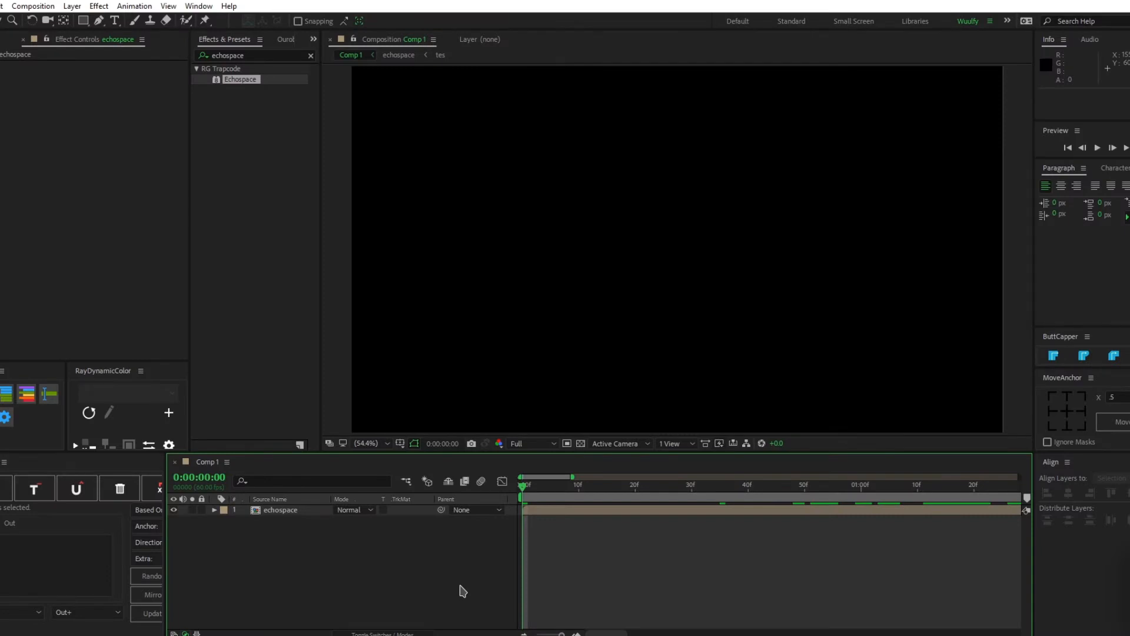
key("space")
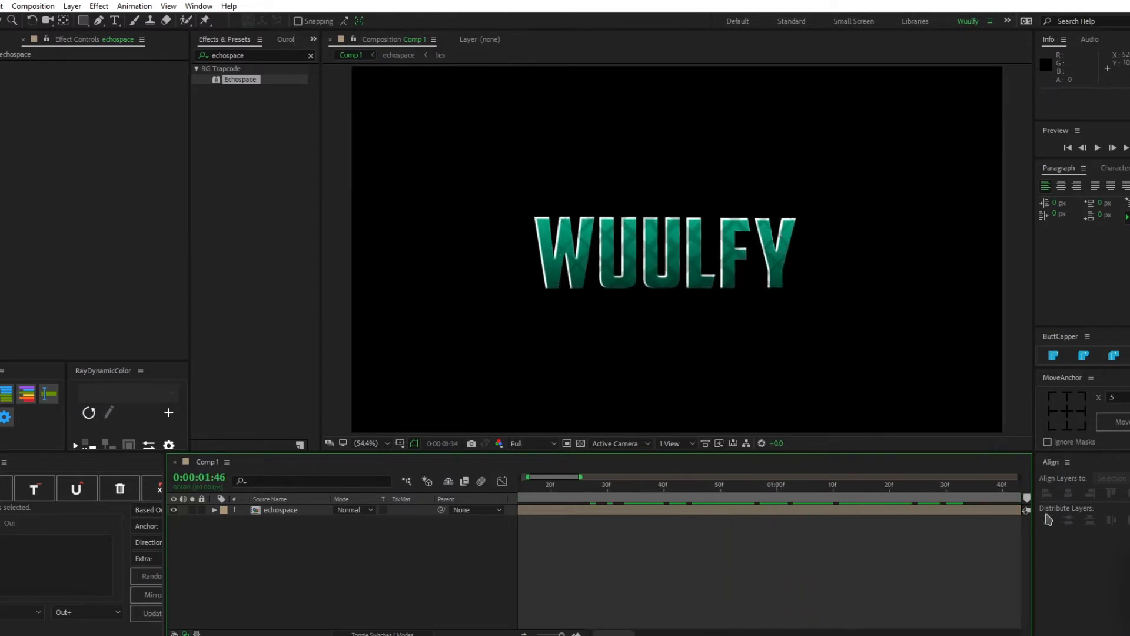
left_click(281, 510)
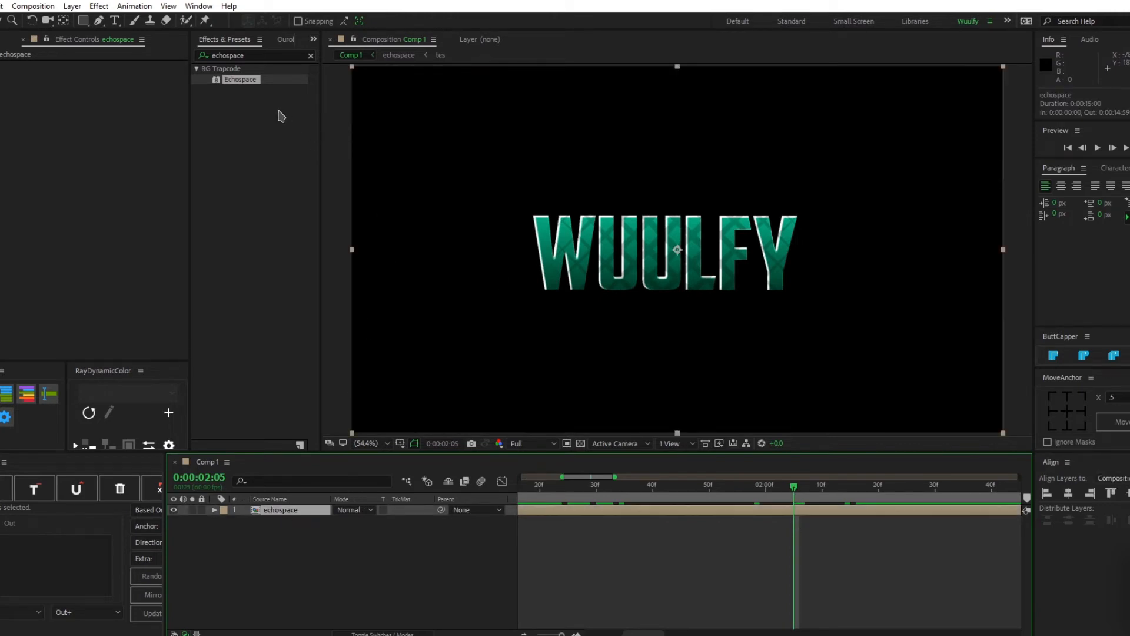
double_click(235, 84)
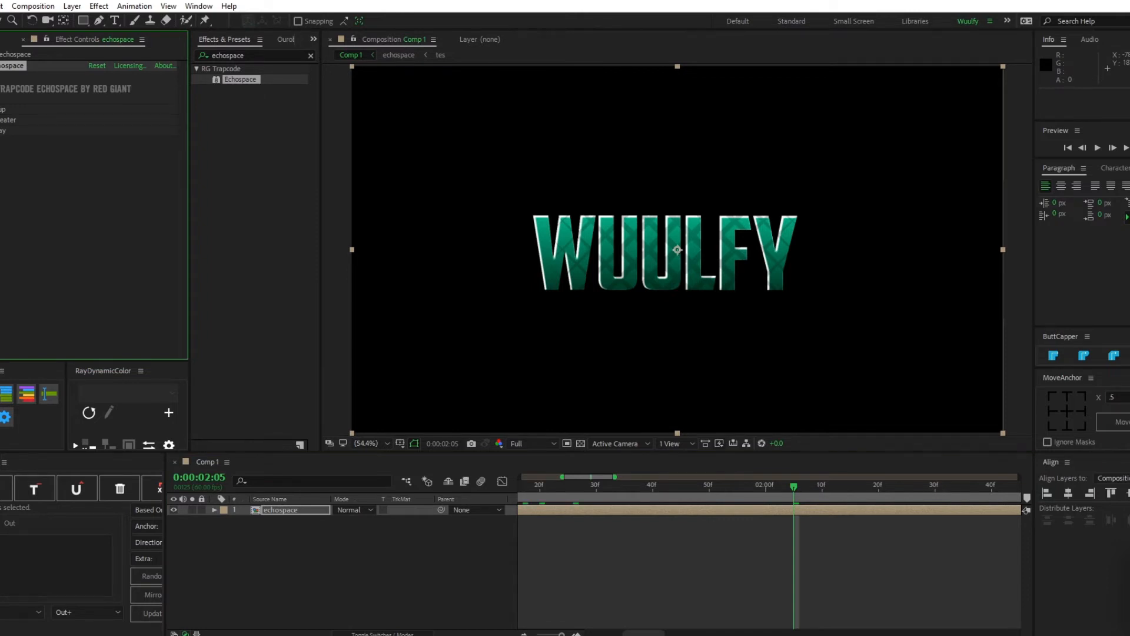
Reveal the Echospace setup settings and generate the repeated layers with 10 instances.
left_click(1, 109)
left_click(0, 110)
left_click(0, 110)
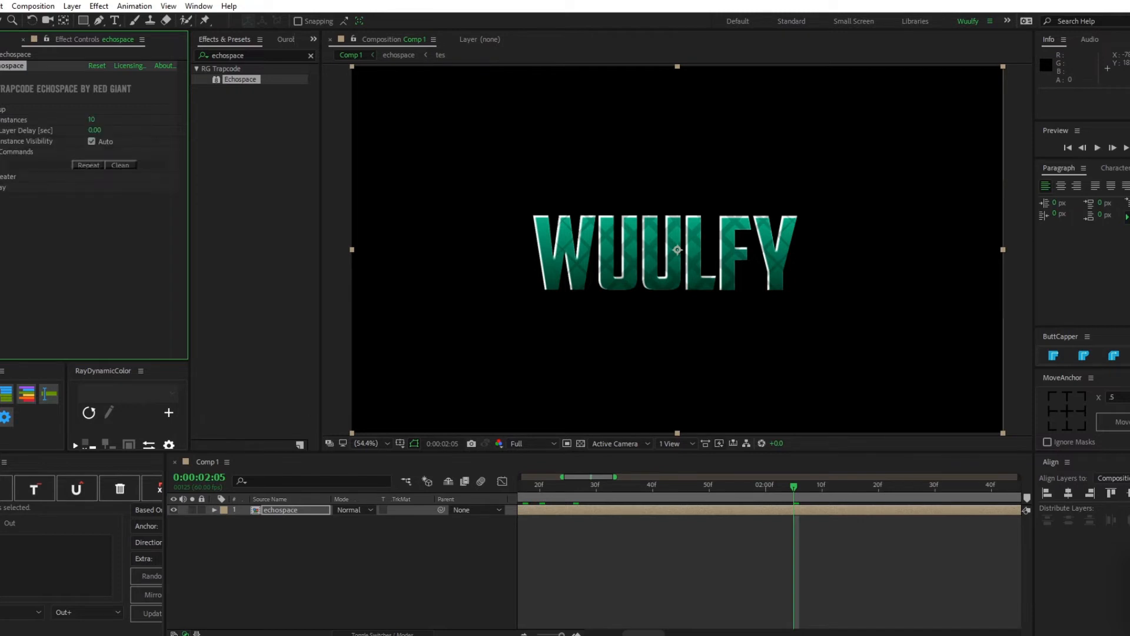
left_click(88, 166)
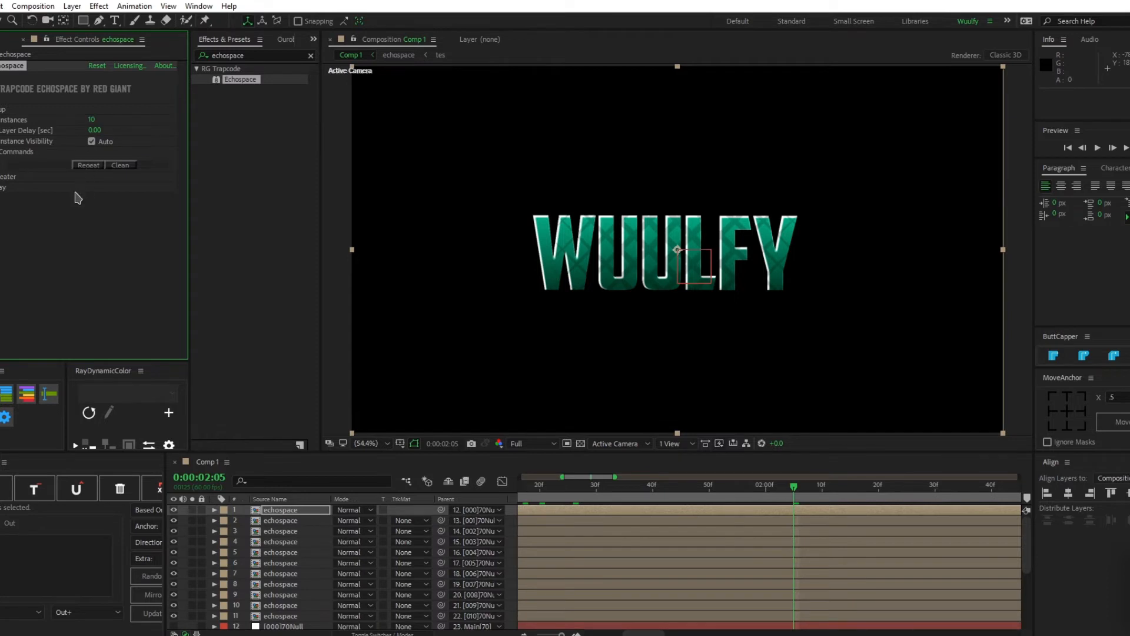
Set the Echospace repeater's Scale to -1 and its Y Offset to 1.
left_click(0, 176)
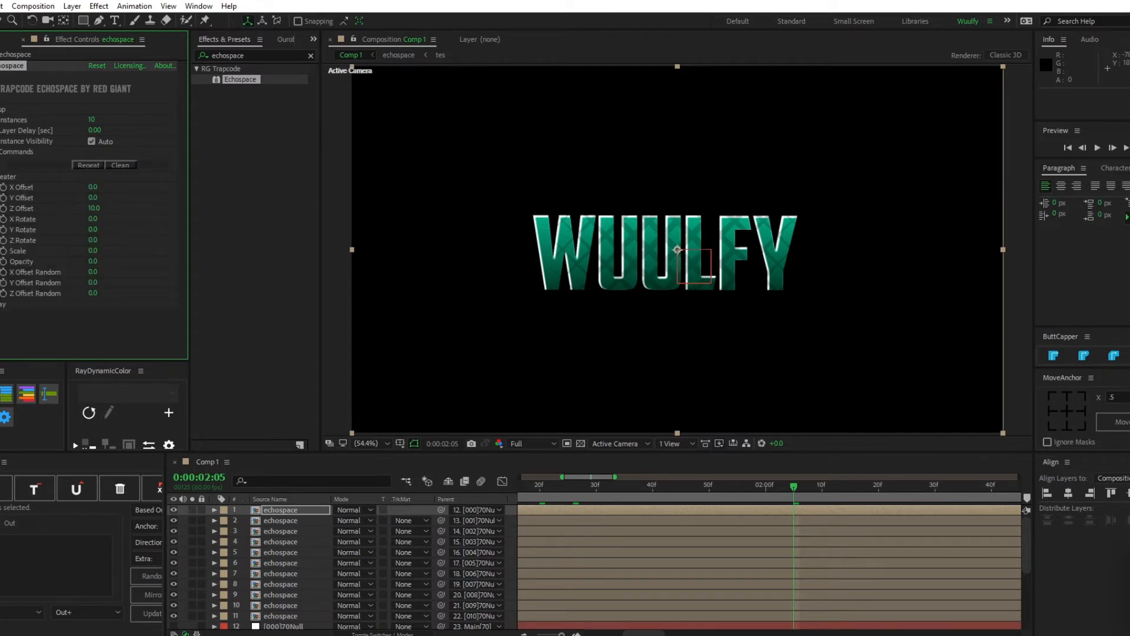
left_click(93, 251)
type("-1")
key("Return")
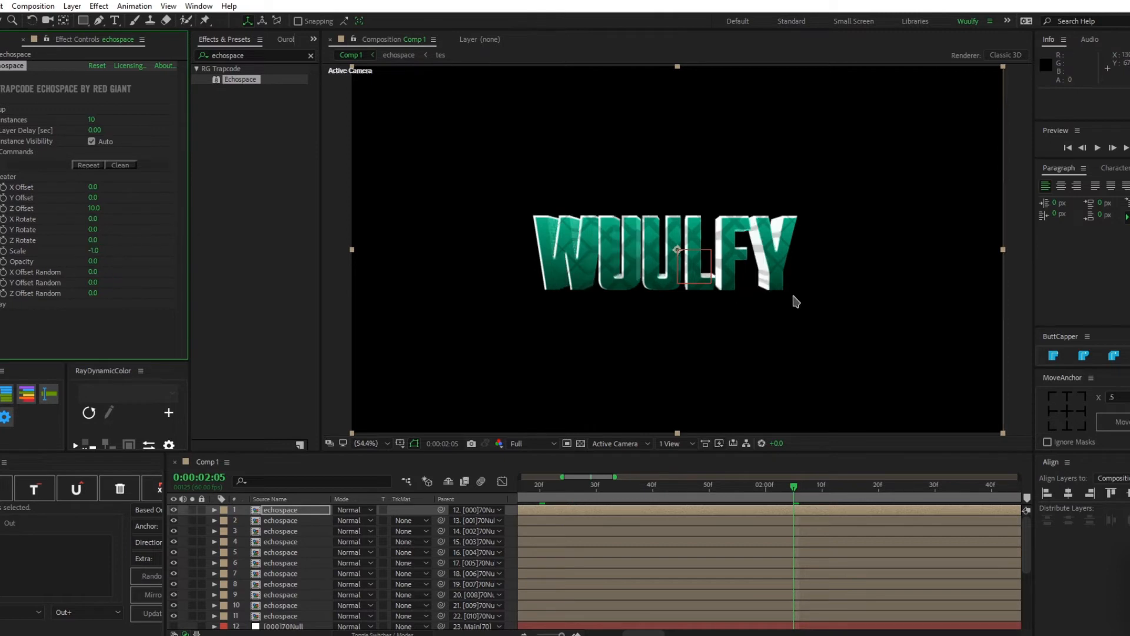
left_click(93, 197)
type("1")
key("Return")
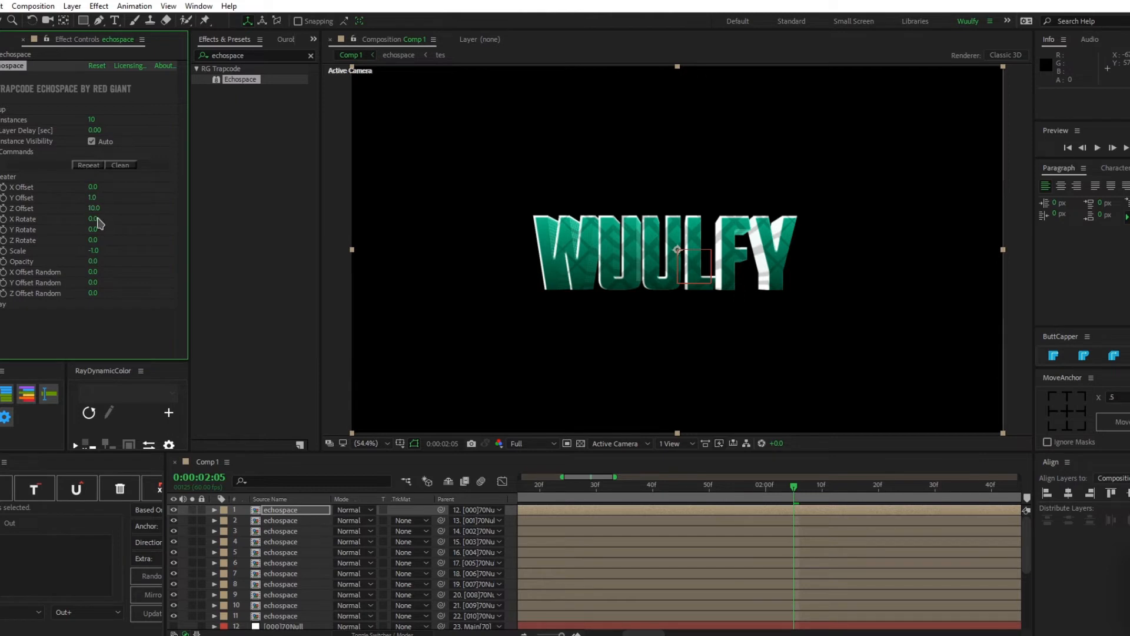
Set the Echospace repeater's Scale to -0.3.
left_click(94, 256)
left_click(93, 251)
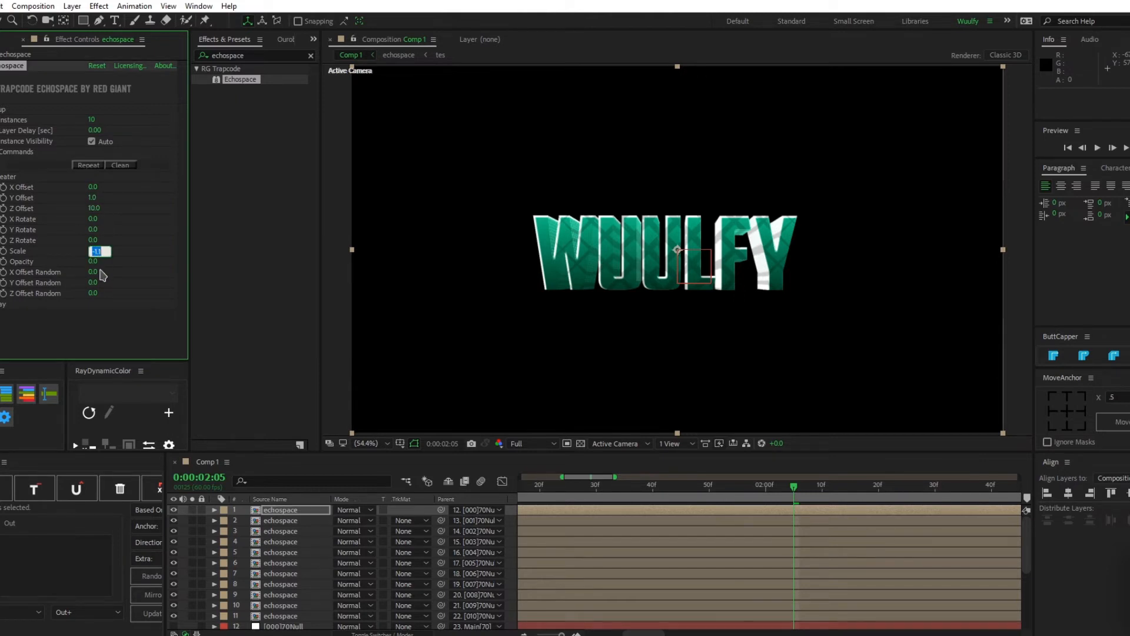
key("Up")
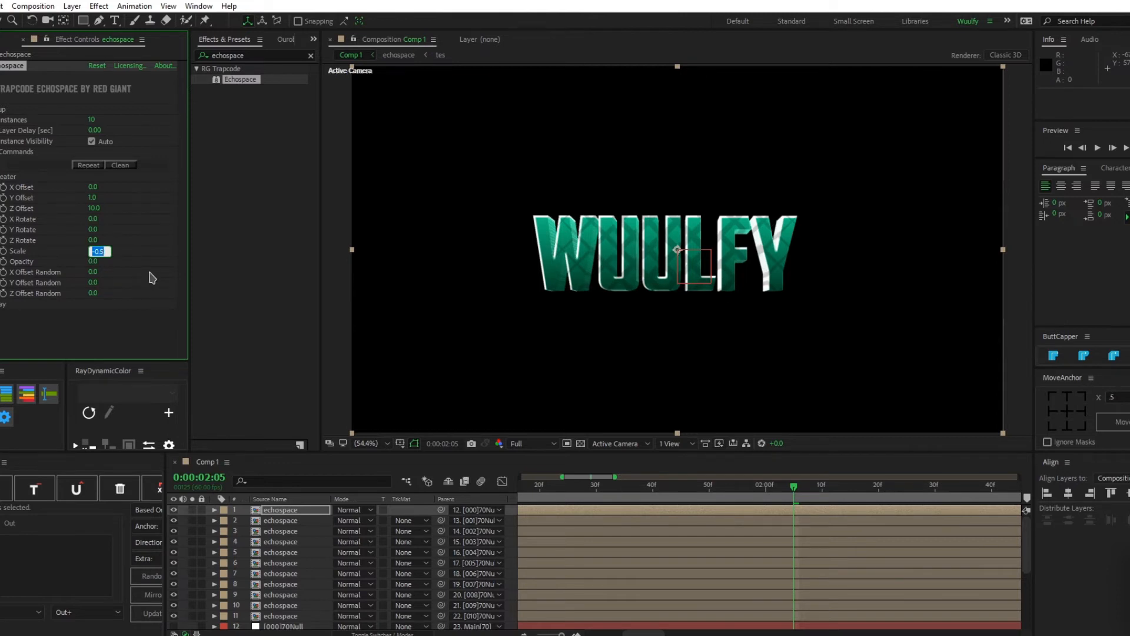
type("-0.3")
key("Return")
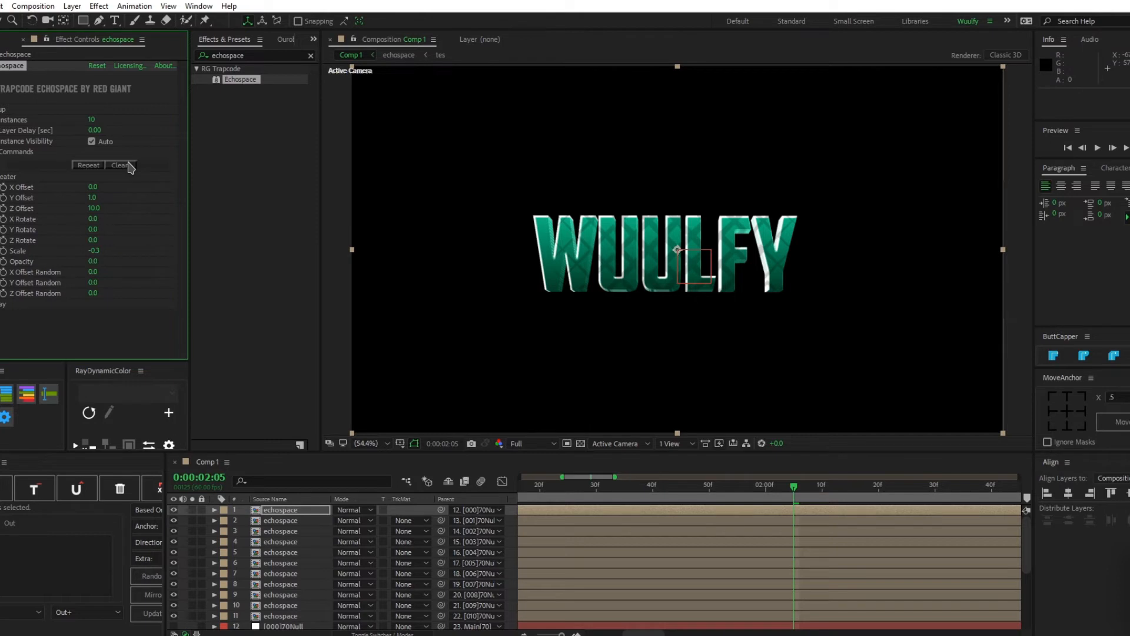
Clean out the generated Echospace copies, set Instances to 25 and generate the repeats again.
left_click(121, 165)
left_click(93, 120)
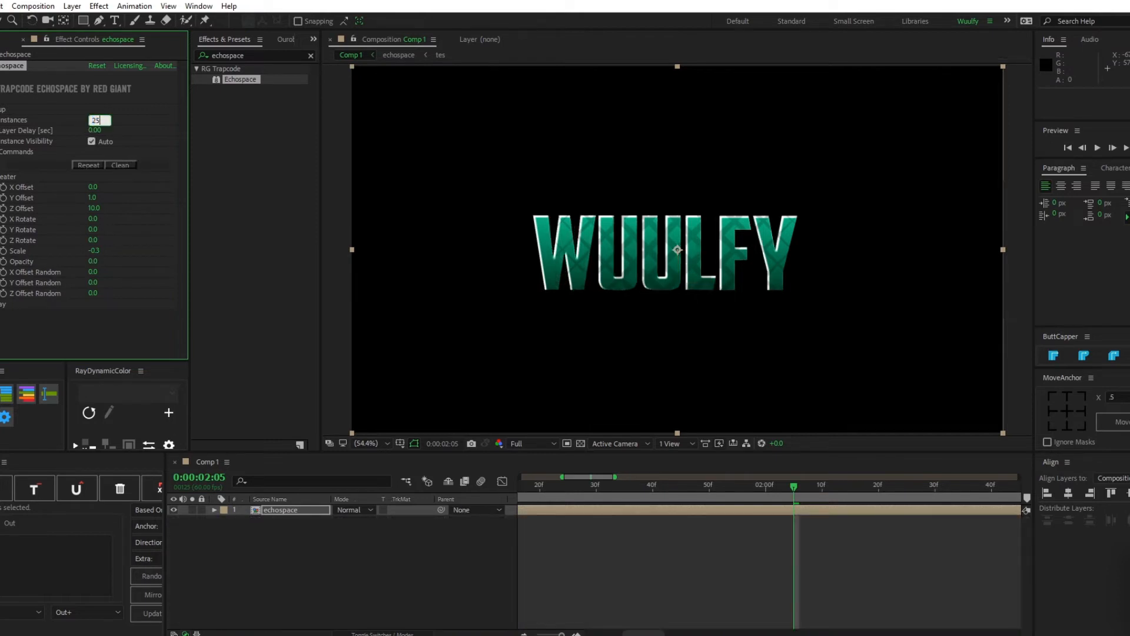
left_click(92, 169)
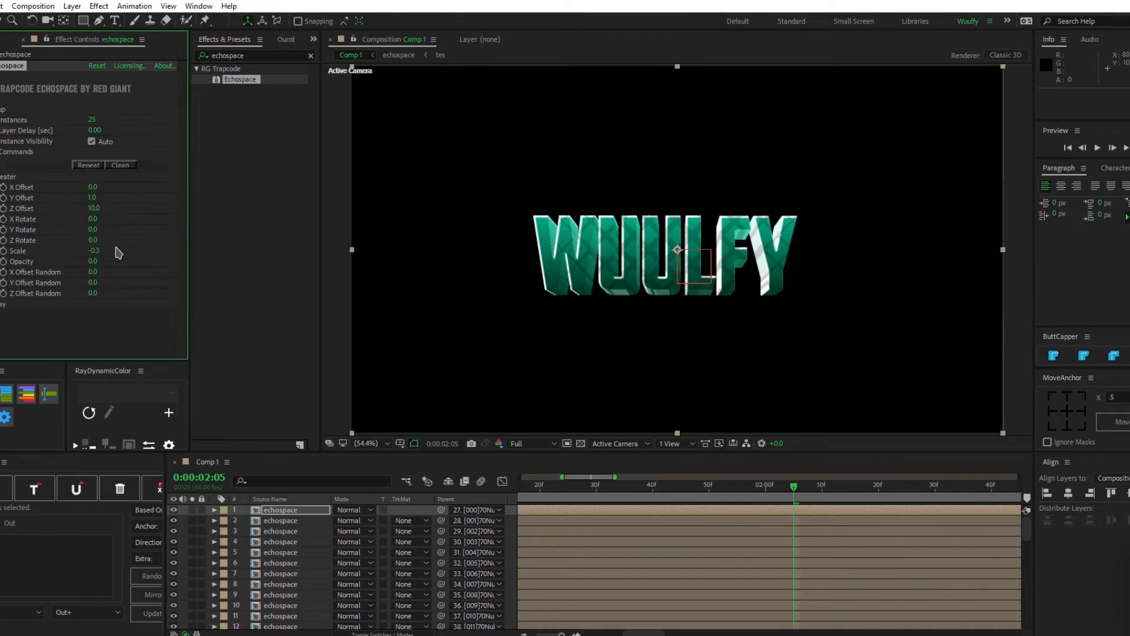
left_click(94, 250)
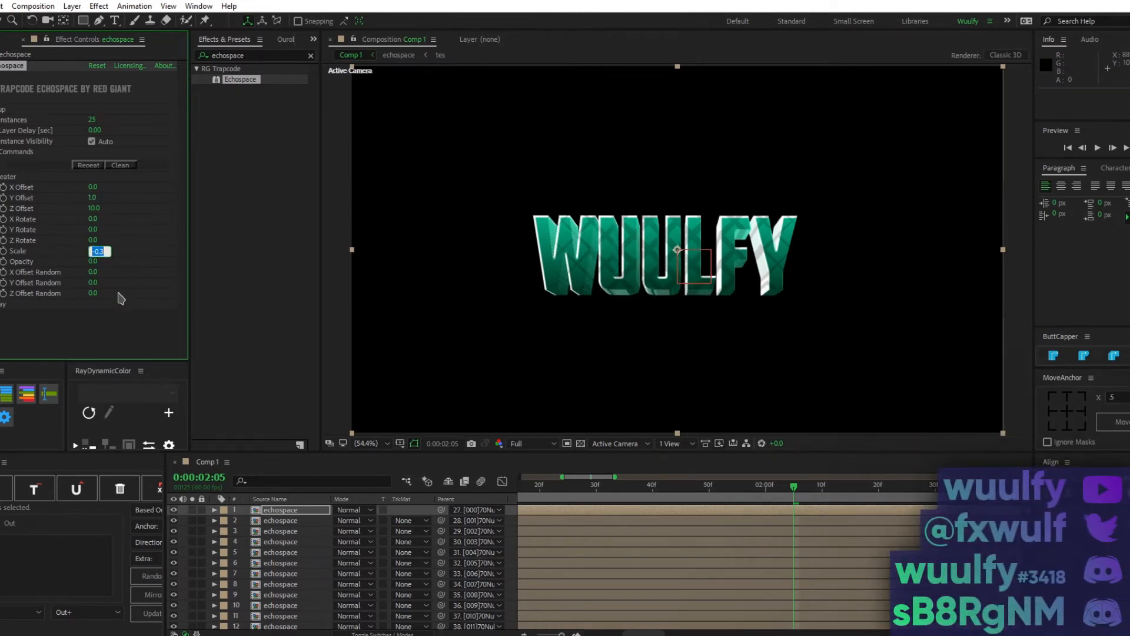
left_click(120, 298)
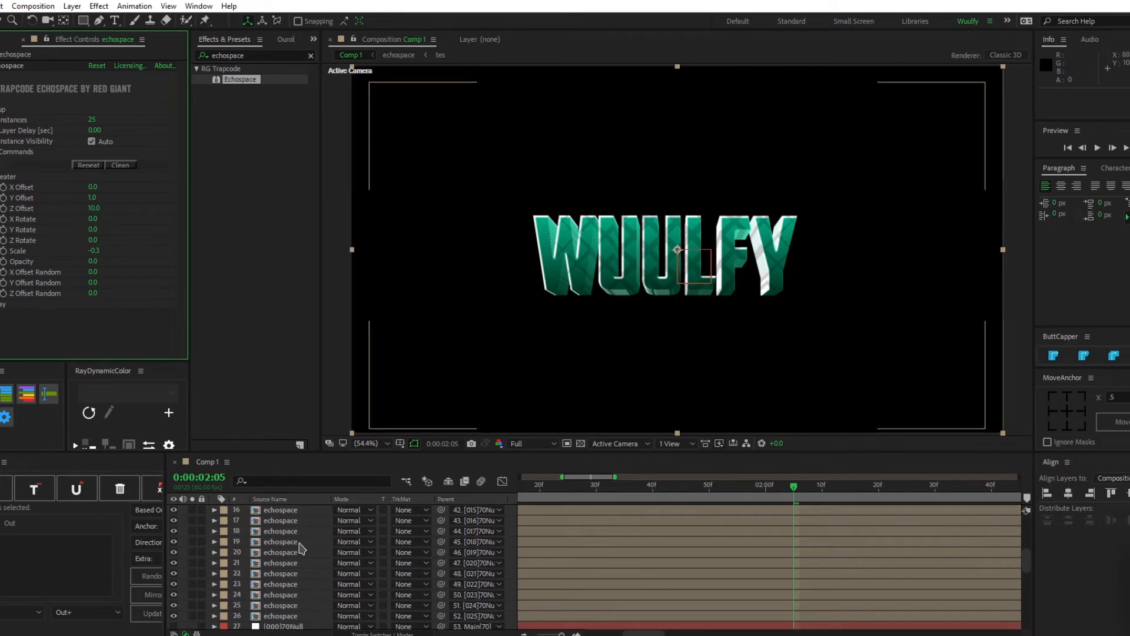
Pre-compose all the echospace copies and their nulls into a composition named extrusion.
scroll(300, 565, "down", 10)
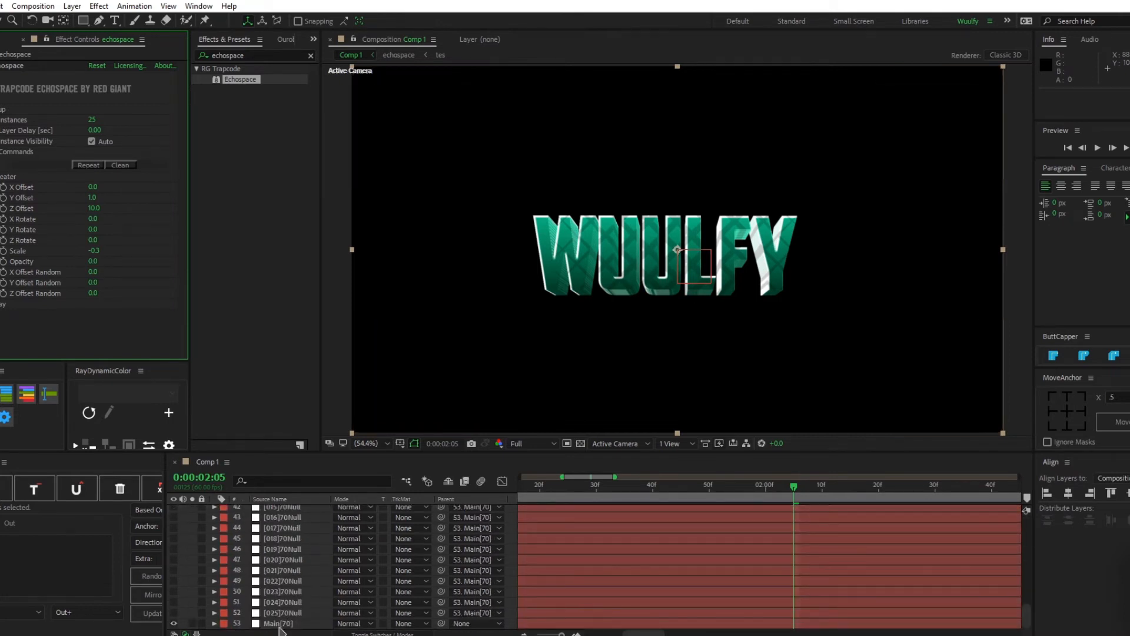
right_click(285, 627)
left_click(302, 538)
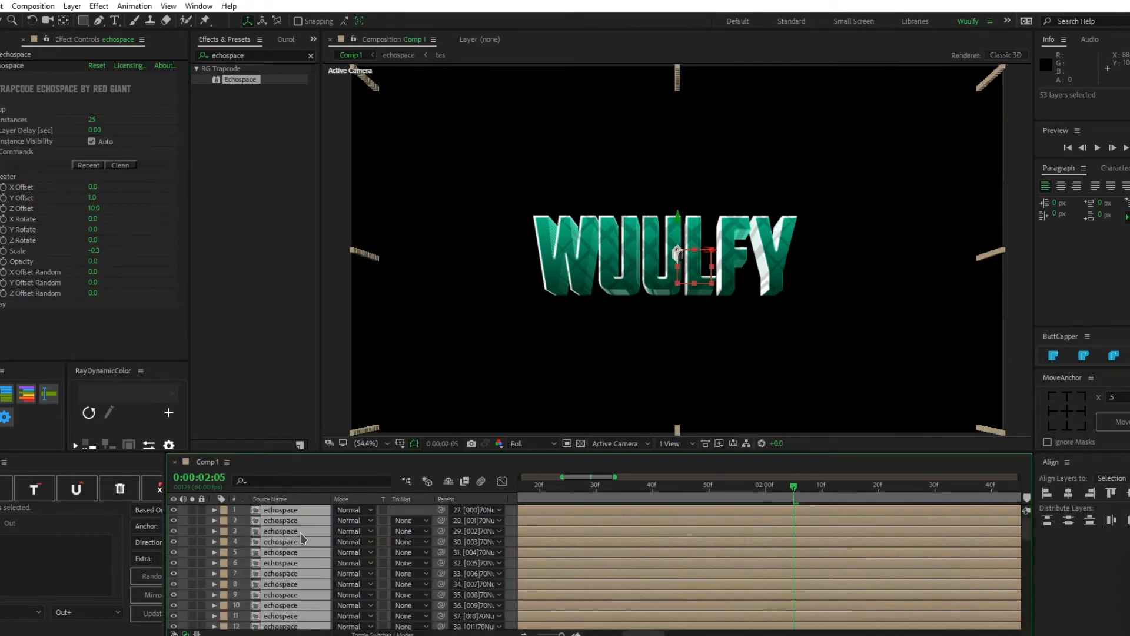
right_click(301, 538)
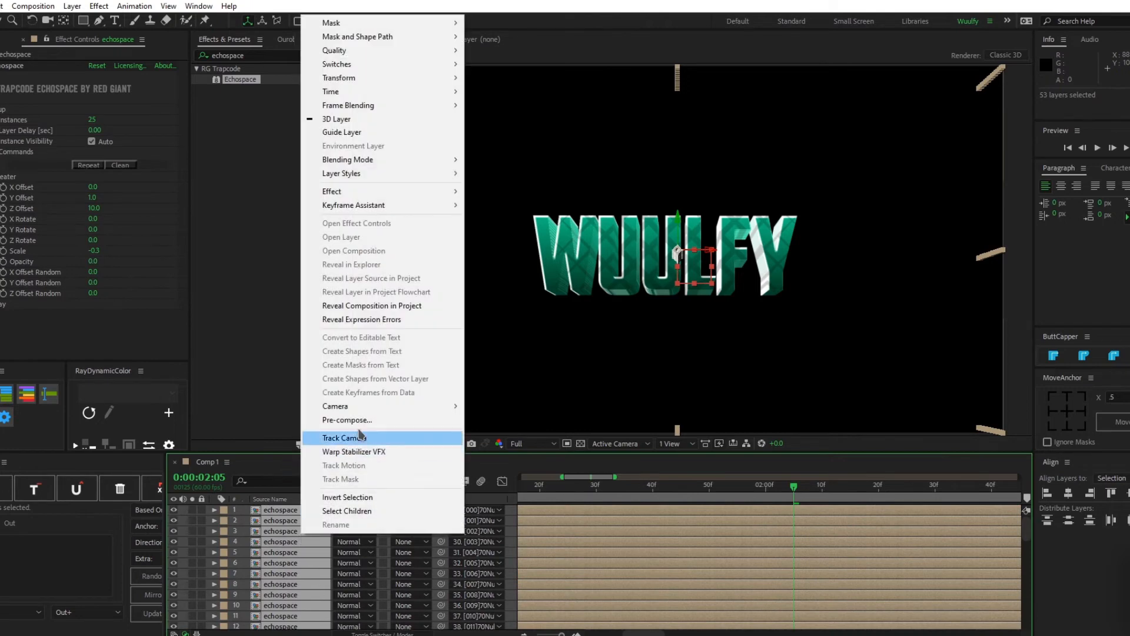
left_click(365, 421)
type("ext")
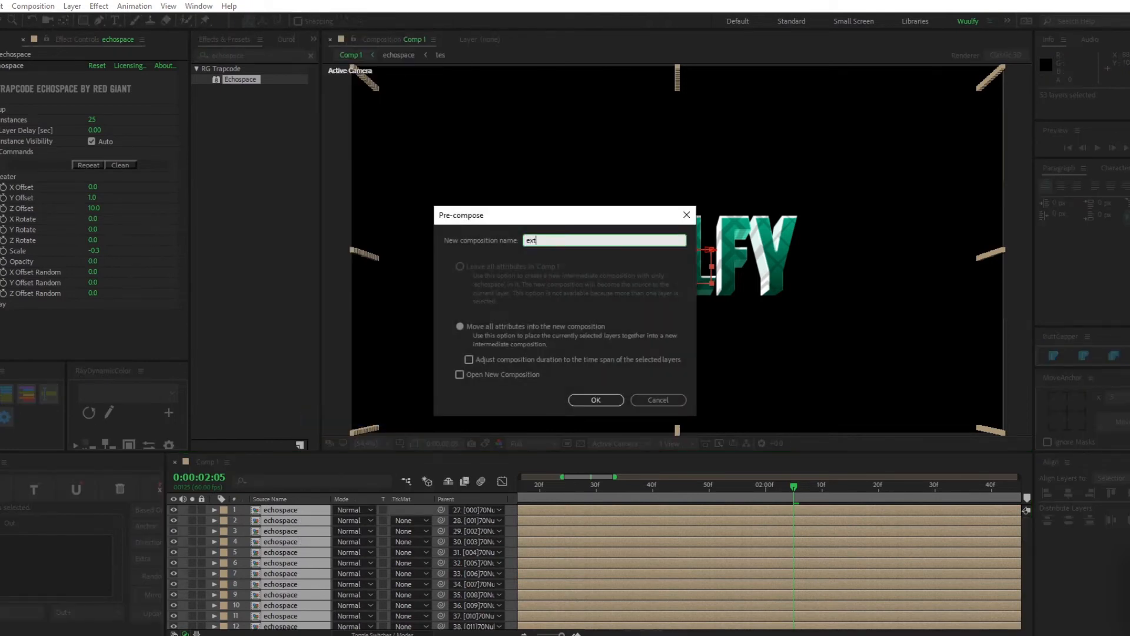
type("rusion")
key("Return")
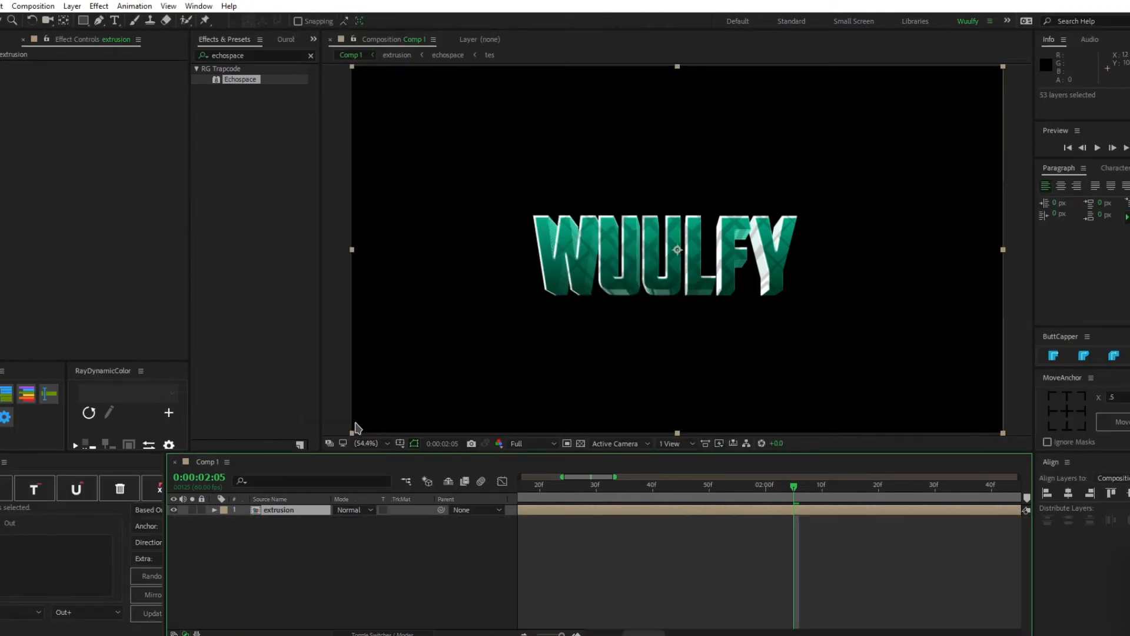
Add the echospace composition to Comp 1 above the extrusion layer, check its contents and return to Comp 1.
left_click(2, 39)
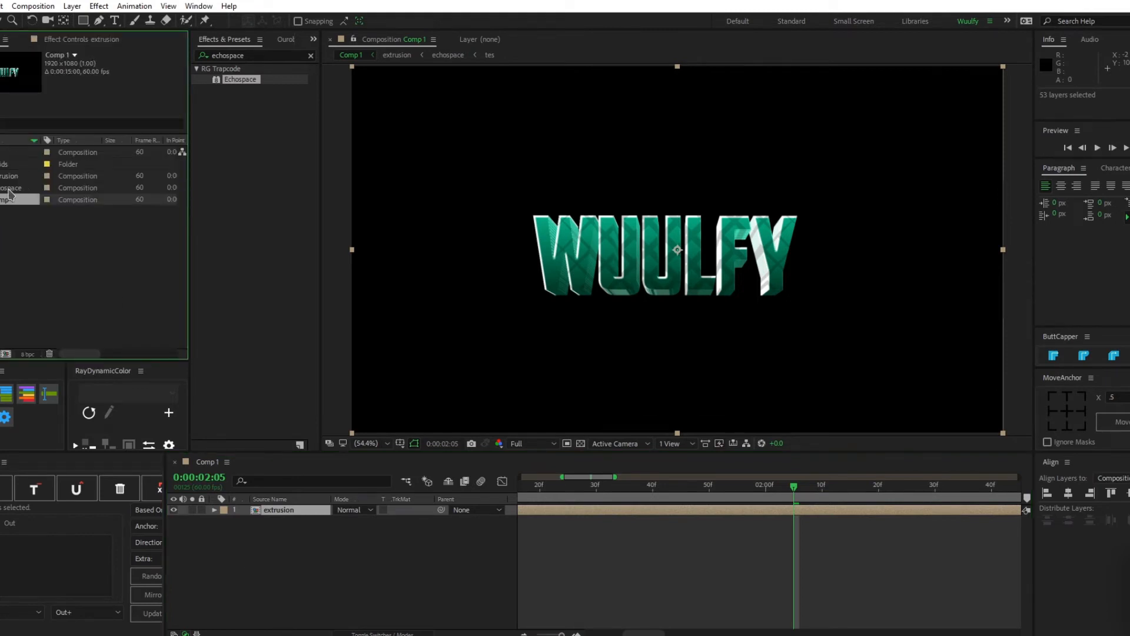
left_click_drag(20, 188, 341, 511)
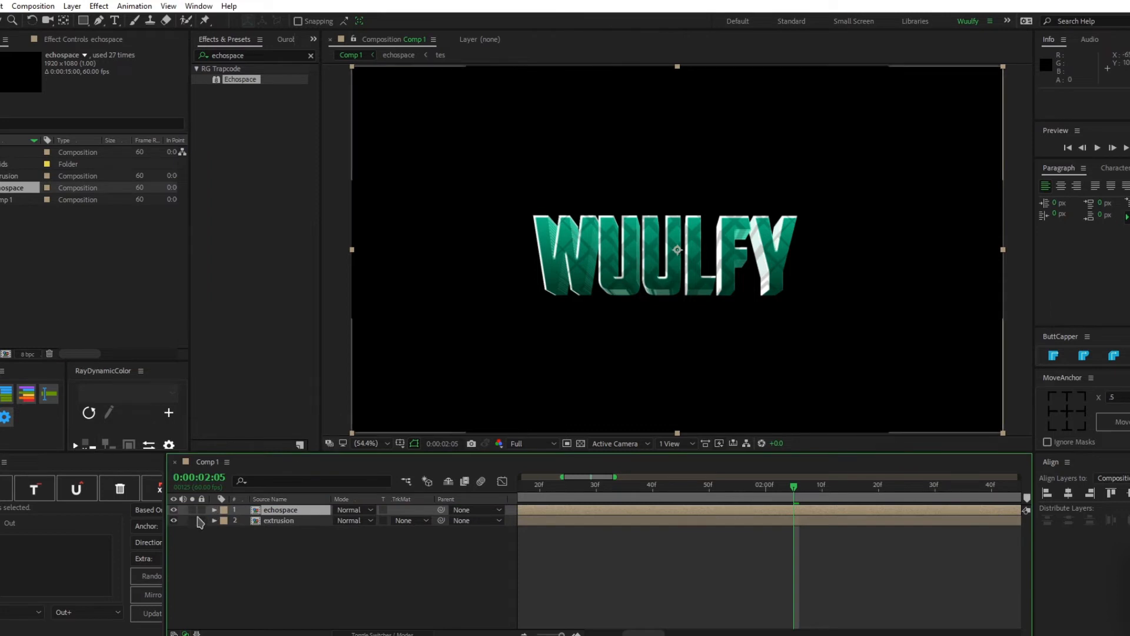
double_click(298, 512)
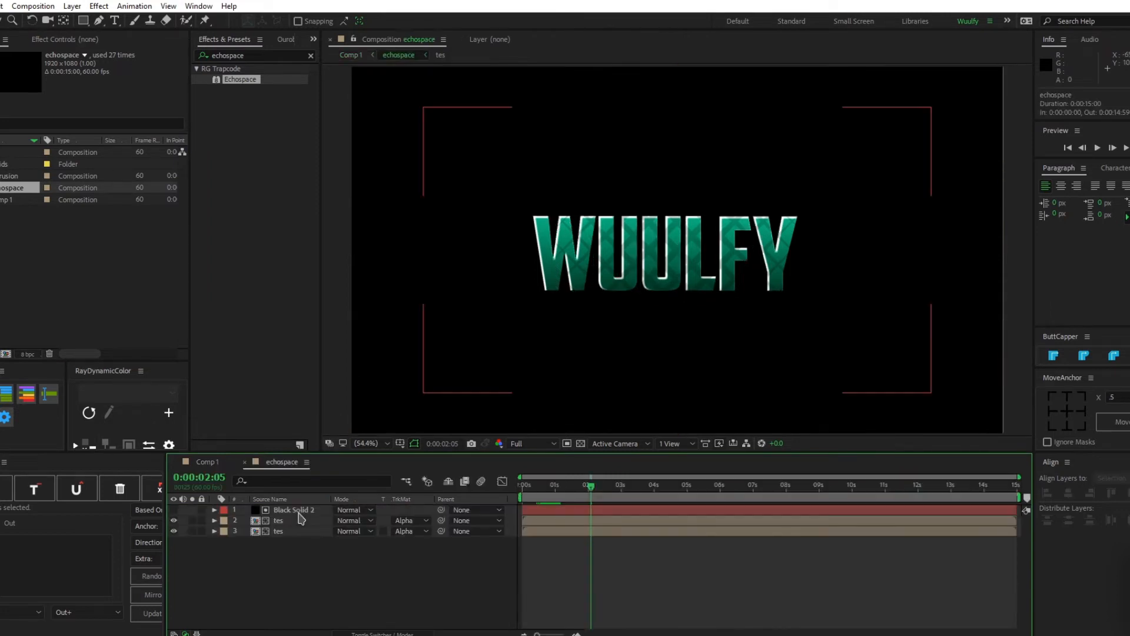
left_click(206, 462)
Apply the Fill effect to the extrusion layer in Comp 1.
left_click(268, 521)
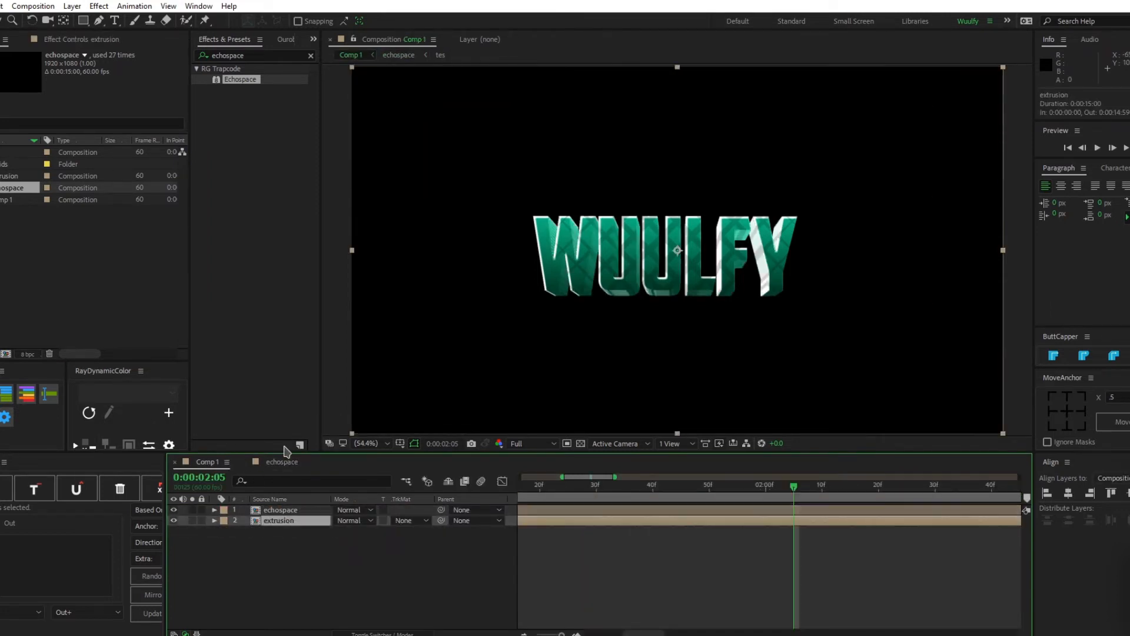
key("slash")
left_click_drag(263, 58, 190, 61)
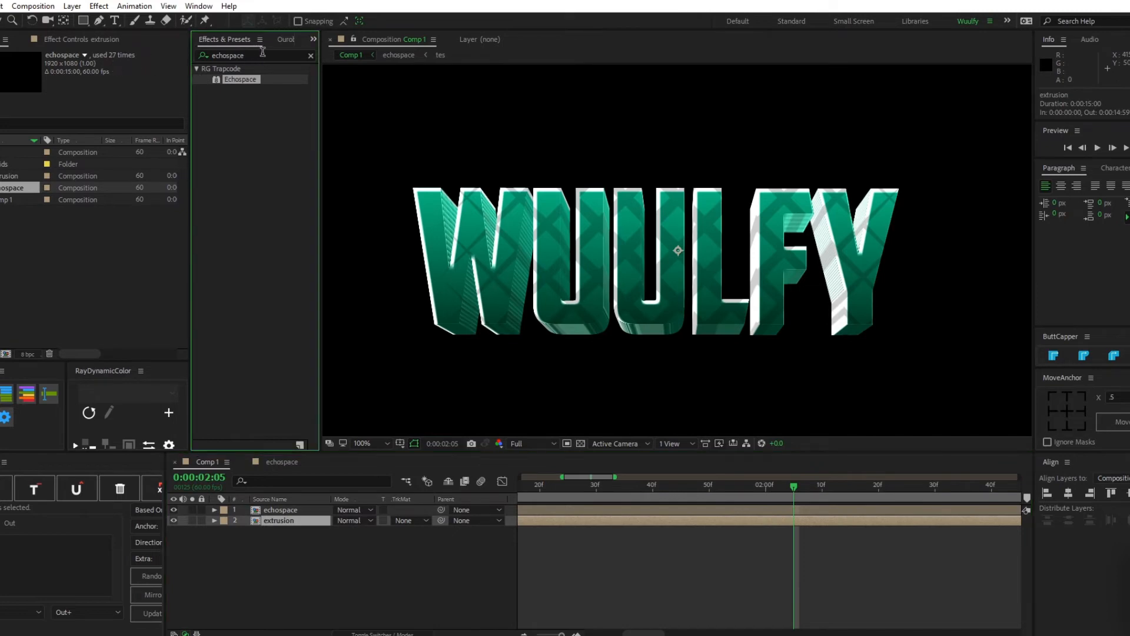
double_click(262, 55)
type("fill")
double_click(230, 143)
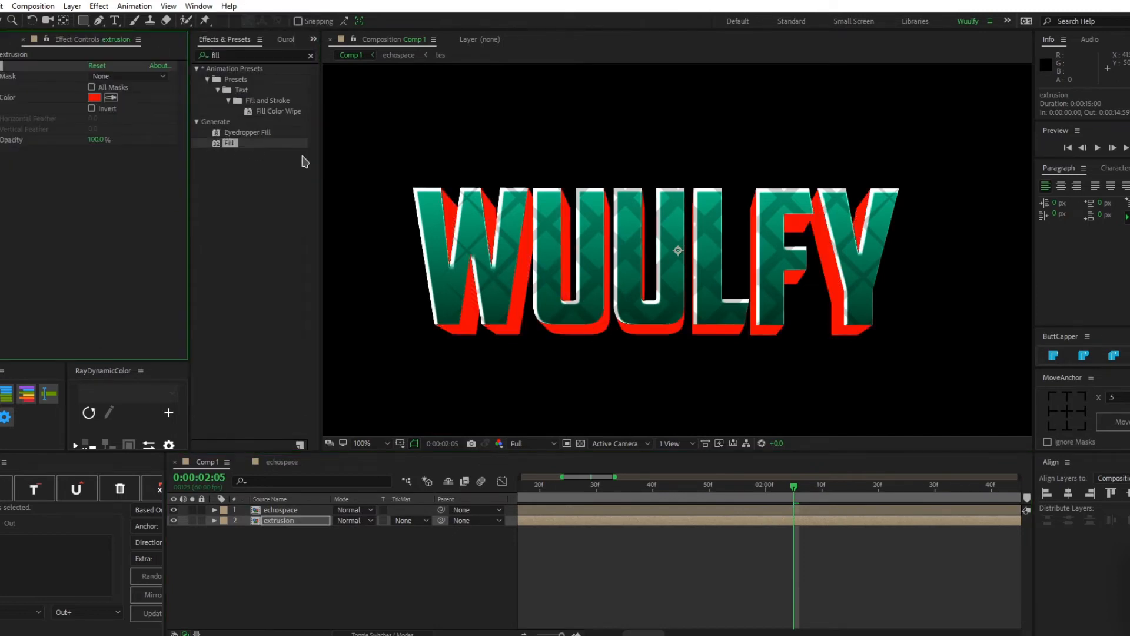
Sample the dark green from the lettering as the extrusion's Fill color, darken it further, and check it against the transparency grid.
left_click(111, 97)
left_click(572, 325)
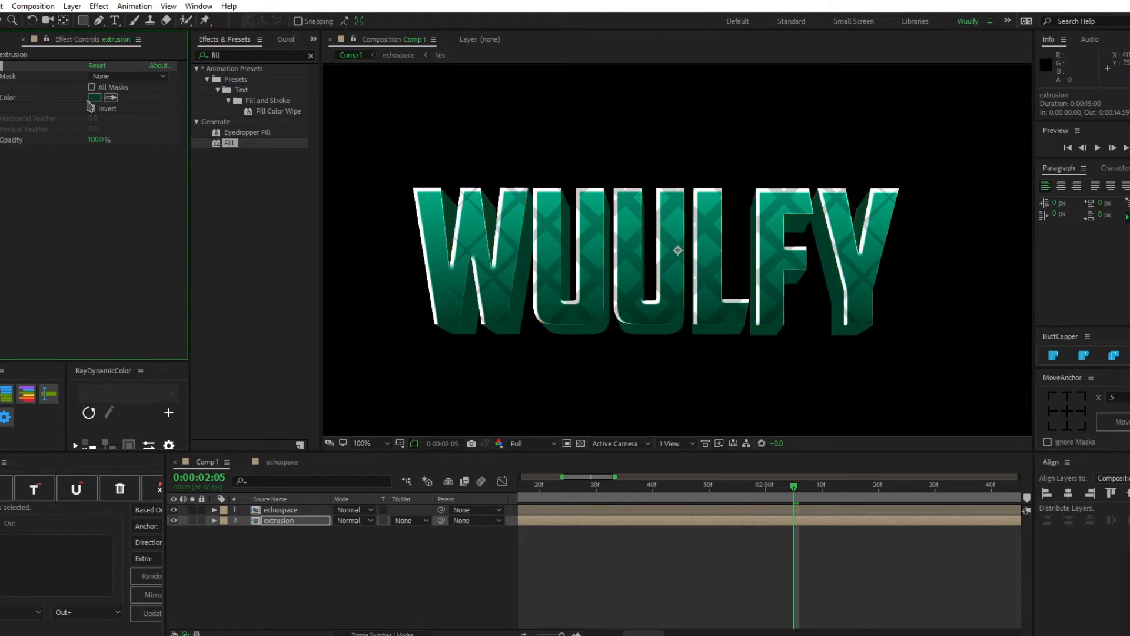
left_click(95, 97)
left_click_drag(711, 528, 749, 533)
left_click(829, 397)
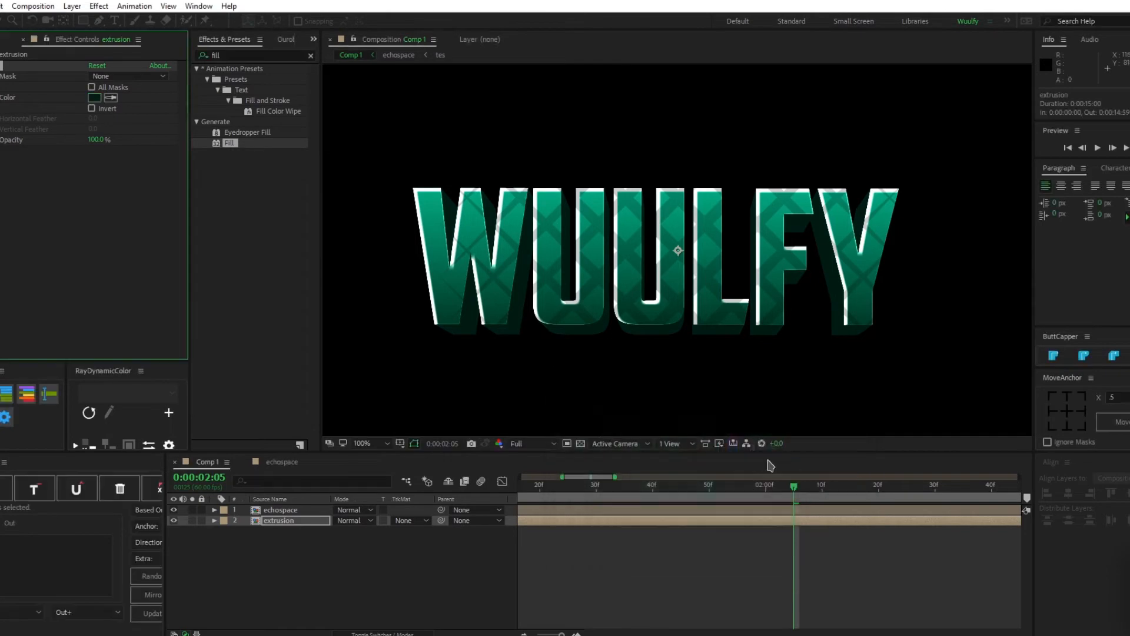
left_click(580, 443)
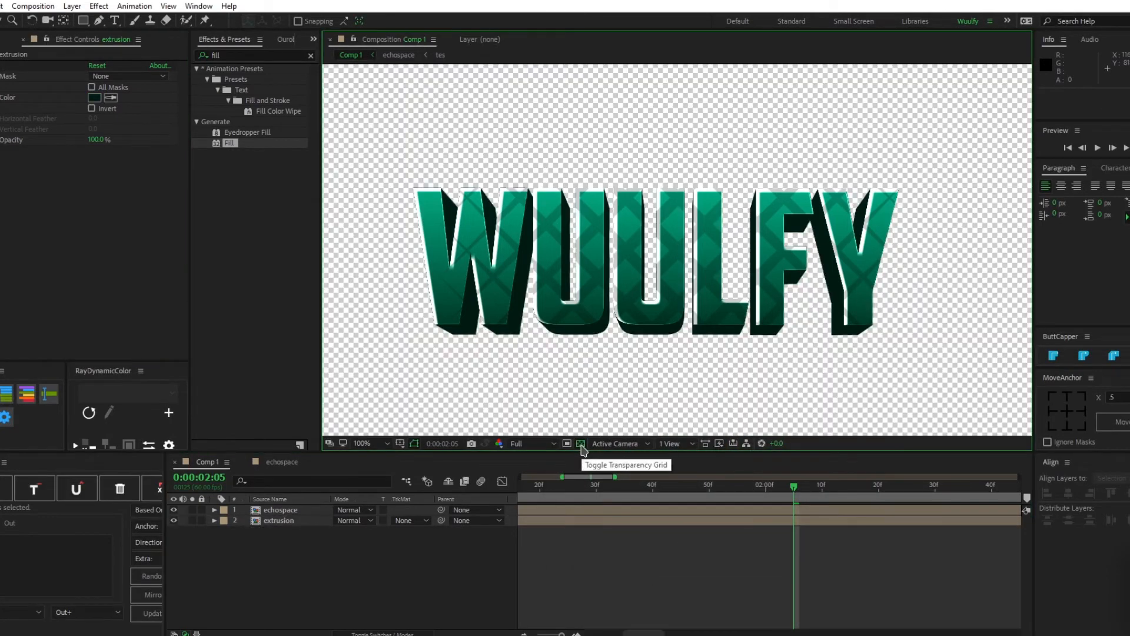
left_click(531, 443)
left_click(541, 472)
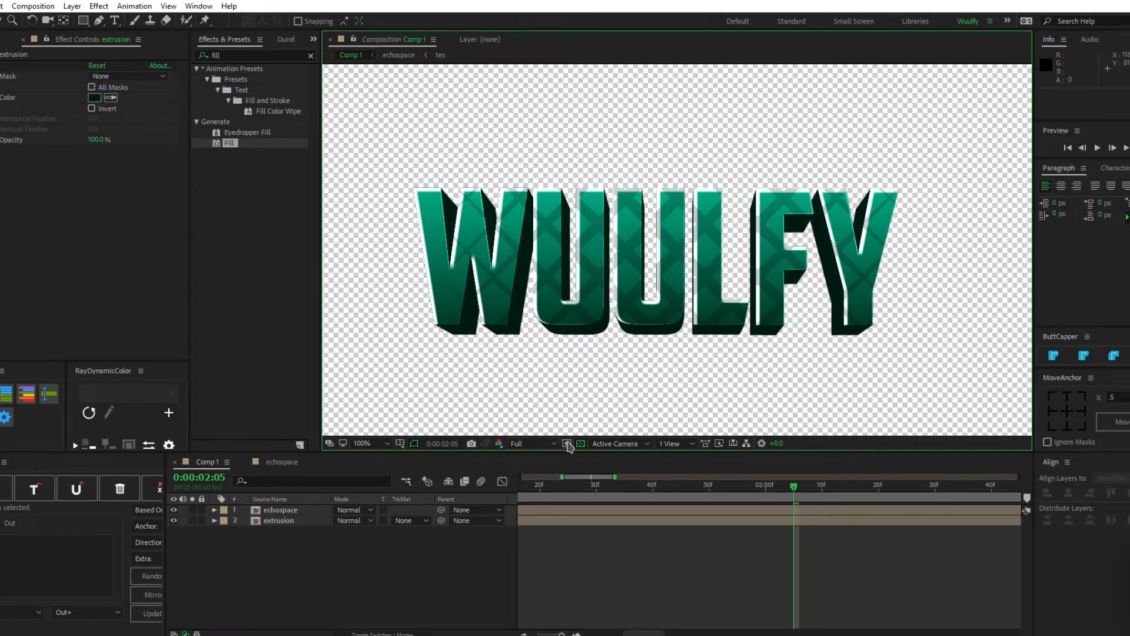
left_click(568, 445)
Open the echospace composition through the extrusion one and pre-compose all its layers into a composition named outline.
double_click(298, 520)
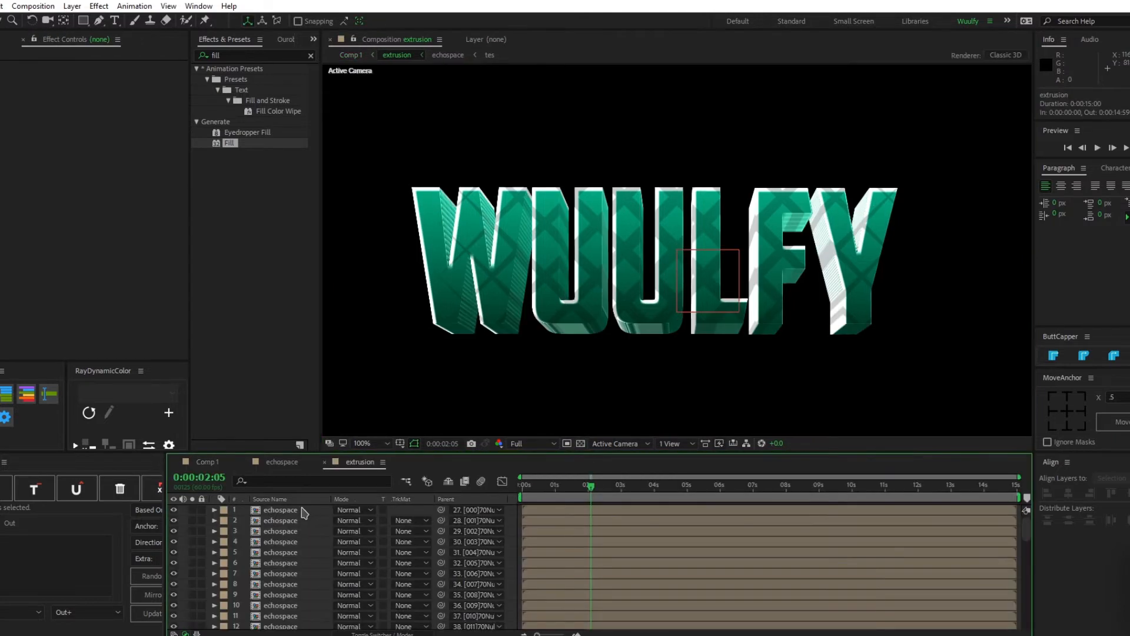
double_click(304, 512)
key("slash")
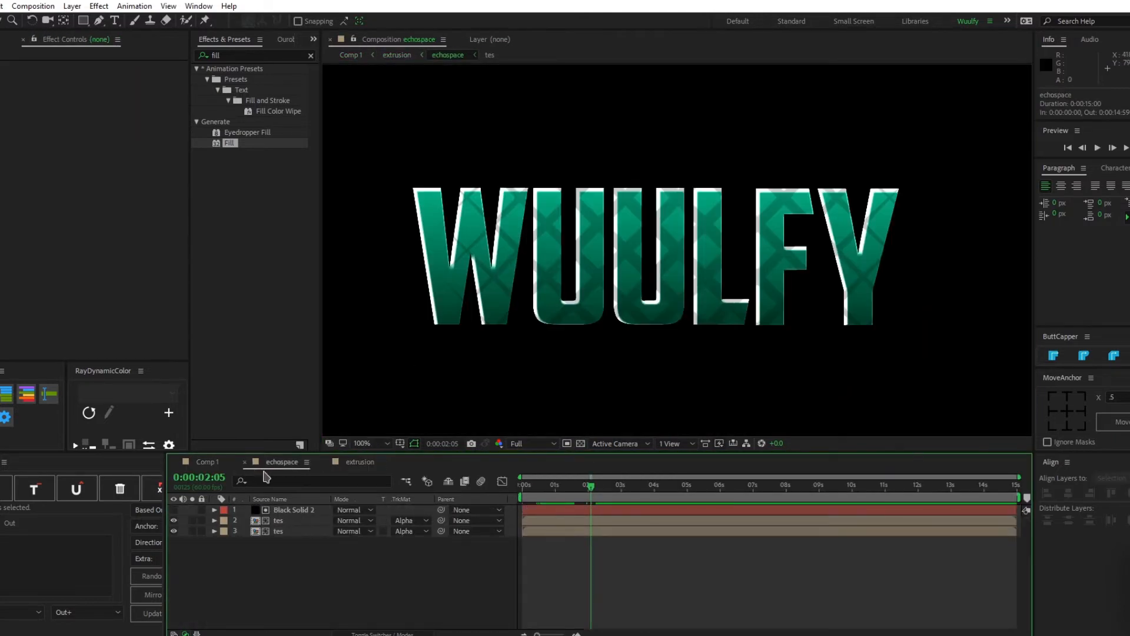
key("ctrl+a")
right_click(283, 526)
left_click(355, 403)
type("ou")
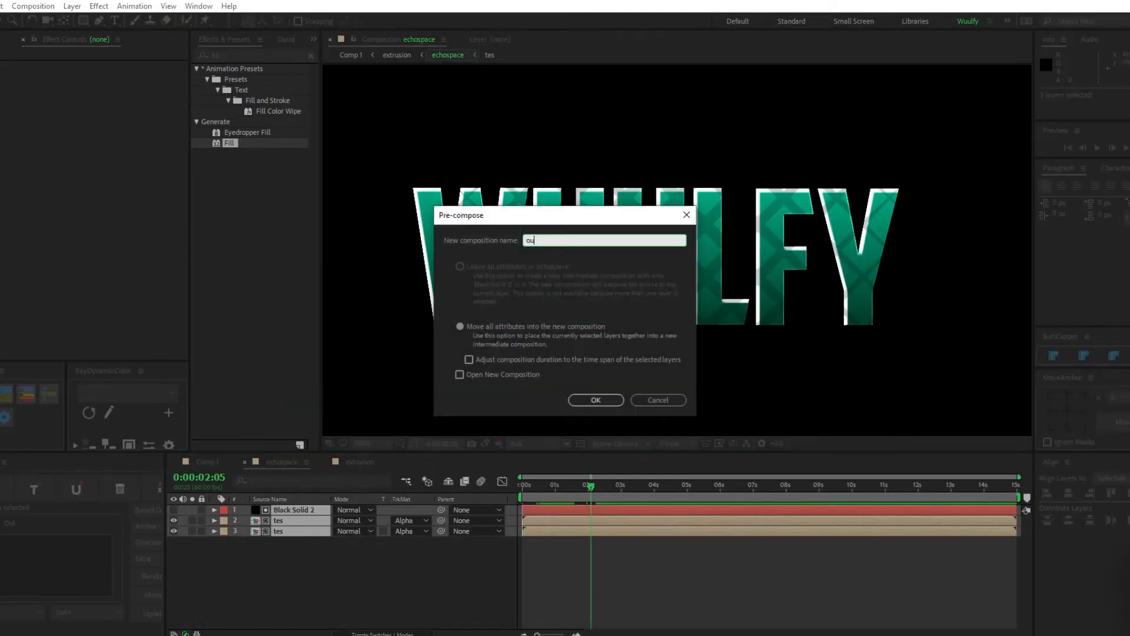
key("Return")
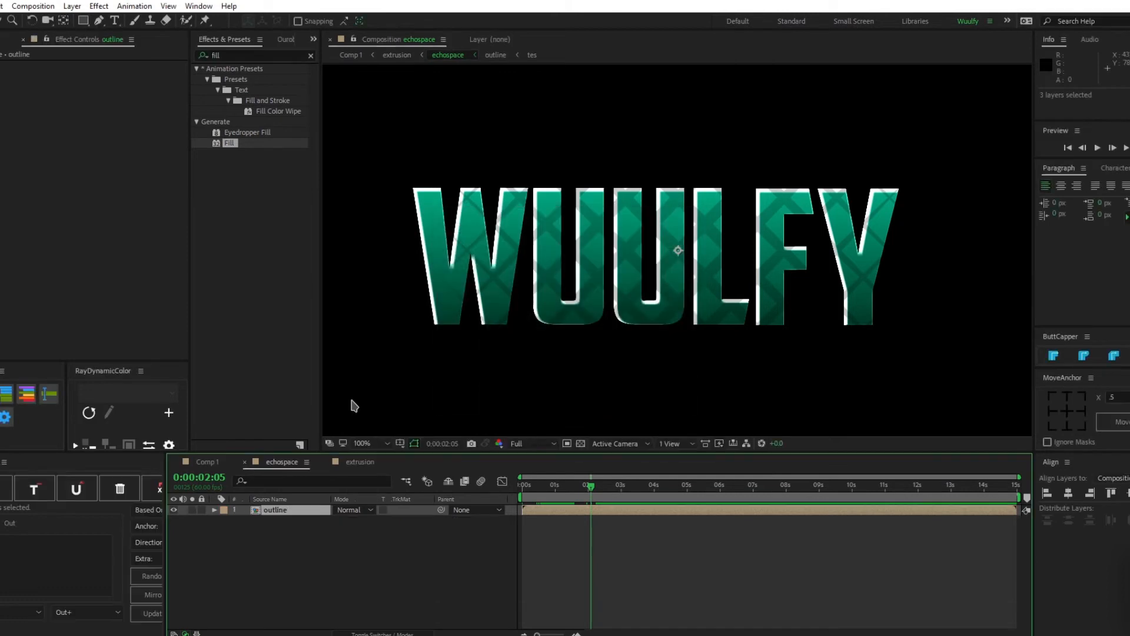
Add the Stroke and the Bevel and Emboss layer styles to the outline layer.
right_click(312, 510)
mouse_move(382, 152)
left_click(544, 306)
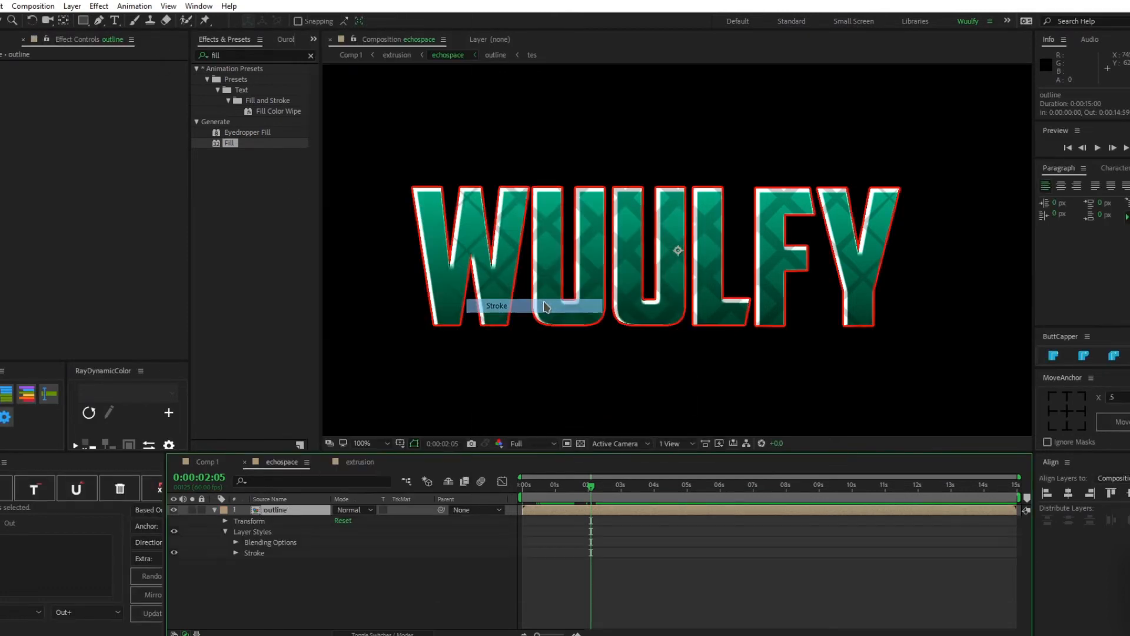
right_click(285, 517)
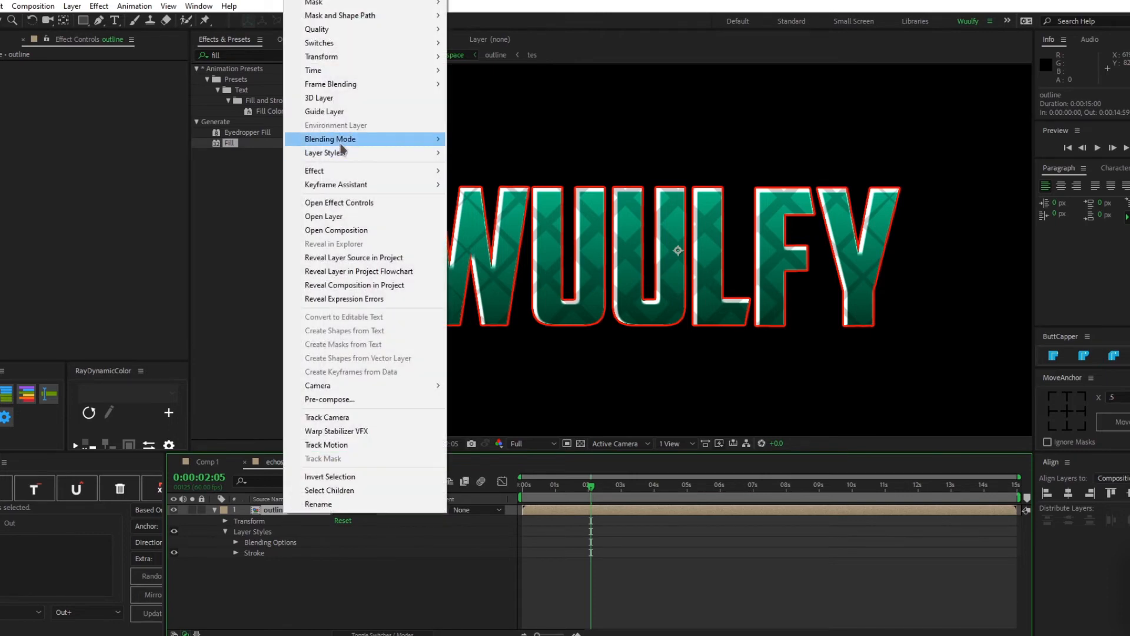
mouse_move(353, 155)
left_click(499, 255)
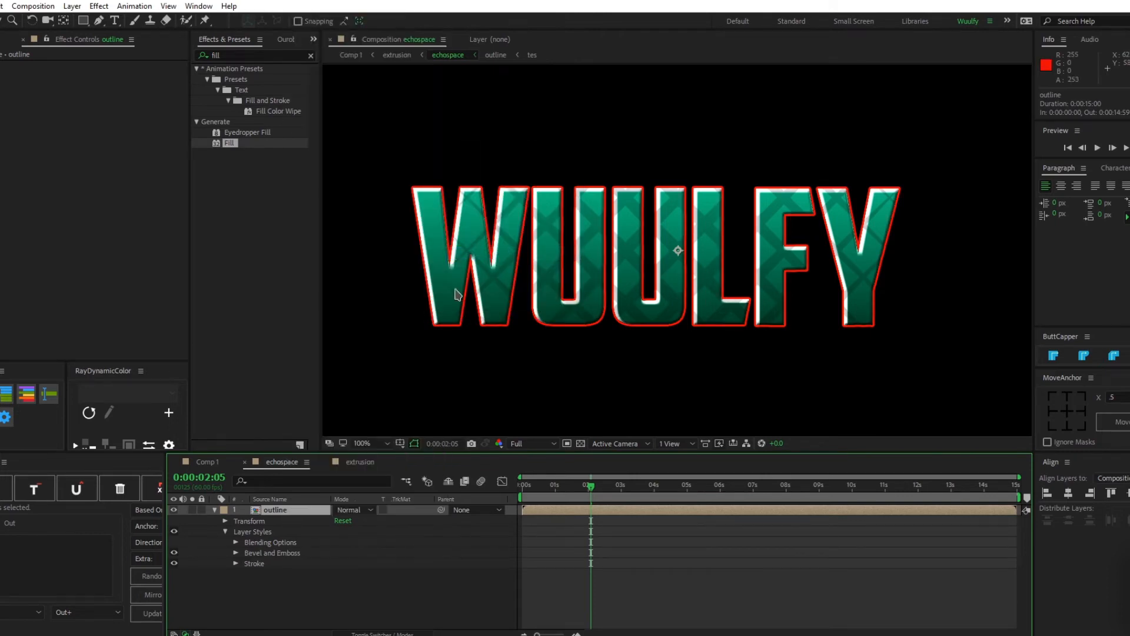
Set the outline layer's Bevel and Emboss size to 49 and greatly reduce its depth.
left_click(236, 553)
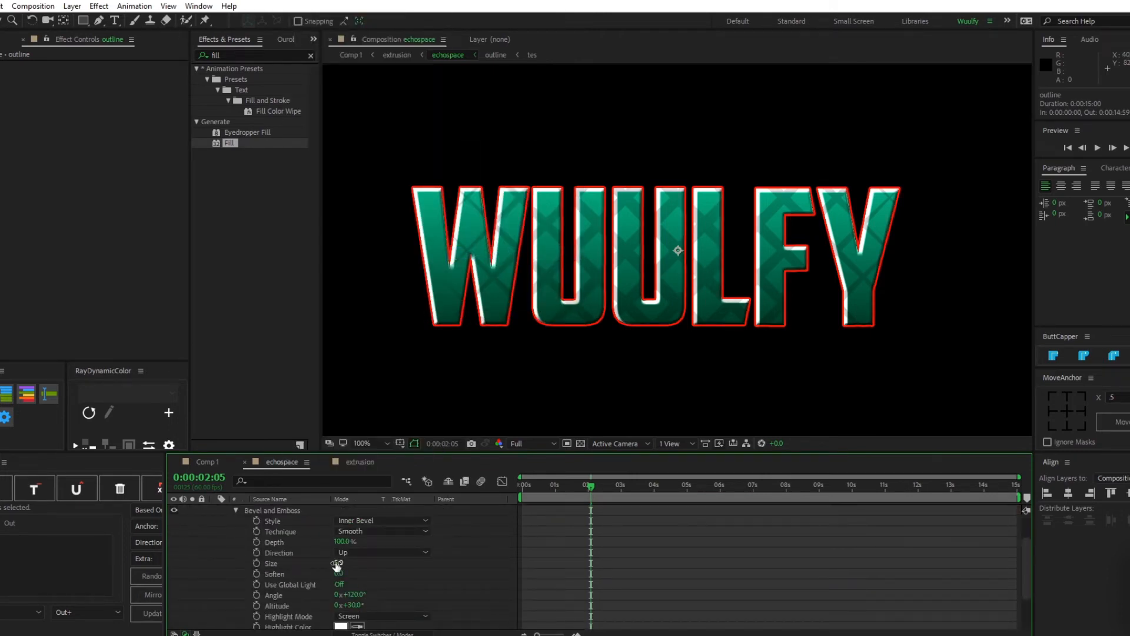
left_click_drag(337, 565, 297, 552)
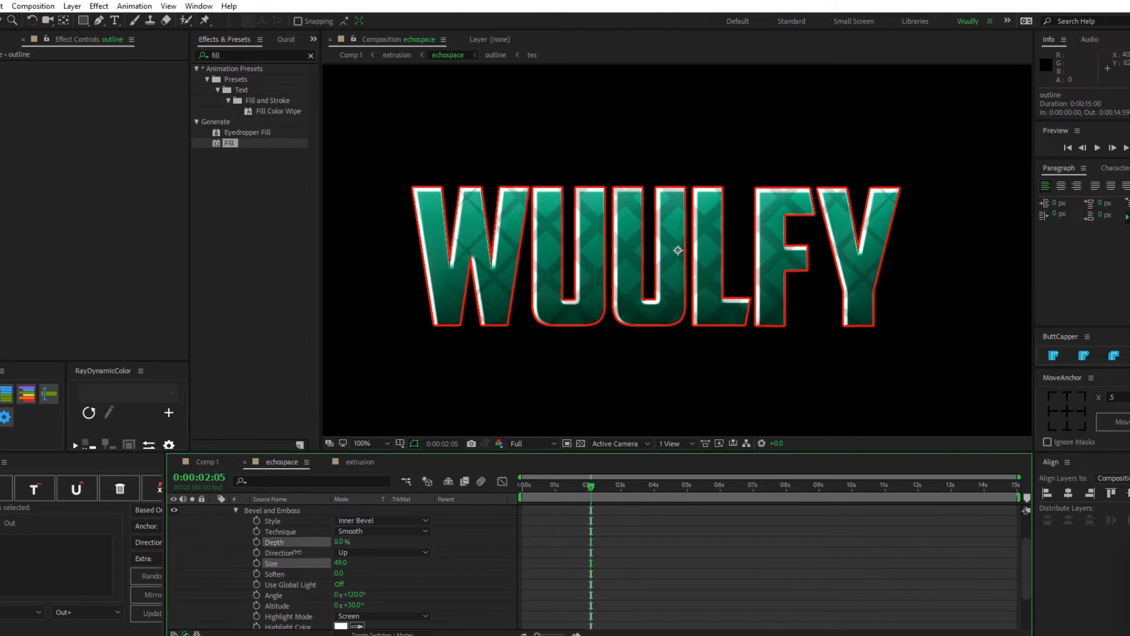
Set the outline layer's Stroke size to 4.5 with dark green 002214 derived from the lettering, and check it against the transparency grid.
scroll(306, 544, "down", 3)
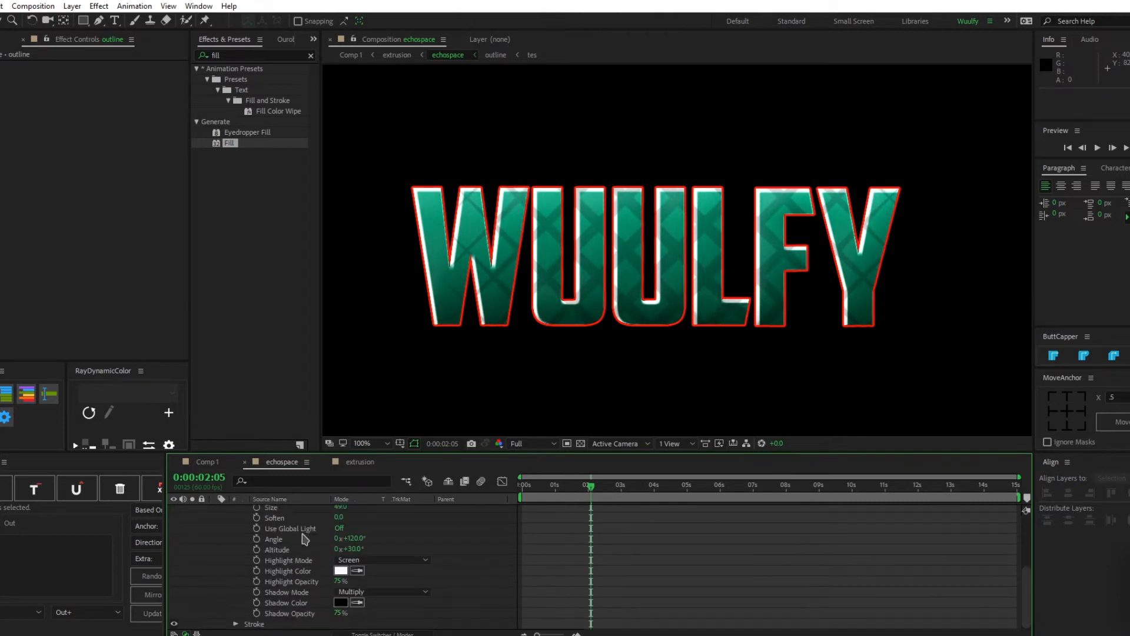
left_click(236, 624)
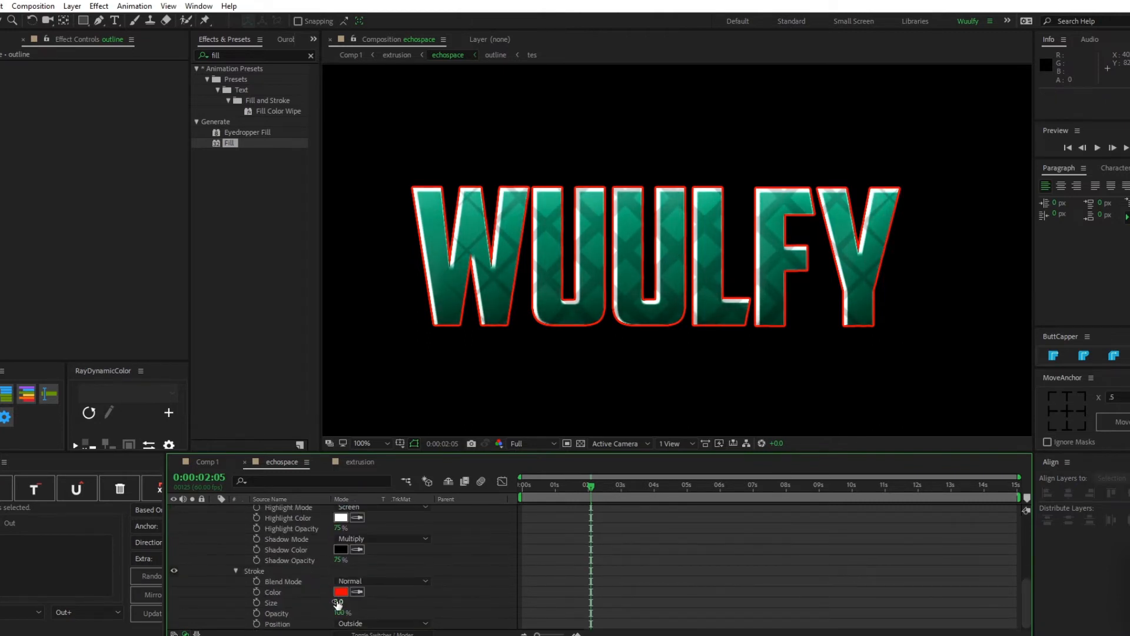
left_click_drag(338, 603, 340, 605)
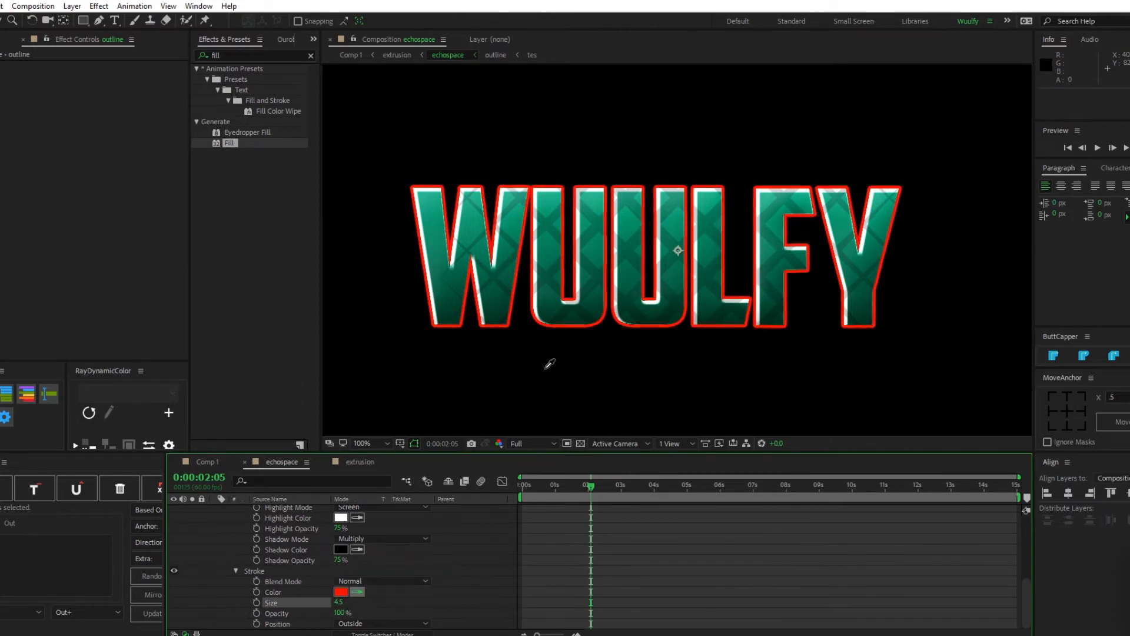
left_click(575, 321)
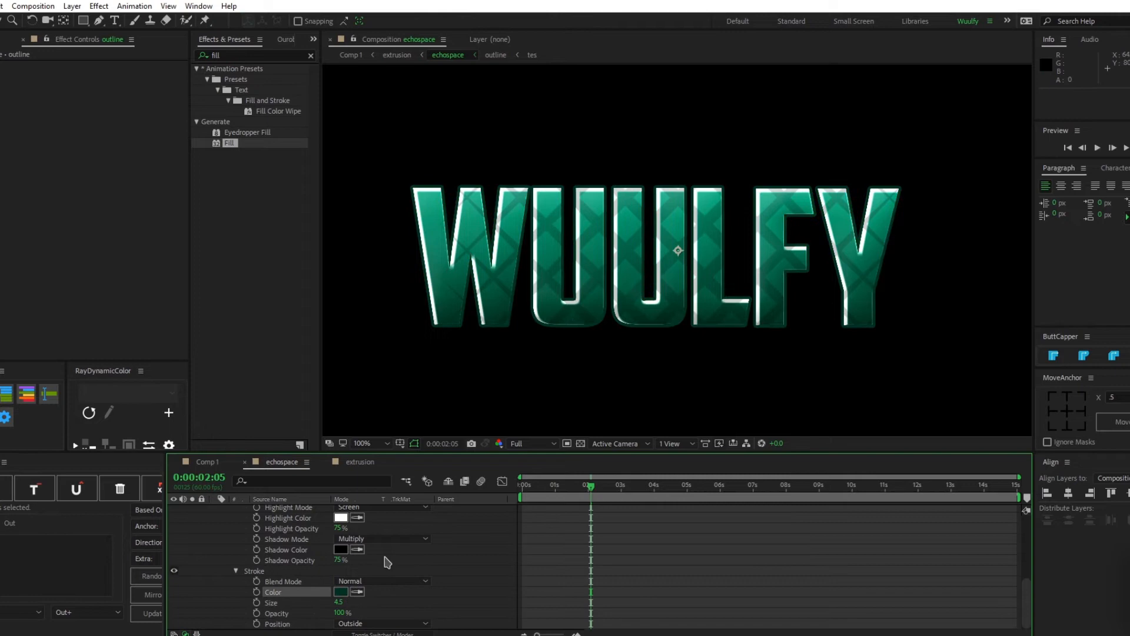
left_click(341, 592)
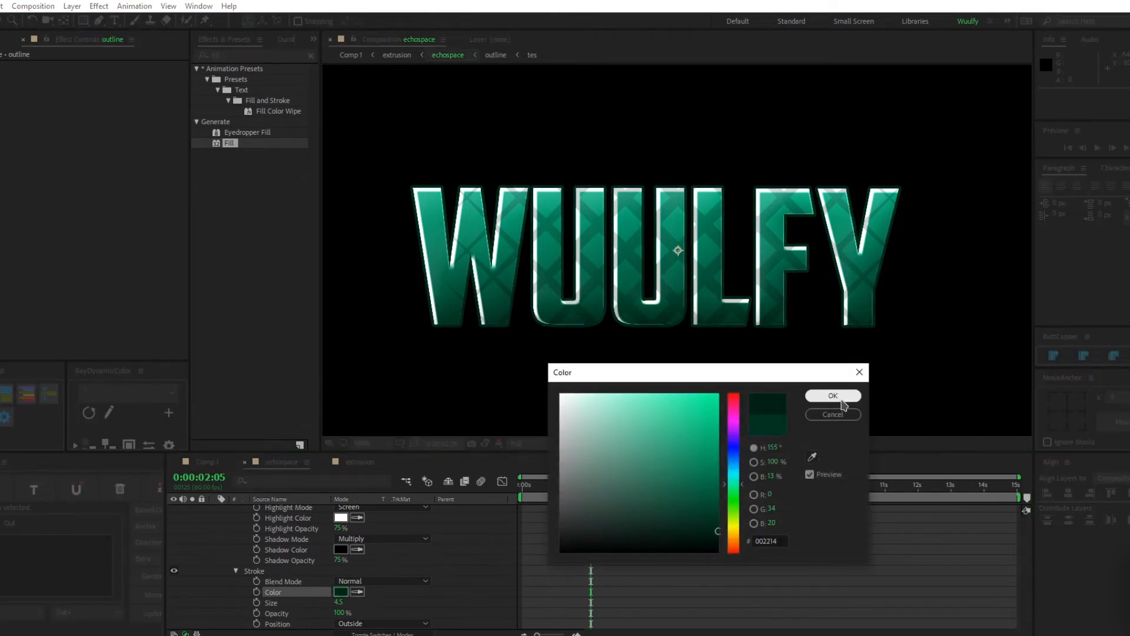
left_click(833, 395)
left_click(581, 443)
left_click(559, 599)
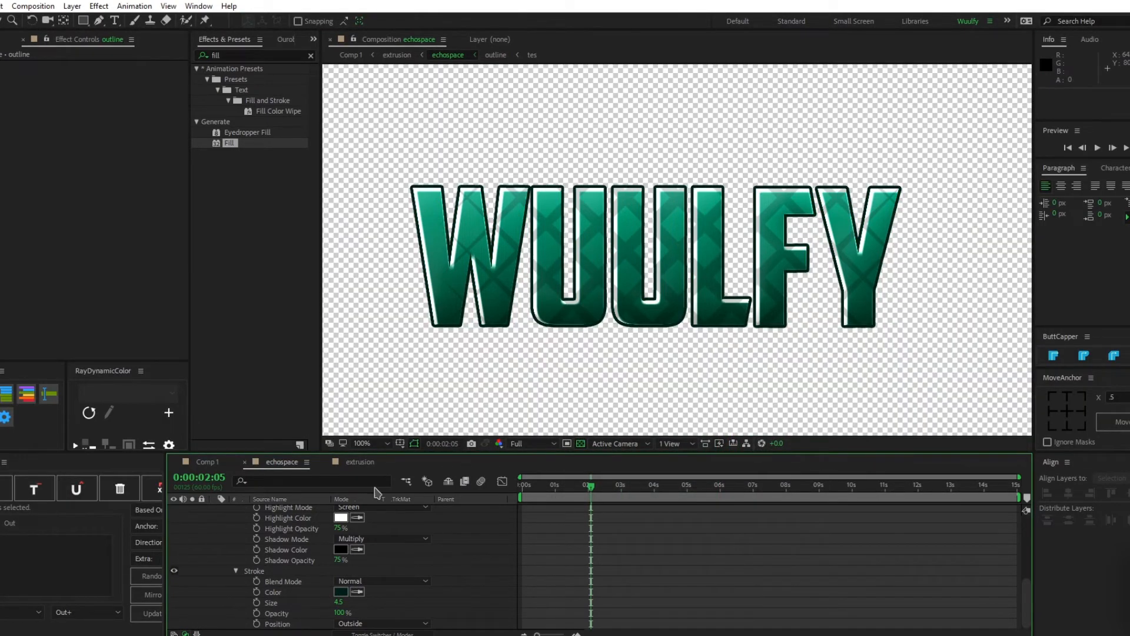
Return to Comp 1 and pre-compose the echospace and extrusion layers into a composition named text.
left_click(208, 461)
scroll(618, 310, "down", 2)
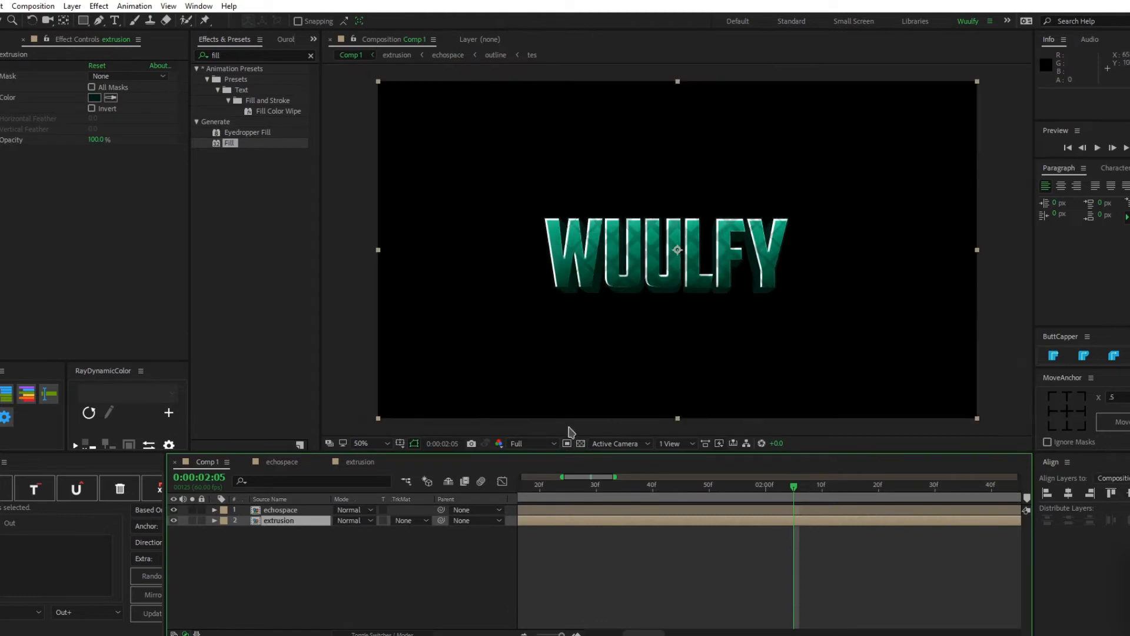
left_click(580, 444)
scroll(547, 403, "up", 2)
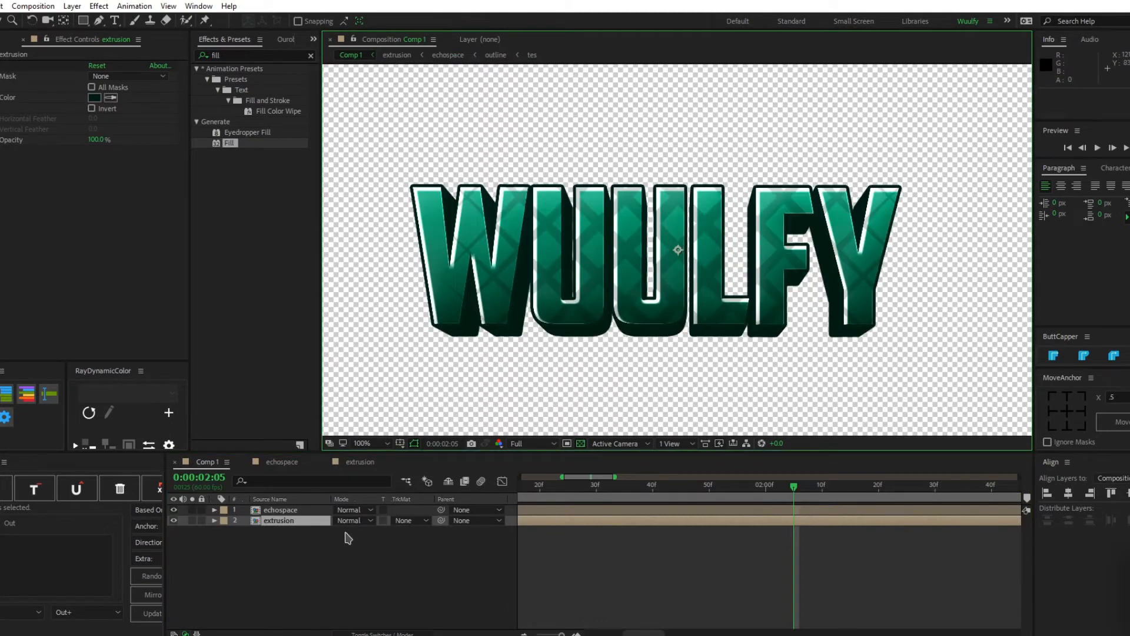
left_click(280, 509, "shift")
right_click(284, 520)
left_click(353, 419)
type("text")
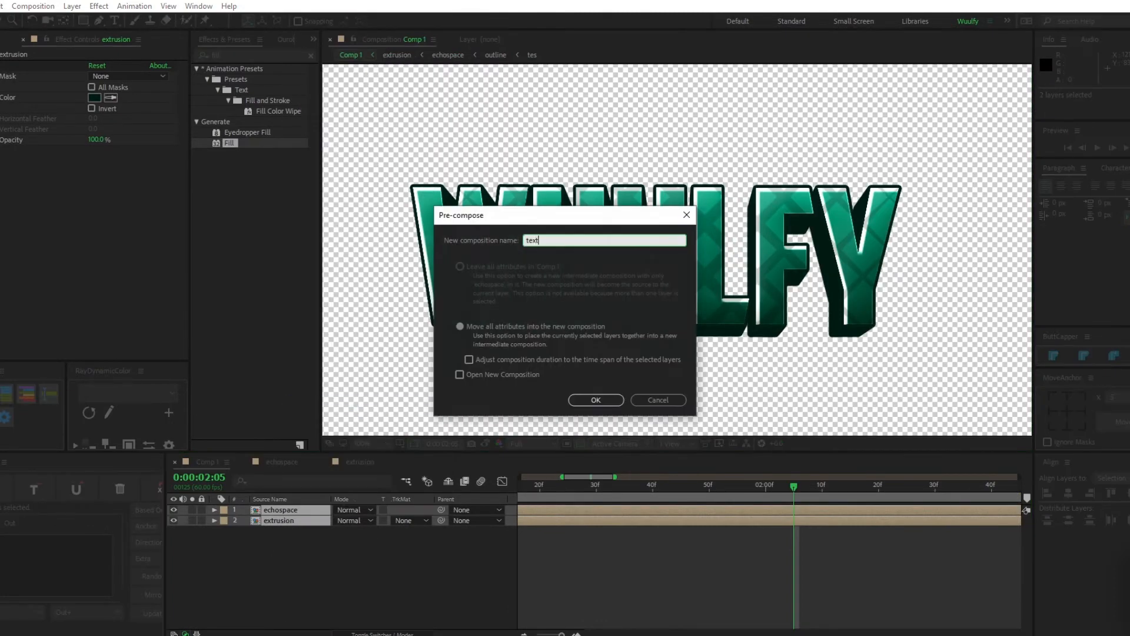
key("Return")
Add a Stroke layer style to the text layer, color it white (FFFFFF), and turn off the transparency grid.
right_click(293, 505)
mouse_move(412, 147)
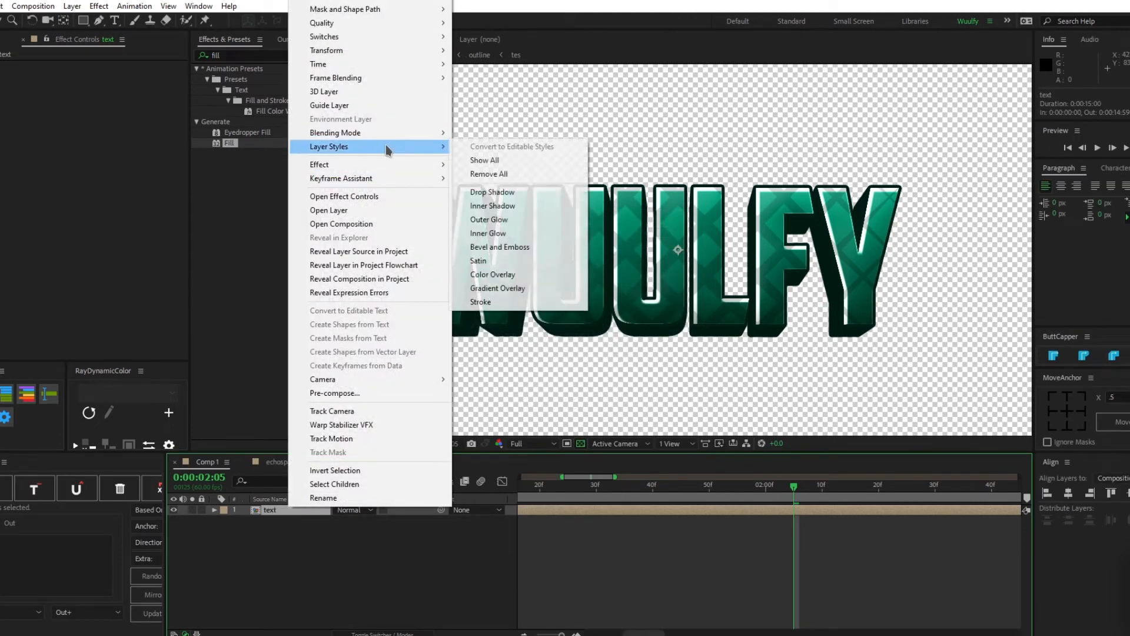
left_click(530, 302)
left_click(236, 552)
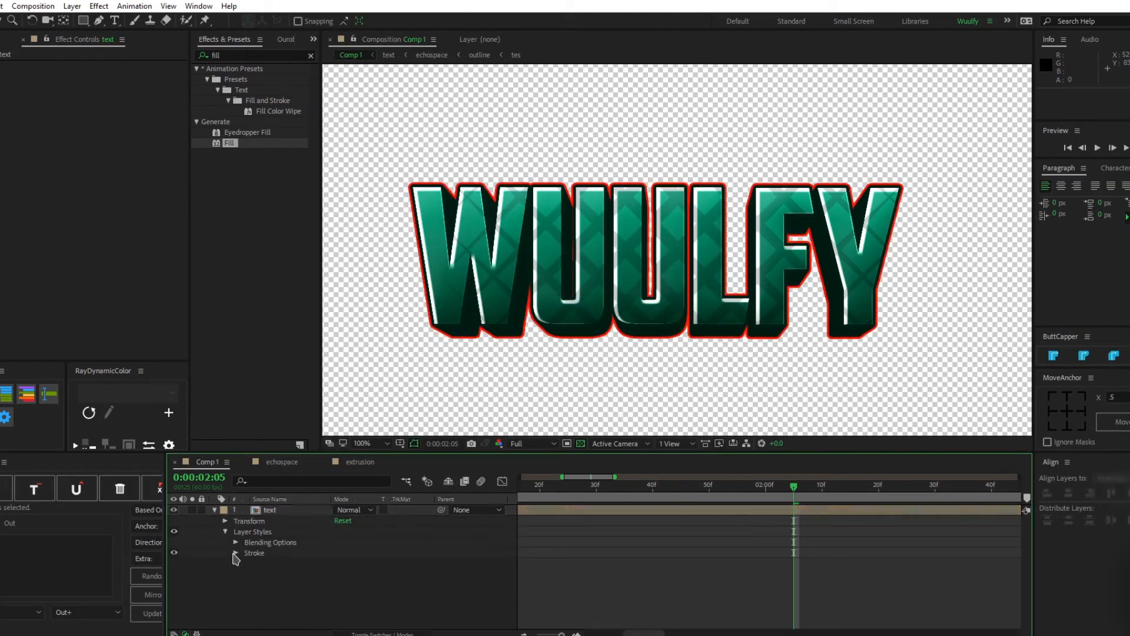
left_click(341, 573)
left_click_drag(641, 444, 561, 383)
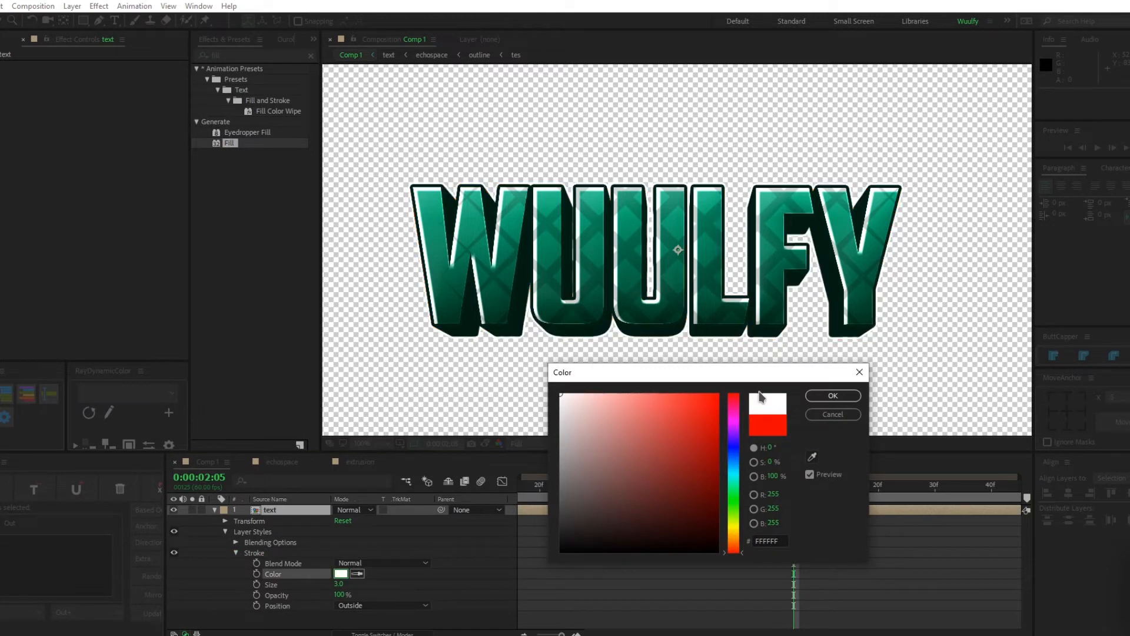
left_click(832, 396)
left_click(580, 444)
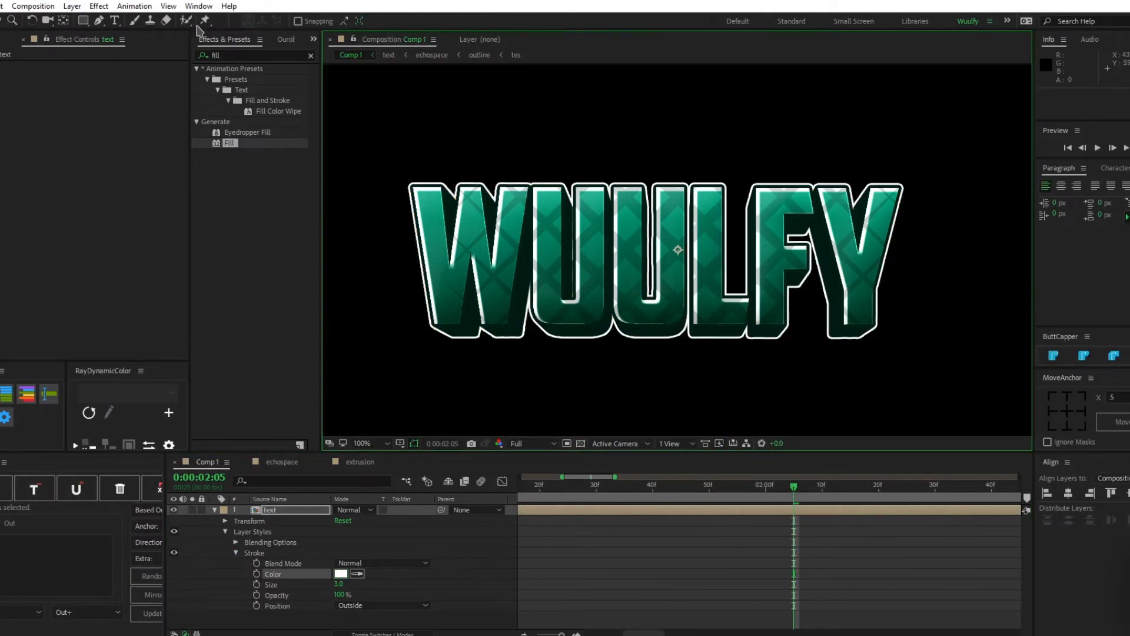
Apply the Warp effect to the text layer with Bend 0 and Vertical Distortion 25, and fit the composition in the viewer.
double_click(249, 55)
type("warp")
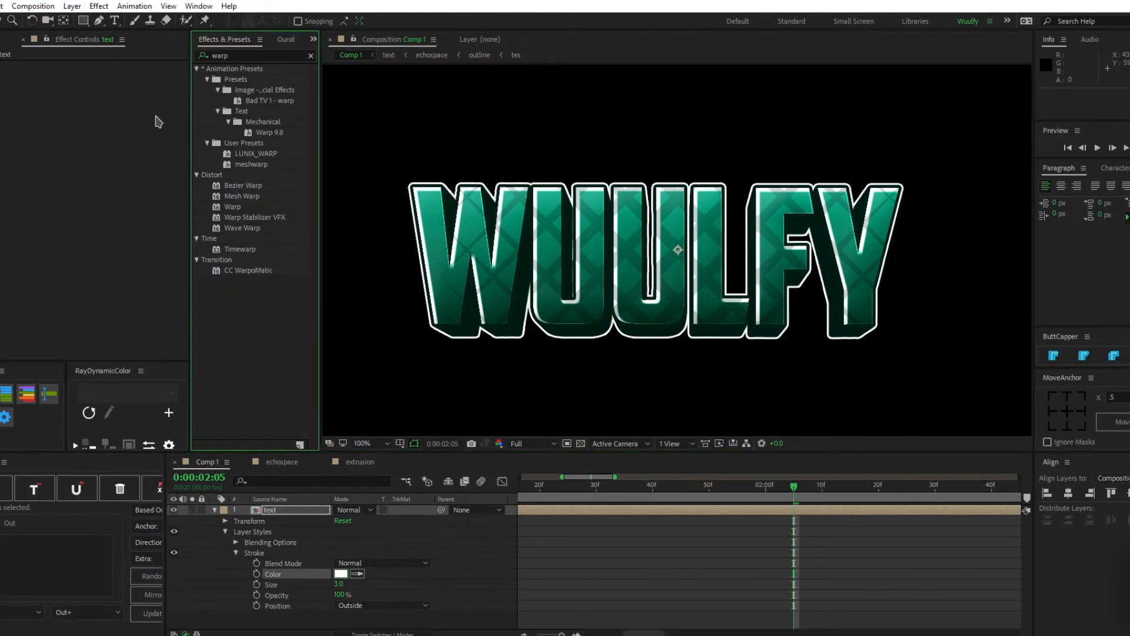
double_click(233, 206)
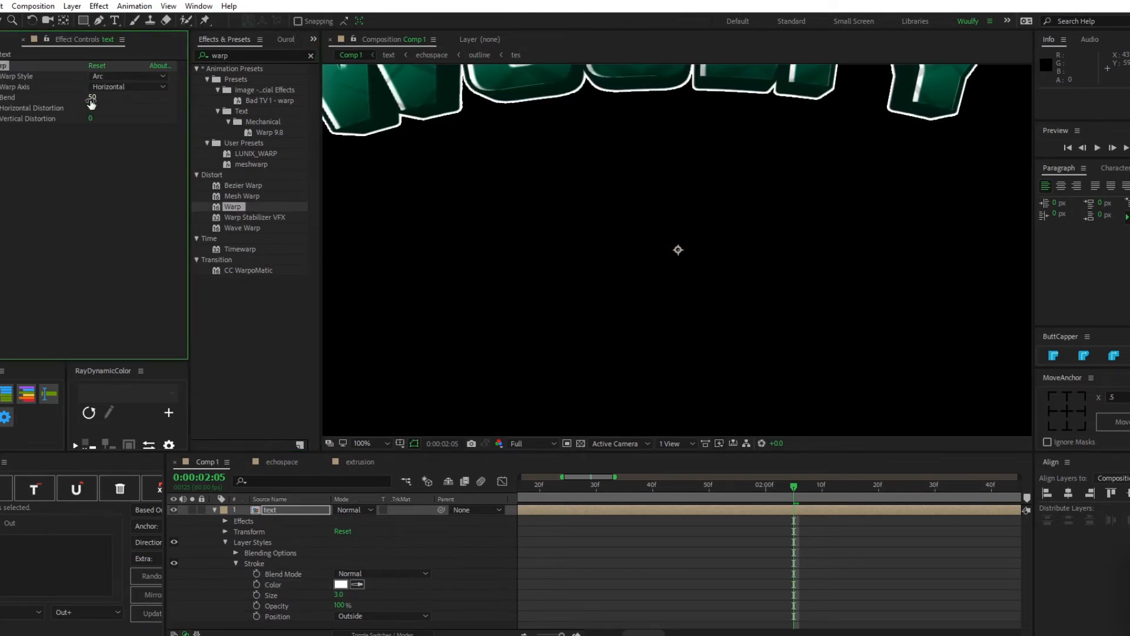
left_click_drag(89, 120, 104, 120)
scroll(572, 192, "down", 3)
scroll(571, 209, "up", 2)
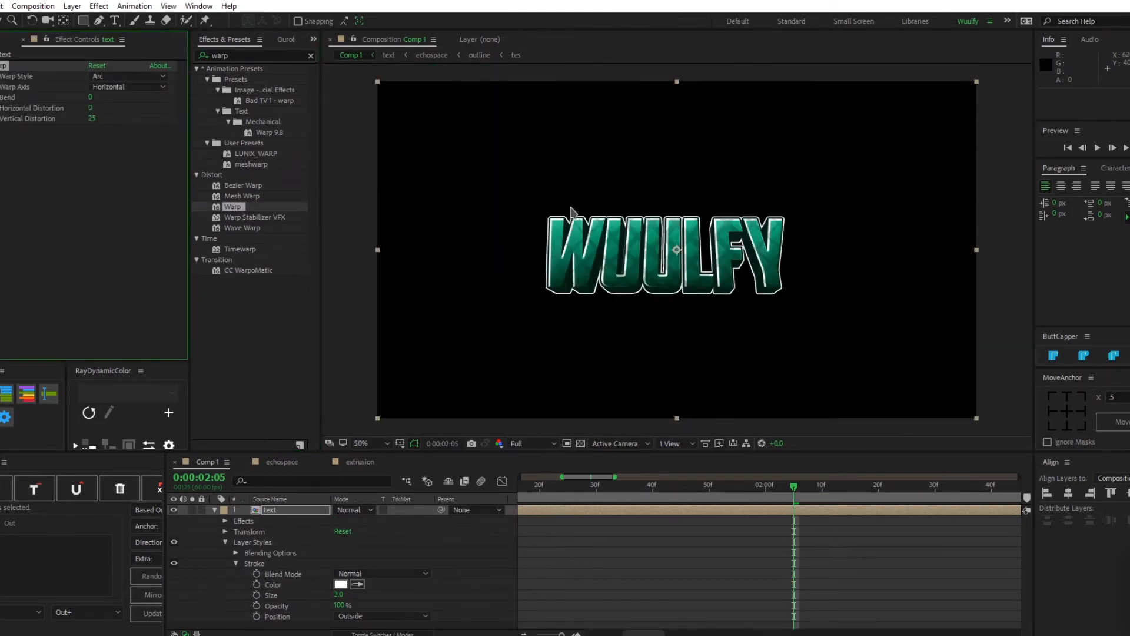
left_click(360, 443)
left_click(377, 217)
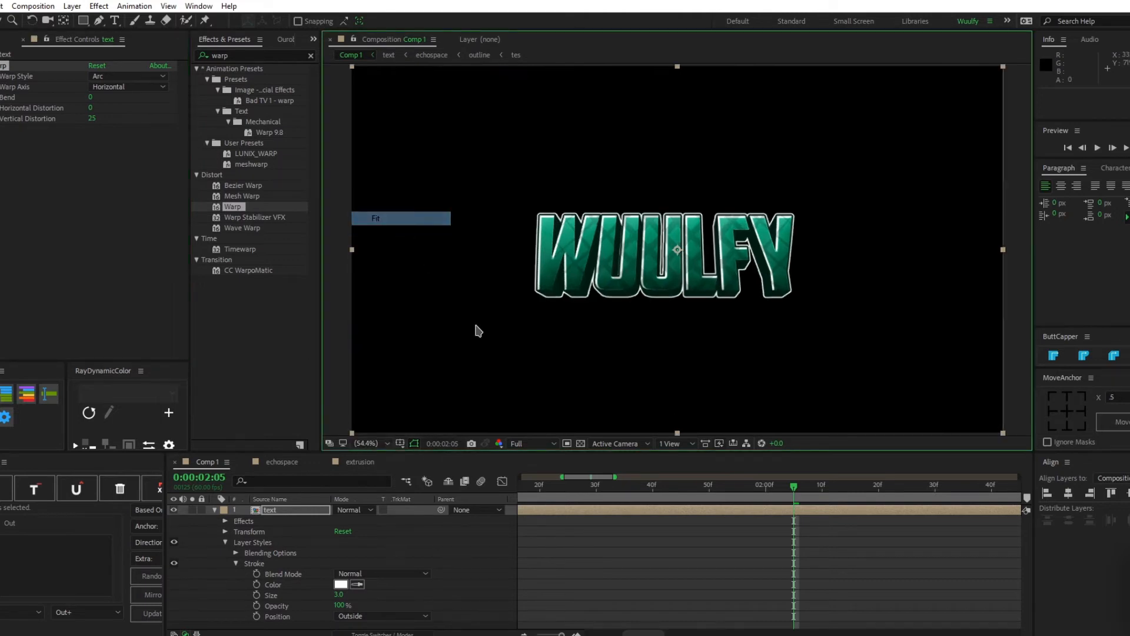
Try a Stroke size of 4 on the text layer, and set it back to 3.
left_click(337, 596)
type("4")
left_click(430, 598)
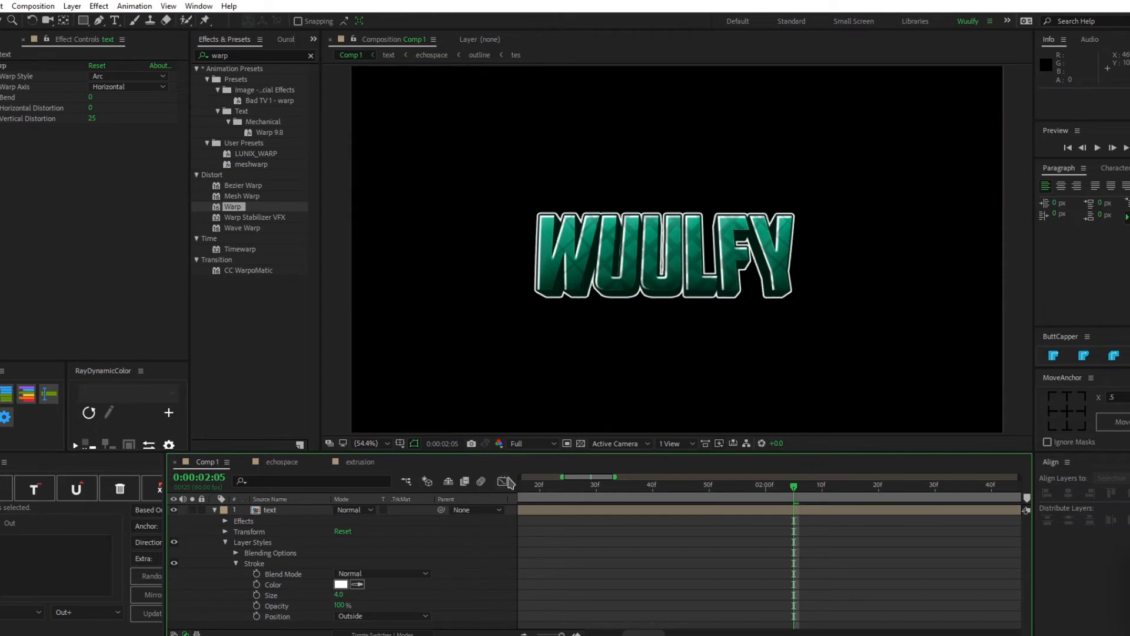
type("3")
left_click(373, 596)
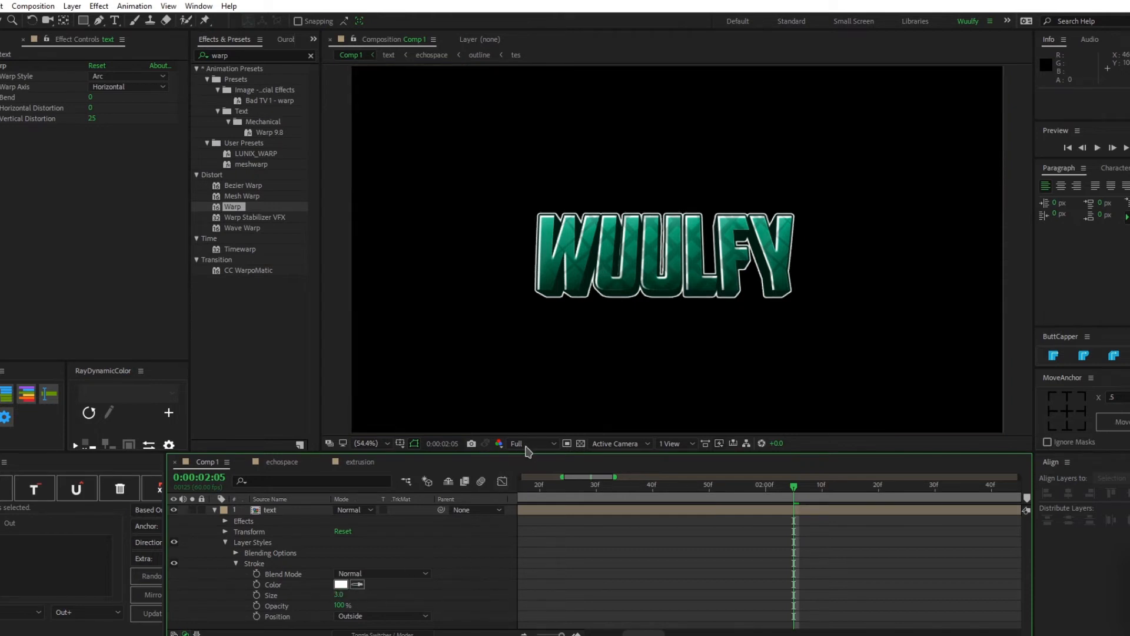
Set the preview resolution to Quarter and play Comp 1 from the start.
left_click(525, 445)
left_click(546, 516)
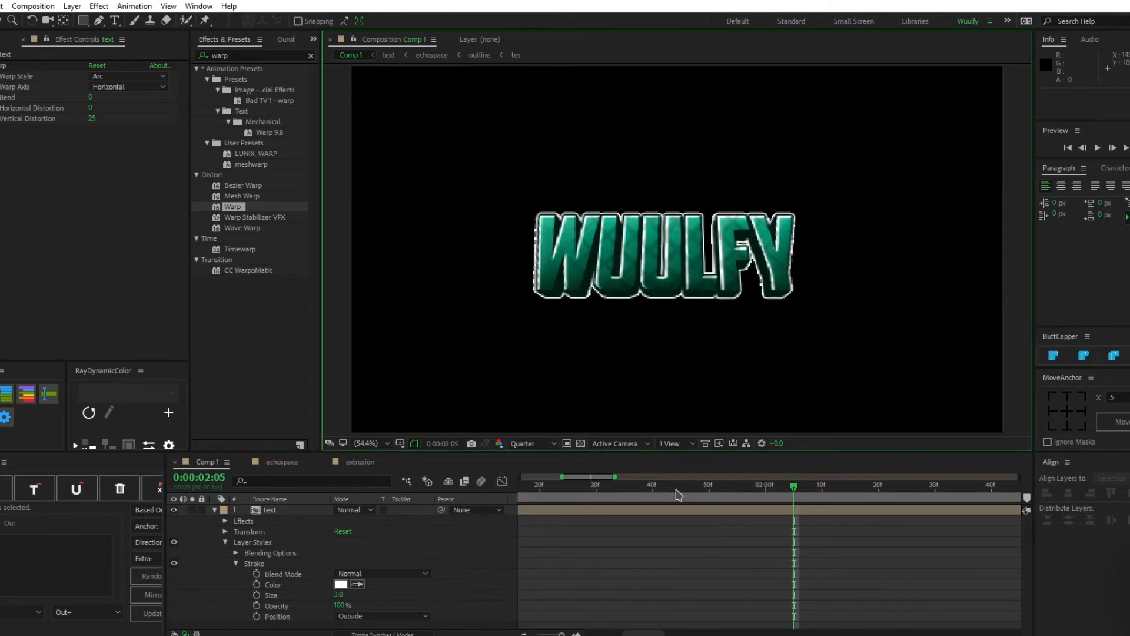
left_click_drag(676, 489, 530, 536)
key("Home")
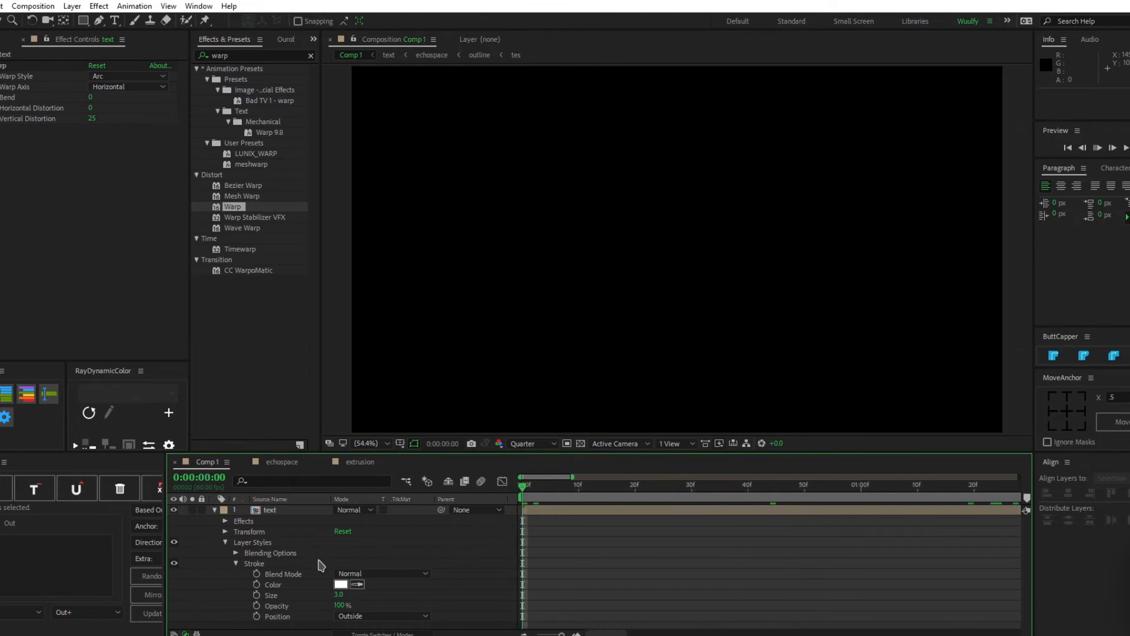
key("space")
left_click_drag(532, 489, 380, 522)
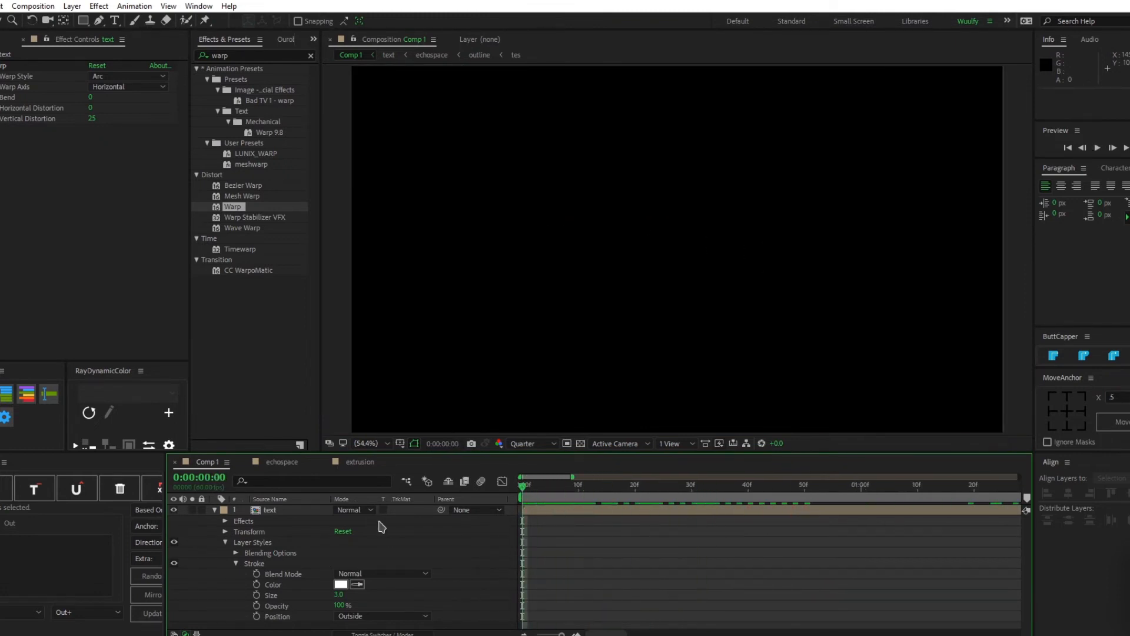
key("space")
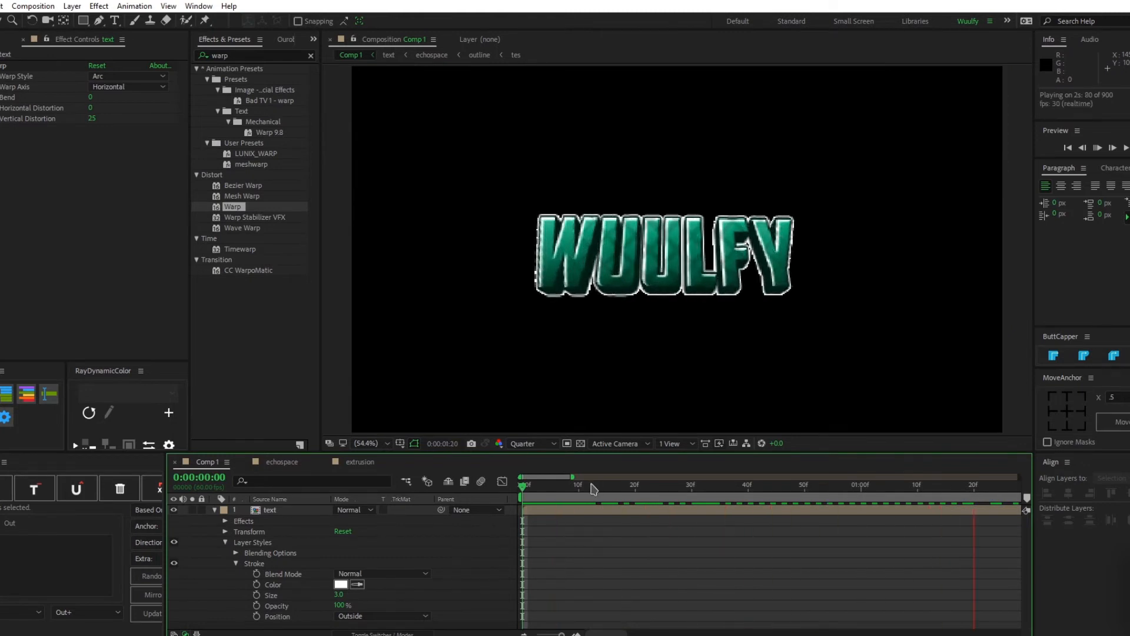
key("space")
key("space")
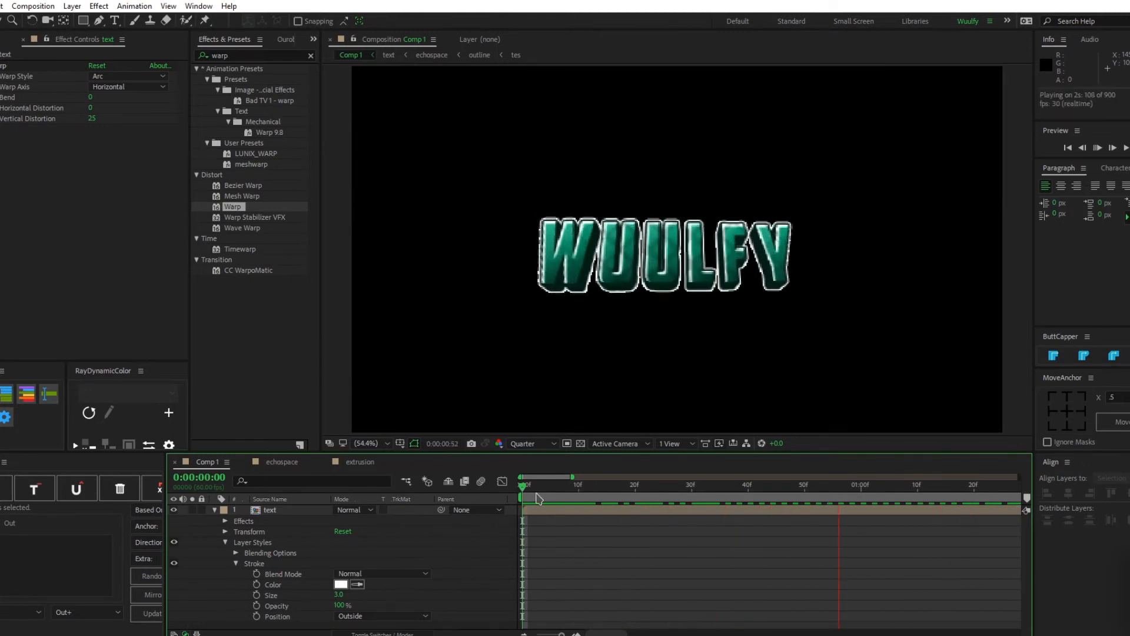
key("space")
key("space")
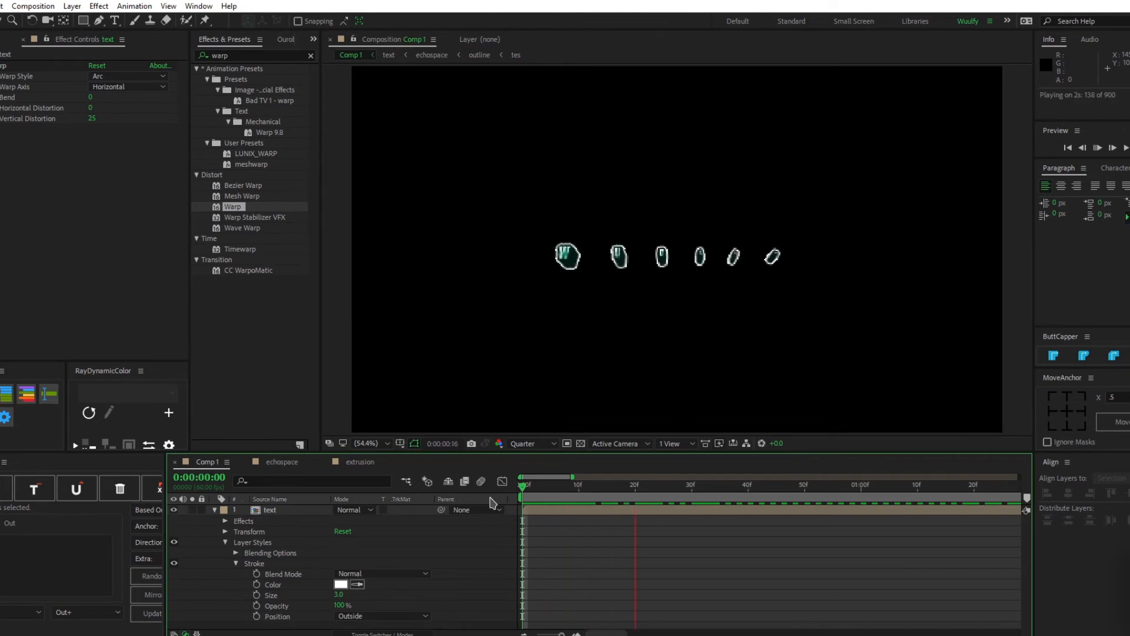
Open the nested compositions through text, echospace and outline down to tes, and turn off the transparency grid there.
double_click(560, 514)
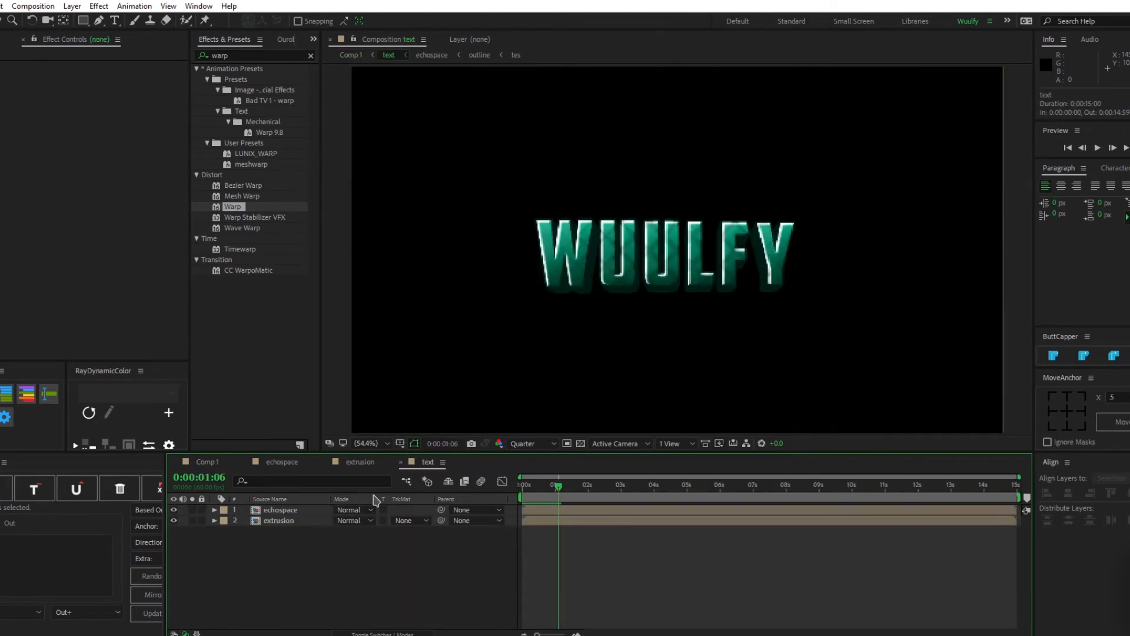
double_click(312, 515)
scroll(312, 515, "up", 5)
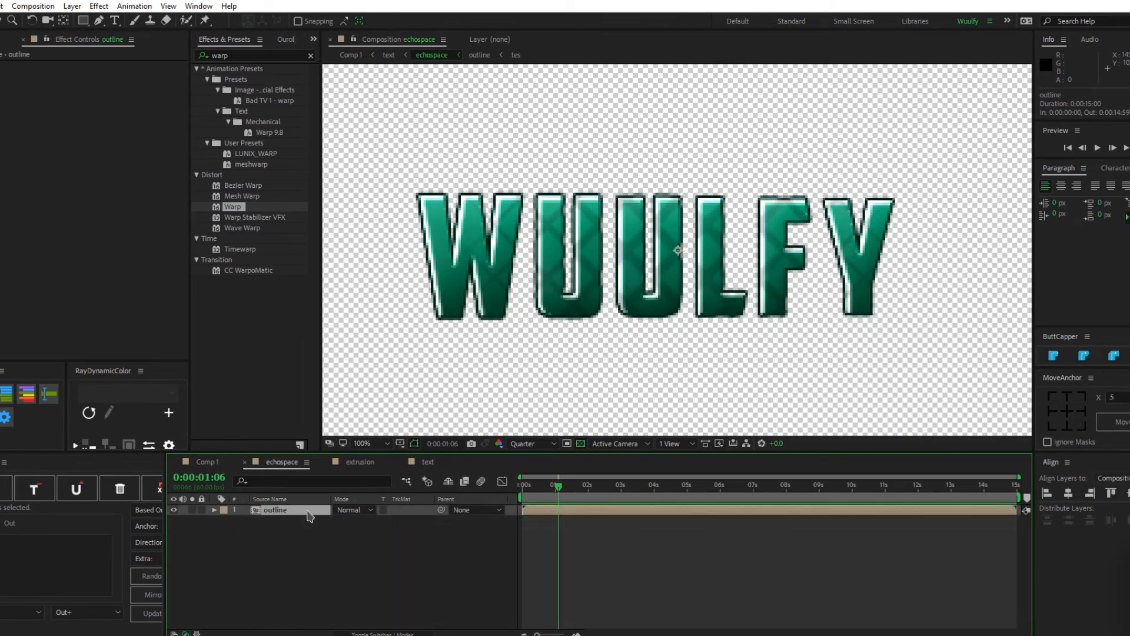
double_click(307, 509)
double_click(301, 520)
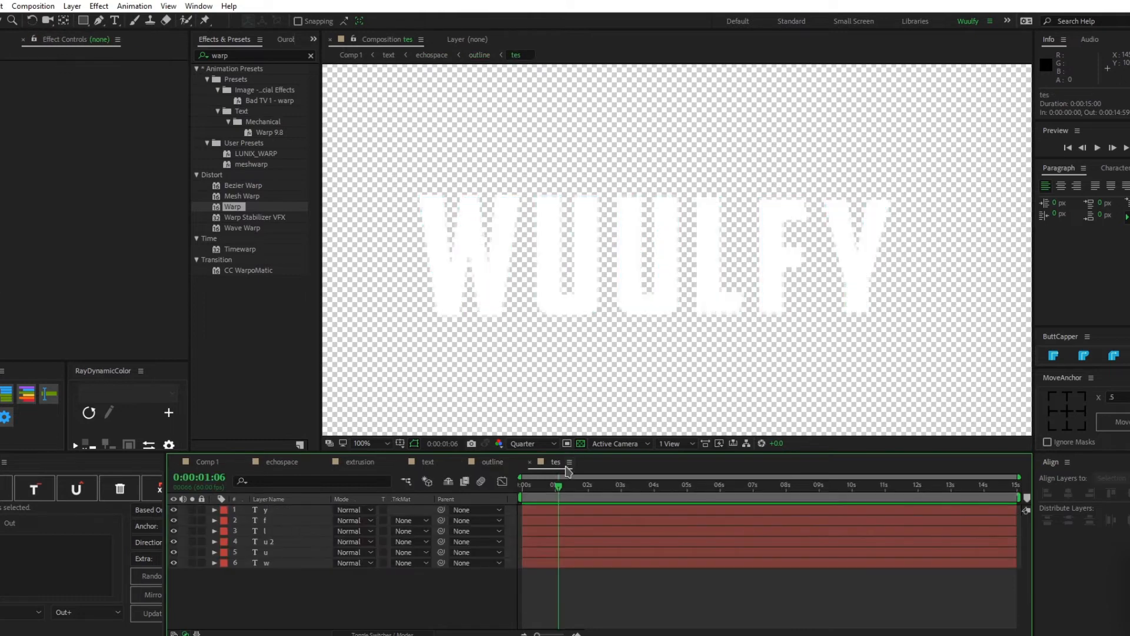
key("space")
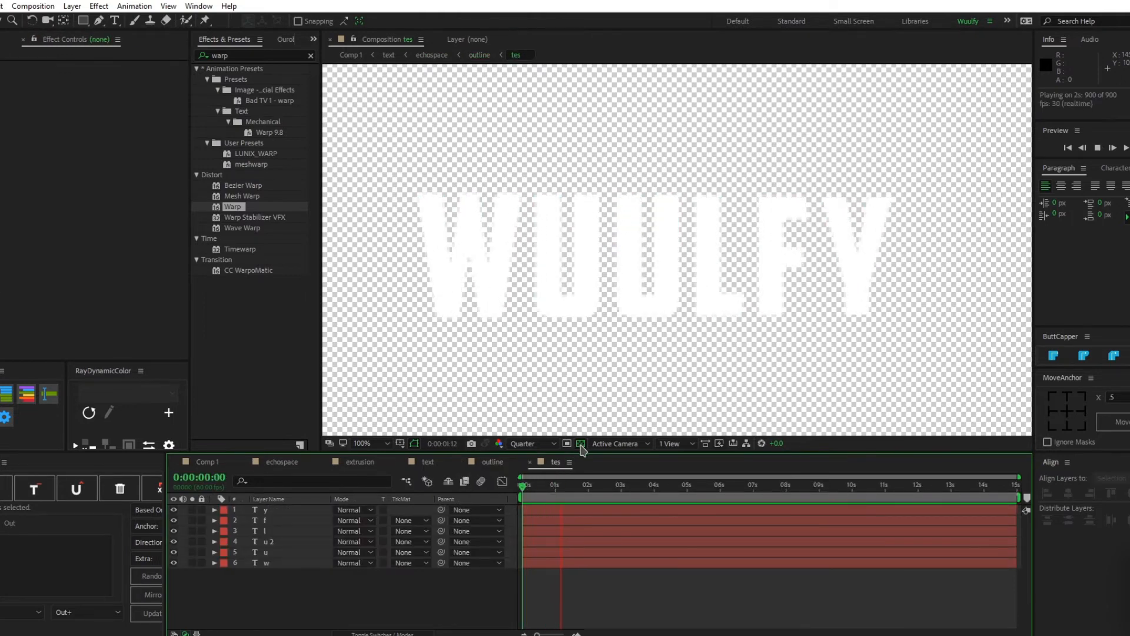
left_click(581, 443)
Make all six letter layers in tes 3D and reveal their rotation properties.
left_click_drag(282, 588, 269, 483)
left_click(287, 578)
left_click(288, 563)
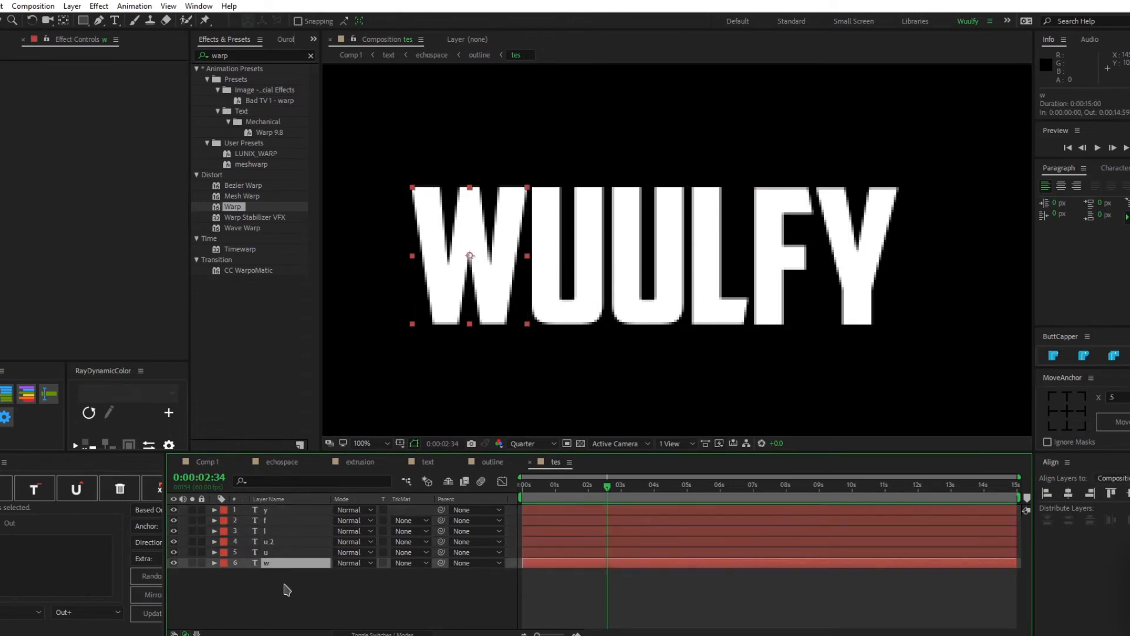
left_click_drag(285, 589, 287, 507)
key("r")
key("r")
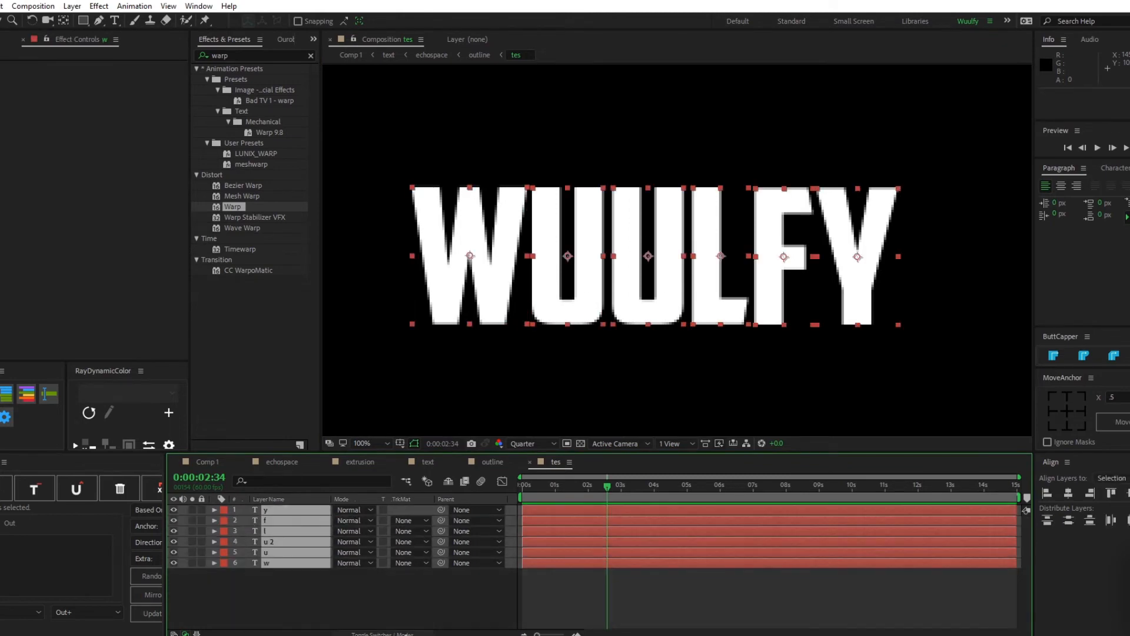
key("F4")
left_click(404, 511)
key("r")
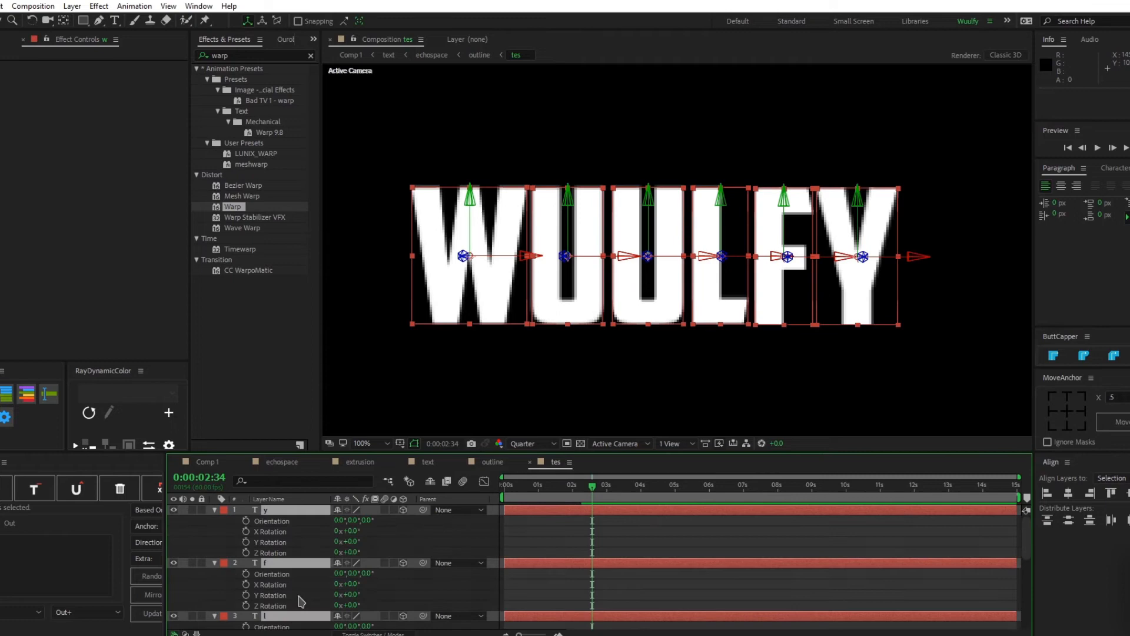
Keyframe X Rotation on all six letters at 0:00:02:34, and set it to -1x+0.0° at 0:00:04:58.
left_click(246, 585)
key("space")
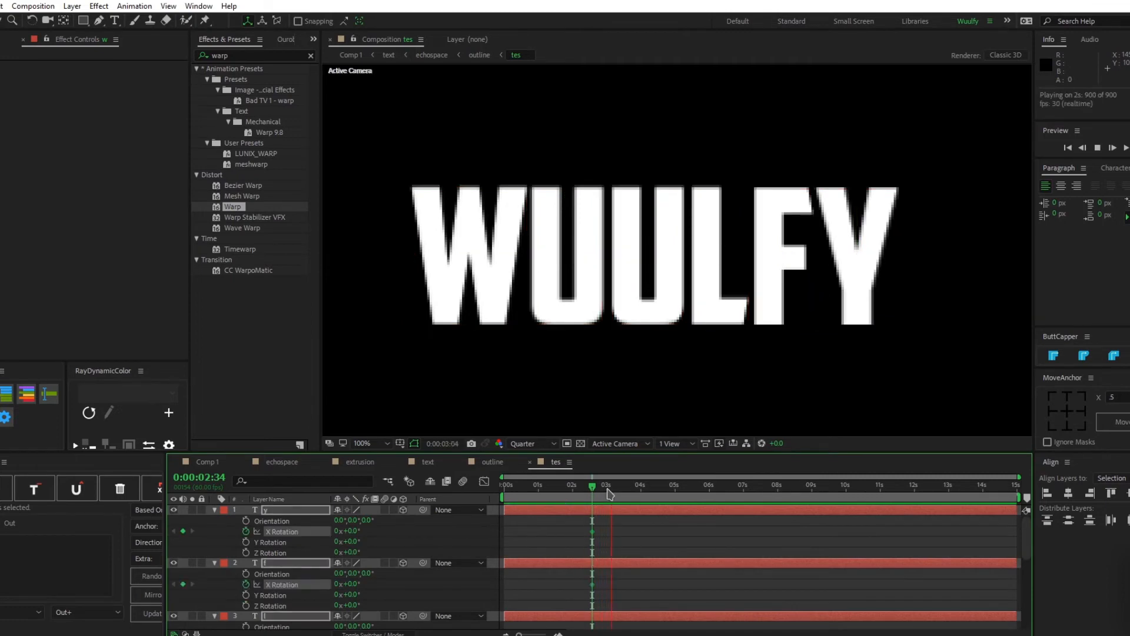
left_click_drag(351, 534, 157, 557)
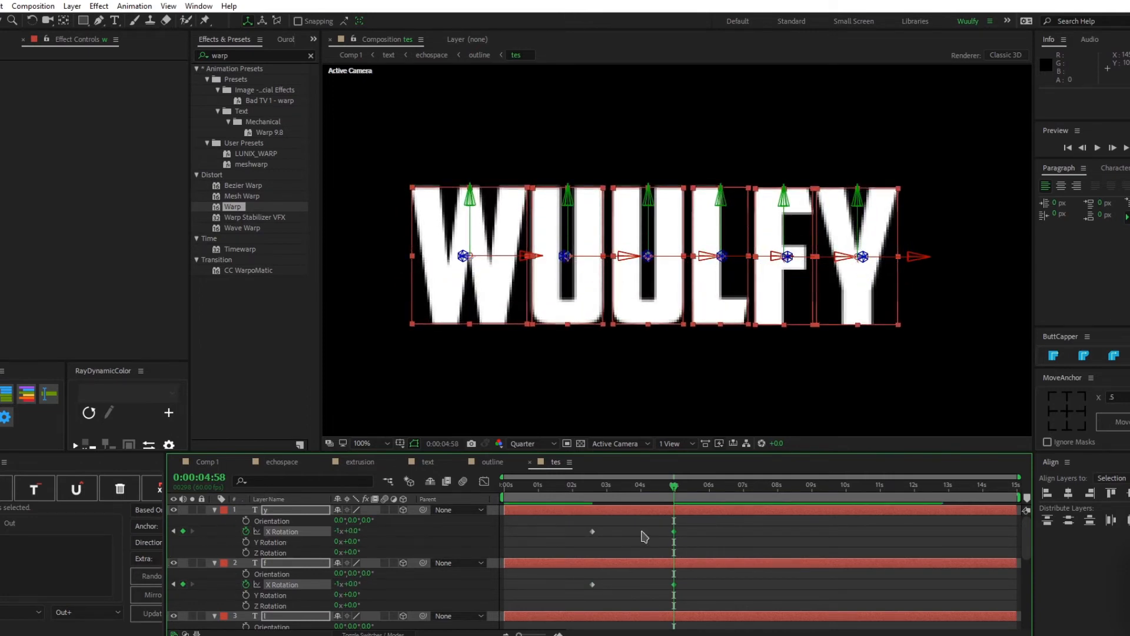
Ease the X Rotation keyframes of all six letters into a speed curve peaking midway, and preview the spin.
left_click_drag(697, 524, 583, 628)
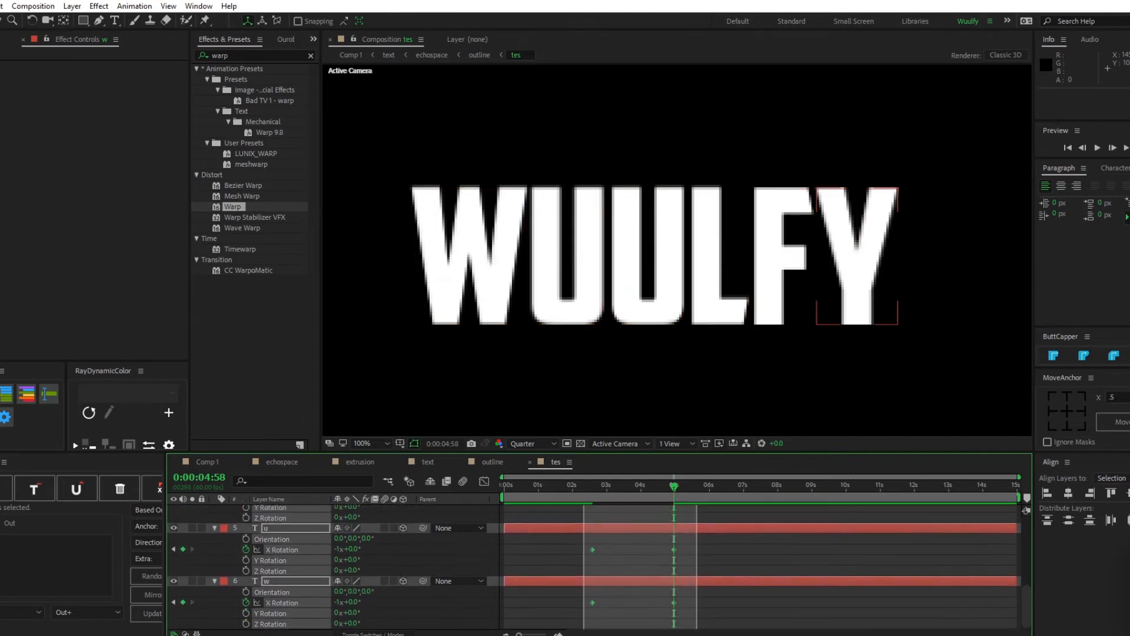
left_click(484, 481)
left_click_drag(595, 515, 646, 515)
left_click(585, 487)
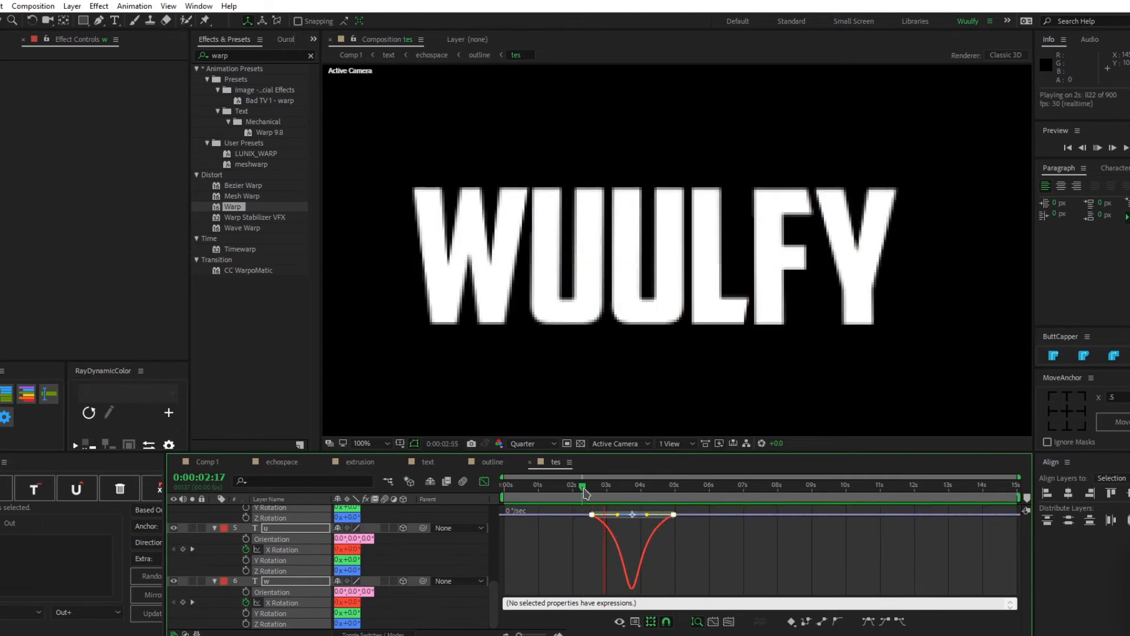
key("space")
left_click(583, 489)
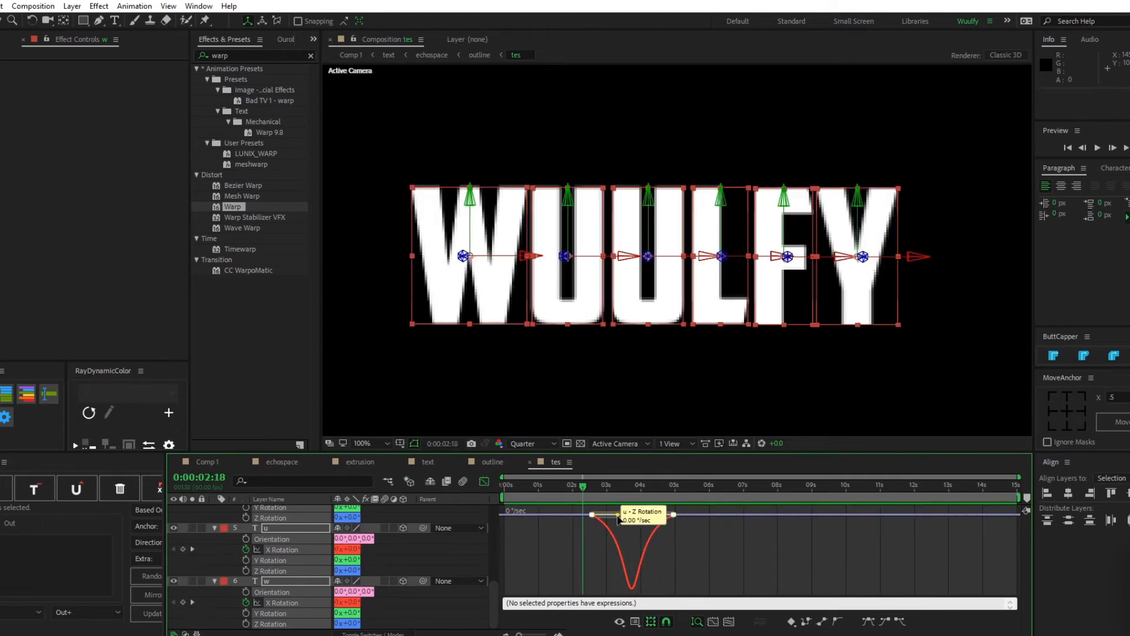
Reshape the X Rotation speed curve so it peaks closer to the first keyframe, preview it, and leave the graph editor.
mouse_move(617, 515)
left_mouse_down()
mouse_move(605, 516)
mouse_move(632, 518)
mouse_move(612, 517)
left_mouse_up()
key("ctrl+z")
key("space")
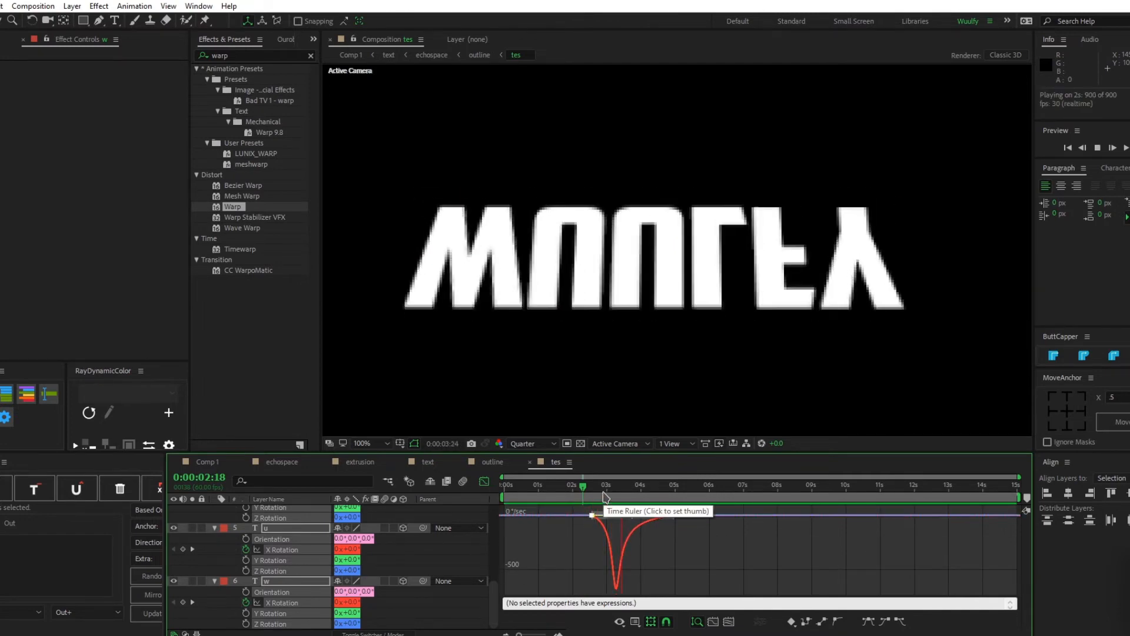
left_click(576, 489)
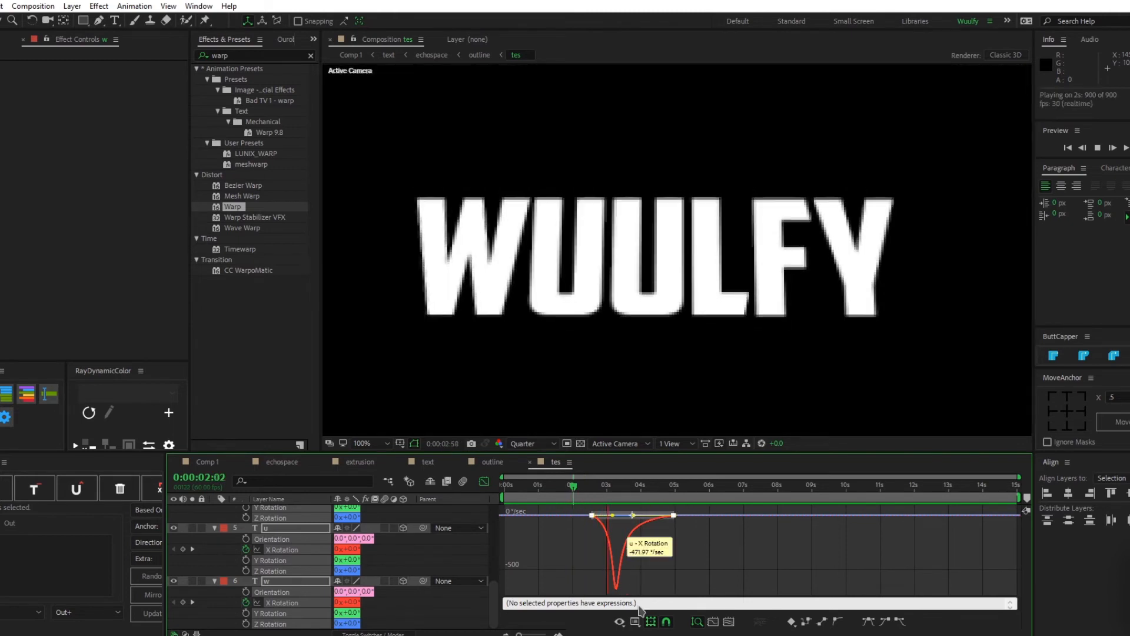
key("space")
left_click(483, 481)
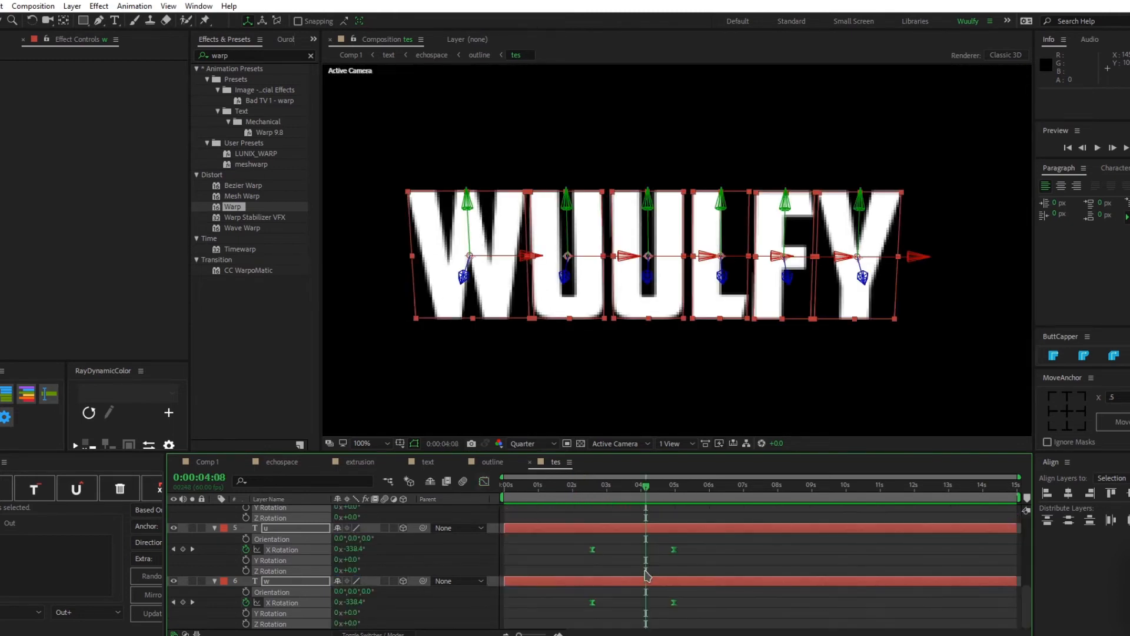
Move both X Rotation keyframes of the u layer two frames later, starting at 0:00:02:36.
left_click(624, 606)
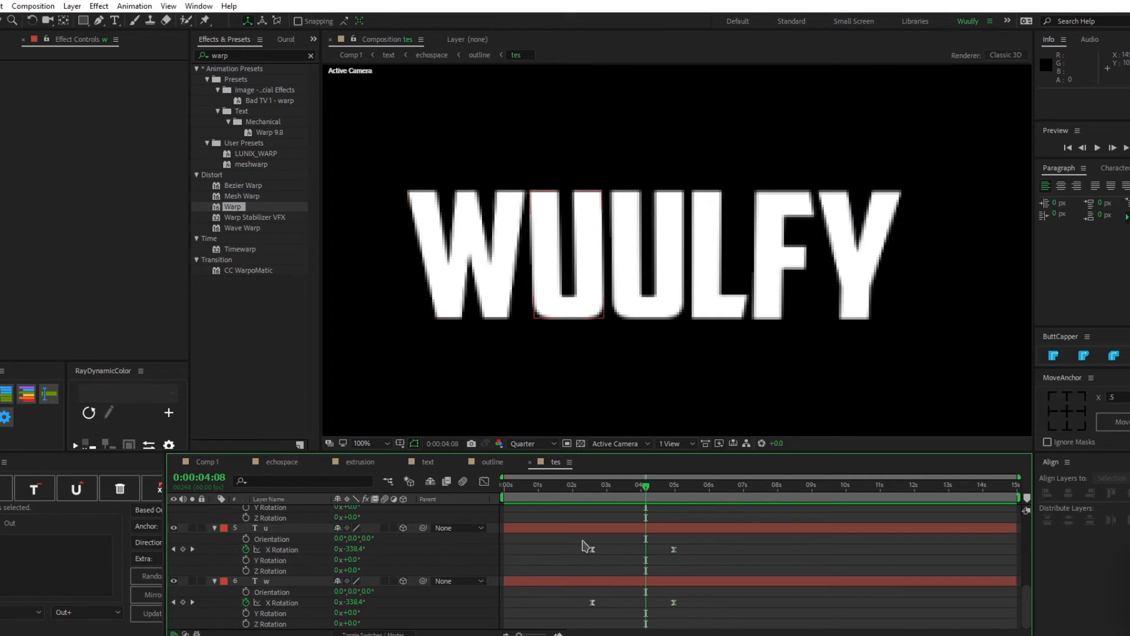
left_click_drag(583, 540, 720, 569)
left_click_drag(519, 635, 533, 634)
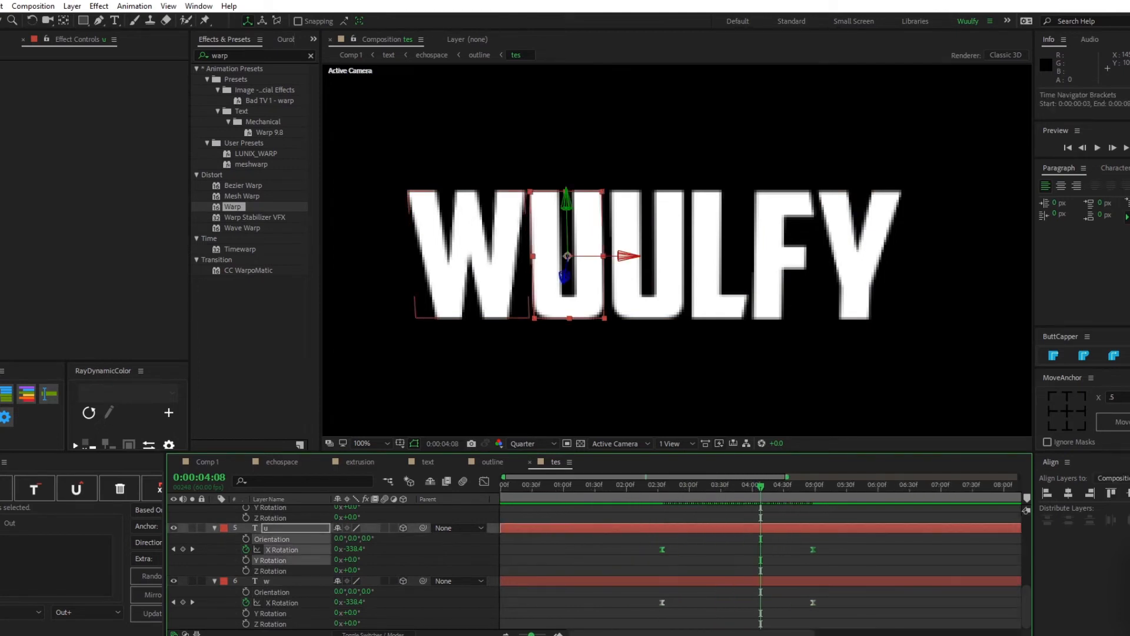
left_click_drag(653, 551, 656, 551)
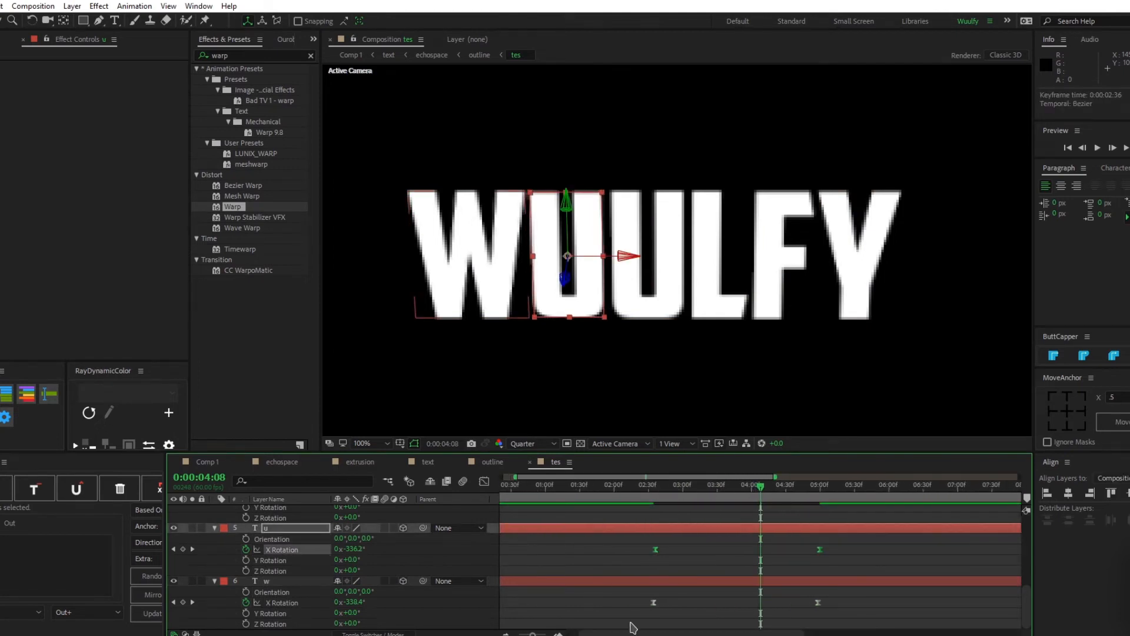
key("ctrl+z")
left_click_drag(532, 635, 546, 634)
key("minus")
key("minus")
key("minus")
key("minus")
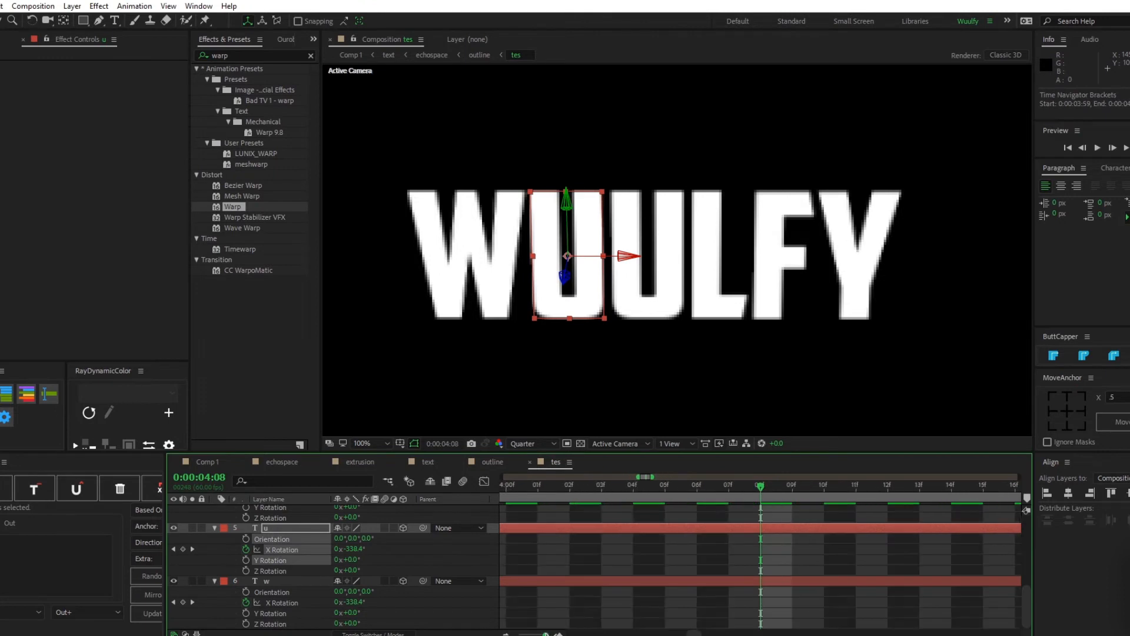
left_click(576, 490)
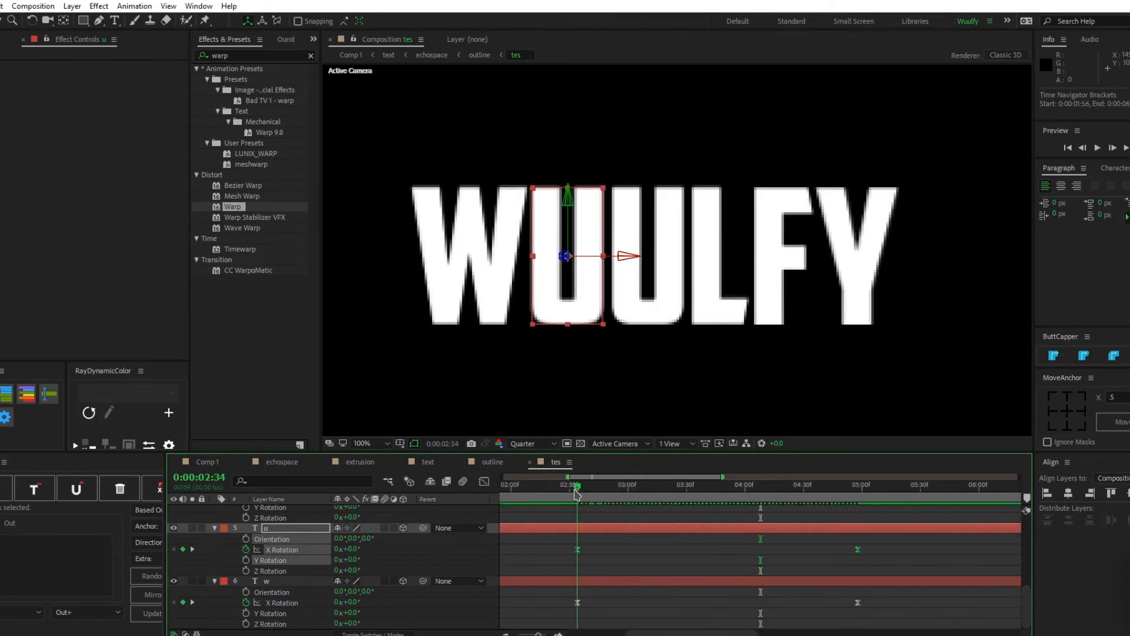
key("equal")
key("equal")
key("equal")
key("equal")
left_click(772, 552)
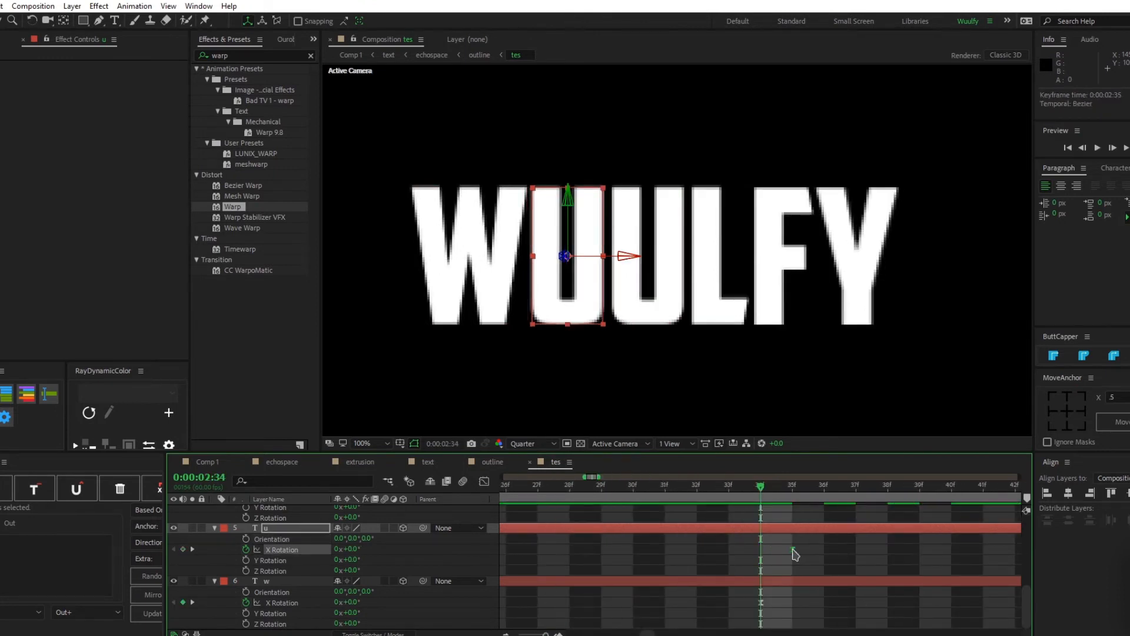
Move both X Rotation keyframes of the u 2 layer four frames later, starting at 0:00:02:38.
scroll(822, 557, "up", 3)
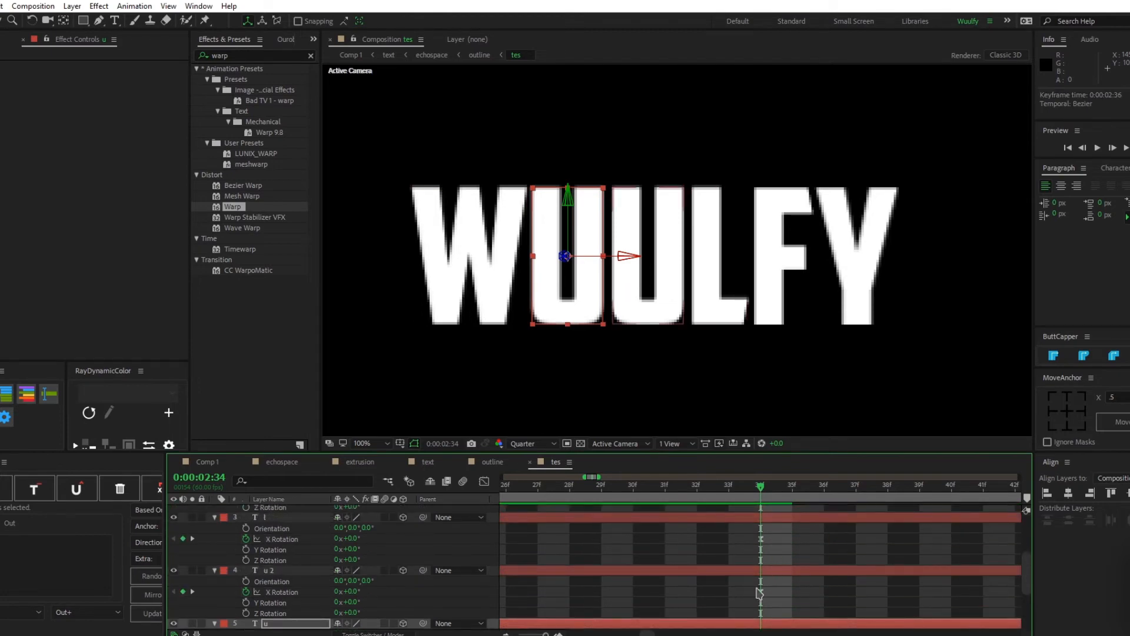
key("minus")
key("minus")
key("minus")
key("minus")
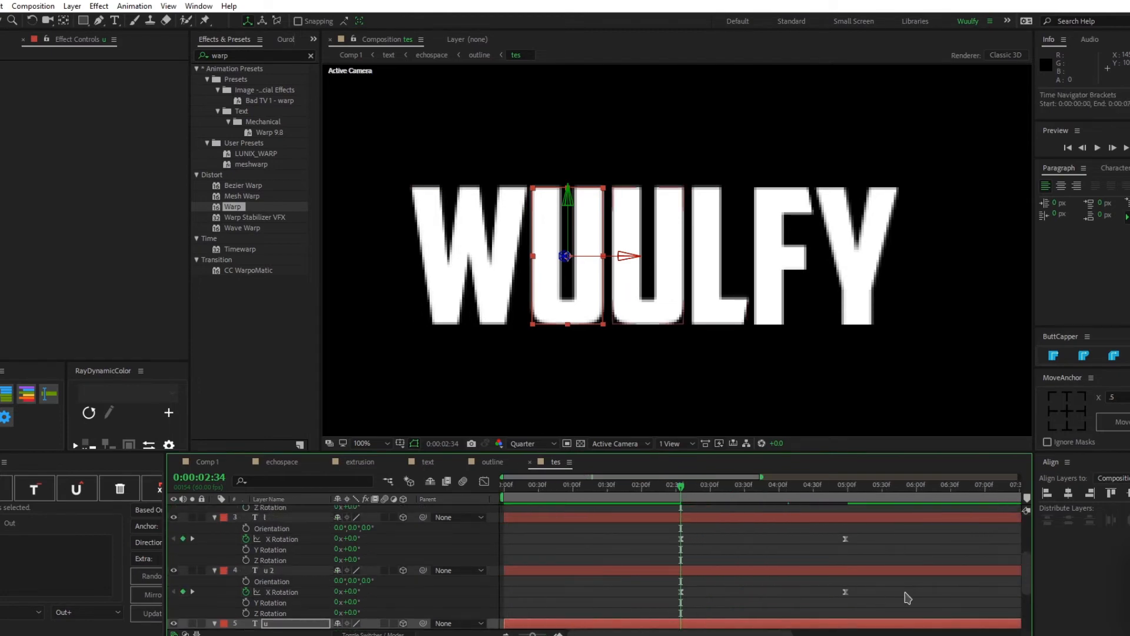
left_click_drag(897, 589, 675, 608)
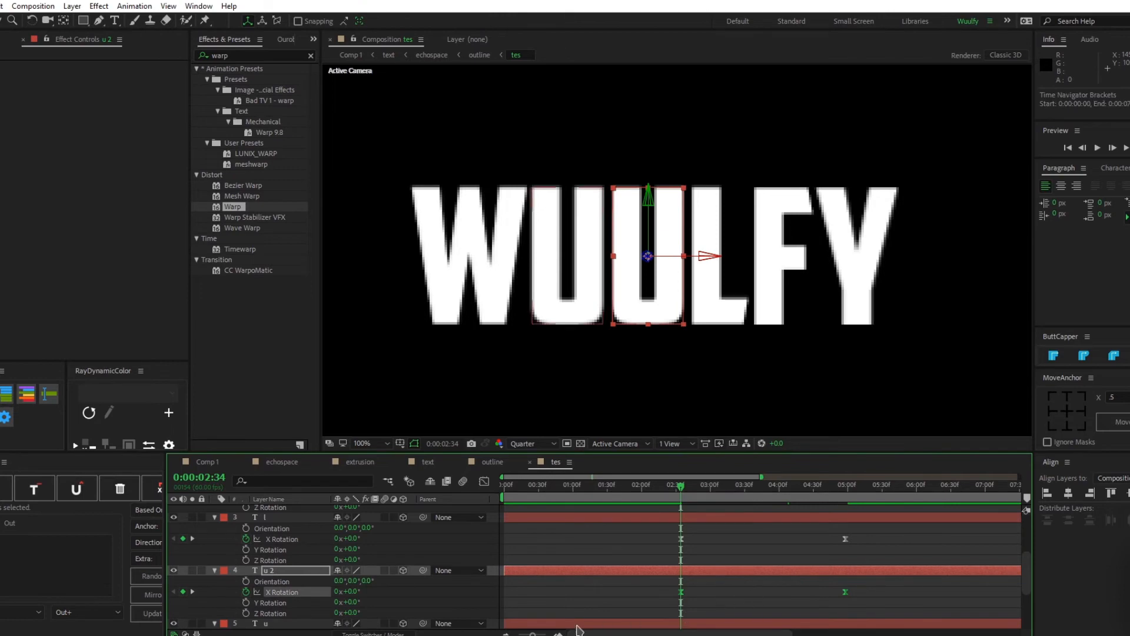
left_click_drag(532, 634, 655, 626)
left_click(765, 591)
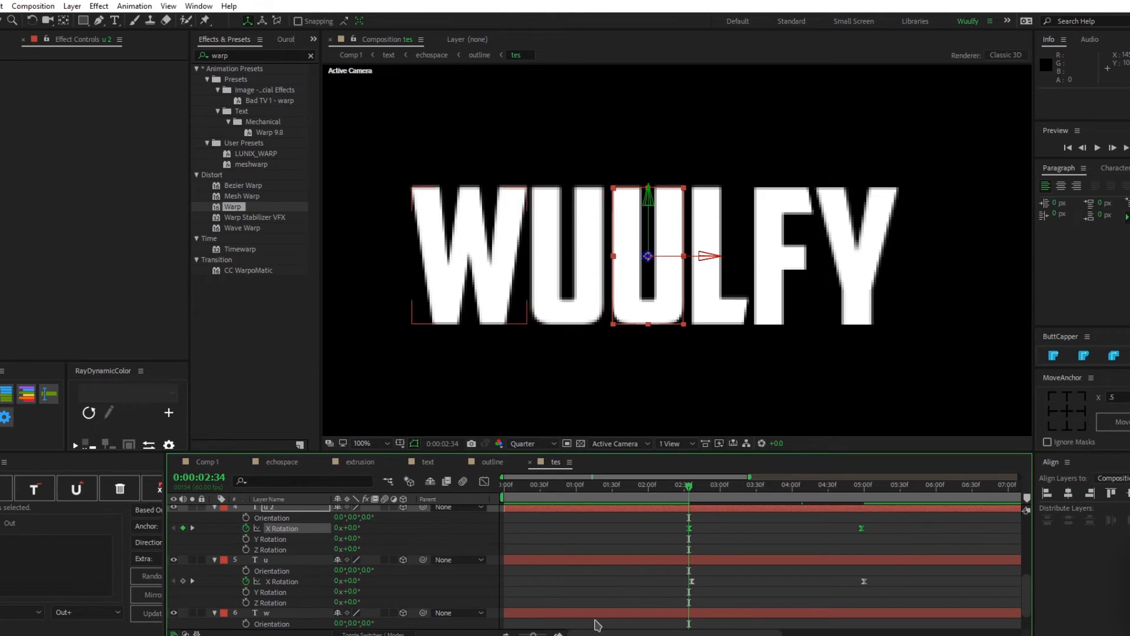
left_click_drag(534, 634, 547, 635)
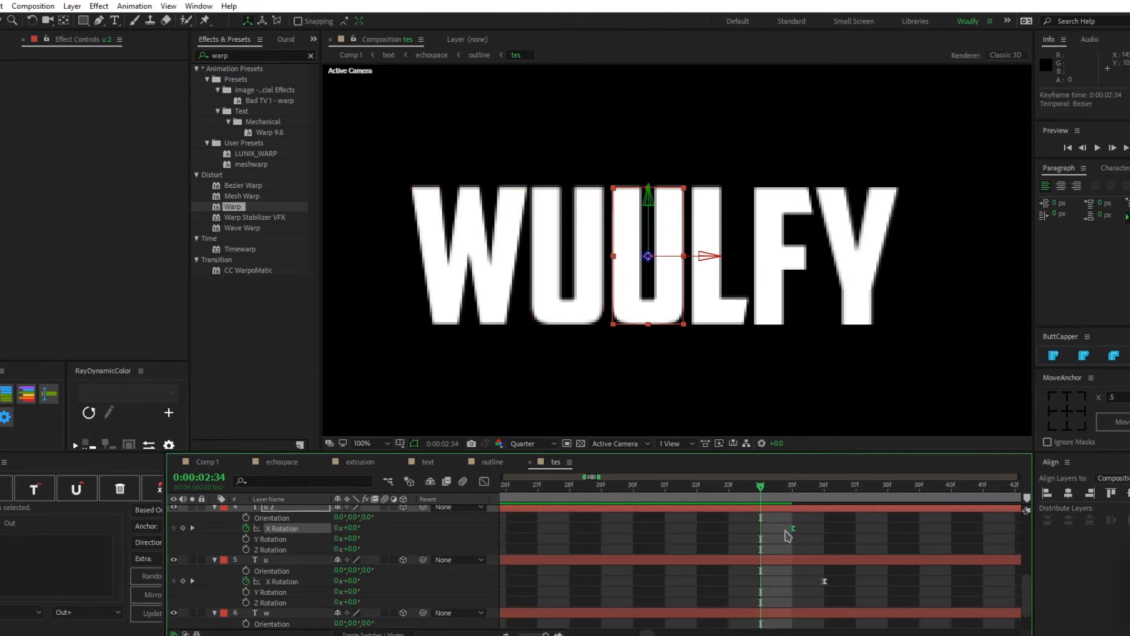
Move both X Rotation keyframes of the l layer six frames later, starting at 0:00:02:40.
left_click_drag(734, 538, 810, 557)
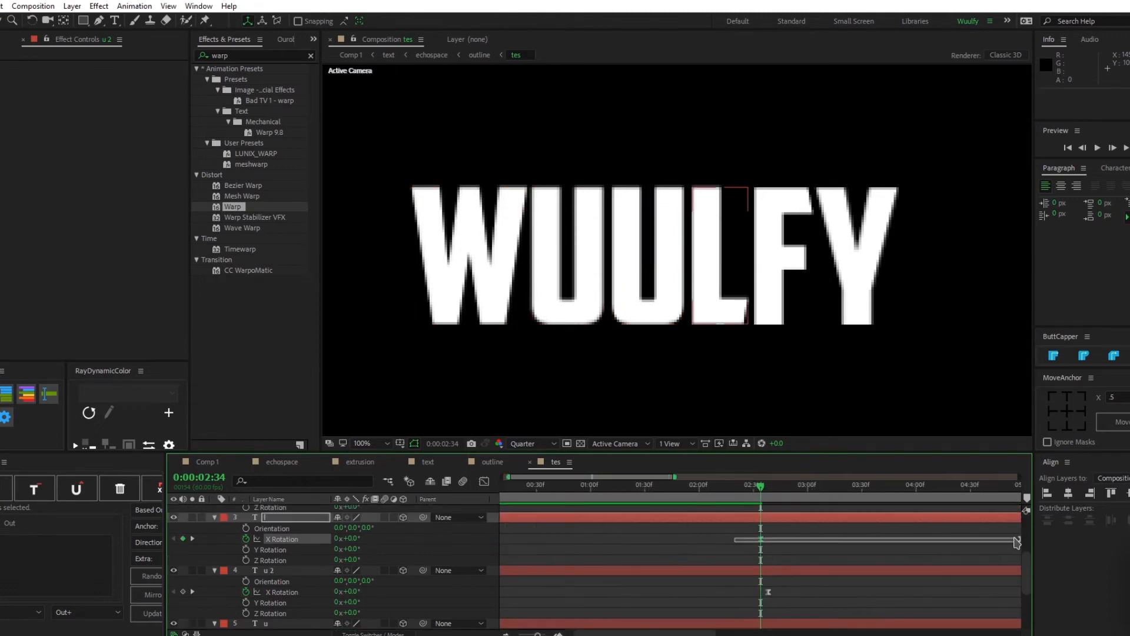
left_click_drag(538, 634, 545, 635)
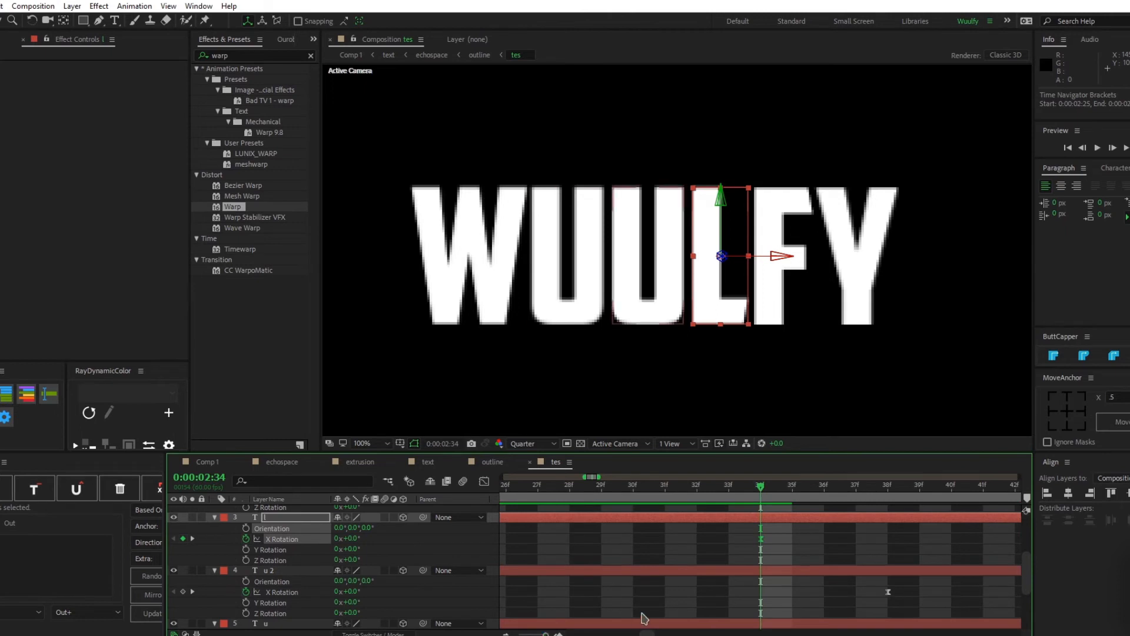
left_click_drag(759, 542, 951, 537)
left_click_drag(546, 634, 527, 634)
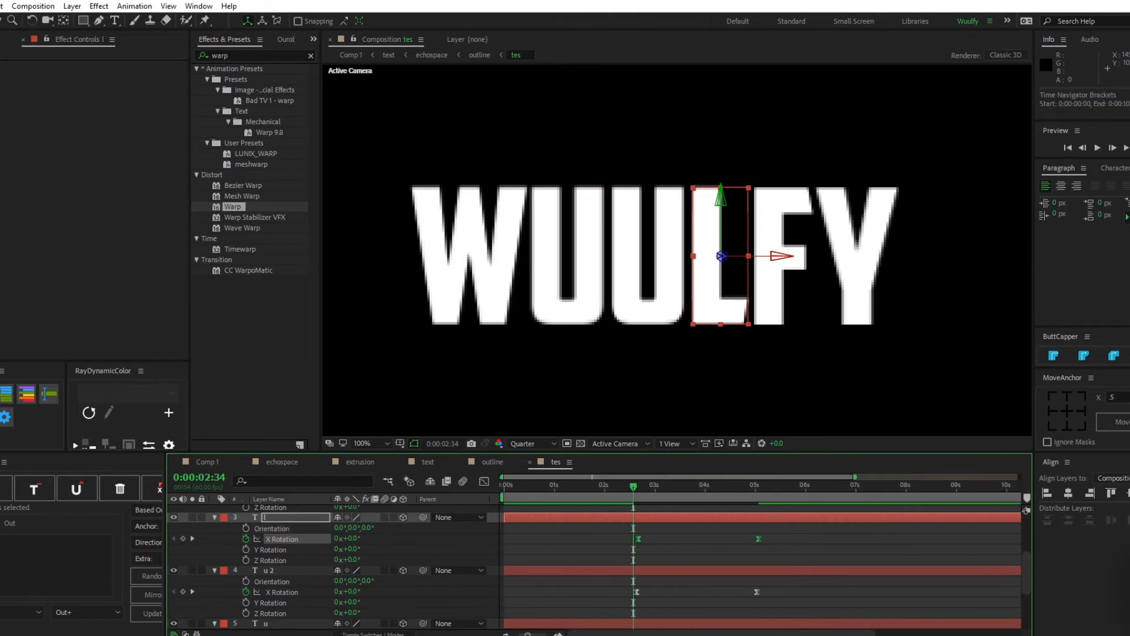
Move both X Rotation keyframes of the f layer later to continue the staggered spin.
scroll(737, 578, "up", 1)
left_click_drag(771, 520, 630, 531)
left_click(645, 489)
left_click(633, 523)
left_click(766, 517)
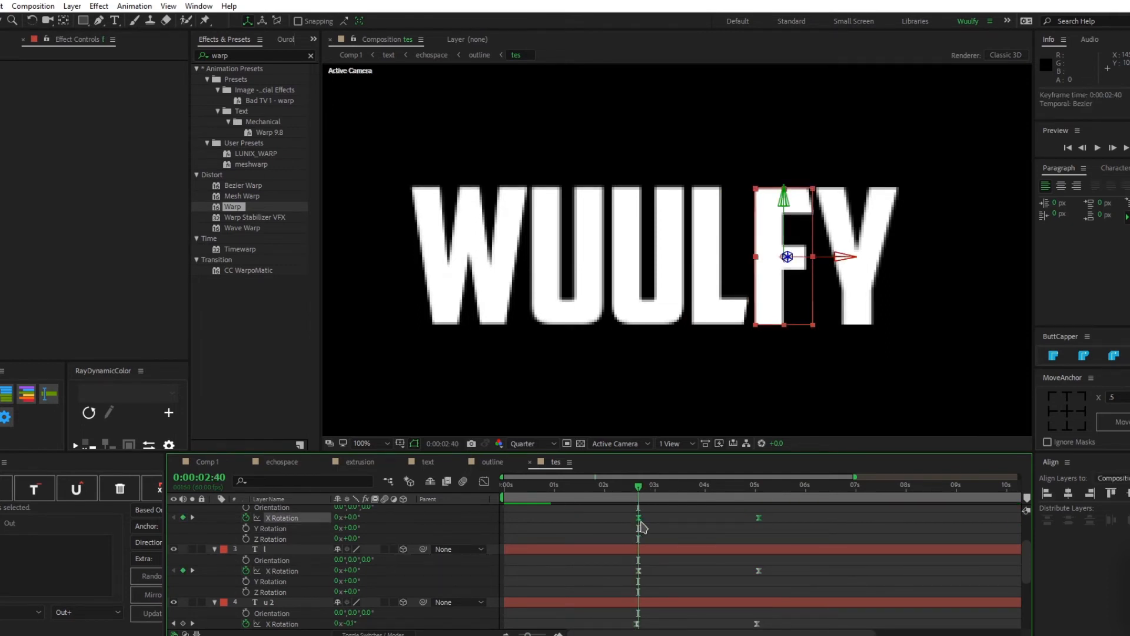
Zoom the timeline out and preview the staggered letter spin in the tes composition.
key("semicolon")
key("semicolon")
key("space")
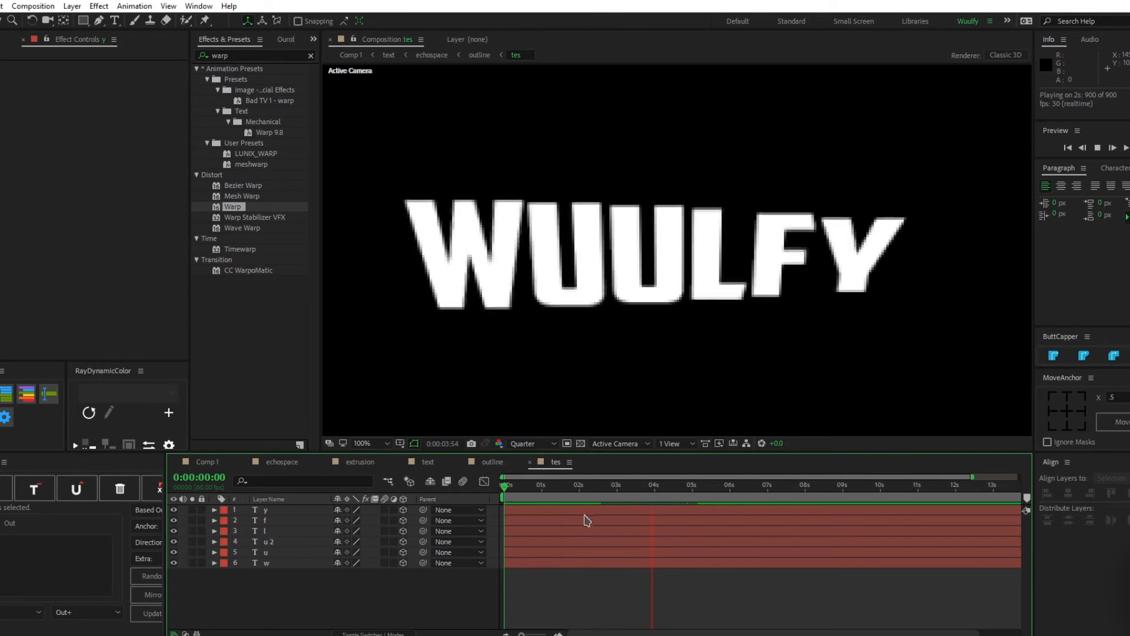
Play and scrub through Comp 1 to review the staggered spin on the fully styled text.
left_click(203, 462)
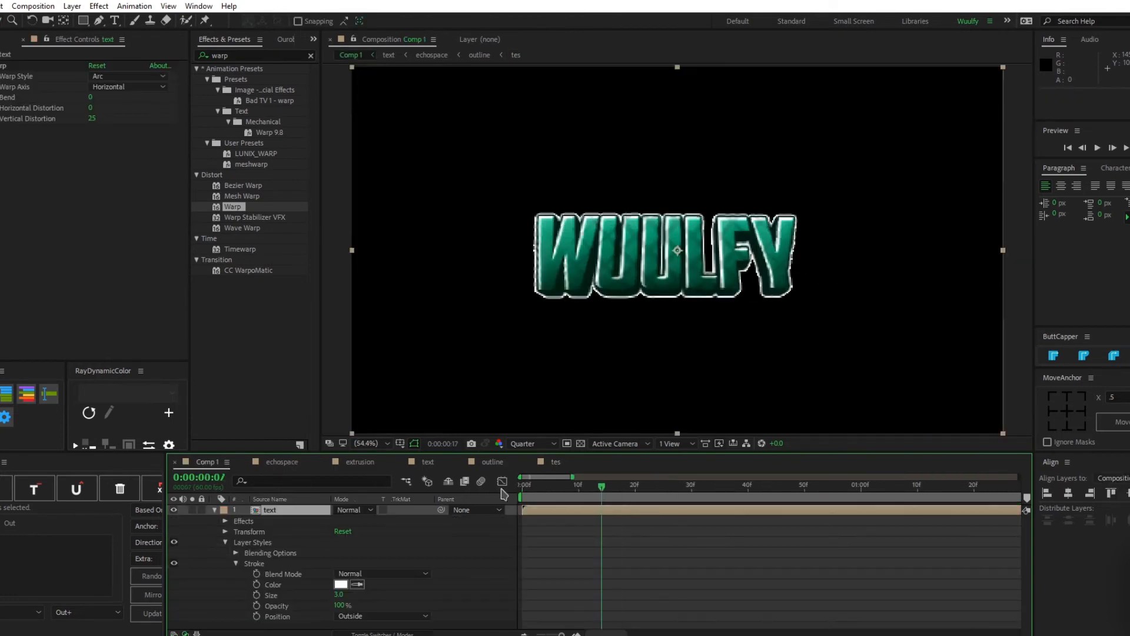
key("space")
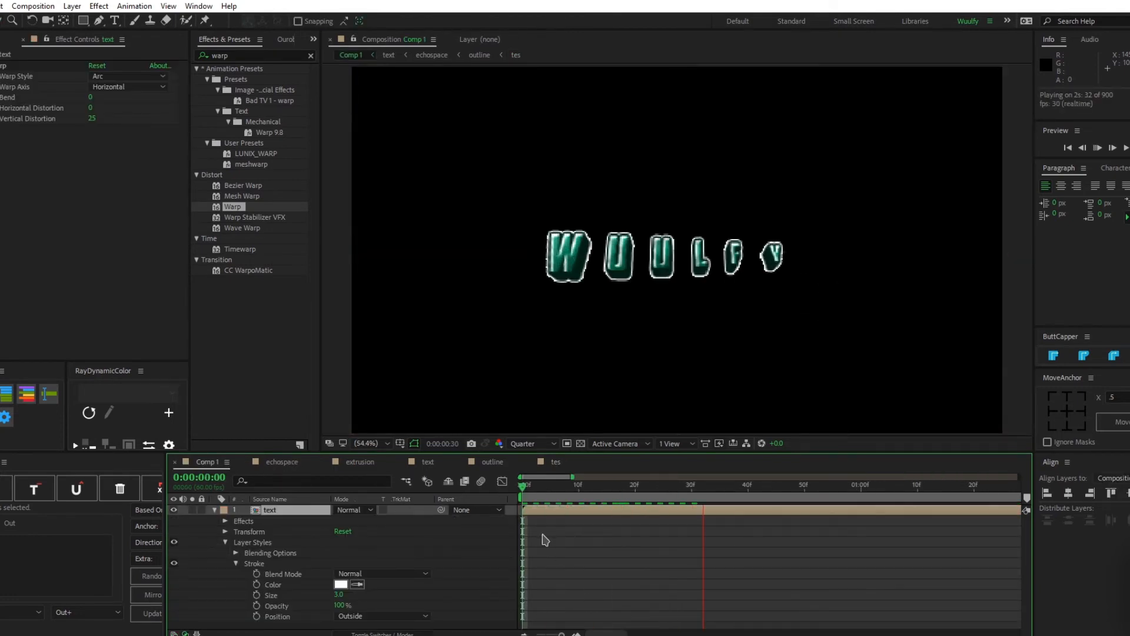
left_click(608, 576)
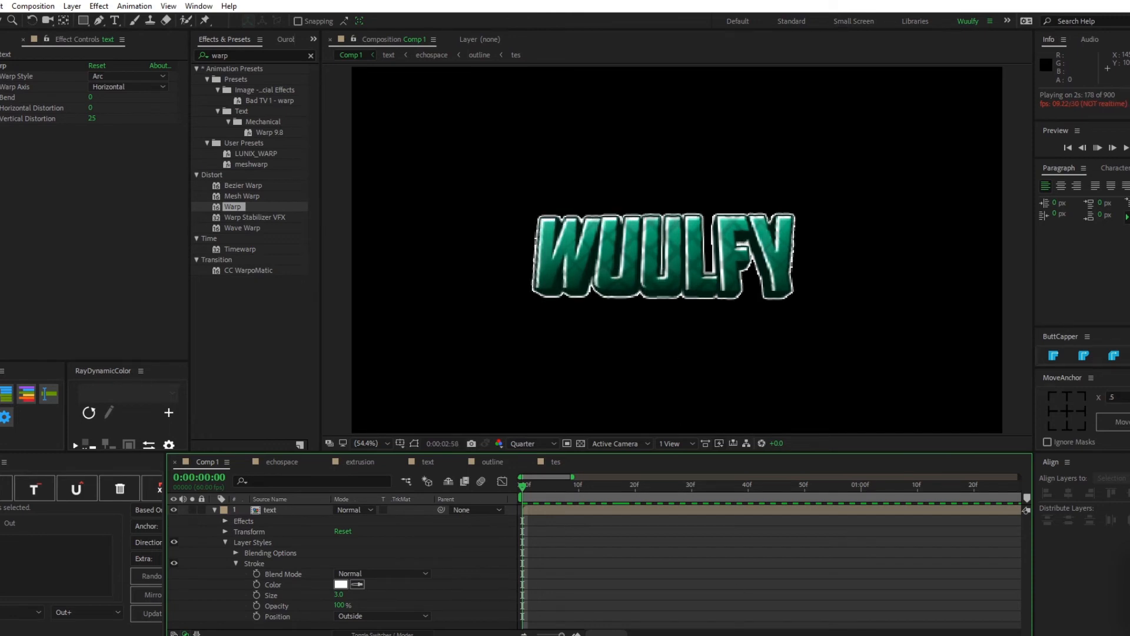
left_click_drag(561, 633, 551, 634)
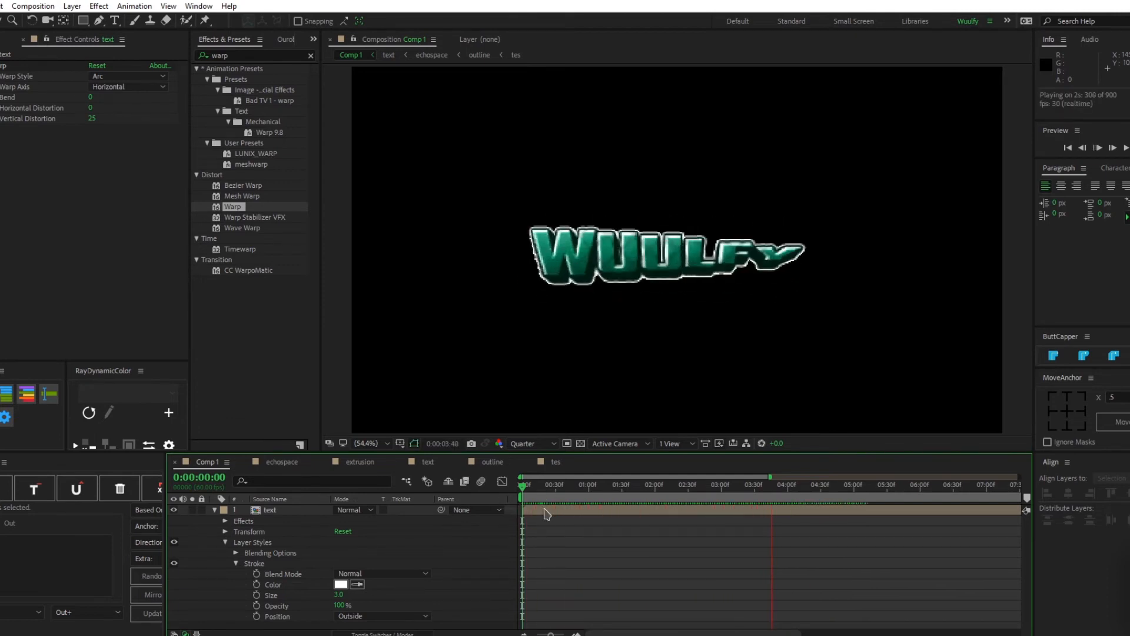
left_click_drag(702, 500, 576, 531)
left_click_drag(522, 486, 699, 499)
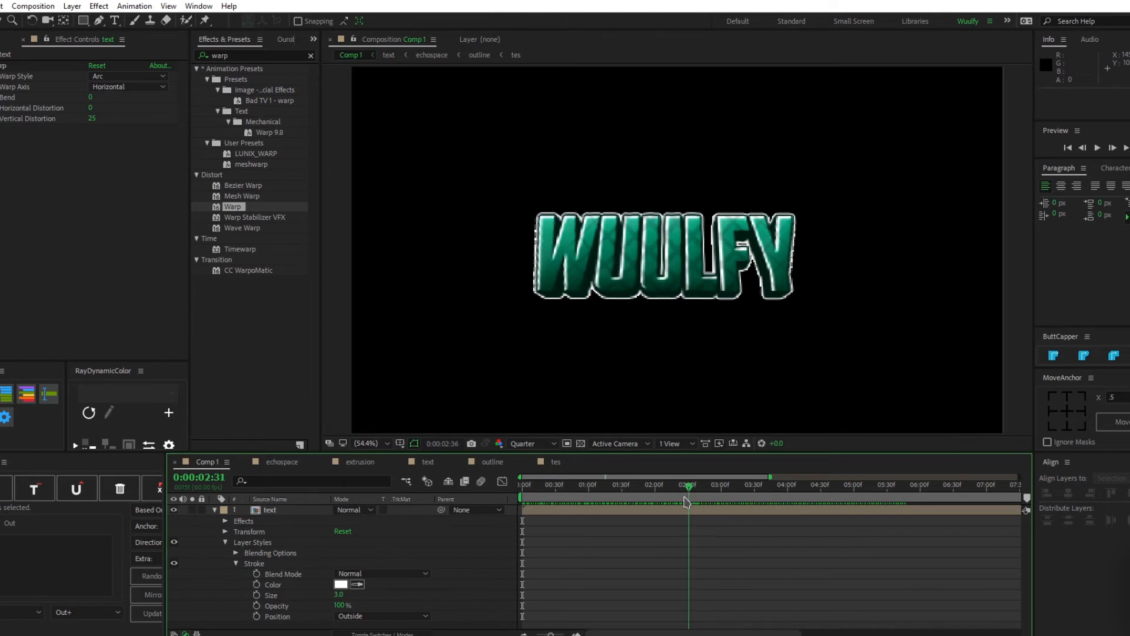
left_click_drag(686, 501, 522, 589)
key("space")
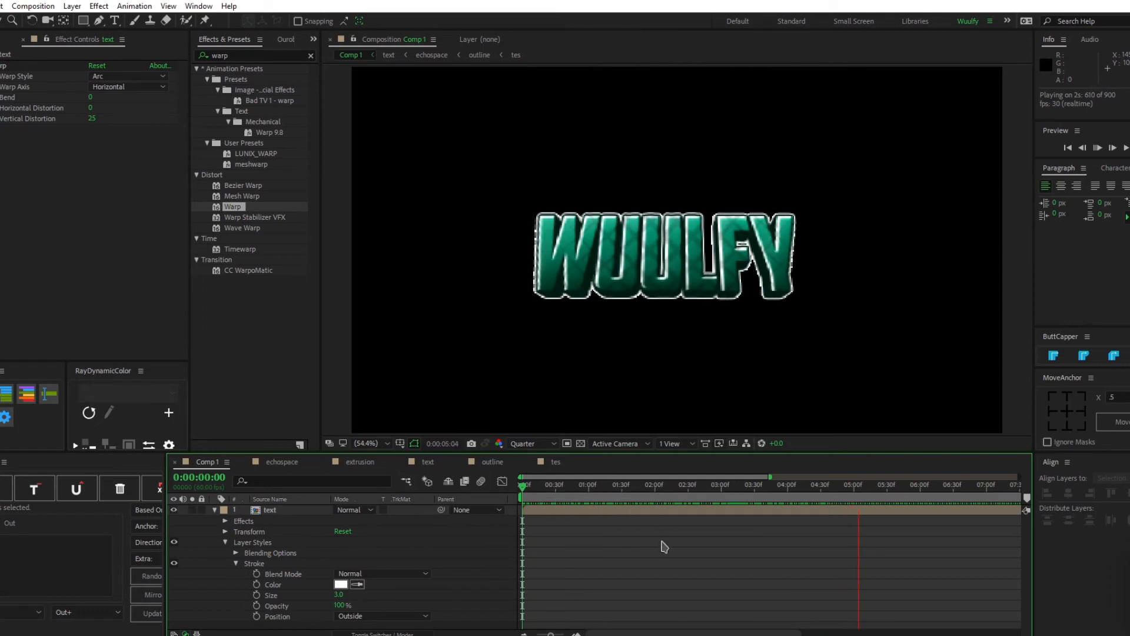
key("space")
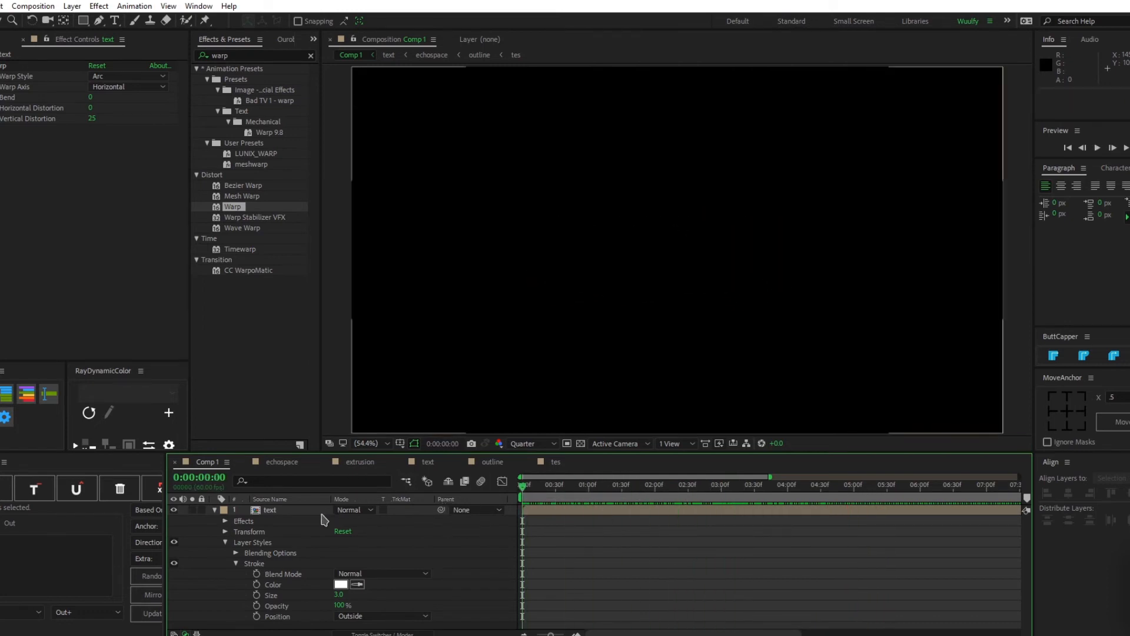
Add a starting Rotation keyframe of 0x+0.0° to the text layer in Comp 1 and place it at 0:00:00:22.
left_click(324, 519)
key("space")
key("r")
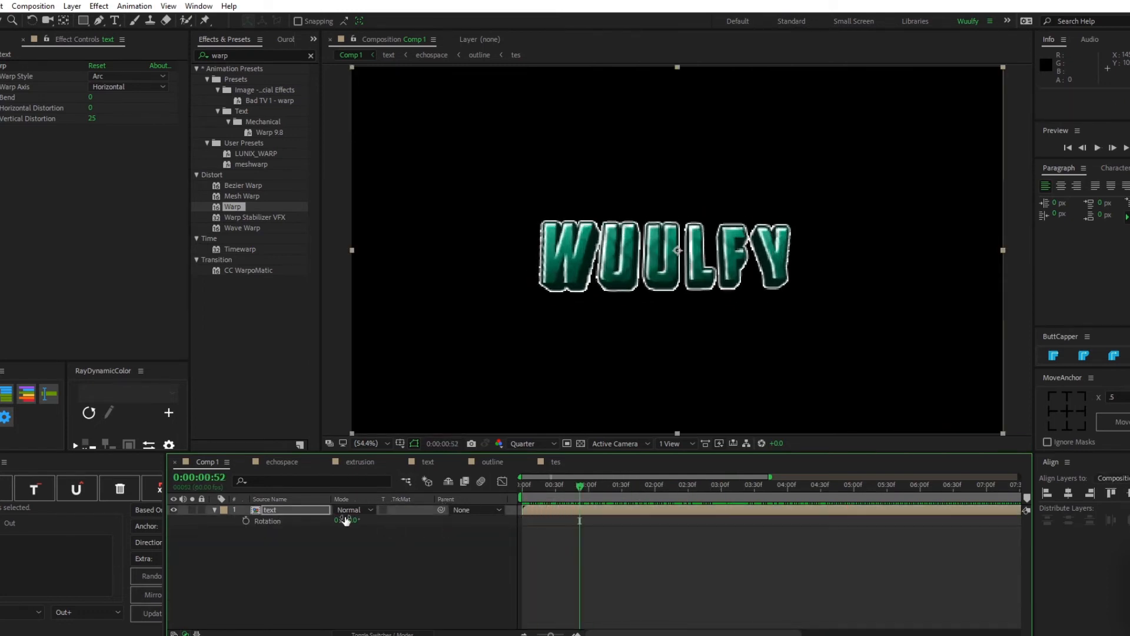
left_click_drag(345, 521, 463, 491)
key("ctrl+z")
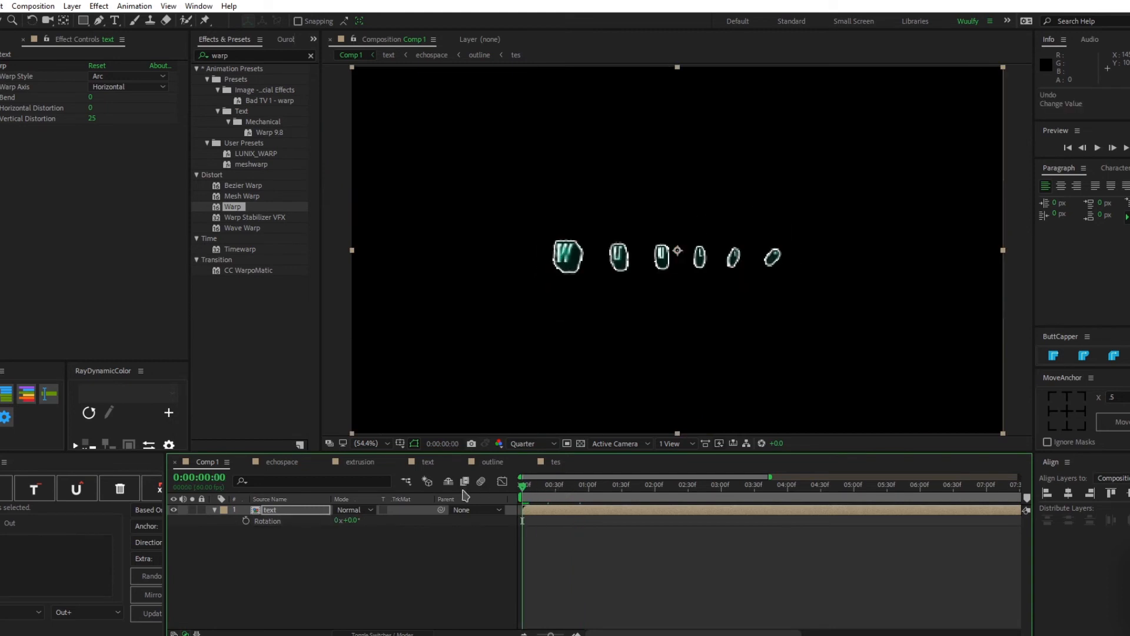
key("space")
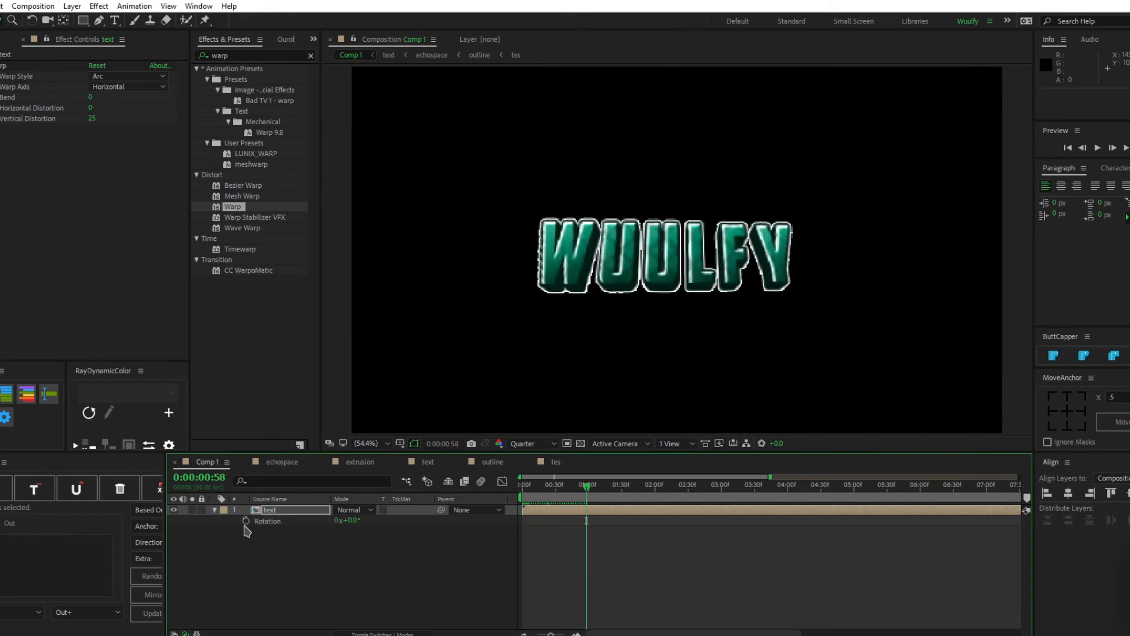
key("space")
left_click(246, 521)
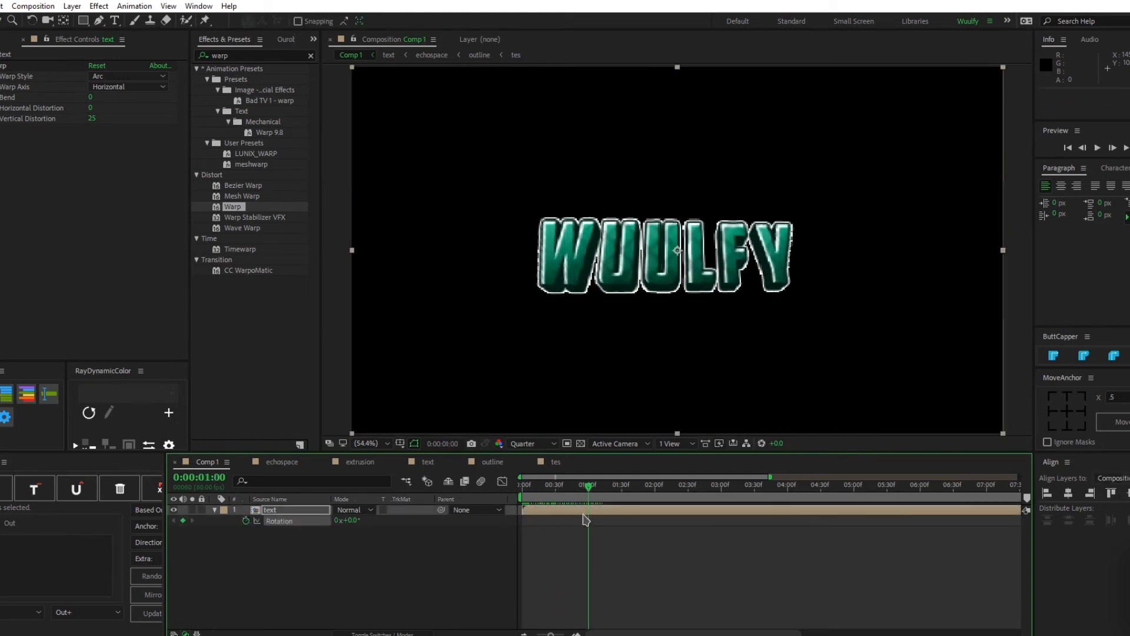
left_click_drag(588, 520, 547, 523)
Set the text layer's Rotation to 1x+0.0° at 0:00:01:40.
left_click_drag(589, 487, 633, 495)
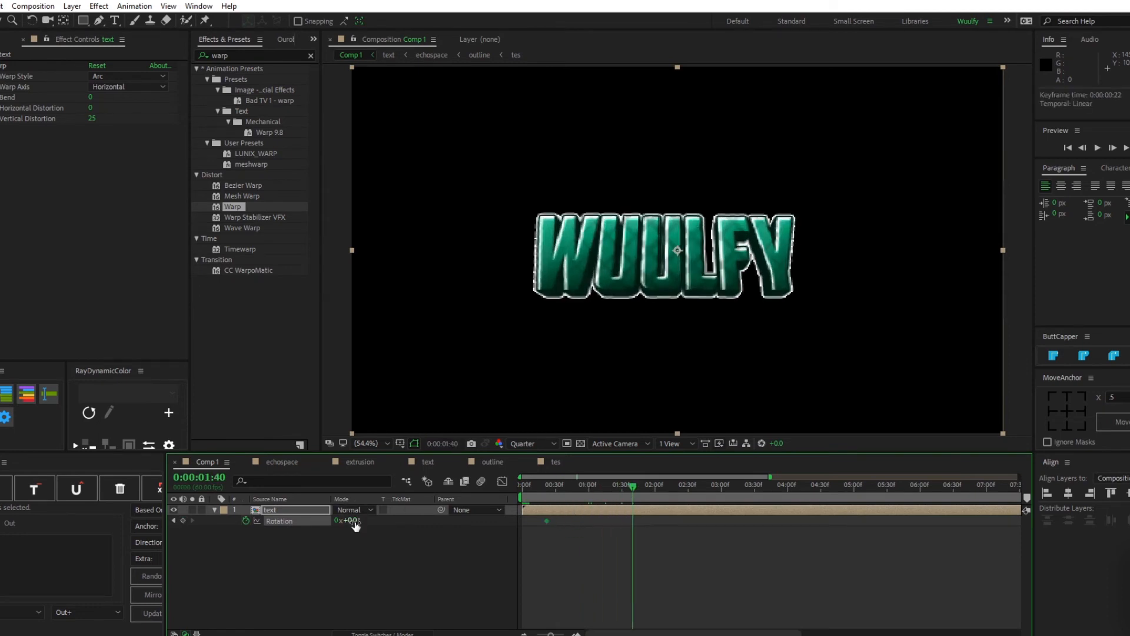
left_click_drag(338, 520, 340, 520)
left_click(344, 561)
Ease both Rotation keyframes of the text layer and shape their speed curve into a sharp central peak.
left_click_drag(665, 548, 531, 512)
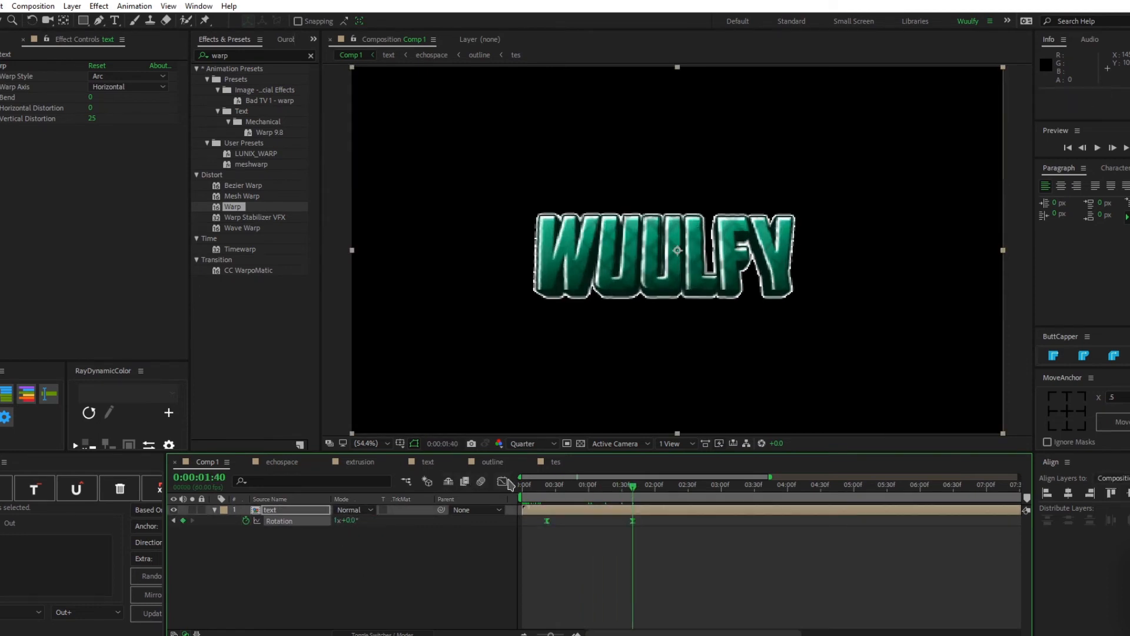
left_click(502, 481)
left_click_drag(568, 585, 598, 586)
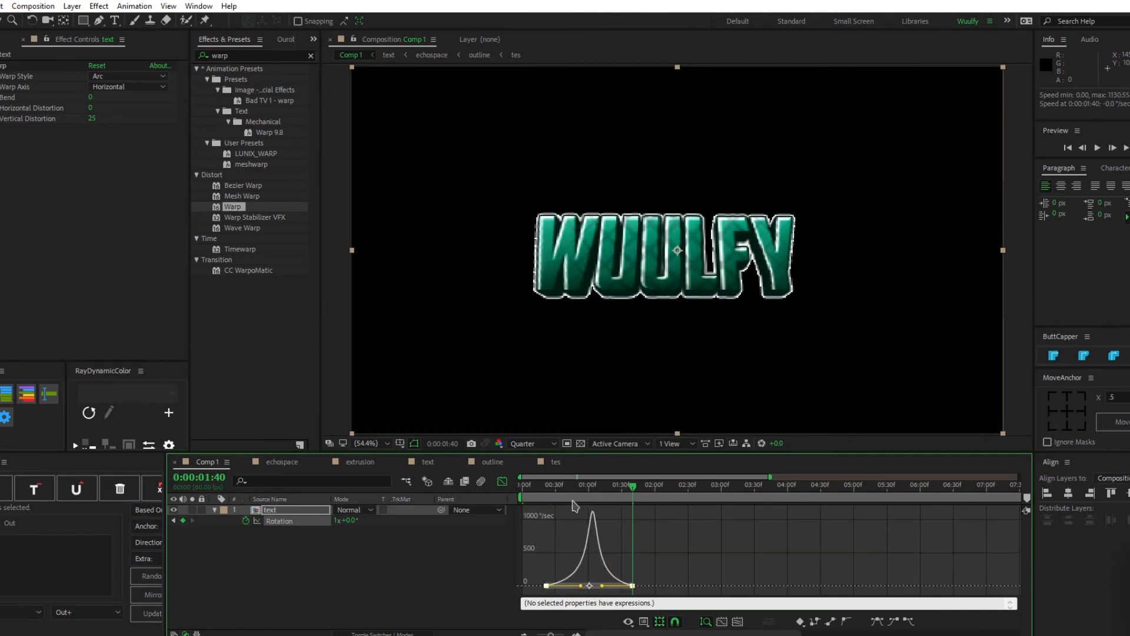
Set the text layer's Anchor Point to 924.0, 540.0, preview the rotation, and leave the graph editor.
left_click_drag(343, 521, 323, 523)
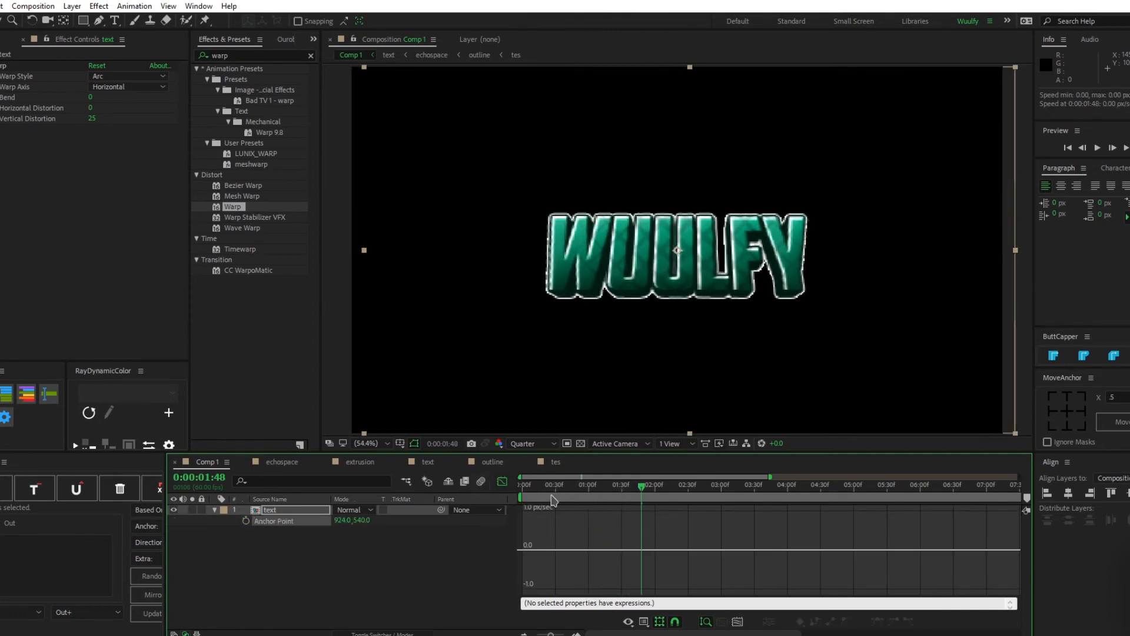
key("space")
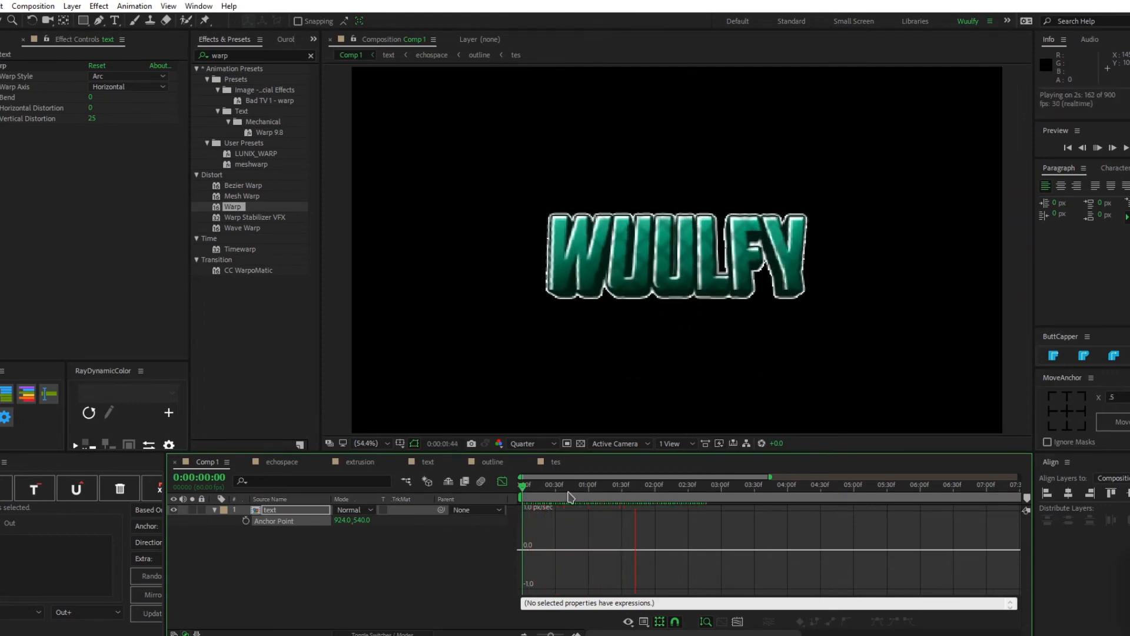
key("space")
left_click(502, 481)
left_click(466, 590)
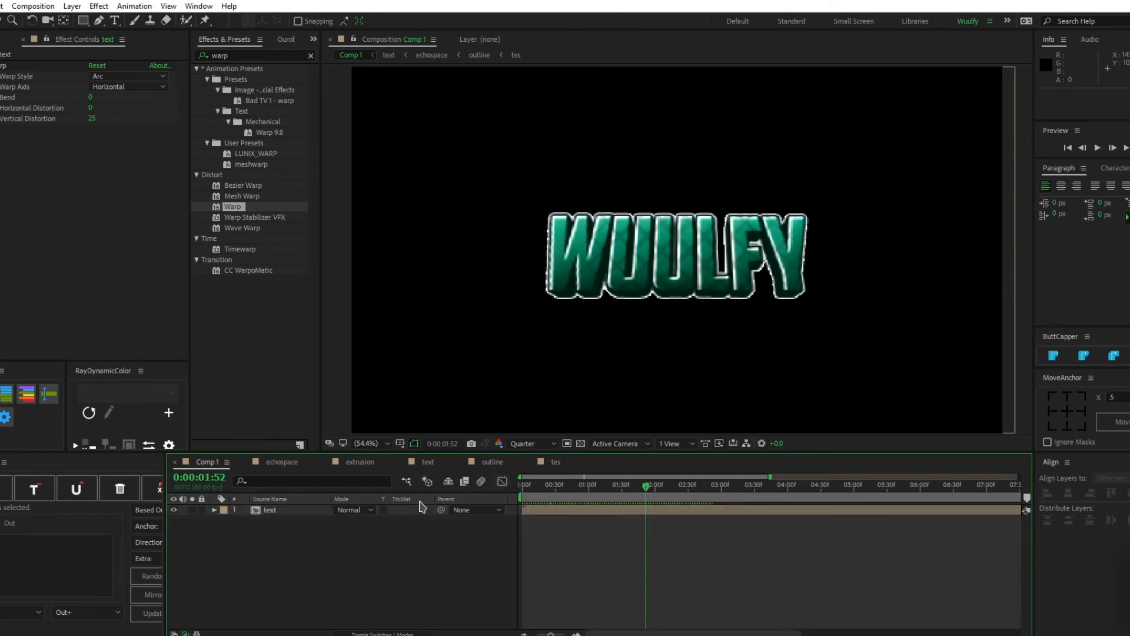
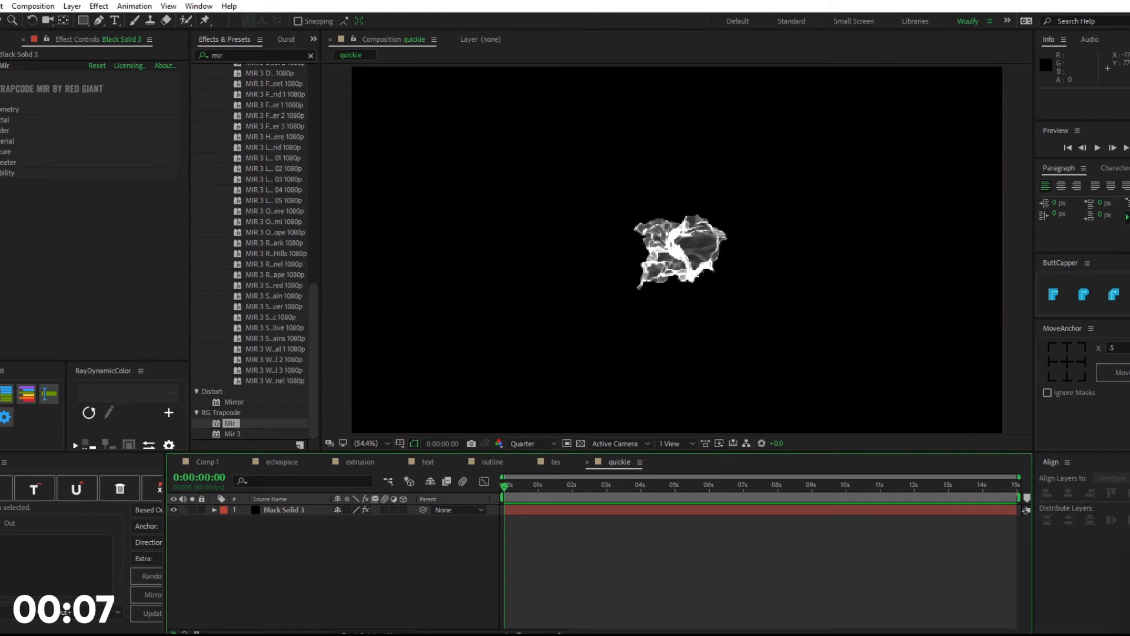
Set Size X and Size Y in the Mir effect's geometry on Black Solid 3 to 100000 each.
left_click(2, 110)
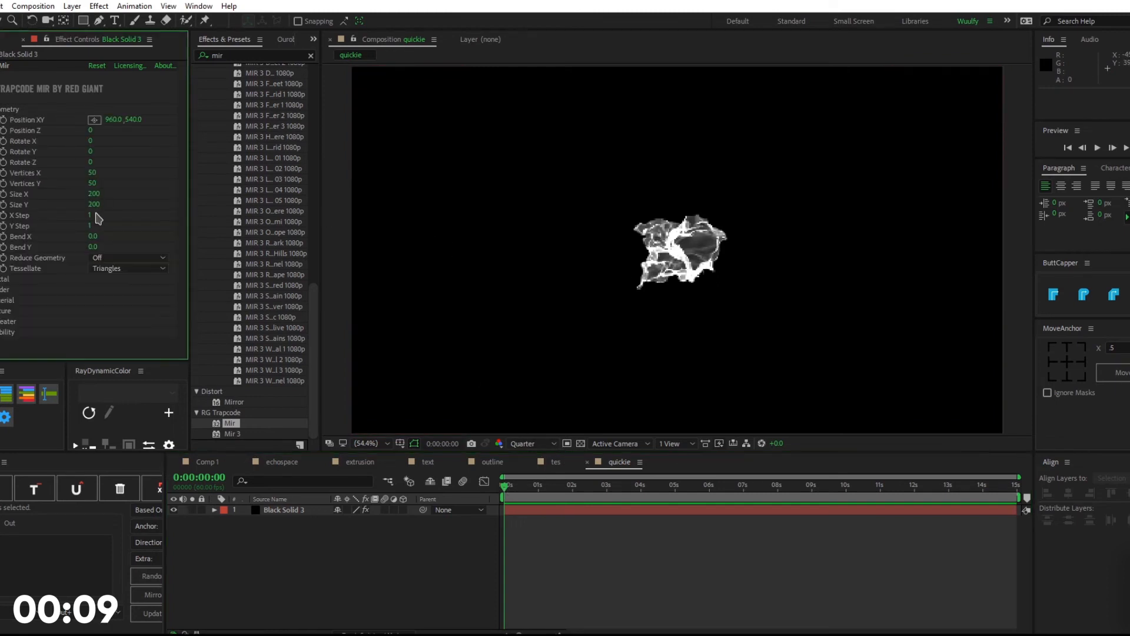
left_click_drag(94, 193, 93, 192)
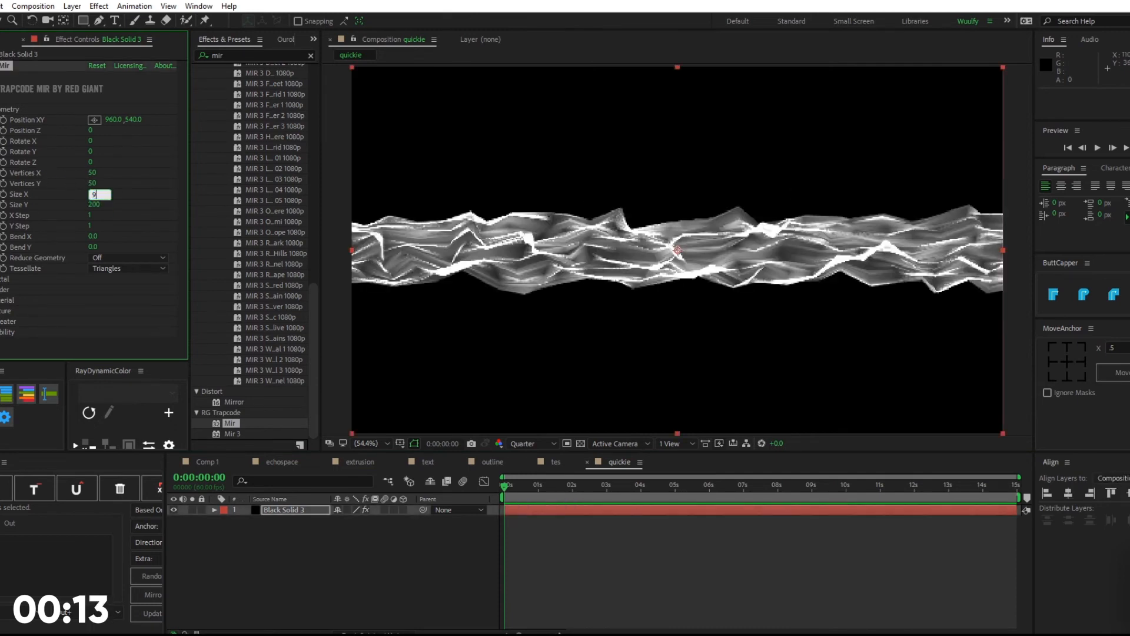
type("1000")
key("Return")
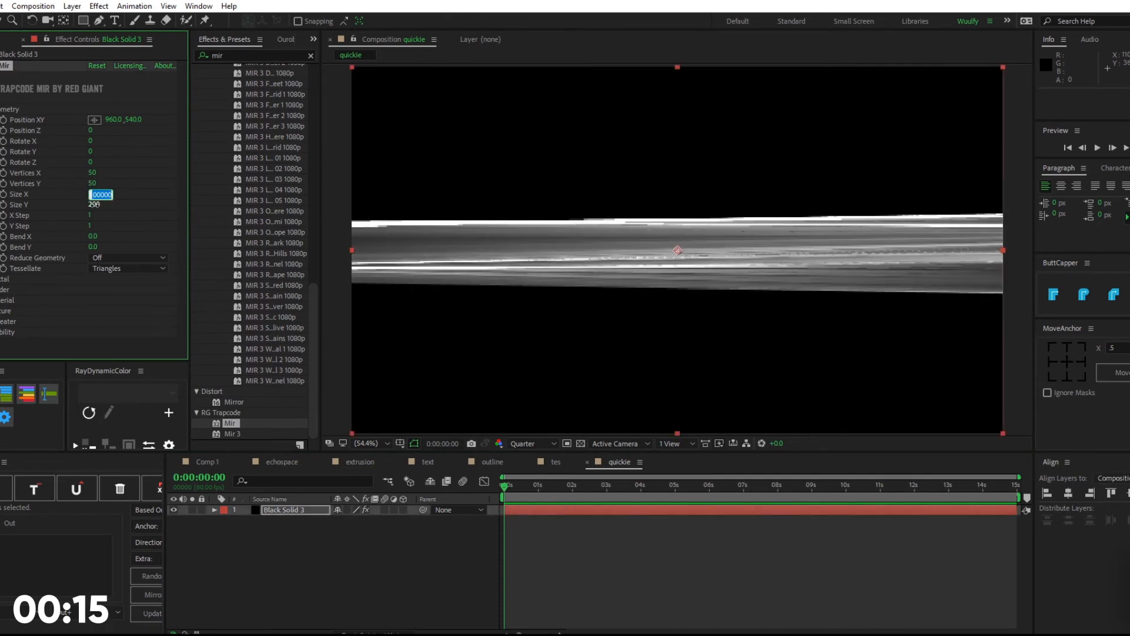
left_click(94, 204)
type("100000")
key("Return")
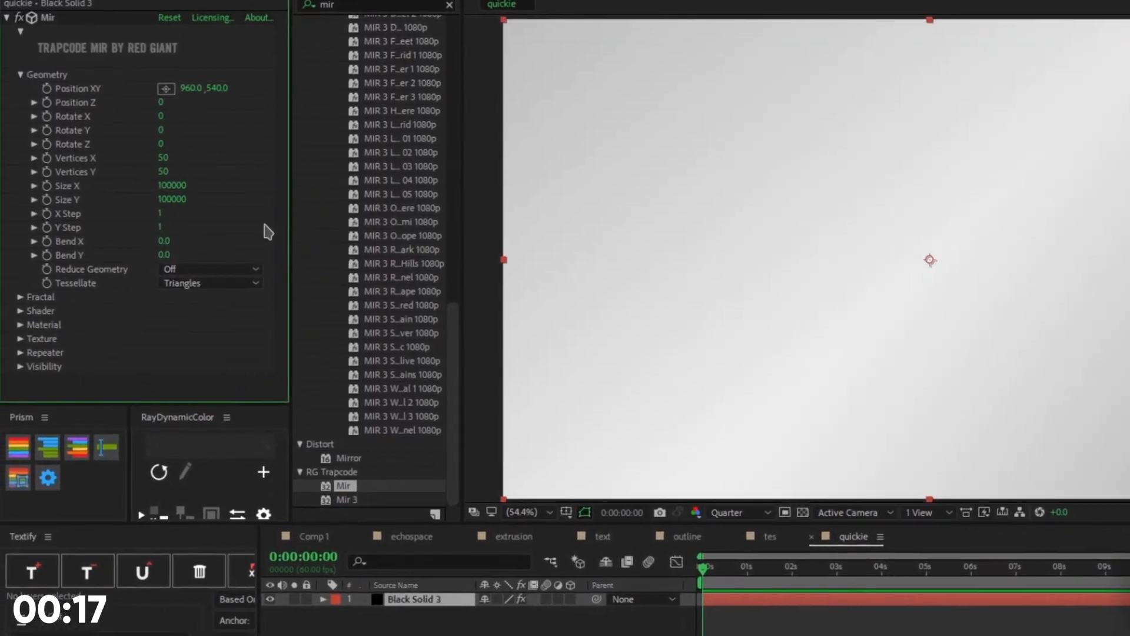
Set Mir's Rotate X to 90 and its Position XY to 960.0, 663.0.
left_click_drag(166, 118, 164, 116)
left_click(165, 116)
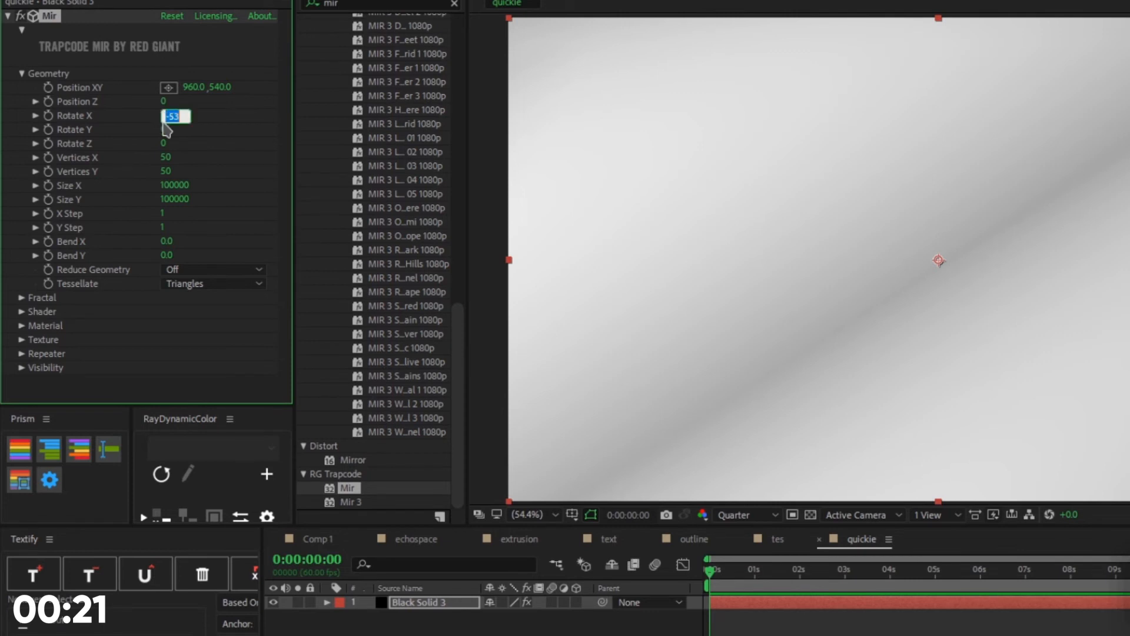
type("0")
key("Return")
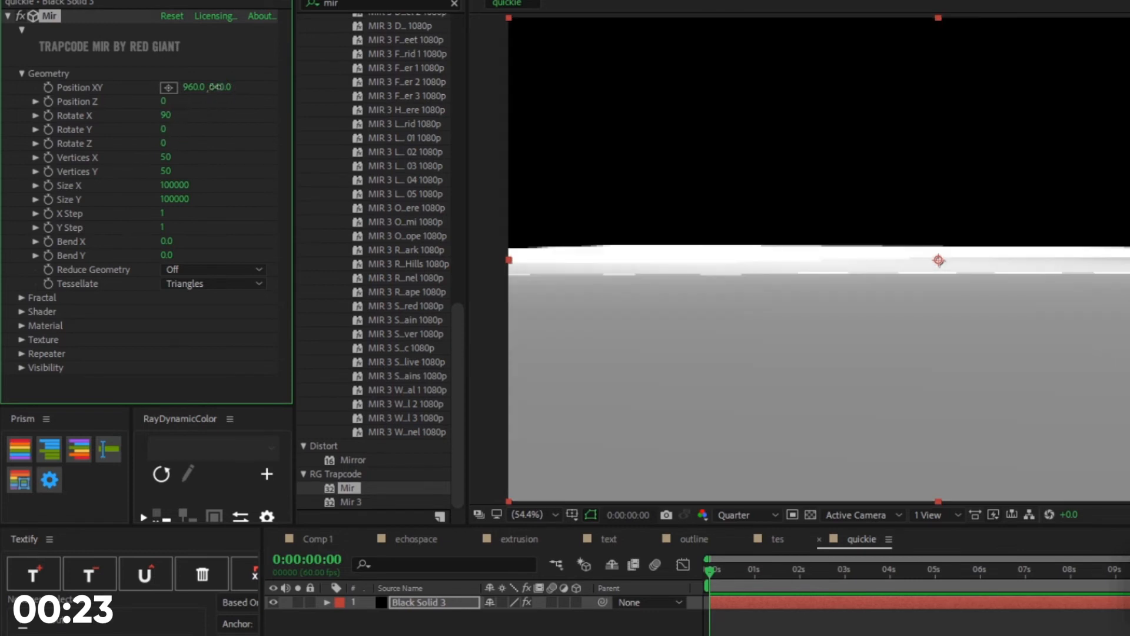
left_click_drag(213, 87, 346, 79)
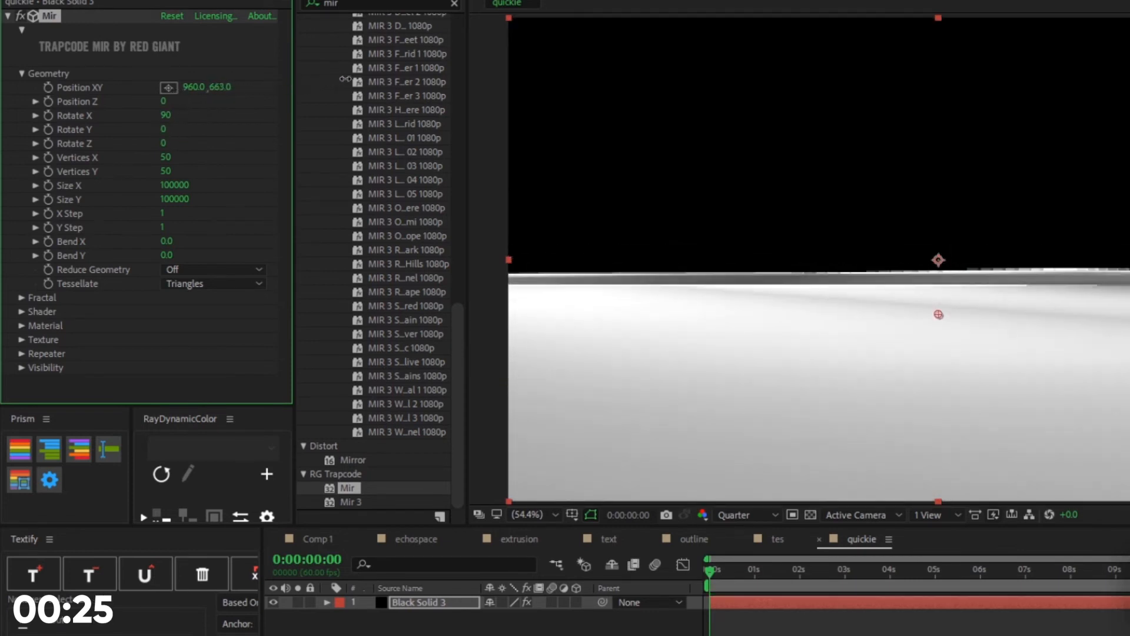
left_click(21, 367)
scroll(23, 367, "down", 1)
left_click(22, 325)
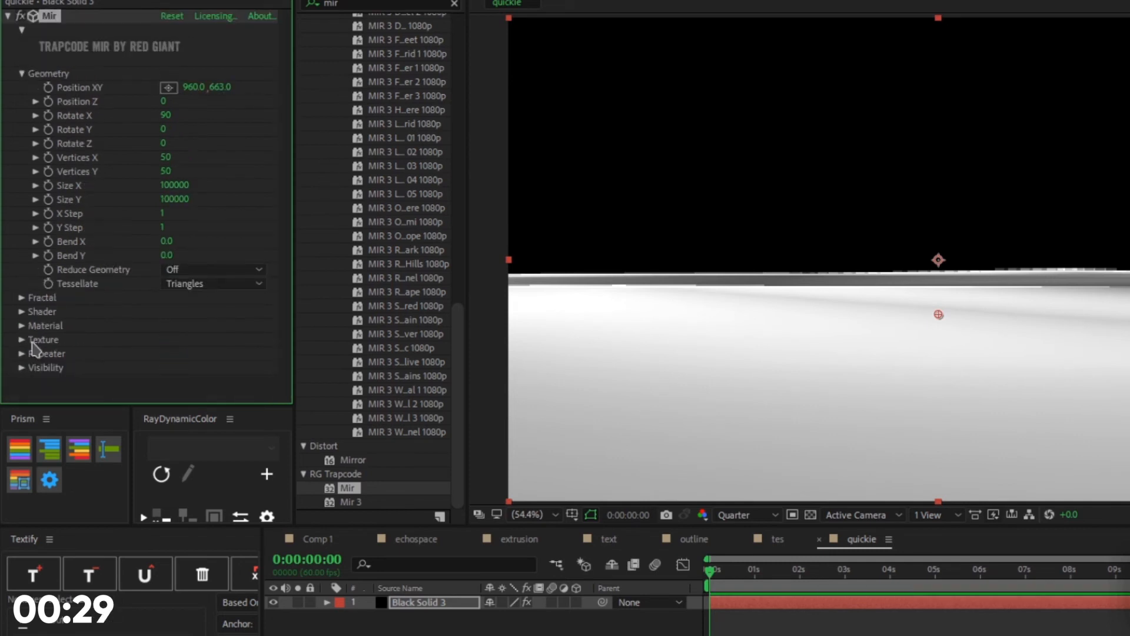
left_click(22, 353)
left_click(23, 276)
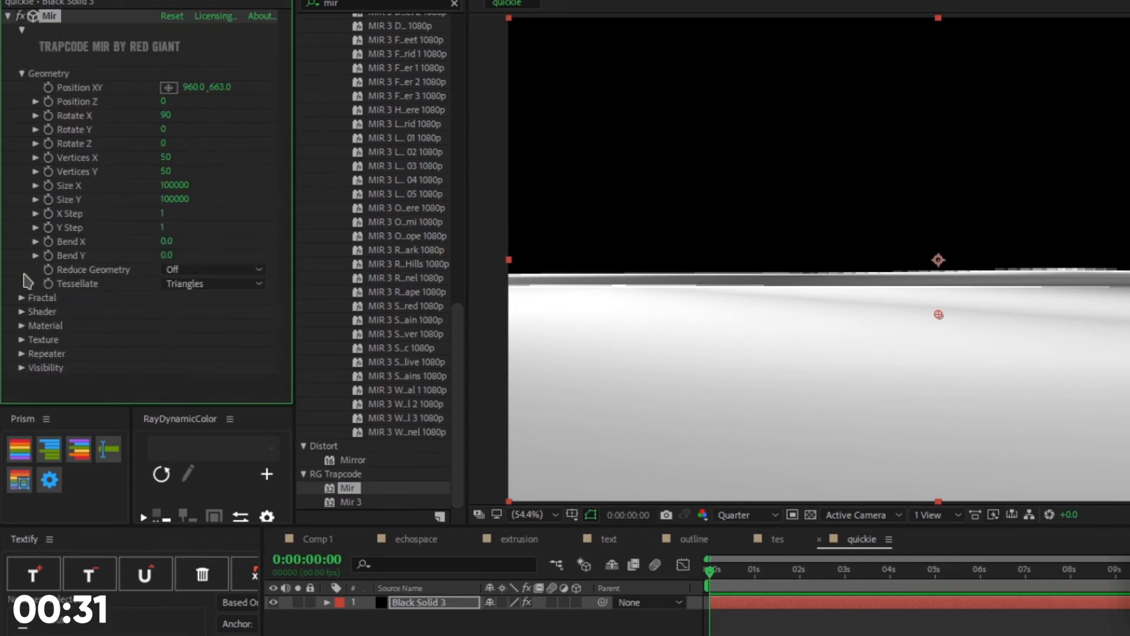
Set the Draw mode in Mir's Shader settings to Points.
left_click(22, 325)
left_click(241, 233)
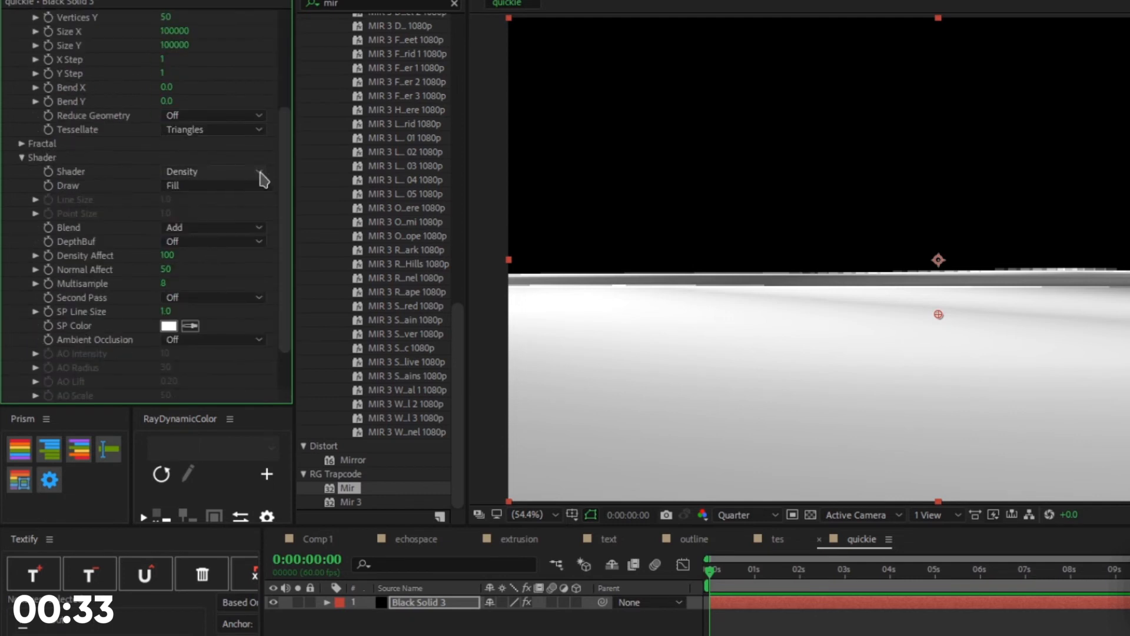
left_click(235, 187)
left_click(243, 241)
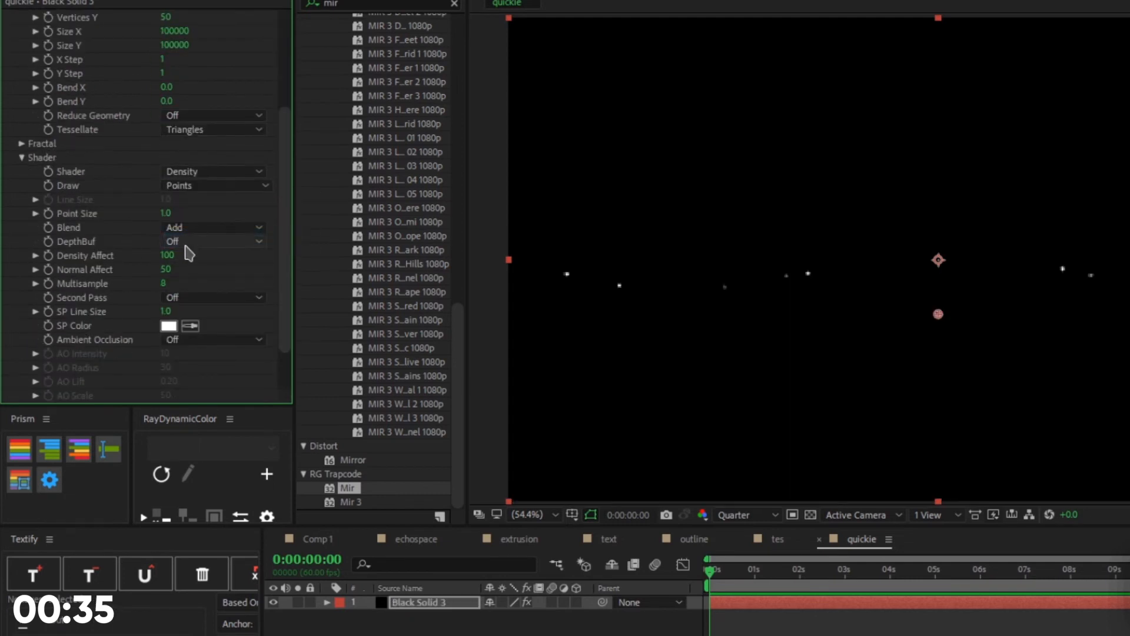
Keep DepthBuf at Off and set Mir's Second Pass to Wireframe.
left_click(186, 242)
left_click(197, 239)
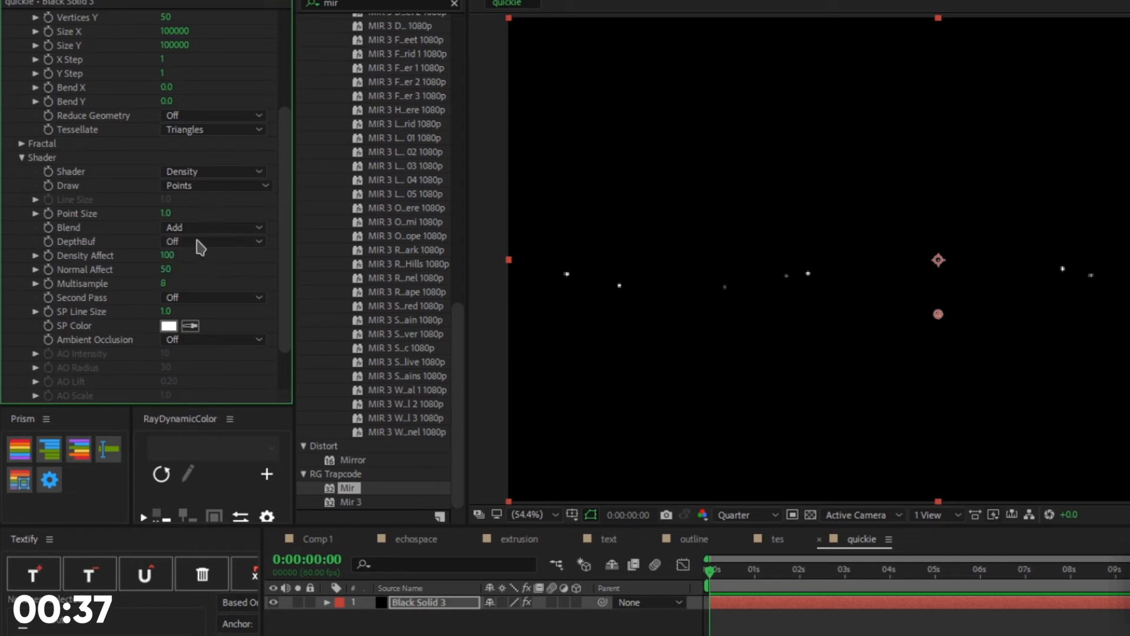
left_click(177, 297)
left_click(233, 334)
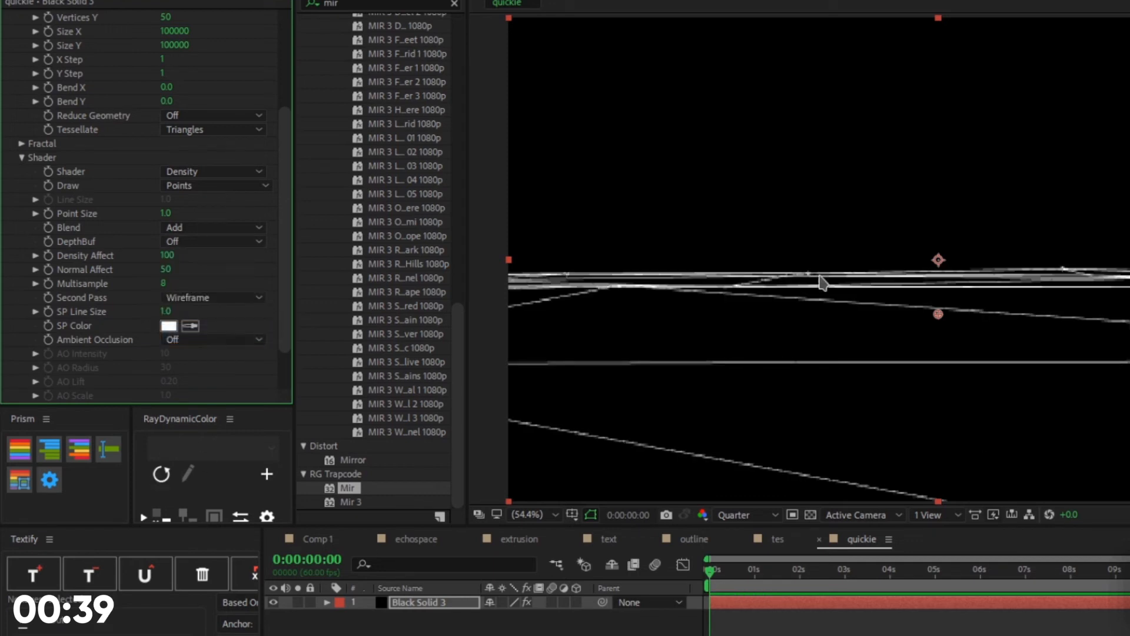
Increase the Mir mesh density to 122 for Vertices X and 141 for Vertices Y.
scroll(178, 65, "up", 5)
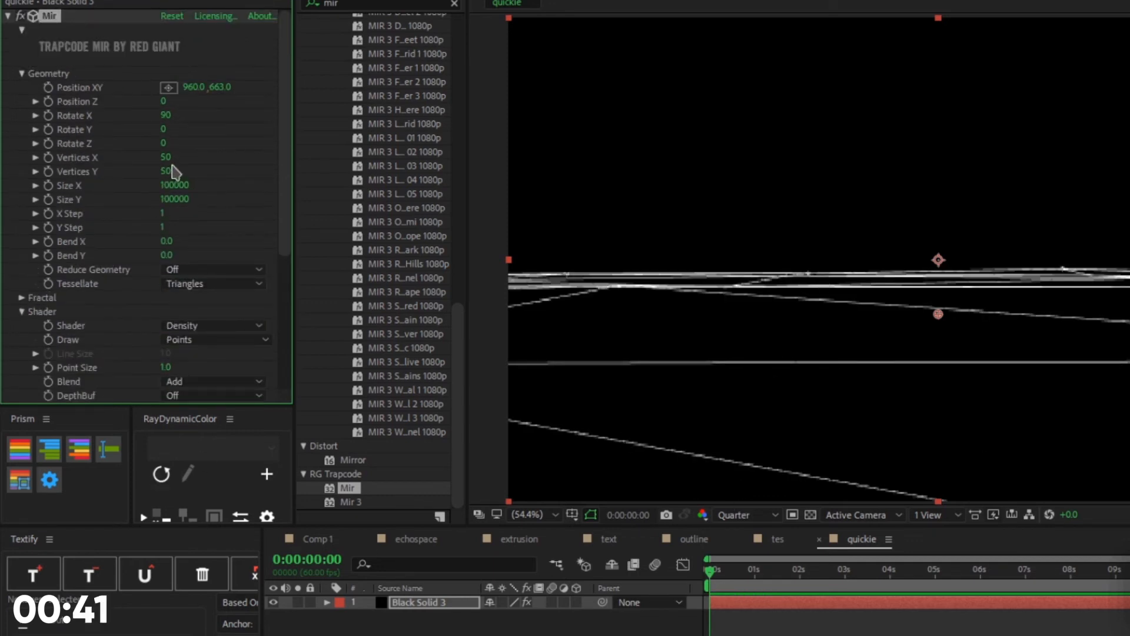
left_click_drag(165, 157, 259, 179)
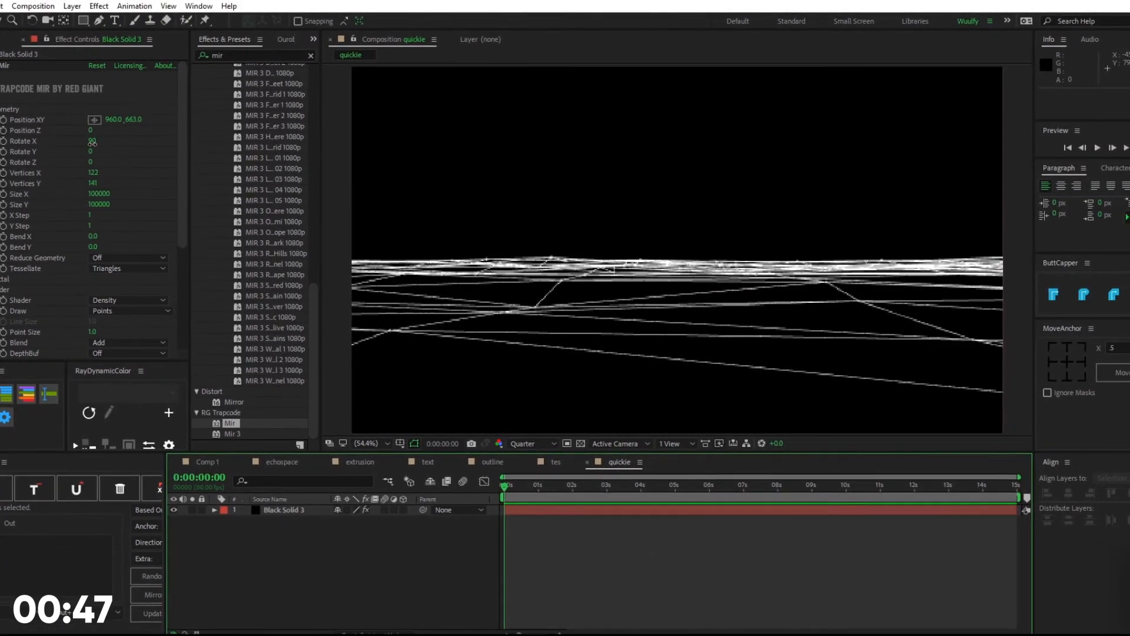
Tilt the Mir mesh by setting Rotate X to 93 and collapse the Shader settings.
left_click_drag(115, 134, 177, 143)
key("ctrl+z")
left_click(1, 290)
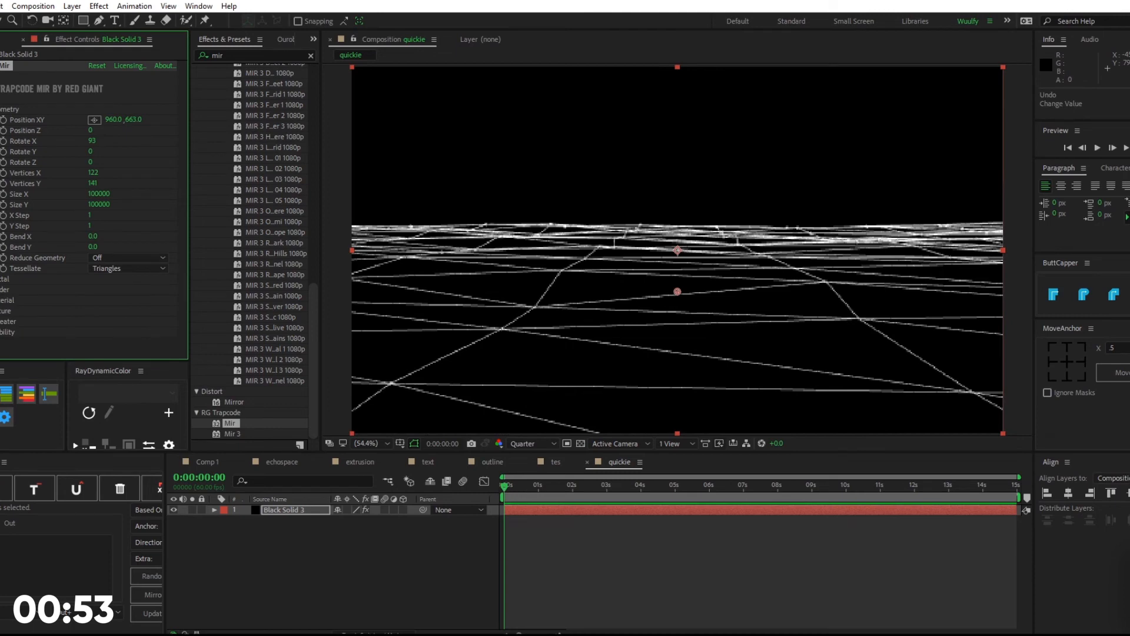
Set the Fog Color in Mir's Visibility settings to black (000000).
left_click(1, 332)
scroll(1, 332, "down", 1)
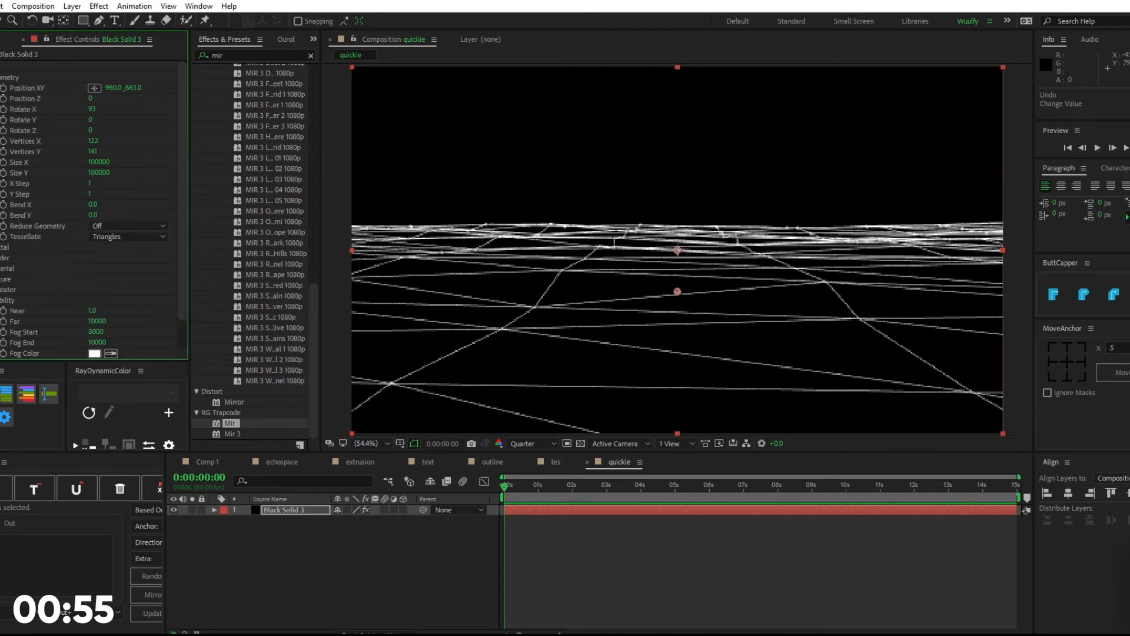
left_click(96, 354)
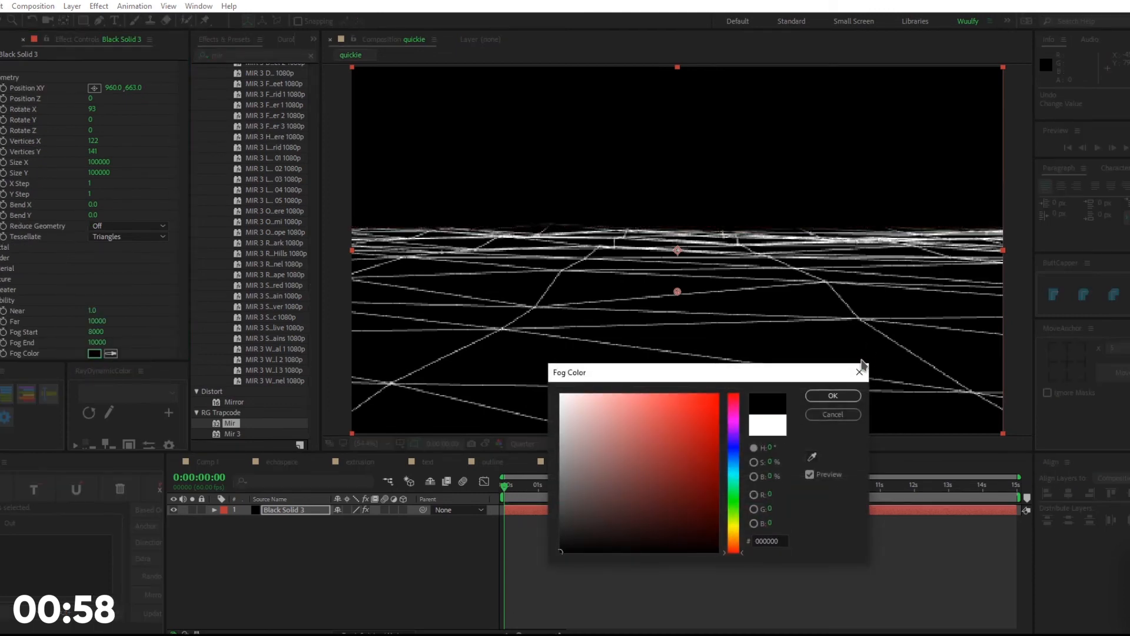
left_click(832, 395)
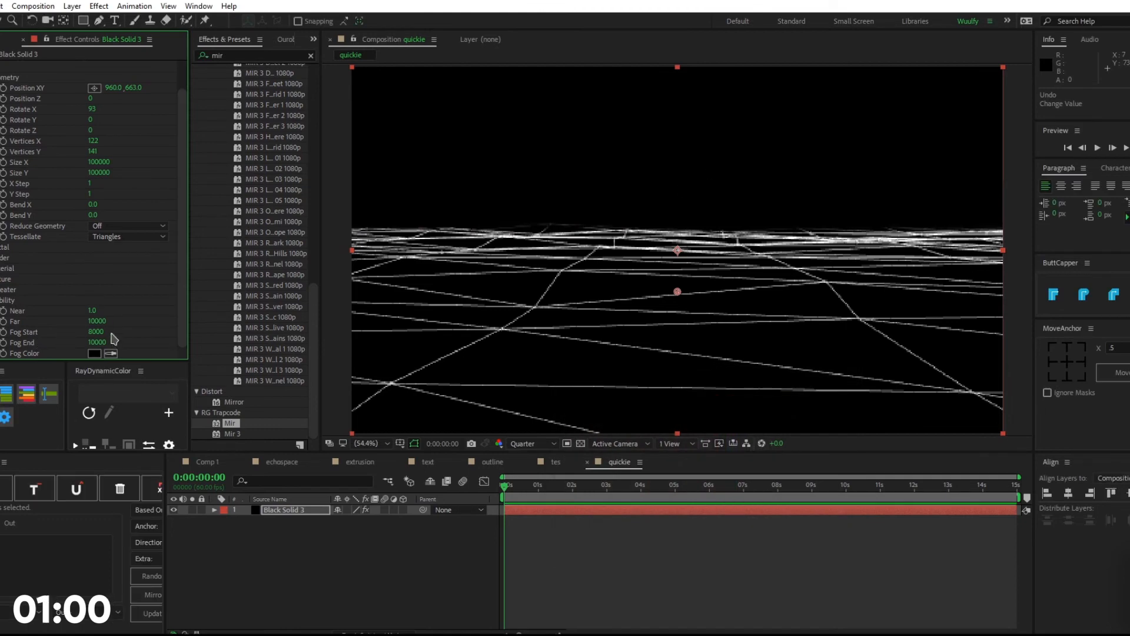
Set Mir's visibility range to Far 69470, with Fog Start 10080 and Fog End 20400.
left_click_drag(99, 333, 293, 324)
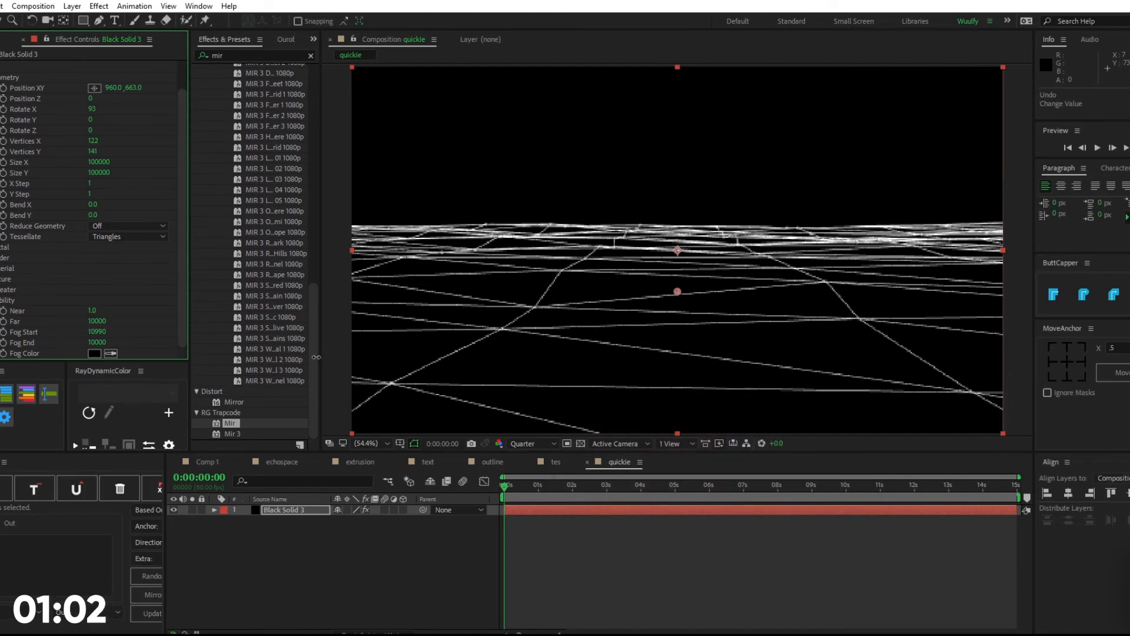
left_click_drag(426, 349, 21, 346)
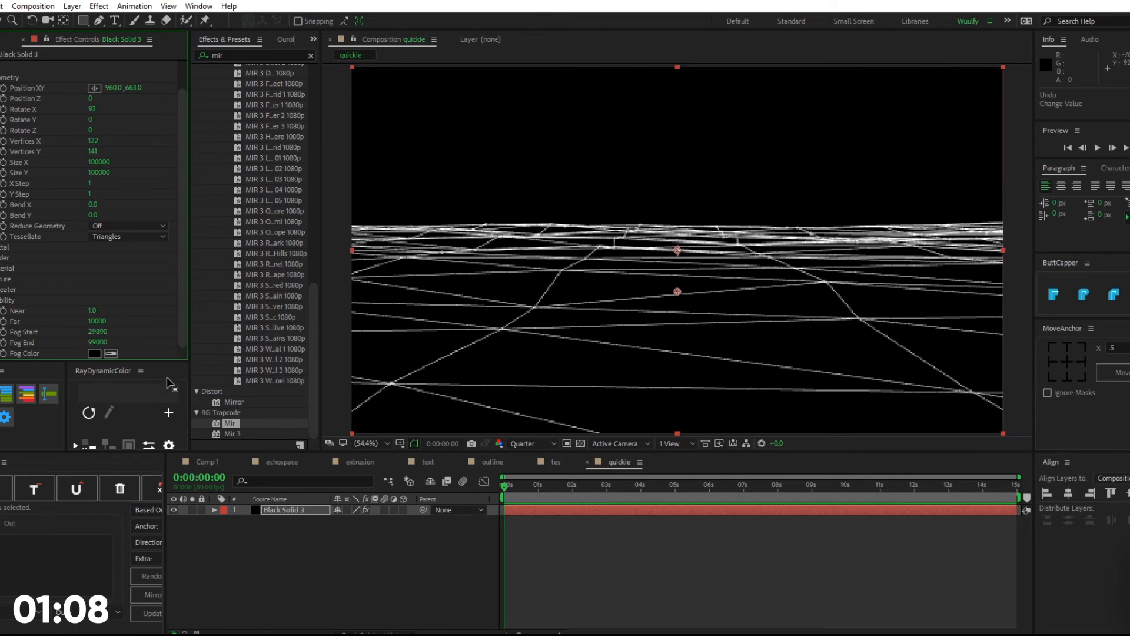
left_click_drag(103, 308, 748, 323)
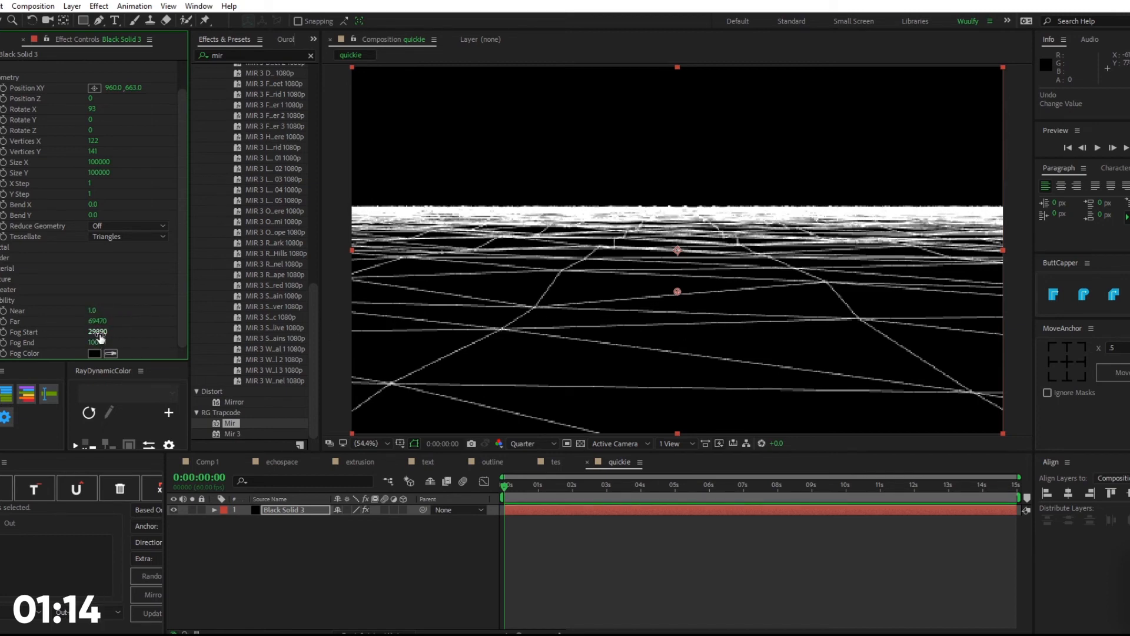
left_click_drag(101, 333, 74, 338)
left_click_drag(8, 349, 111, 383)
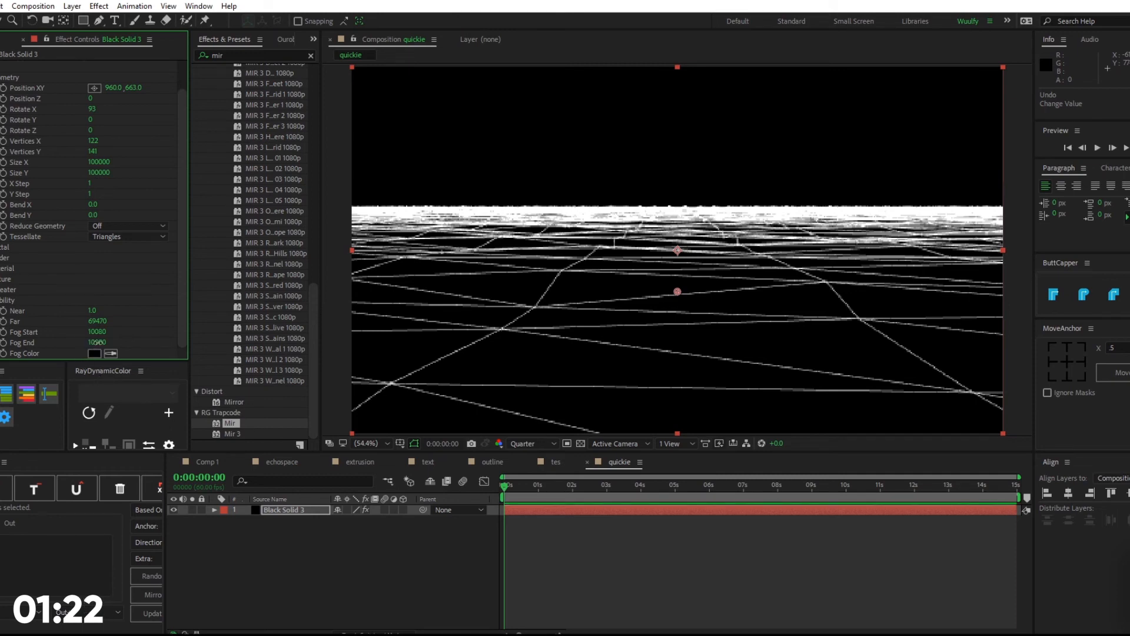
left_click_drag(97, 342, 580, 399)
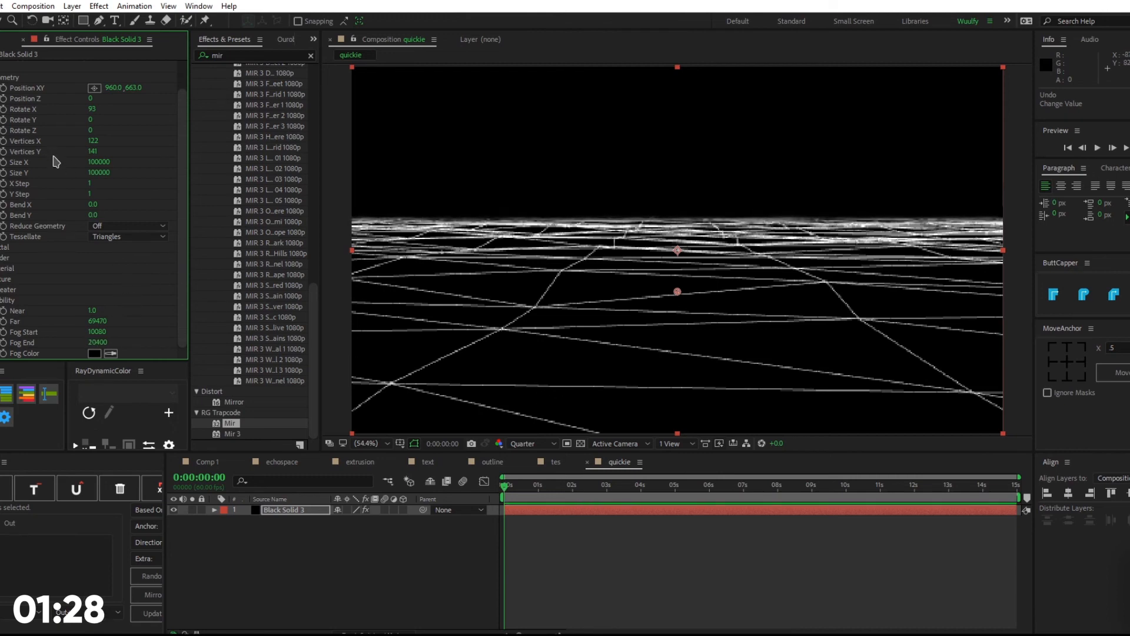
Keyframe Mir's fractal Evolution from 0 at the first frame to 1009 at the last frame, and preview the motion.
scroll(89, 206, "up", 2)
left_click(1, 278)
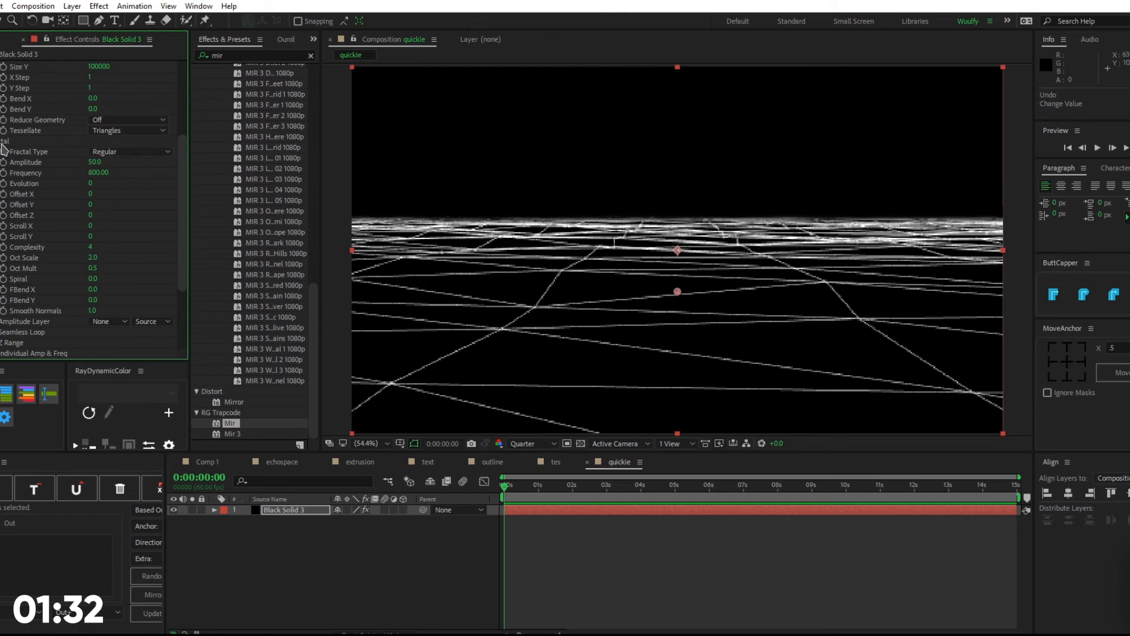
key("space")
key("space")
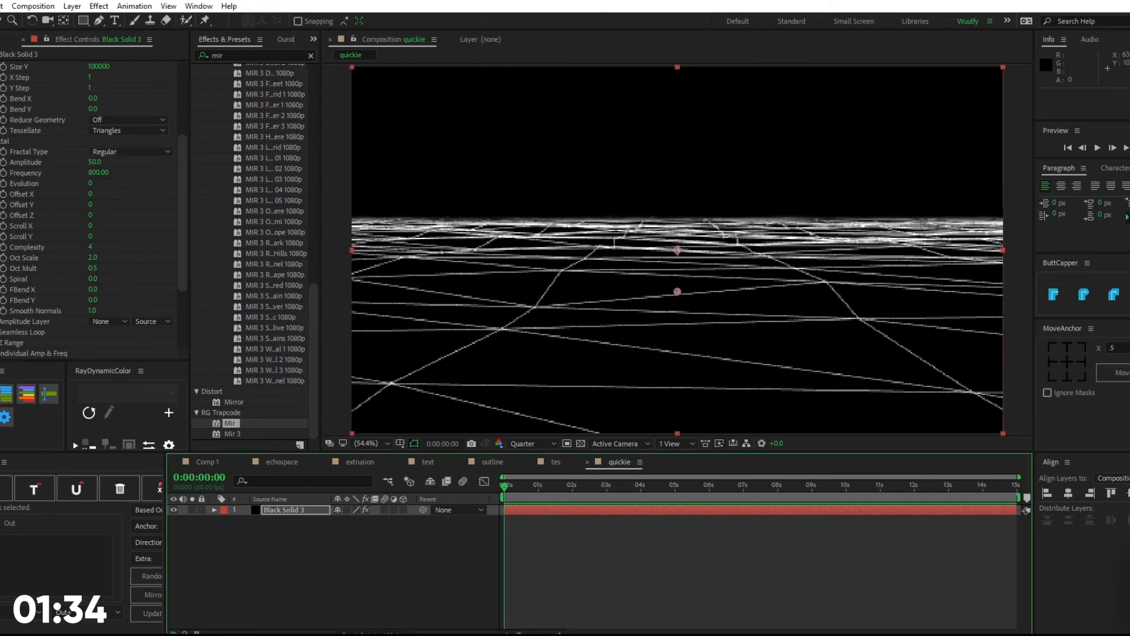
left_click_drag(91, 183, 126, 187)
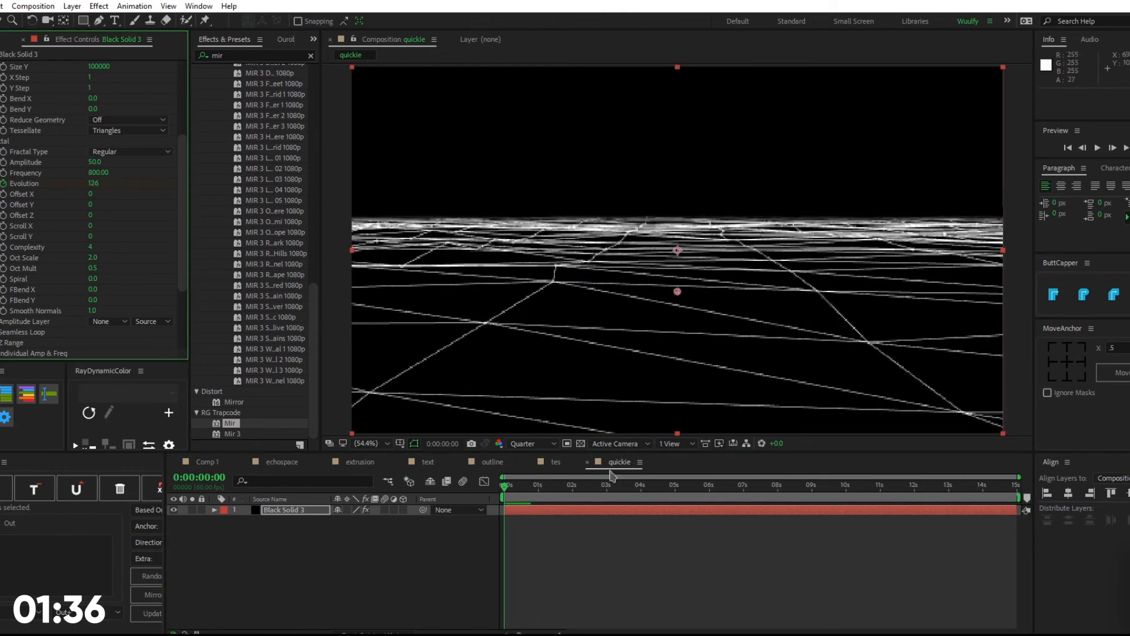
key("ctrl+z")
key("End")
left_click(110, 199)
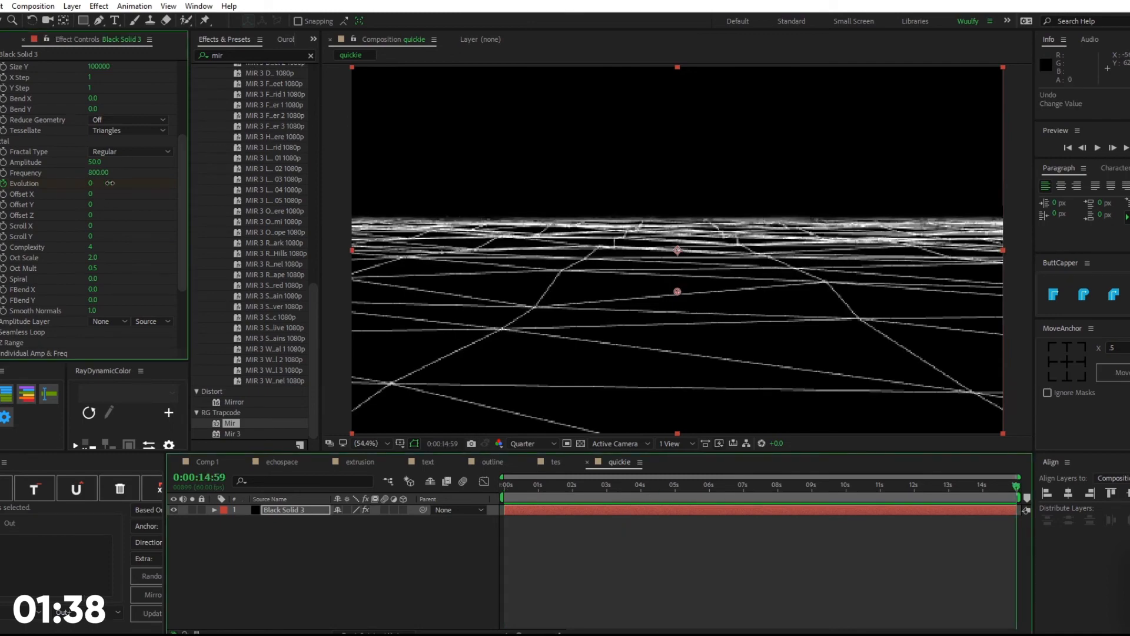
key("space")
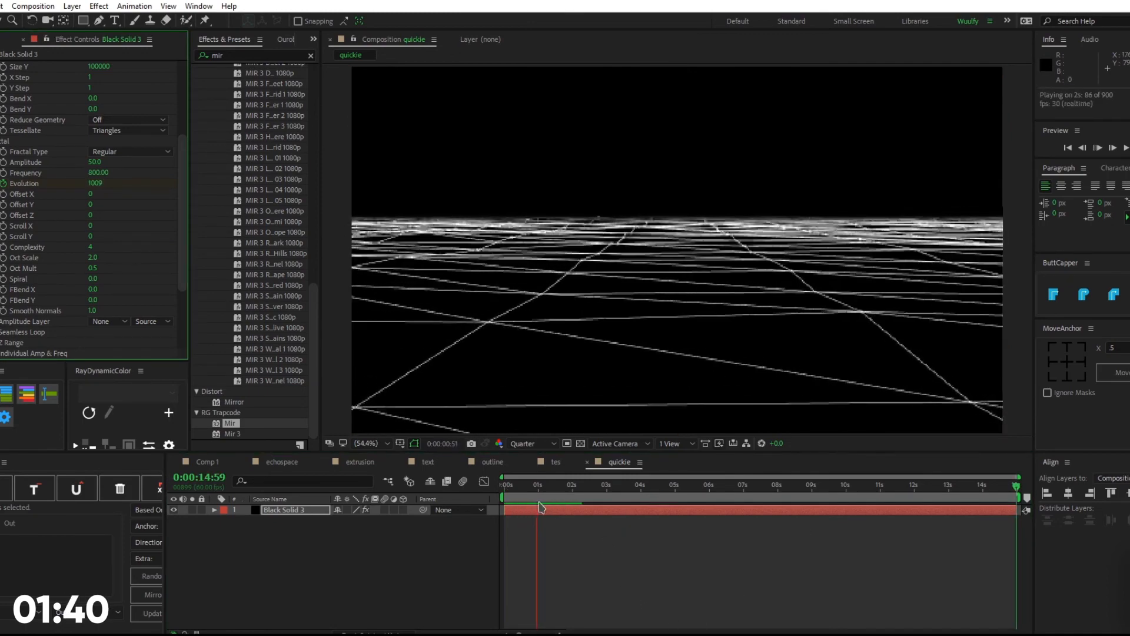
key("space")
Change the first Evolution keyframe to 325 and preview the slower movement.
left_click(88, 186)
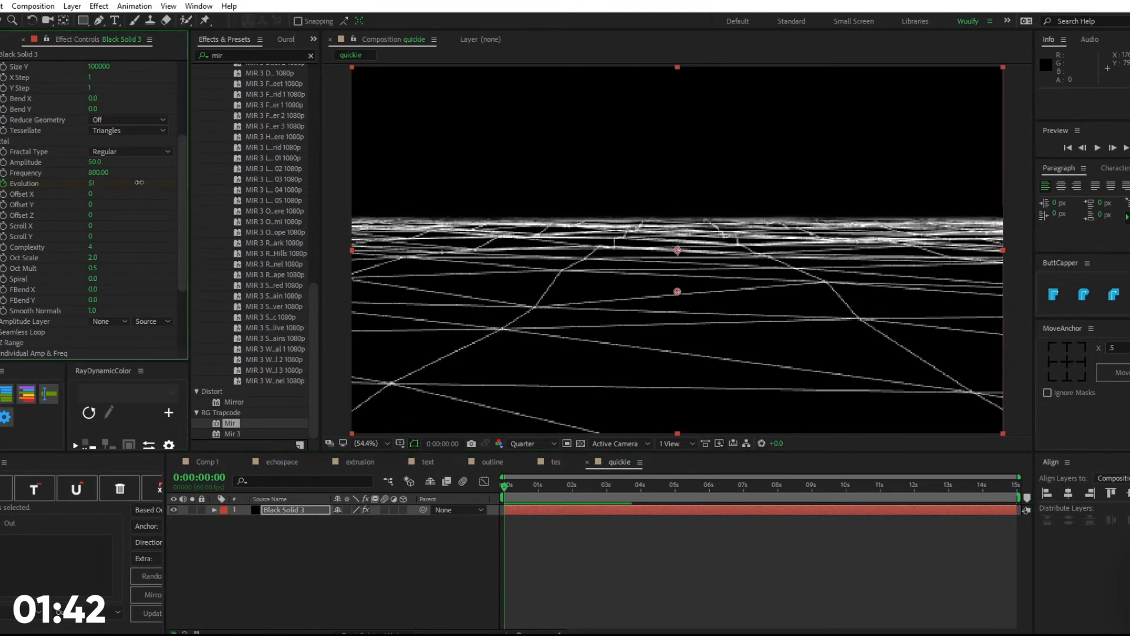
key("space")
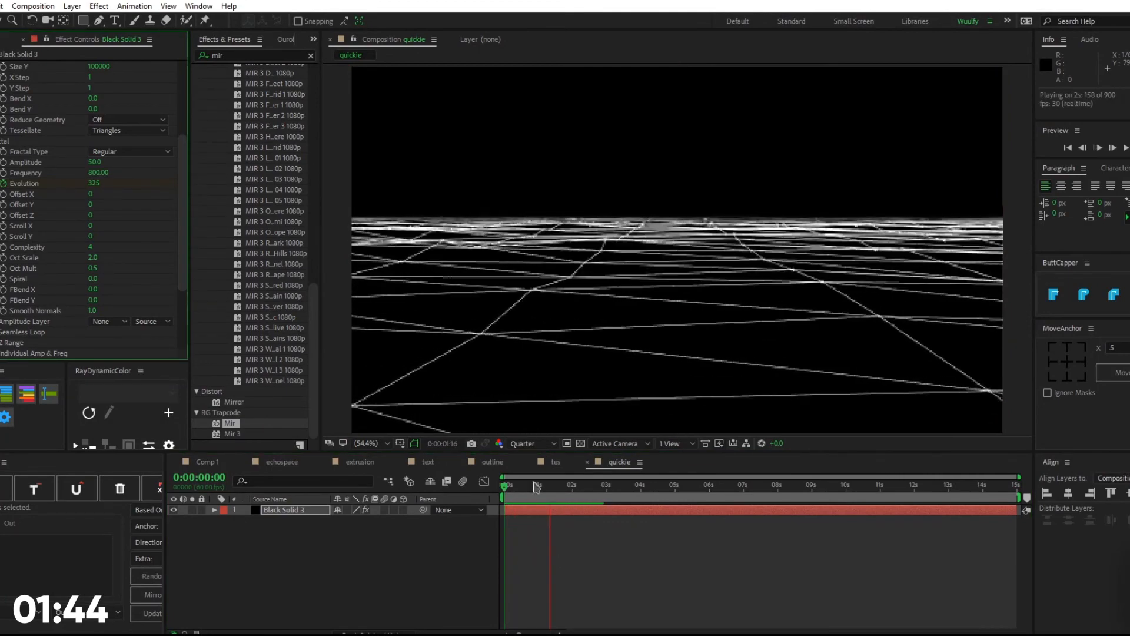
key("space")
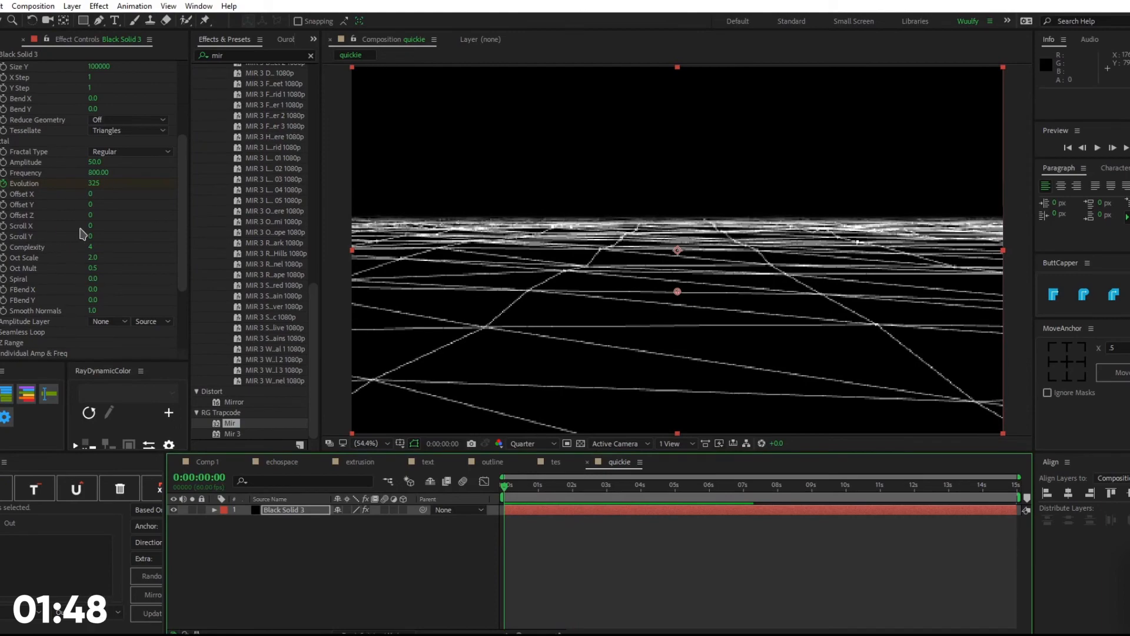
Keyframe the fractal's Scroll Y from 0 at the first frame to -7000 at the last frame, and preview it.
left_click_drag(92, 236, 176, 237)
key("ctrl+z")
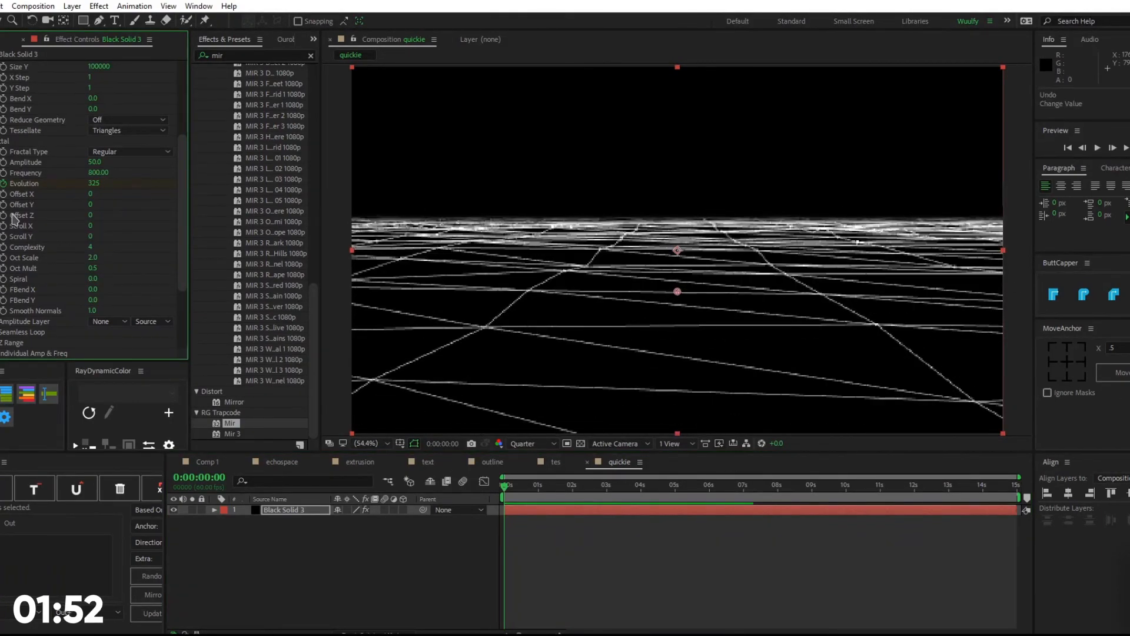
left_click(663, 499)
key("End")
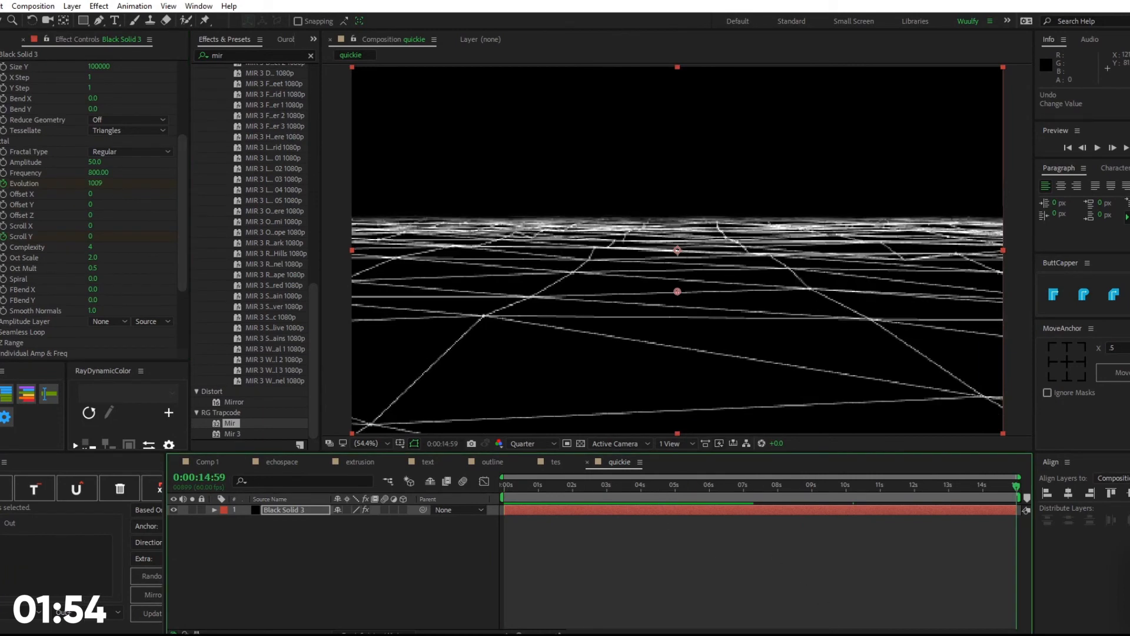
left_click_drag(90, 236, 226, 226)
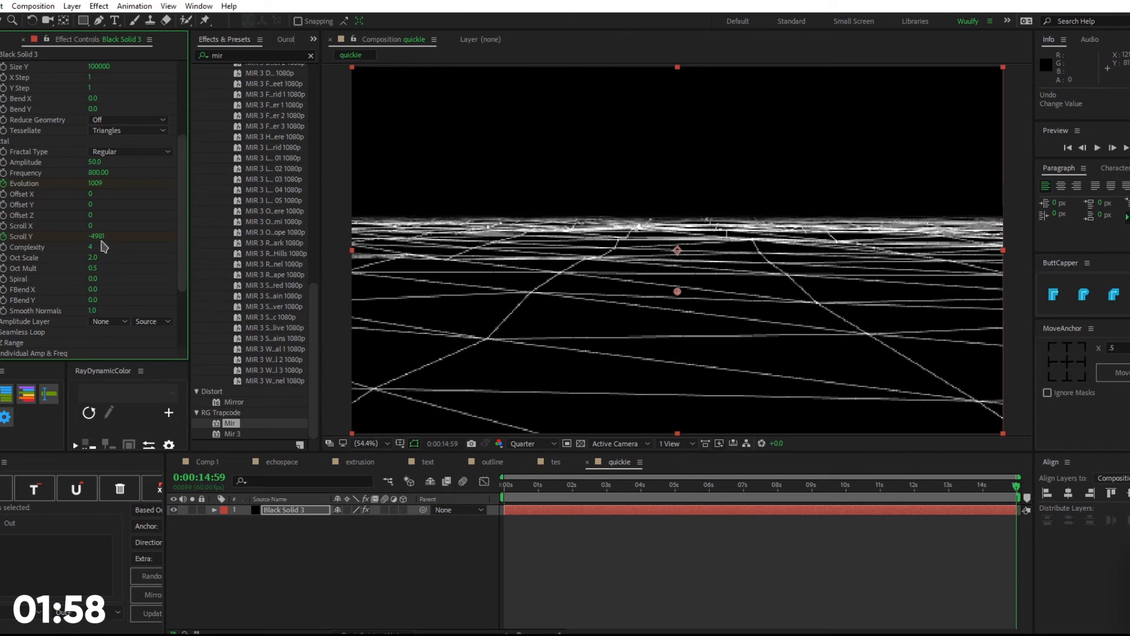
type("-7000")
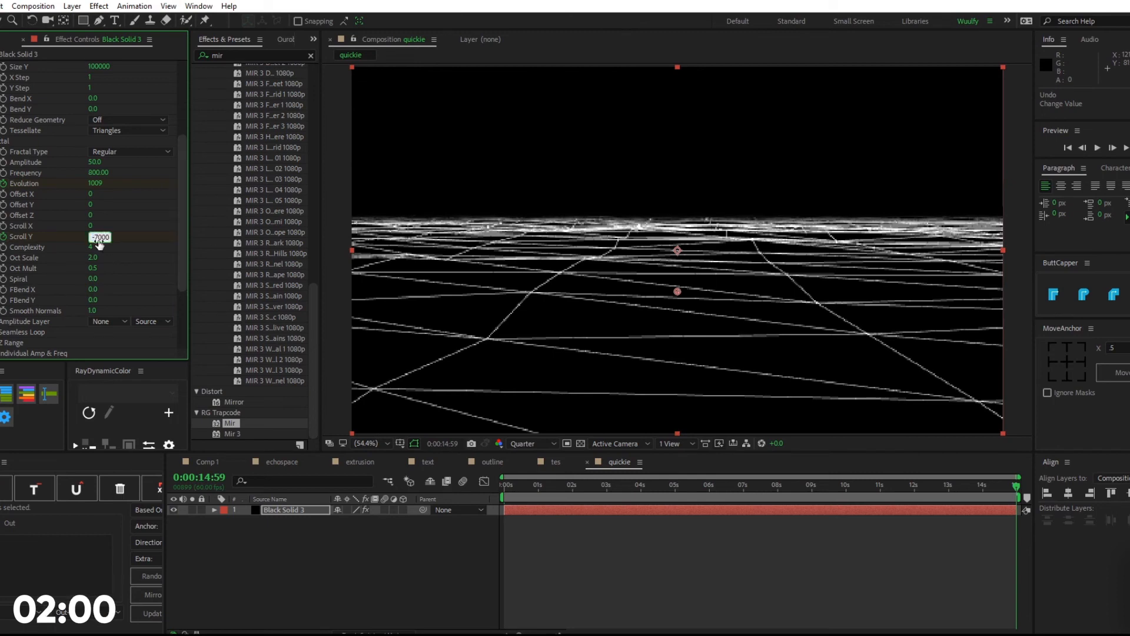
key("Return")
key("space")
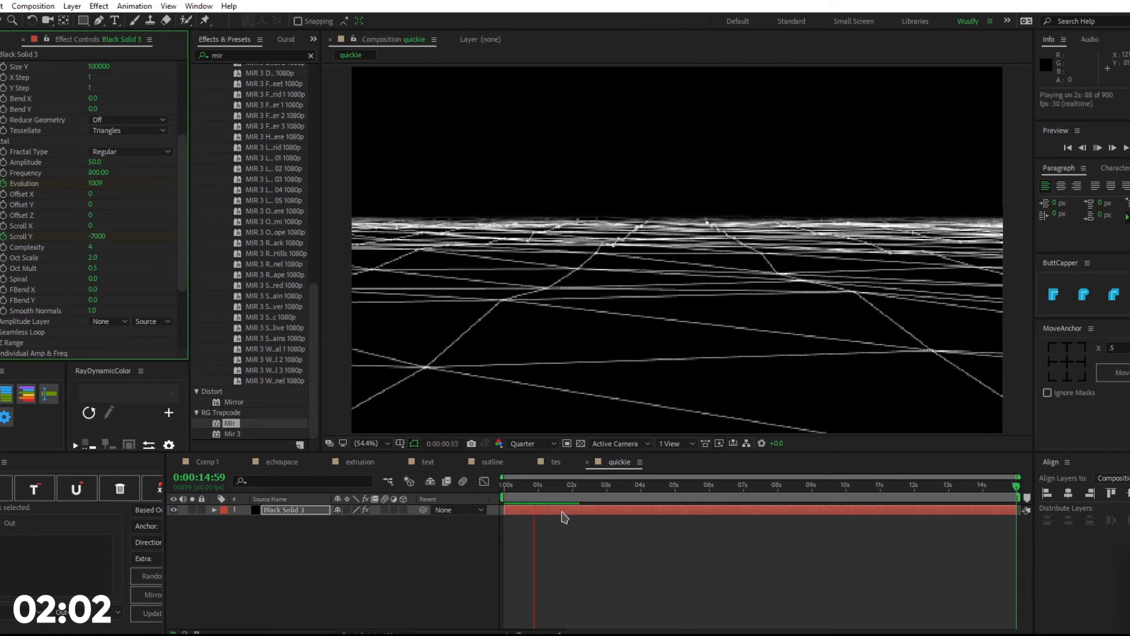
Try a different Scroll Y value on the keyframe at the last frame and preview the motion.
left_click(1017, 497)
left_click(96, 236)
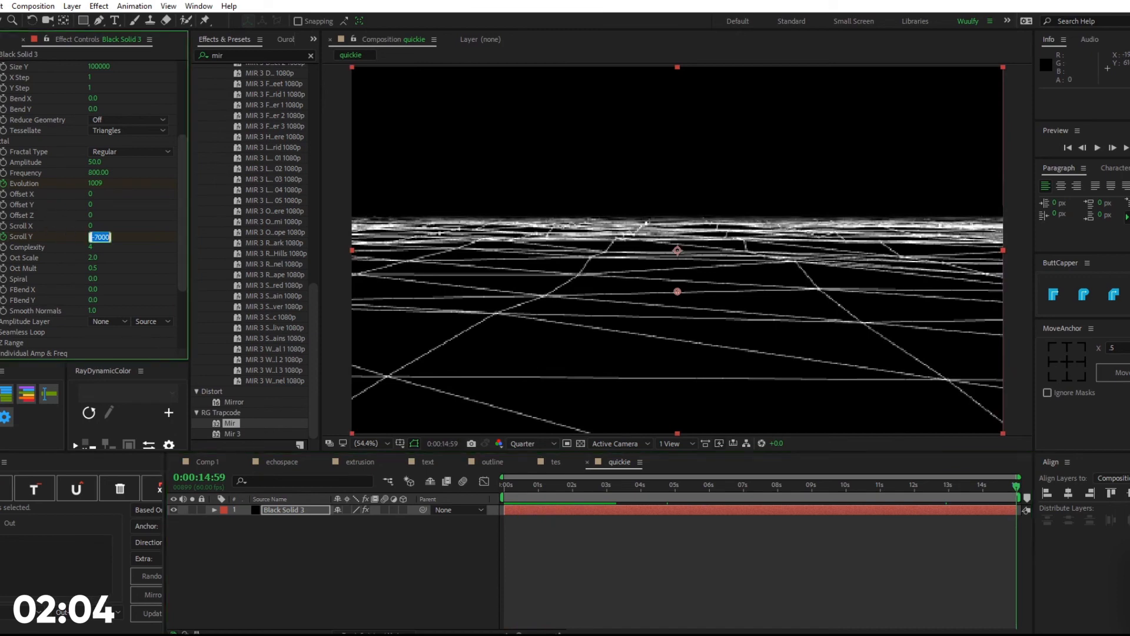
type("-100")
key("Return")
key("space")
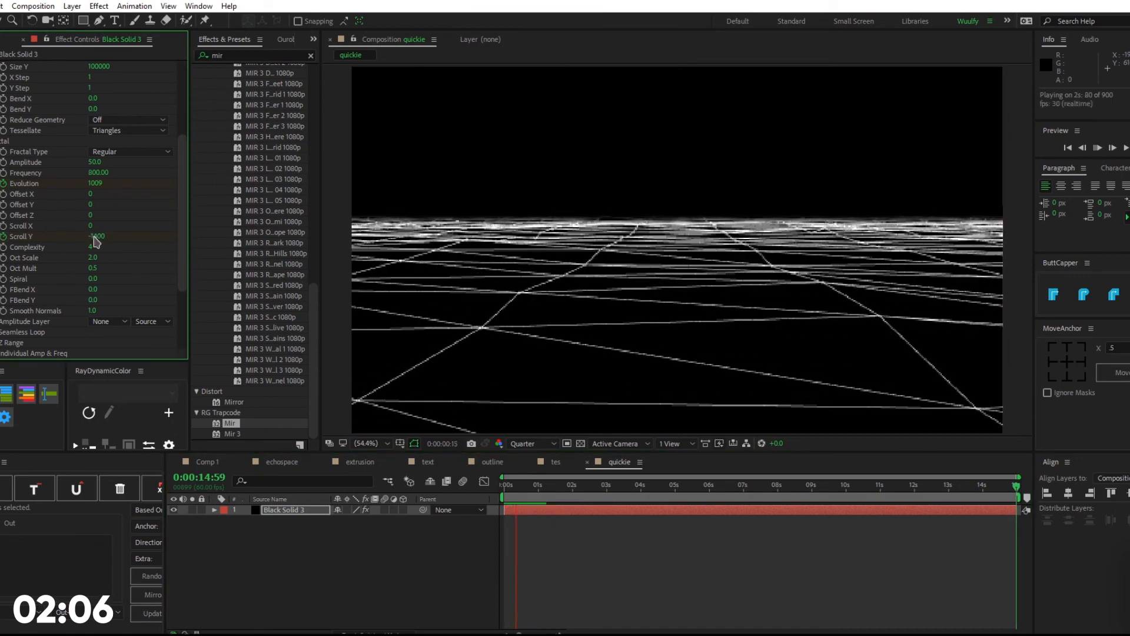
Set Scroll Y at the last frame to -14000 and preview the ground's movement.
key("space")
left_click_drag(677, 486, 1017, 486)
left_click(94, 236)
type("-1400")
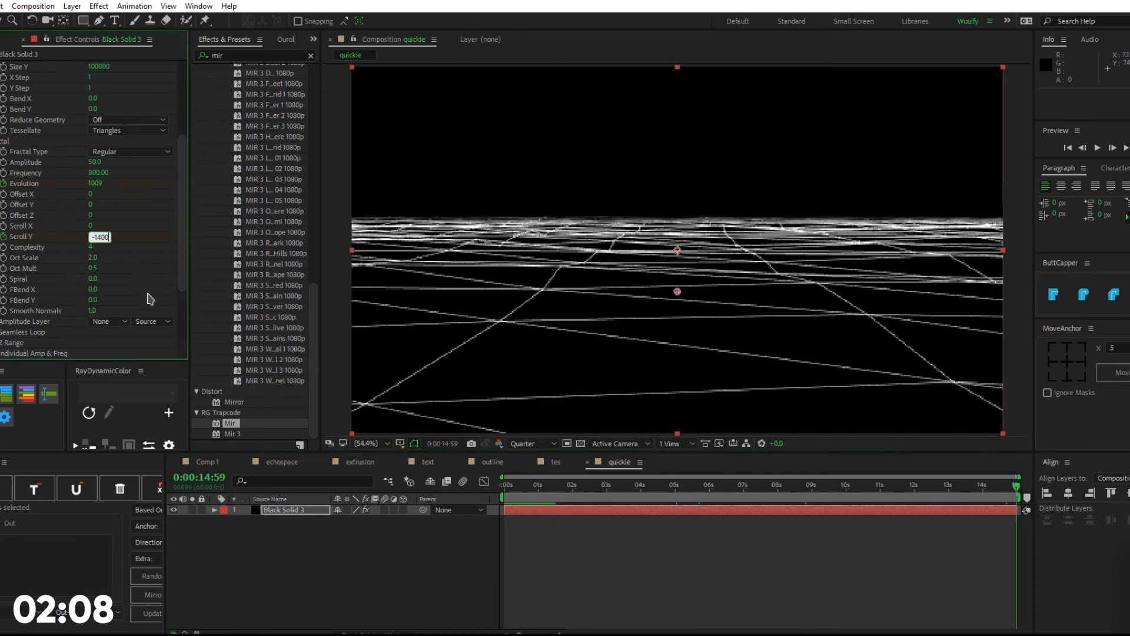
type("0")
key("Return")
key("space")
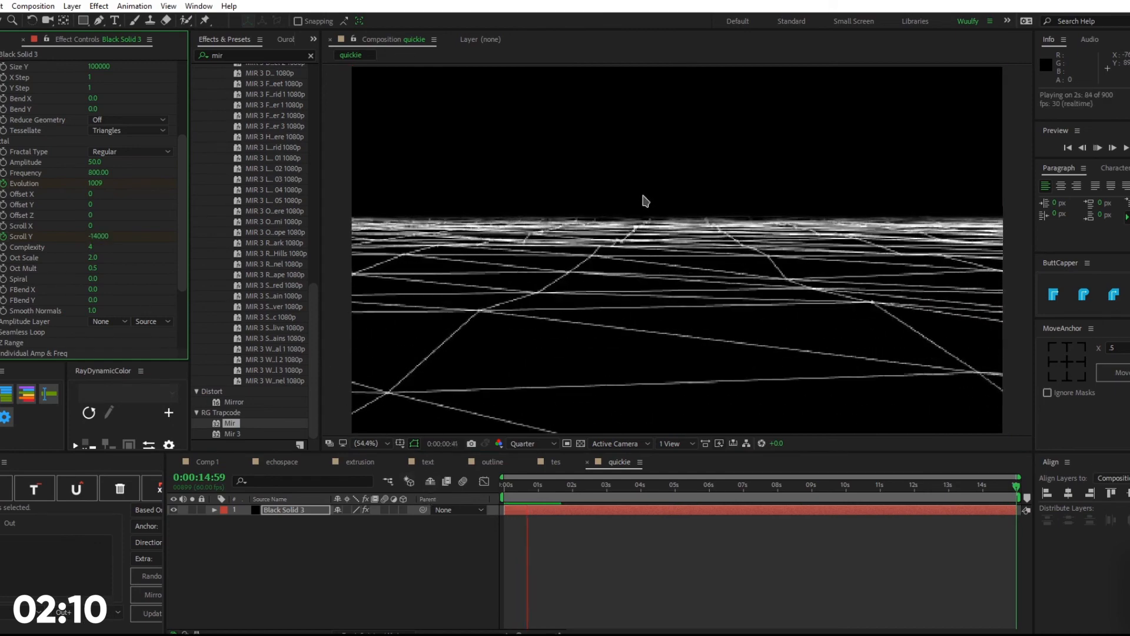
key("space")
Set Mir's Vertices X to 195 and Vertices Y to 194, with Tessellate set to Quads.
scroll(94, 218, "up", 5)
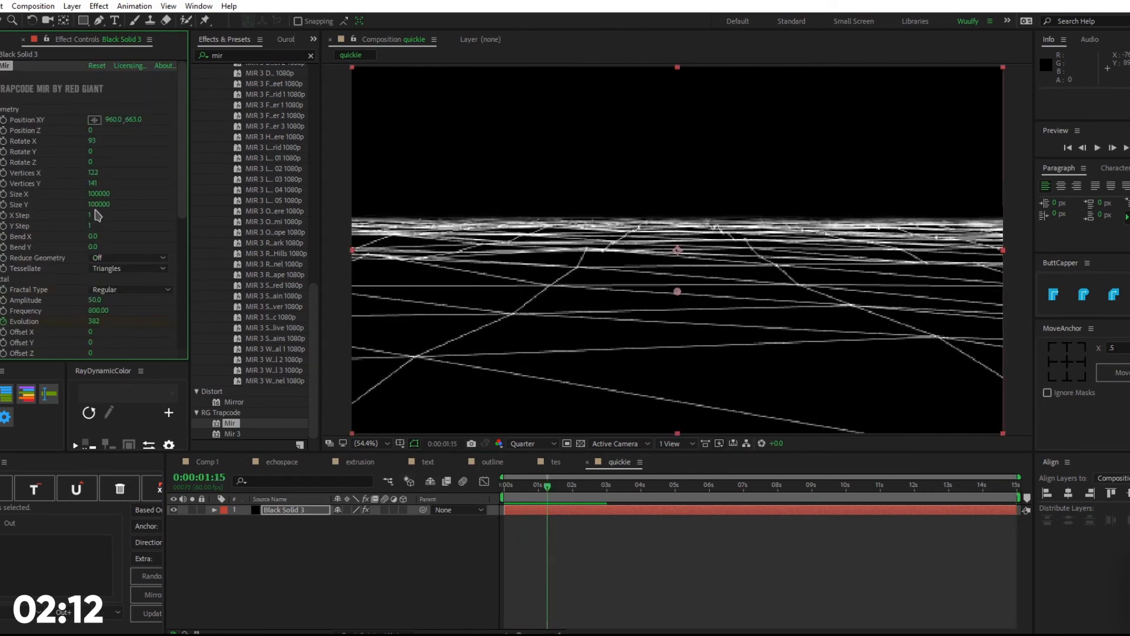
left_click_drag(93, 173, 106, 173)
left_click_drag(125, 172, 139, 173)
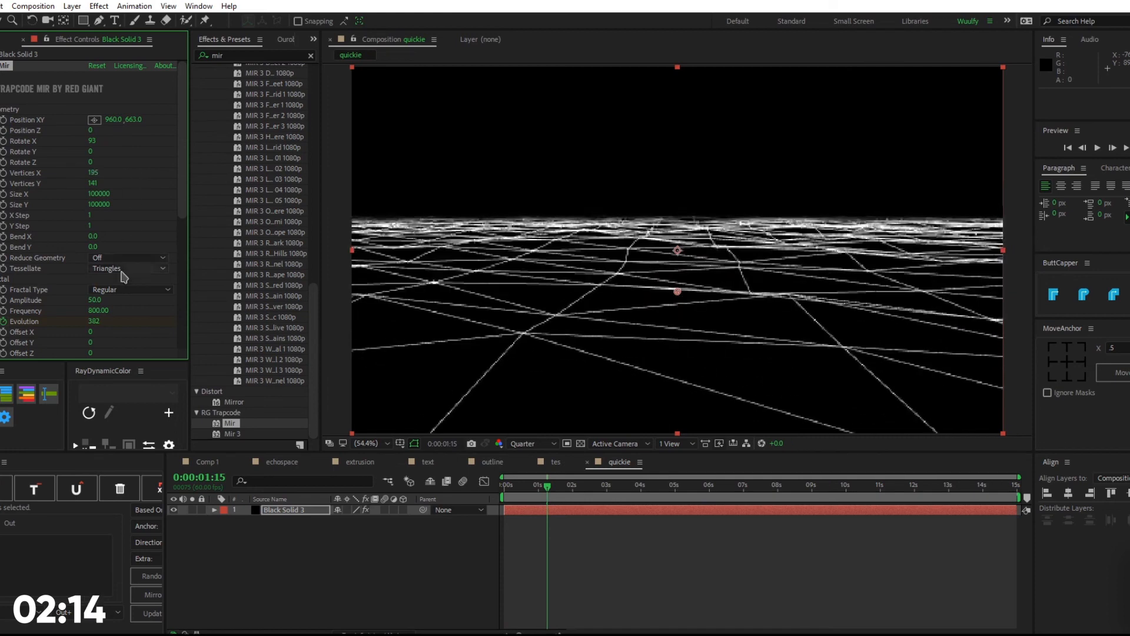
left_click(117, 269)
left_click(119, 296)
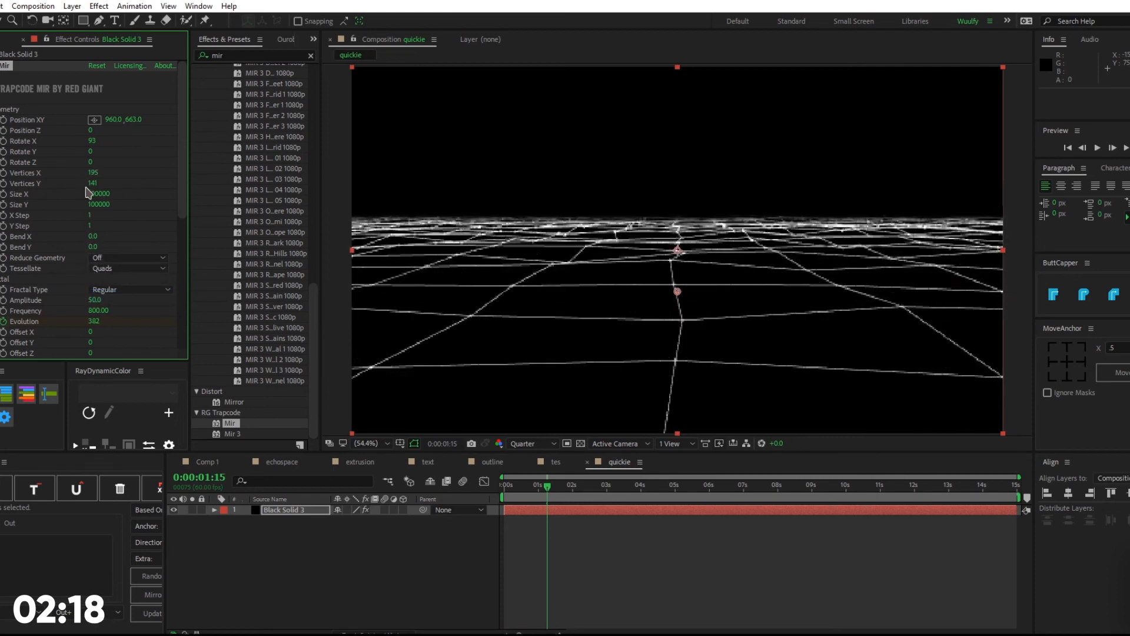
left_click_drag(93, 183, 123, 183)
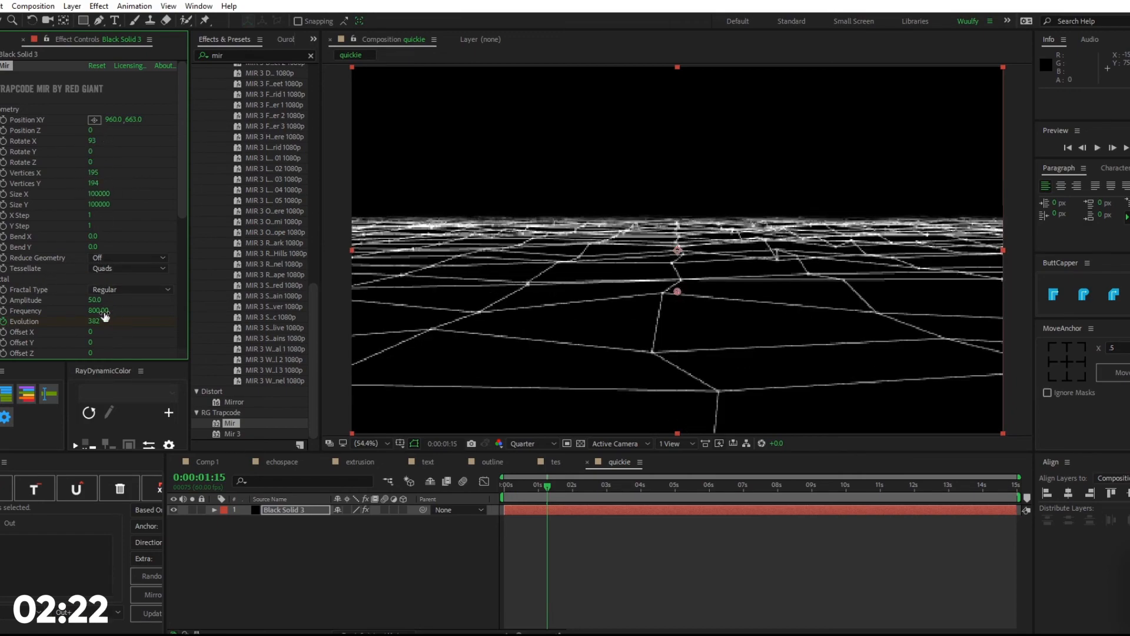
Set the Mir fractal's Amplitude to 221 and Frequency to 17.
mouse_move(94, 300)
left_mouse_down()
mouse_move(187, 304)
mouse_move(97, 304)
mouse_move(62, 310)
mouse_move(95, 316)
mouse_move(50, 323)
left_mouse_up()
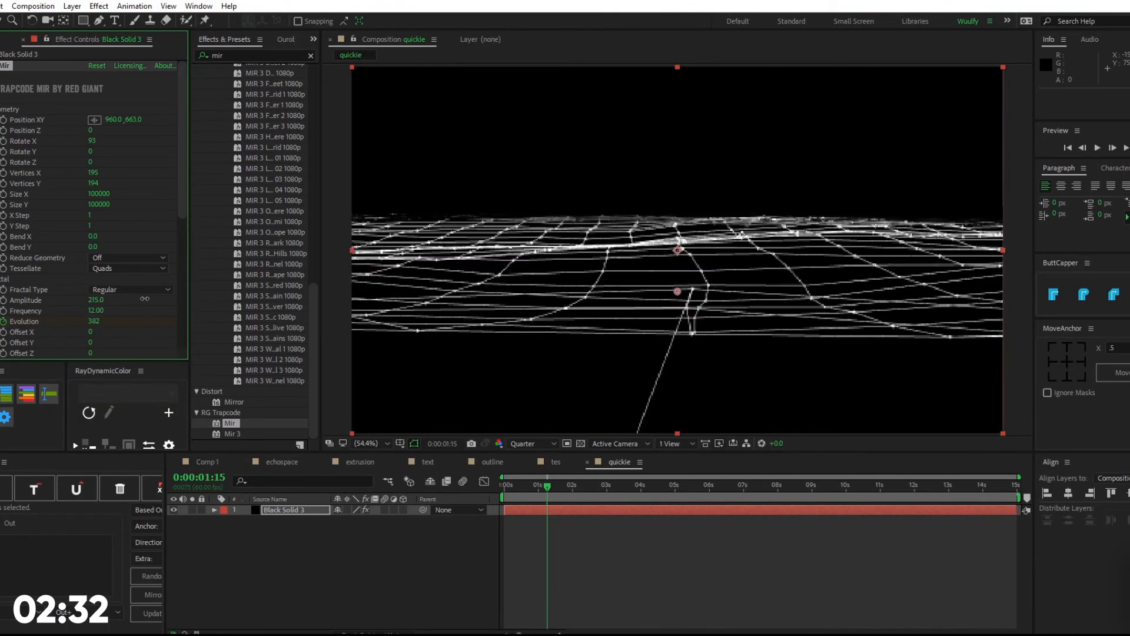
left_click_drag(170, 299, 97, 312)
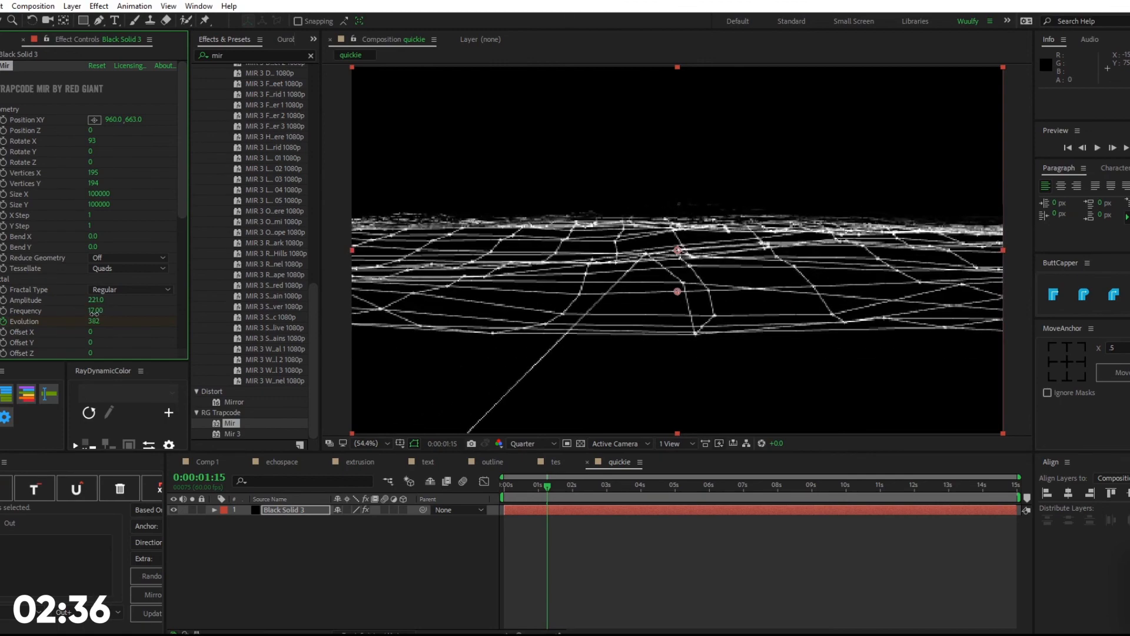
Try turning the Mir mesh to 90 on Rotate Z, undo the rotation and preview the ground.
mouse_move(82, 153)
left_mouse_down()
mouse_move(67, 156)
mouse_move(133, 164)
mouse_move(91, 165)
left_mouse_up()
key("ctrl+z")
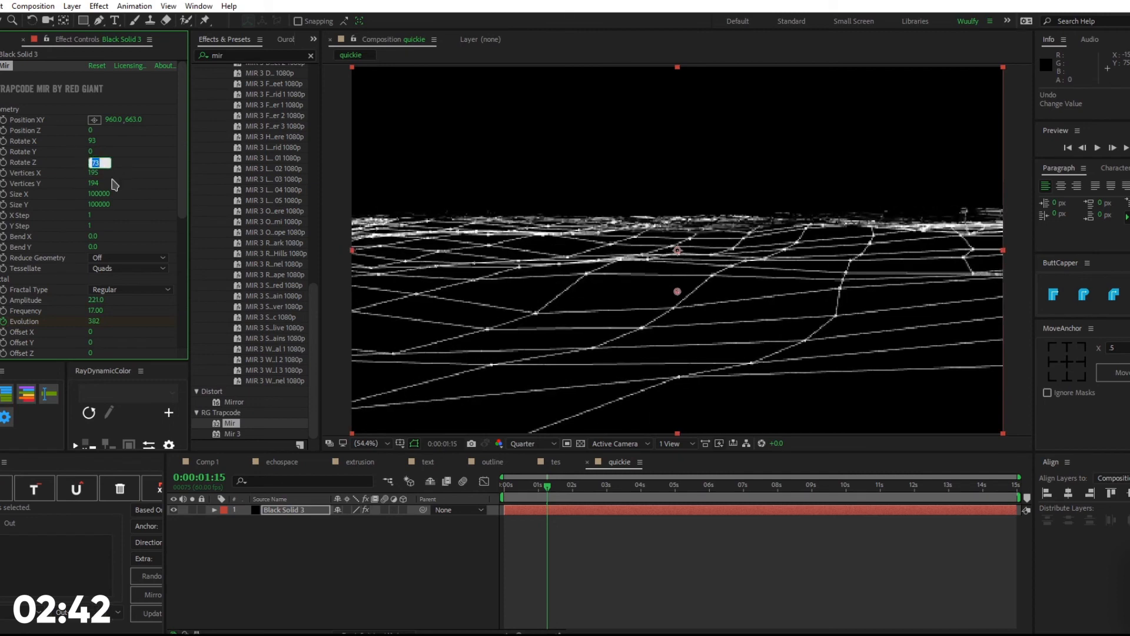
type("0")
key("Return")
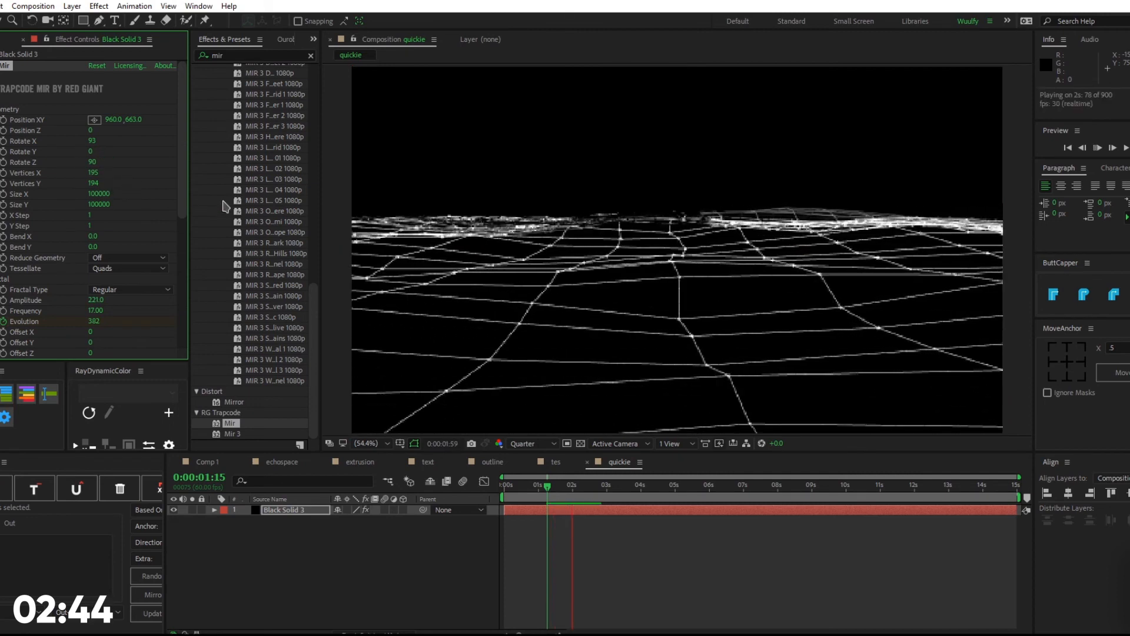
key("ctrl+z")
key("space")
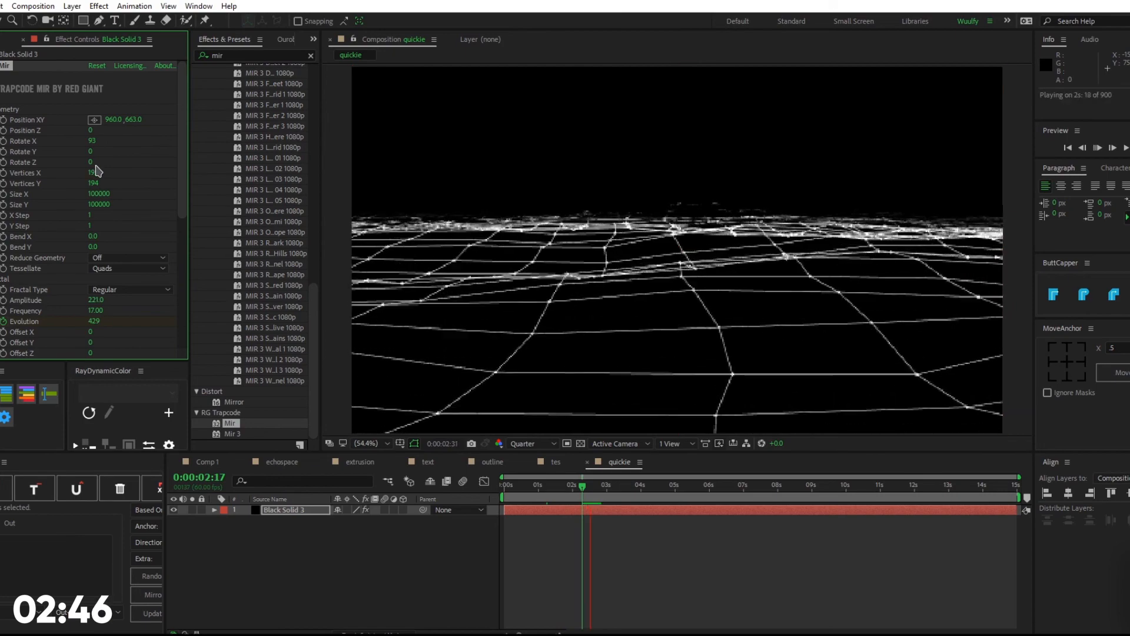
Set the Mir fractal's Amplitude to 320 and preview the ground's movement.
left_click_drag(101, 300, 197, 335)
key("space")
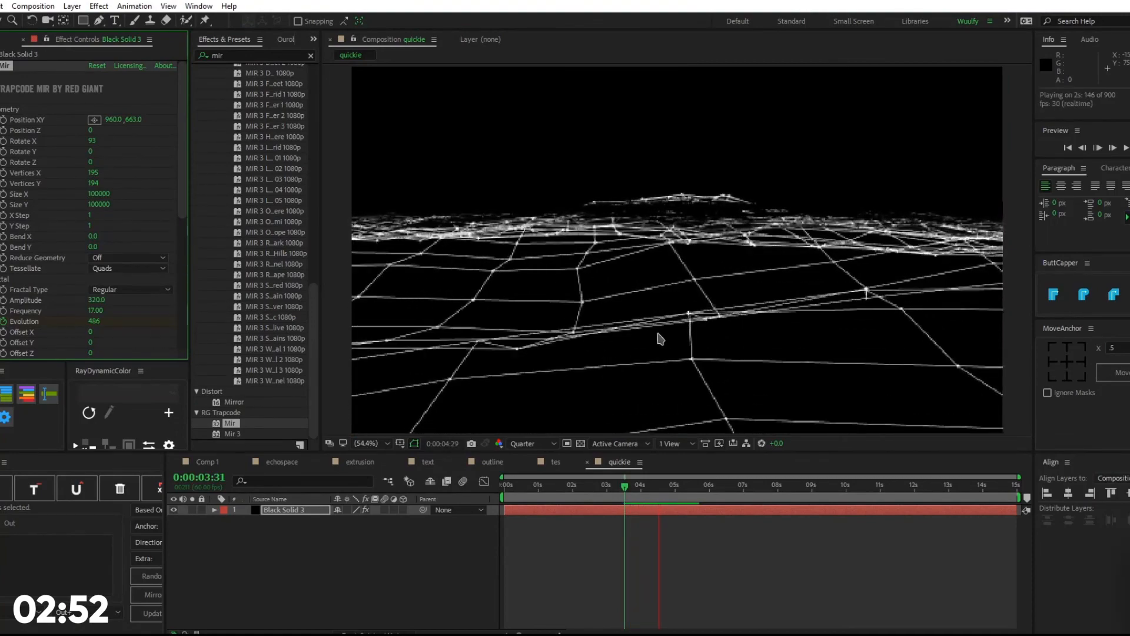
key("space")
Turn off the Second Pass in Mir's shader settings so the ground is drawn only as points.
scroll(103, 302, "down", 4)
scroll(106, 303, "down", 4)
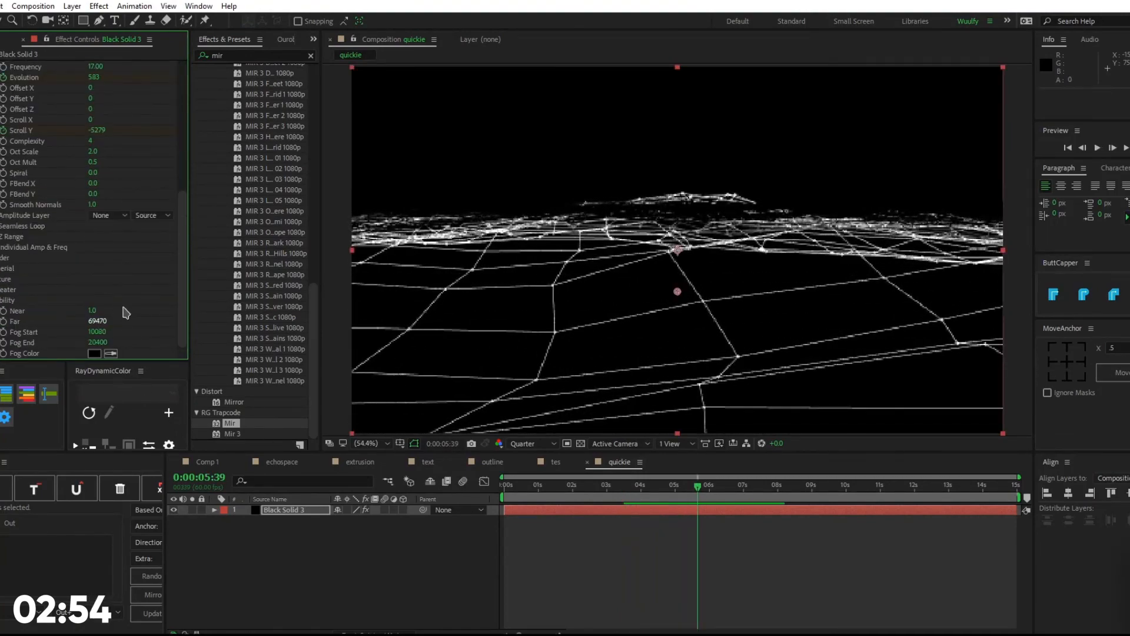
left_click(1, 258)
scroll(36, 258, "down", 3)
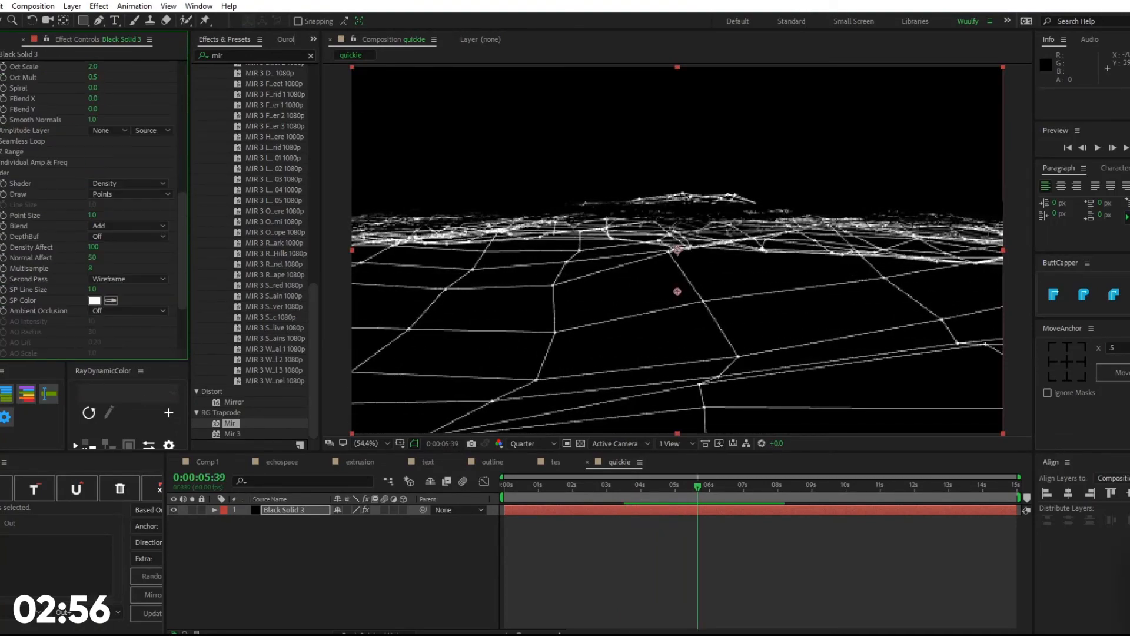
left_click(130, 194)
left_click(132, 280)
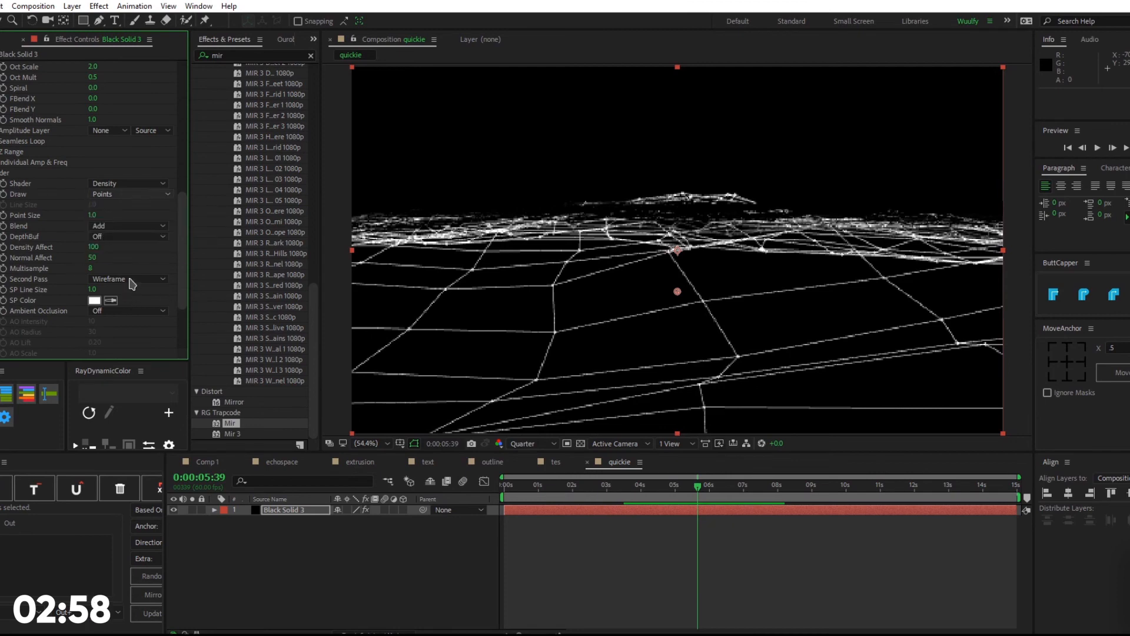
left_click(132, 279)
left_click(133, 292)
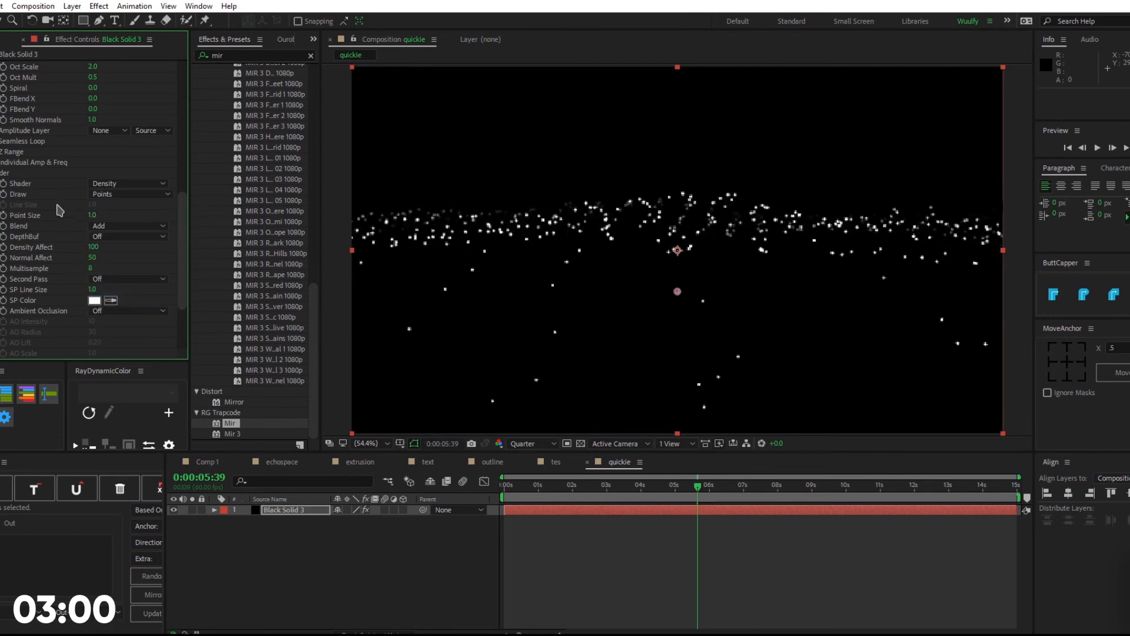
Increase the Mir mesh density to 1904 for Vertices X and 1124 for Vertices Y.
scroll(82, 188, "up", 10)
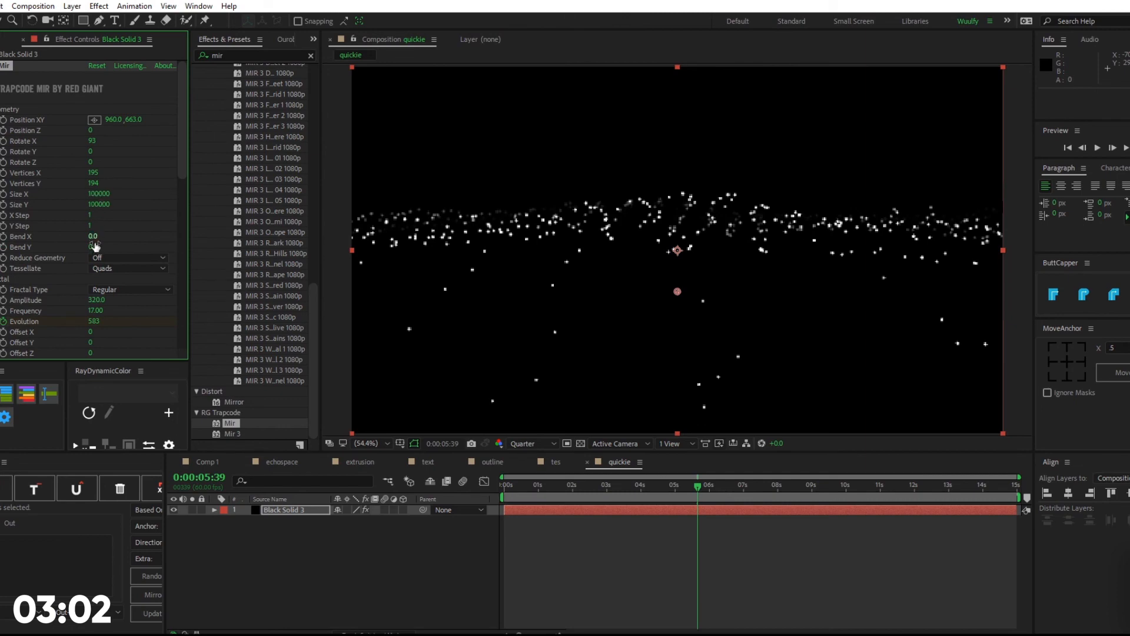
left_click_drag(111, 175, 722, 183)
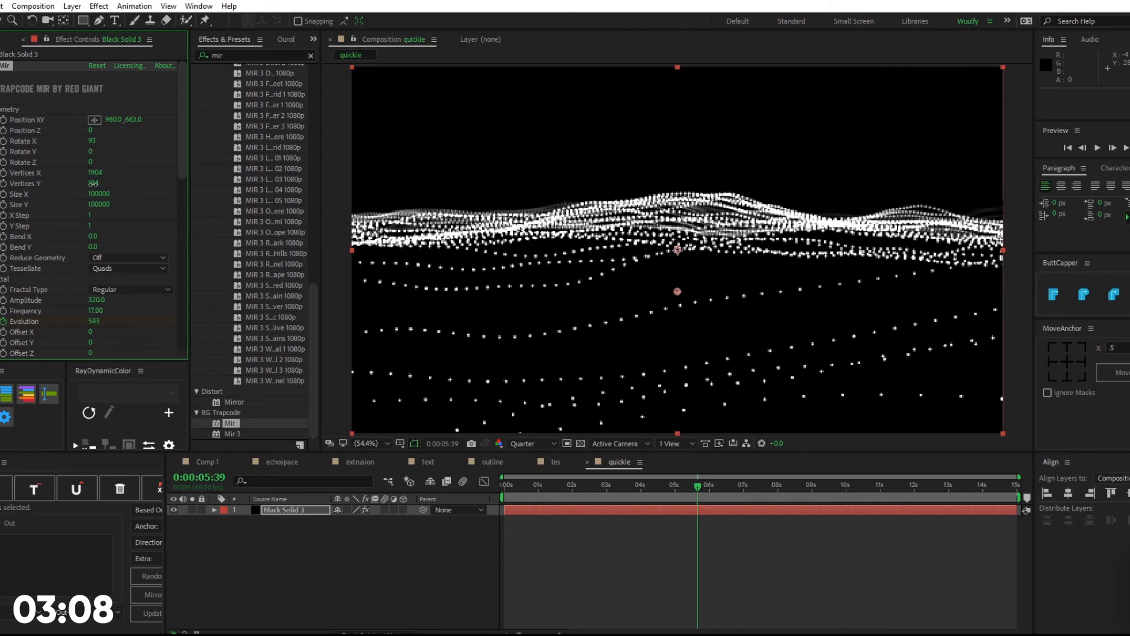
left_click_drag(93, 183, 683, 198)
Try previewing the point ground at Full resolution.
left_click(533, 443)
left_click(529, 477)
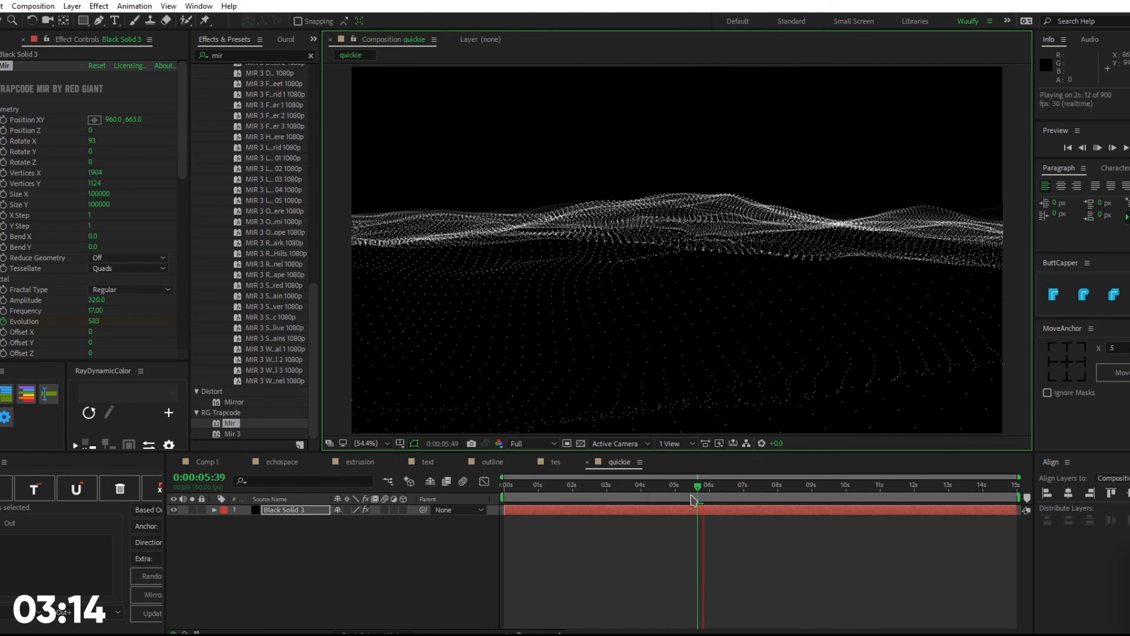
key("space")
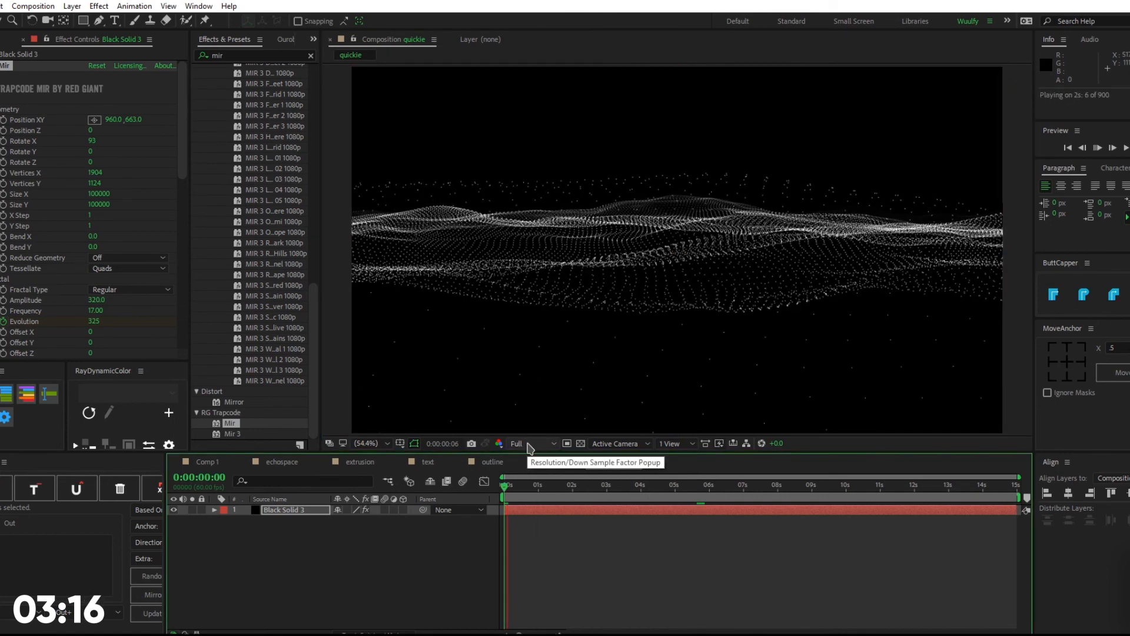
Set the composition's preview resolution to Half and preview the ground from the first frame.
left_click(530, 444)
left_click(533, 486)
key("space")
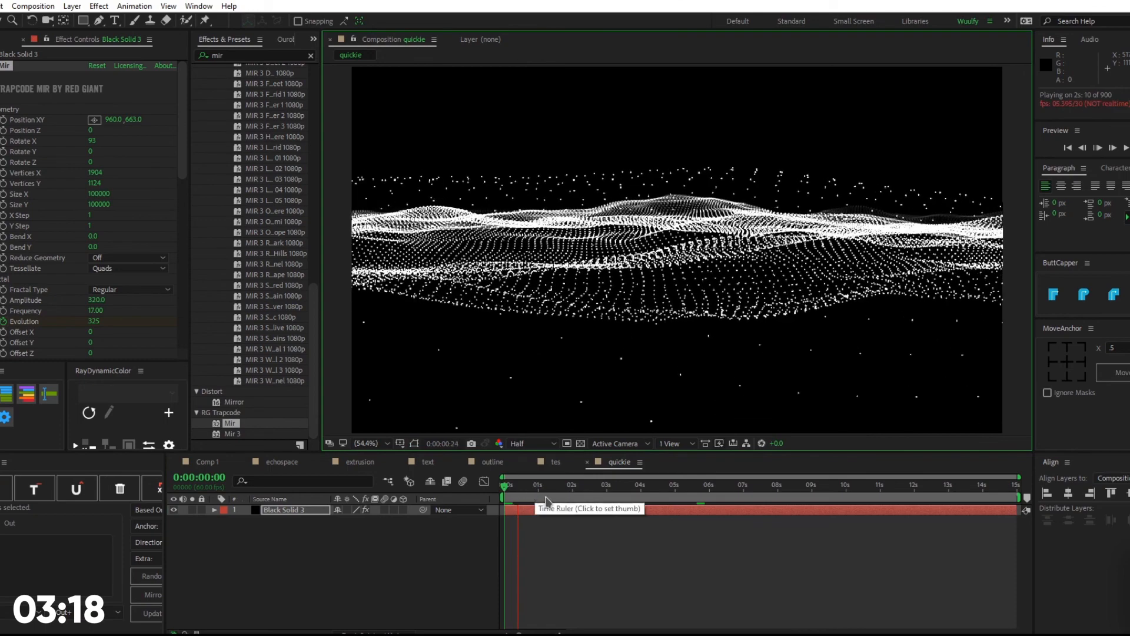
left_click_drag(563, 487, 496, 504)
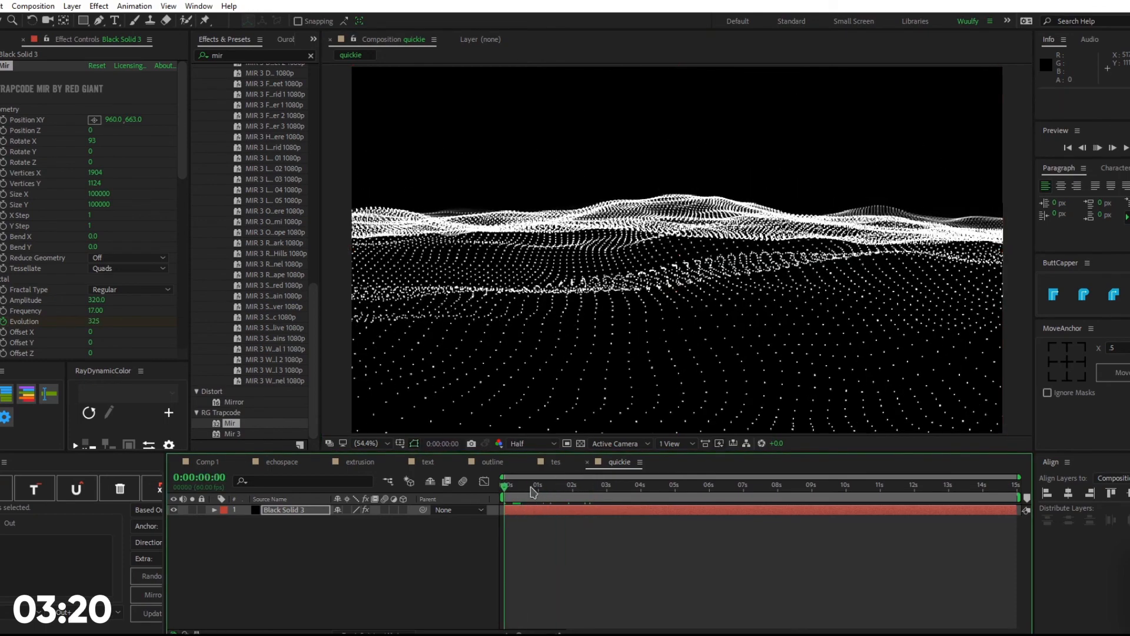
key("space")
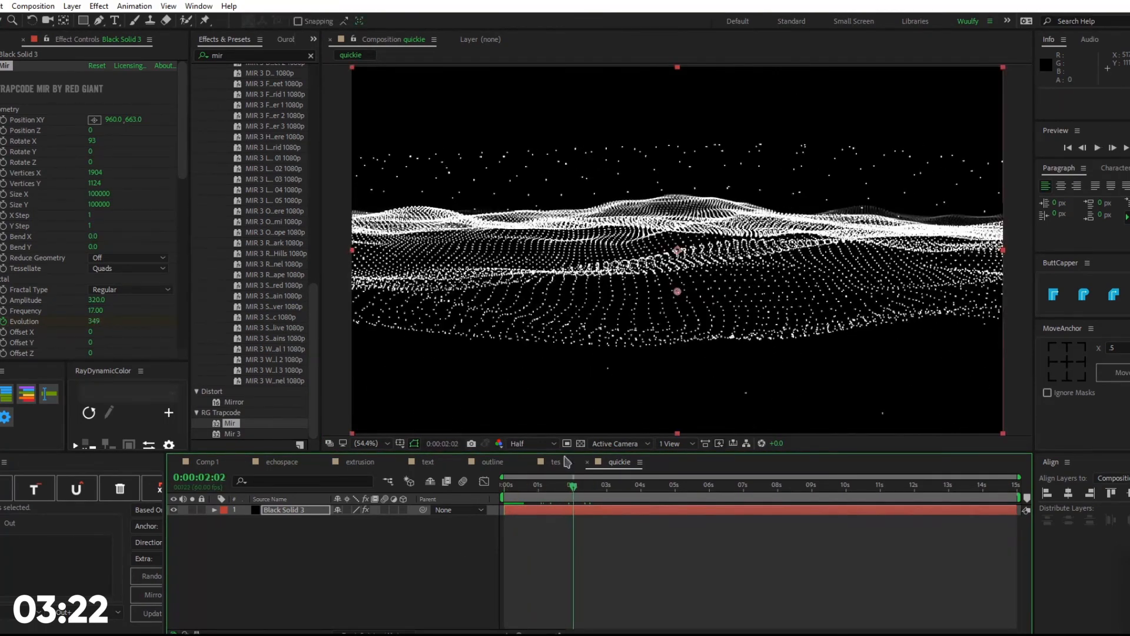
Apply Hue/Saturation to the ground layer with Colorize enabled, Colorize Saturation at 100 and Colorize Hue at 161°.
double_click(256, 55)
type("hue")
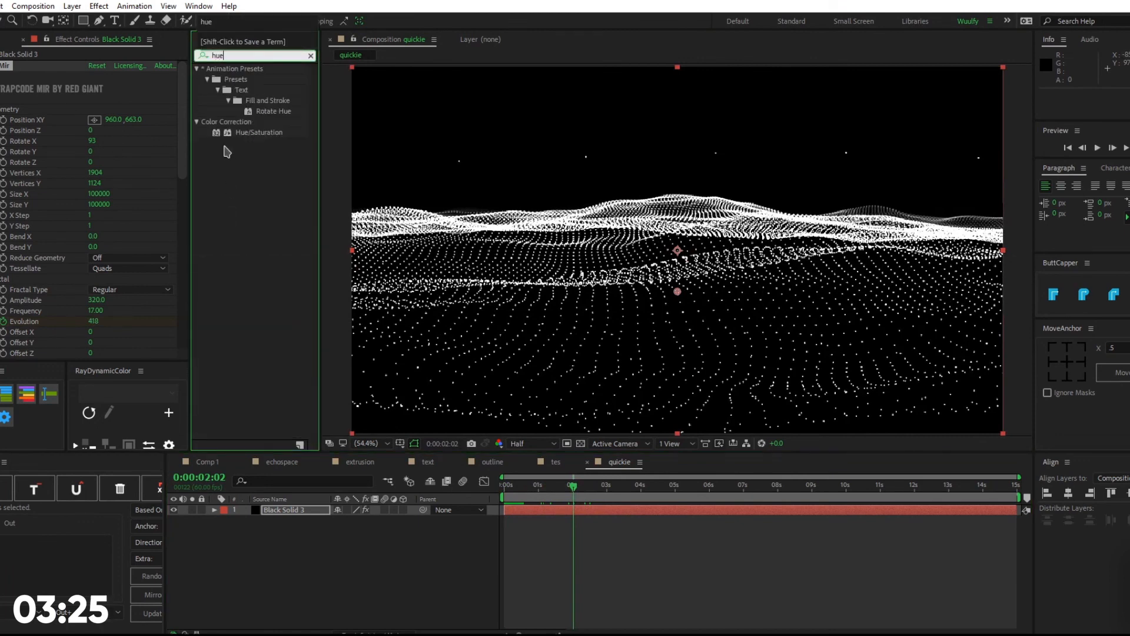
double_click(244, 133)
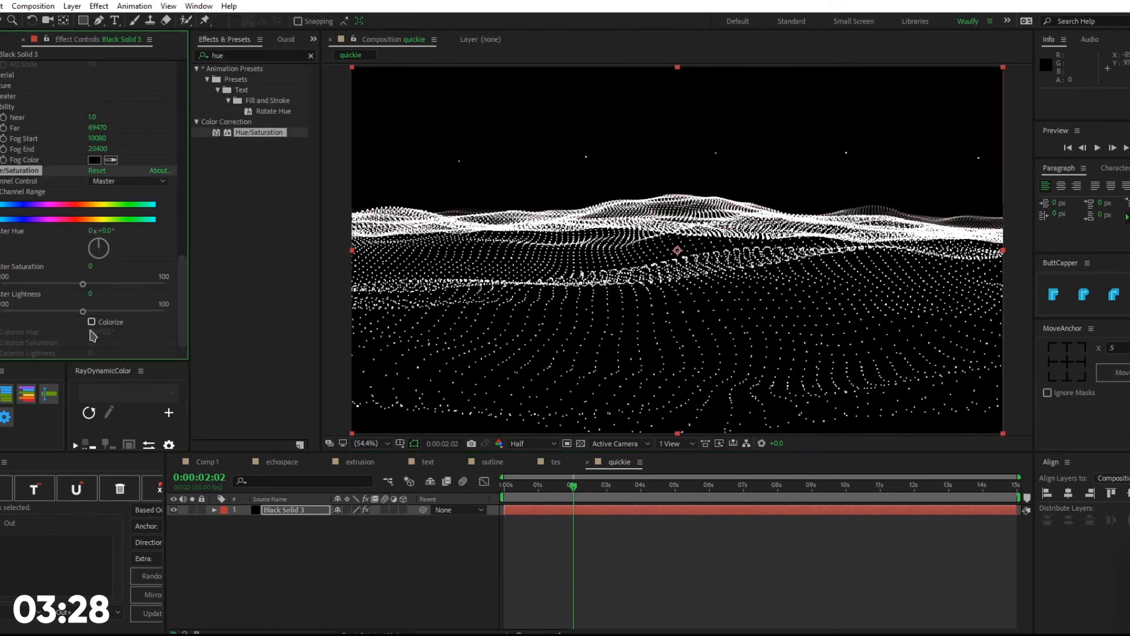
left_click(91, 321)
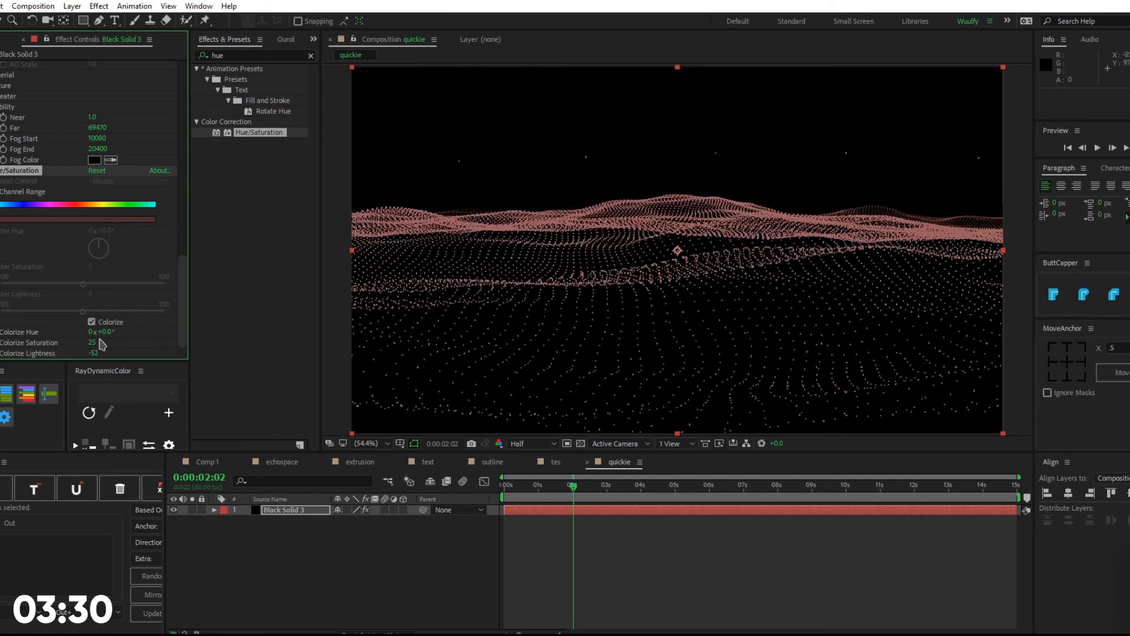
left_click_drag(101, 343, 178, 341)
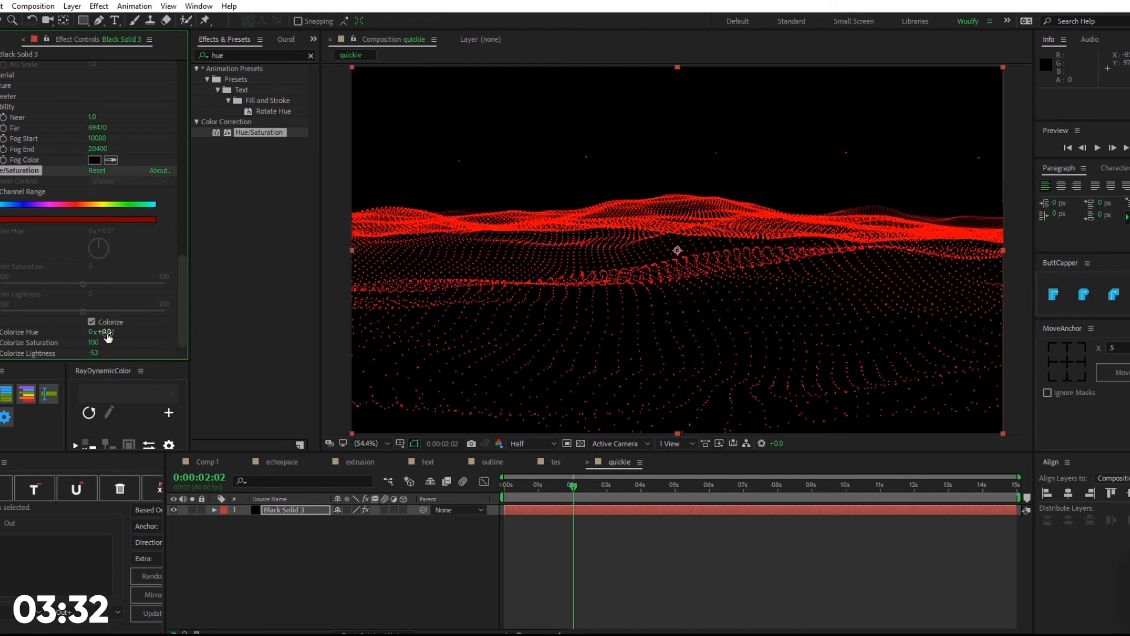
left_click_drag(108, 336, 204, 331)
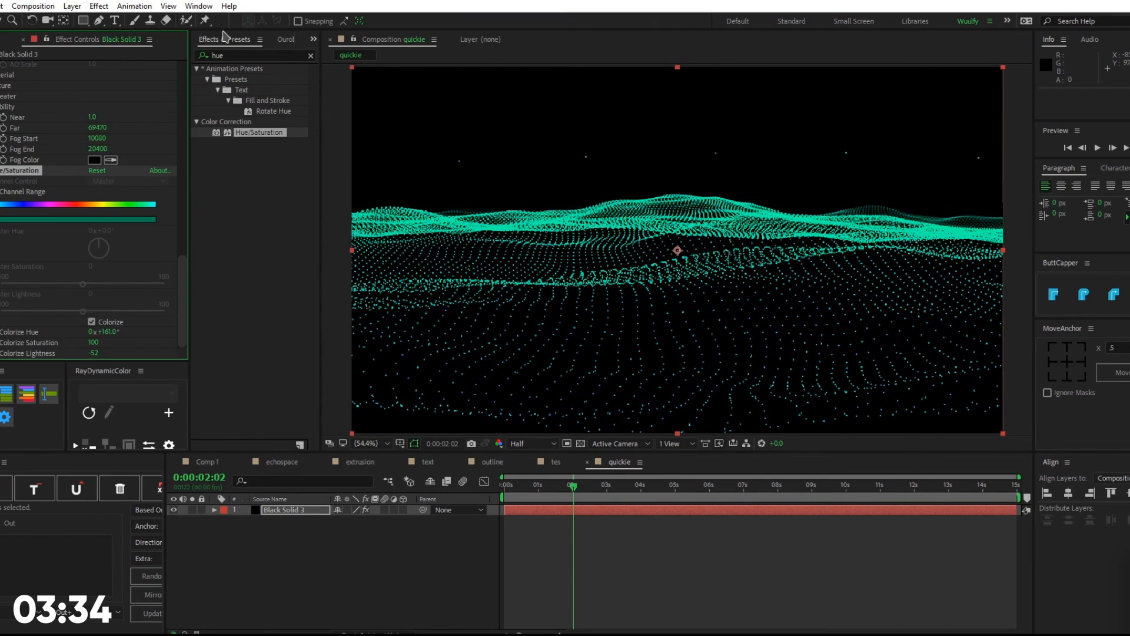
Apply the Stylize Glow effect to the ground layer and set its Glow Radius to 286.
double_click(249, 55)
type("glow")
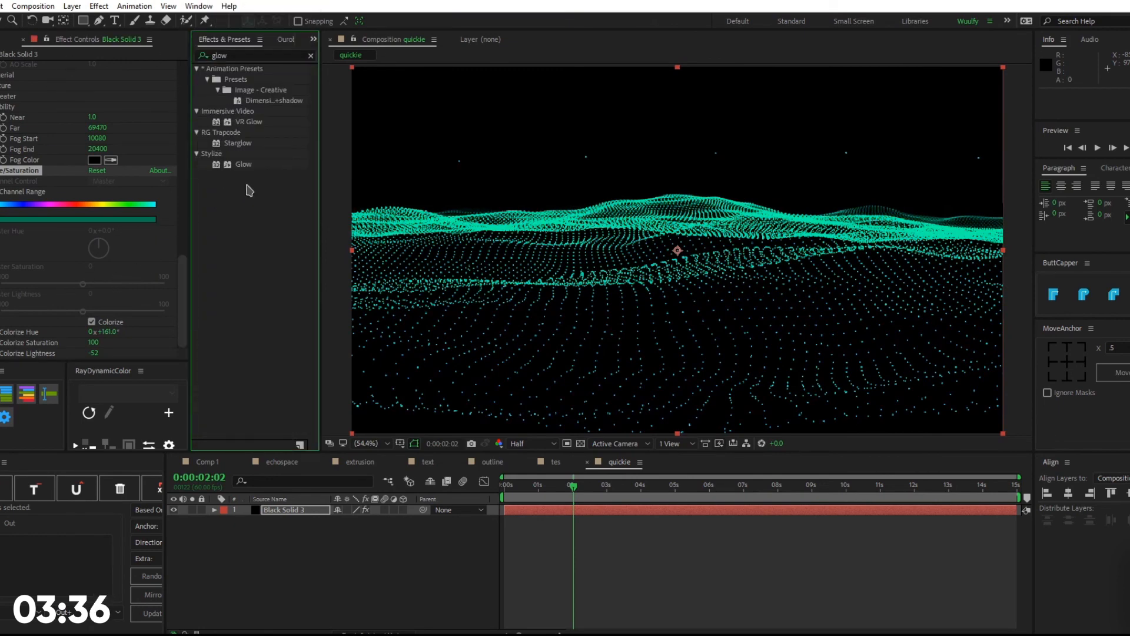
double_click(269, 163)
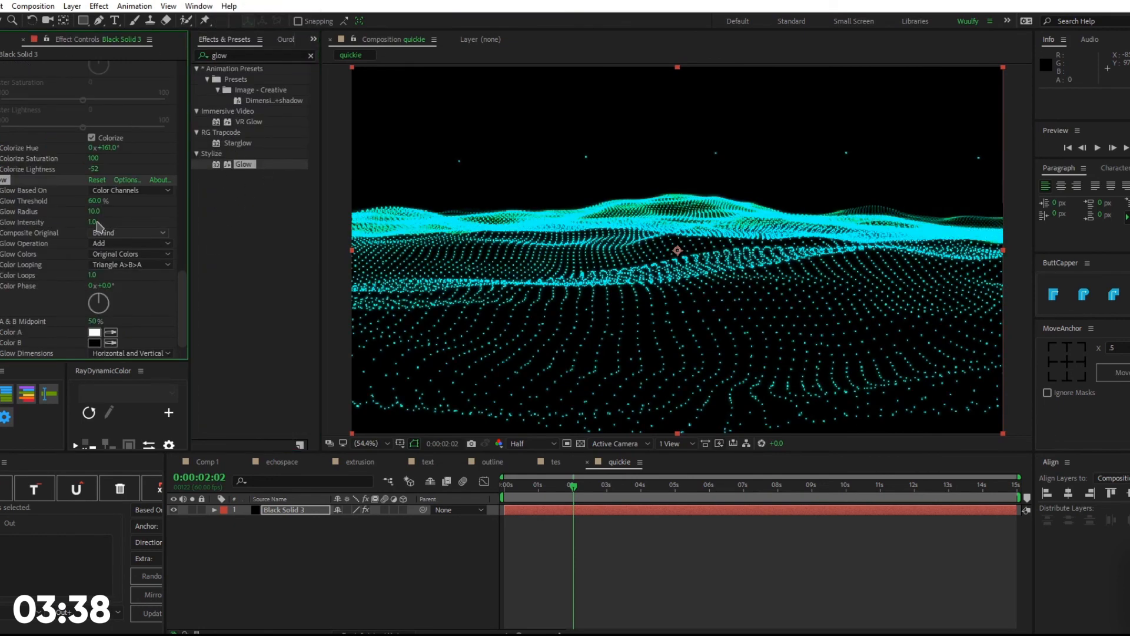
left_click_drag(94, 211, 217, 214)
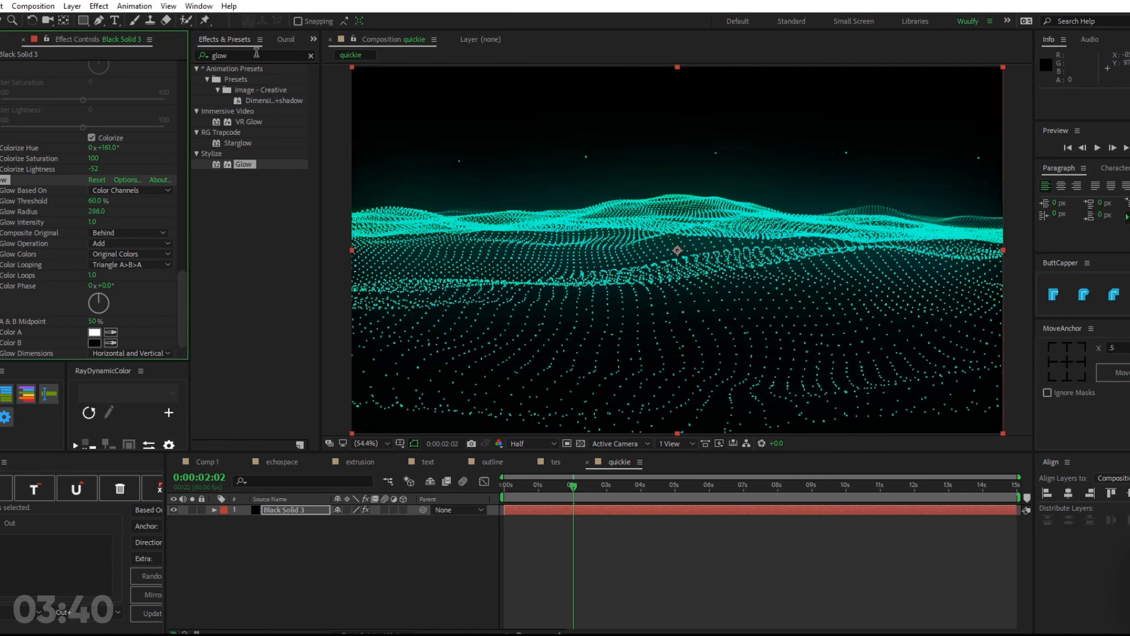
Apply Trapcode Shine to the ground layer and expand its Colorize settings.
double_click(256, 53)
type("shine")
double_click(233, 78)
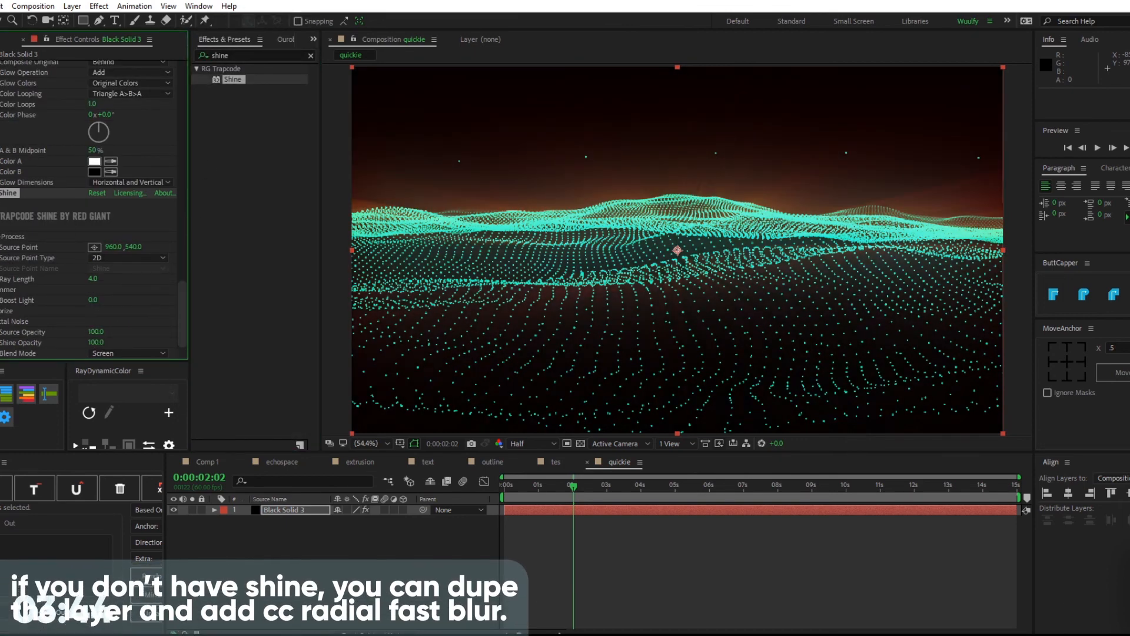
scroll(88, 236, "down", 1)
left_click(2, 268)
scroll(2, 268, "down", 2)
left_click(1, 268)
left_click(101, 280)
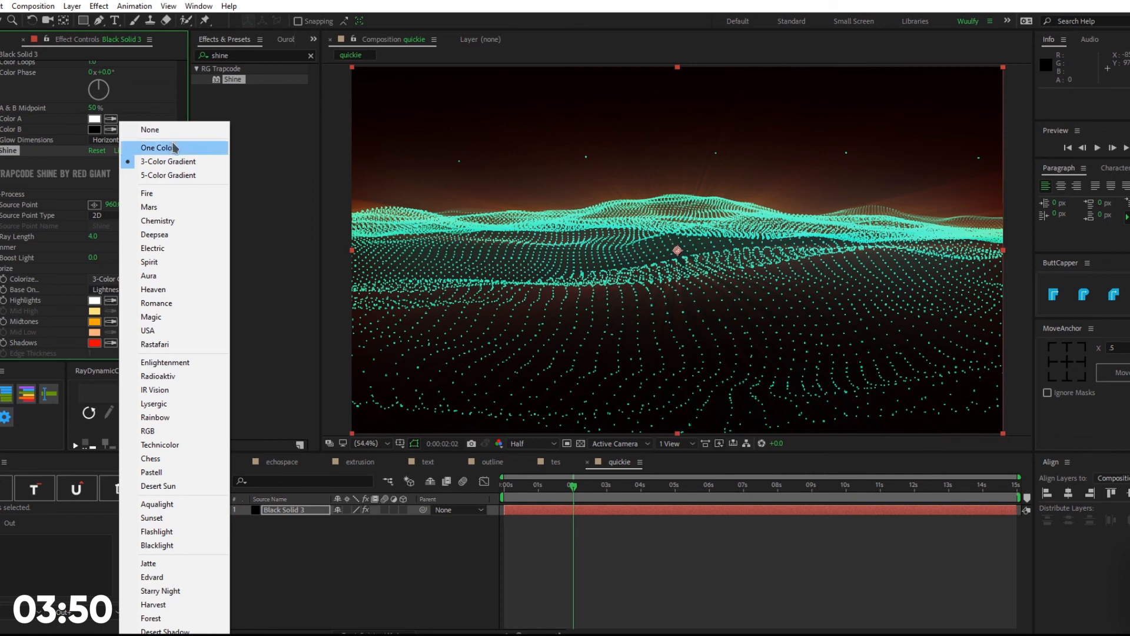
left_click(5, 345)
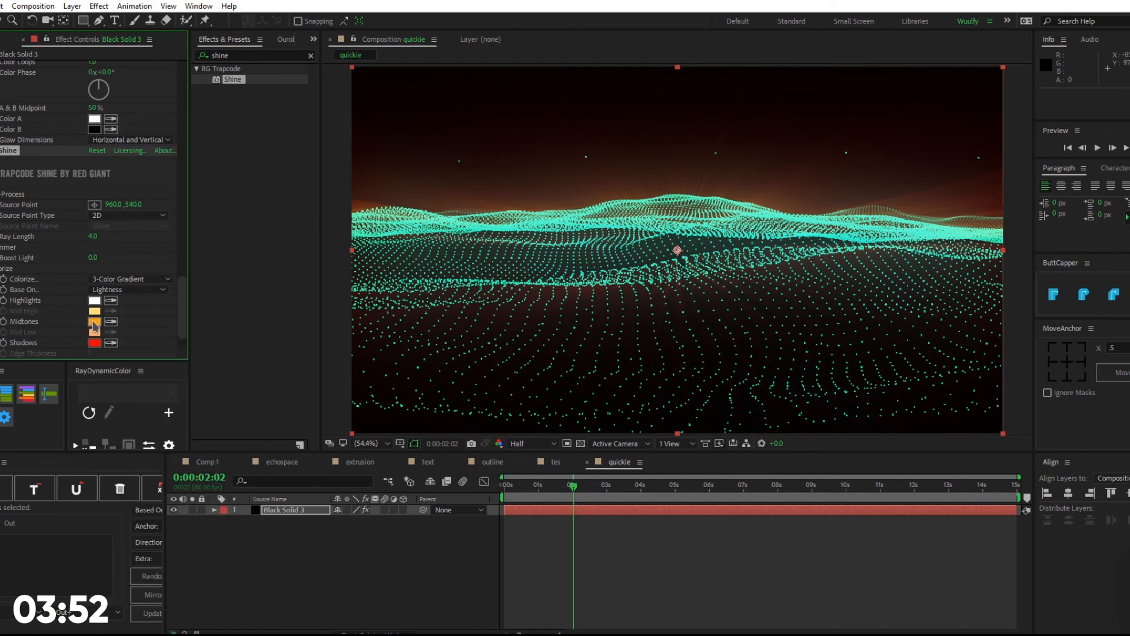
Change Shine's Midtones to a bright cyan-blue and its Shadows to green 00FF90.
left_click(94, 322)
left_click_drag(736, 453, 741, 475)
left_click(844, 397)
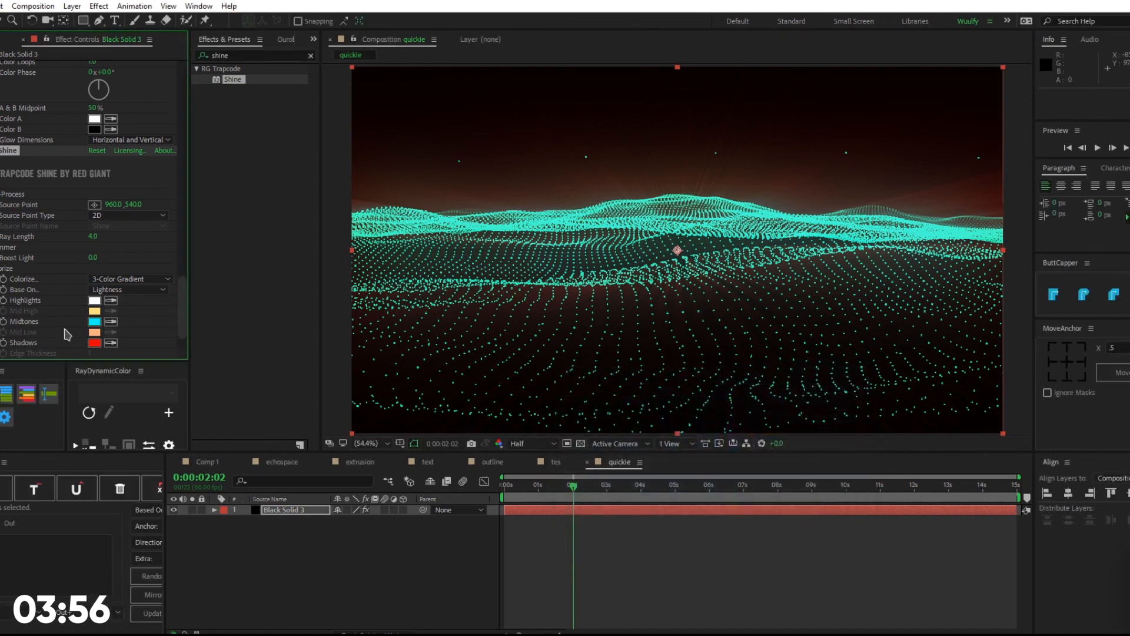
left_click(95, 342)
left_click(739, 487)
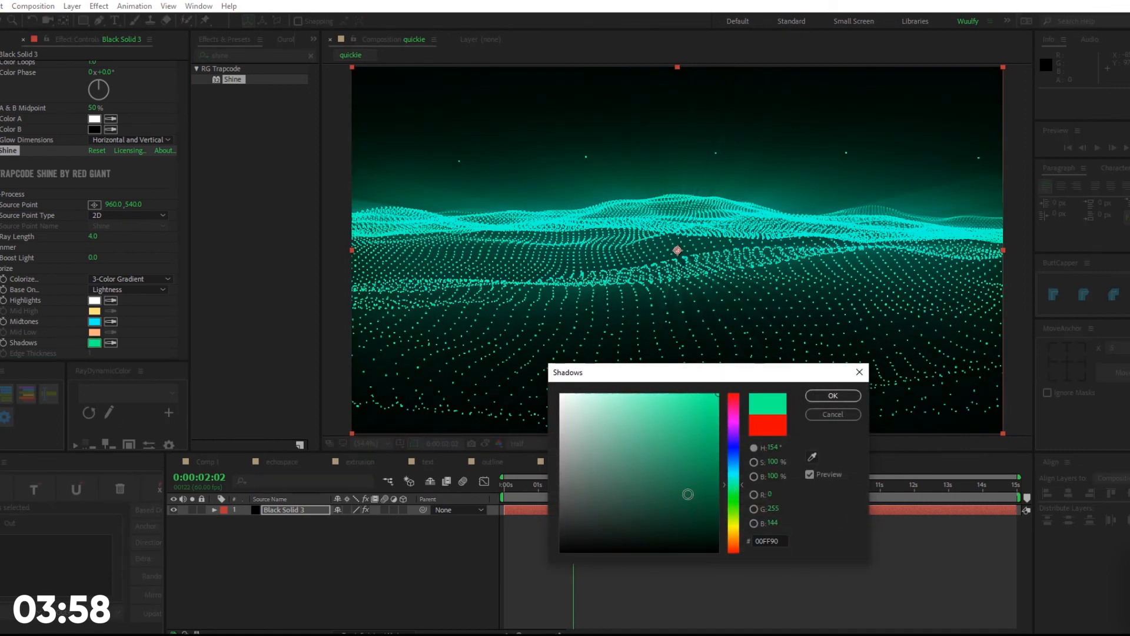
left_click(830, 403)
Set Shine's Ray Length to 12.3 and its Shadows to blue 007EFF, and preview the result.
left_click_drag(93, 236, 165, 301)
left_click(95, 344)
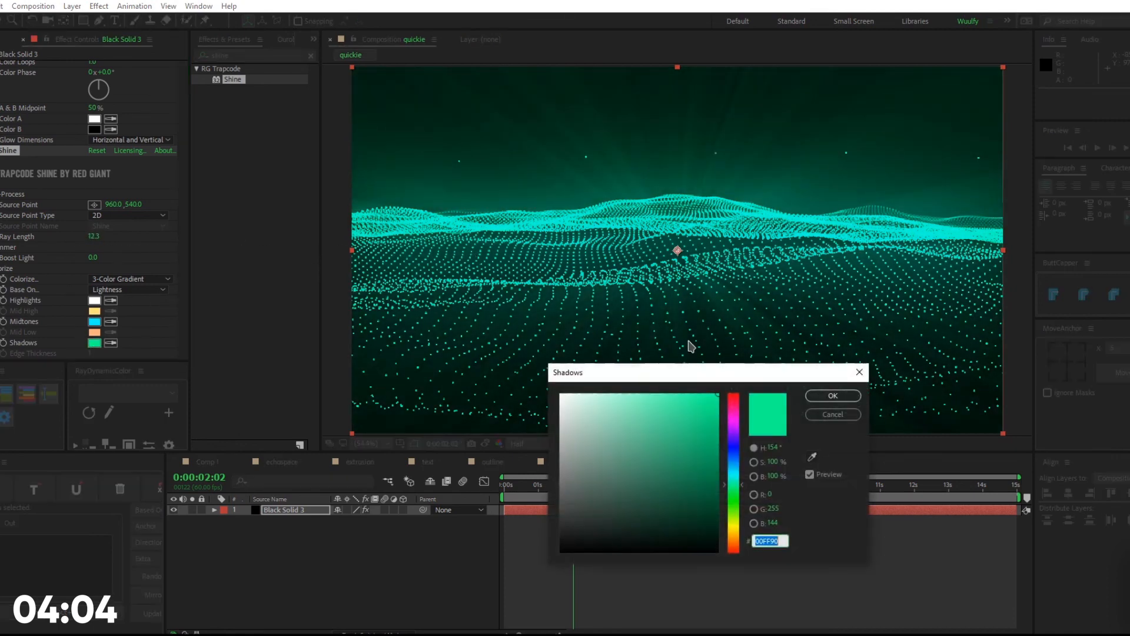
left_click_drag(736, 483, 755, 463)
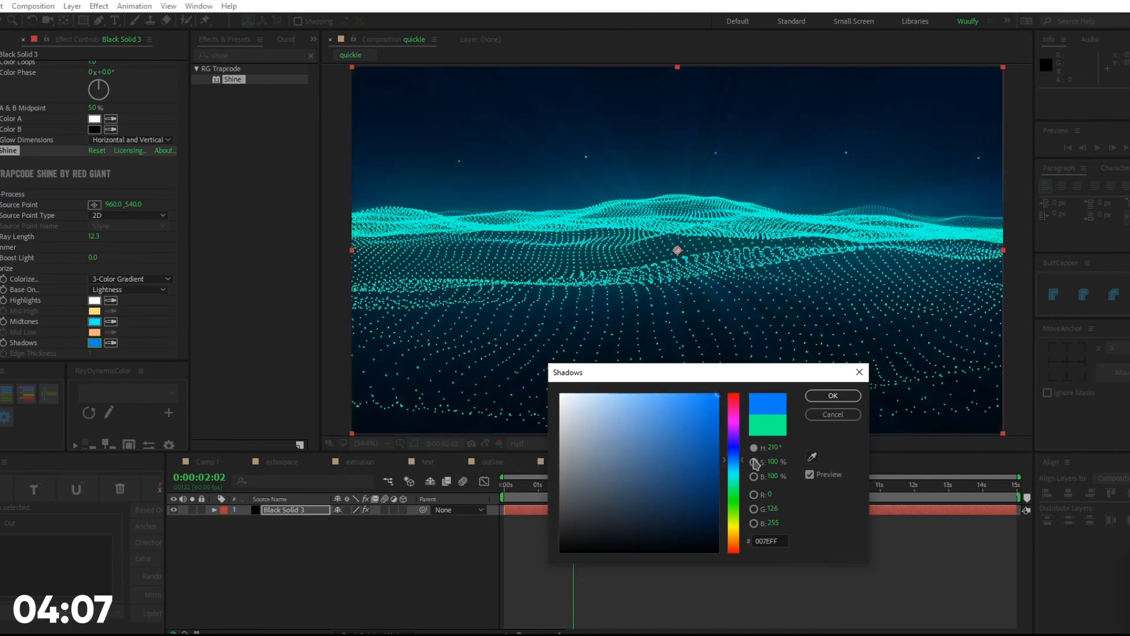
left_click(831, 395)
key("space")
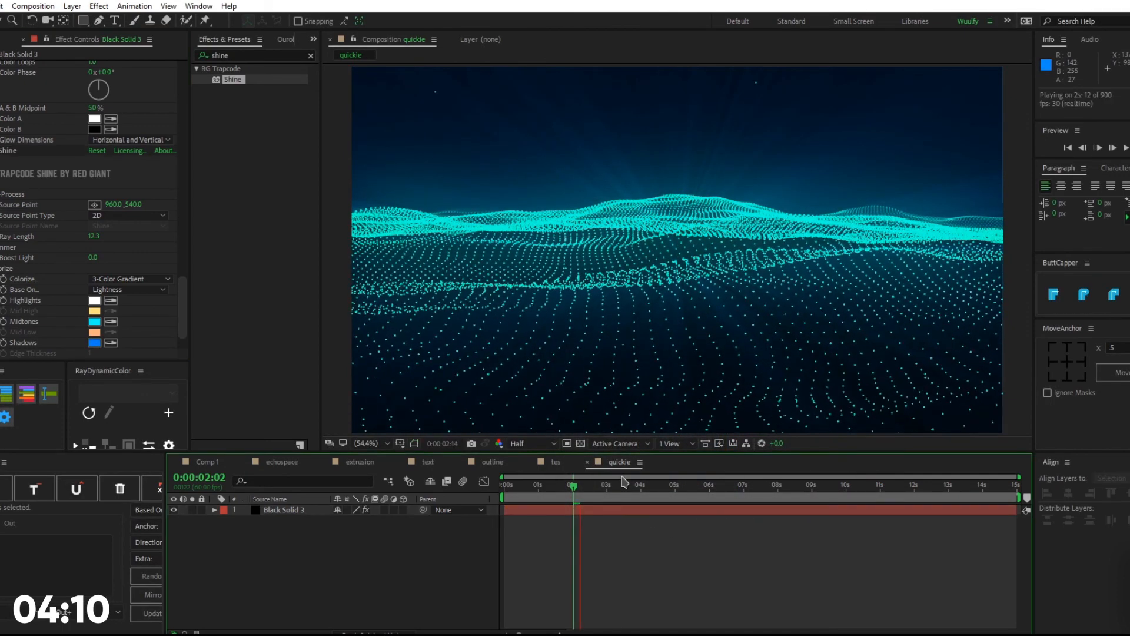
key("space")
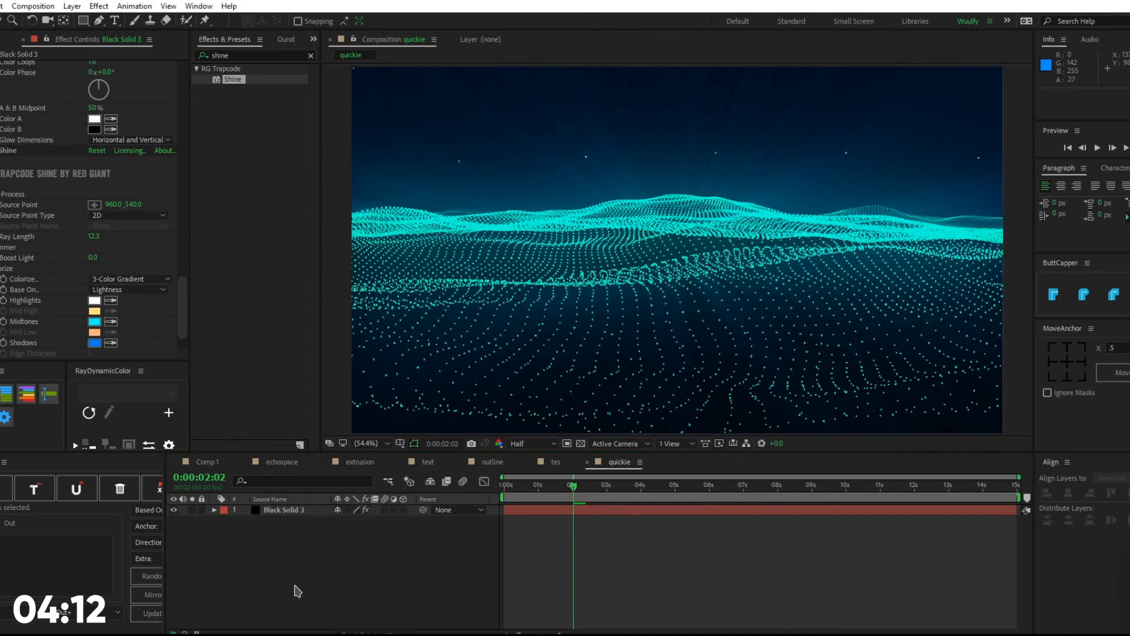
Create a new 1920 x 1080 px black solid above the ground layer.
right_click(313, 584)
mouse_move(343, 440)
left_click(500, 472)
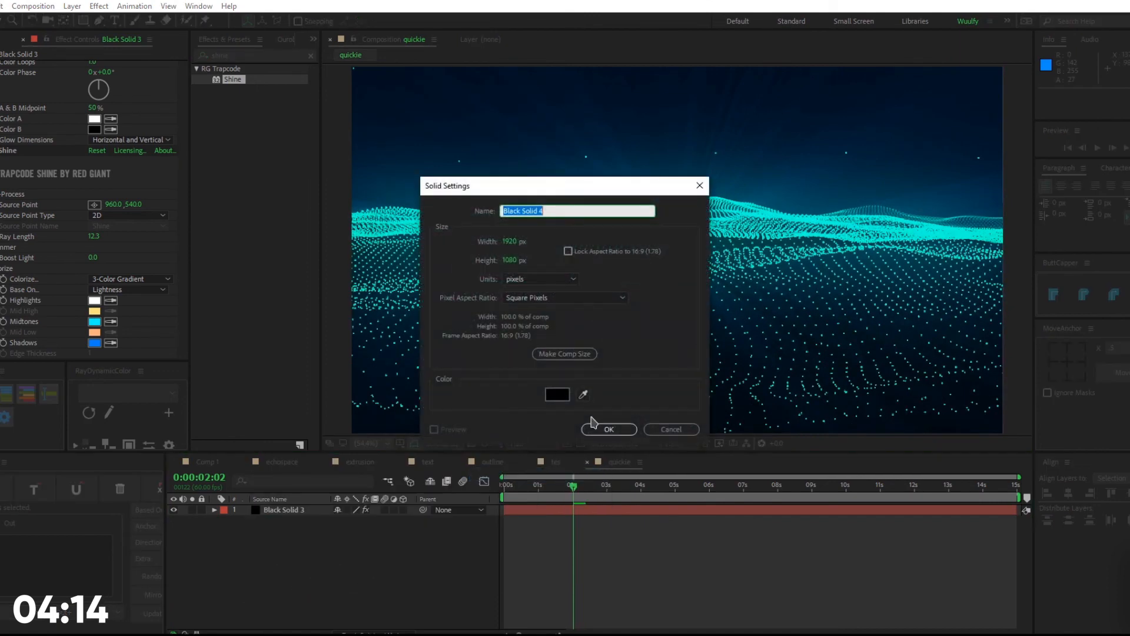
left_click(594, 427)
Apply CC Star Burst to the new solid and set its Scatter to 82.
key("ctrl+f")
type("sy")
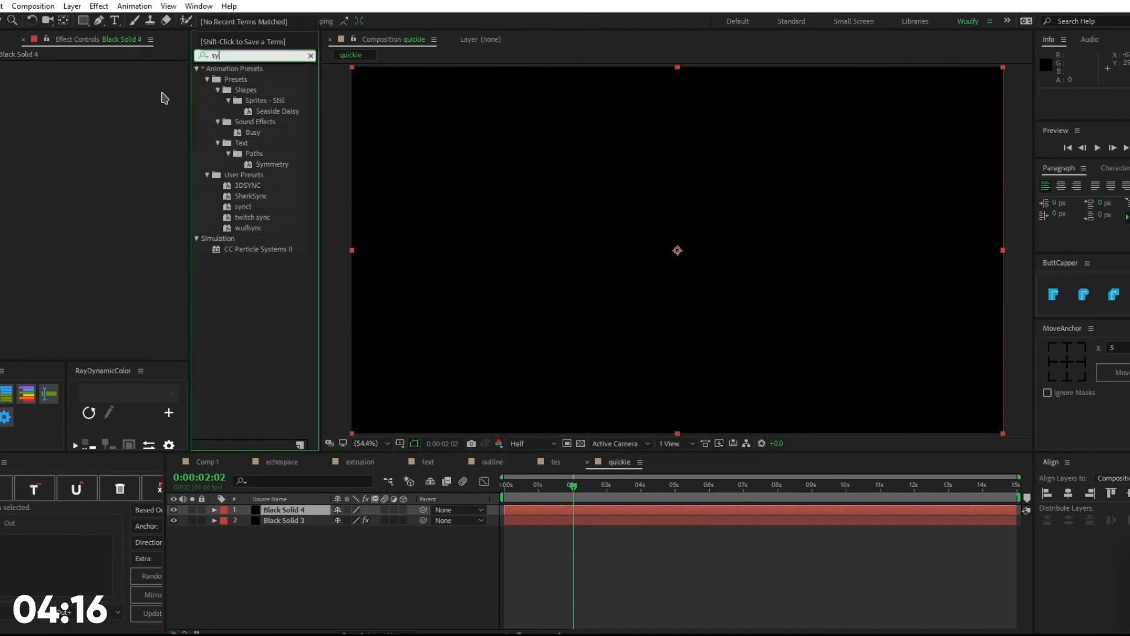
key("BackSpace")
type("tar burst")
double_click(244, 79)
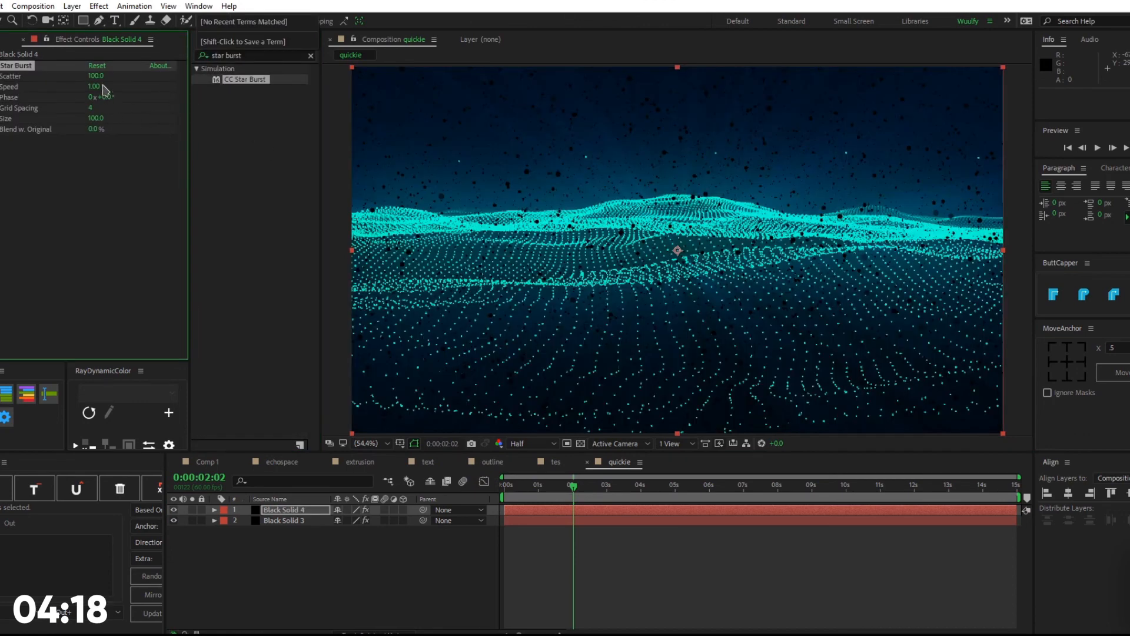
left_click_drag(95, 76, 81, 79)
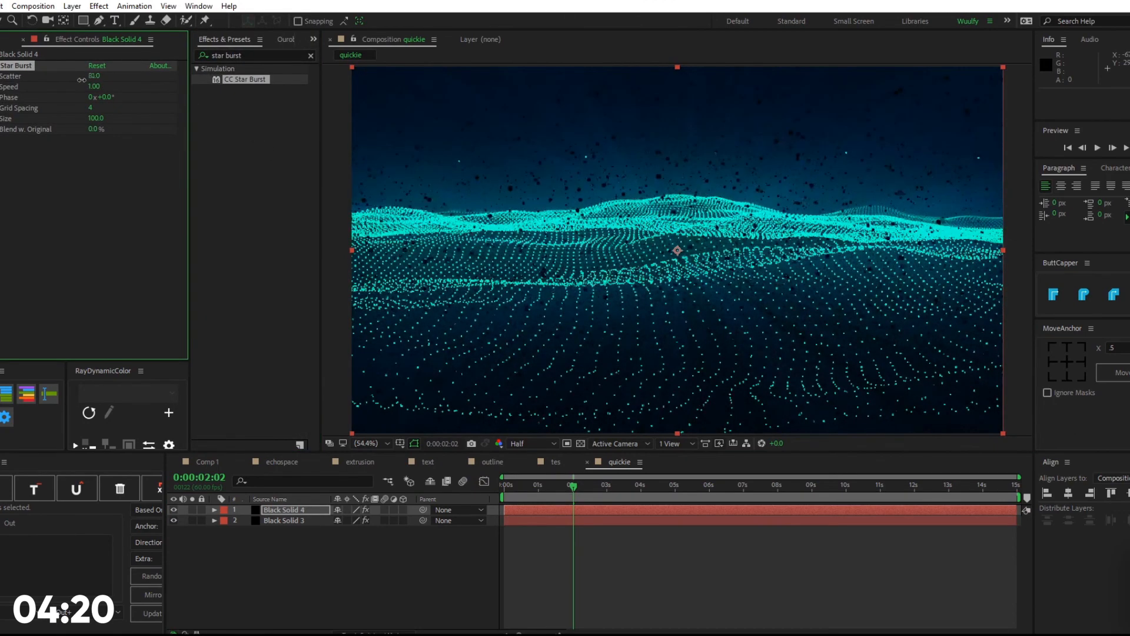
Apply the Fill effect to the CC Star Burst solid and set its color to white FFFFFF.
left_click(253, 55)
type("fill")
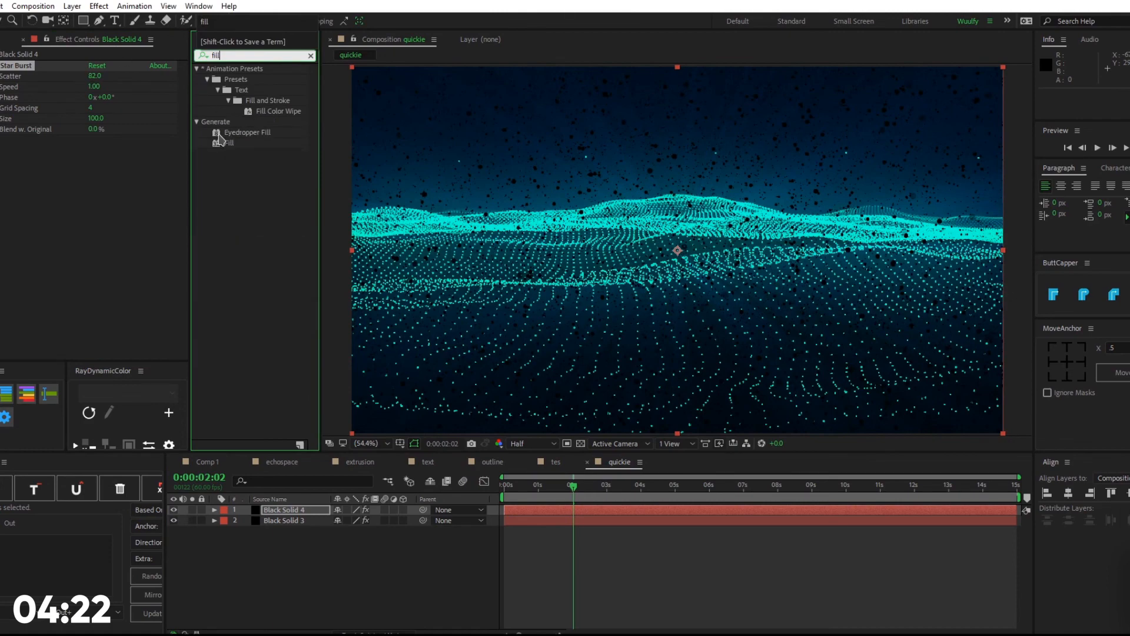
double_click(223, 142)
left_click(94, 172)
type("FFFFFF")
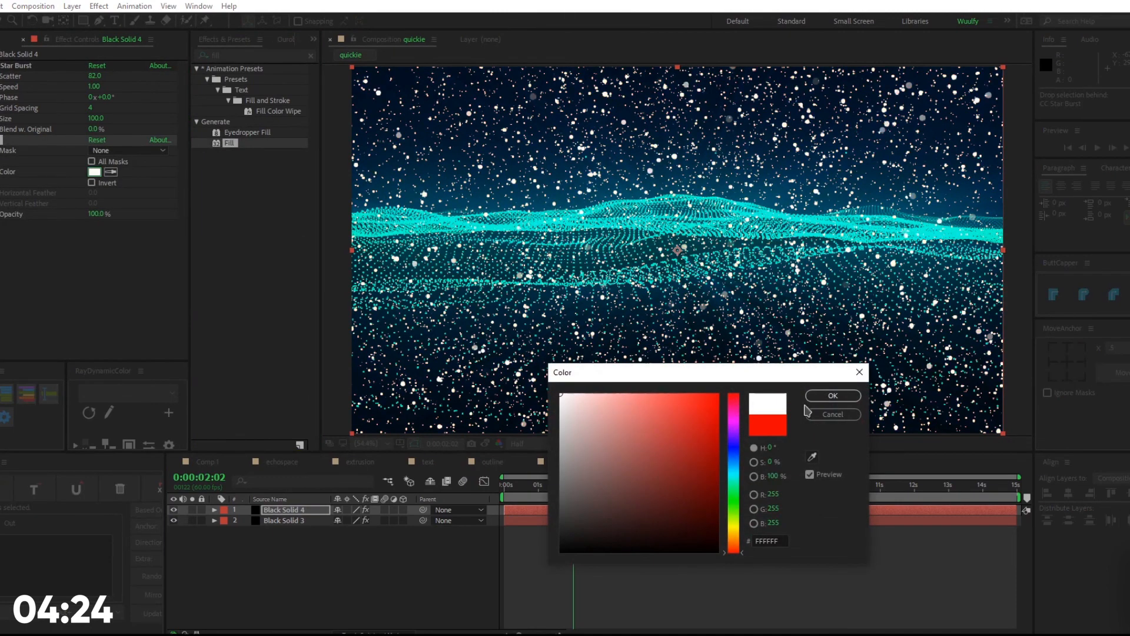
left_click(828, 395)
Move the star particle solid below the Mir ground layer and set its opacity to 15%.
left_click_drag(284, 509, 280, 545)
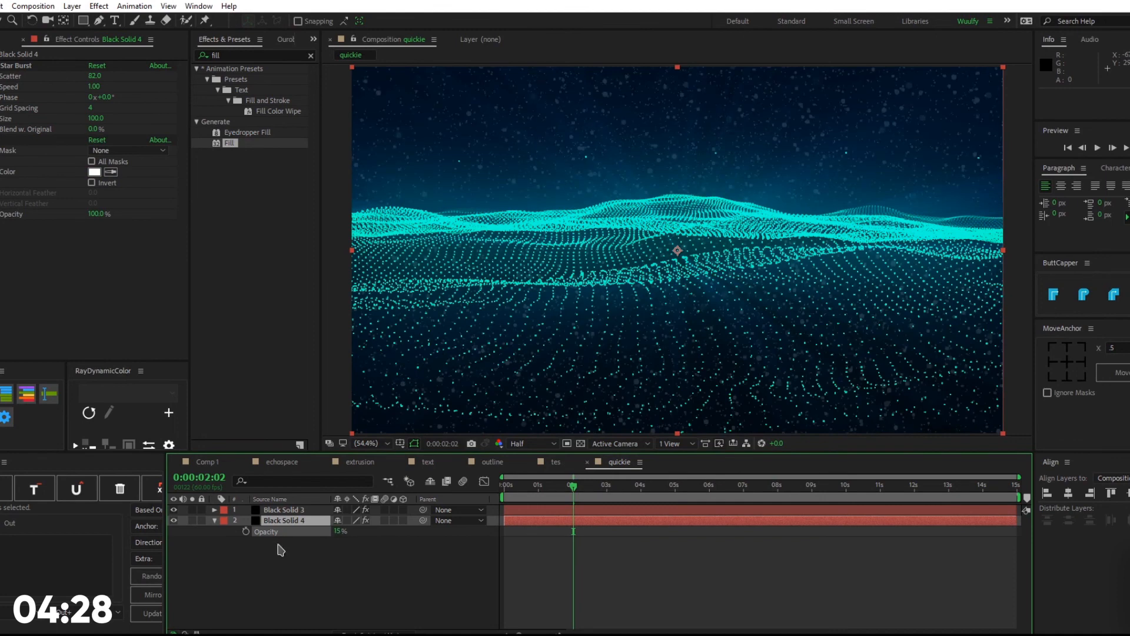
Set CC Star Burst's Size to 40 and its Speed to 0.30, previewing the particles.
left_click_drag(96, 121, 70, 129)
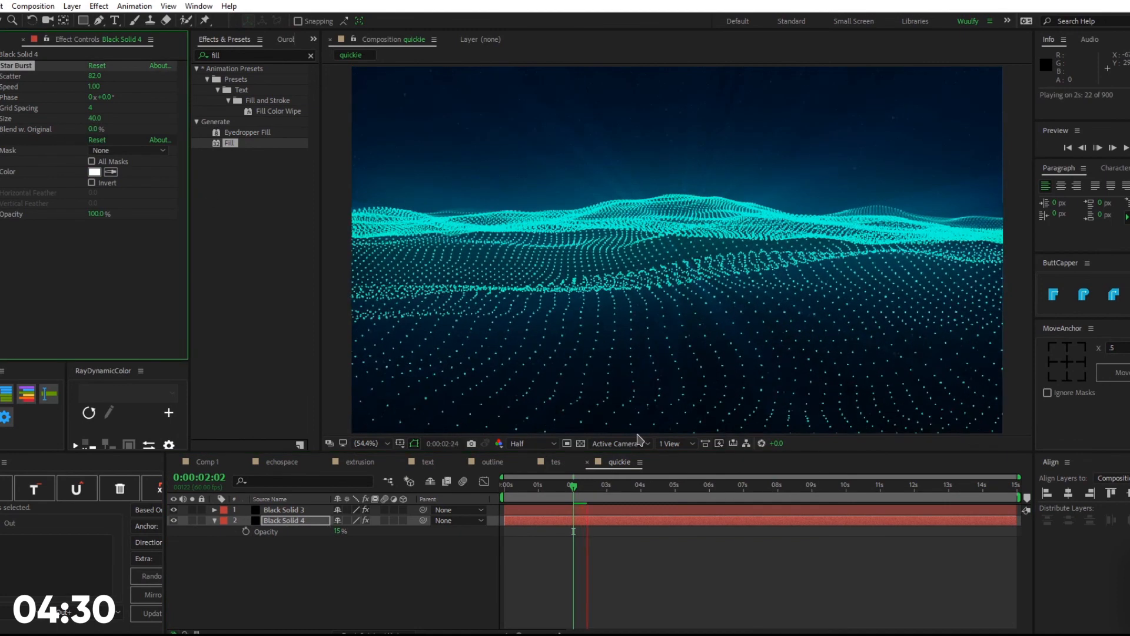
key("space")
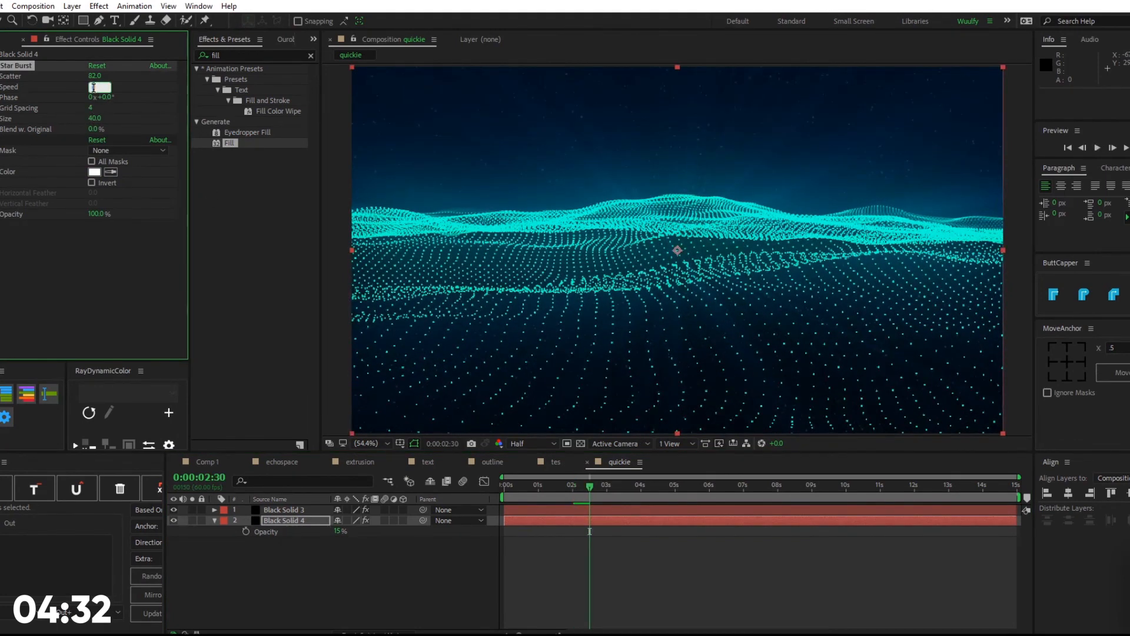
key("space")
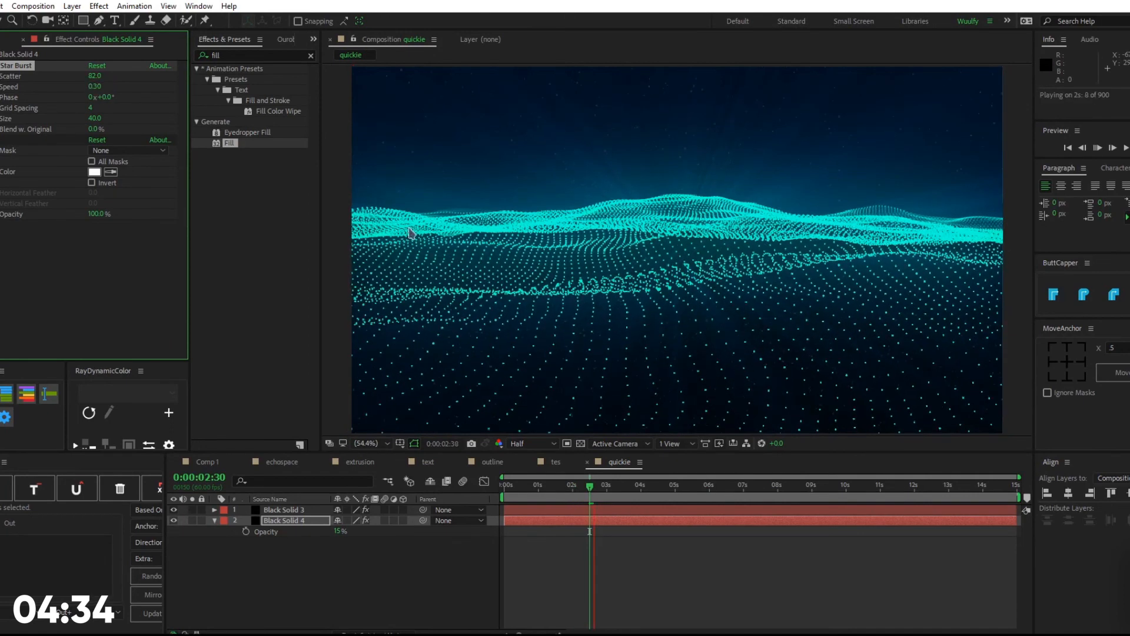
Flatten the Mir ground by setting its fractal Amplitude to 0.
left_click(622, 391)
left_click(98, 300)
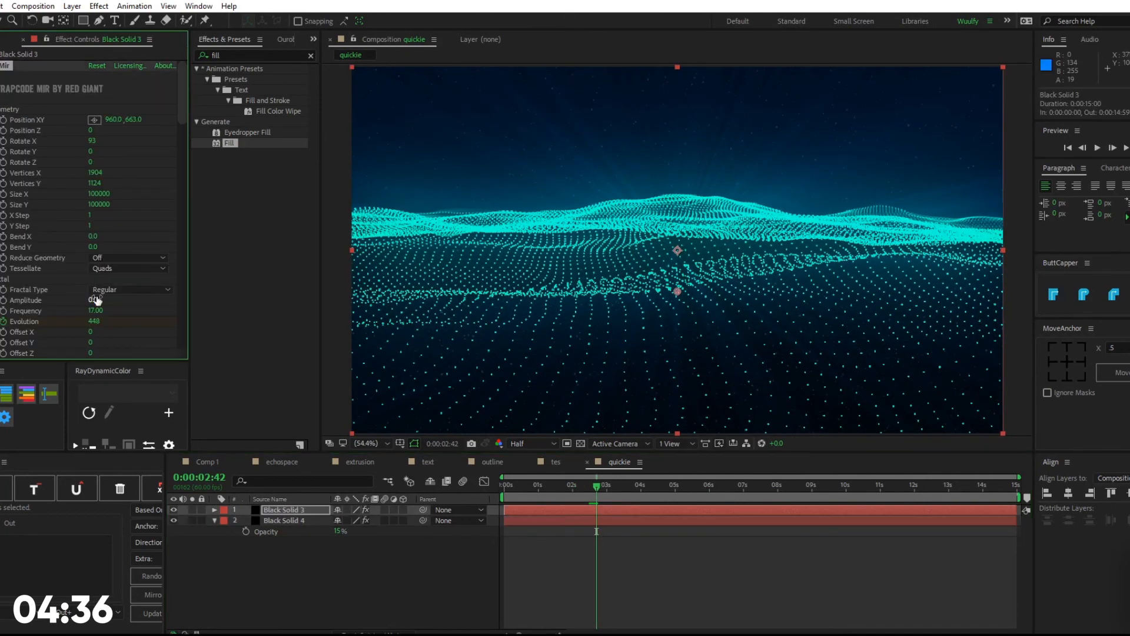
type("0")
key("Return")
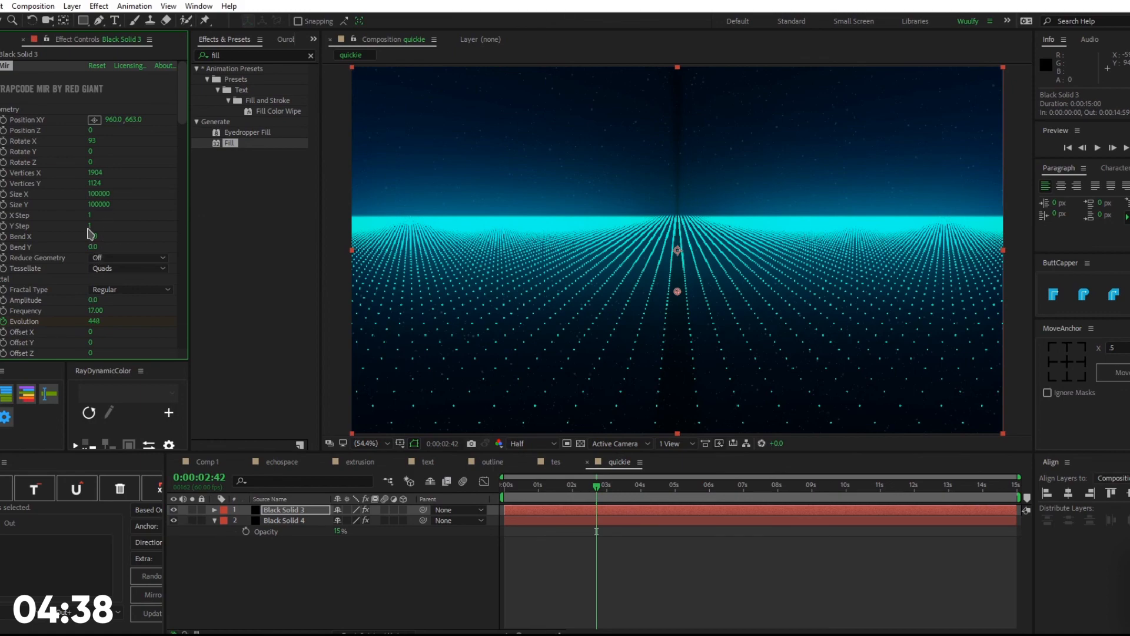
Undo a trial bend of the Mir geometry and set its Bend Y to -0.1.
left_click_drag(101, 236, 90, 244)
key("ctrl+z")
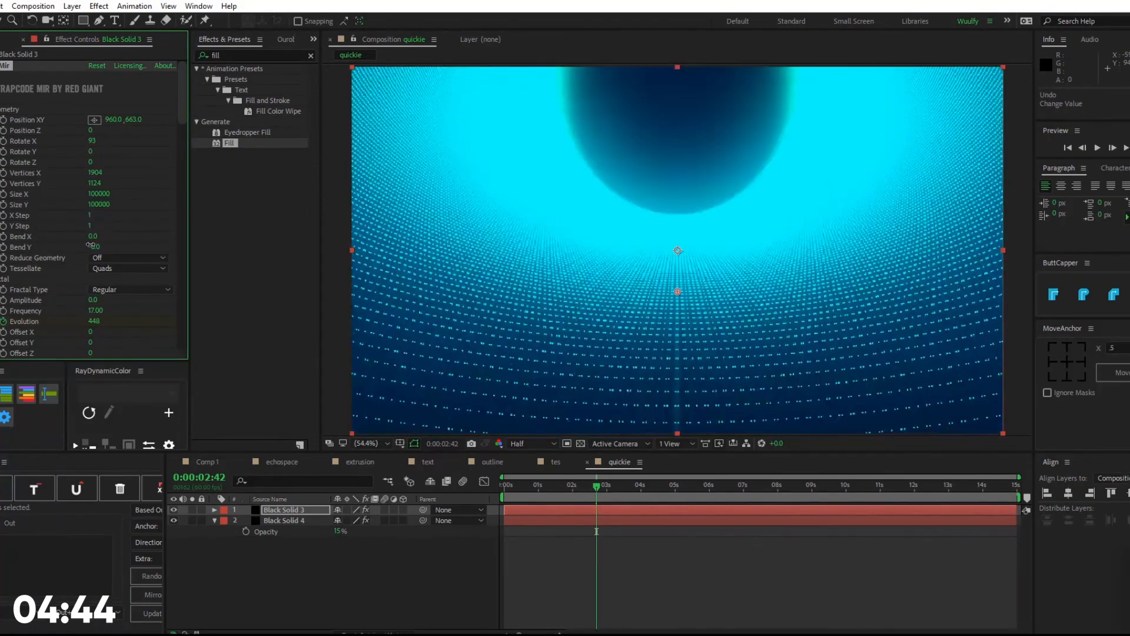
left_click(601, 536)
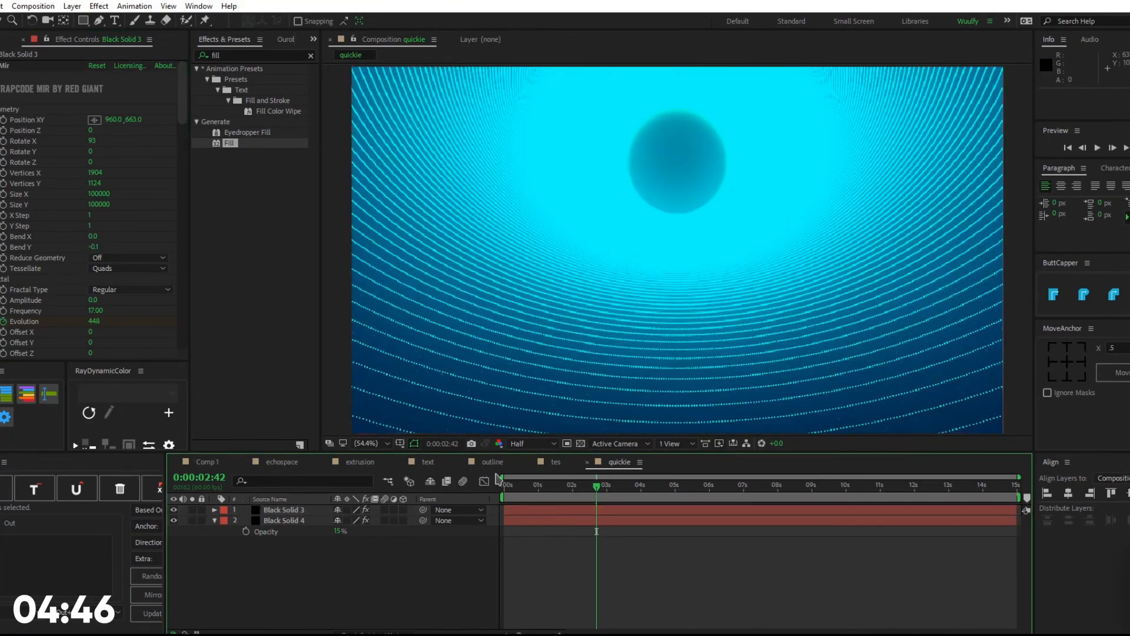
Set the Mir geometry's Y position to 1854 and its Vertices X to 214, and preview the tunnel.
left_click_drag(134, 120, 104, 121)
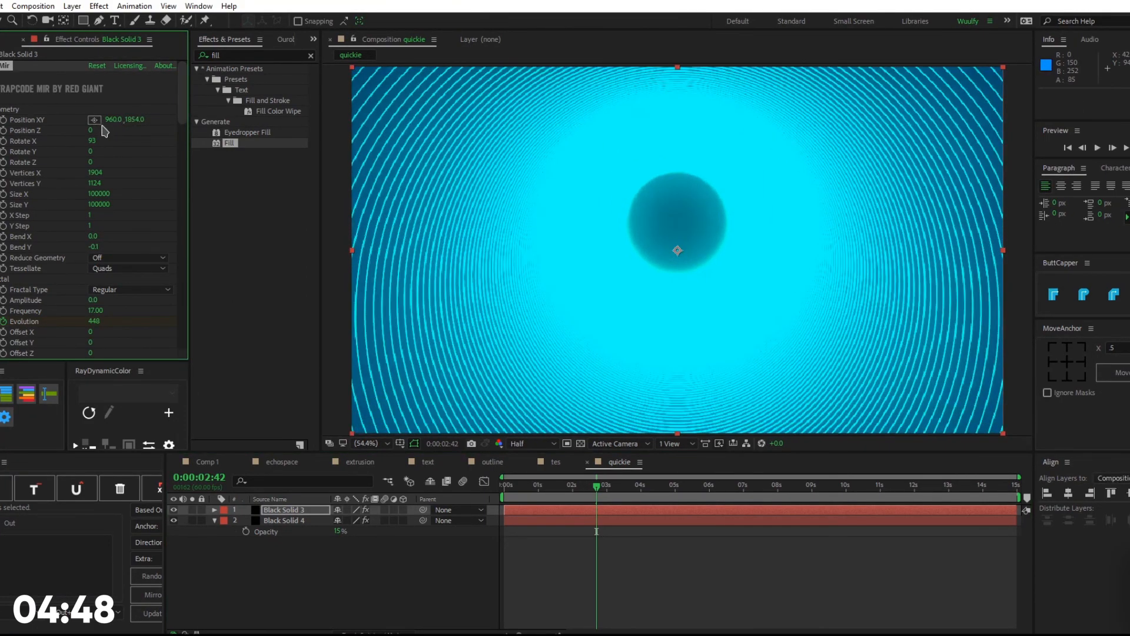
left_click_drag(94, 185, 8, 175)
key("space")
left_click(595, 569)
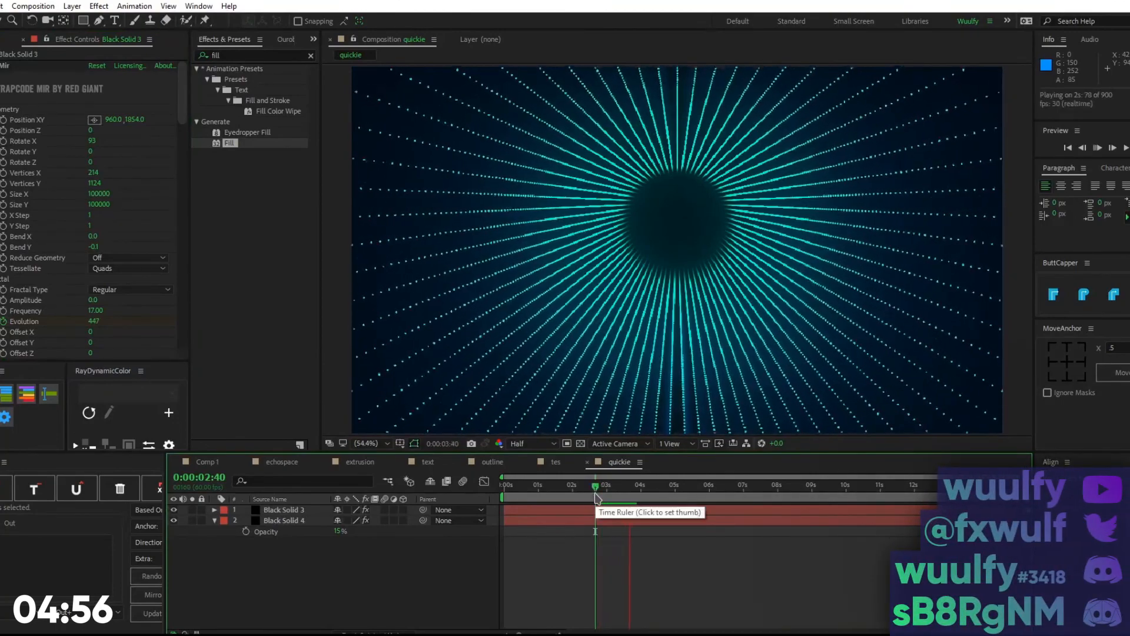
Move the star particle solid back above the Mir layer.
left_click_drag(283, 520, 301, 506)
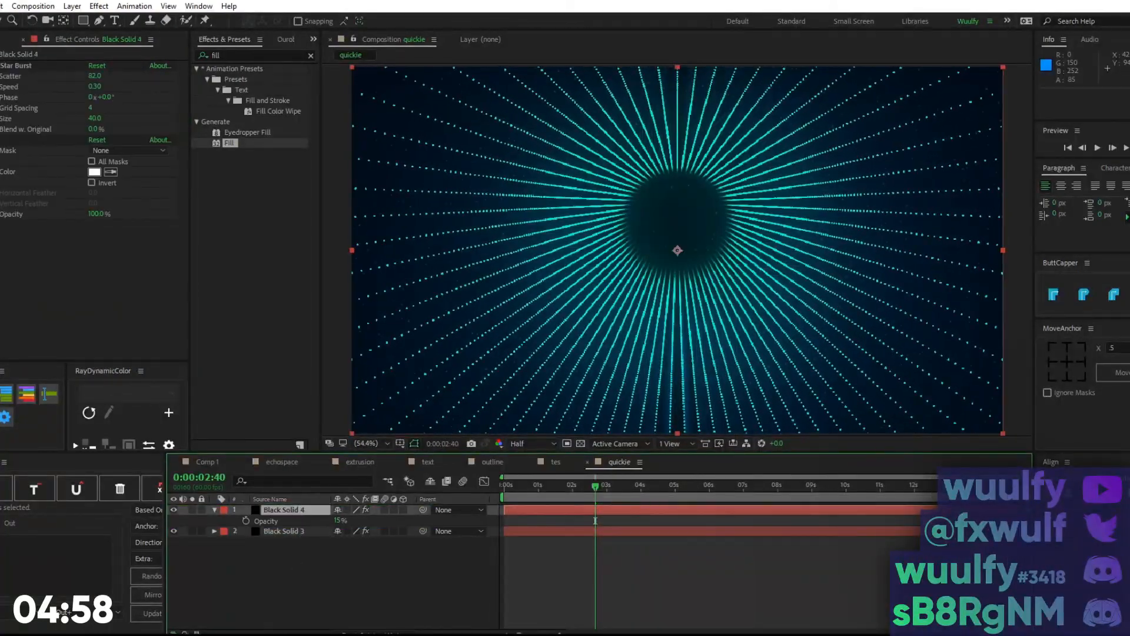